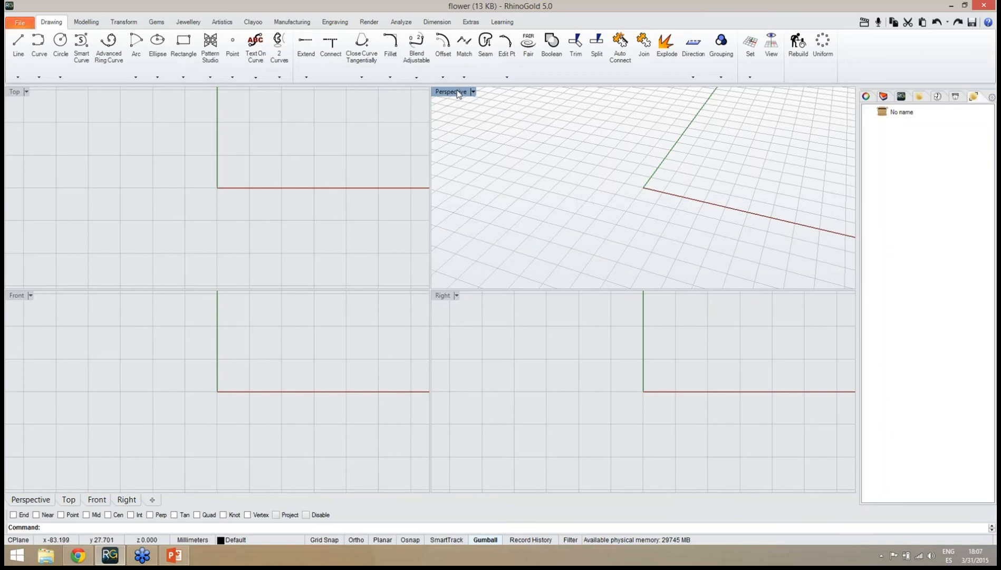
# Step: Maximize the Perspective viewport and start an 8.00 mm pearl with wire and calotte using the Pearls tool
pyautogui.doubleClick(457, 92)
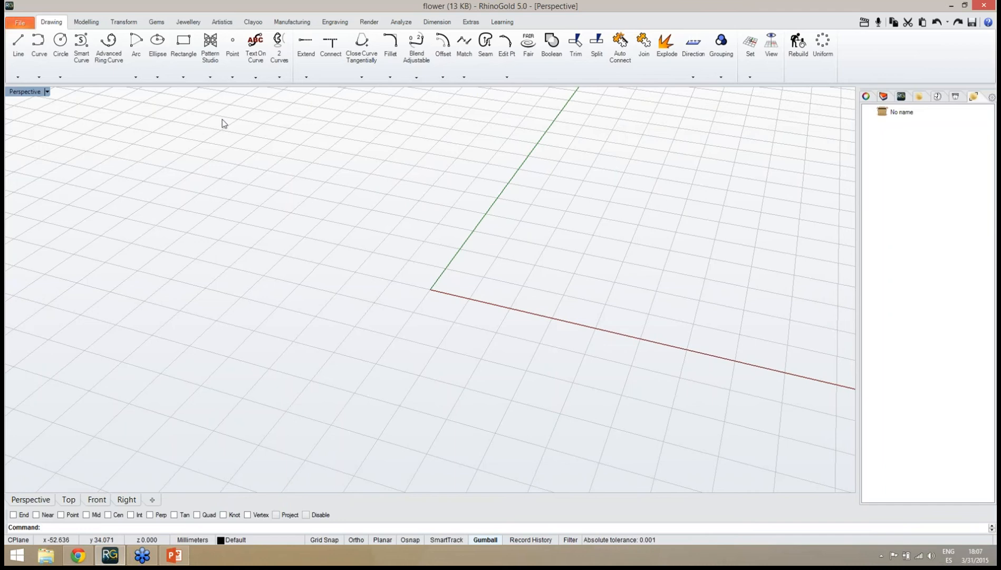
pyautogui.click(157, 22)
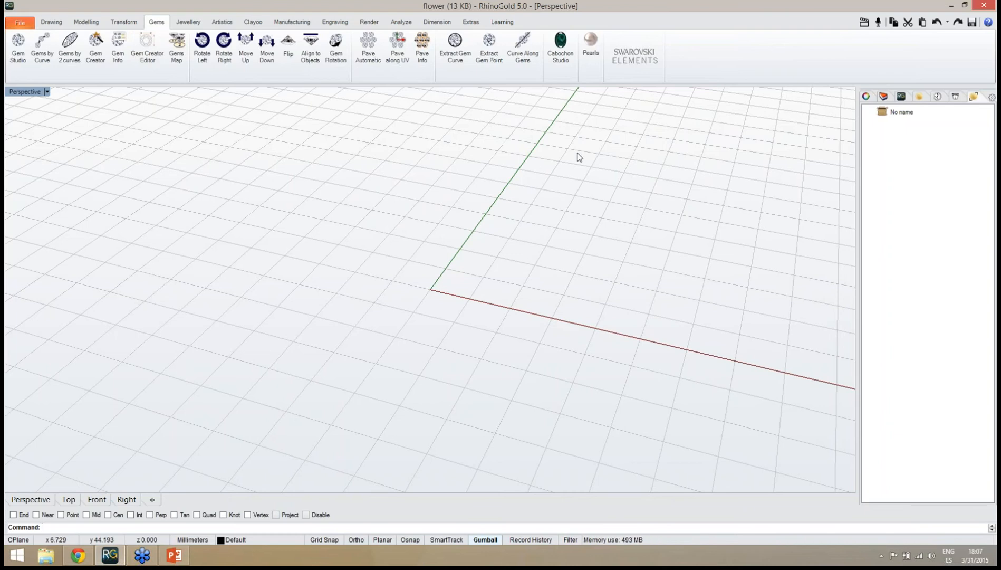
pyautogui.click(593, 74)
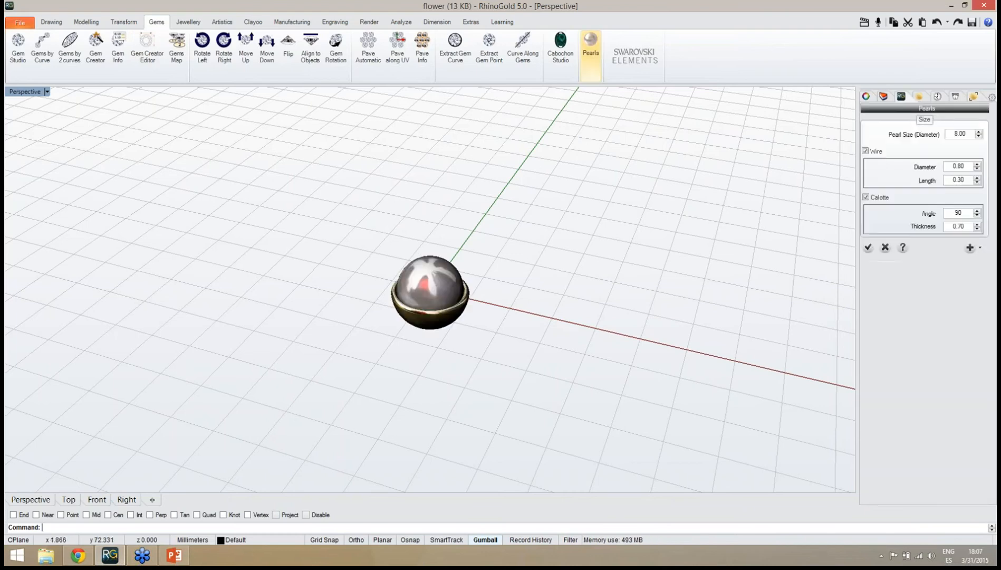
pyautogui.moveTo(529, 222); pyautogui.dragTo(546, 237, button='right')
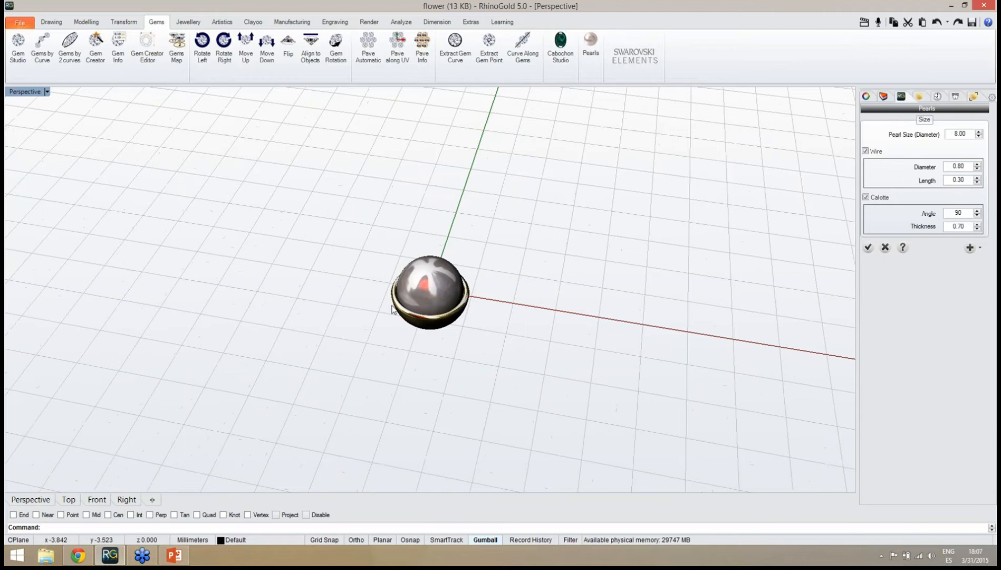
pyautogui.scroll(6, 392, 305)
pyautogui.moveTo(654, 360); pyautogui.dragTo(615, 349, button='right')
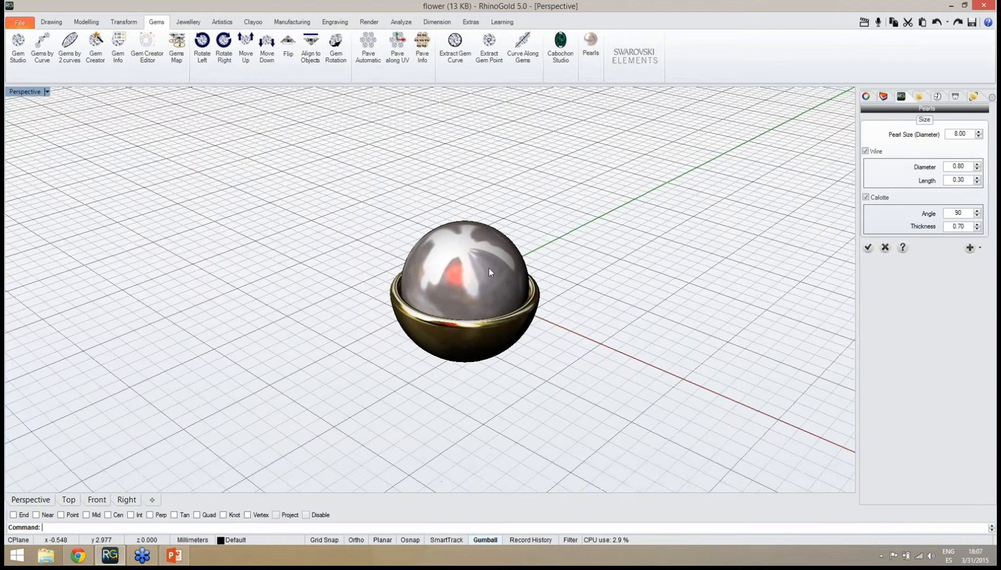
pyautogui.scroll(-2, 490, 270)
pyautogui.scroll(2, 495, 285)
pyautogui.scroll(-2, 495, 285)
pyautogui.scroll(1, 496, 280)
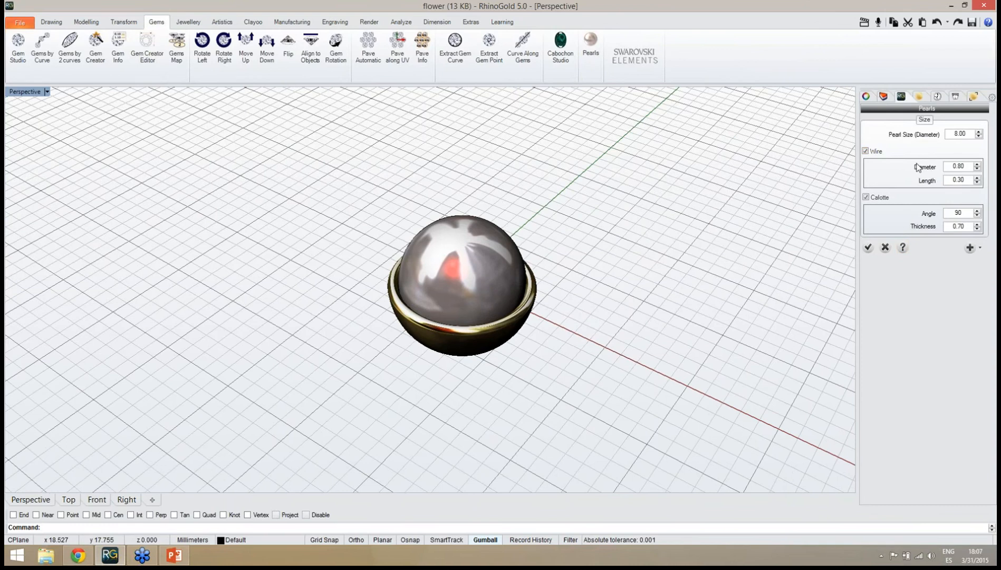
# Step: Try a pearl diameter of 7.90 and return it to 8.00
pyautogui.click(979, 137)
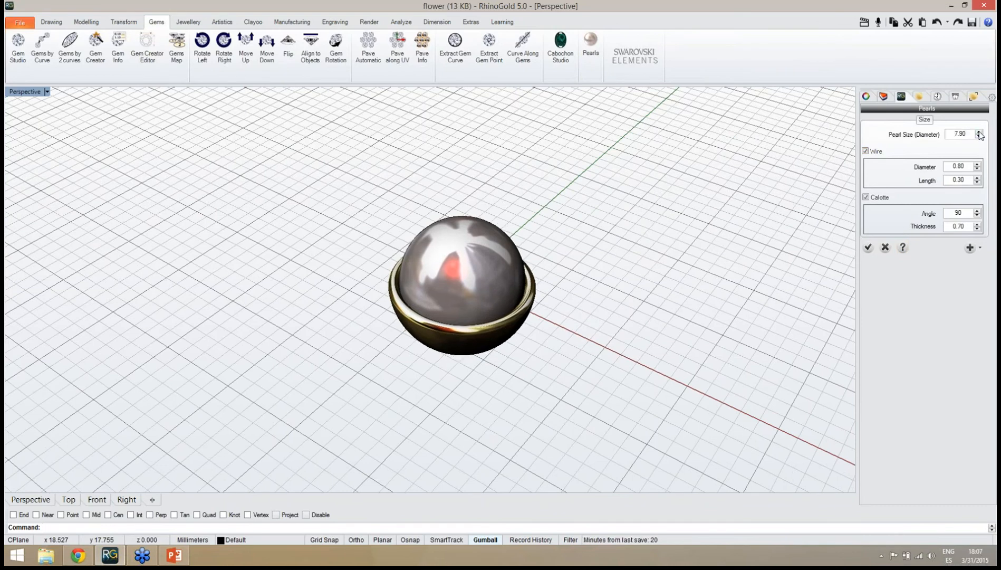
pyautogui.click(979, 131)
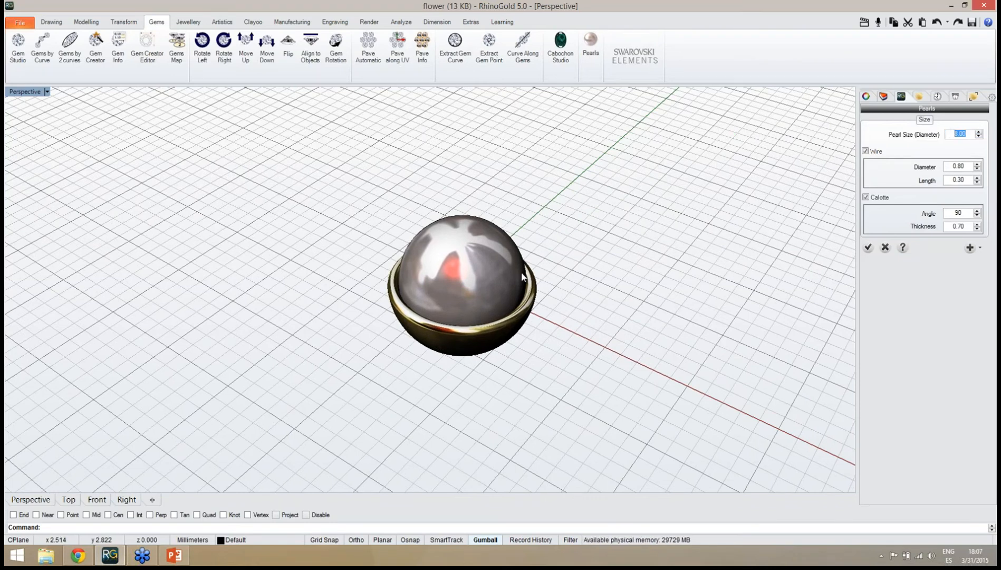
pyautogui.moveTo(522, 277); pyautogui.dragTo(516, 282, button='right')
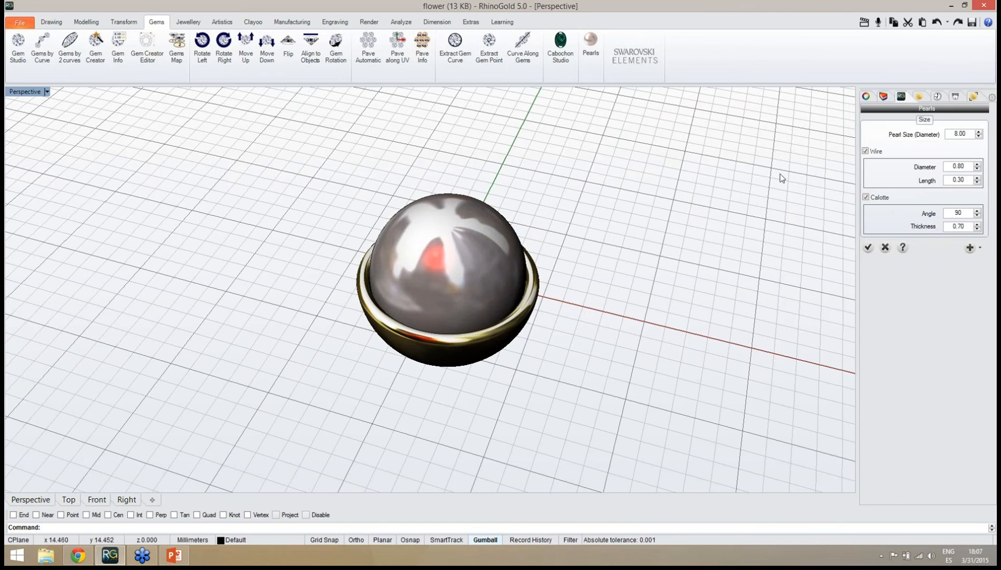
# Step: Show the pearl setting in wireframe to examine the wire inside it
pyautogui.moveTo(817, 177)
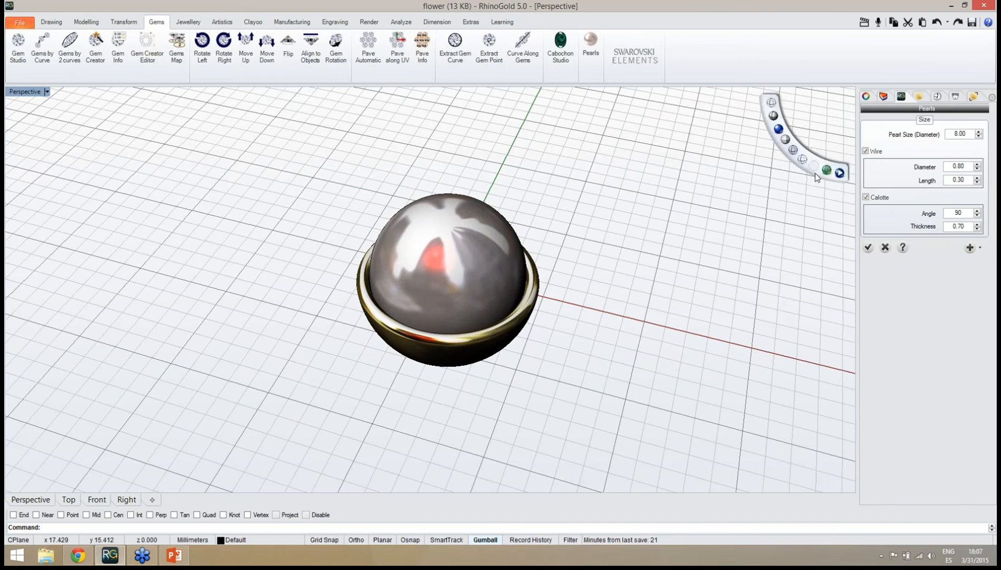
pyautogui.click(774, 105)
pyautogui.scroll(5, 444, 316)
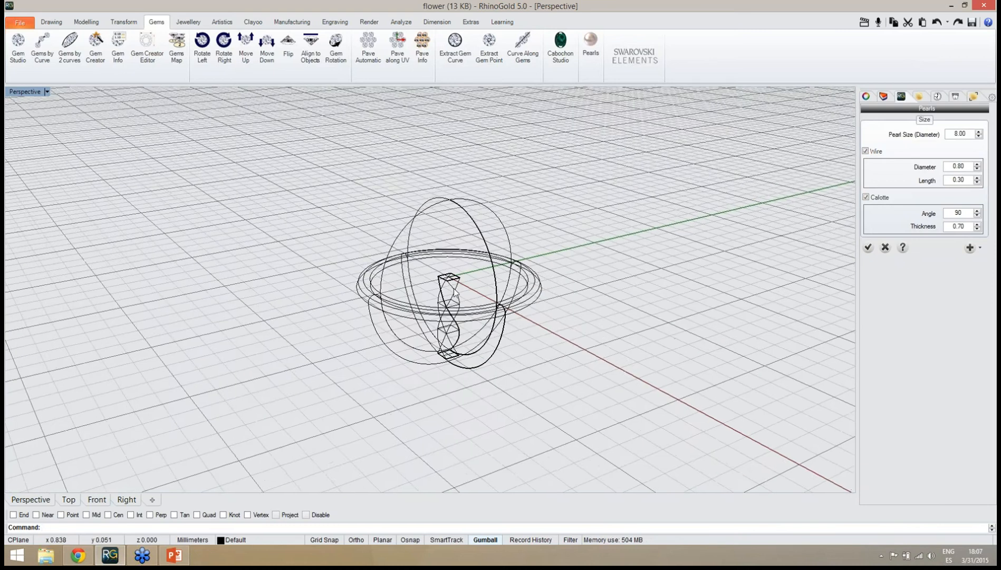
pyautogui.moveTo(443, 317); pyautogui.dragTo(478, 322, button='right')
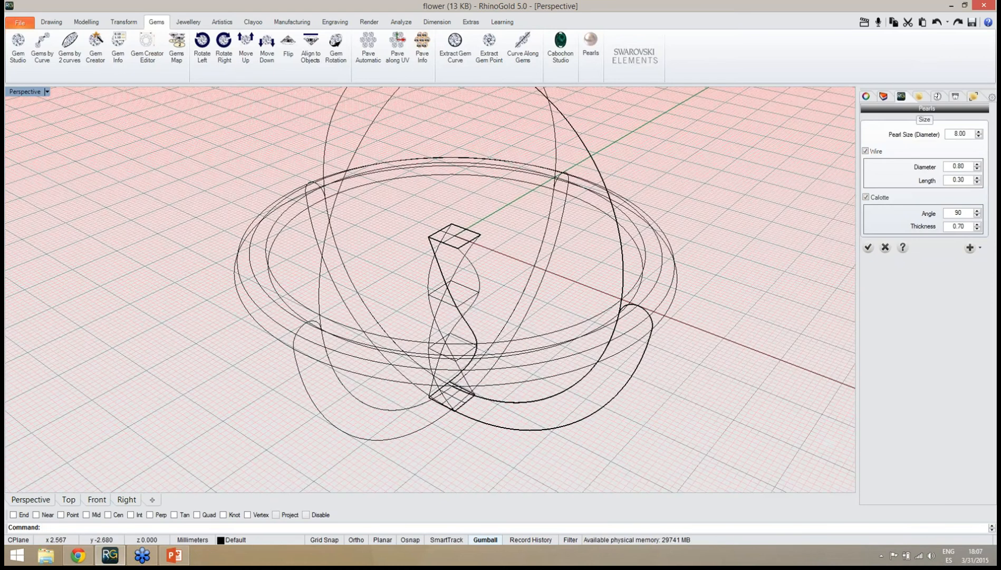
# Step: Try a wire diameter of 0.70 and return it to 0.80
pyautogui.click(977, 169)
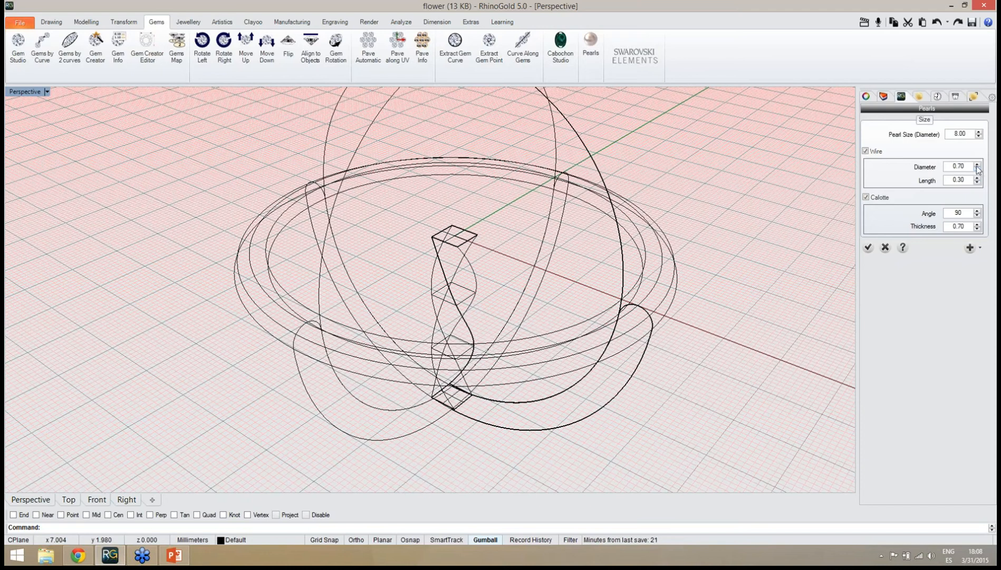
pyautogui.click(978, 164)
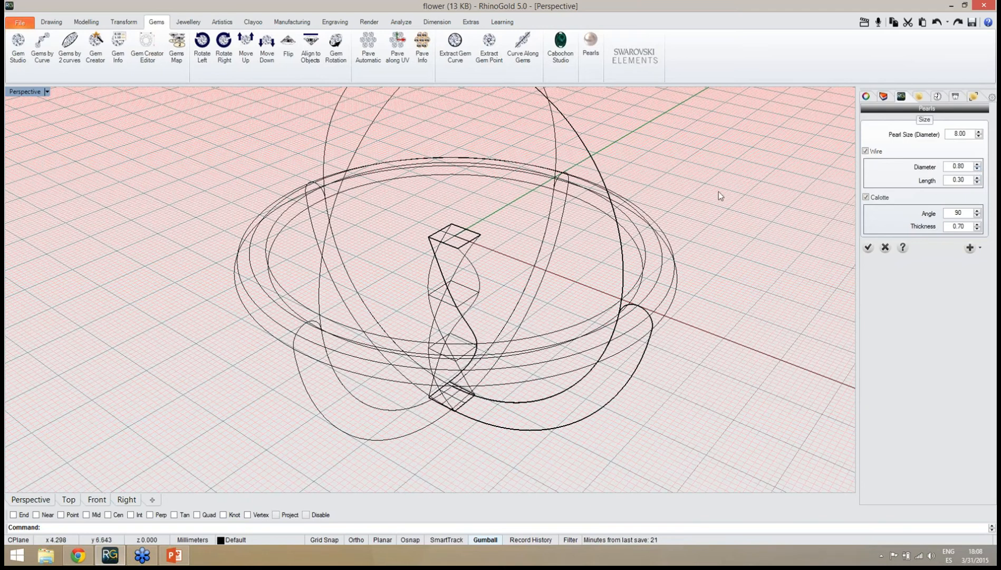
pyautogui.scroll(-5, 607, 195)
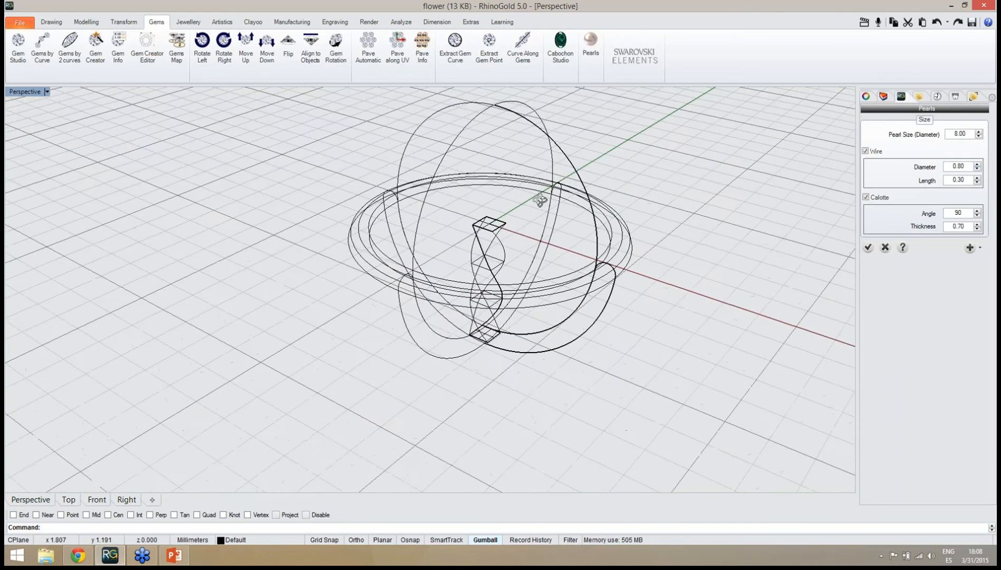
pyautogui.moveTo(465, 253); pyautogui.dragTo(519, 237, button='right')
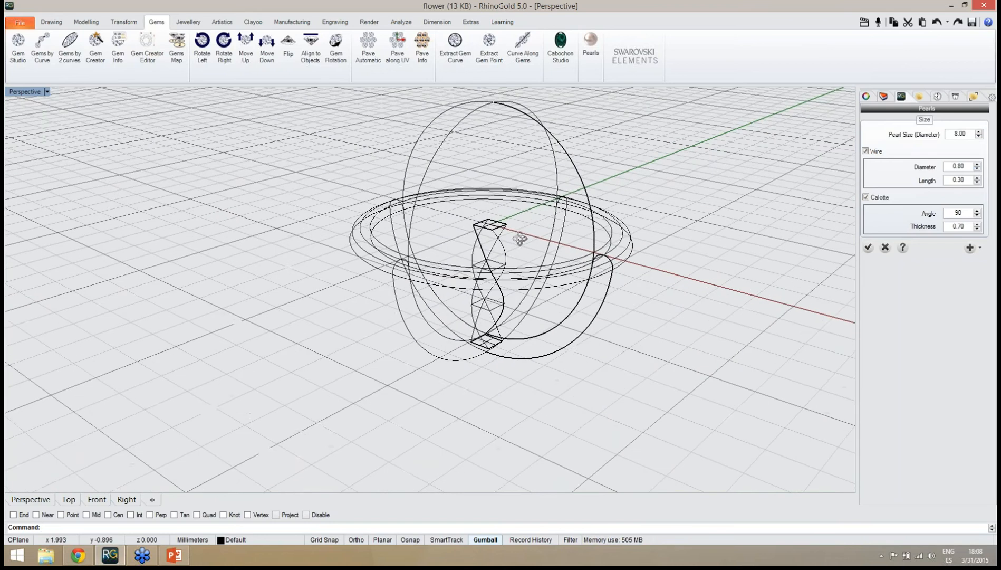
# Step: Try a longer wire of 1.10 below the calotte and settle on a wire length of 0.40
pyautogui.click(978, 178)
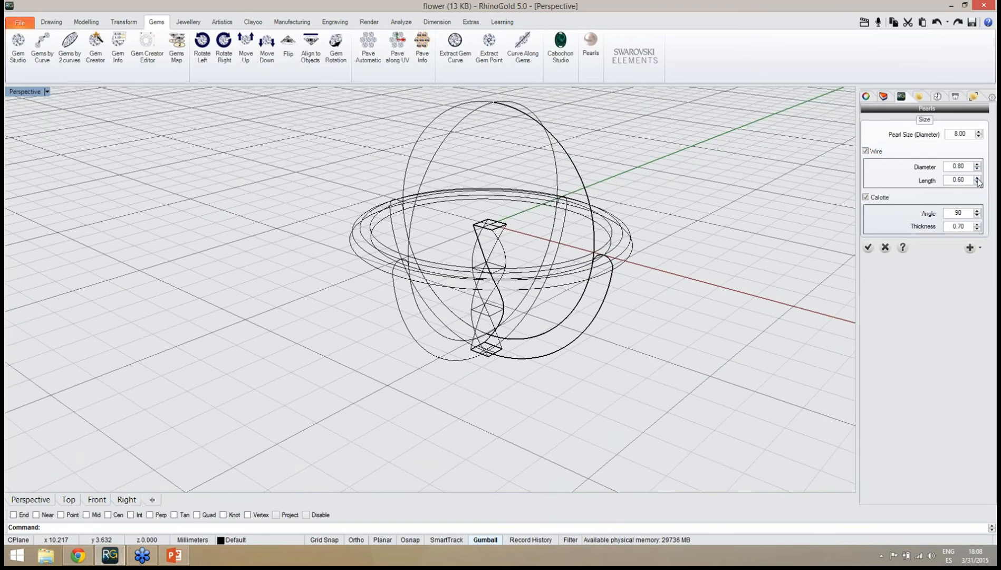
pyautogui.moveTo(620, 301); pyautogui.dragTo(529, 254, button='right')
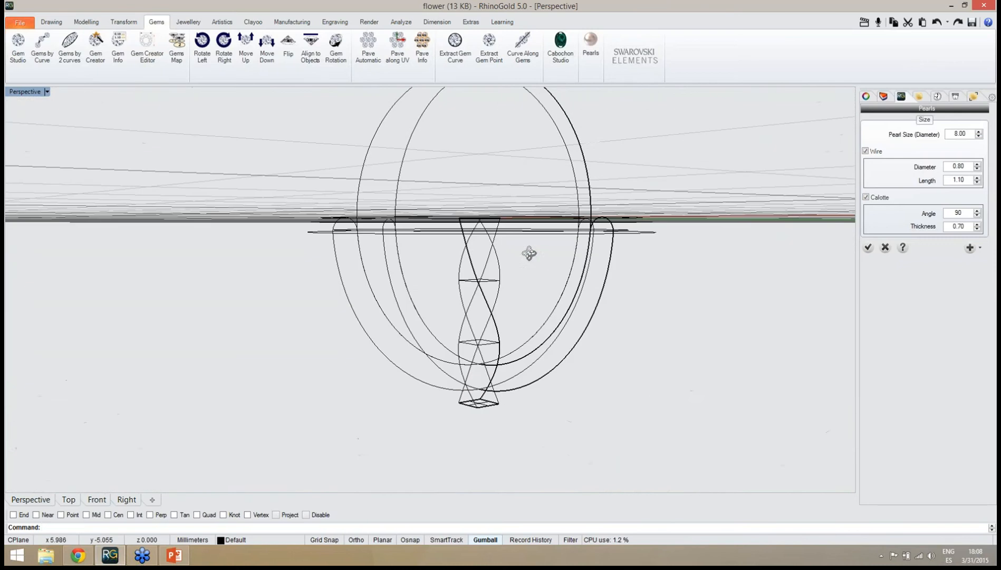
pyautogui.click(977, 182)
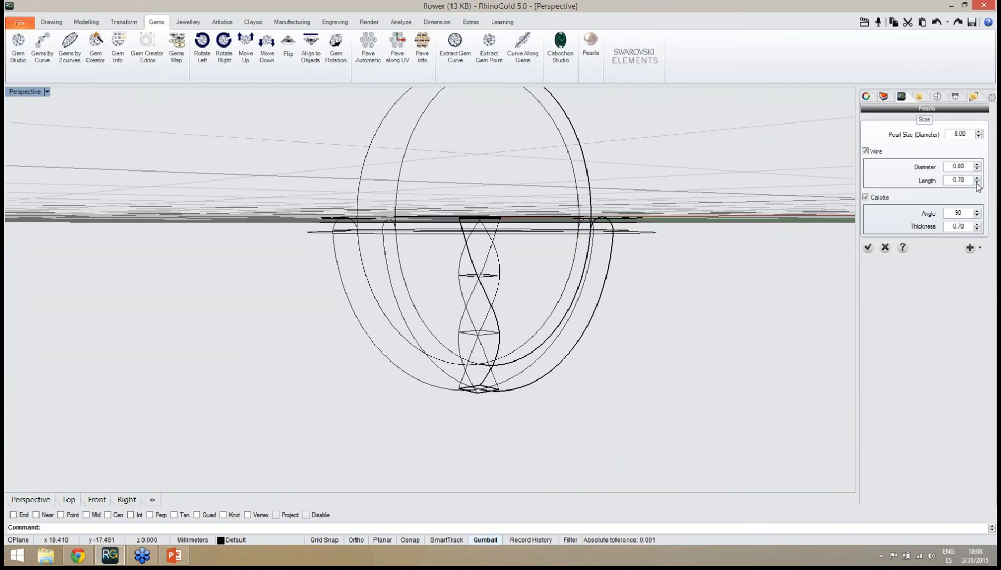
pyautogui.moveTo(714, 313); pyautogui.dragTo(680, 290, button='right')
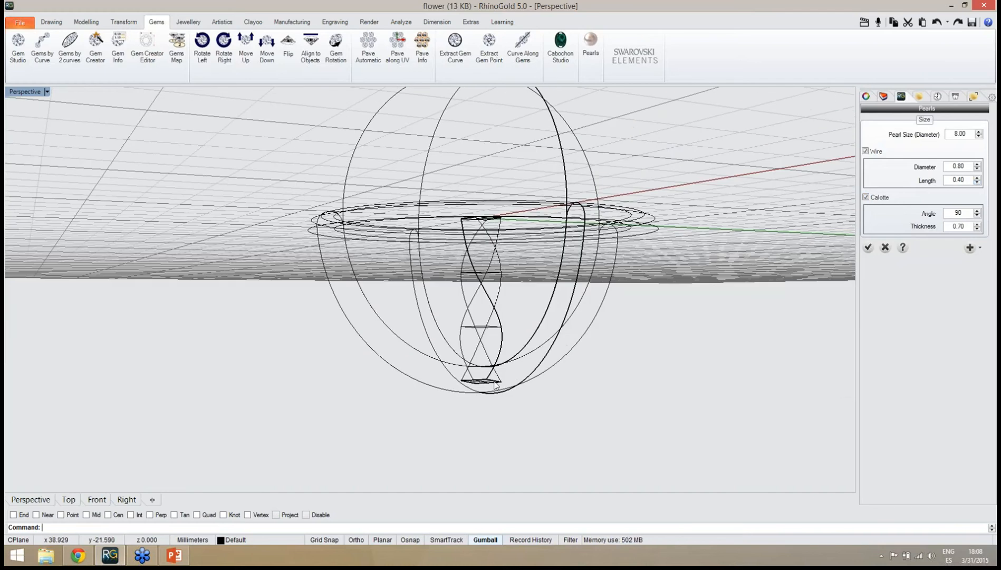
pyautogui.moveTo(496, 385); pyautogui.dragTo(507, 402, button='right')
pyautogui.scroll(-4, 501, 364)
pyautogui.moveTo(499, 332); pyautogui.dragTo(545, 292, button='right')
pyautogui.scroll(2, 506, 356)
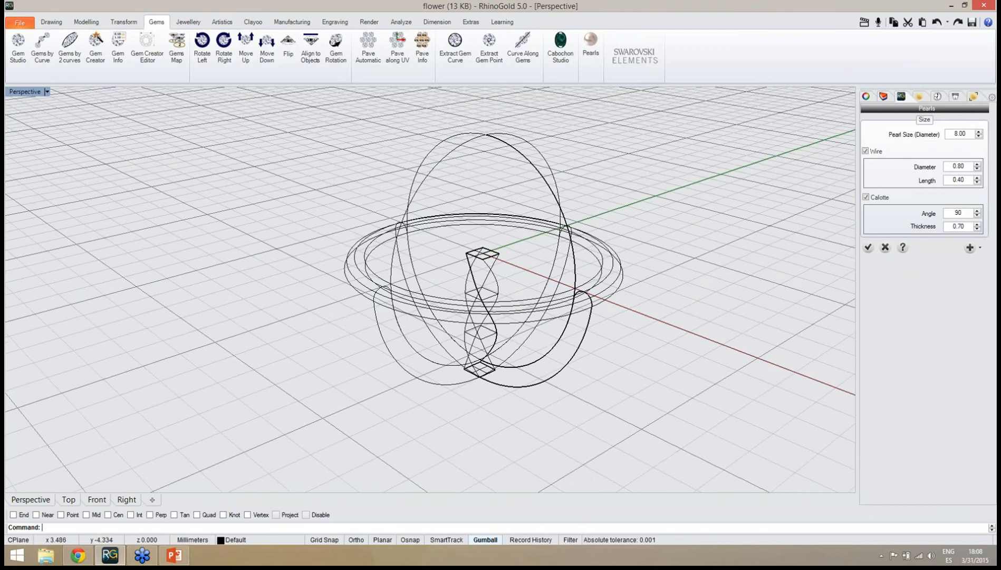
# Step: Return the Perspective viewport to the rendered display mode
pyautogui.moveTo(476, 330); pyautogui.dragTo(633, 317, button='right')
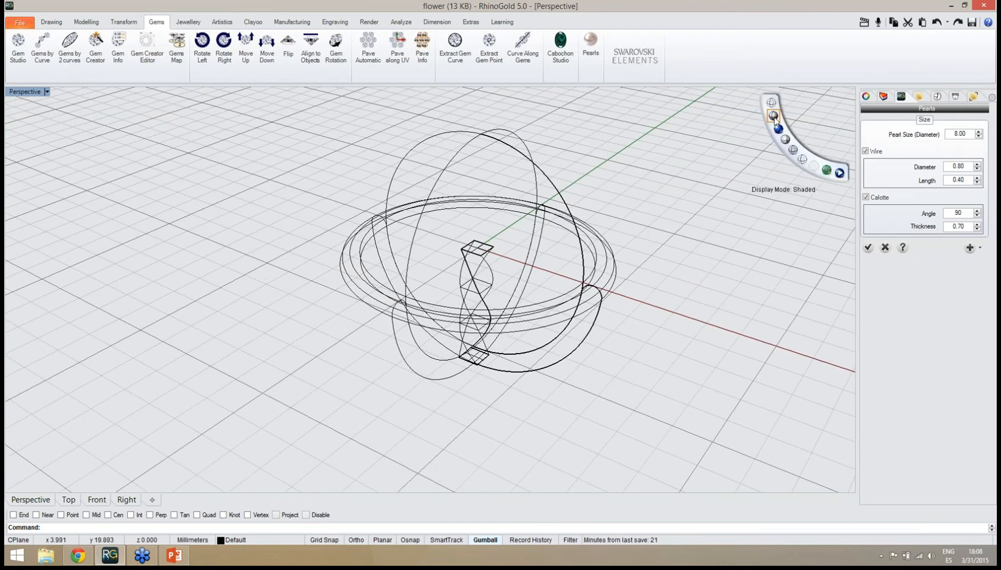
pyautogui.click(778, 131)
pyautogui.moveTo(681, 252); pyautogui.dragTo(607, 263, button='right')
pyautogui.scroll(2, 662, 277)
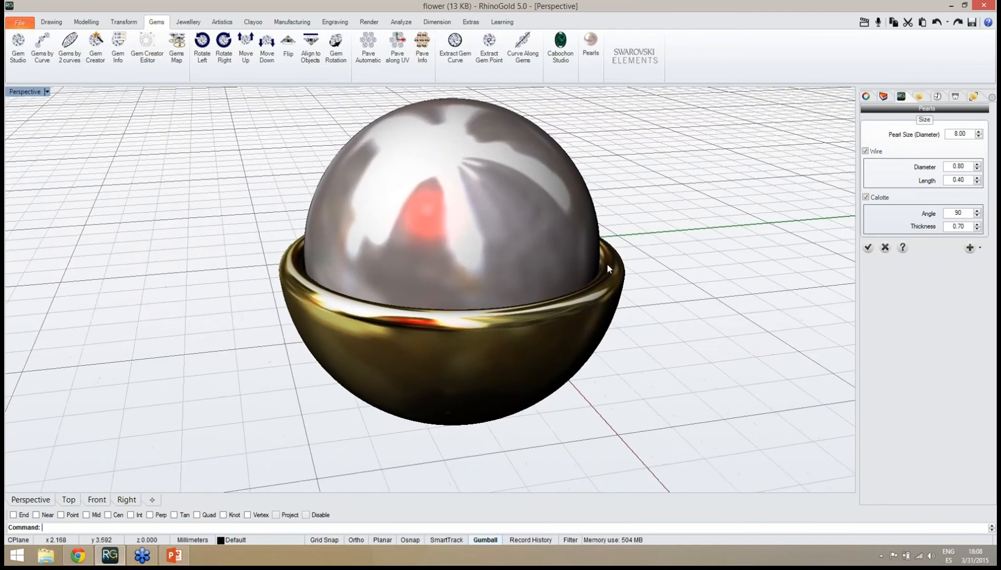
# Step: Try a calotte angle of 70 and return it to 90
pyautogui.click(978, 216)
pyautogui.click(978, 216)
pyautogui.click(977, 215)
pyautogui.click(978, 215)
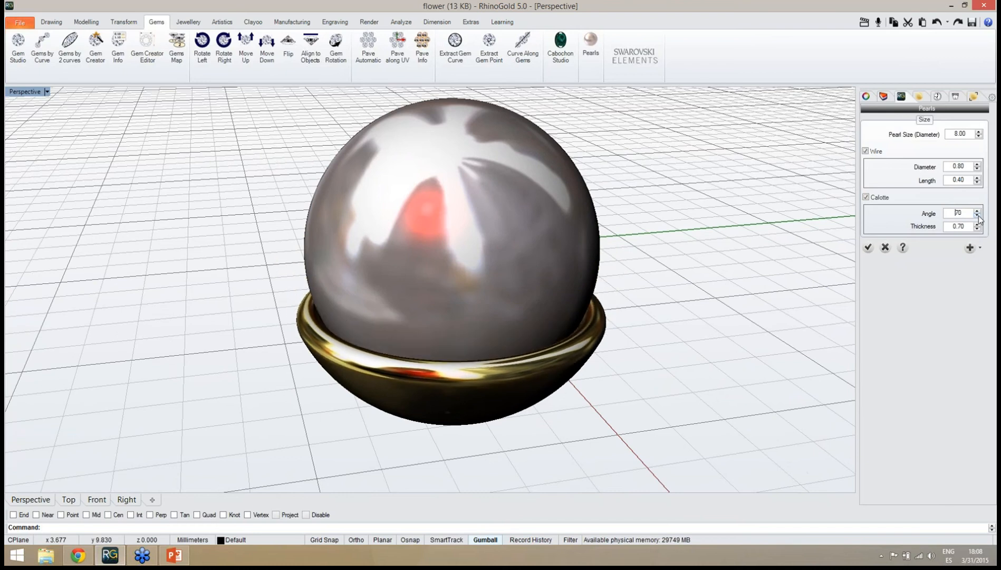
pyautogui.click(978, 212)
pyautogui.click(978, 211)
pyautogui.click(977, 212)
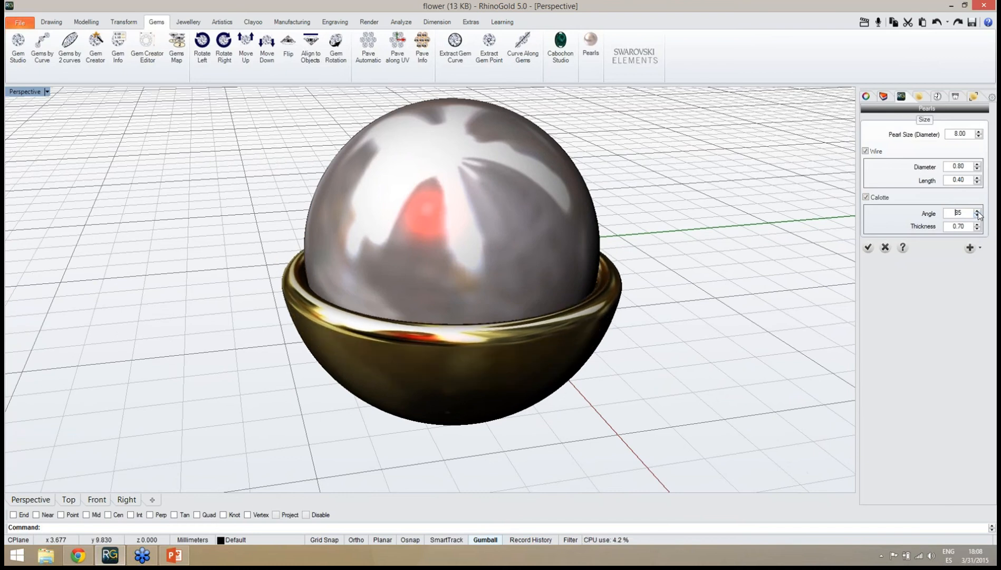
pyautogui.click(978, 211)
pyautogui.moveTo(682, 298); pyautogui.dragTo(882, 278, button='right')
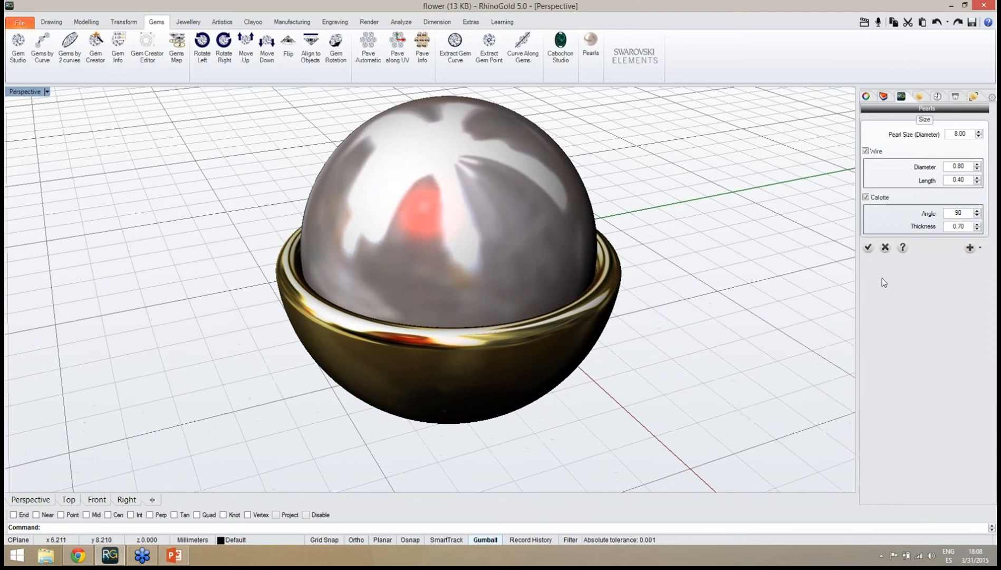
# Step: Try a calotte thickness of 0.30 and return it to 0.70
pyautogui.click(978, 229)
pyautogui.click(978, 229)
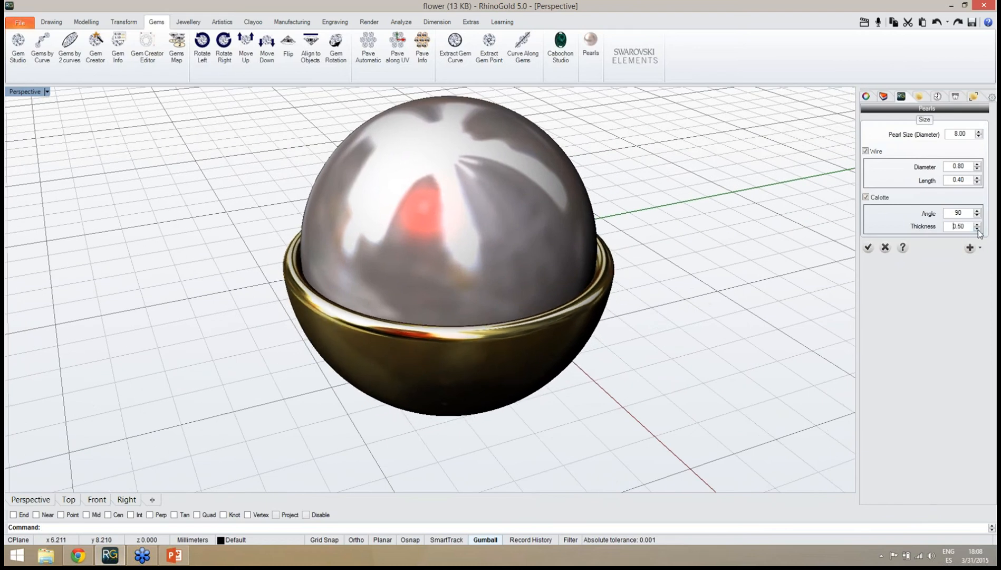
pyautogui.click(978, 229)
pyautogui.click(978, 229)
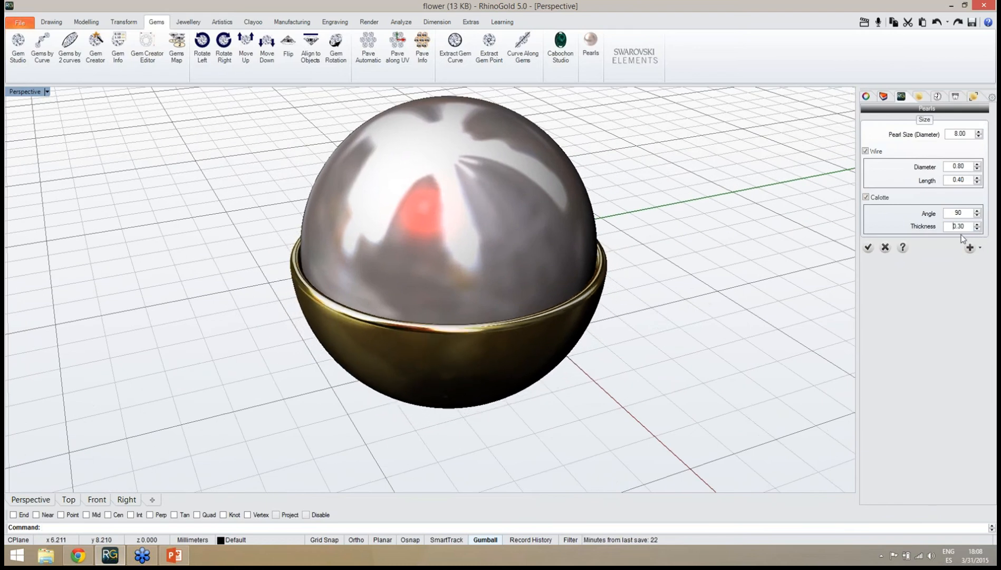
pyautogui.moveTo(722, 280); pyautogui.dragTo(850, 267, button='right')
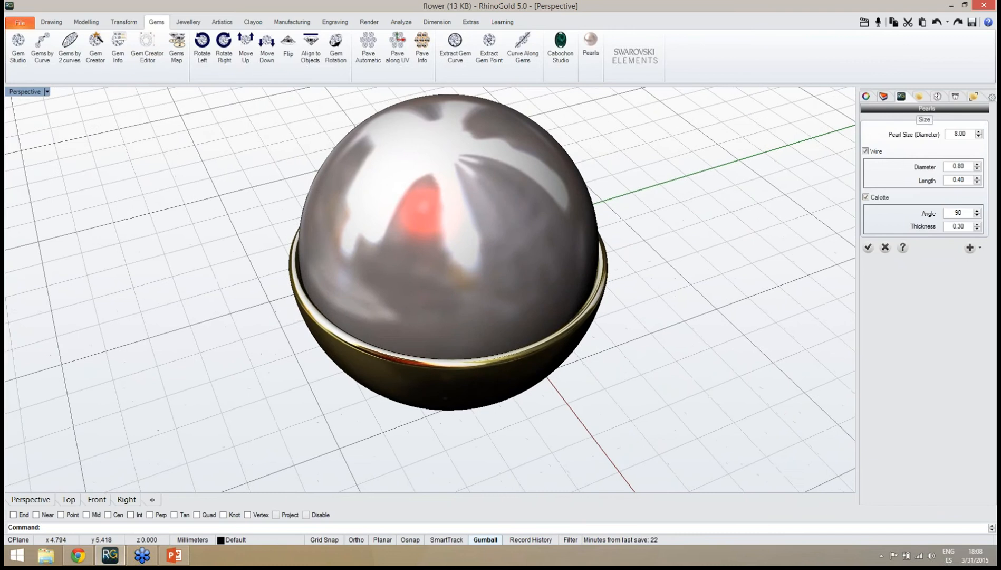
pyautogui.click(978, 224)
pyautogui.click(978, 224)
pyautogui.click(978, 225)
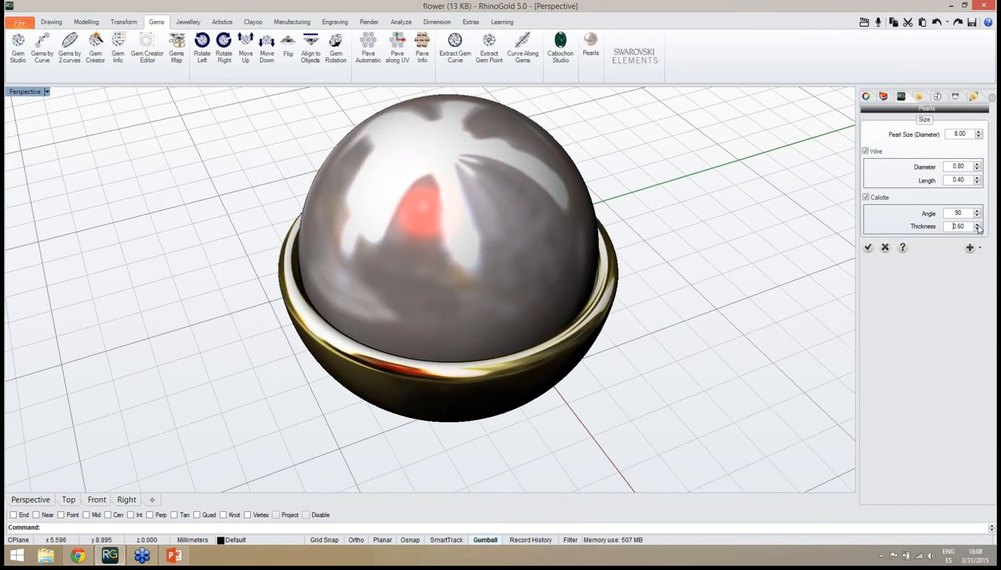
pyautogui.click(978, 225)
# Step: Accept the pearl with its wire and calotte and save the file
pyautogui.moveTo(548, 351); pyautogui.dragTo(633, 365, button='right')
pyautogui.click(868, 248)
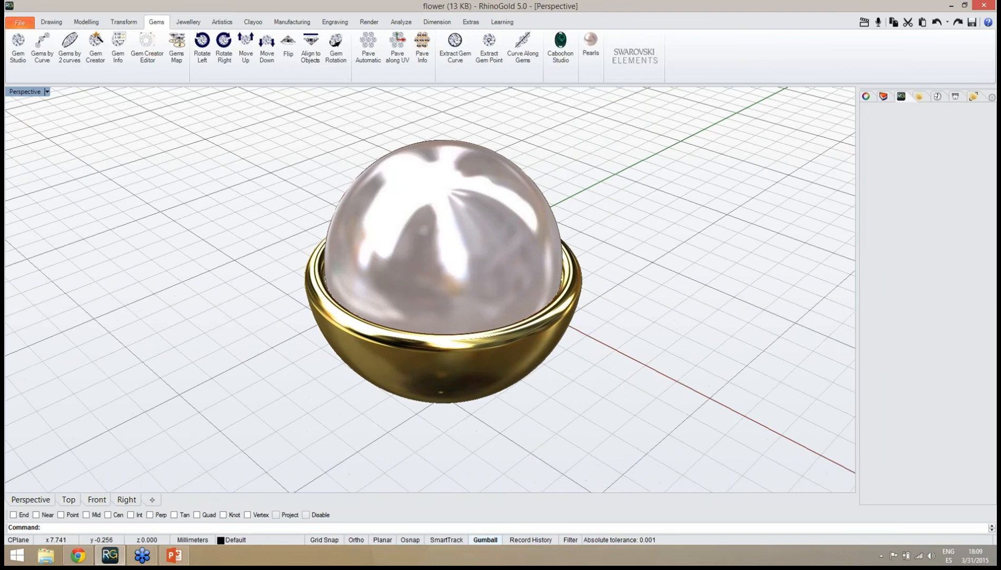
pyautogui.hotkey('ctrl', 's')
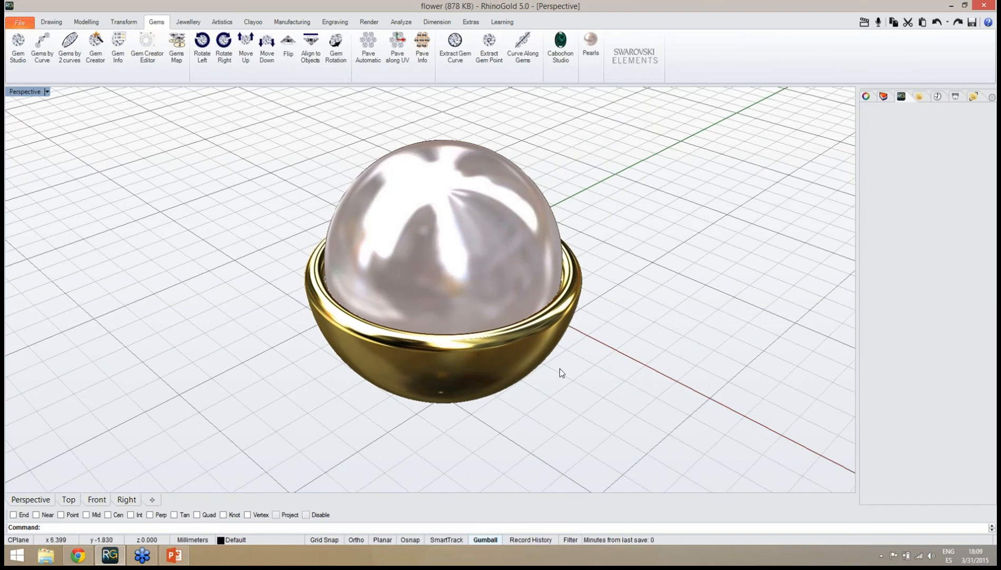
# Step: Show the pearl and calotte in the Top view with the Rendered display mode
pyautogui.moveTo(560, 372); pyautogui.dragTo(442, 347, button='right')
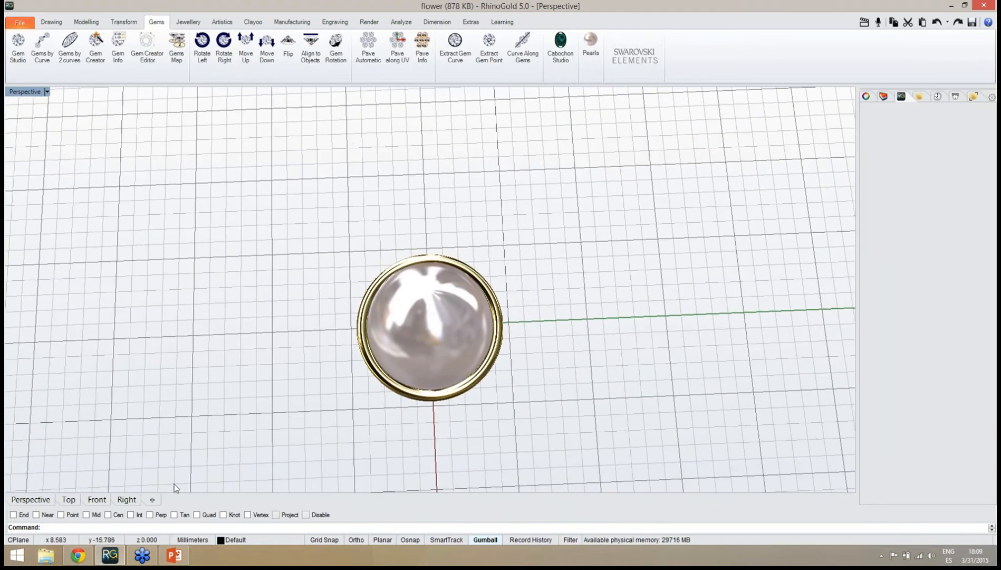
pyautogui.click(69, 499)
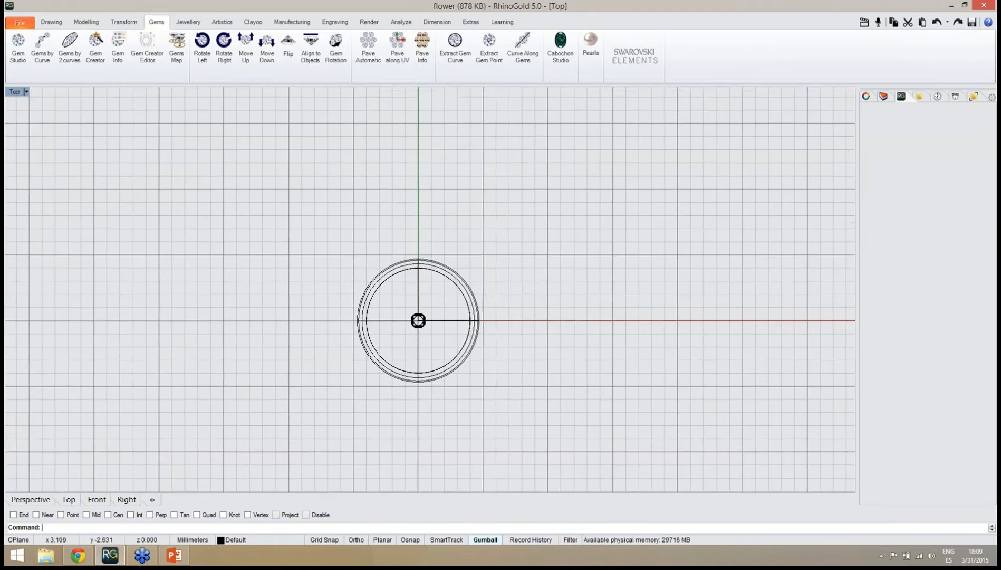
pyautogui.moveTo(769, 138)
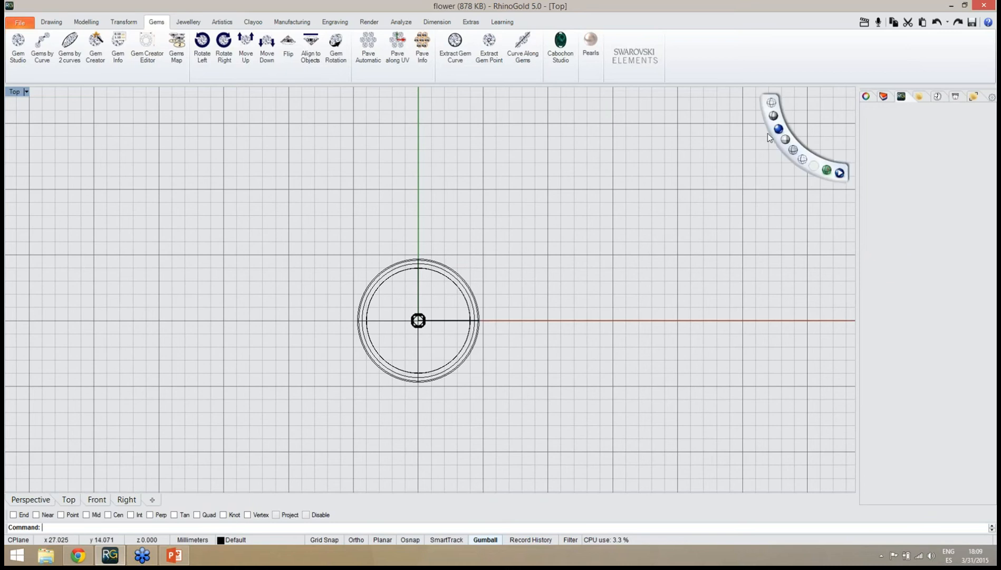
pyautogui.click(779, 128)
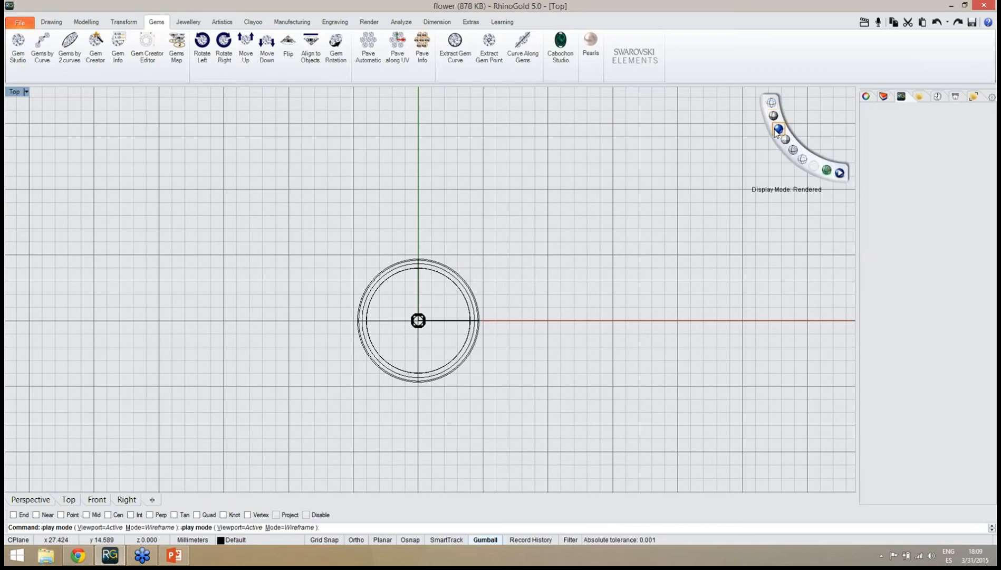
pyautogui.moveTo(533, 237)
pyautogui.mouseDown(button='right')
pyautogui.moveTo(559, 257)
pyautogui.moveTo(543, 227)
pyautogui.moveTo(496, 240)
pyautogui.mouseUp(button='right')
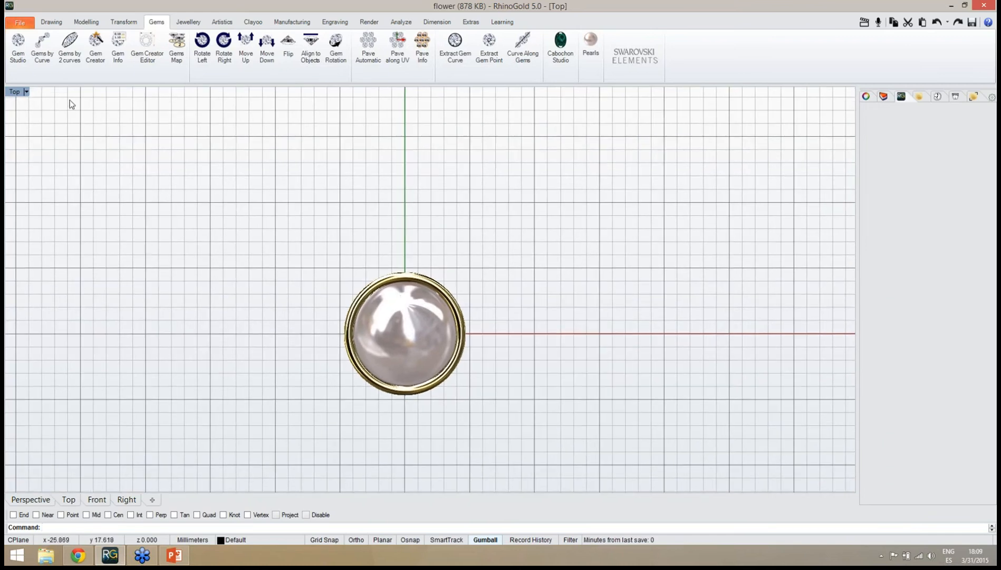
# Step: Draw an open petal curve with Smart Curve using vertical symmetry, starting over the pearl, with control points at about (5, 5) and (5, 15)
pyautogui.click(51, 22)
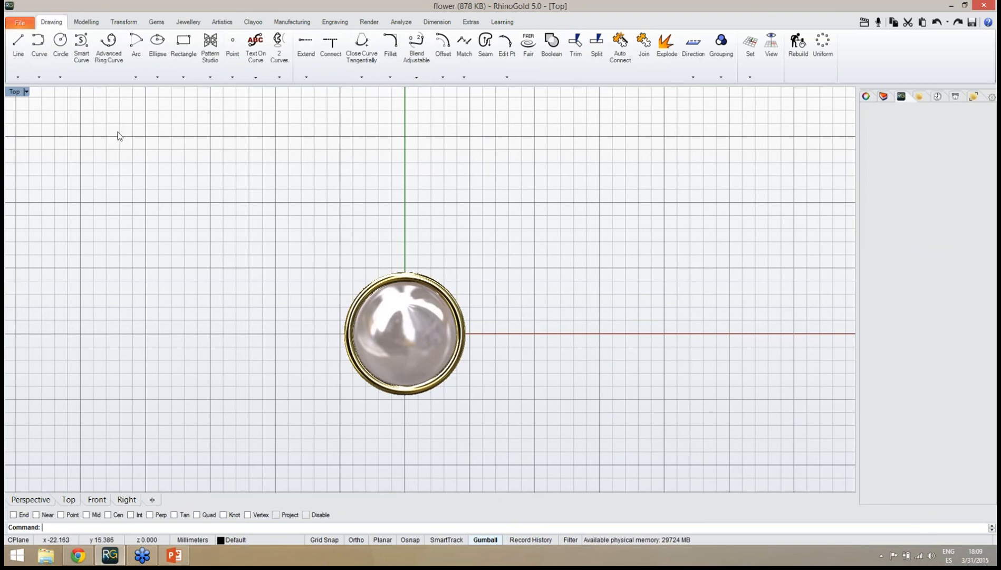
pyautogui.click(82, 72)
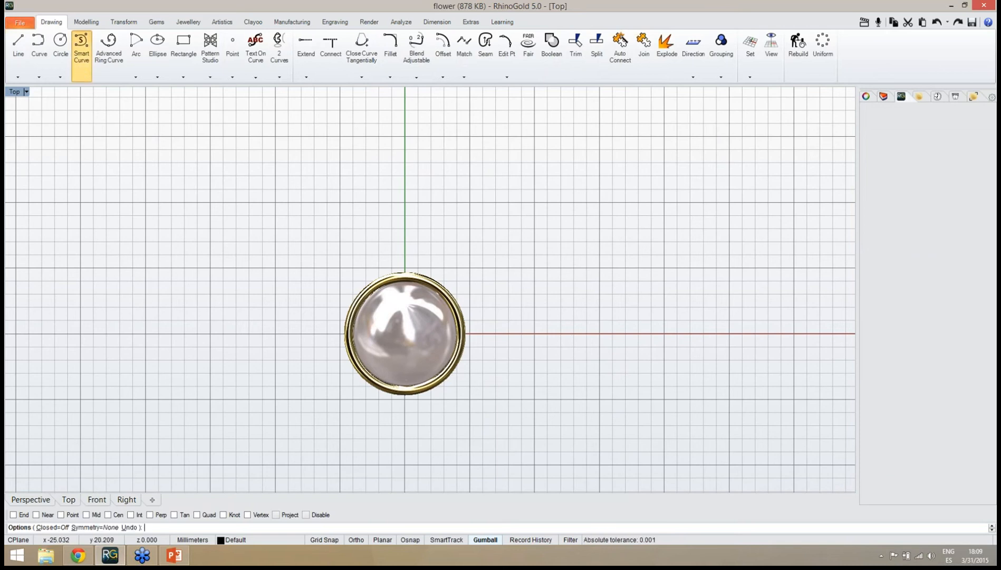
pyautogui.moveTo(346, 248); pyautogui.dragTo(325, 234, button='right')
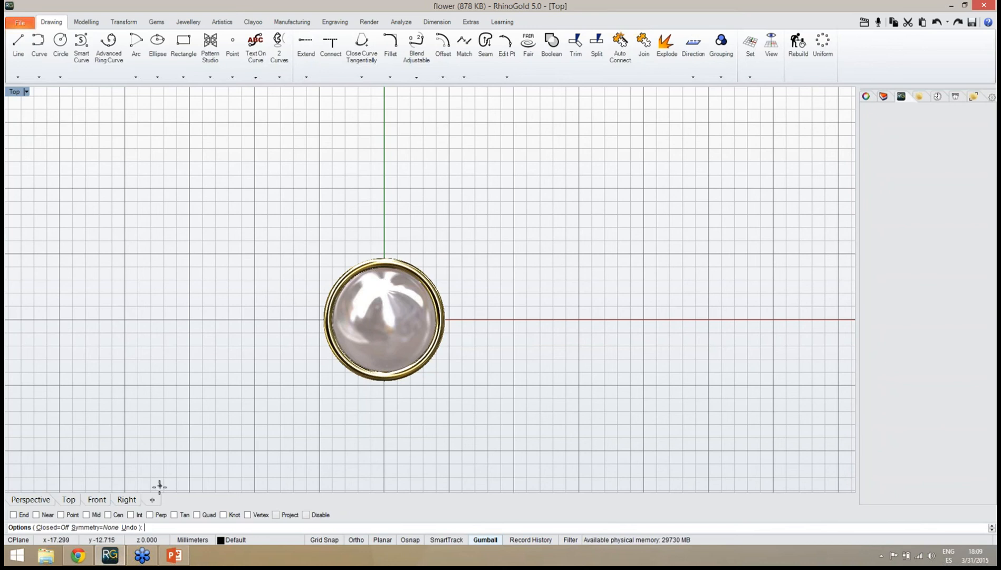
pyautogui.click(98, 529)
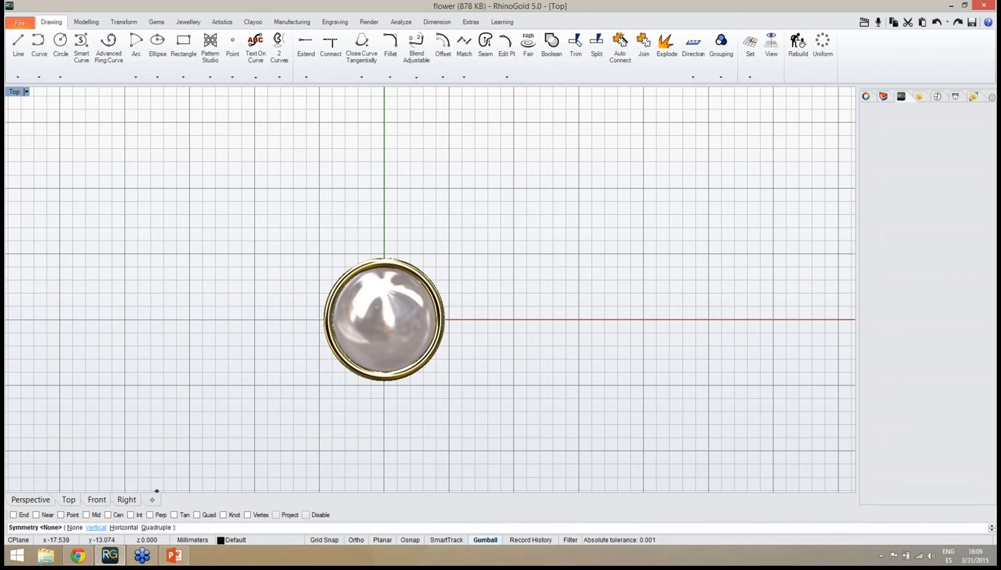
pyautogui.click(96, 527)
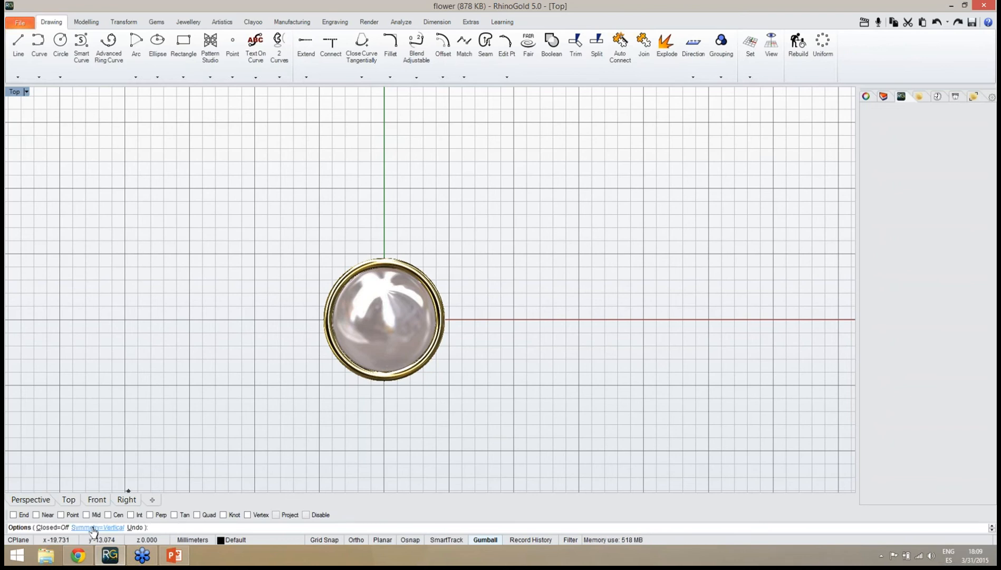
pyautogui.moveTo(226, 409); pyautogui.dragTo(269, 412, button='right')
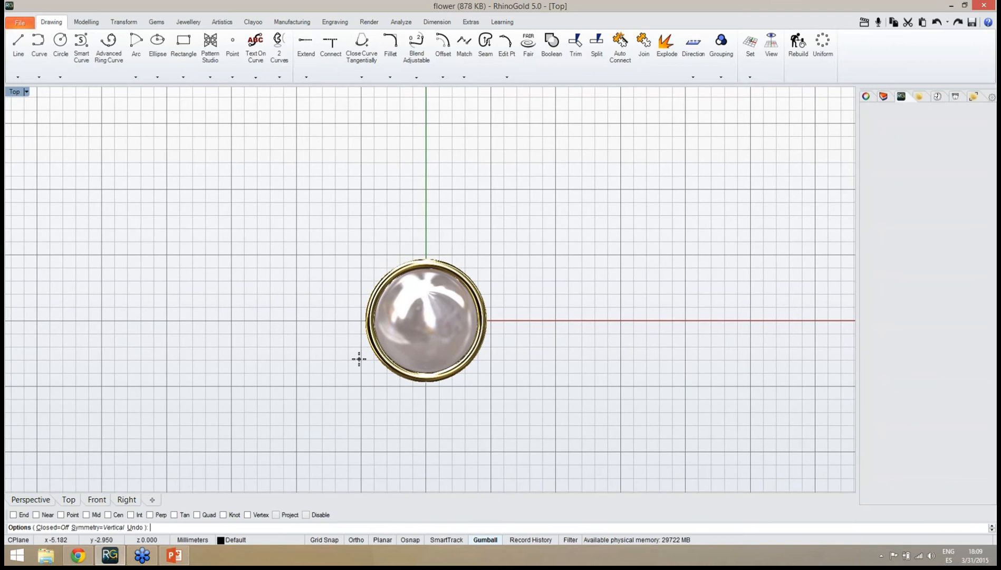
pyautogui.click(457, 302)
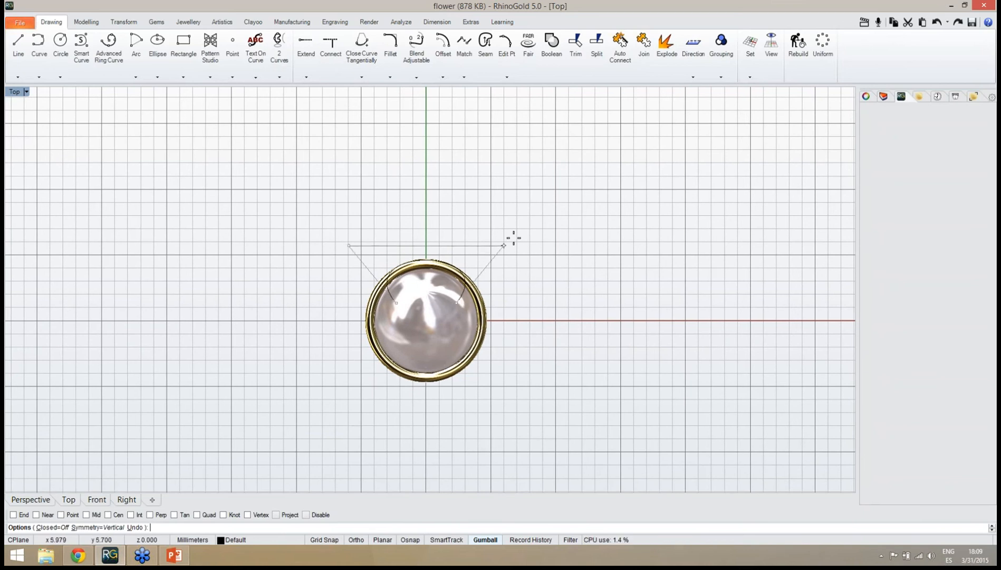
pyautogui.moveTo(546, 174); pyautogui.dragTo(487, 239, button='right')
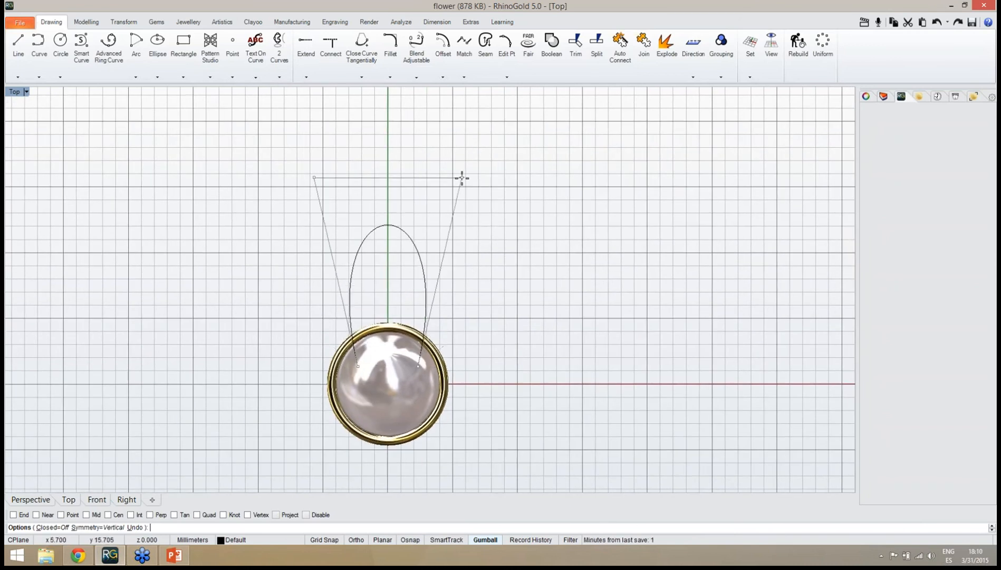
pyautogui.click(454, 317)
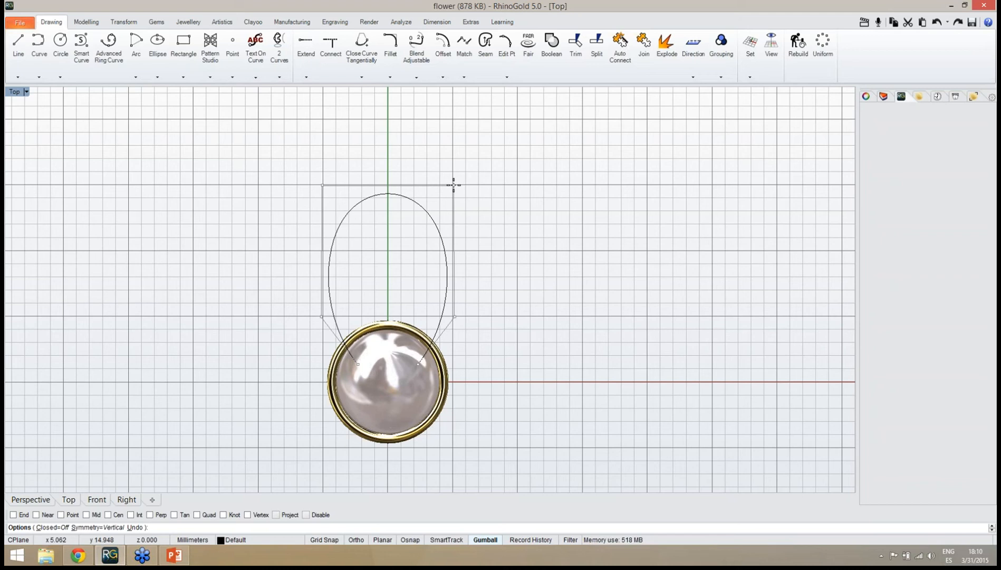
pyautogui.click(454, 185)
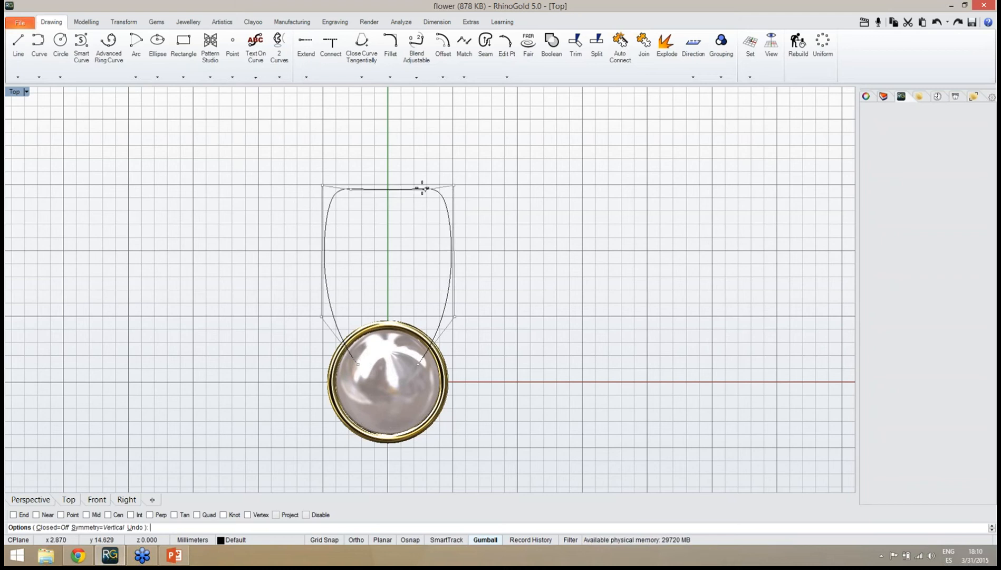
pyautogui.press('Return')
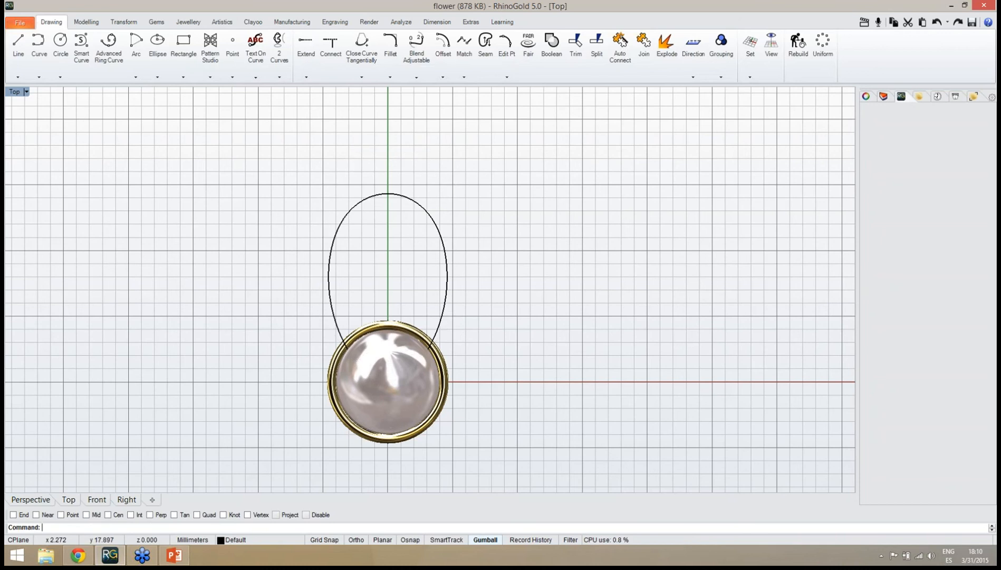
pyautogui.moveTo(428, 217); pyautogui.dragTo(431, 208, button='right')
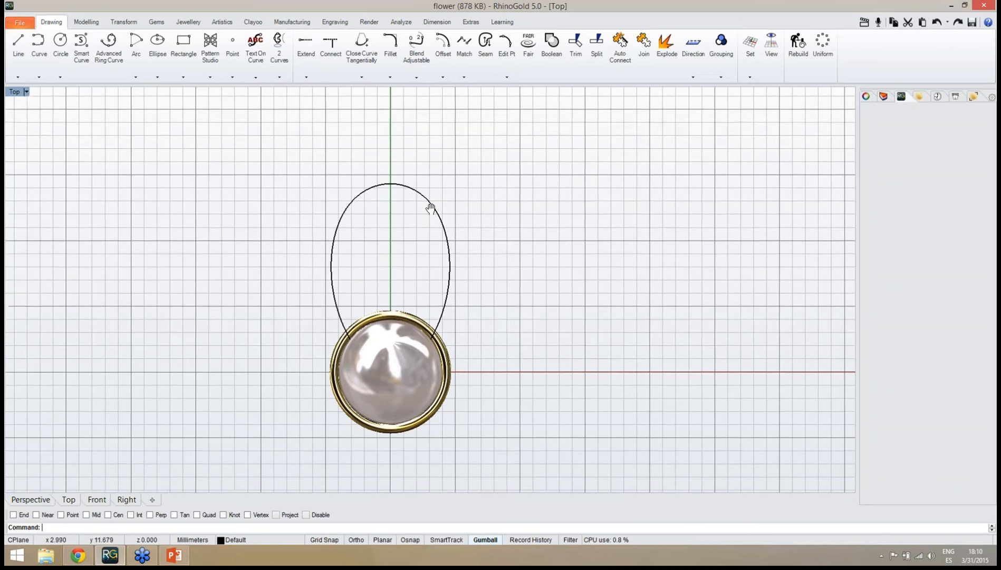
pyautogui.click(452, 252)
pyautogui.moveTo(494, 277); pyautogui.dragTo(490, 216, button='right')
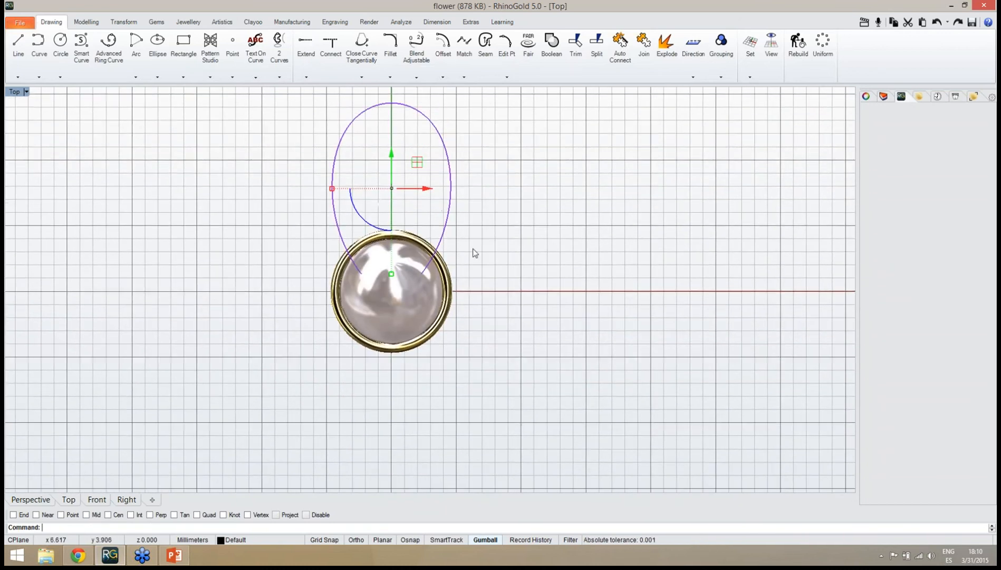
pyautogui.moveTo(475, 253); pyautogui.dragTo(480, 294, button='right')
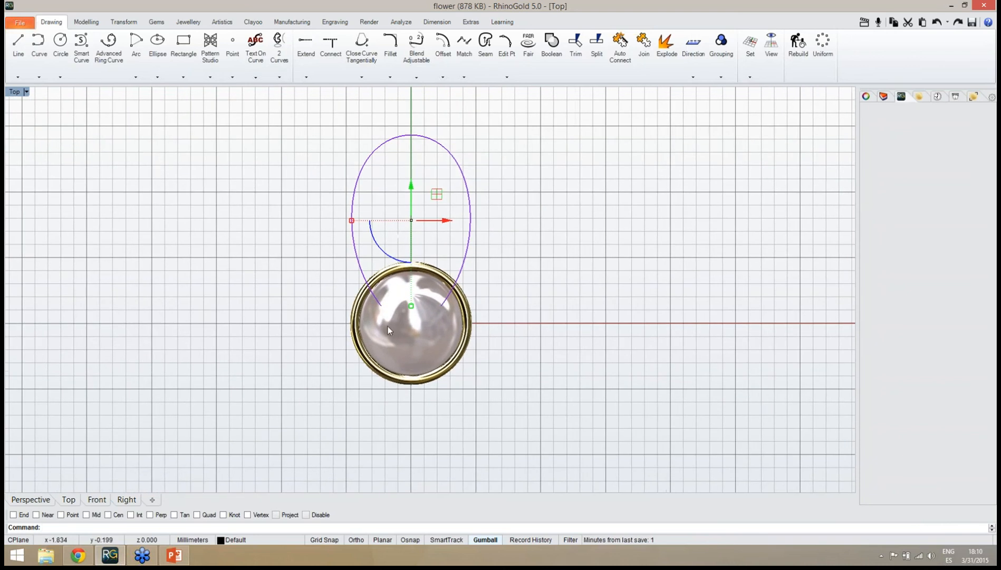
pyautogui.moveTo(388, 327); pyautogui.dragTo(389, 347, button='right')
pyautogui.click(292, 318)
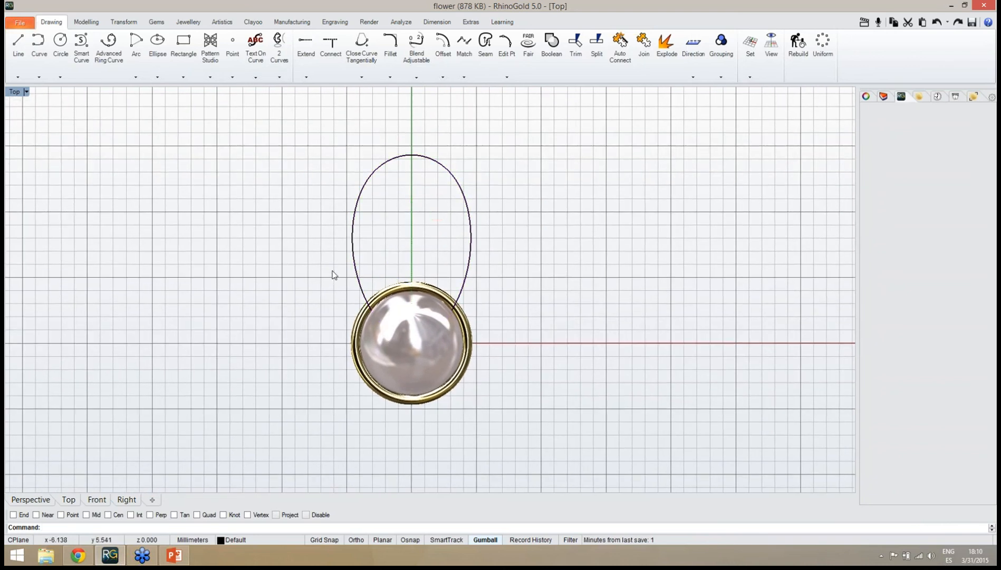
# Step: Move the petal curve straight down about 4.4 mm in the Perspective view, close to the underside of the calotte
pyautogui.click(46, 502)
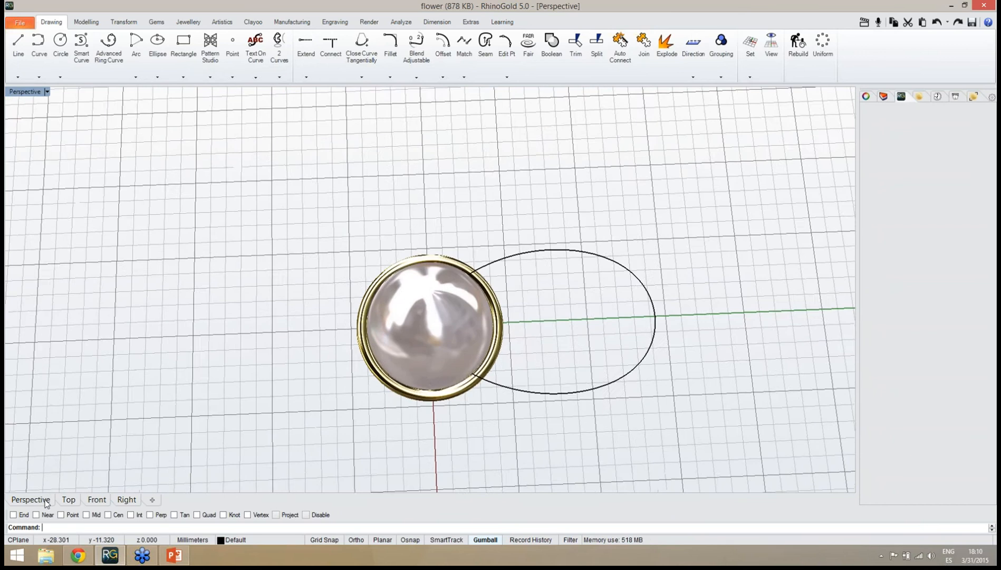
pyautogui.moveTo(349, 438); pyautogui.dragTo(326, 326, button='right')
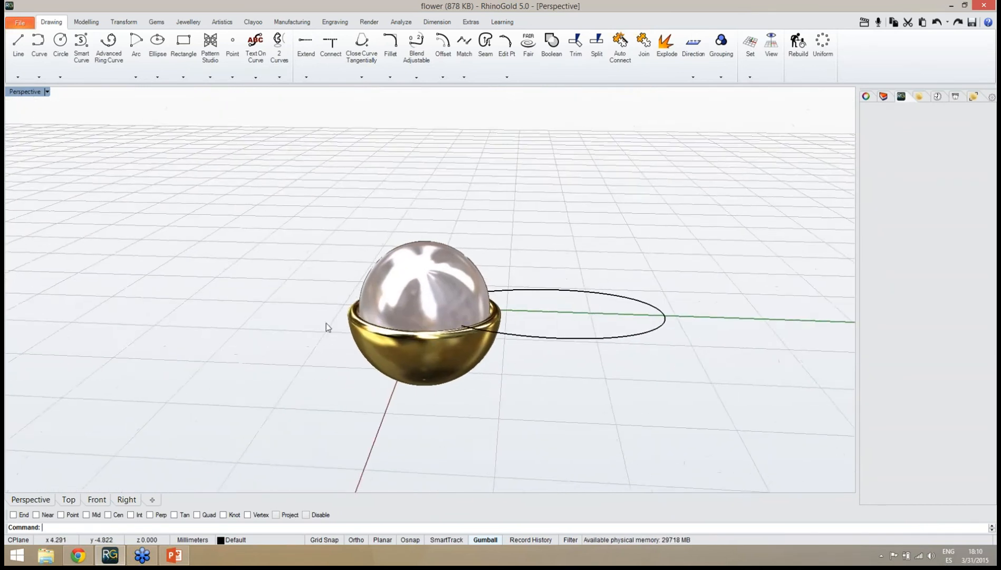
pyautogui.scroll(-3, 326, 326)
pyautogui.scroll(2, 445, 349)
pyautogui.moveTo(445, 349)
pyautogui.mouseDown(button='right')
pyautogui.moveTo(362, 340)
pyautogui.moveTo(438, 349)
pyautogui.mouseUp(button='right')
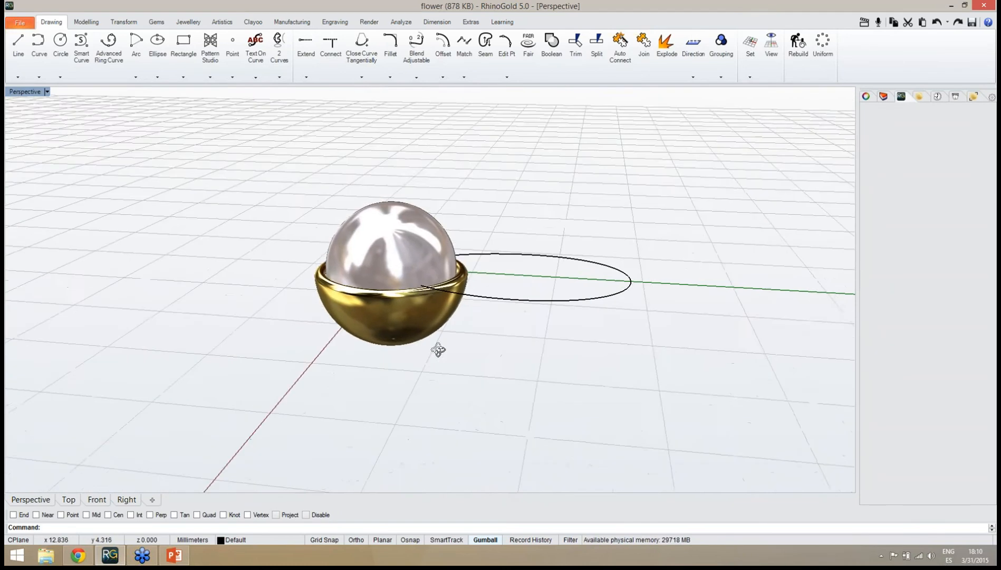
pyautogui.scroll(2, 518, 308)
pyautogui.click(518, 304)
pyautogui.moveTo(537, 334); pyautogui.dragTo(501, 252, button='right')
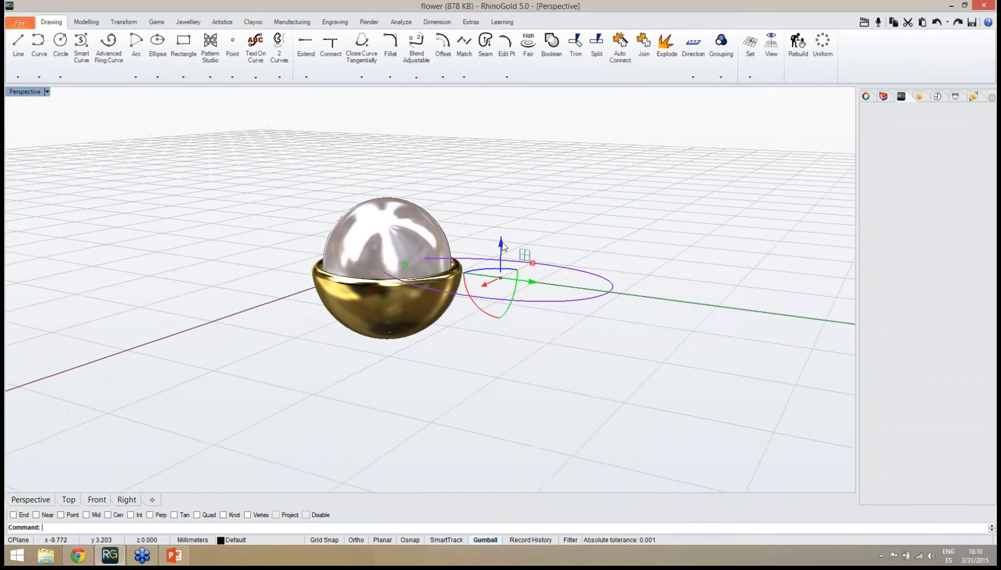
pyautogui.moveTo(503, 246); pyautogui.dragTo(502, 317)
pyautogui.moveTo(477, 351)
pyautogui.mouseDown(button='right')
pyautogui.moveTo(481, 331)
pyautogui.moveTo(496, 329)
pyautogui.moveTo(484, 336)
pyautogui.mouseUp(button='right')
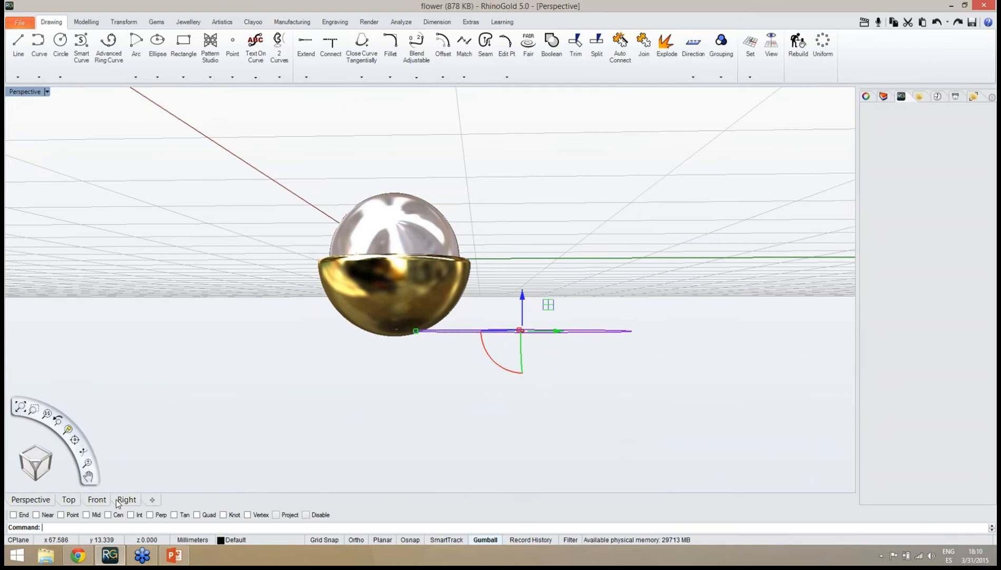
# Step: Check the petal curve's height against the calotte in the Front and Right views, then deselect it in Perspective
pyautogui.click(97, 499)
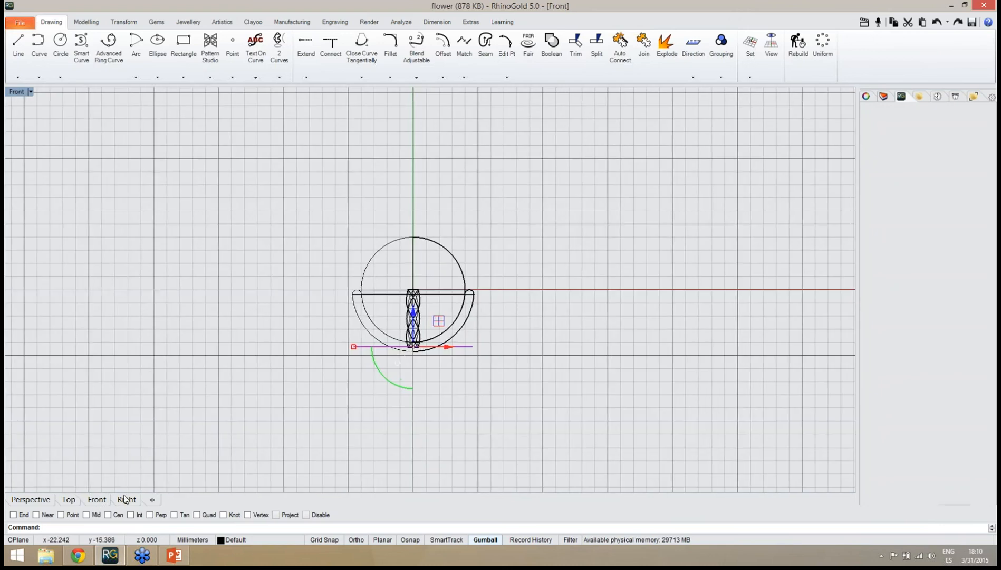
pyautogui.click(126, 499)
pyautogui.scroll(5, 367, 418)
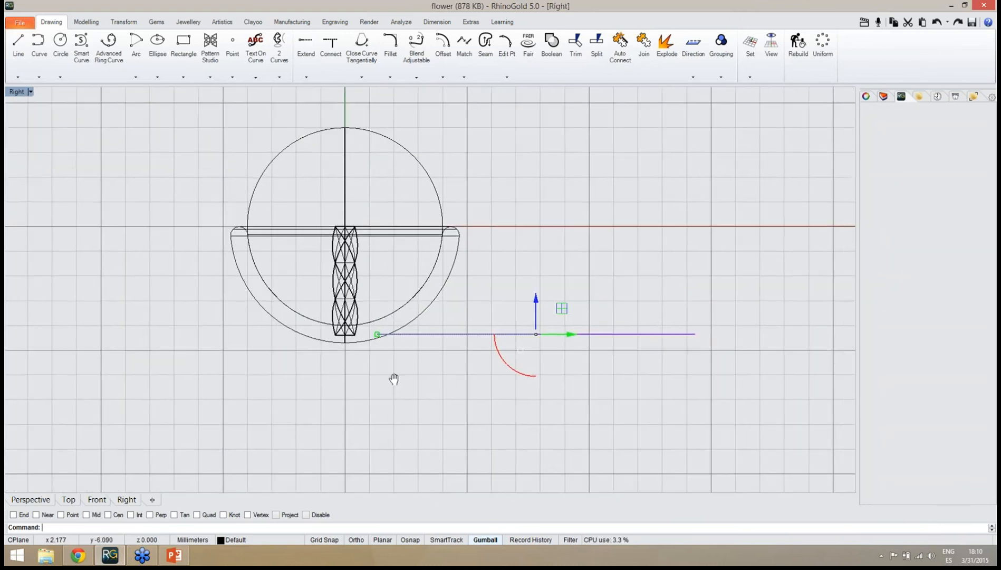
pyautogui.click(515, 314)
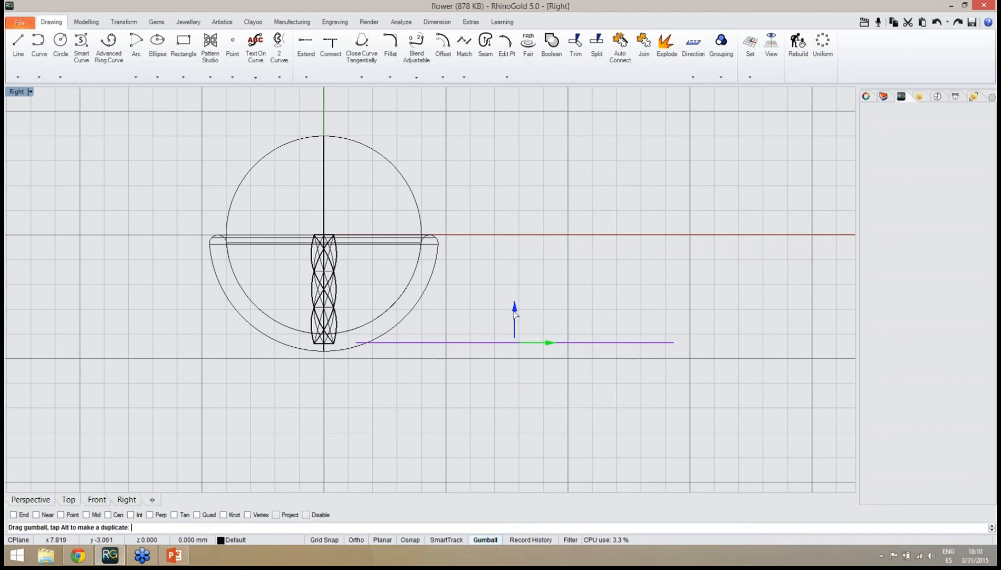
pyautogui.click(35, 499)
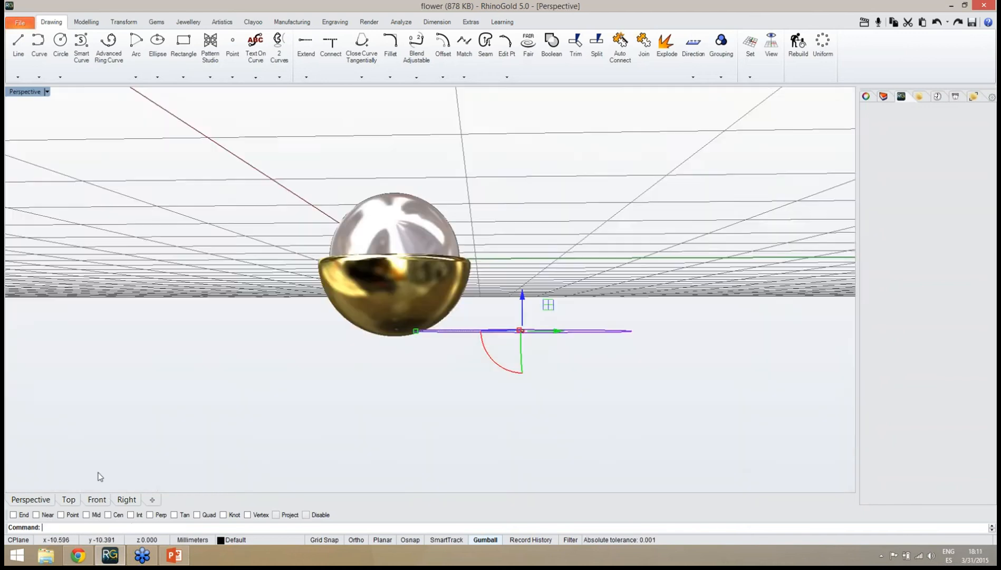
pyautogui.moveTo(420, 325); pyautogui.dragTo(481, 334, button='right')
pyautogui.press('Escape')
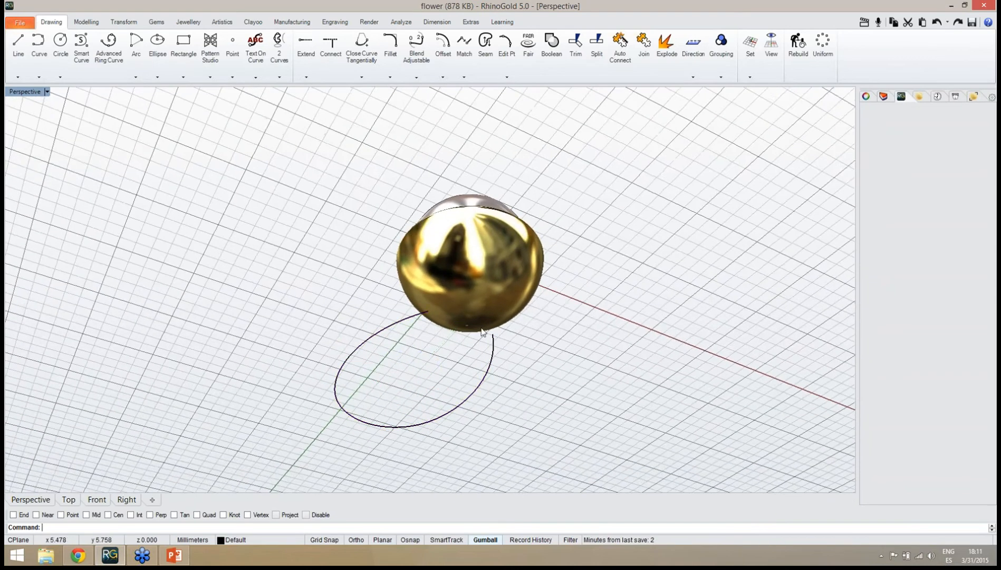
# Step: Select the petal curve beneath the calotte and turn on its edit points
pyautogui.scroll(8, 482, 332)
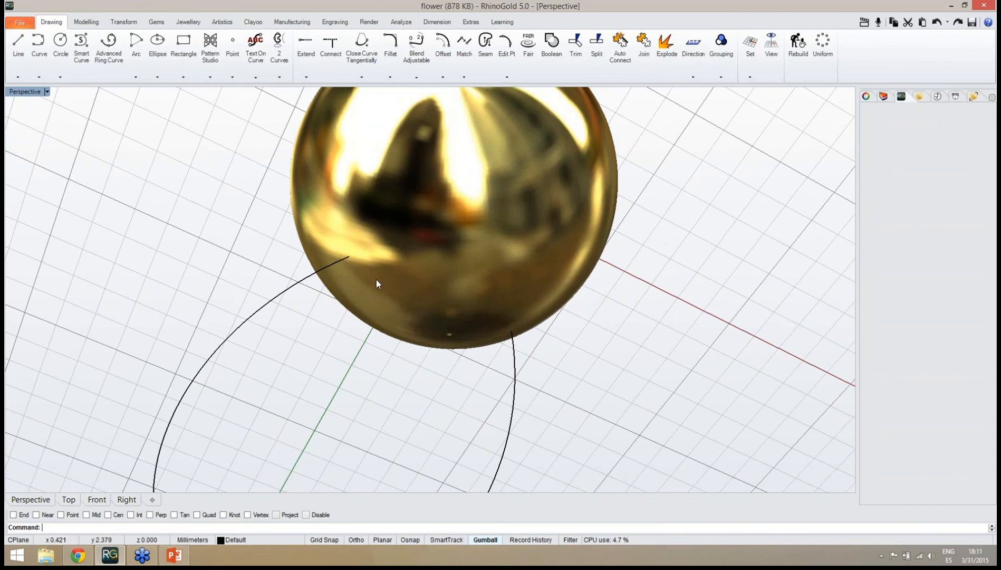
pyautogui.click(274, 305)
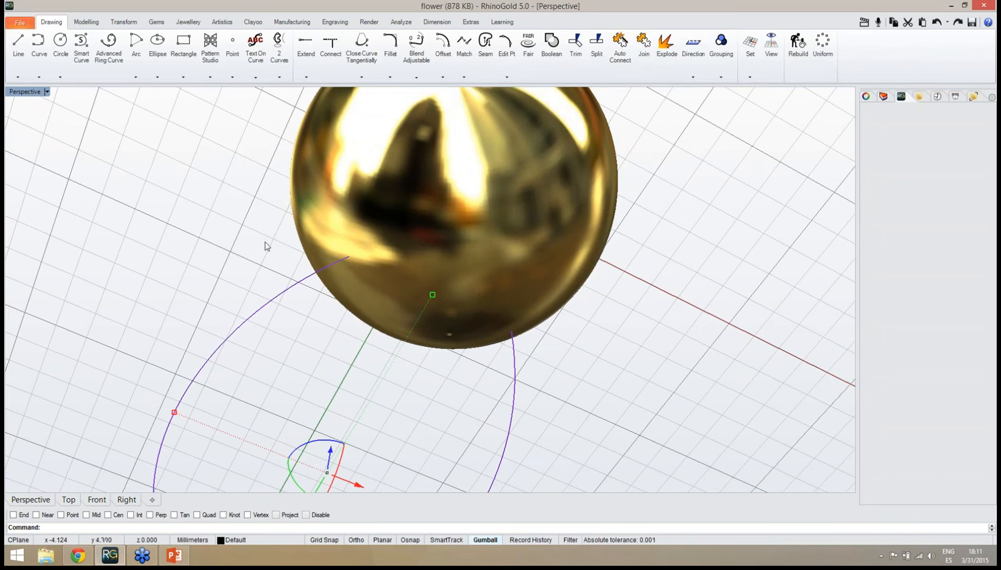
pyautogui.moveTo(309, 209); pyautogui.dragTo(369, 273, button='right')
pyautogui.scroll(3, 352, 313)
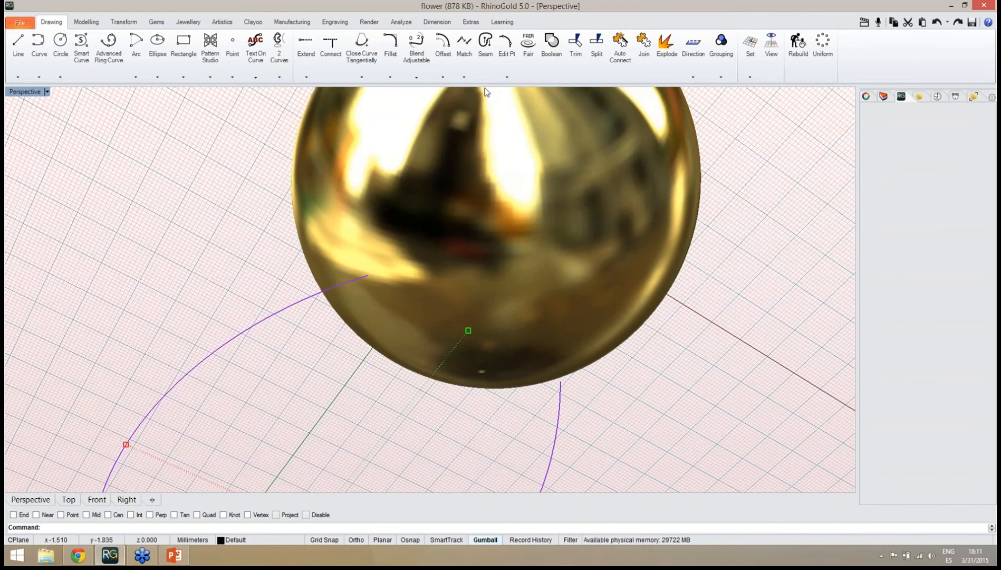
pyautogui.click(508, 58)
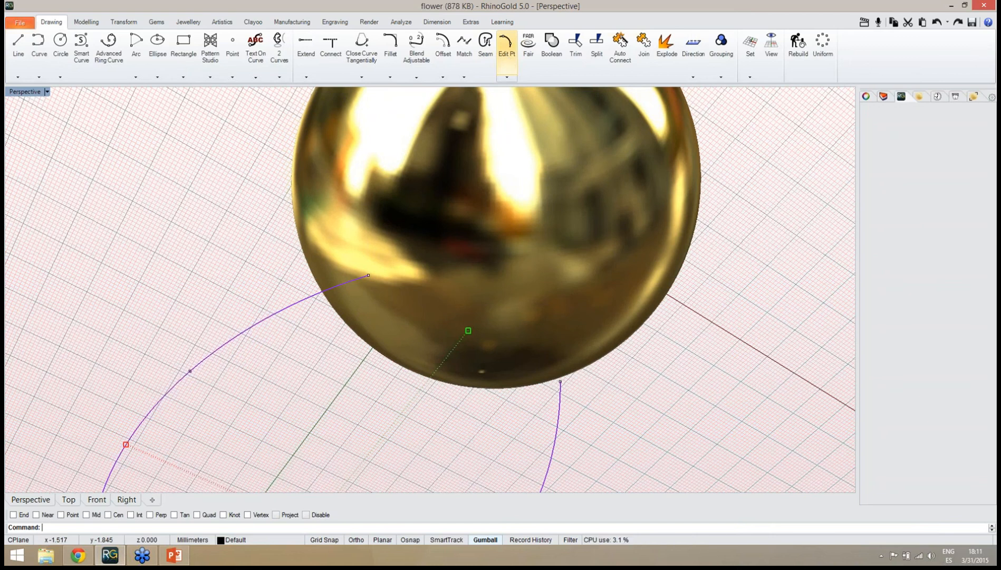
pyautogui.scroll(-5, 397, 250)
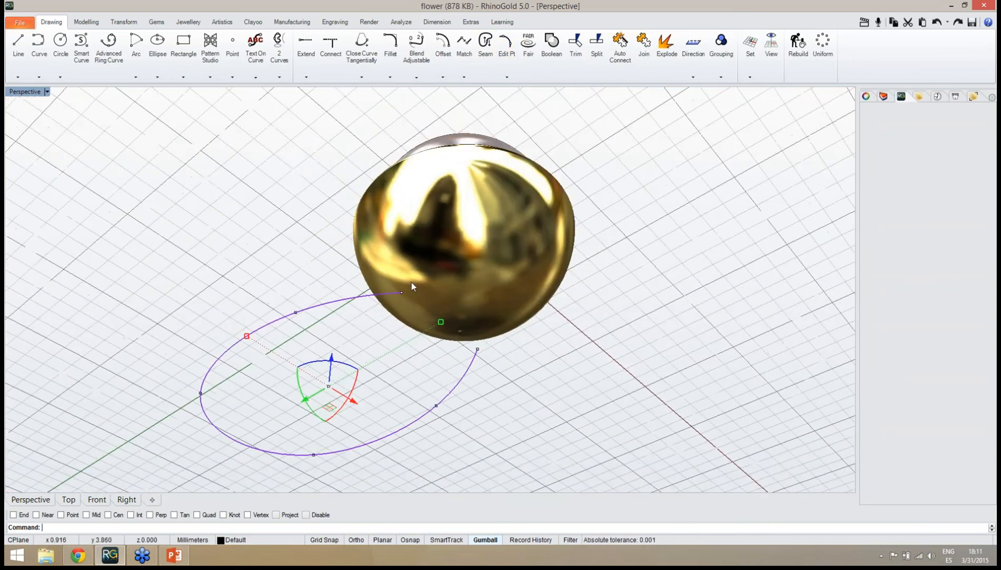
# Step: Scale the petal curve's two open end points inward so they sit closer together beneath the calotte
pyautogui.moveTo(412, 282)
pyautogui.mouseDown(button='right')
pyautogui.moveTo(432, 296)
pyautogui.moveTo(470, 293)
pyautogui.moveTo(409, 288)
pyautogui.mouseUp(button='right')
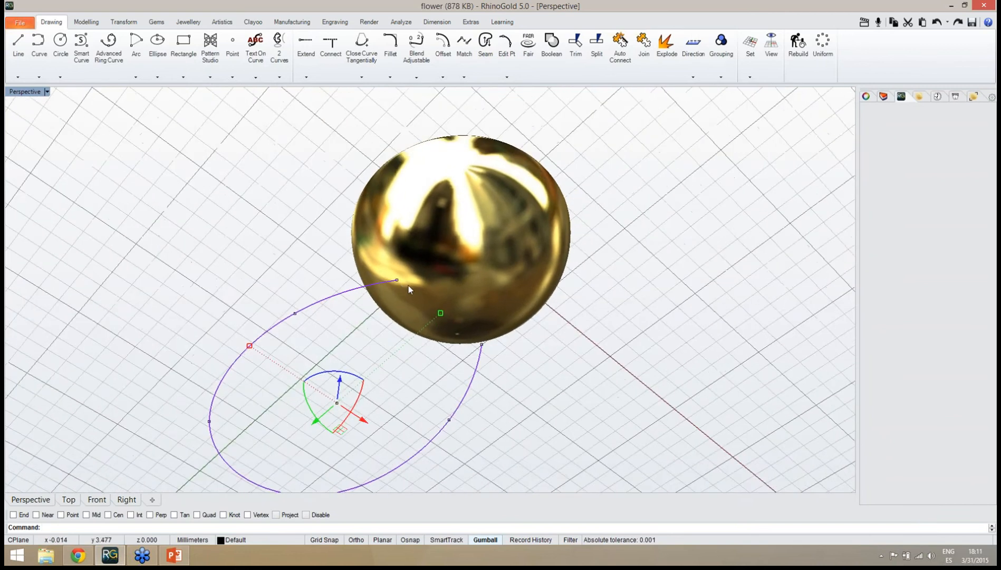
pyautogui.click(397, 280)
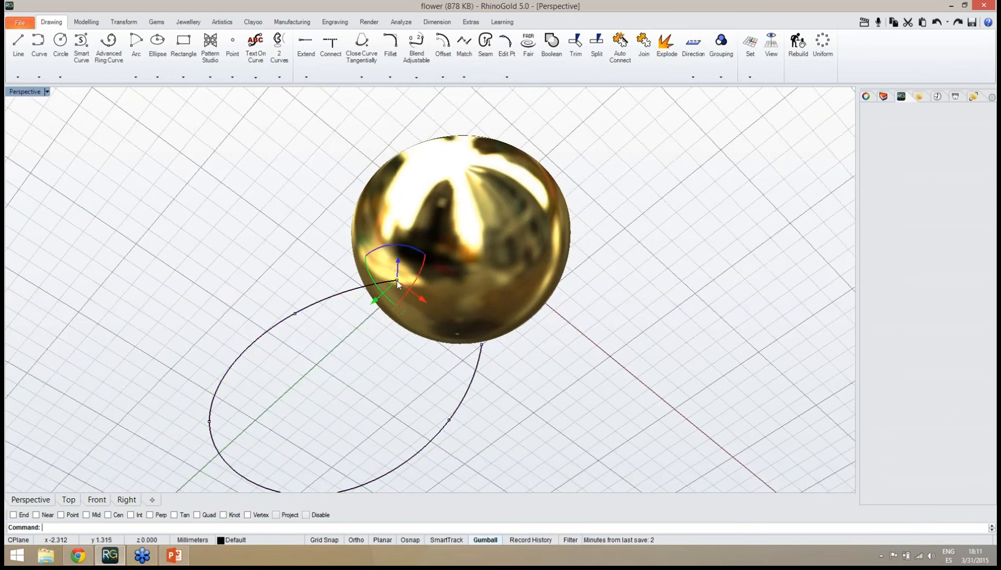
pyautogui.scroll(1, 482, 350)
pyautogui.click(482, 345)
pyautogui.moveTo(481, 347); pyautogui.dragTo(401, 391, button='right')
pyautogui.scroll(2, 331, 315)
pyautogui.moveTo(342, 357); pyautogui.dragTo(339, 347, button='right')
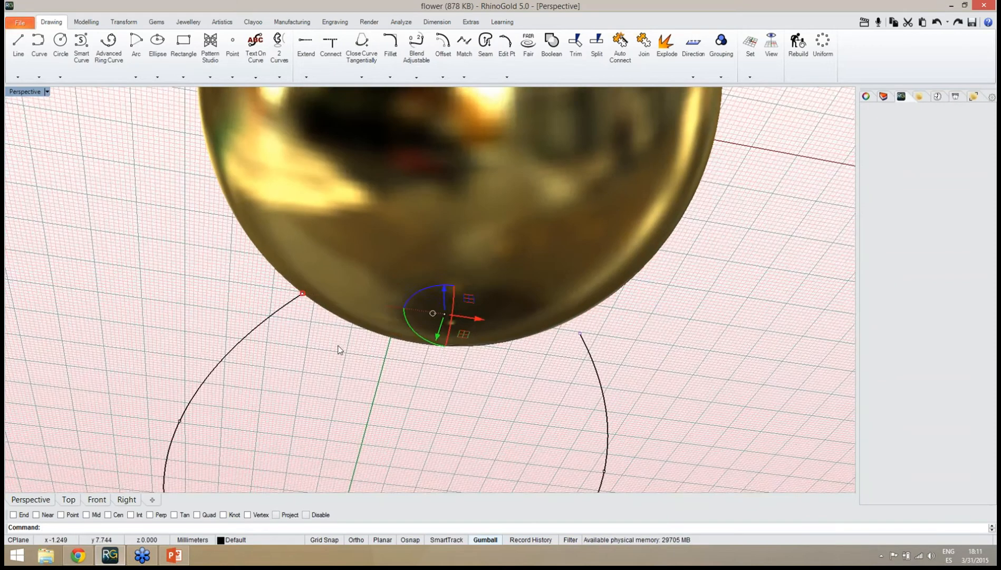
pyautogui.scroll(-4, 343, 354)
pyautogui.scroll(3, 344, 358)
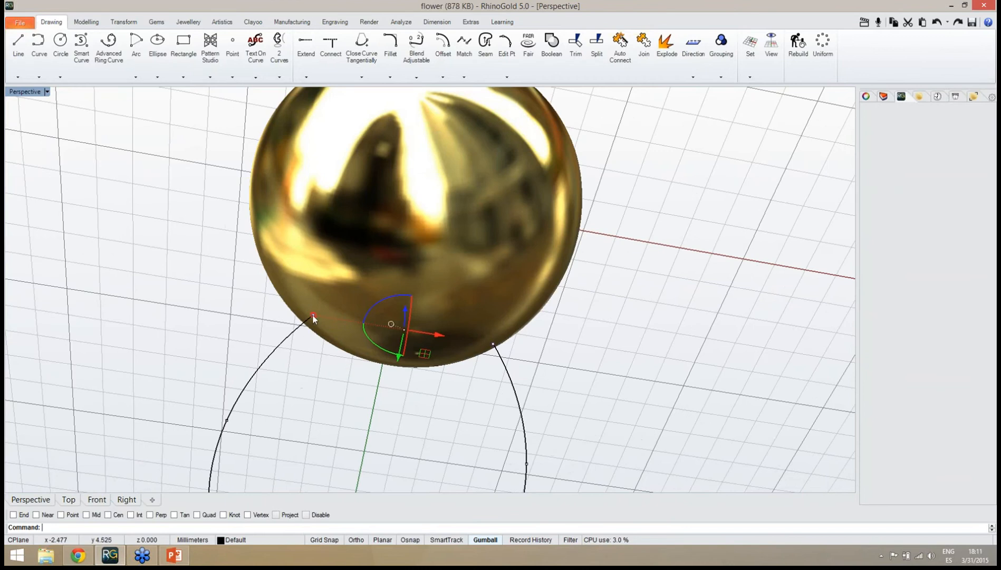
pyautogui.moveTo(367, 389); pyautogui.dragTo(369, 377, button='right')
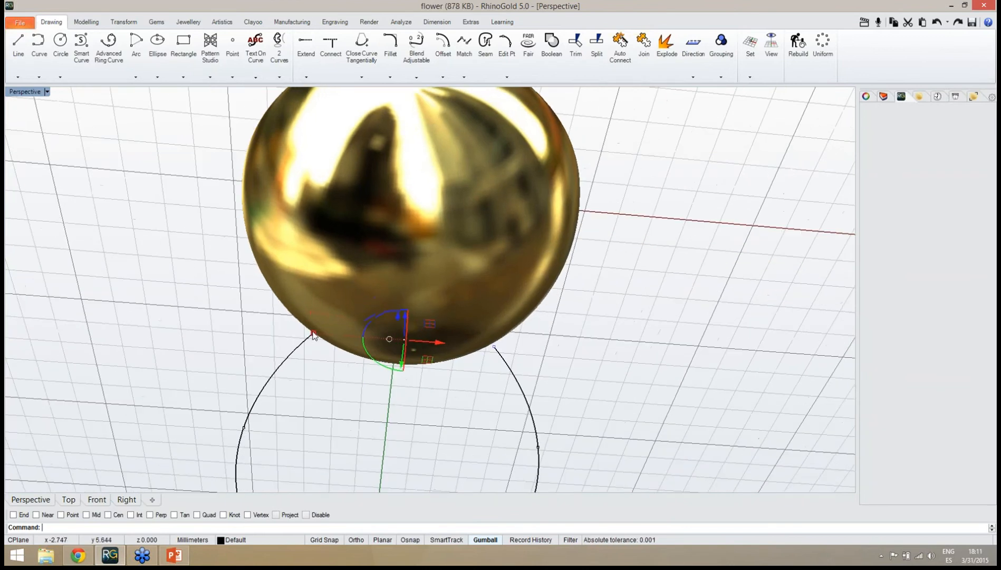
pyautogui.moveTo(314, 336); pyautogui.dragTo(356, 337)
pyautogui.moveTo(359, 364); pyautogui.dragTo(425, 316, button='right')
pyautogui.scroll(-5, 497, 341)
pyautogui.click(400, 388)
# Step: Raise one open end point of the petal curve 1 mm vertically, beneath the calotte
pyautogui.scroll(-3, 426, 314)
pyautogui.moveTo(367, 208); pyautogui.dragTo(387, 357, button='right')
pyautogui.scroll(-2, 364, 342)
pyautogui.scroll(5, 371, 344)
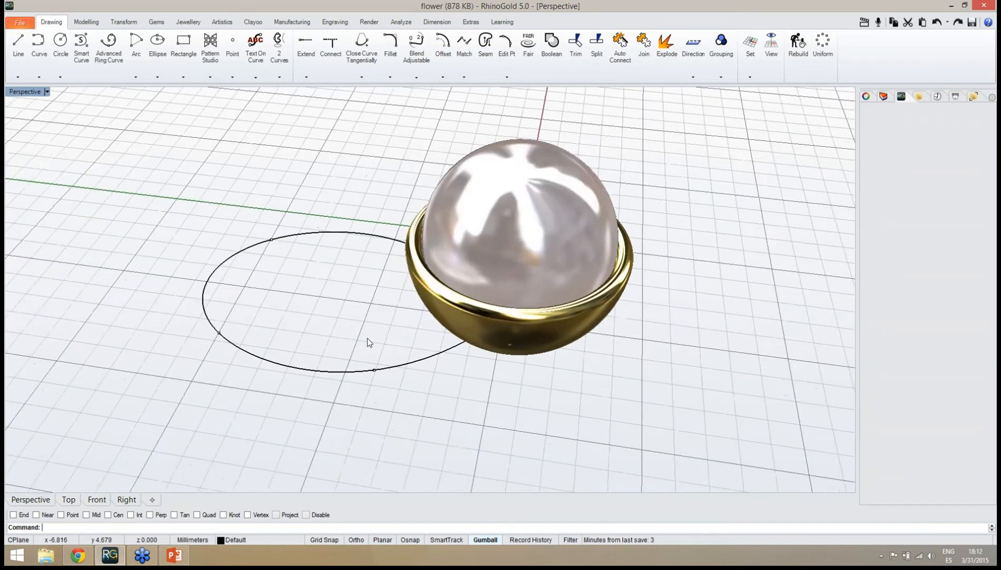
pyautogui.moveTo(446, 315); pyautogui.dragTo(405, 285, button='right')
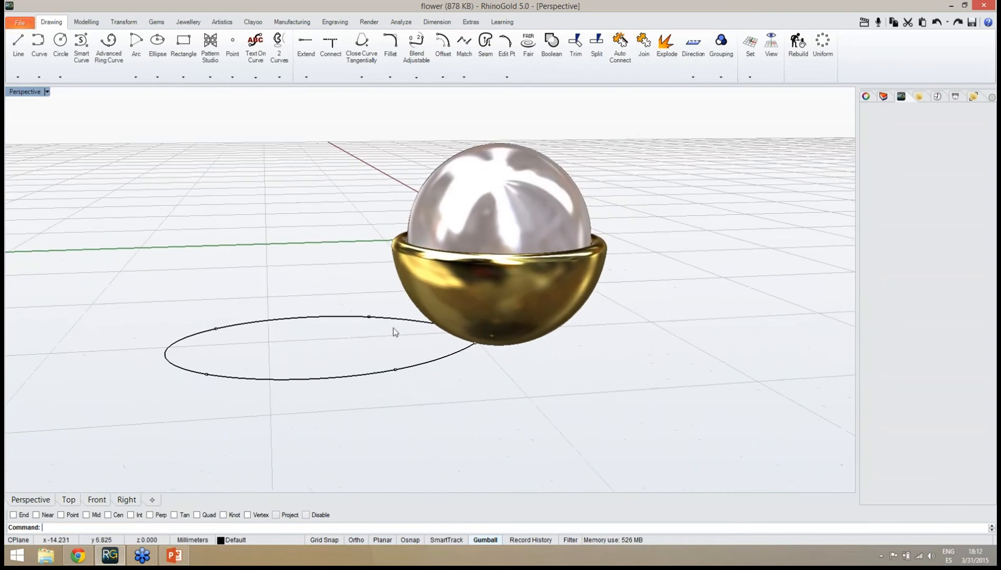
pyautogui.moveTo(396, 326); pyautogui.dragTo(395, 352, button='right')
pyautogui.click(409, 344)
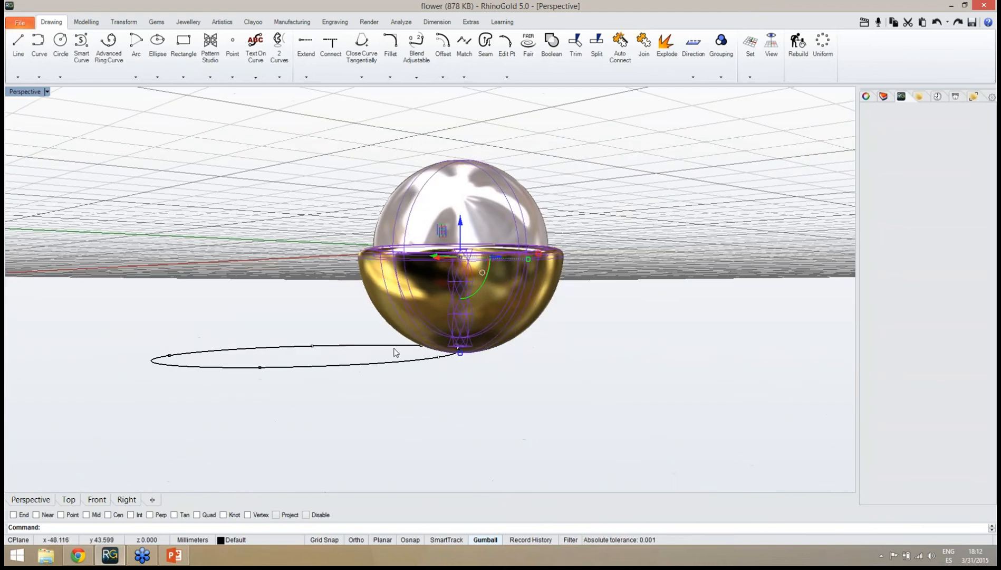
pyautogui.click(421, 397)
pyautogui.scroll(8, 424, 390)
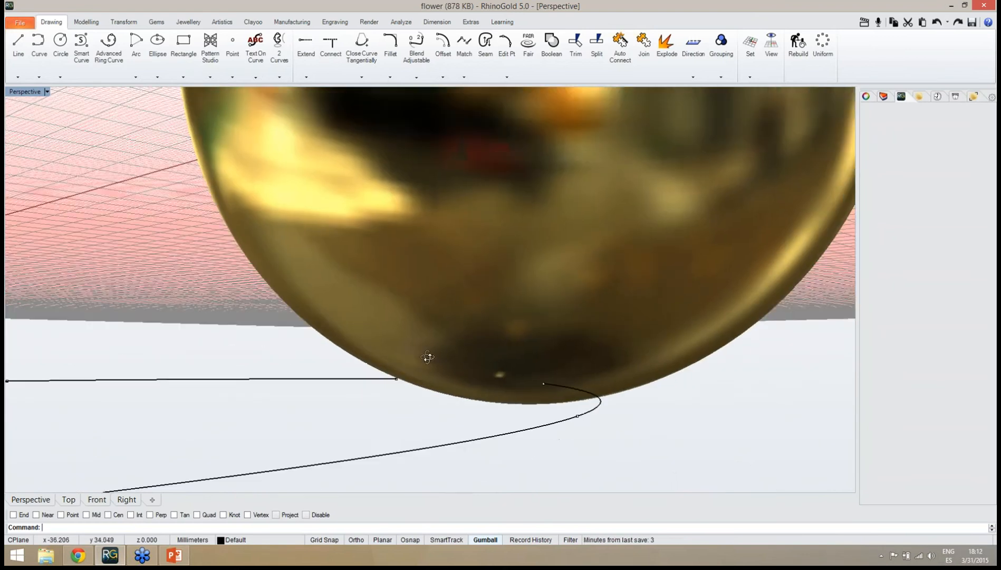
pyautogui.moveTo(428, 358); pyautogui.dragTo(426, 363, button='right')
pyautogui.click(394, 384)
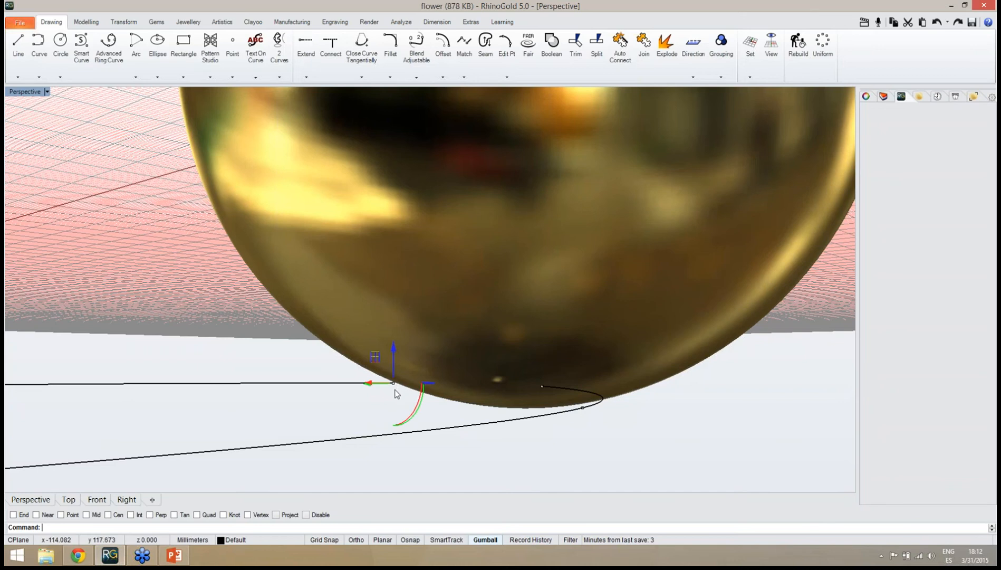
pyautogui.scroll(-10, 385, 398)
pyautogui.moveTo(384, 428); pyautogui.dragTo(452, 321, button='right')
pyautogui.scroll(-5, 365, 372)
pyautogui.scroll(4, 341, 393)
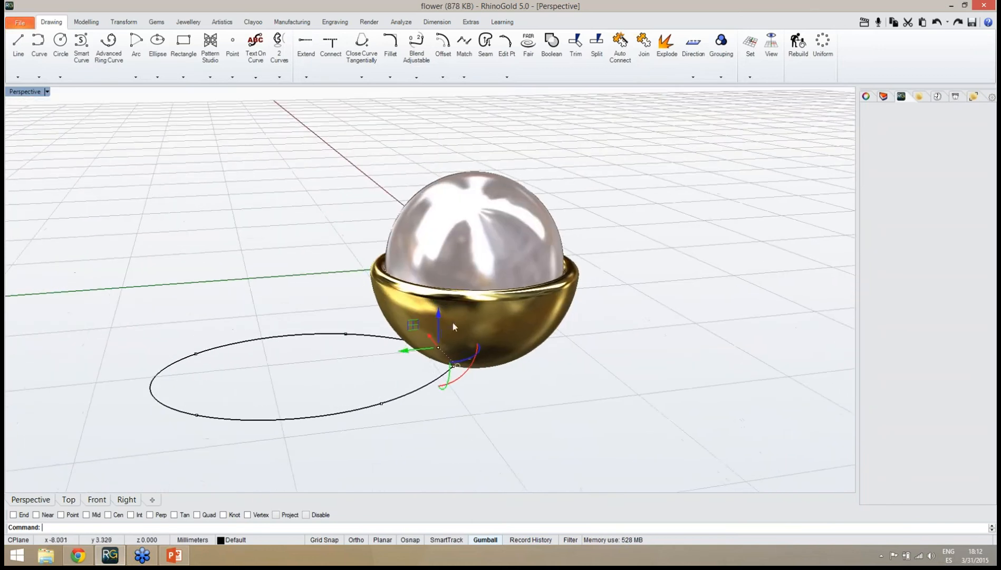
pyautogui.click(438, 312)
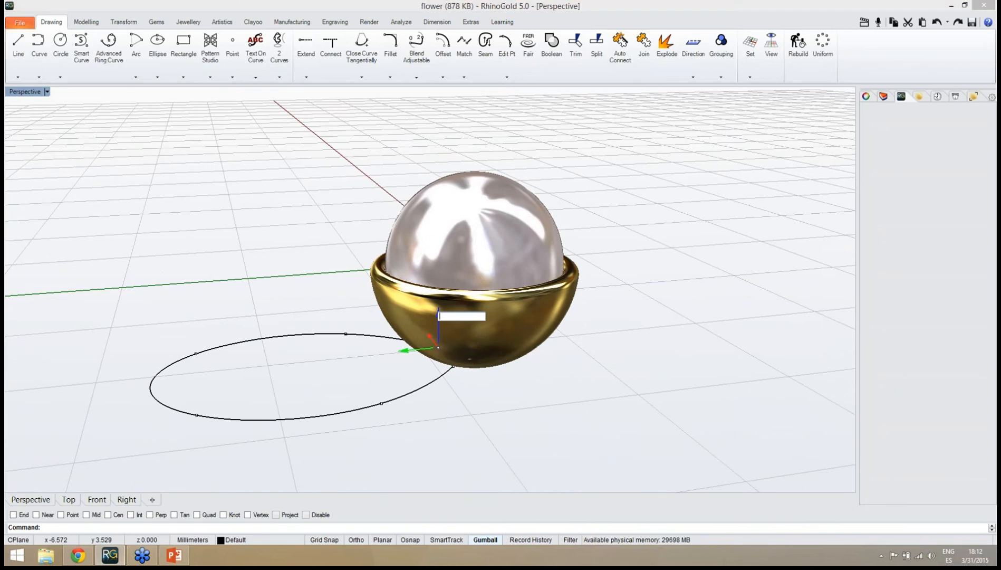
pyautogui.write('1')
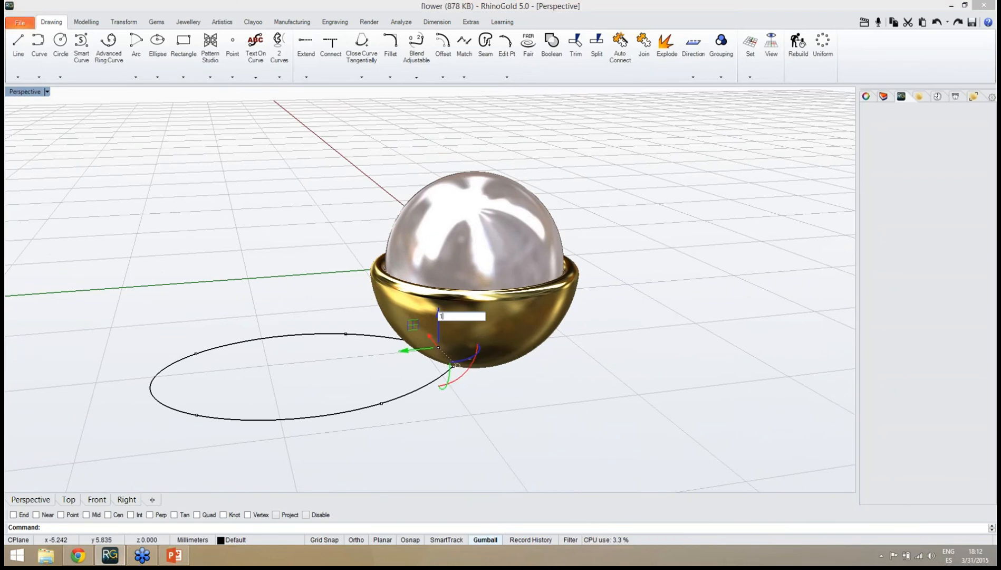
pyautogui.press('Return')
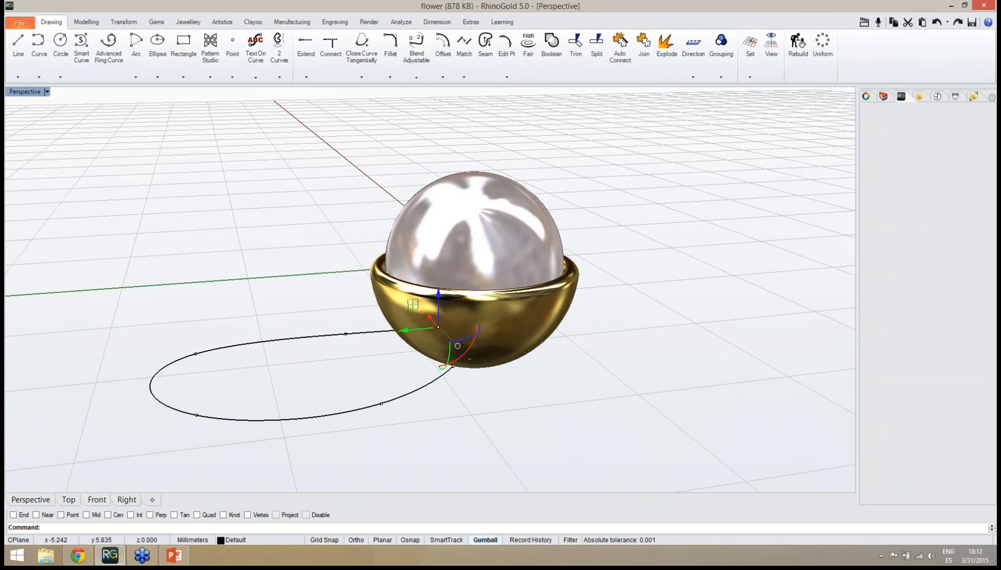
# Step: Raise the edit point next to the lifted end slightly to smooth the petal curve's rise
pyautogui.moveTo(372, 354); pyautogui.dragTo(315, 385, button='right')
pyautogui.click(300, 361)
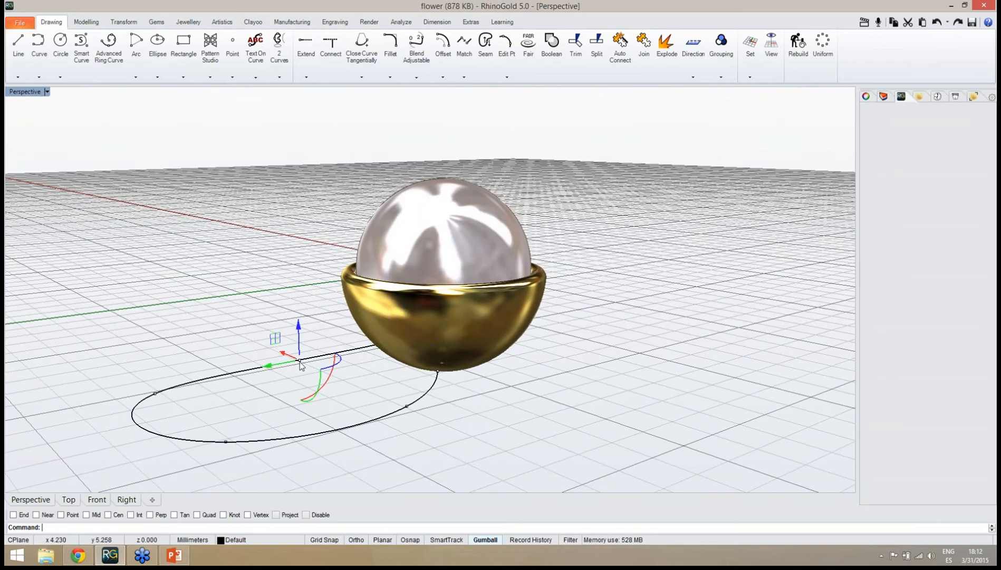
pyautogui.click(299, 330)
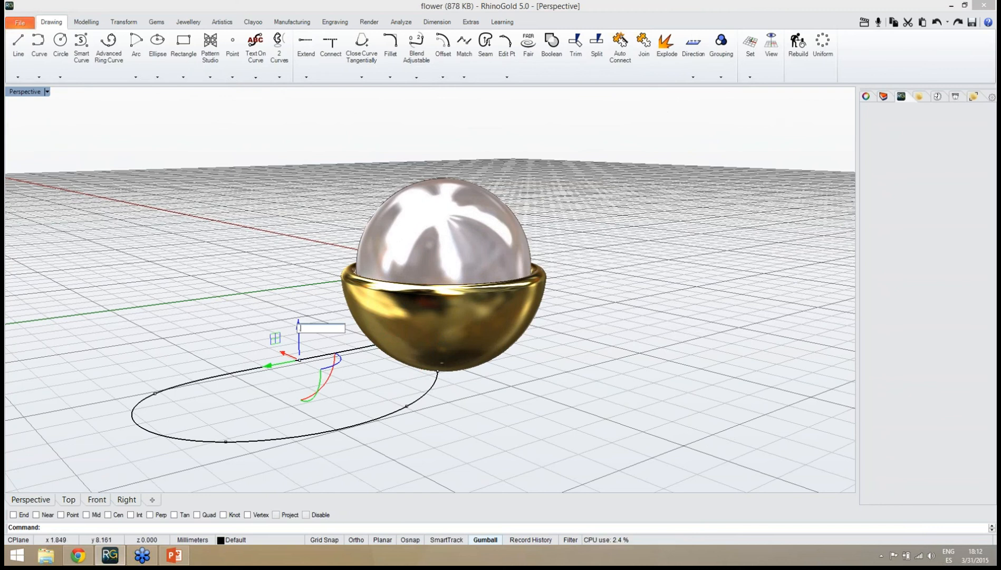
pyautogui.press('Return')
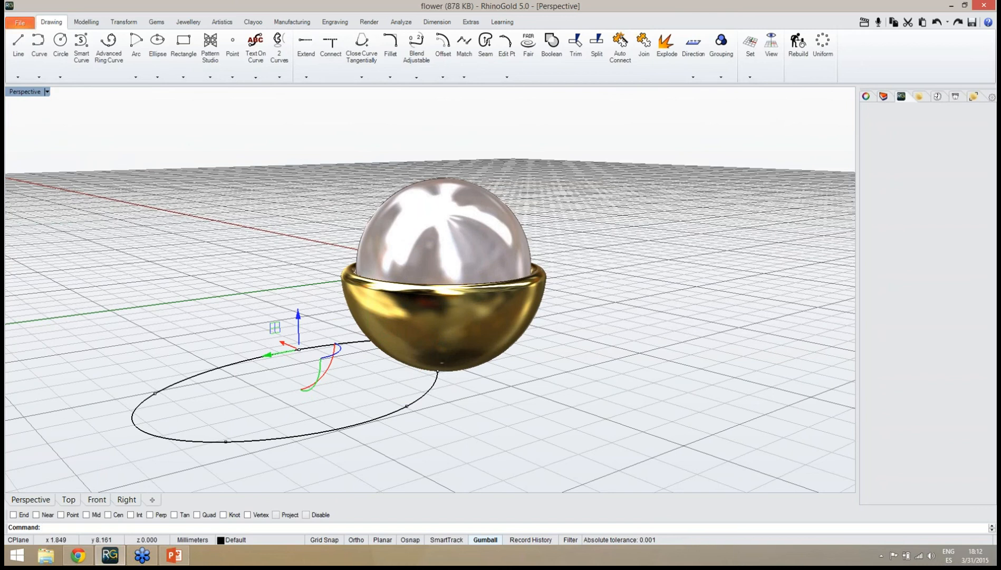
# Step: Turn off the petal curve's edit points and save the flower file
pyautogui.moveTo(207, 340); pyautogui.dragTo(274, 377, button='right')
pyautogui.scroll(4, 563, 370)
pyautogui.scroll(-4, 595, 371)
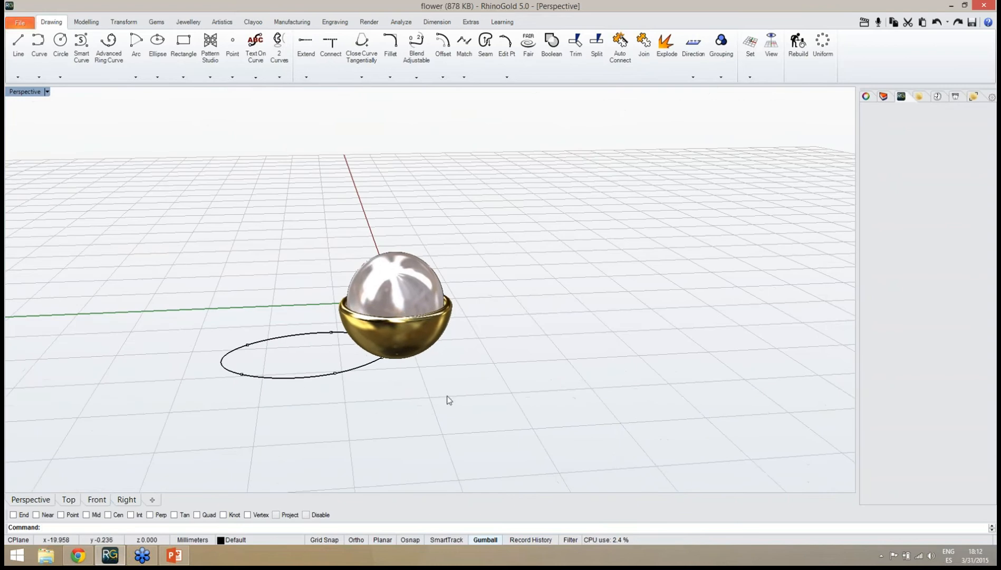
pyautogui.moveTo(448, 399); pyautogui.dragTo(519, 404, button='right')
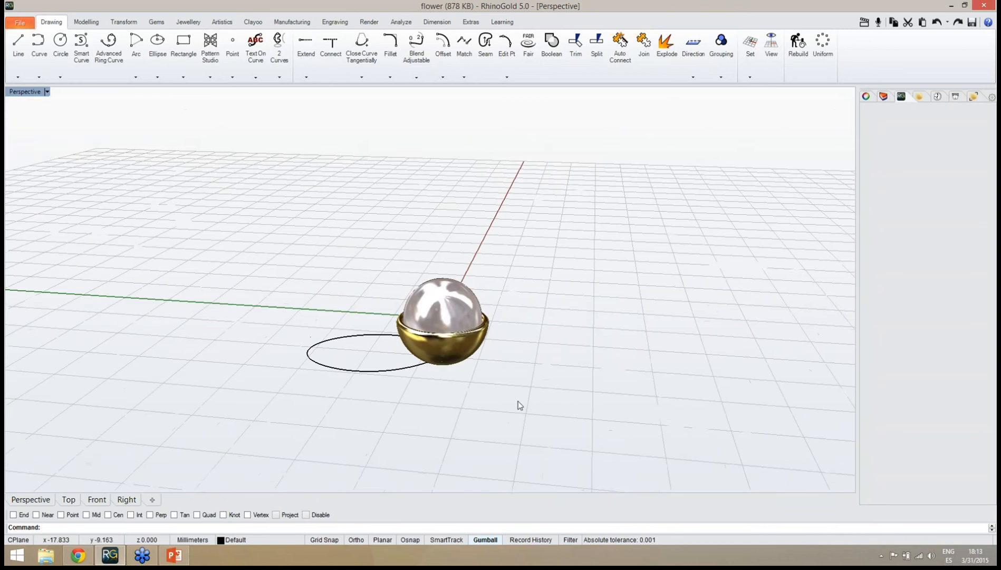
pyautogui.moveTo(358, 382); pyautogui.dragTo(506, 338, button='right')
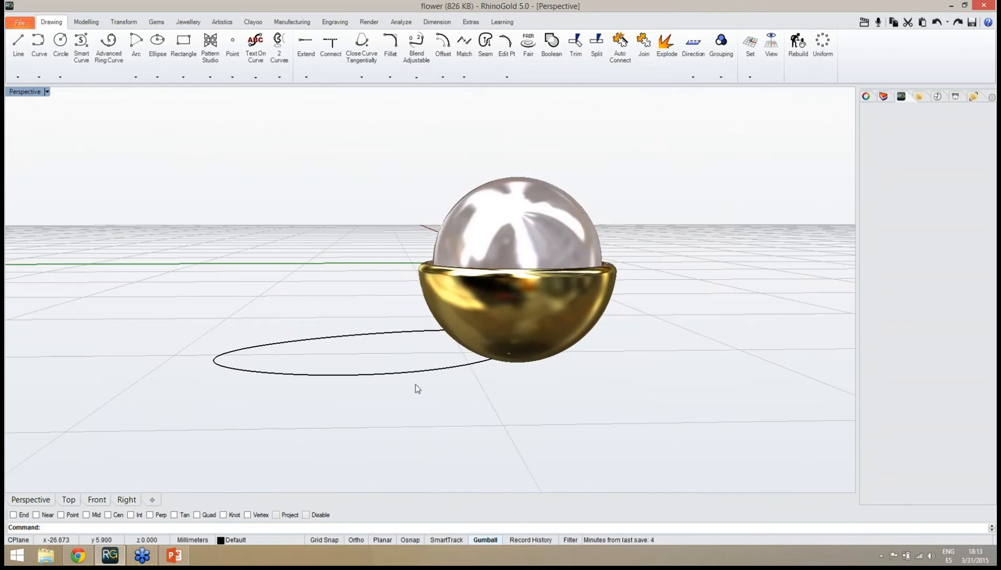
pyautogui.moveTo(382, 397)
pyautogui.mouseDown(button='right')
pyautogui.moveTo(410, 366)
pyautogui.moveTo(377, 402)
pyautogui.moveTo(416, 375)
pyautogui.moveTo(394, 408)
pyautogui.moveTo(373, 415)
pyautogui.mouseUp(button='right')
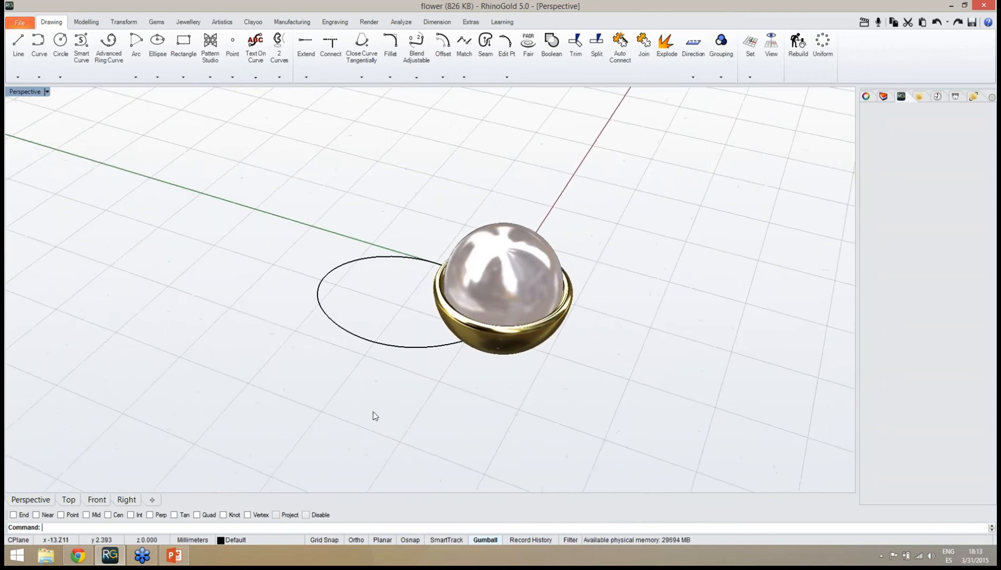
# Step: Start Dynamic Profile and apply the domed section along the petal curve
pyautogui.click(188, 26)
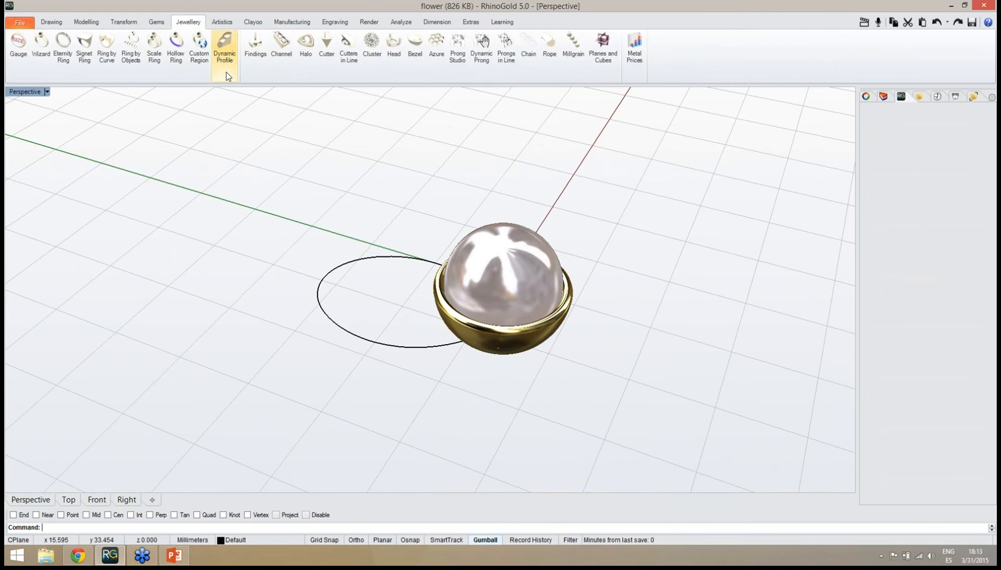
pyautogui.moveTo(286, 186); pyautogui.dragTo(196, 112, button='right')
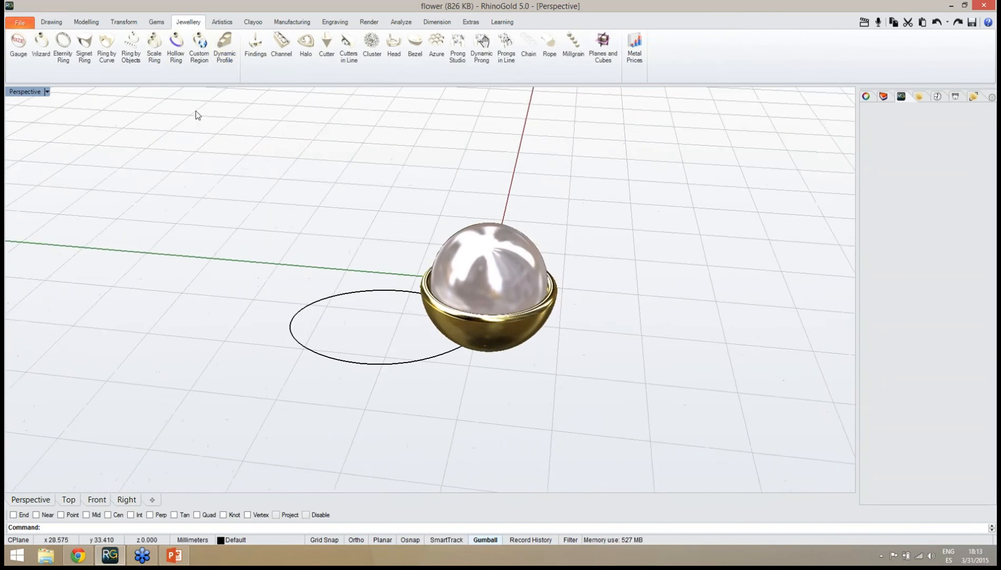
pyautogui.click(224, 53)
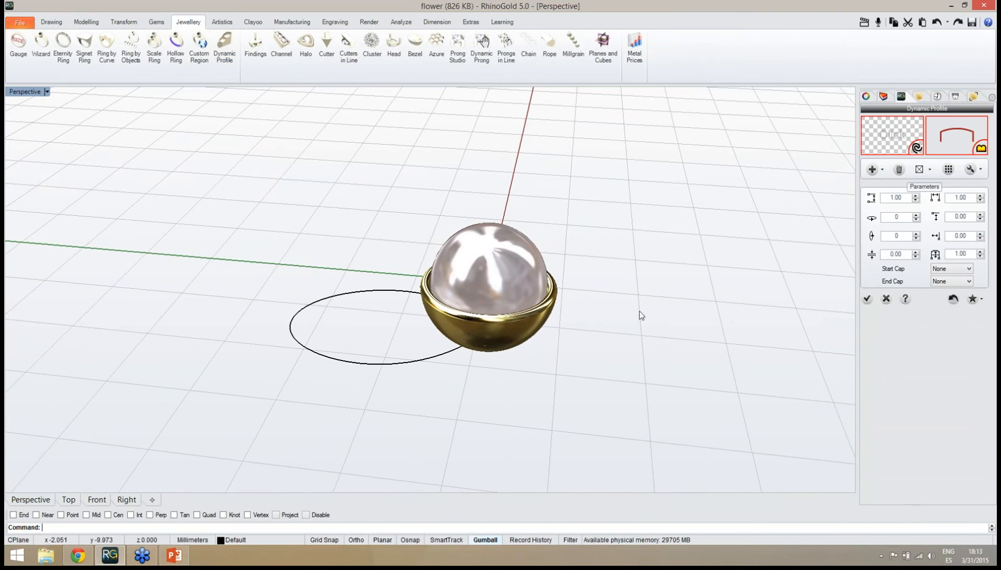
pyautogui.moveTo(640, 312); pyautogui.dragTo(629, 308, button='right')
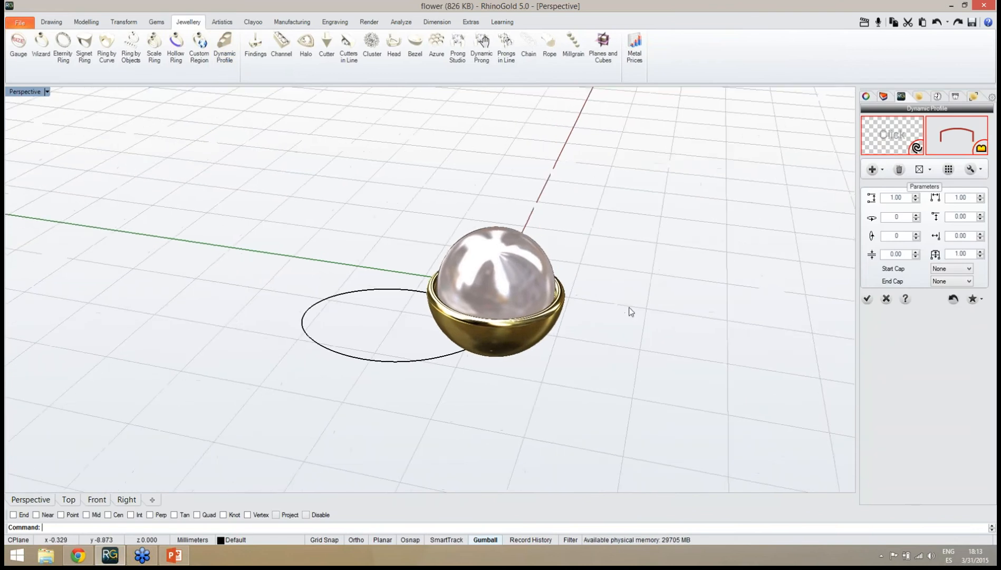
pyautogui.click(895, 138)
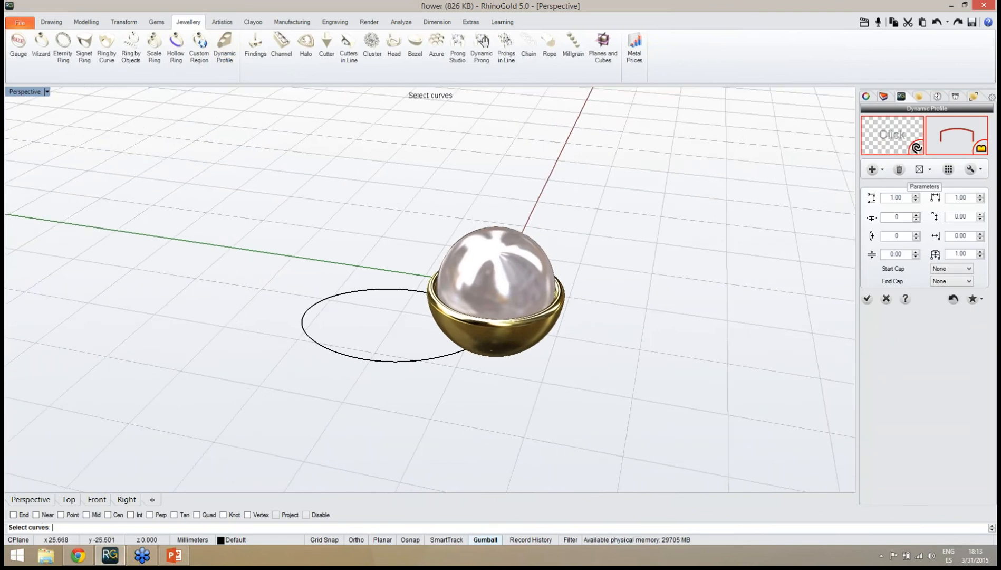
pyautogui.click(343, 299)
pyautogui.moveTo(332, 366); pyautogui.dragTo(483, 401, button='right')
pyautogui.press('Return')
pyautogui.moveTo(737, 297); pyautogui.dragTo(588, 385, button='right')
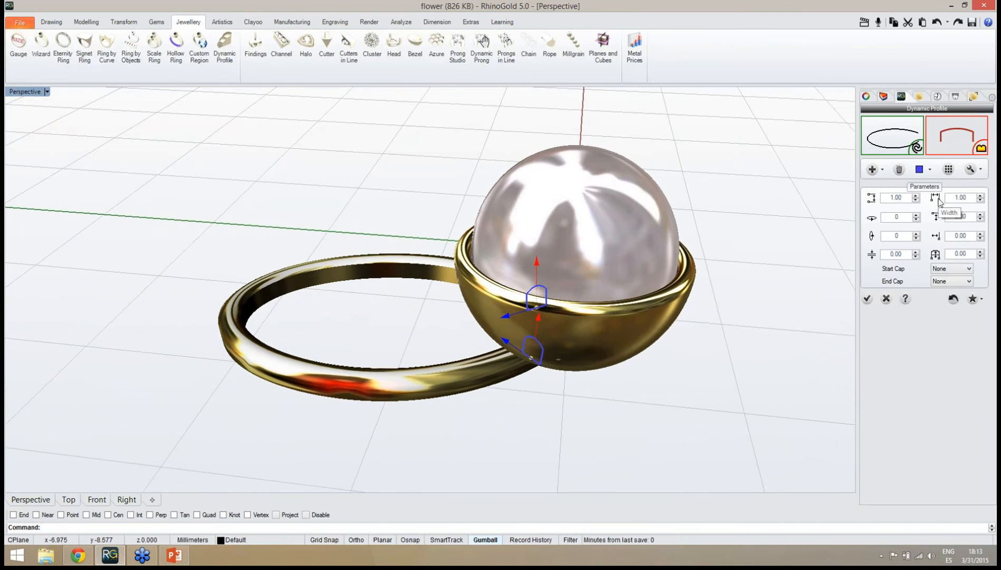
# Step: Set the petal profile's width to 1.50 and its height to 1.30
pyautogui.click(982, 195)
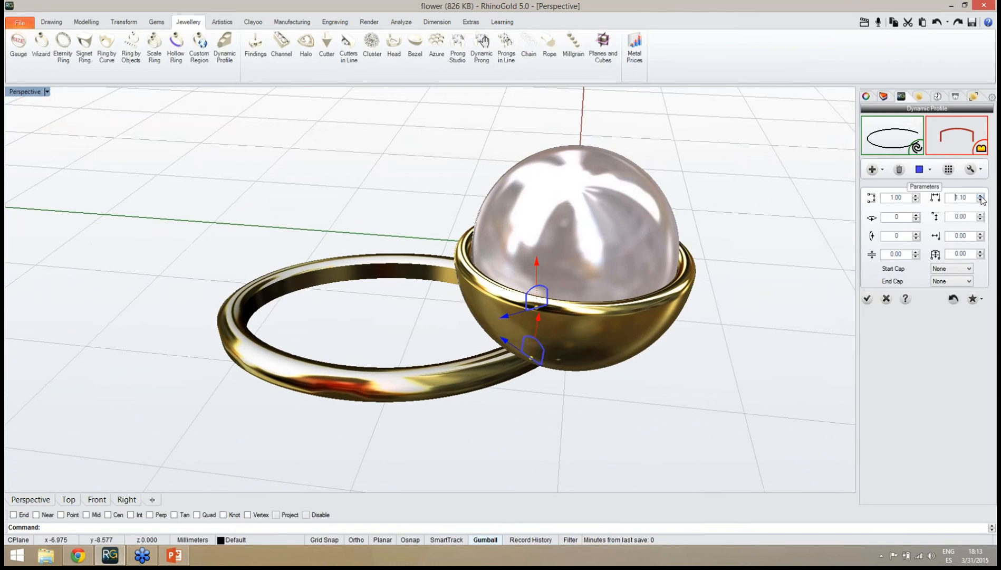
pyautogui.click(982, 195)
pyautogui.click(982, 195)
pyautogui.click(981, 196)
pyautogui.click(981, 196)
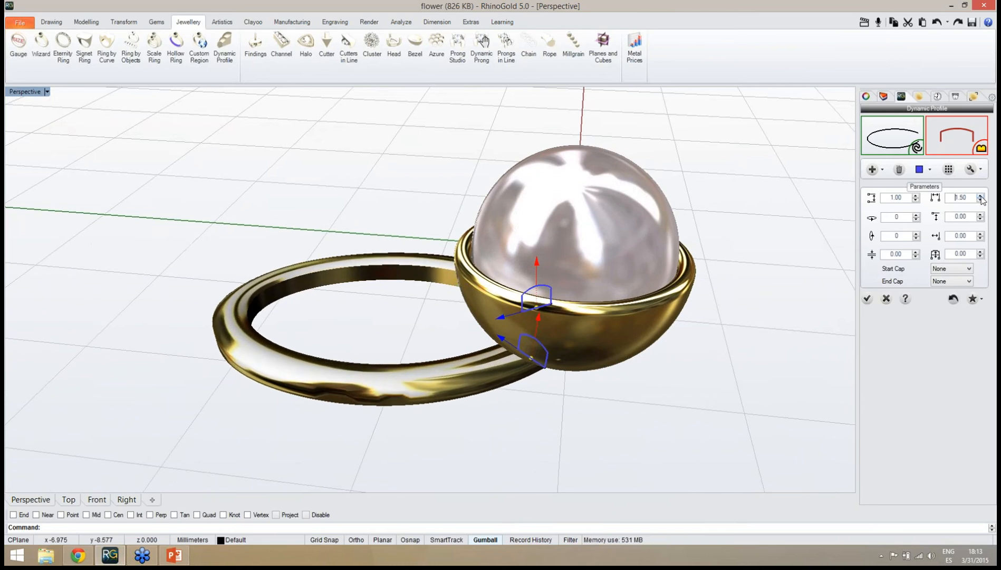
pyautogui.moveTo(770, 308); pyautogui.dragTo(831, 262, button='right')
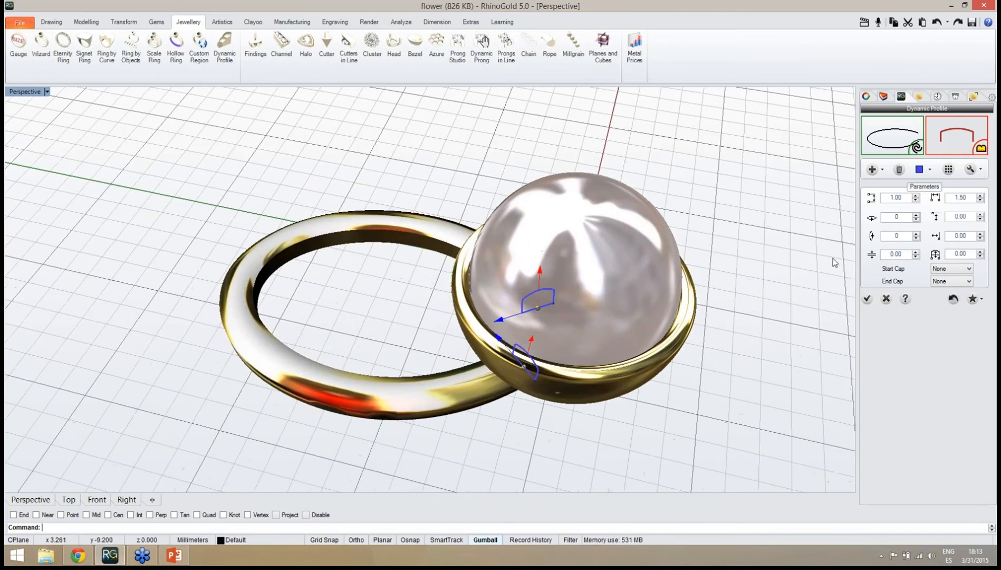
pyautogui.click(916, 196)
pyautogui.click(916, 196)
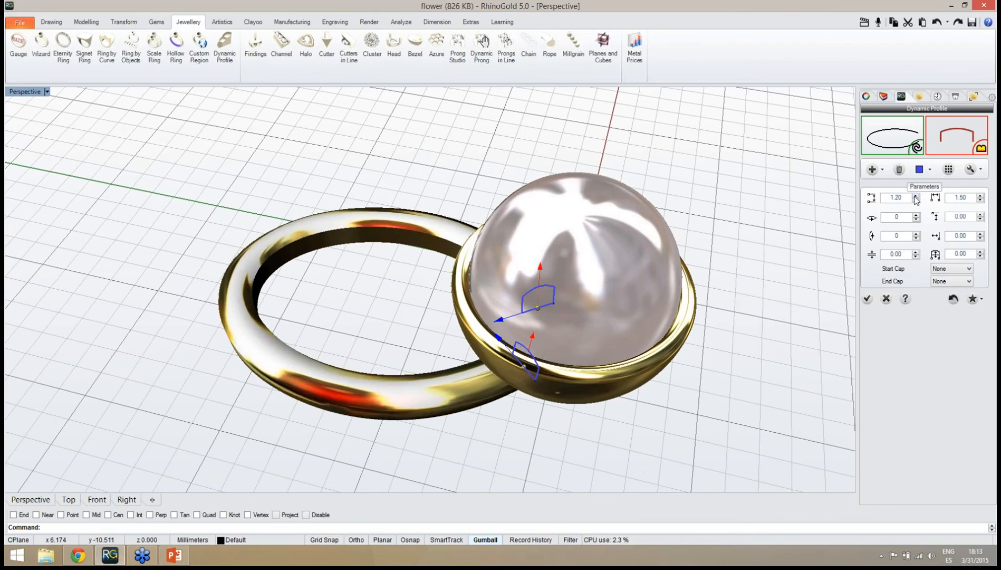
pyautogui.click(916, 196)
pyautogui.moveTo(730, 384); pyautogui.dragTo(667, 380, button='right')
# Step: Switch the Perspective view to a transparent ghosted display and hide the pearl and calotte
pyautogui.moveTo(396, 326); pyautogui.dragTo(529, 348, button='right')
pyautogui.scroll(5, 429, 190)
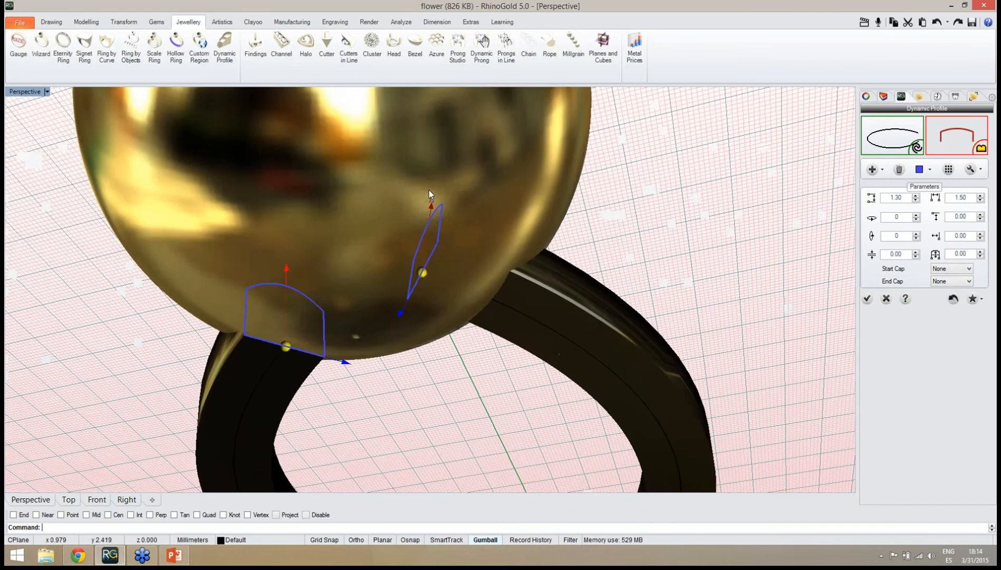
pyautogui.moveTo(774, 116)
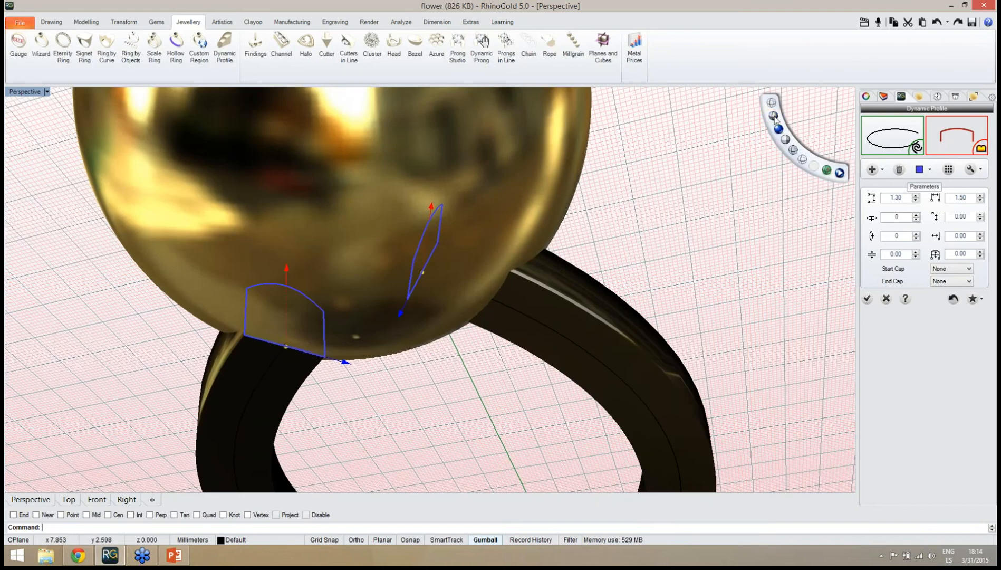
pyautogui.click(784, 151)
pyautogui.moveTo(784, 154); pyautogui.dragTo(754, 423, button='right')
pyautogui.scroll(-3, 753, 424)
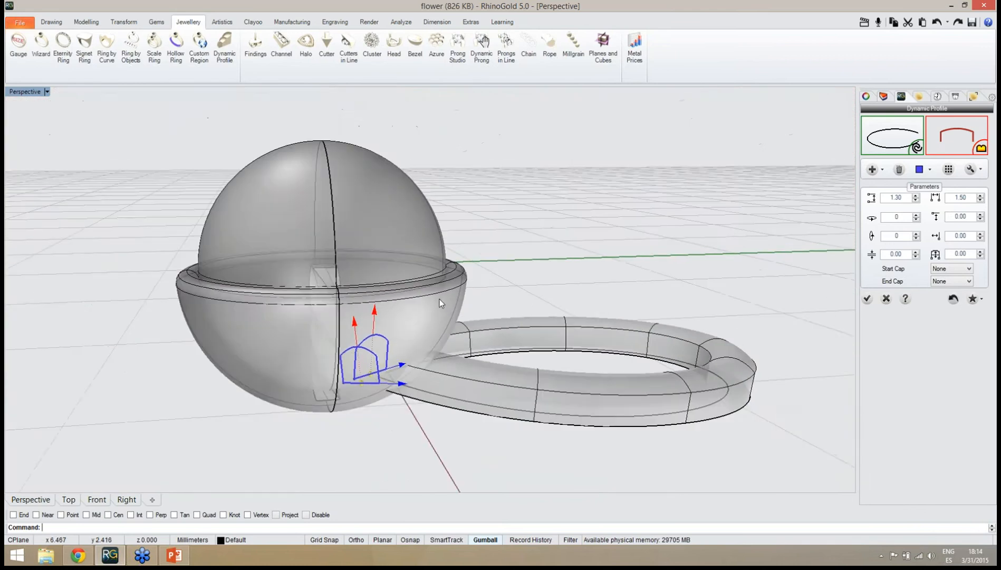
pyautogui.click(442, 303)
pyautogui.click(774, 114)
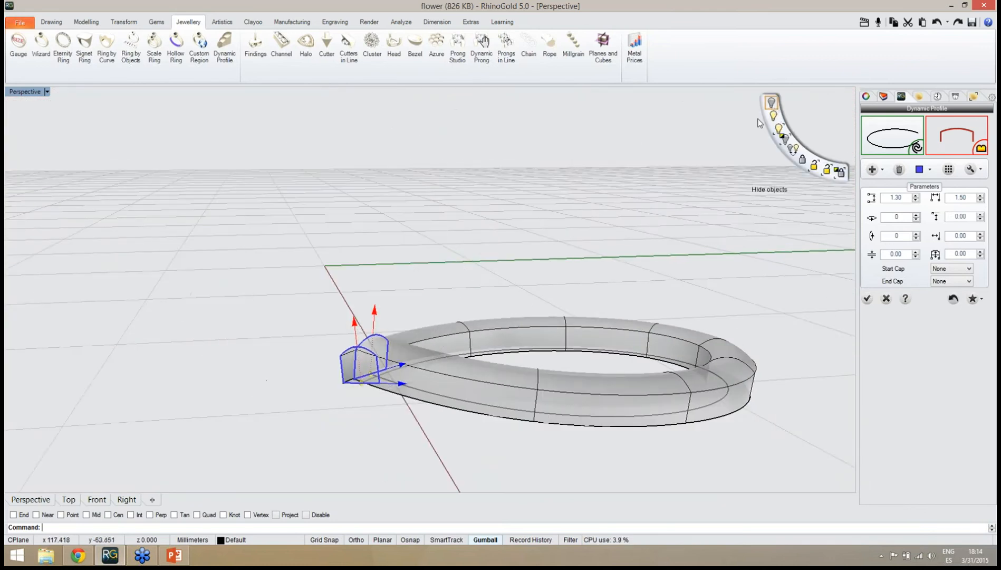
# Step: Set the petal profile's start cap and end cap to Flat and accept the Dynamic Profile
pyautogui.moveTo(582, 219); pyautogui.dragTo(364, 414, button='right')
pyautogui.scroll(2, 371, 416)
pyautogui.scroll(4, 373, 417)
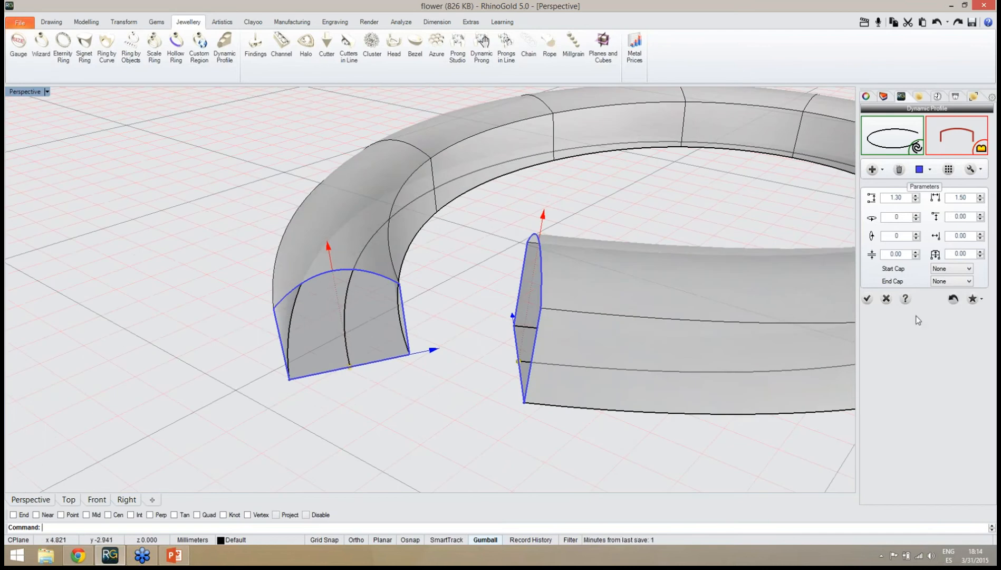
pyautogui.click(951, 270)
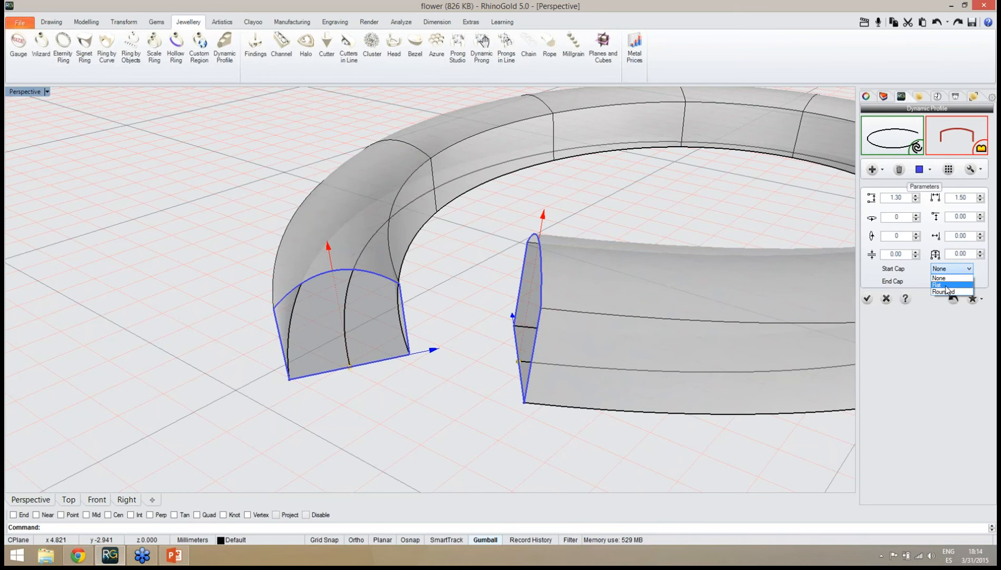
pyautogui.click(949, 285)
pyautogui.click(948, 284)
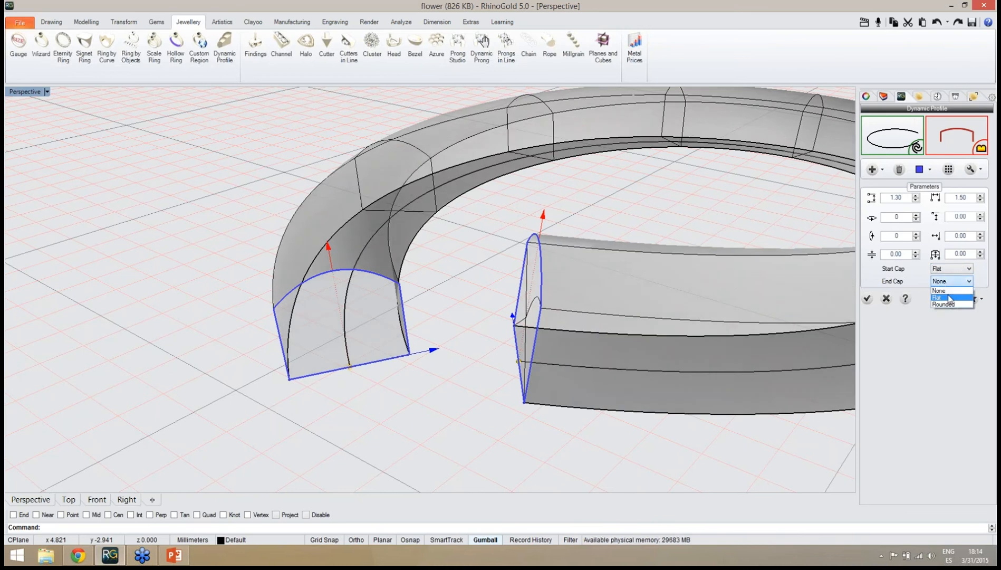
pyautogui.click(948, 296)
pyautogui.moveTo(454, 340); pyautogui.dragTo(566, 391, button='right')
pyautogui.scroll(-2, 547, 371)
pyautogui.click(867, 299)
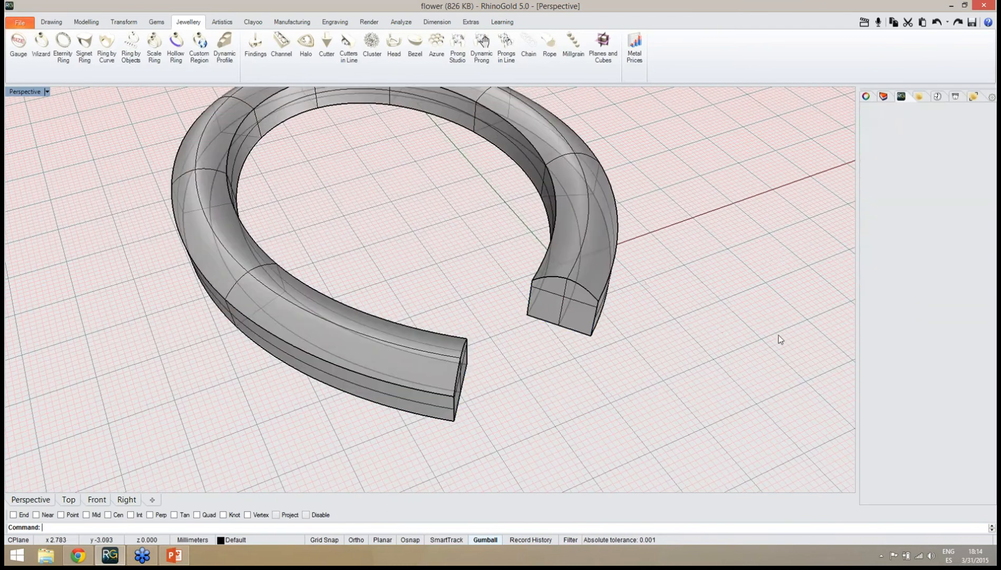
# Step: Show the hidden pearl and calotte, switch the Perspective view to rendered display and save the flower file
pyautogui.moveTo(779, 338); pyautogui.dragTo(597, 359, button='right')
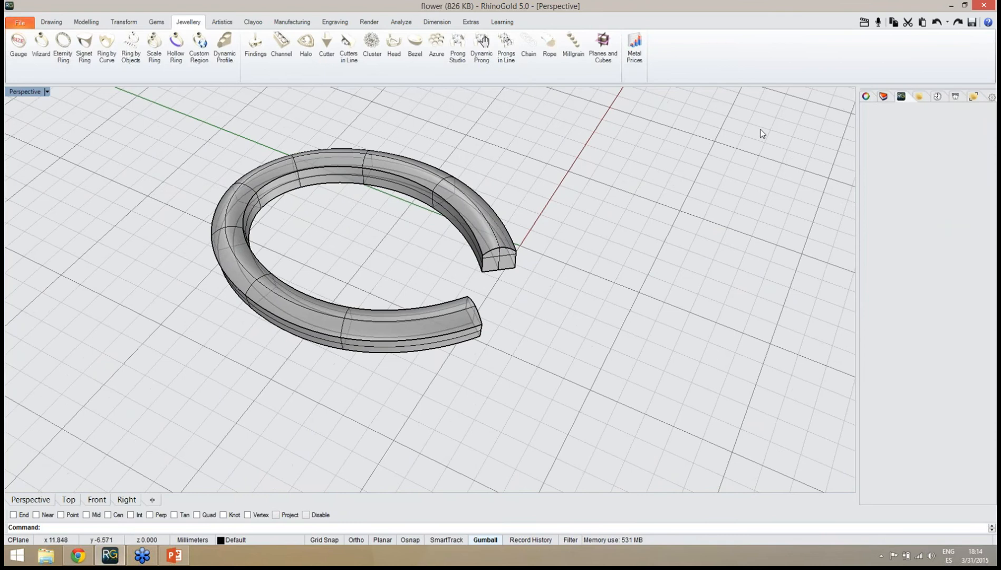
pyautogui.click(773, 112)
pyautogui.moveTo(698, 245); pyautogui.dragTo(584, 290, button='right')
pyautogui.scroll(2, 568, 294)
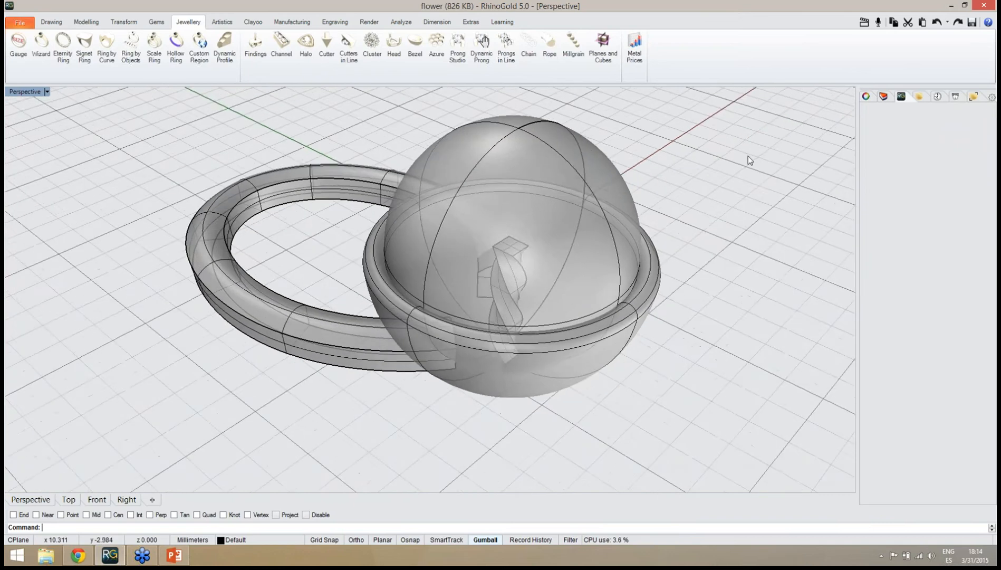
pyautogui.click(779, 129)
pyautogui.moveTo(722, 259); pyautogui.dragTo(739, 260, button='right')
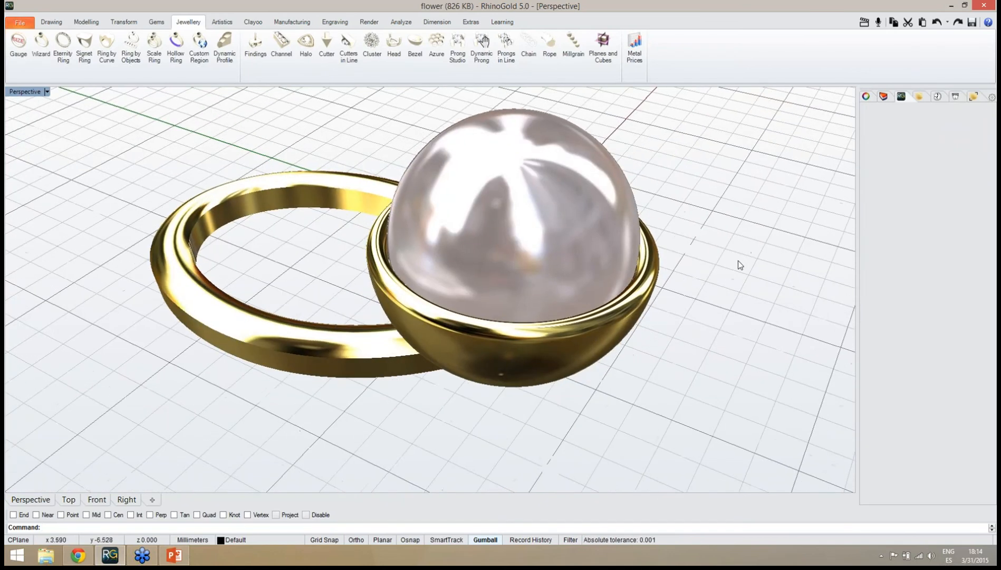
pyautogui.hotkey('ctrl', 's')
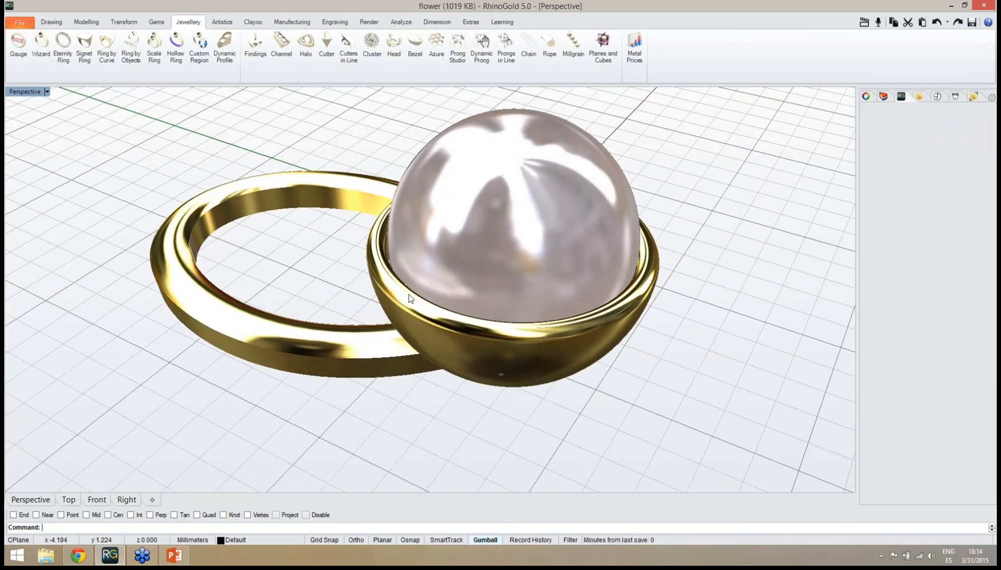
# Step: Select the gold petal and start a Dynamic Polar Array of it around the pearl
pyautogui.scroll(-4, 416, 305)
pyautogui.moveTo(415, 304)
pyautogui.mouseDown(button='right')
pyautogui.moveTo(603, 275)
pyautogui.moveTo(605, 246)
pyautogui.moveTo(505, 328)
pyautogui.moveTo(460, 335)
pyautogui.moveTo(420, 302)
pyautogui.mouseUp(button='right')
pyautogui.click(361, 334)
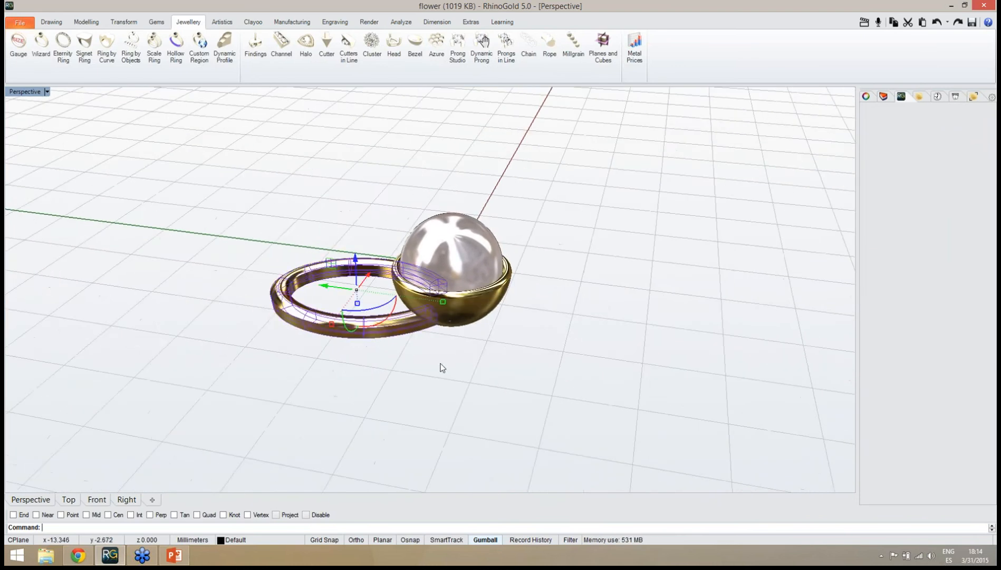
pyautogui.moveTo(442, 367); pyautogui.dragTo(309, 172, button='right')
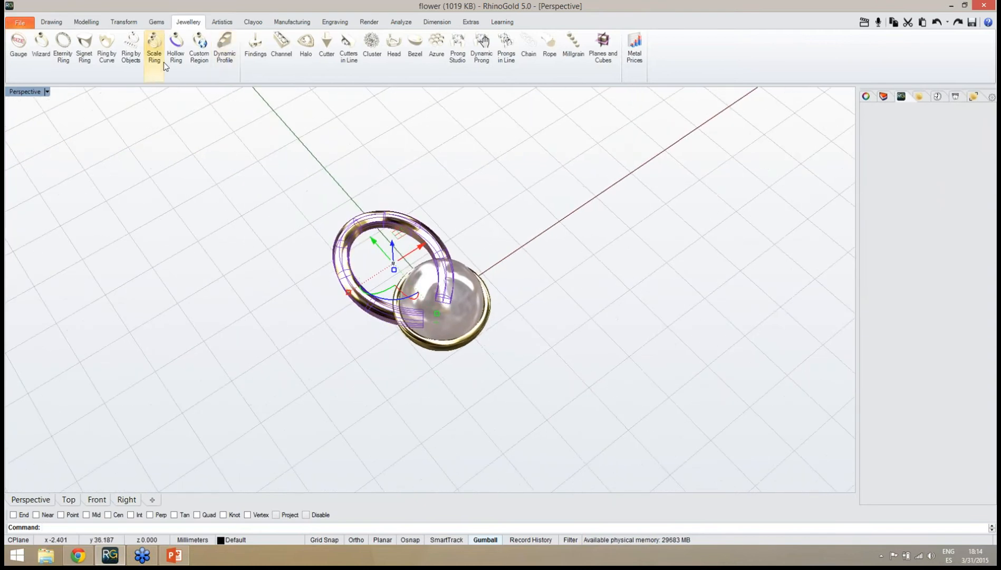
pyautogui.click(127, 24)
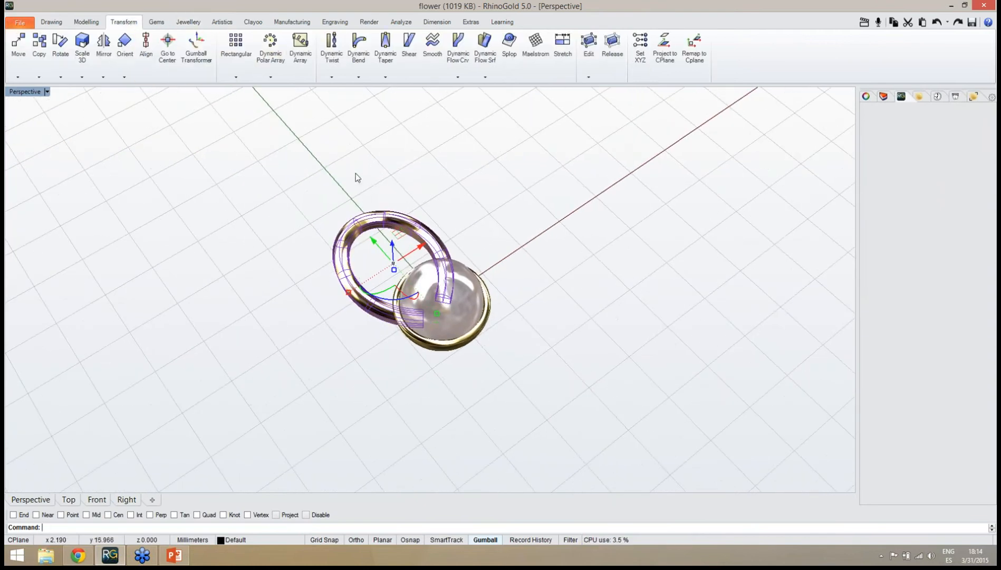
pyautogui.click(272, 64)
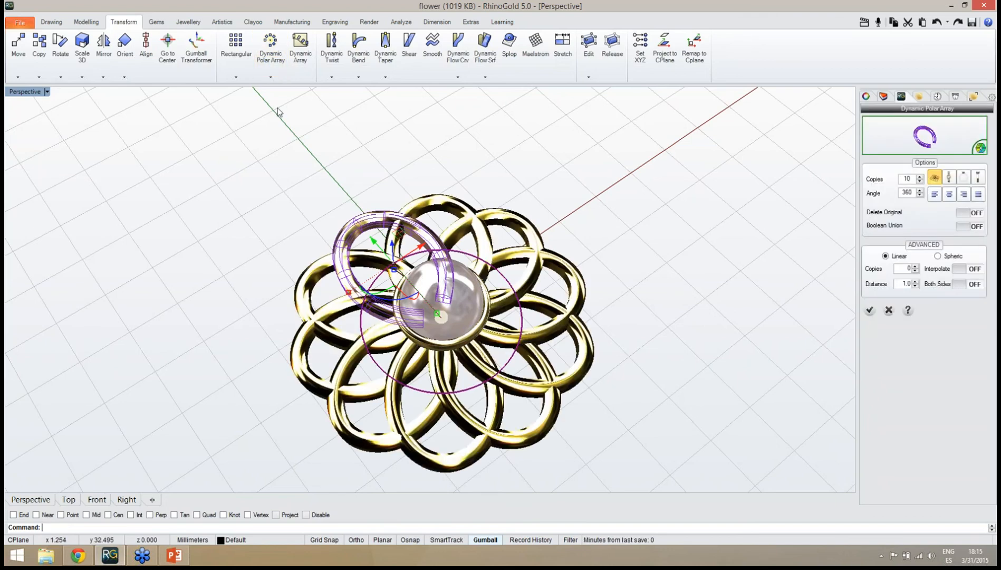
# Step: Reduce the polar array to 8 petal copies over 360 degrees and accept it
pyautogui.moveTo(552, 287); pyautogui.dragTo(539, 354, button='right')
pyautogui.scroll(-4, 537, 362)
pyautogui.moveTo(531, 388); pyautogui.dragTo(736, 294, button='right')
pyautogui.scroll(4, 512, 353)
pyautogui.click(635, 344)
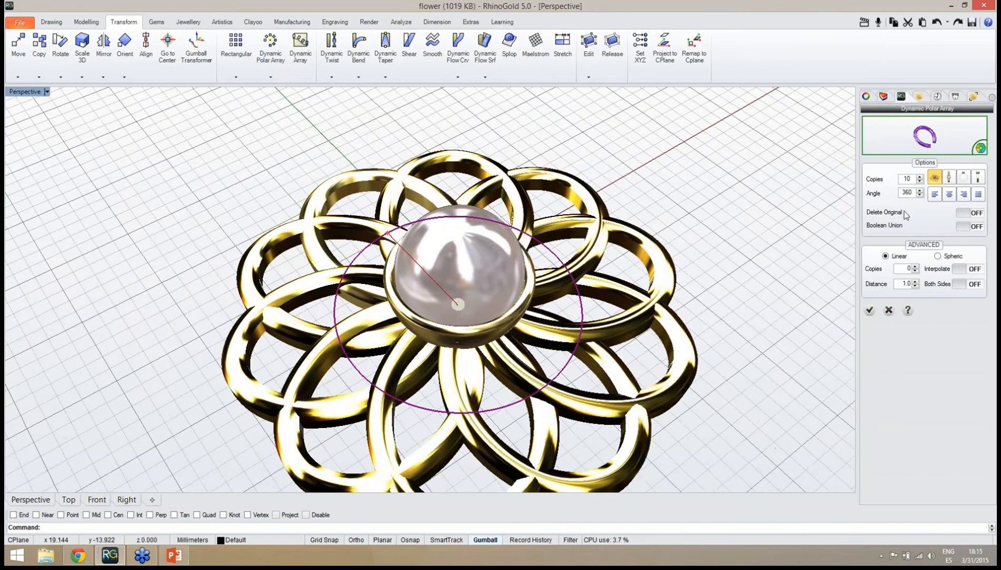
pyautogui.click(920, 181)
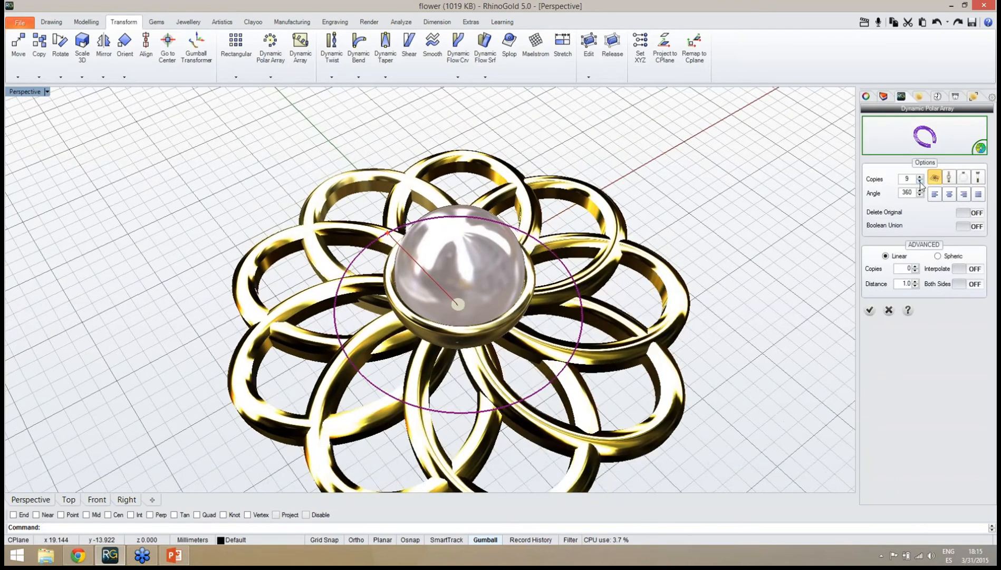
pyautogui.click(920, 181)
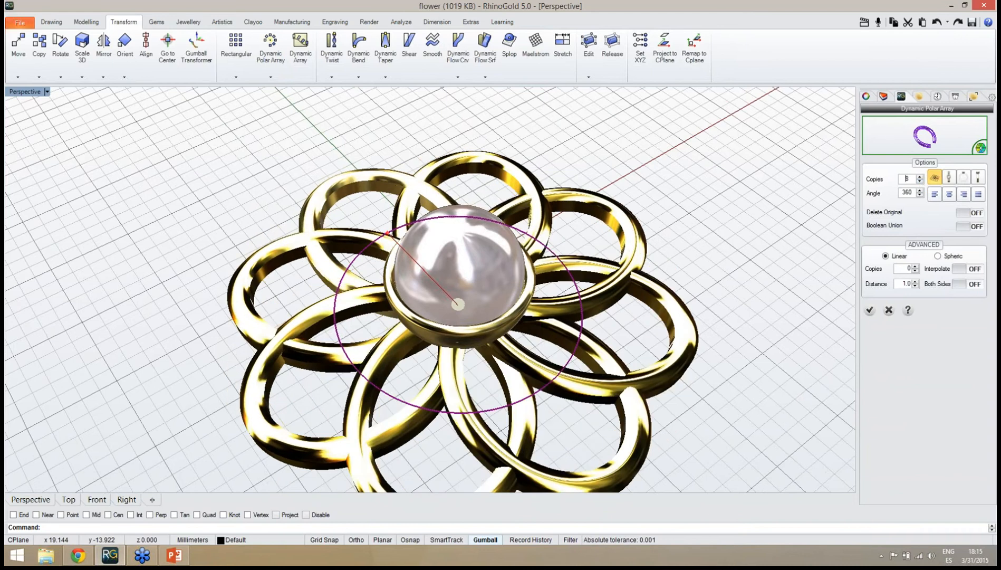
pyautogui.moveTo(665, 227); pyautogui.dragTo(713, 237, button='right')
pyautogui.moveTo(674, 274); pyautogui.dragTo(585, 235, button='right')
pyautogui.moveTo(664, 236); pyautogui.dragTo(596, 296, button='right')
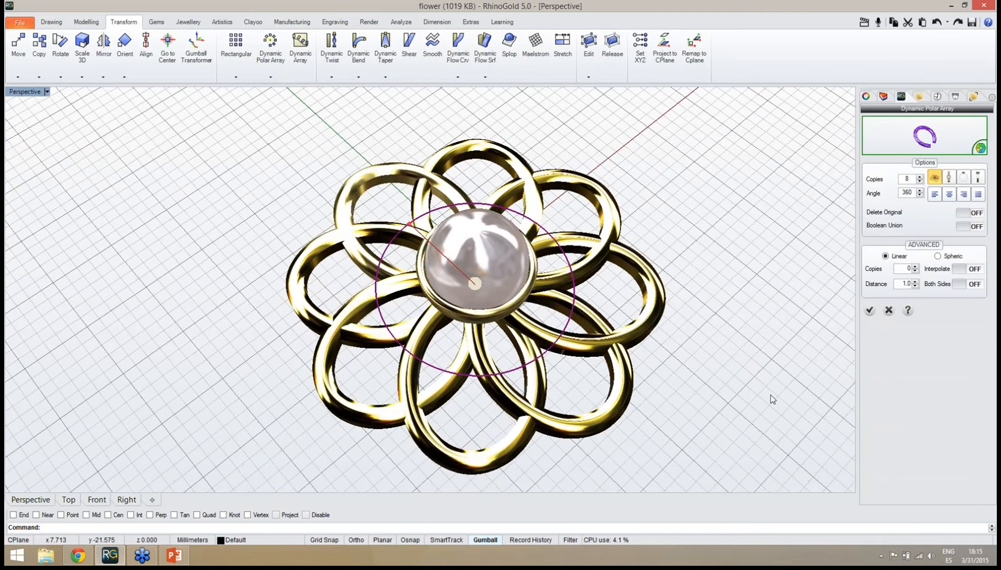
pyautogui.click(871, 310)
# Step: Select the original petal curve inside the flower
pyautogui.moveTo(727, 409); pyautogui.dragTo(494, 320, button='right')
pyautogui.scroll(2, 385, 284)
pyautogui.moveTo(389, 283); pyautogui.dragTo(434, 290, button='right')
pyautogui.moveTo(439, 353); pyautogui.dragTo(381, 218, button='right')
pyautogui.moveTo(385, 278); pyautogui.dragTo(336, 315, button='right')
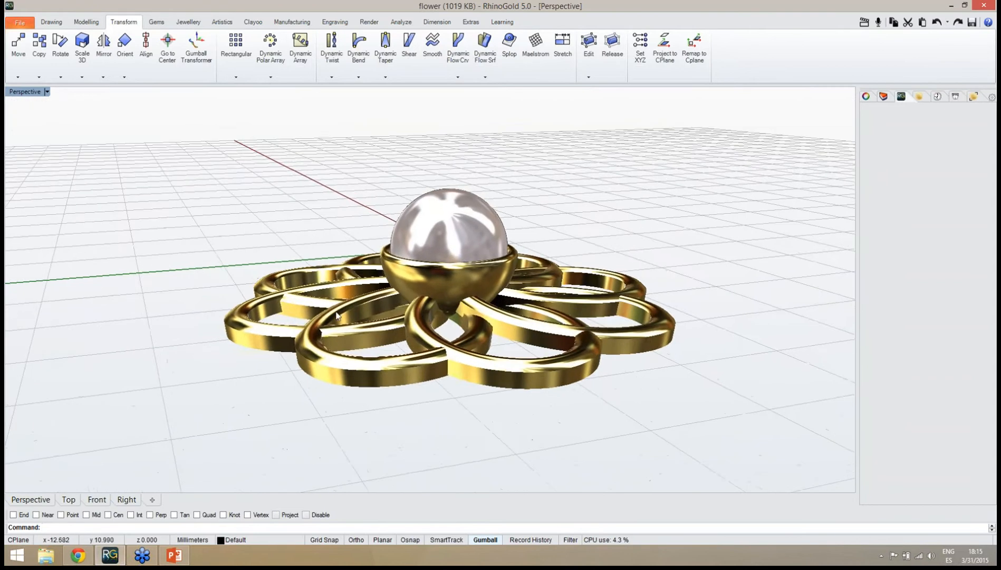
pyautogui.middleClick(322, 238)
pyautogui.click(365, 210)
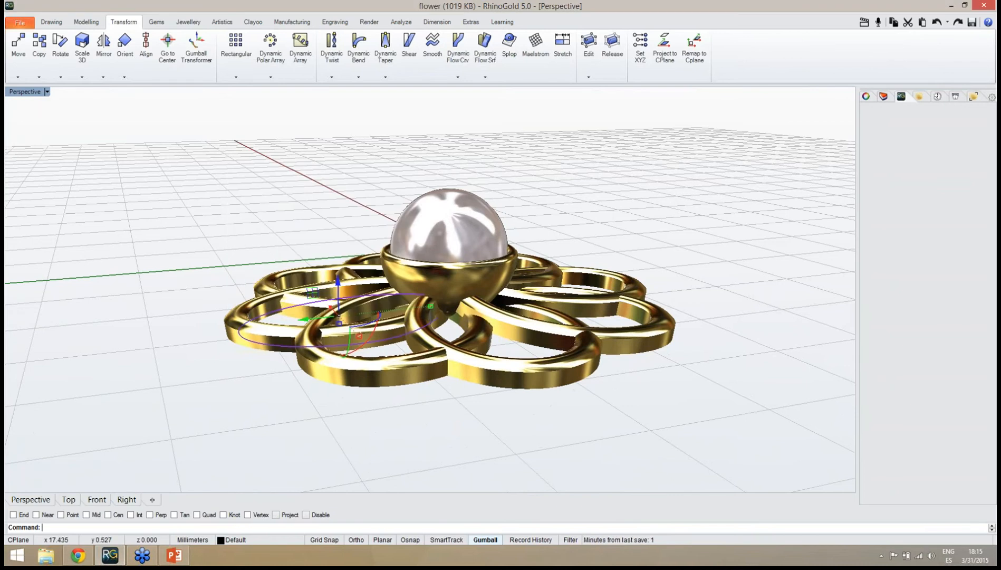
# Step: Show the flower in the Top view with shaded display, keeping the petal curve selected
pyautogui.moveTo(349, 237); pyautogui.dragTo(323, 269, button='right')
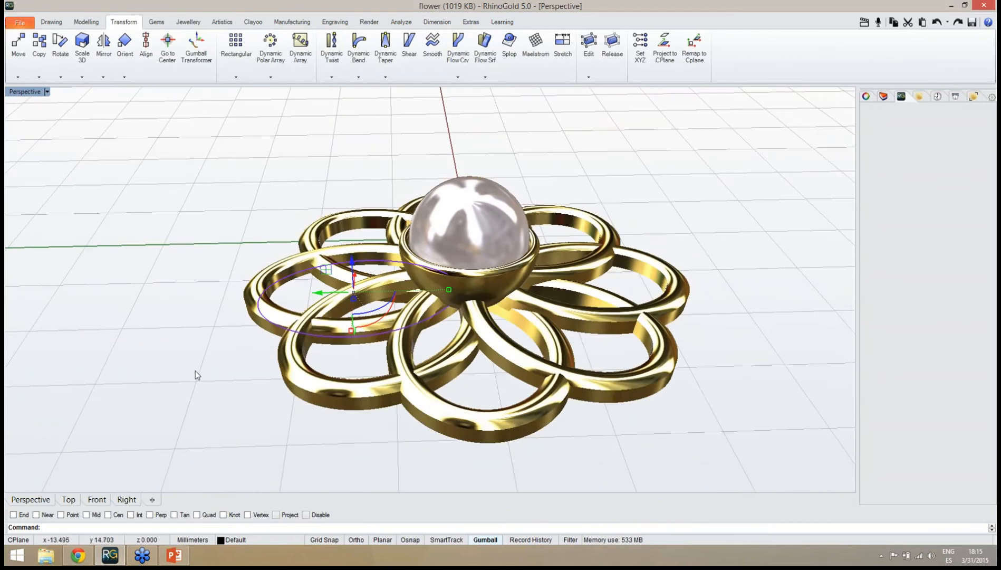
pyautogui.click(68, 499)
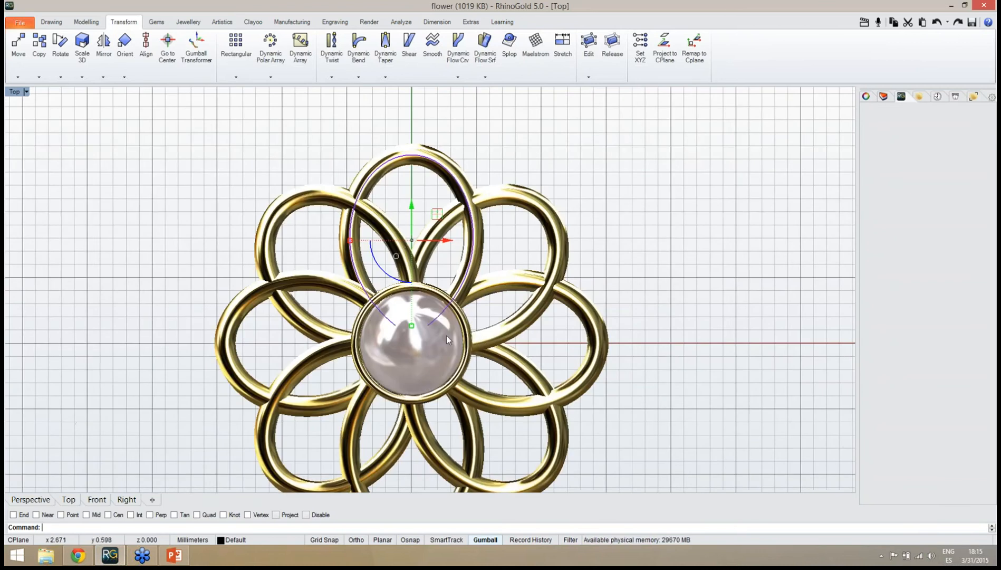
pyautogui.moveTo(447, 335); pyautogui.dragTo(447, 365, button='right')
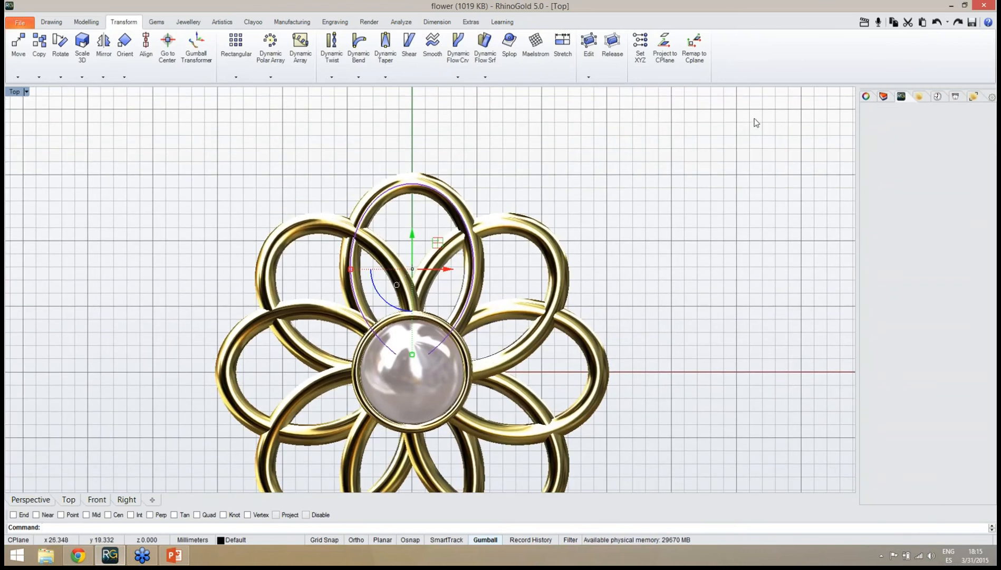
pyautogui.click(772, 117)
pyautogui.moveTo(421, 217); pyautogui.dragTo(525, 214, button='right')
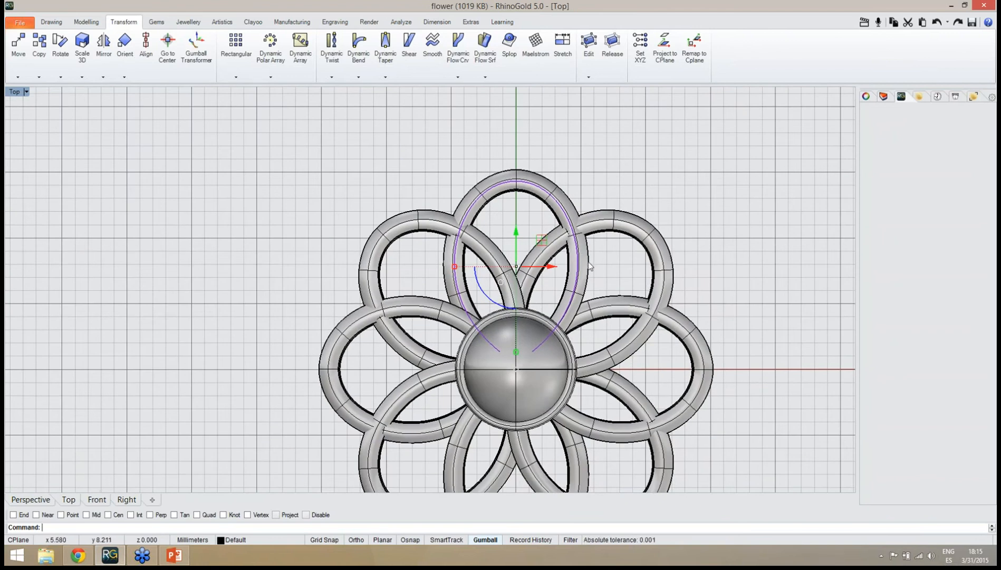
pyautogui.moveTo(579, 257); pyautogui.dragTo(497, 213, button='right')
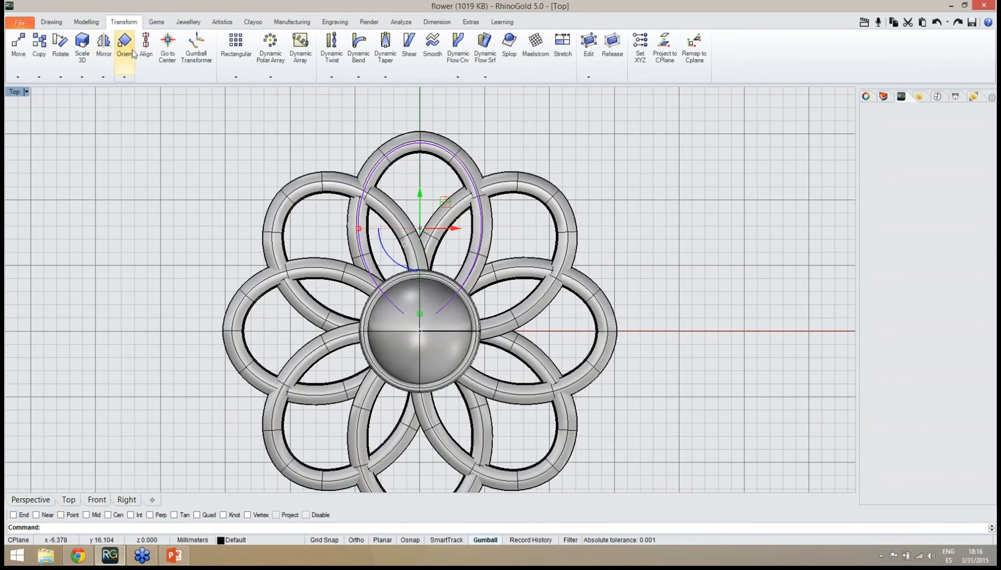
# Step: Make a copy of the petal curve with Scale 2D from the origin, using a 15 mm first reference, at about two-thirds size
pyautogui.click(82, 78)
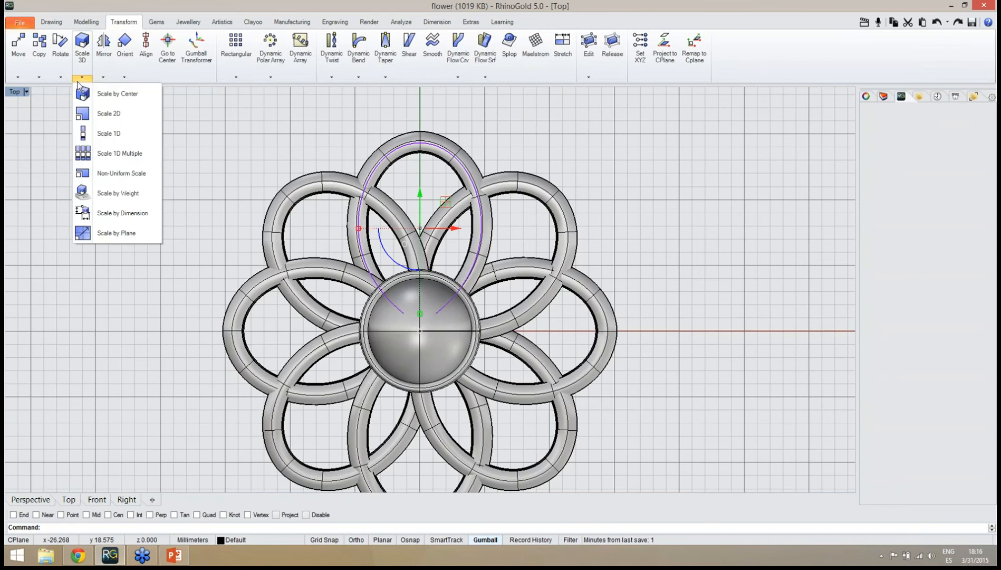
pyautogui.click(112, 116)
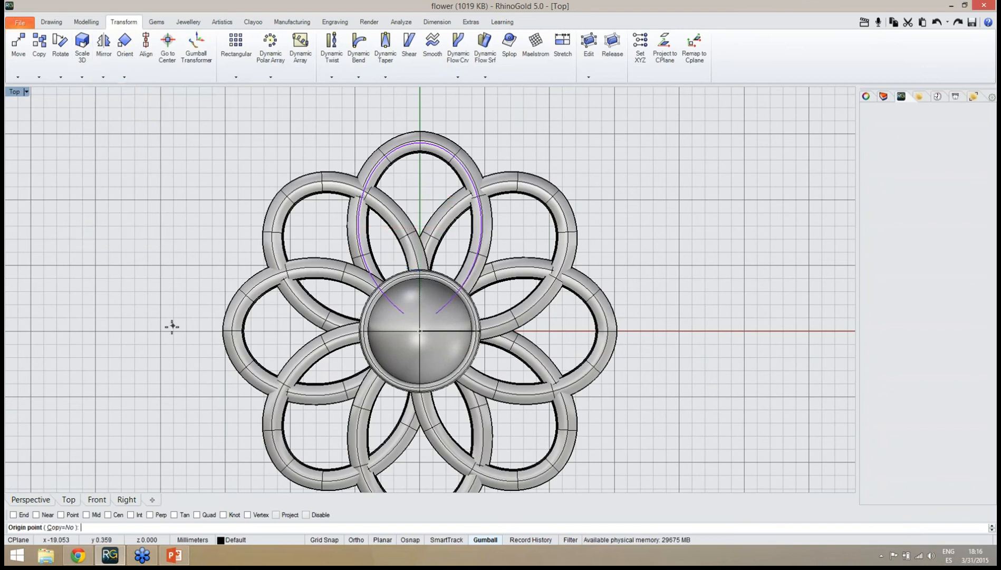
pyautogui.click(66, 529)
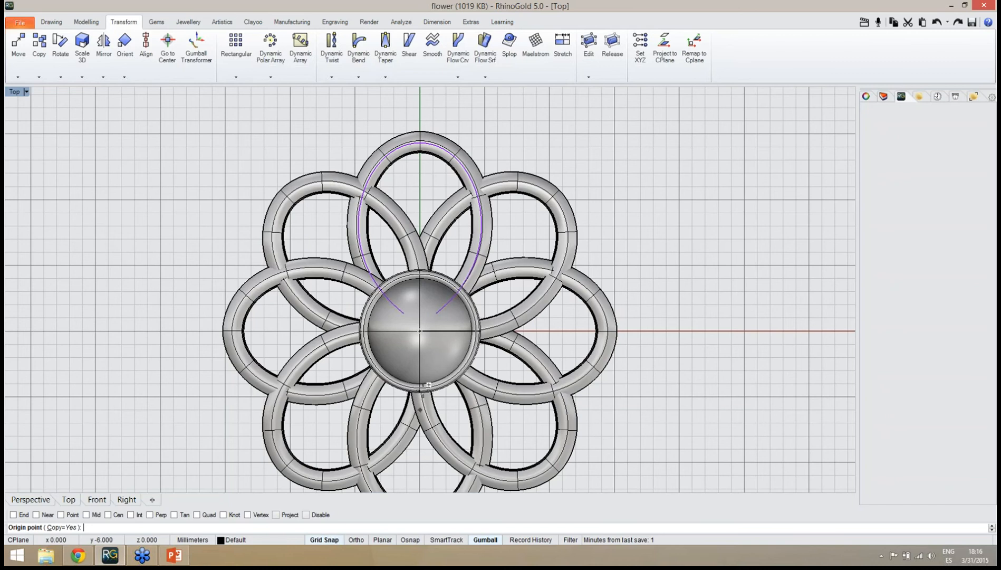
pyautogui.click(421, 329)
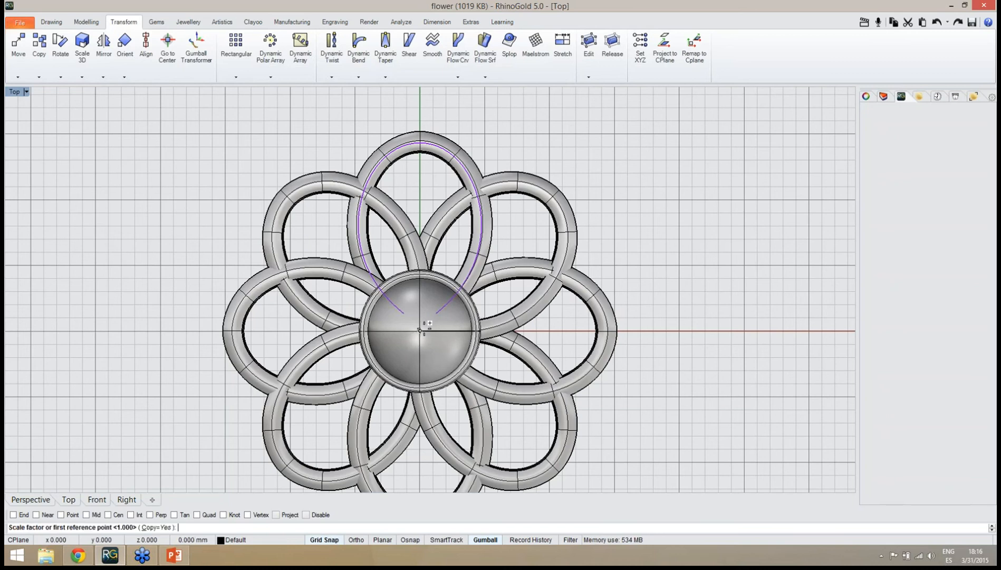
pyautogui.moveTo(420, 340); pyautogui.dragTo(393, 346, button='right')
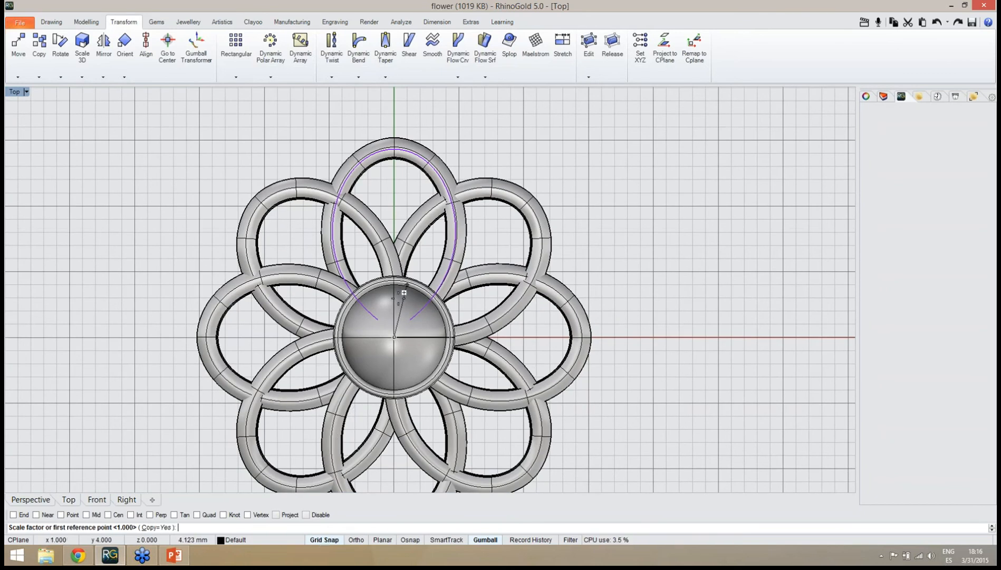
pyautogui.click(394, 140)
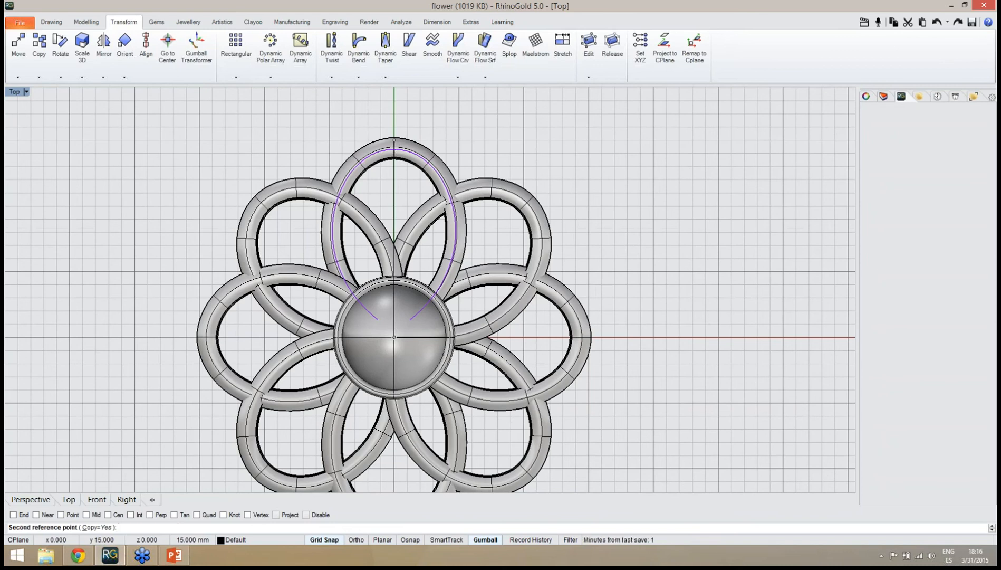
pyautogui.click(393, 202)
pyautogui.press('Escape')
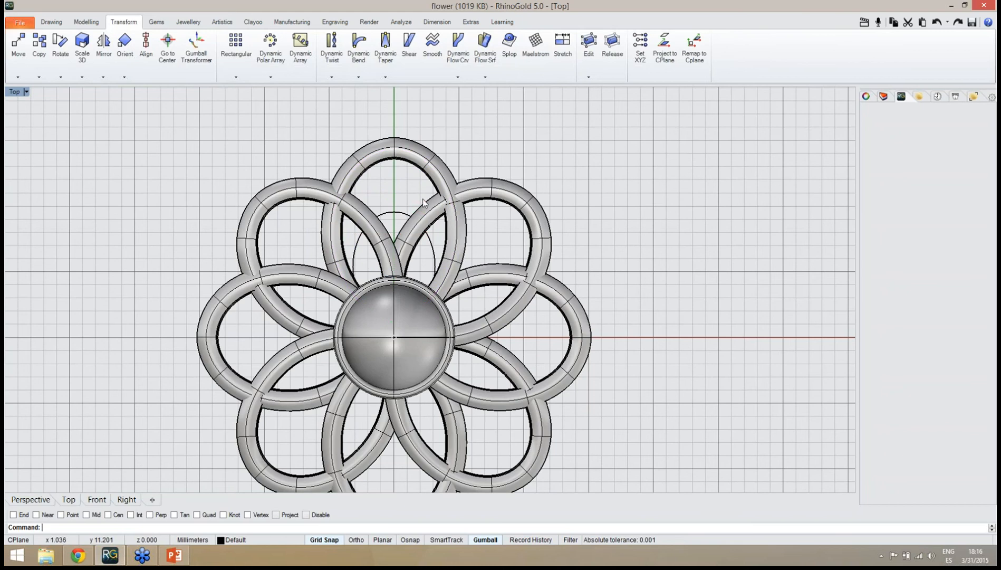
# Step: Raise the smaller petal curve 2 mm vertically in the Perspective view and save the flower file
pyautogui.click(398, 215)
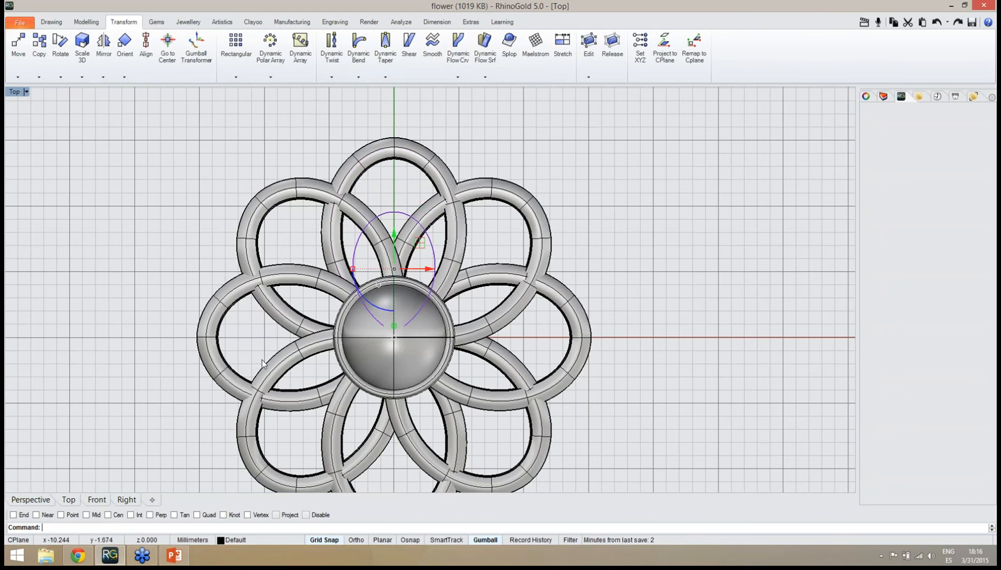
pyautogui.click(43, 499)
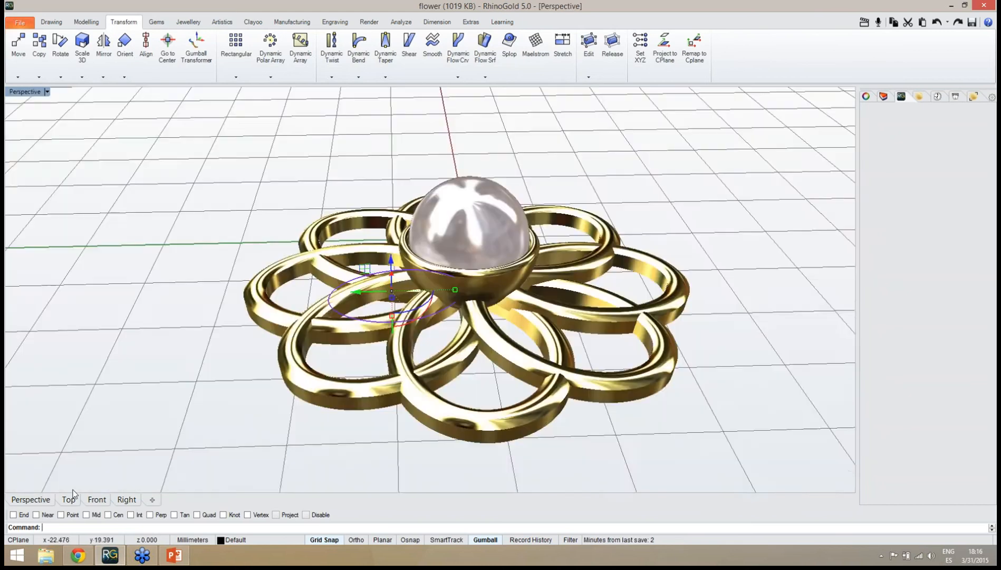
pyautogui.moveTo(417, 405); pyautogui.dragTo(417, 326, button='right')
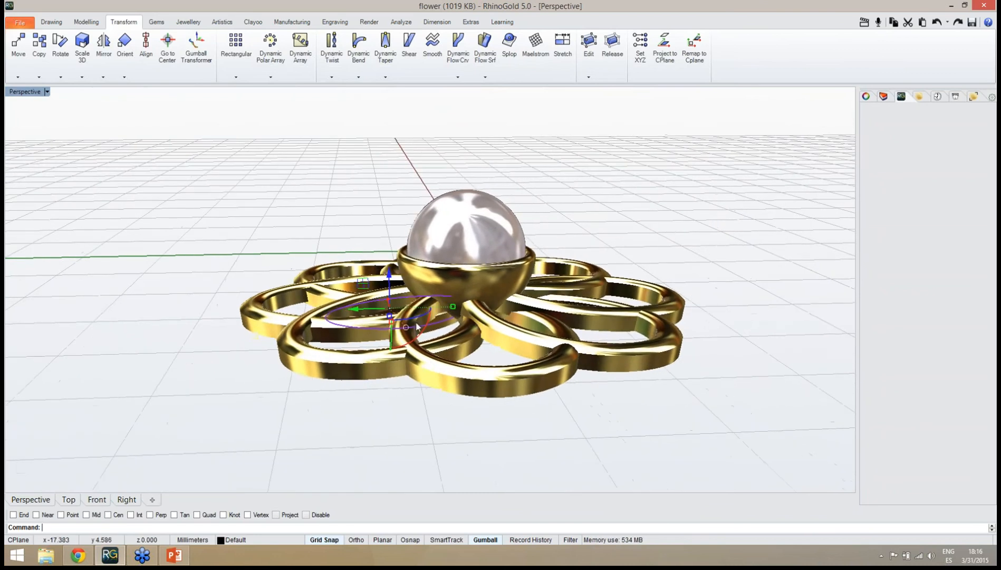
pyautogui.moveTo(390, 275); pyautogui.dragTo(391, 247)
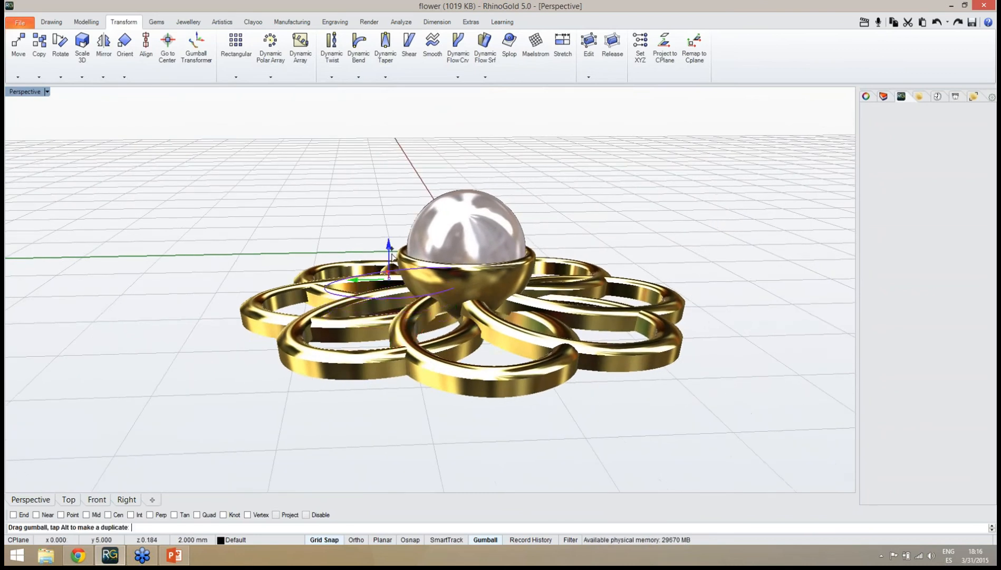
pyautogui.click(262, 376)
pyautogui.moveTo(263, 380); pyautogui.dragTo(268, 344, button='right')
pyautogui.click(334, 301)
pyautogui.moveTo(361, 260); pyautogui.dragTo(311, 353, button='right')
pyautogui.hotkey('ctrl', 's')
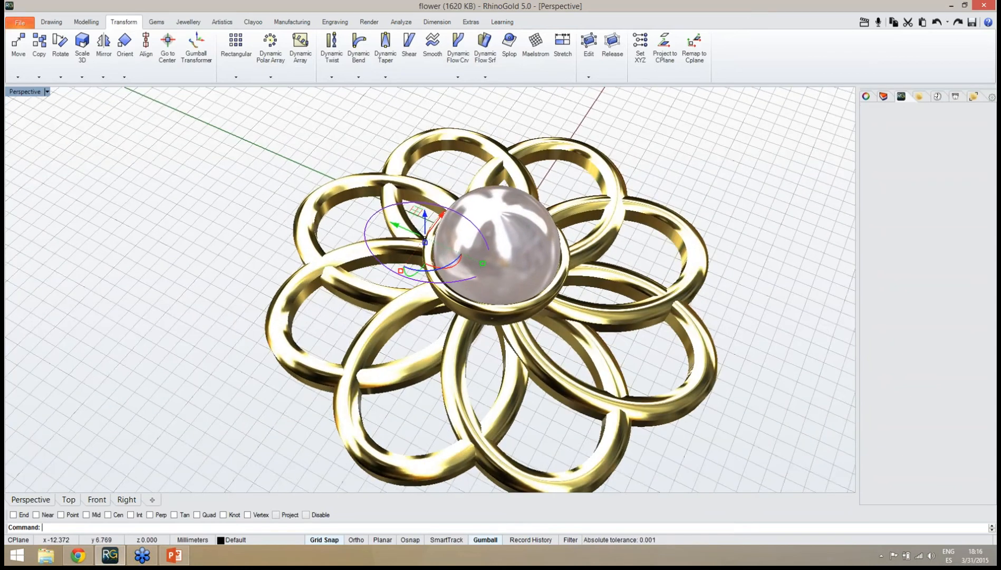
# Step: Apply a Dynamic Profile to the smaller raised petal curve and check its preview against the pearl's calotte
pyautogui.click(189, 23)
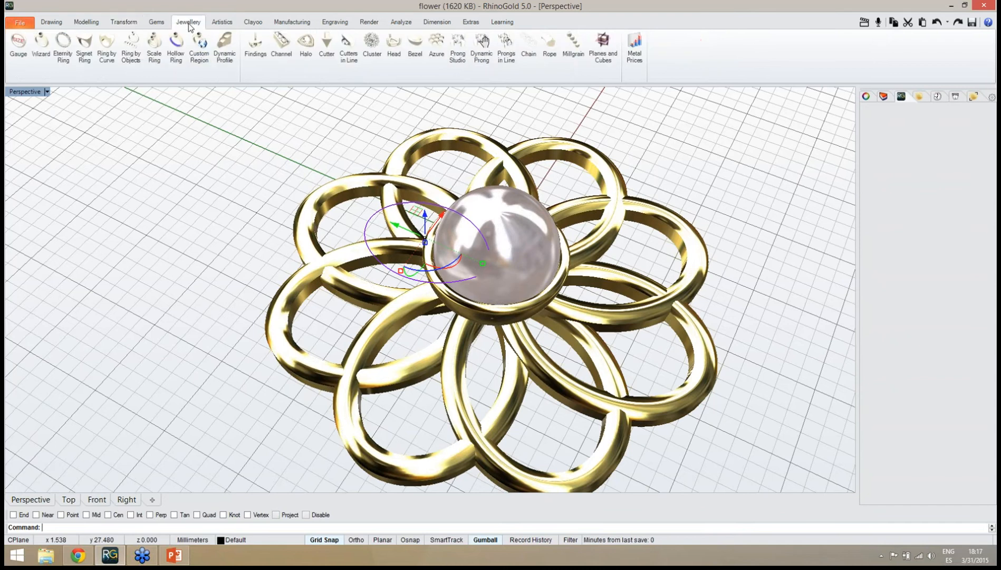
pyautogui.click(224, 74)
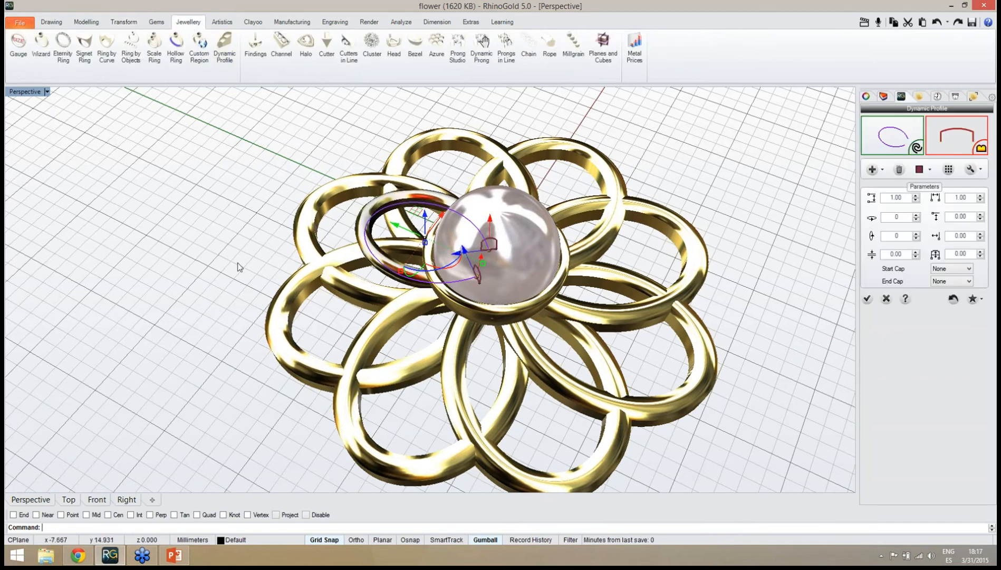
pyautogui.moveTo(211, 285); pyautogui.dragTo(201, 310, button='right')
pyautogui.moveTo(420, 207); pyautogui.dragTo(440, 175, button='right')
pyautogui.scroll(7, 441, 175)
pyautogui.moveTo(470, 149); pyautogui.dragTo(407, 209, button='right')
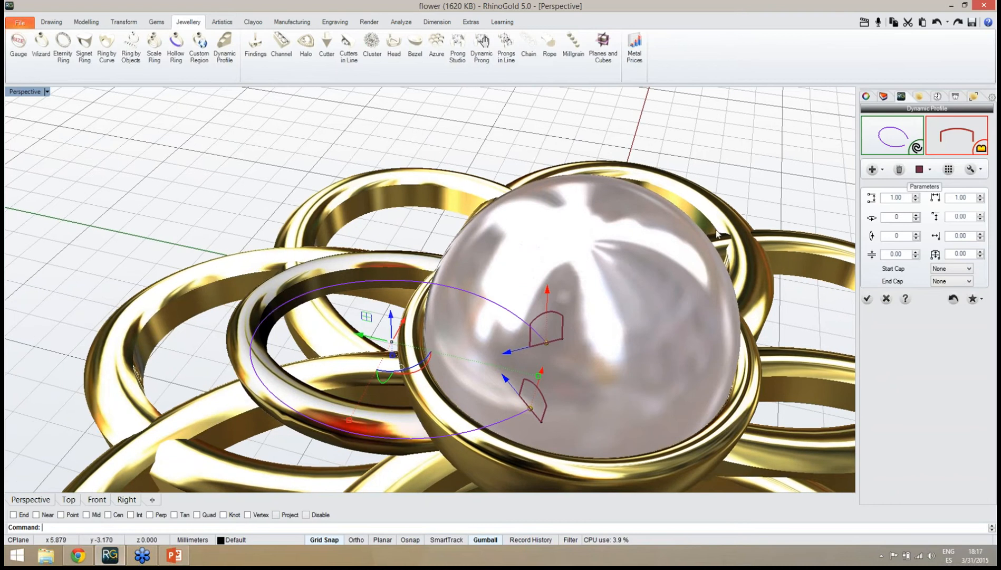
pyautogui.moveTo(509, 213); pyautogui.dragTo(557, 203, button='right')
pyautogui.scroll(-6, 488, 262)
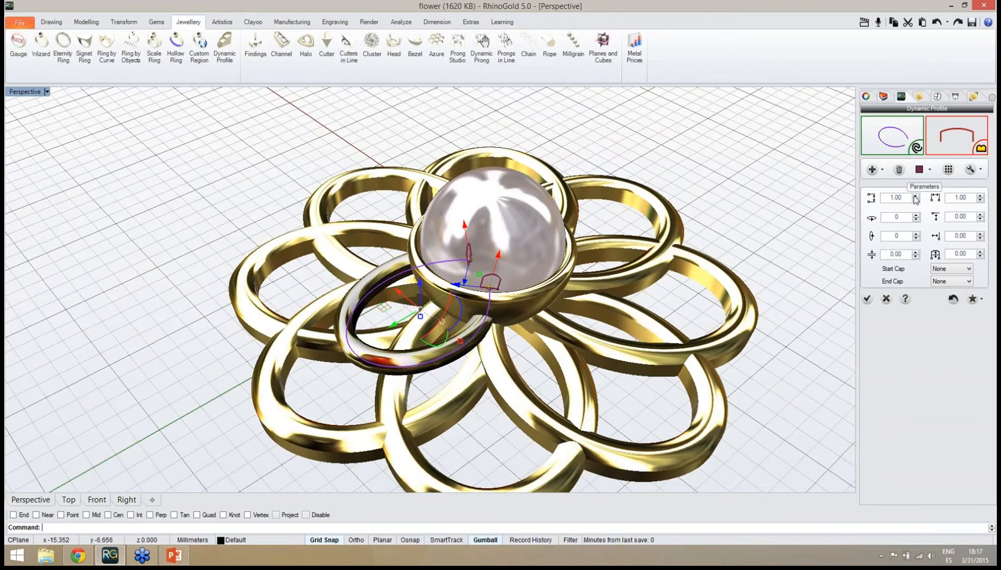
# Step: Set the inner petal's profile height to 1.20 and width to 1.30 and create the Dynamic Profile
pyautogui.click(916, 196)
pyautogui.click(916, 196)
pyautogui.moveTo(765, 303); pyautogui.dragTo(837, 298, button='right')
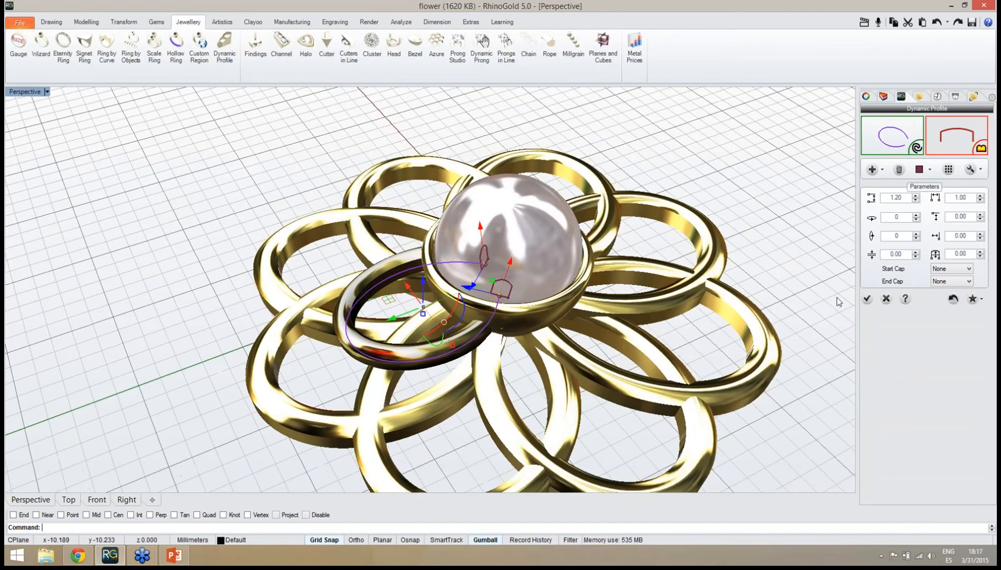
pyautogui.click(981, 195)
pyautogui.click(980, 195)
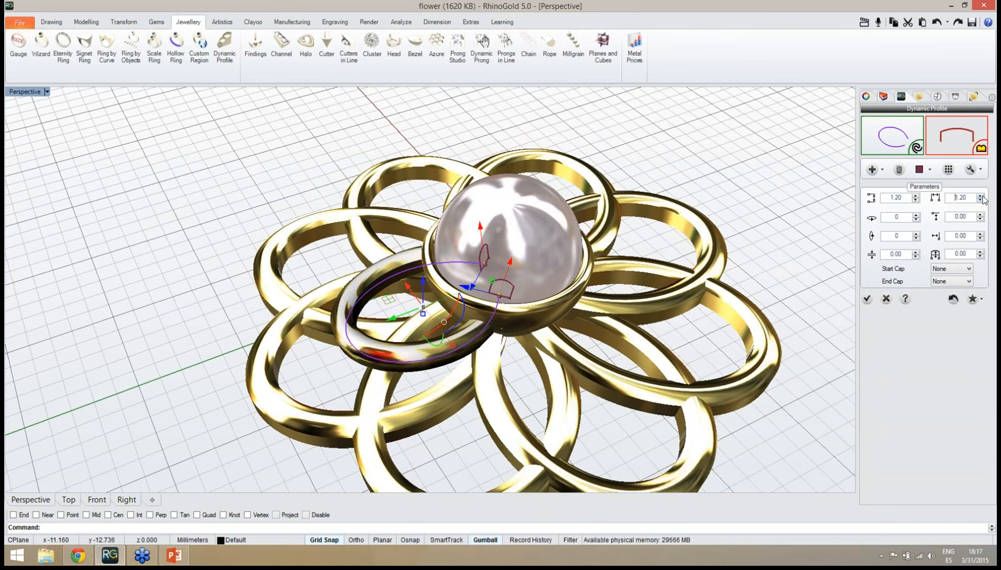
pyautogui.click(981, 195)
pyautogui.moveTo(629, 297); pyautogui.dragTo(807, 323, button='right')
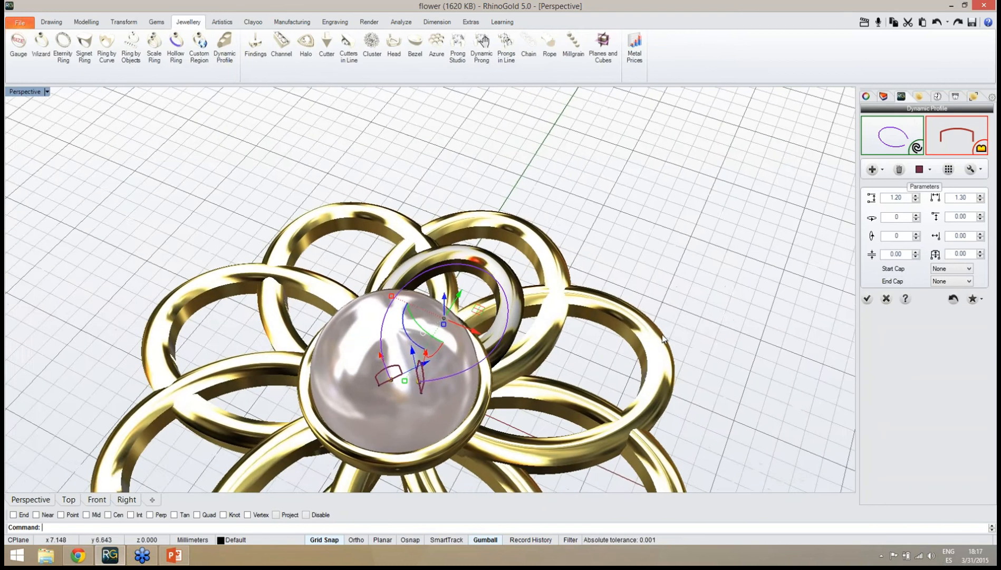
pyautogui.click(867, 298)
# Step: Edit the inner petal's Dynamic Profile to close its open ends, setting both Start Cap and End Cap to Flat
pyautogui.moveTo(731, 320); pyautogui.dragTo(548, 312, button='right')
pyautogui.scroll(10, 485, 323)
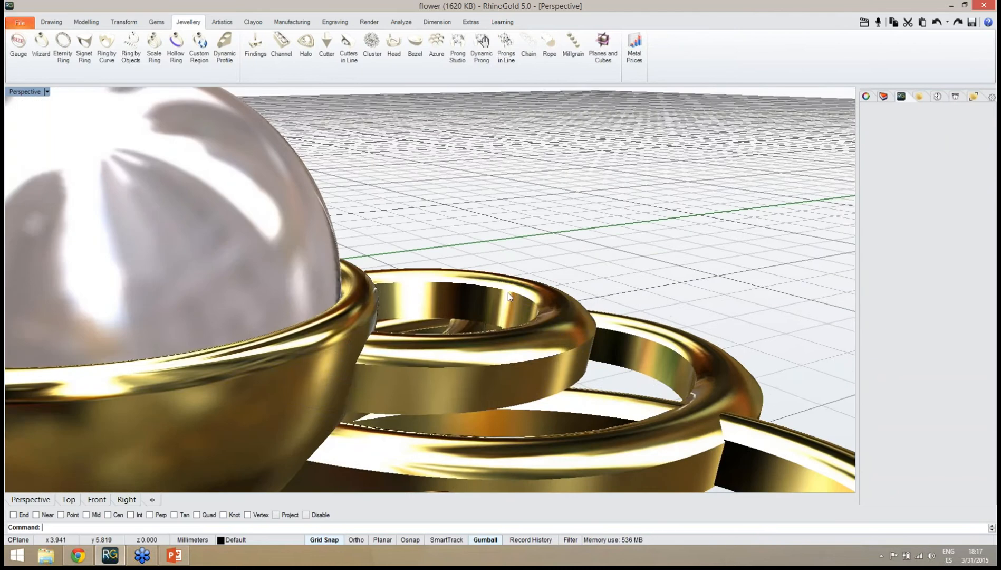
pyautogui.click(519, 284)
pyautogui.moveTo(537, 275); pyautogui.dragTo(550, 278, button='right')
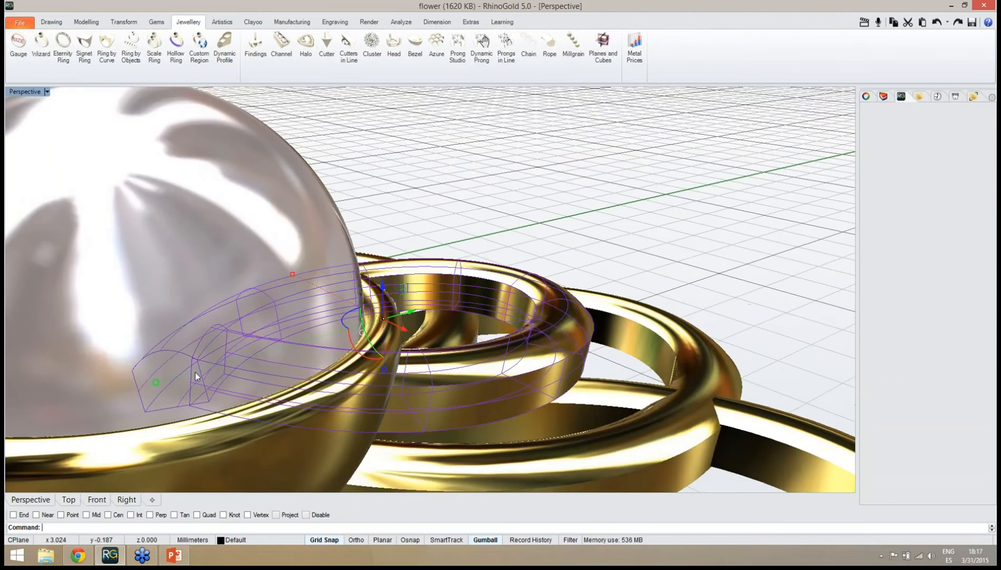
pyautogui.moveTo(265, 392)
pyautogui.mouseDown(button='right')
pyautogui.moveTo(248, 374)
pyautogui.moveTo(237, 383)
pyautogui.moveTo(265, 392)
pyautogui.mouseUp(button='right')
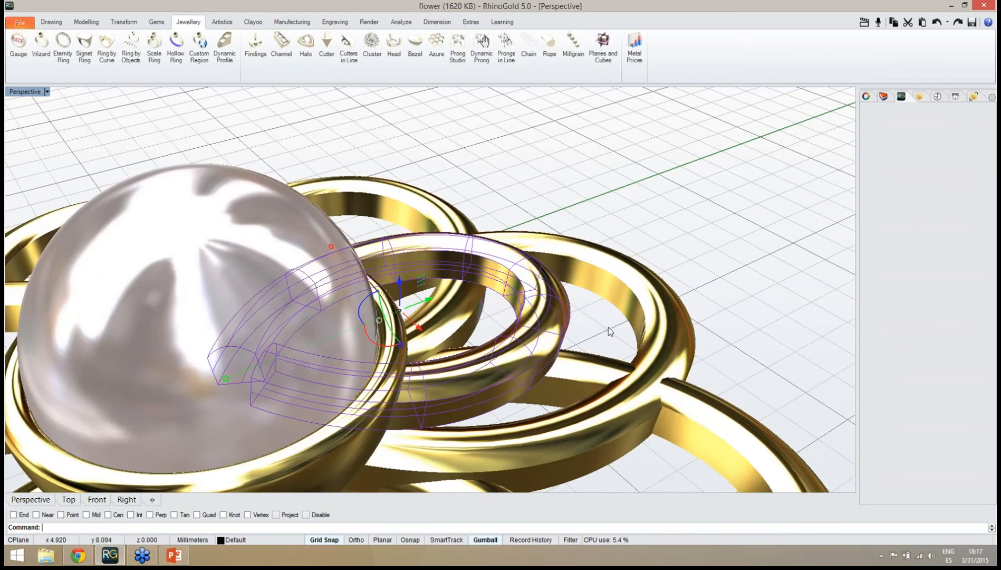
pyautogui.middleClick(556, 304)
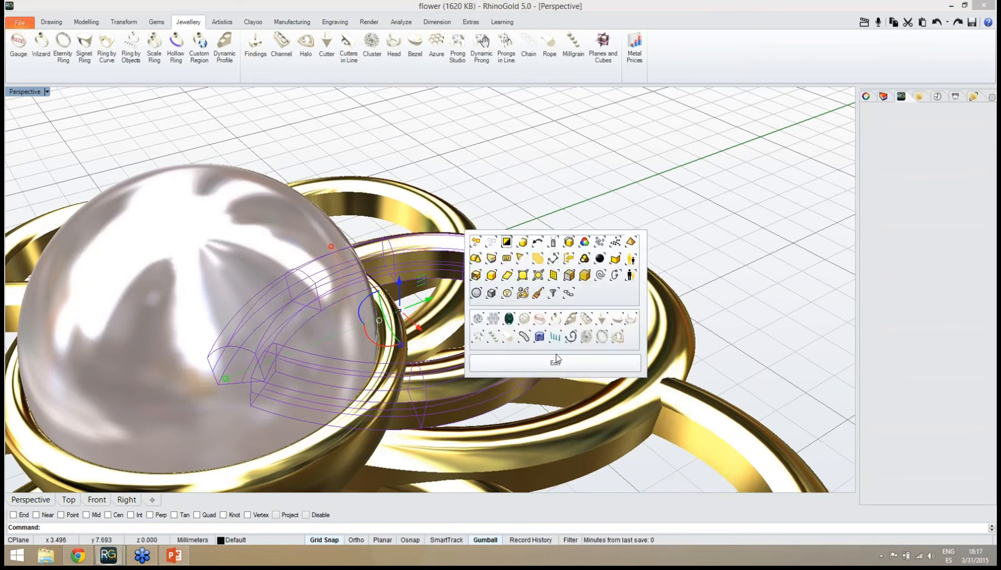
pyautogui.click(556, 362)
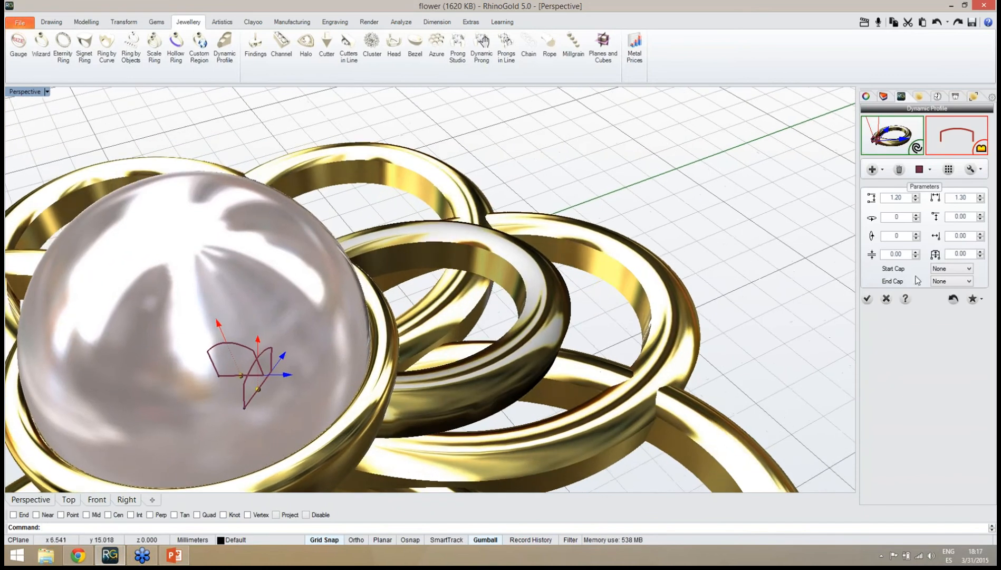
pyautogui.click(950, 270)
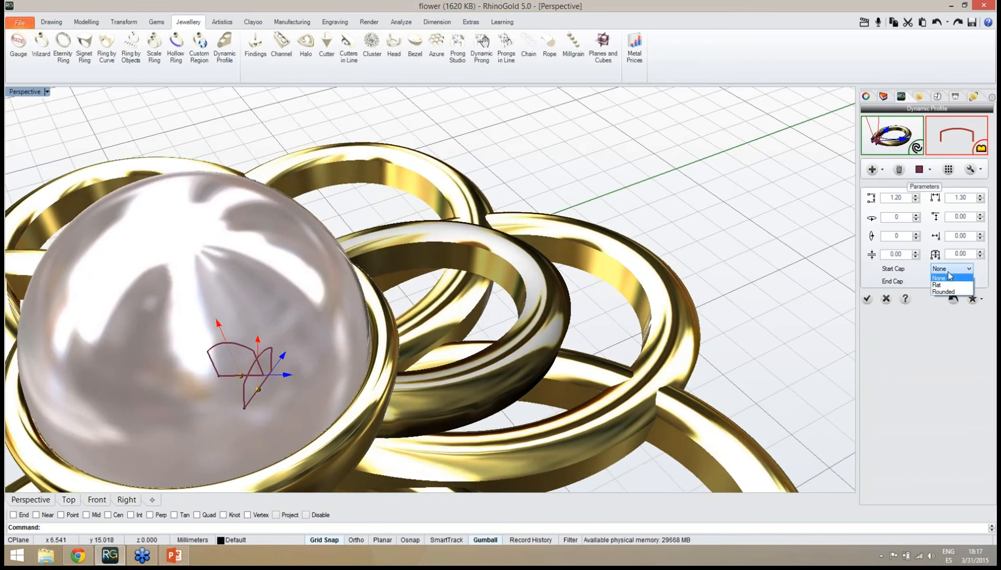
pyautogui.click(949, 285)
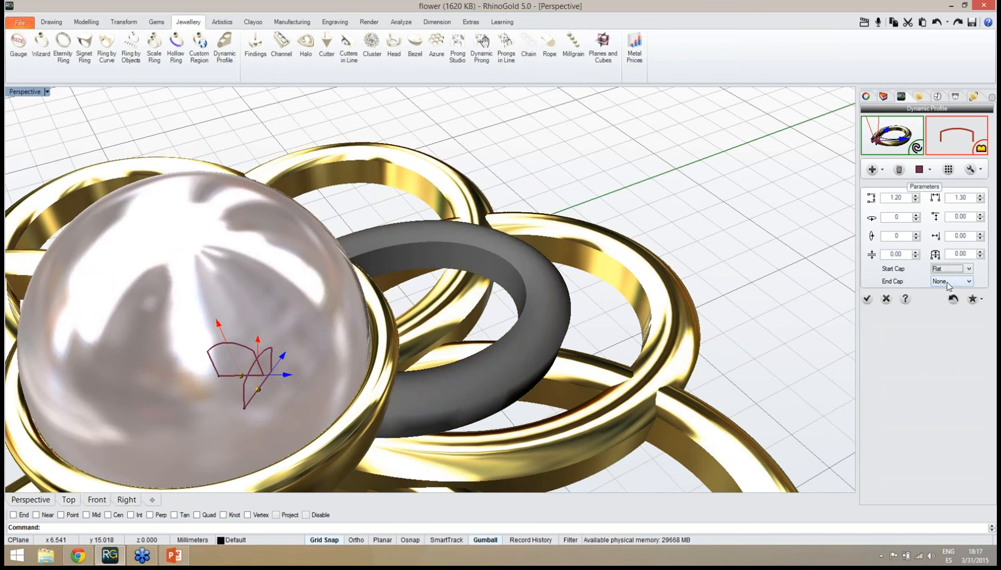
pyautogui.click(953, 282)
pyautogui.click(950, 297)
pyautogui.moveTo(698, 340); pyautogui.dragTo(739, 335, button='right')
pyautogui.click(867, 298)
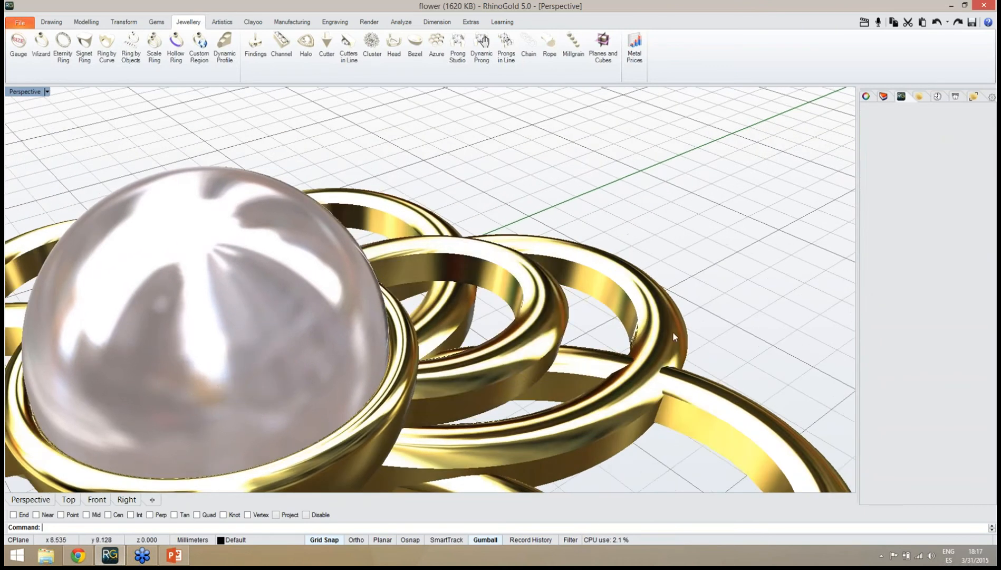
# Step: Inspect the capped inner petal from several angles around the calotte and save the flower file
pyautogui.moveTo(548, 314); pyautogui.dragTo(666, 284, button='right')
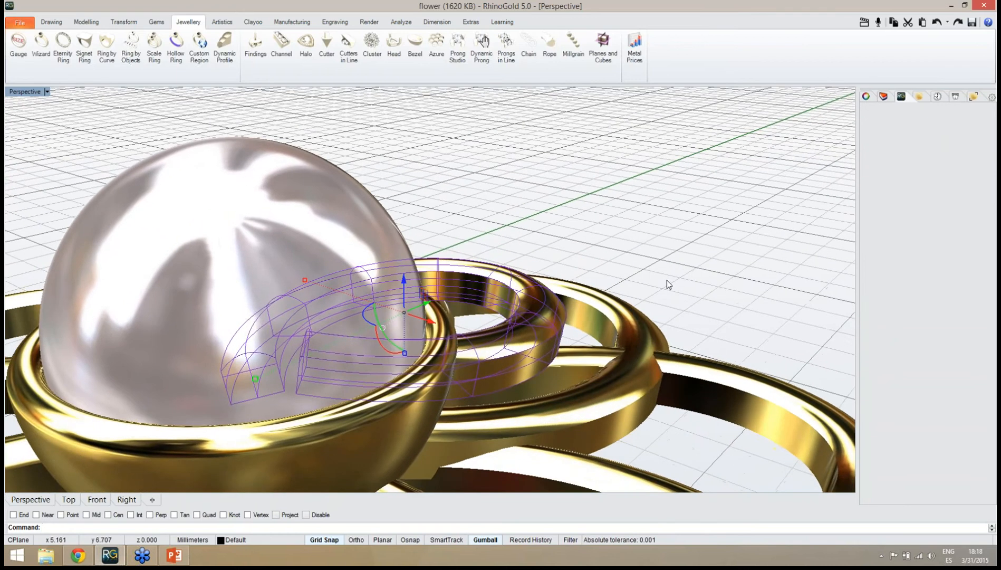
pyautogui.click(803, 160)
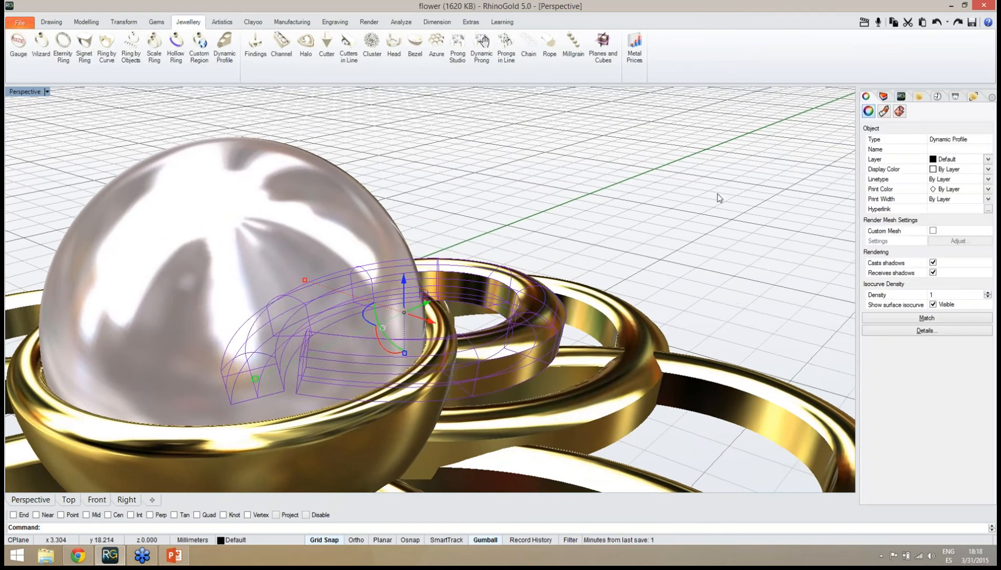
pyautogui.moveTo(664, 253); pyautogui.dragTo(486, 227, button='right')
pyautogui.click(595, 189)
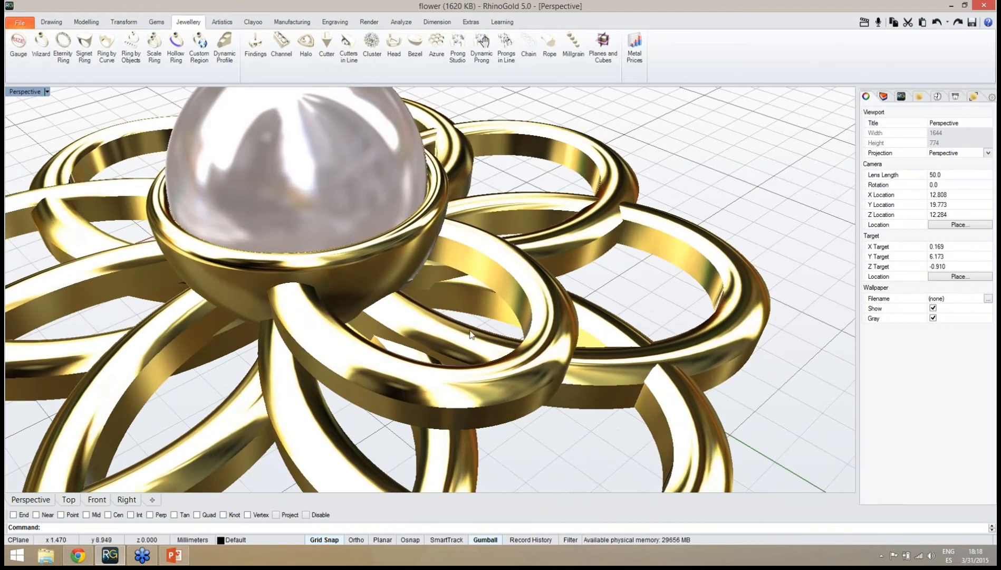
pyautogui.moveTo(467, 340); pyautogui.dragTo(575, 367, button='right')
pyautogui.scroll(-6, 510, 244)
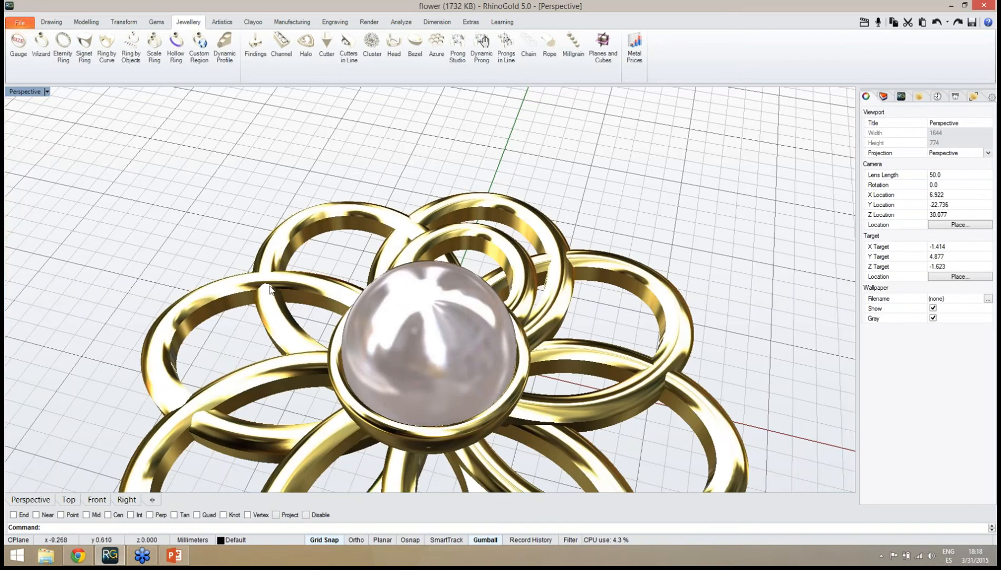
pyautogui.moveTo(292, 282); pyautogui.dragTo(380, 322, button='right')
pyautogui.scroll(-4, 335, 263)
pyautogui.moveTo(335, 264); pyautogui.dragTo(347, 227, button='right')
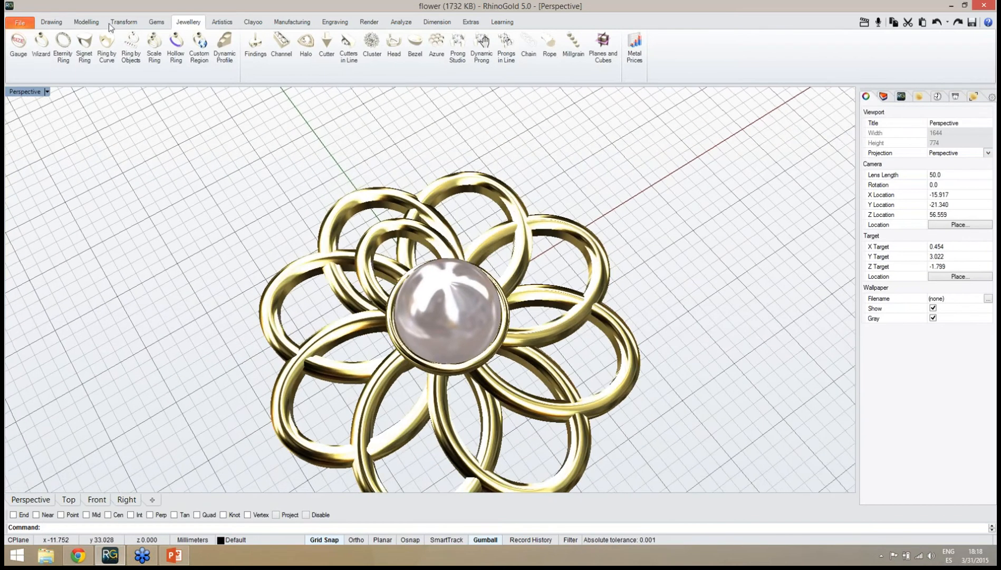
# Step: Array the small inner petal around the pearl with Dynamic Polar Array, using 8 copies over 360 degrees
pyautogui.click(129, 23)
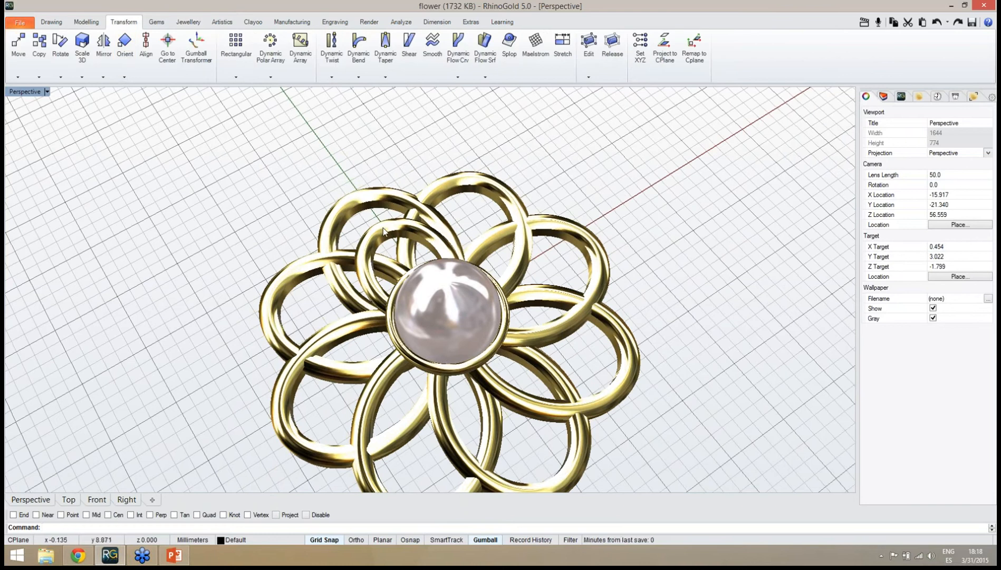
pyautogui.click(374, 293)
pyautogui.moveTo(374, 292); pyautogui.dragTo(411, 258, button='right')
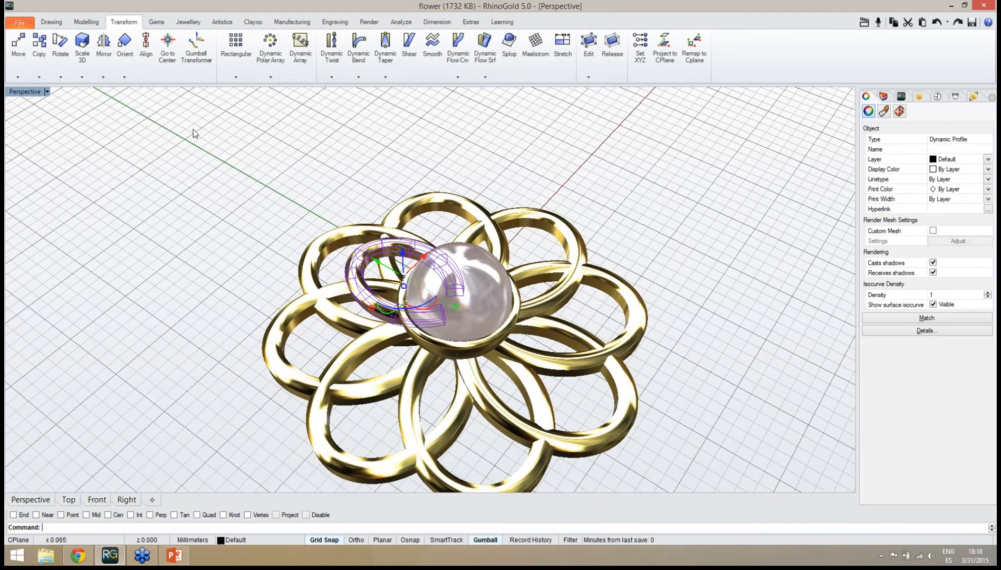
pyautogui.click(278, 62)
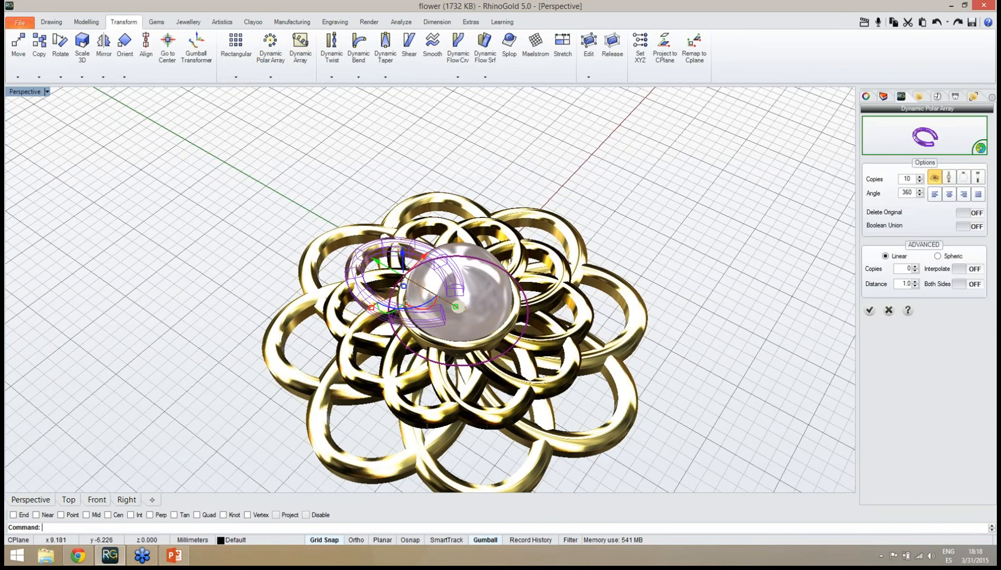
pyautogui.moveTo(654, 238); pyautogui.dragTo(673, 312, button='right')
pyautogui.scroll(2, 549, 362)
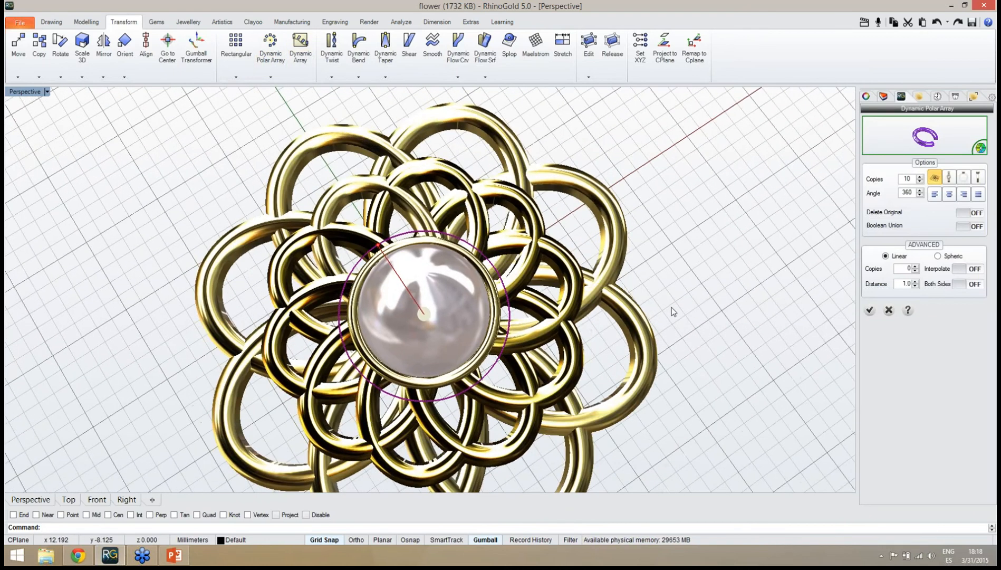
pyautogui.click(920, 182)
pyautogui.click(919, 182)
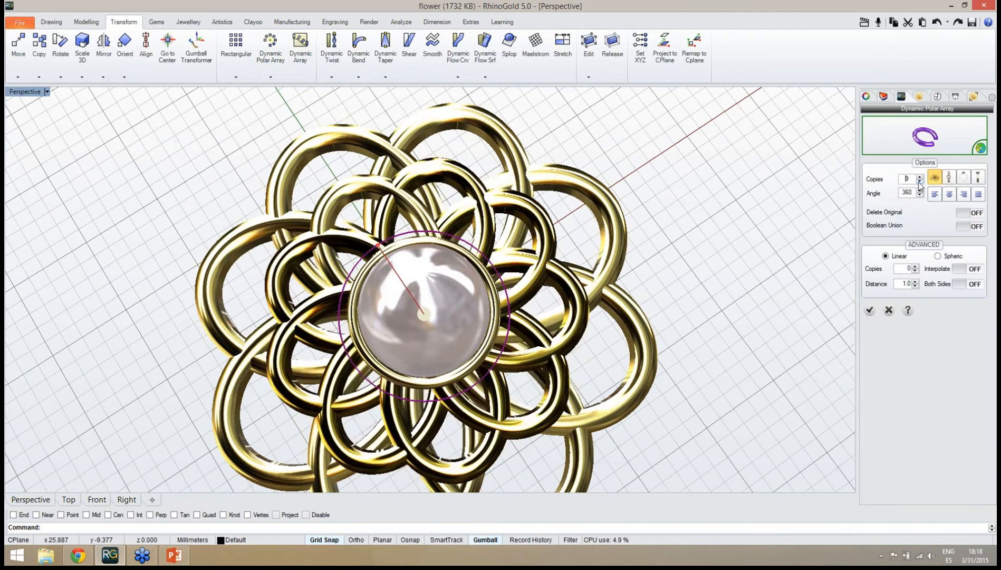
pyautogui.click(920, 182)
pyautogui.moveTo(657, 301); pyautogui.dragTo(620, 233, button='right')
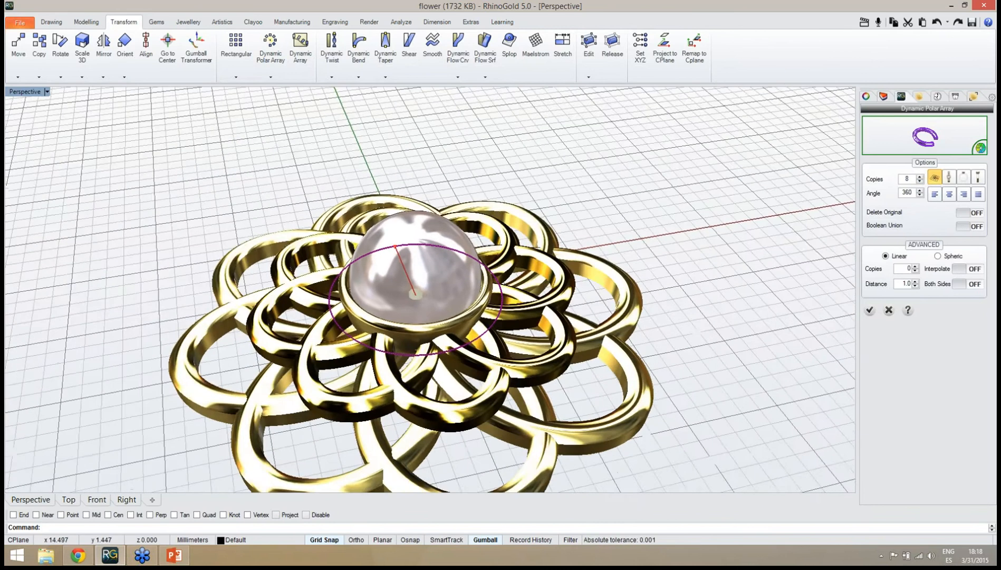
pyautogui.click(870, 311)
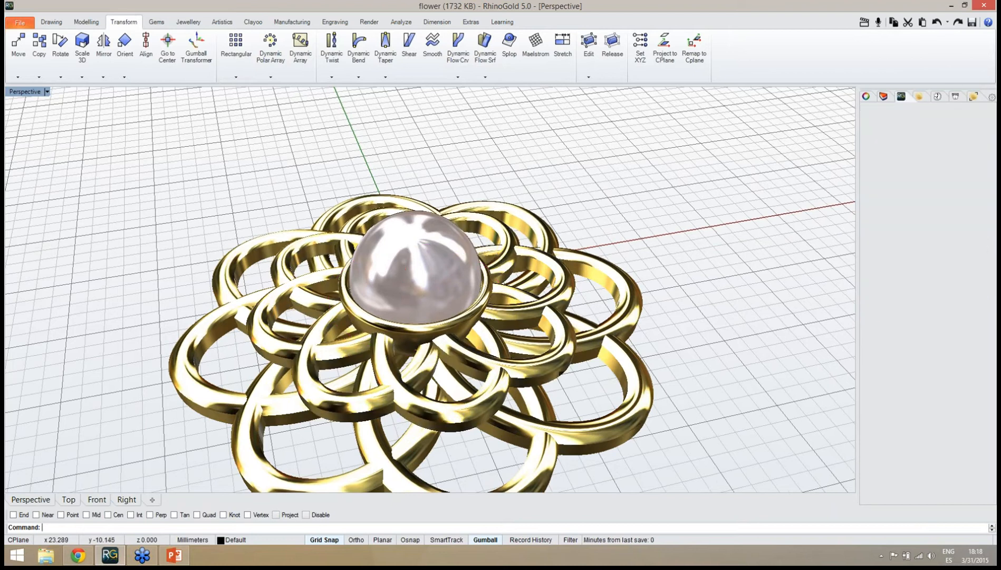
# Step: Save the flower file and examine both petal layers around the pearl from above, from the side and up close
pyautogui.moveTo(668, 317); pyautogui.dragTo(529, 236, button='right')
pyautogui.scroll(-4, 581, 251)
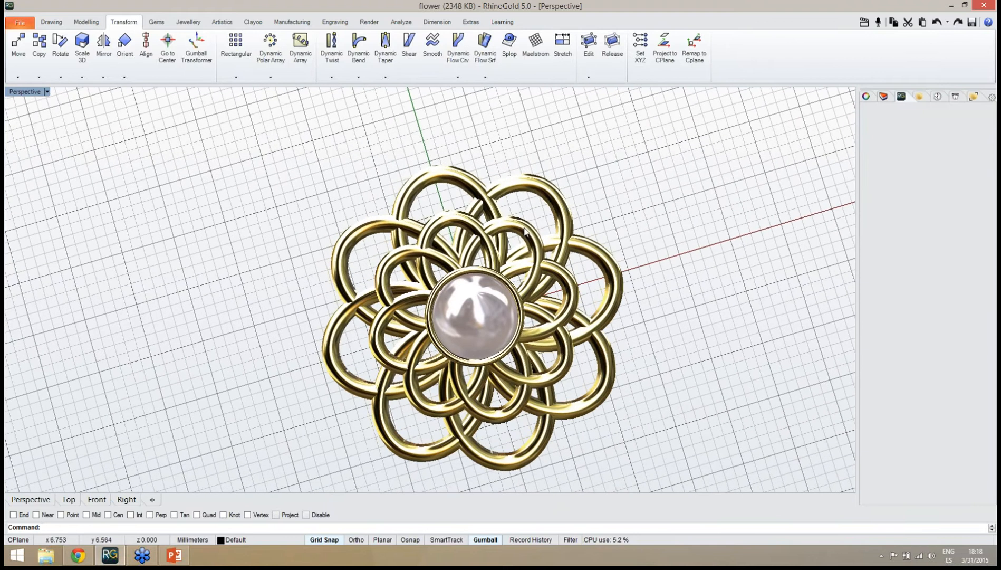
pyautogui.moveTo(503, 270); pyautogui.dragTo(406, 191, button='right')
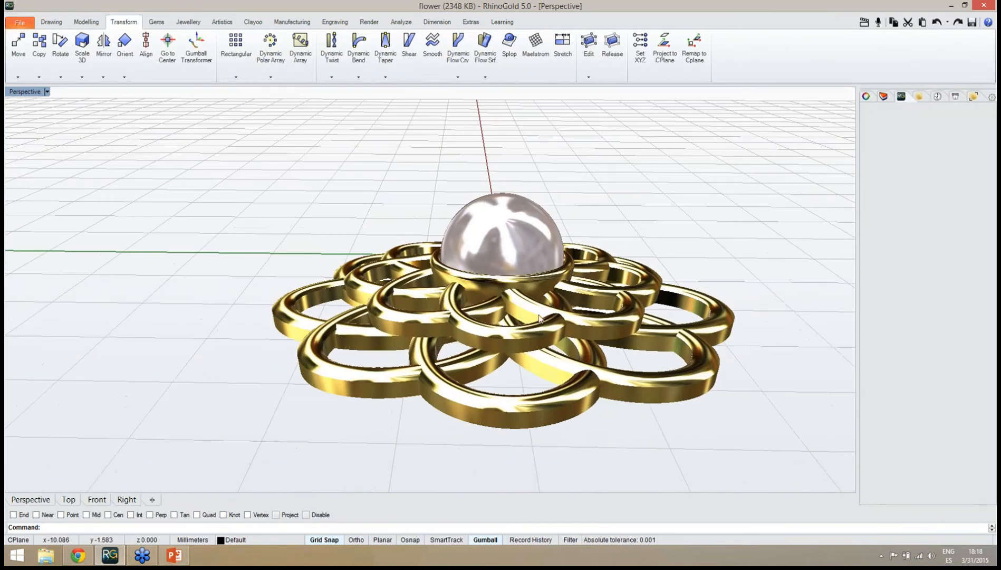
pyautogui.moveTo(539, 319); pyautogui.dragTo(531, 338, button='right')
pyautogui.scroll(-2, 531, 338)
pyautogui.click(526, 361)
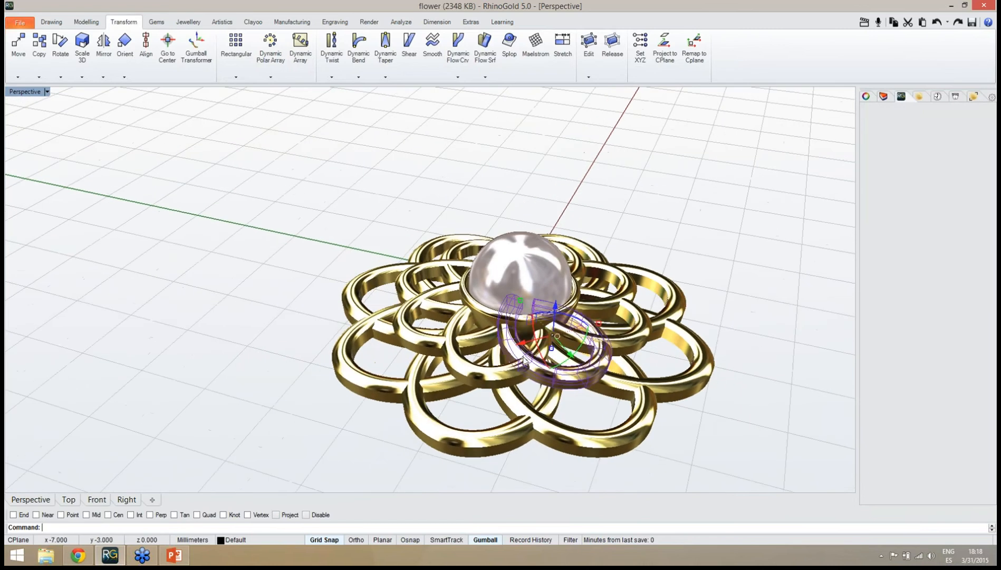
pyautogui.scroll(5, 438, 287)
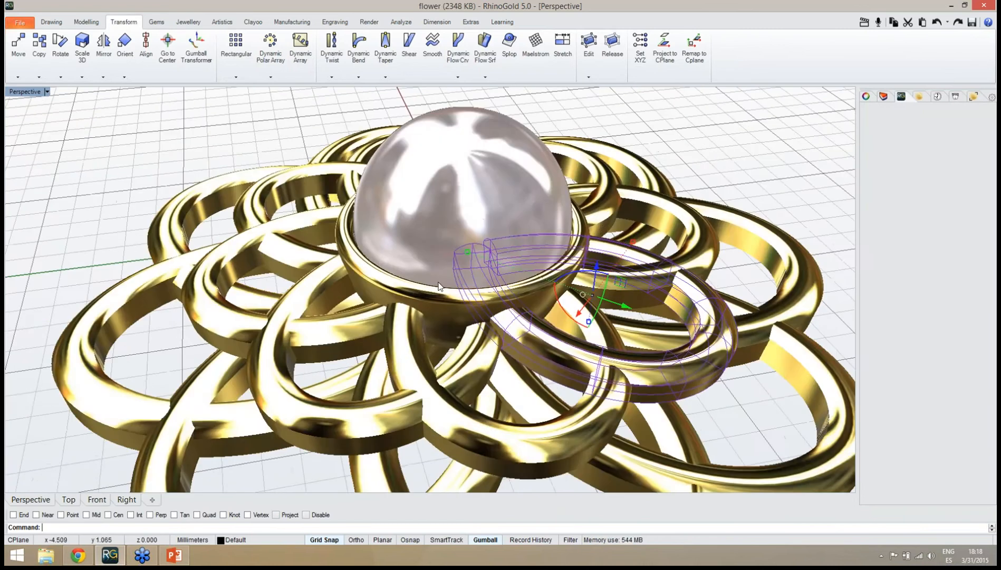
pyautogui.press('Escape')
pyautogui.scroll(-5, 504, 375)
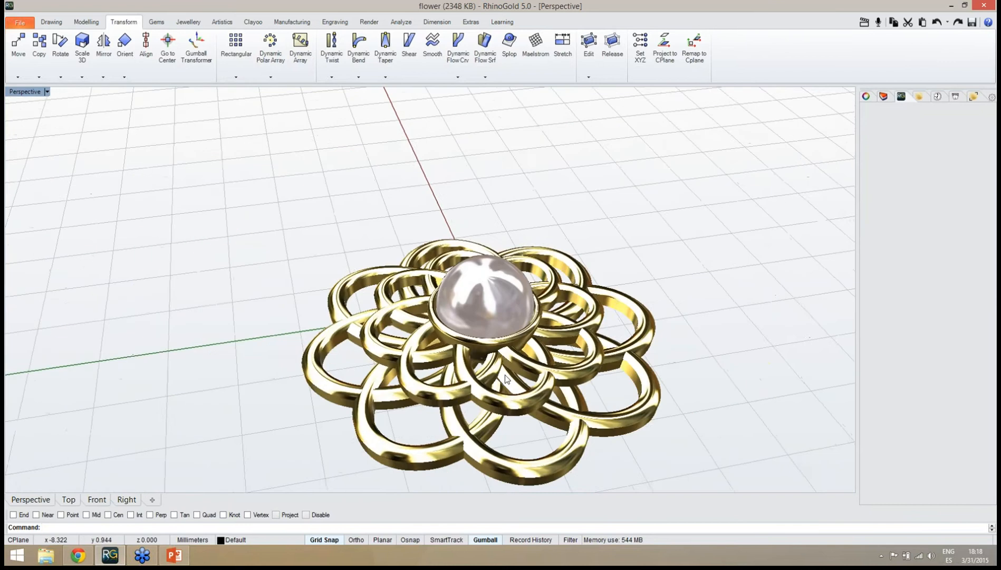
pyautogui.scroll(5, 485, 377)
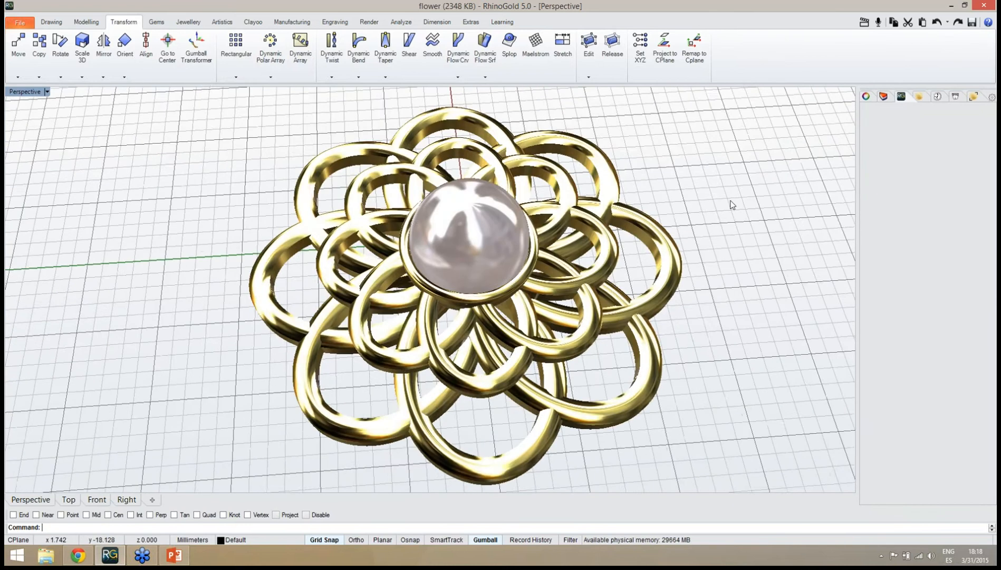
pyautogui.scroll(-5, 656, 359)
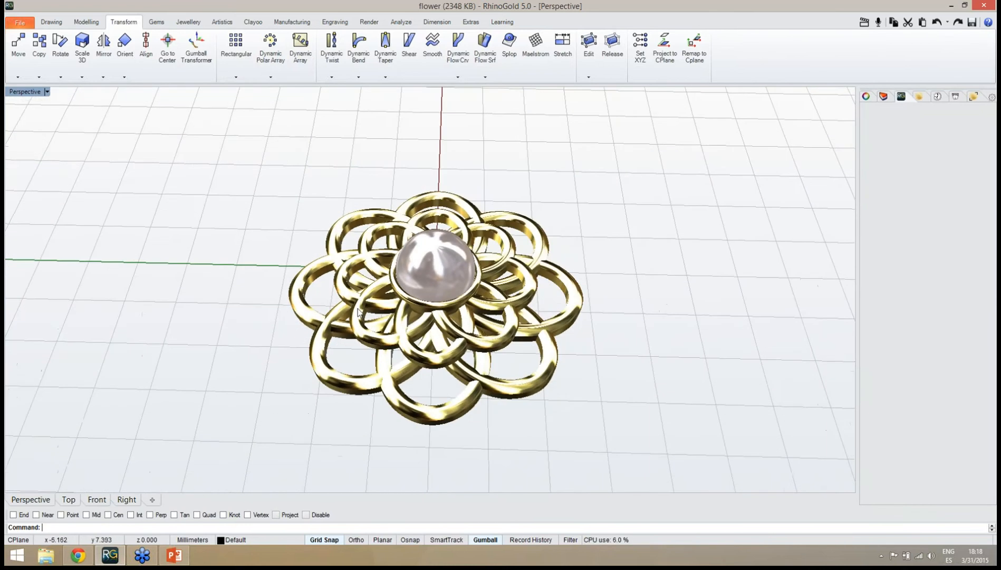
pyautogui.moveTo(390, 370); pyautogui.dragTo(433, 375, button='right')
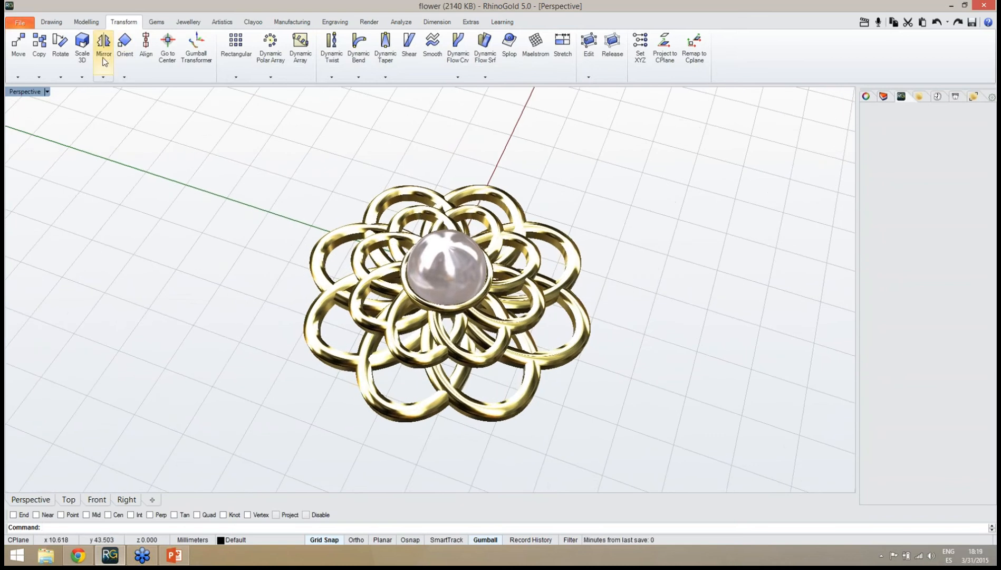
# Step: Join the eight outer petals into a single solid with a Boolean union
pyautogui.click(86, 22)
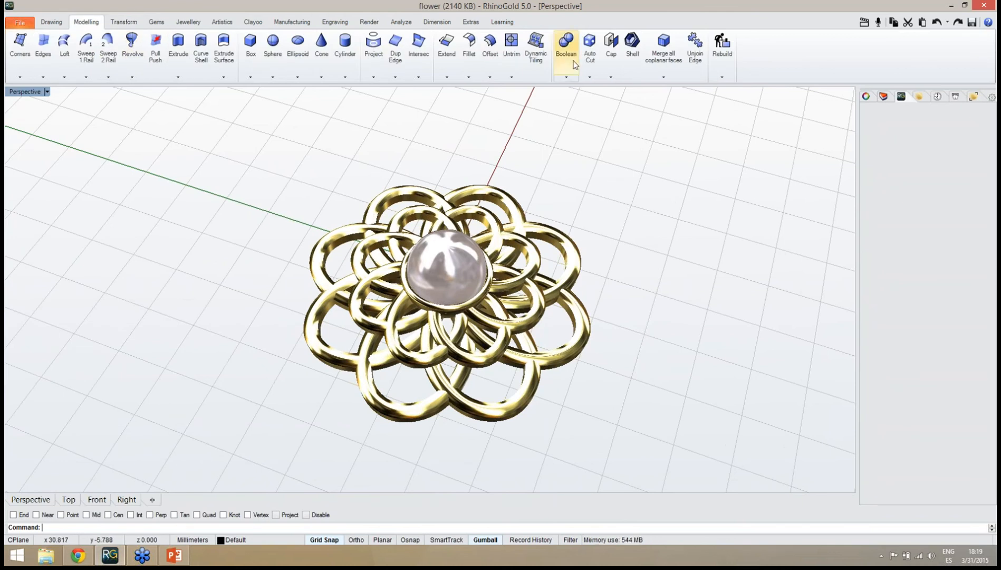
pyautogui.click(566, 42)
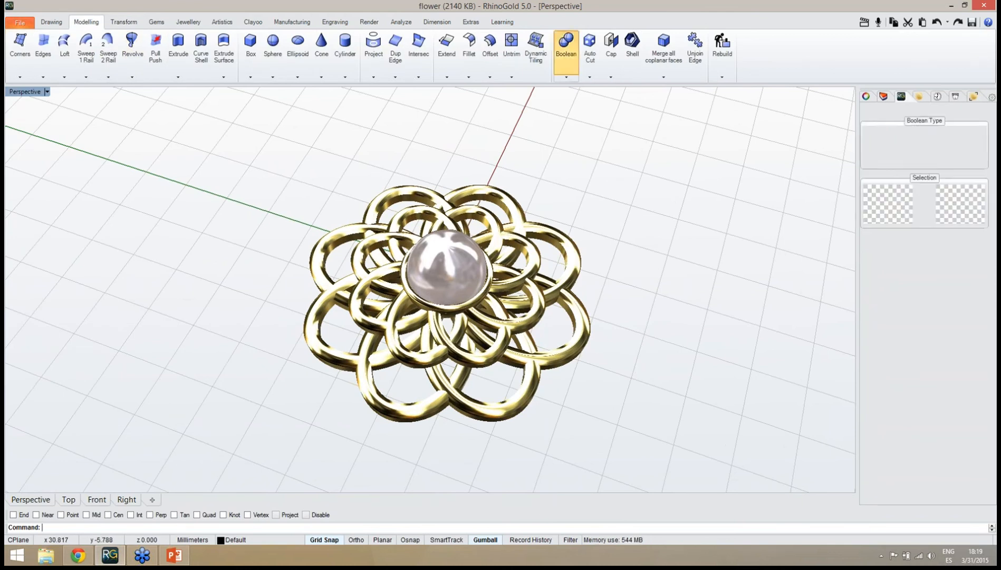
pyautogui.click(886, 199)
pyautogui.click(472, 409)
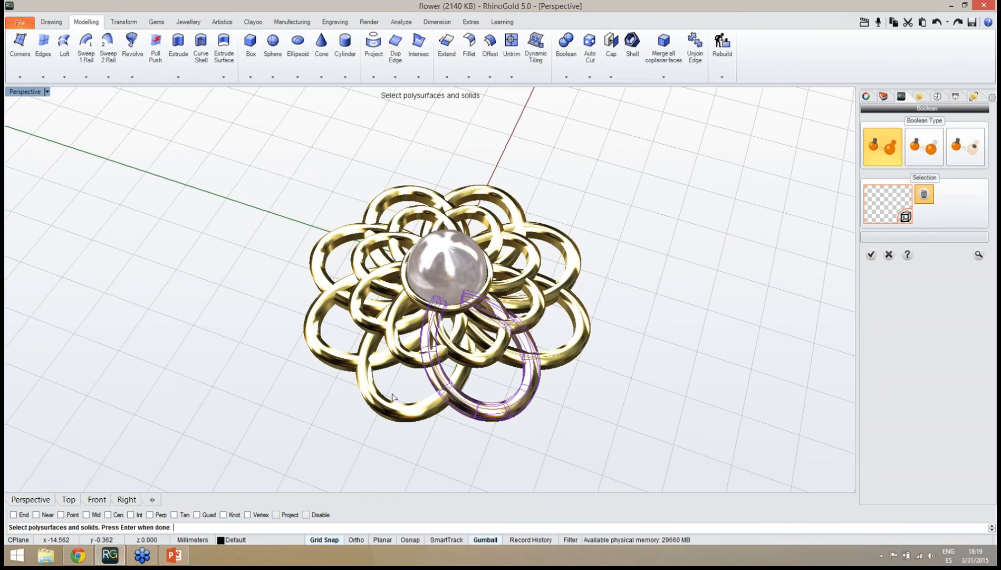
pyautogui.click(384, 405)
pyautogui.click(314, 343)
pyautogui.click(320, 250)
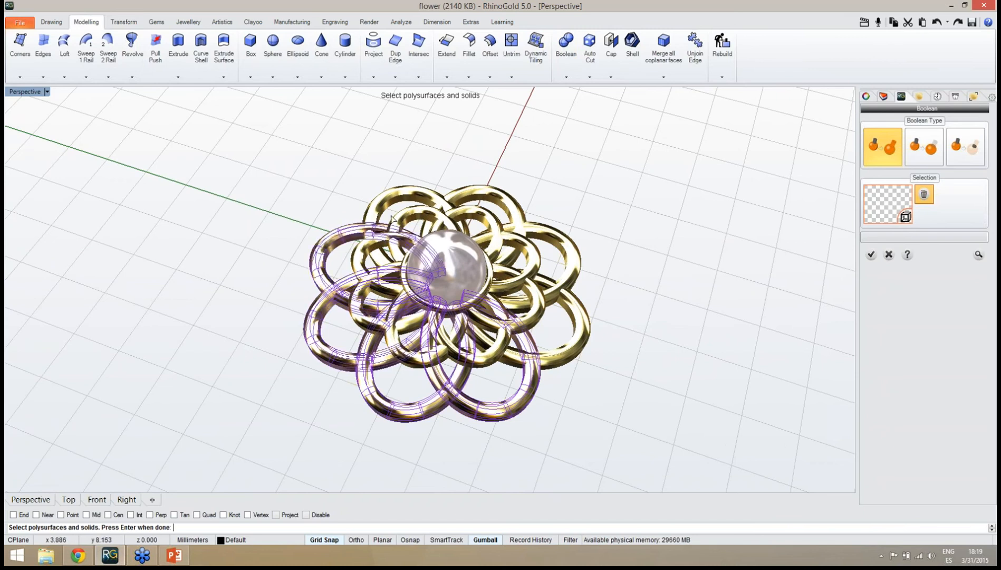
pyautogui.click(407, 198)
pyautogui.click(504, 201)
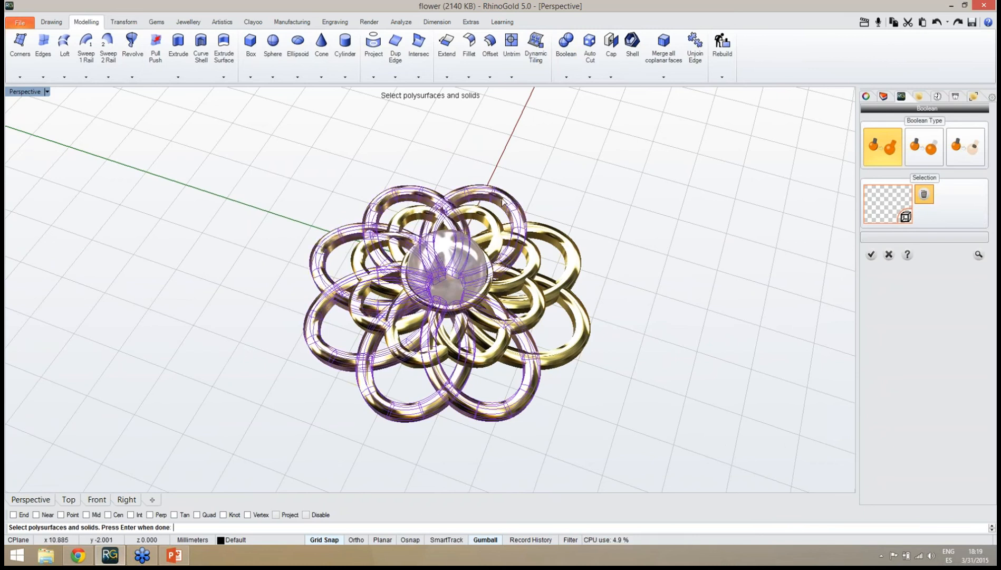
pyautogui.click(567, 247)
pyautogui.click(586, 326)
pyautogui.press('Return')
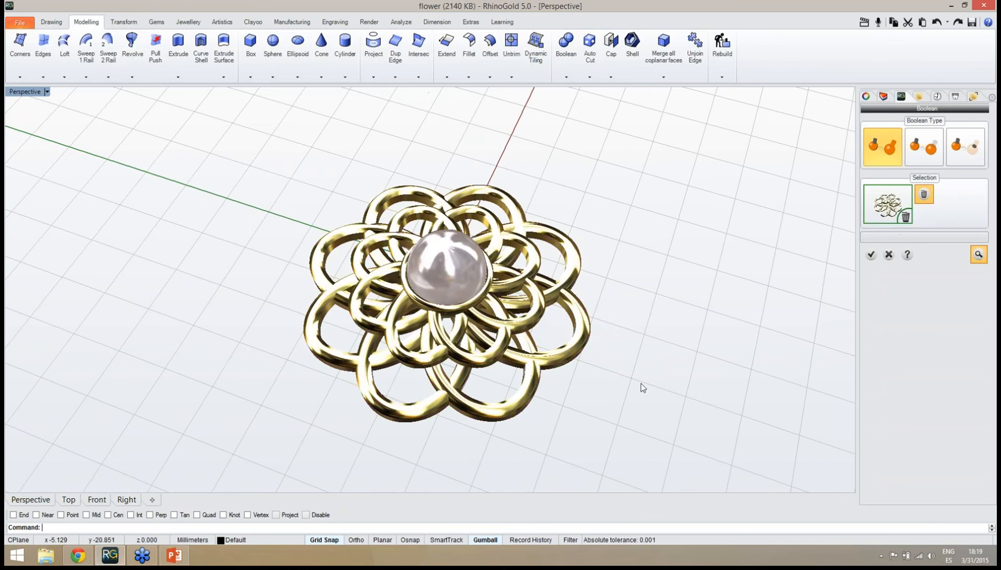
pyautogui.click(979, 255)
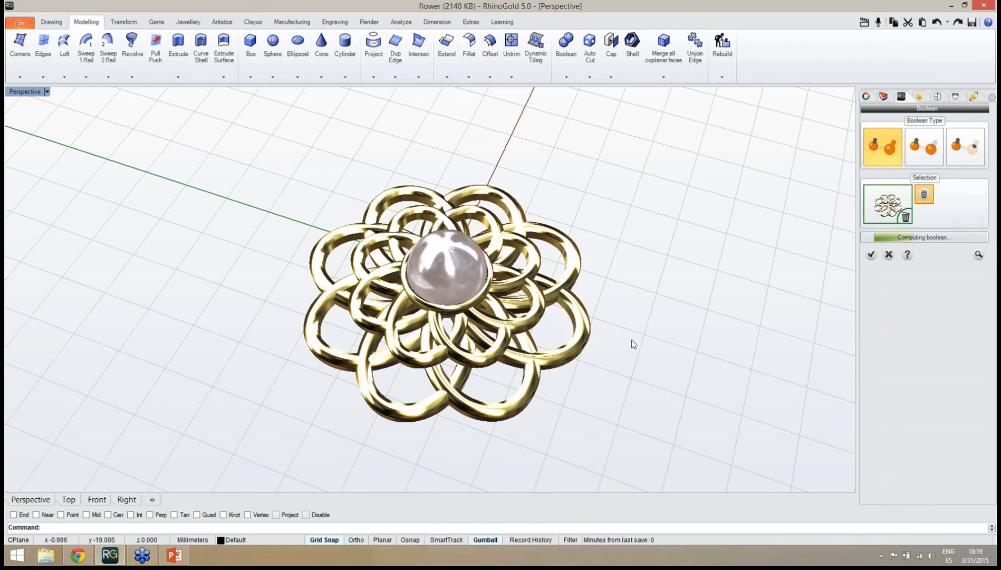
pyautogui.moveTo(639, 368); pyautogui.dragTo(673, 367, button='right')
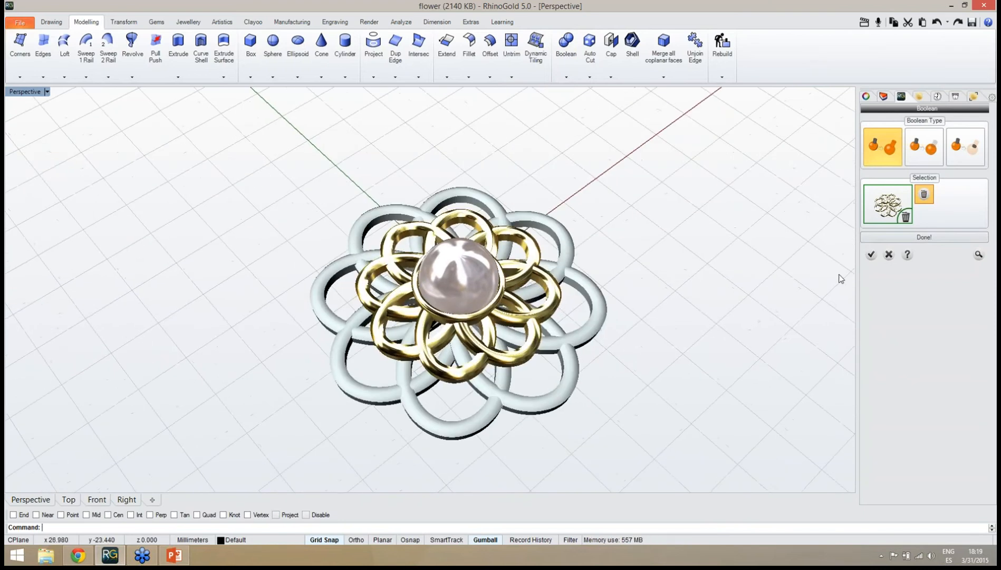
pyautogui.click(871, 256)
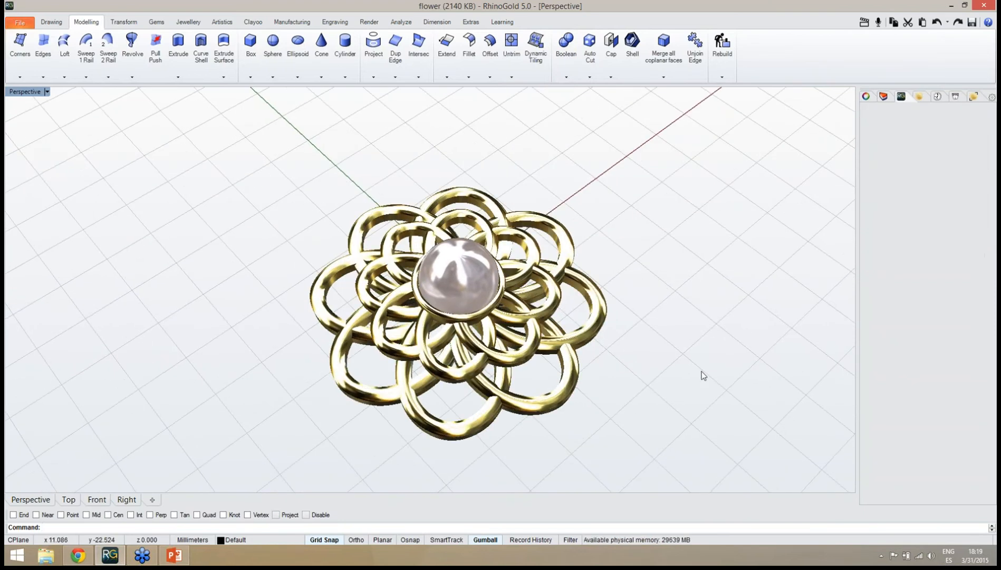
# Step: Join the eight small inner petals into one solid with a Boolean union
pyautogui.moveTo(644, 381); pyautogui.dragTo(470, 322, button='right')
pyautogui.scroll(3, 468, 320)
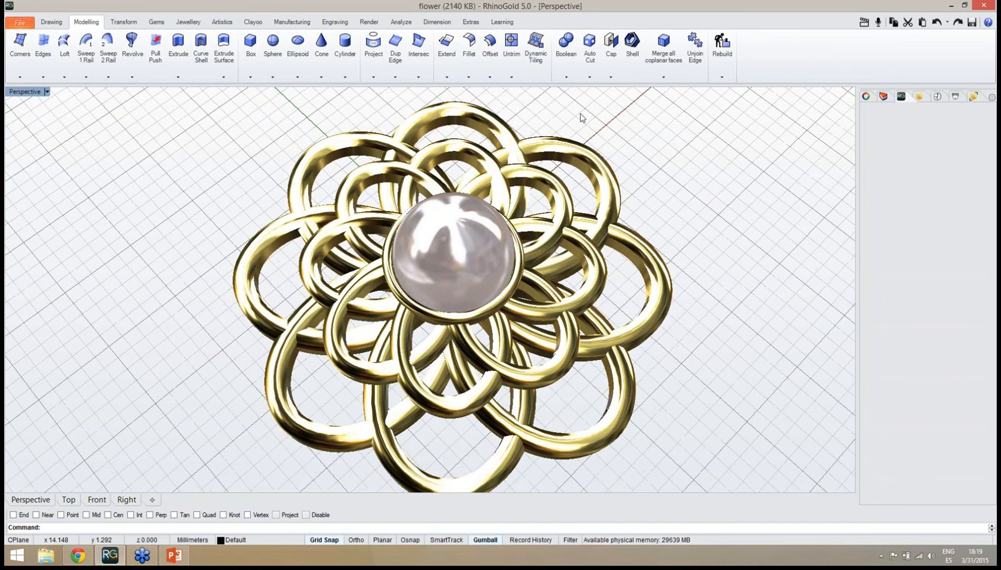
pyautogui.click(566, 42)
pyautogui.click(866, 216)
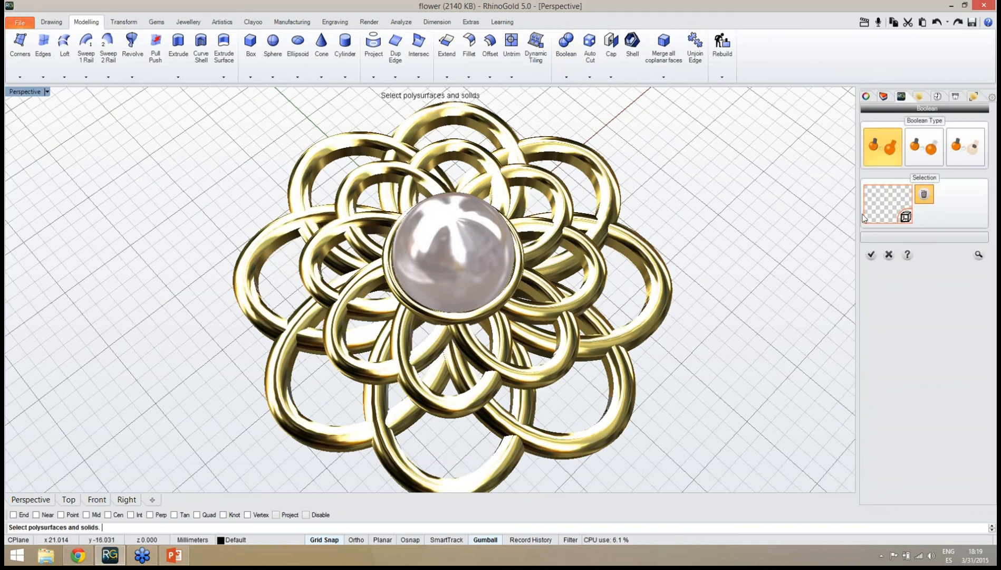
pyautogui.click(529, 375)
pyautogui.click(453, 417)
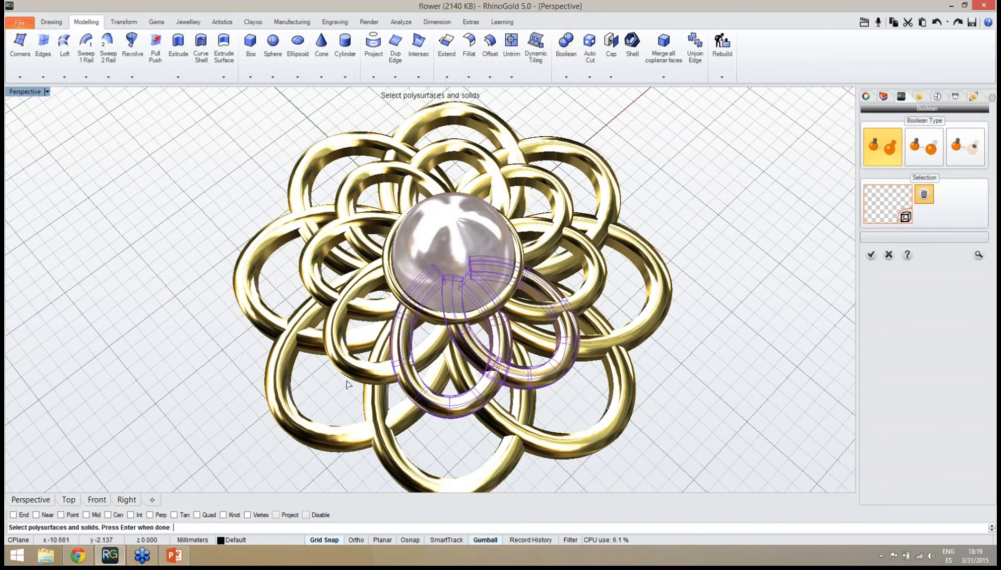
pyautogui.click(347, 378)
pyautogui.click(306, 271)
pyautogui.click(381, 178)
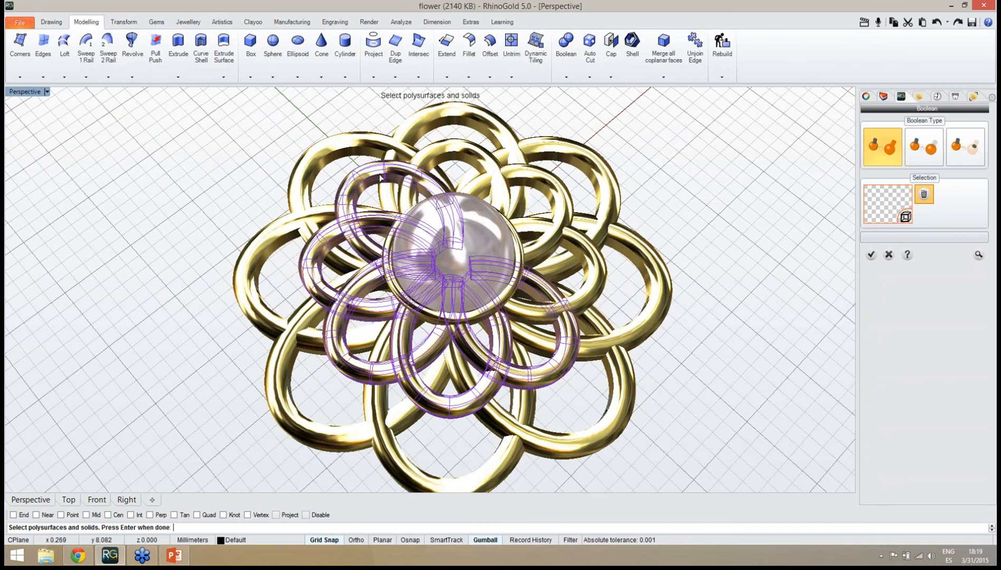
pyautogui.click(465, 165)
pyautogui.click(549, 207)
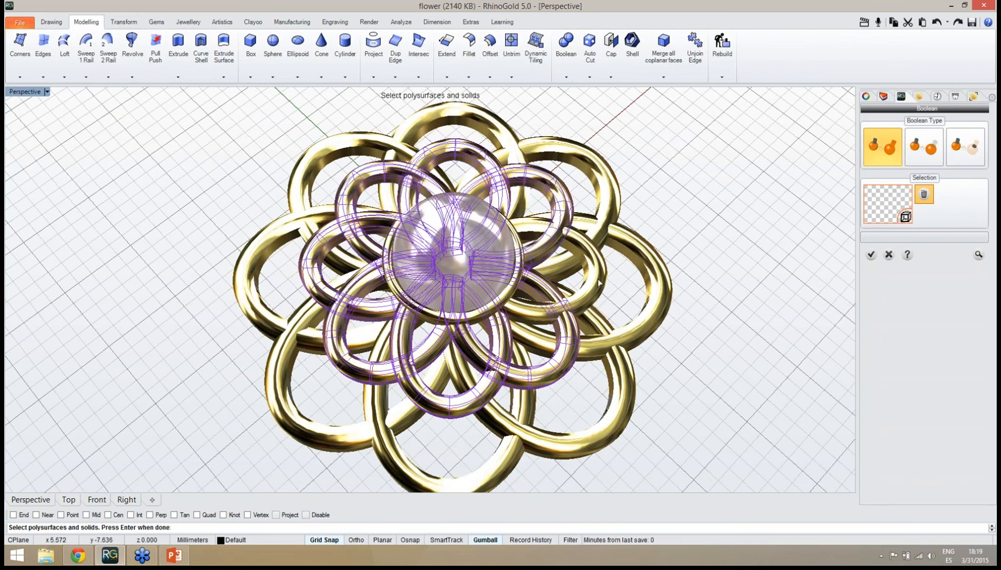
pyautogui.click(599, 283)
pyautogui.press('Return')
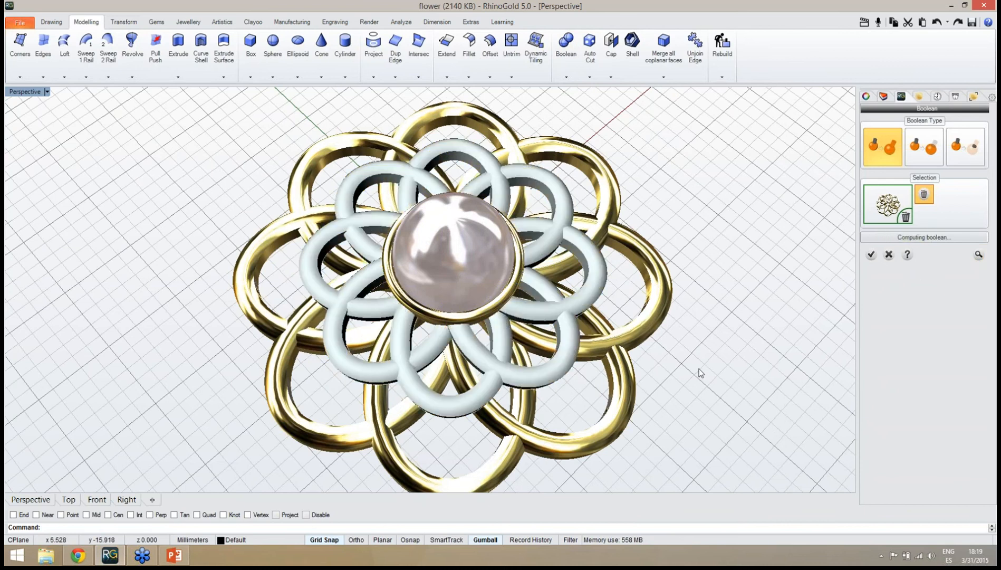
pyautogui.moveTo(696, 382); pyautogui.dragTo(702, 349, button='right')
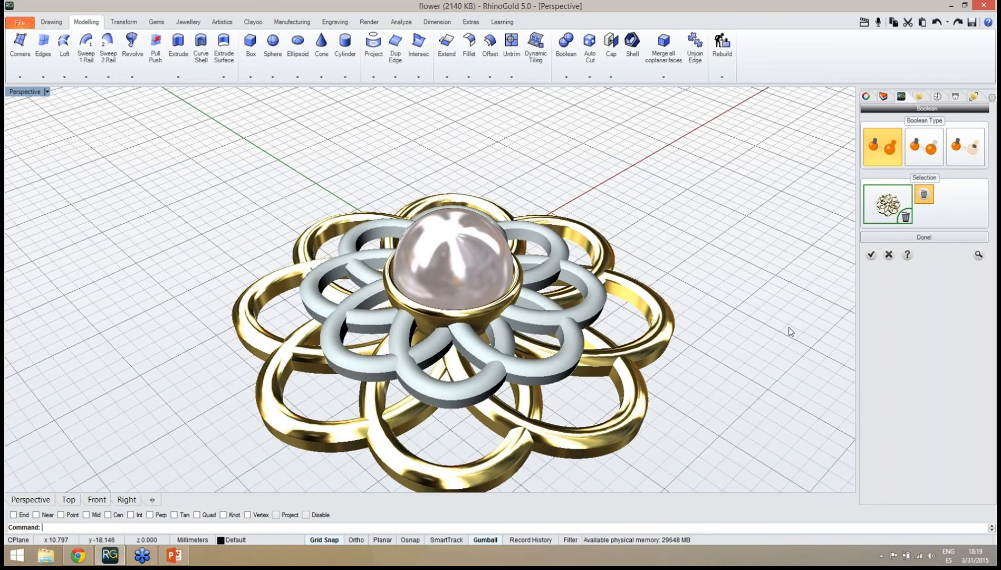
pyautogui.click(871, 255)
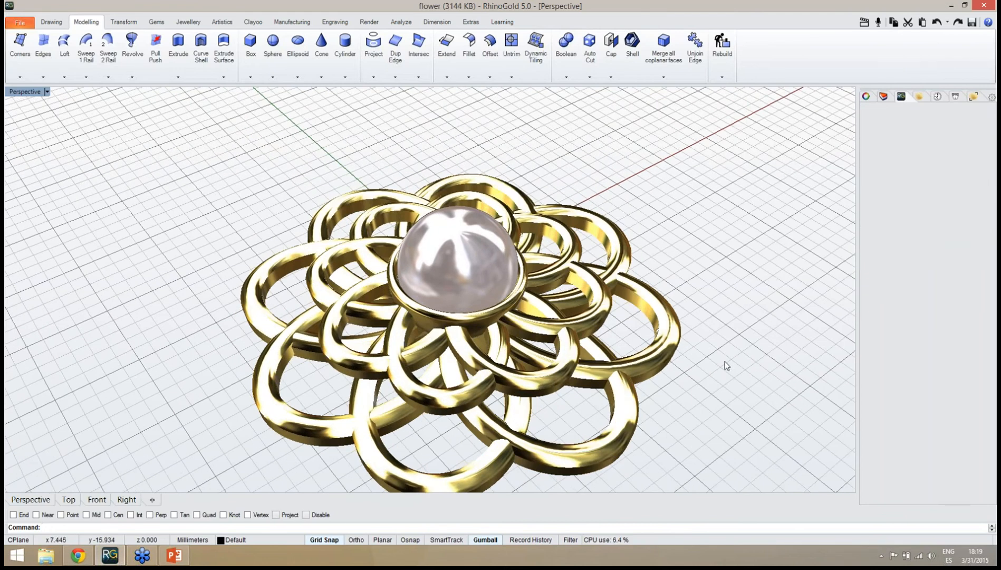
# Step: Rotate the joined inner petal layer clockwise by about 22.4 degrees around the pearl in the Top view, offsetting it from the outer petals
pyautogui.moveTo(622, 376); pyautogui.dragTo(449, 281, button='right')
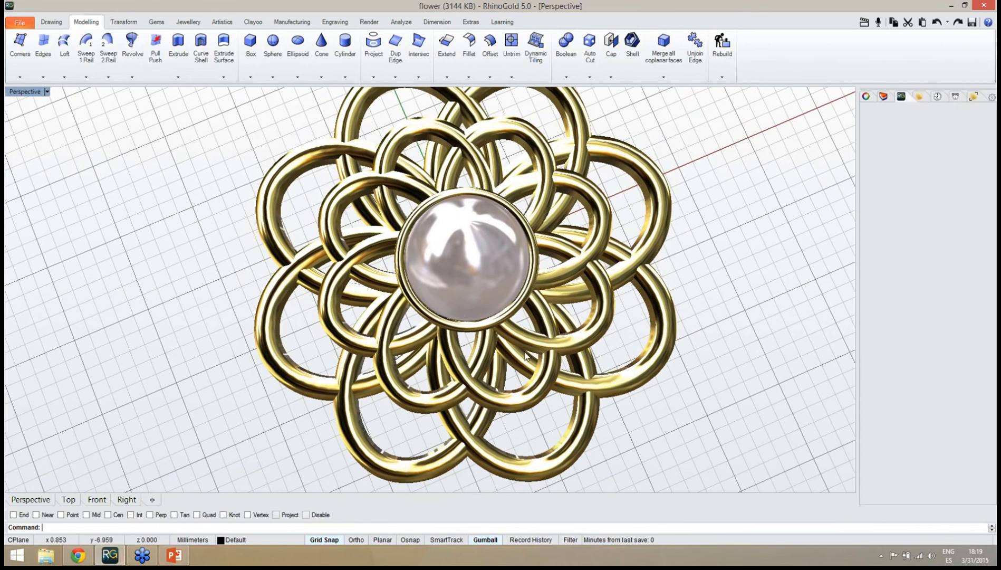
pyautogui.click(529, 410)
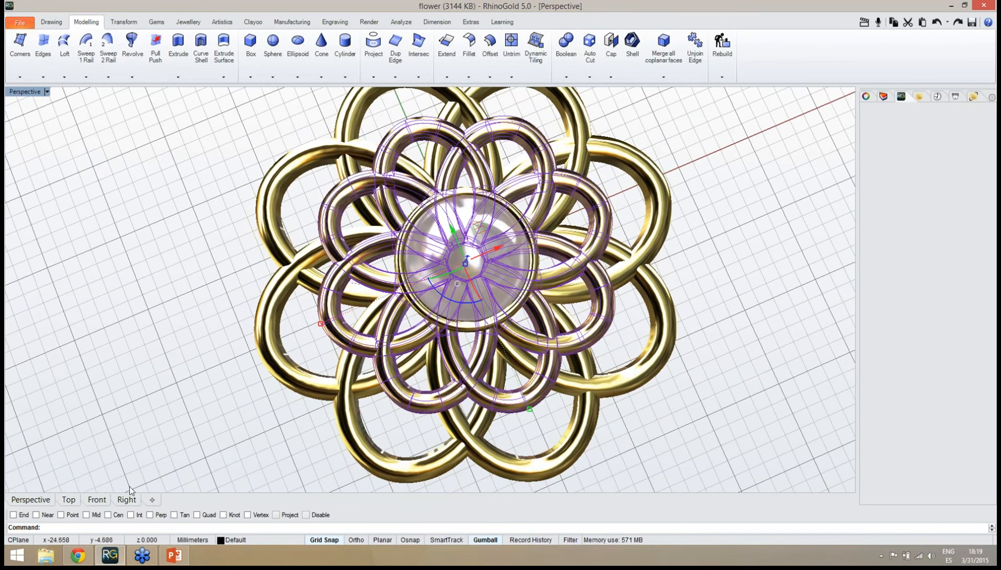
pyautogui.click(77, 499)
pyautogui.moveTo(410, 393); pyautogui.dragTo(437, 386, button='right')
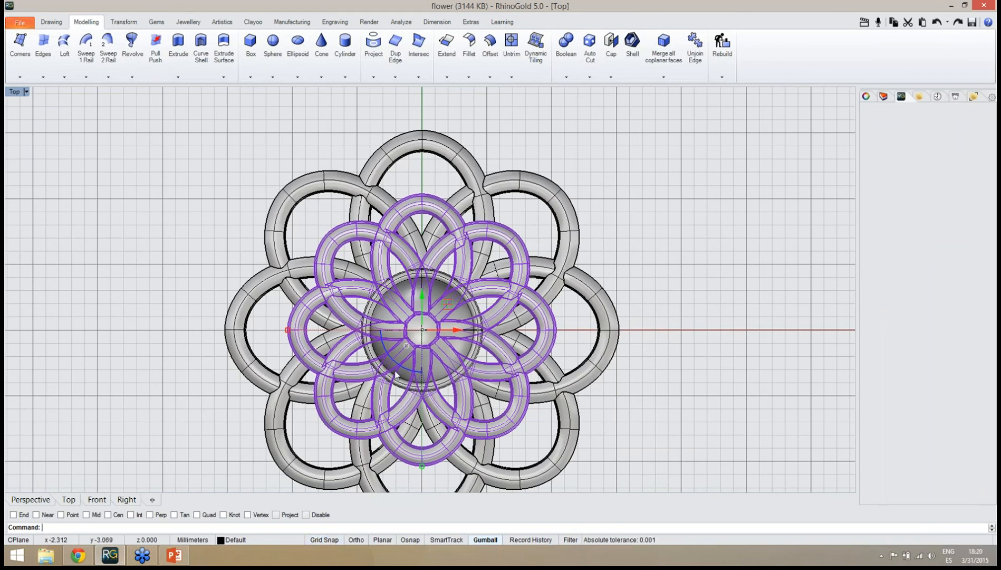
pyautogui.moveTo(408, 368); pyautogui.dragTo(398, 355)
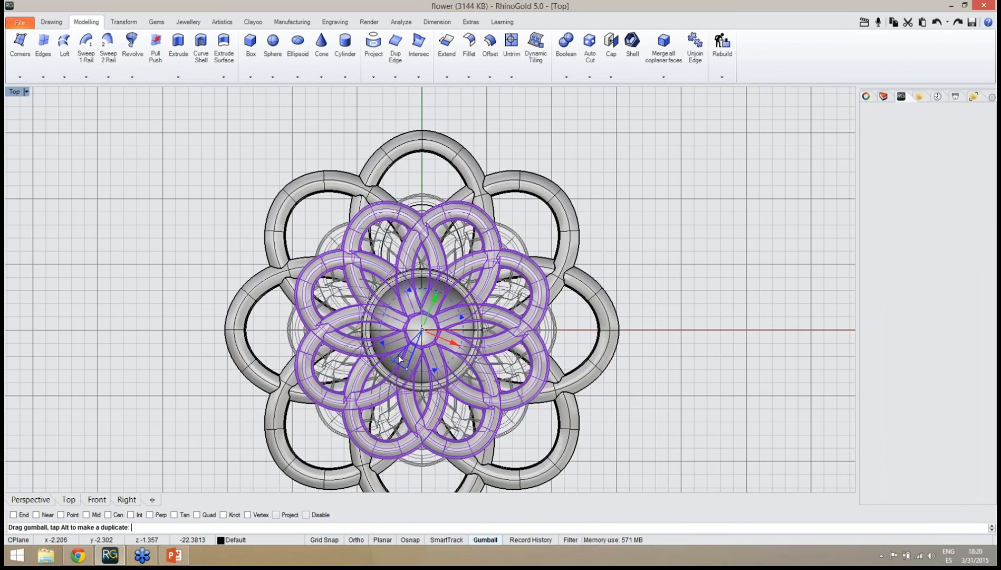
pyautogui.moveTo(398, 355); pyautogui.dragTo(398, 356)
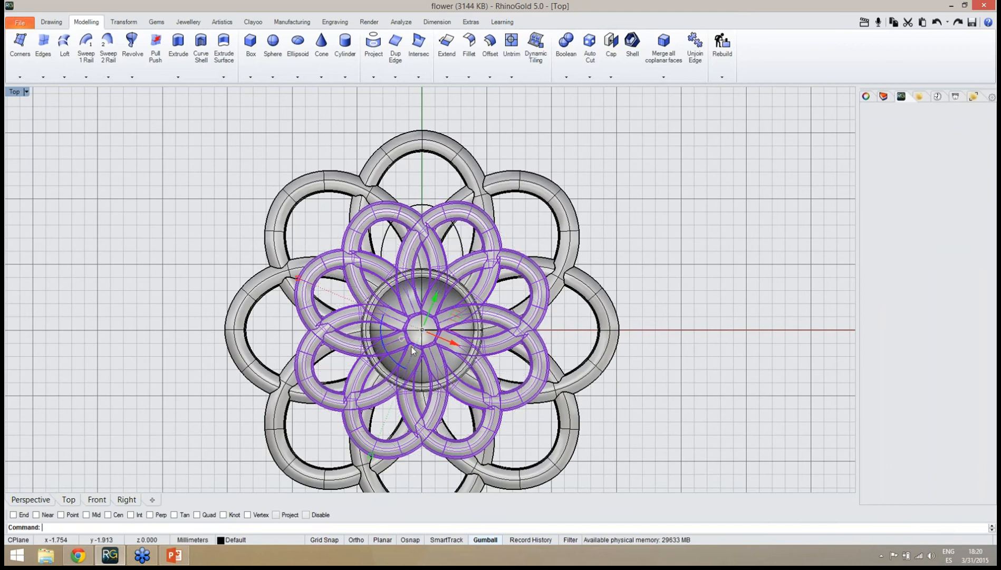
pyautogui.click(508, 143)
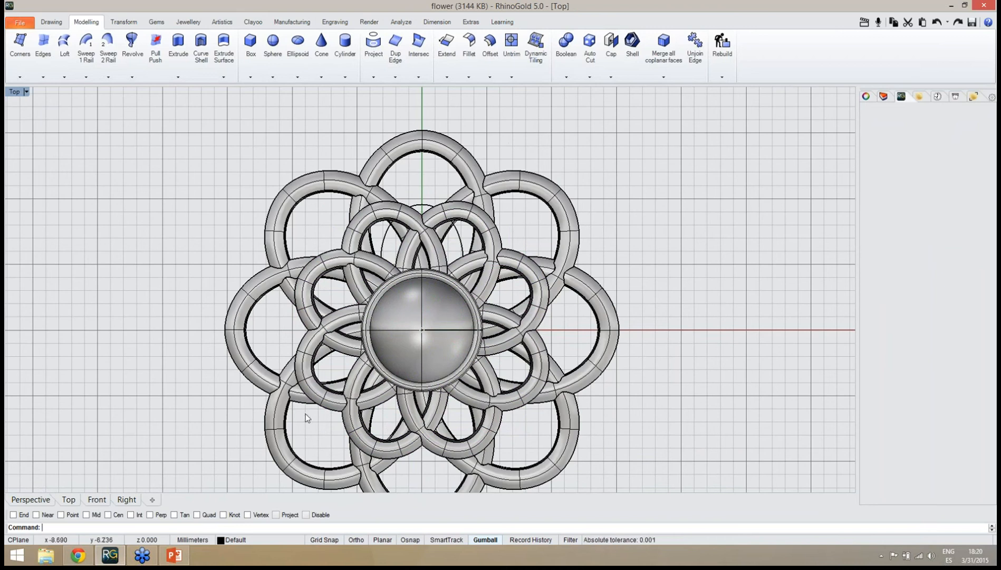
# Step: Examine the rotated inner petal layer in perspective, close up and from a low angle, against the outer petals and calotte
pyautogui.click(48, 500)
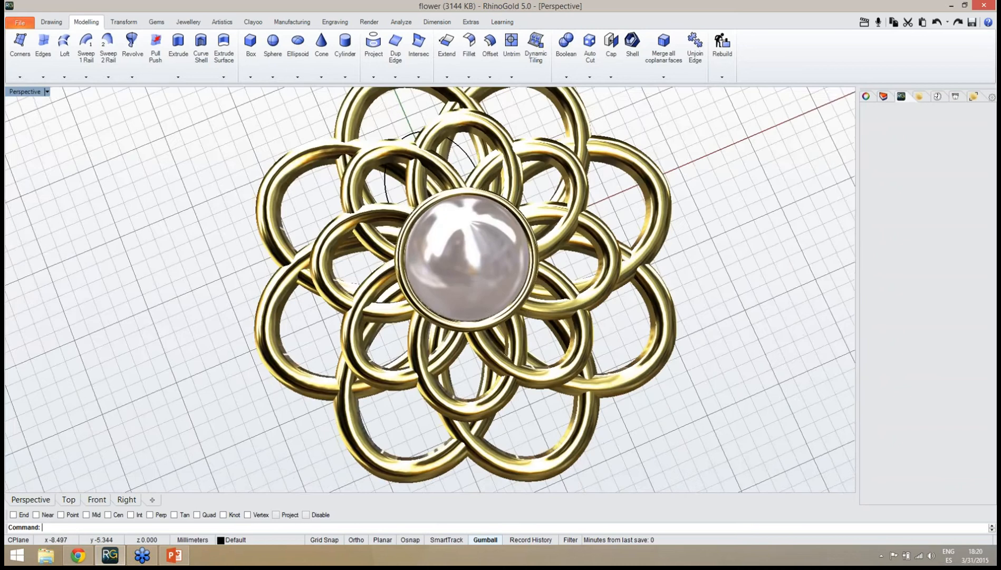
pyautogui.moveTo(442, 432); pyautogui.dragTo(450, 278, button='right')
pyautogui.scroll(-10, 444, 341)
pyautogui.scroll(10, 444, 341)
pyautogui.scroll(4, 427, 284)
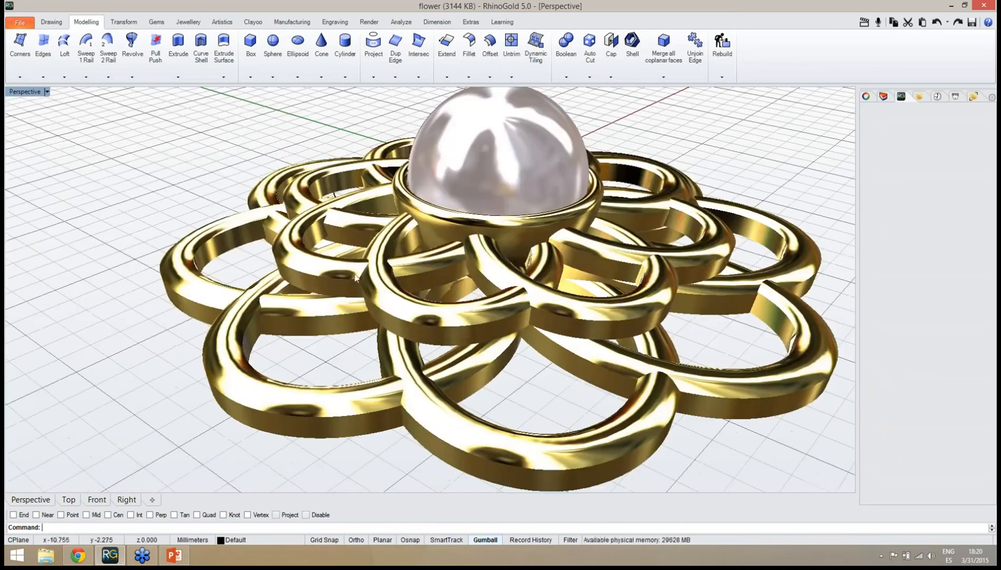
pyautogui.click(350, 298)
pyautogui.moveTo(349, 303); pyautogui.dragTo(309, 333, button='right')
pyautogui.click(321, 388)
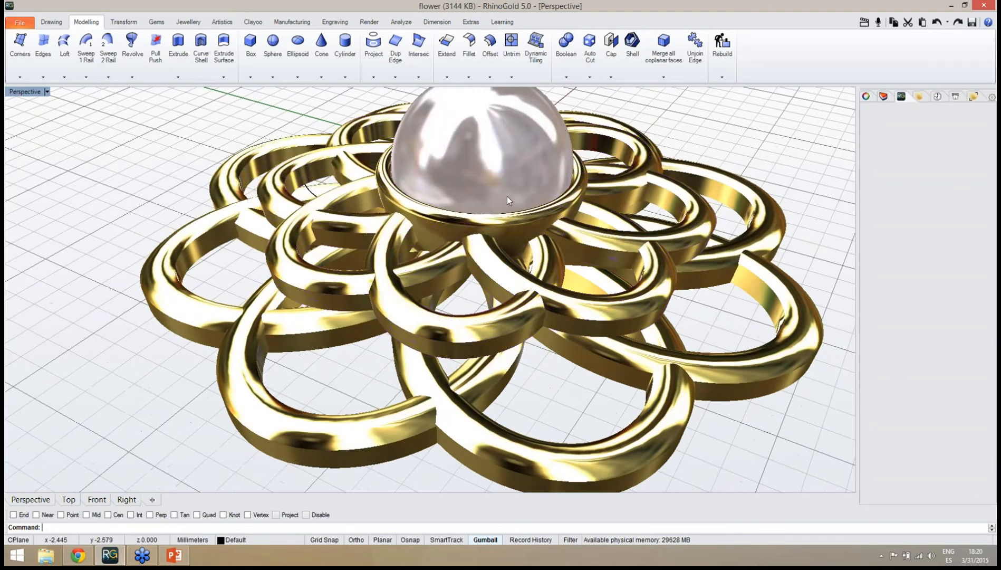
# Step: Hide the pearl to inspect the petal ends inside the calotte, and show it again
pyautogui.click(486, 203)
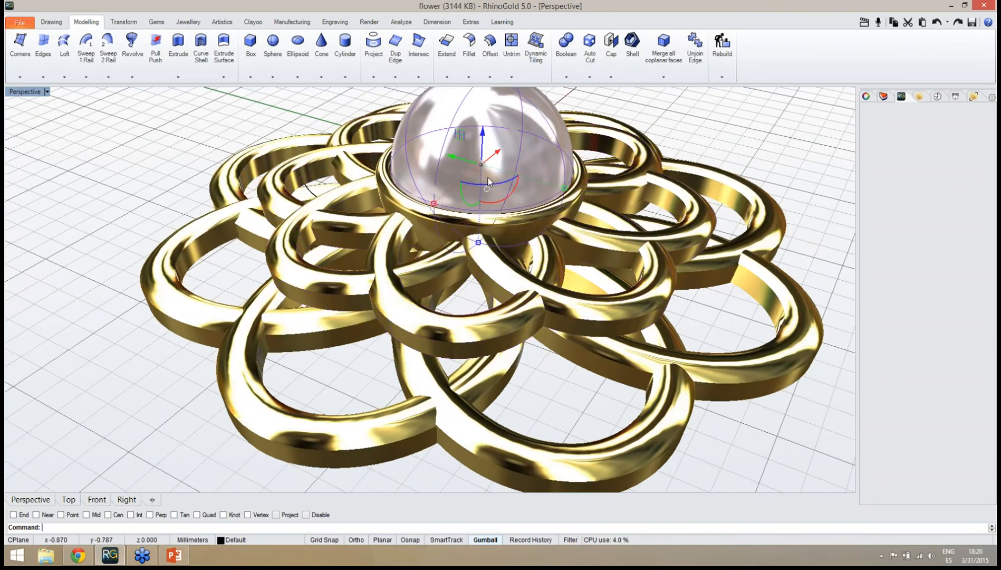
pyautogui.click(774, 108)
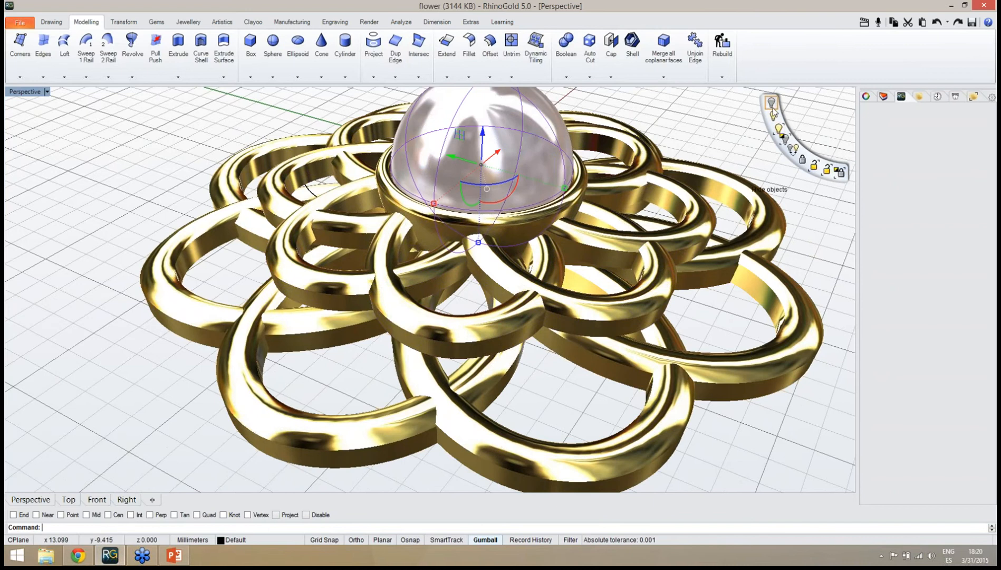
pyautogui.click(773, 108)
pyautogui.moveTo(575, 216); pyautogui.dragTo(519, 244, button='right')
pyautogui.scroll(-6, 504, 268)
pyautogui.scroll(10, 528, 257)
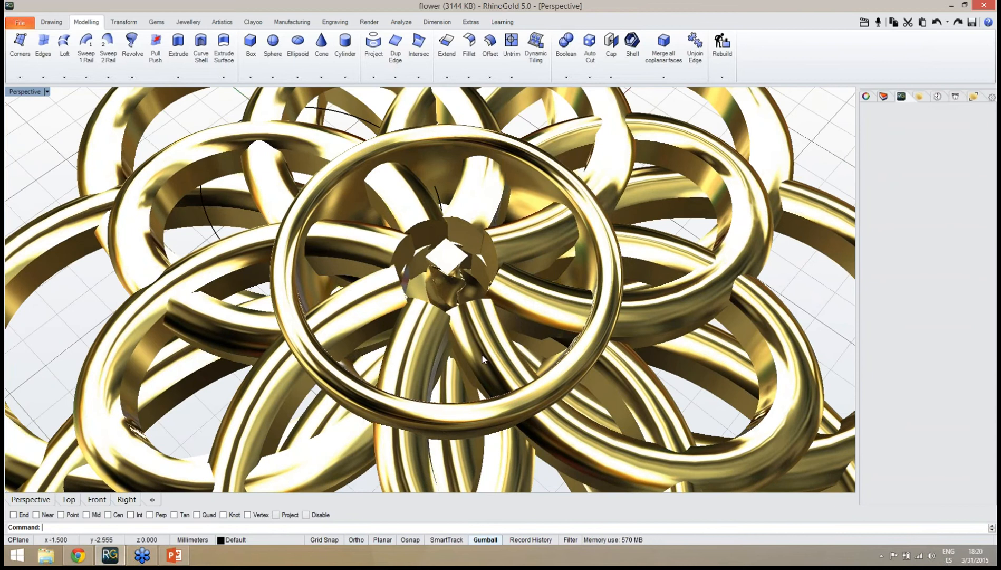
pyautogui.scroll(-8, 432, 286)
pyautogui.moveTo(431, 286); pyautogui.dragTo(433, 271, button='right')
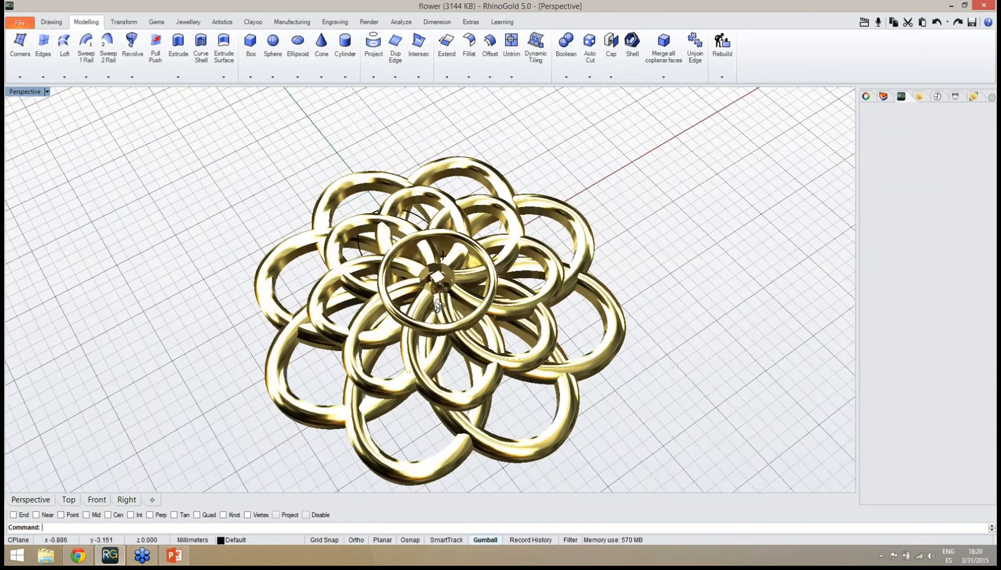
pyautogui.middleClick(809, 182)
pyautogui.click(778, 122)
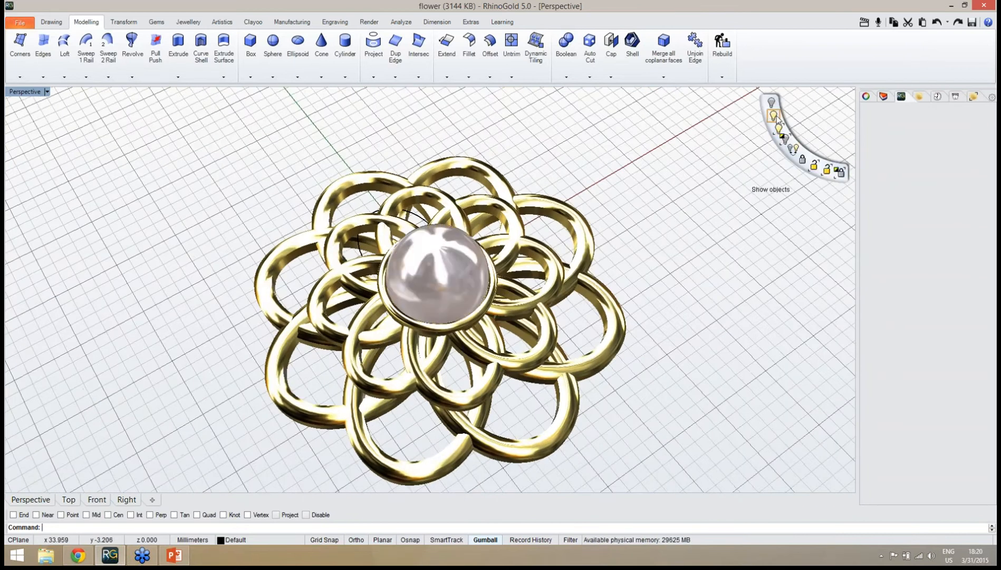
# Step: Draw a sphere of about 4.33 mm radius in the Top view, snapped to the origin at the pearl's centre and reaching the calotte wall
pyautogui.moveTo(622, 376); pyautogui.dragTo(636, 376, button='right')
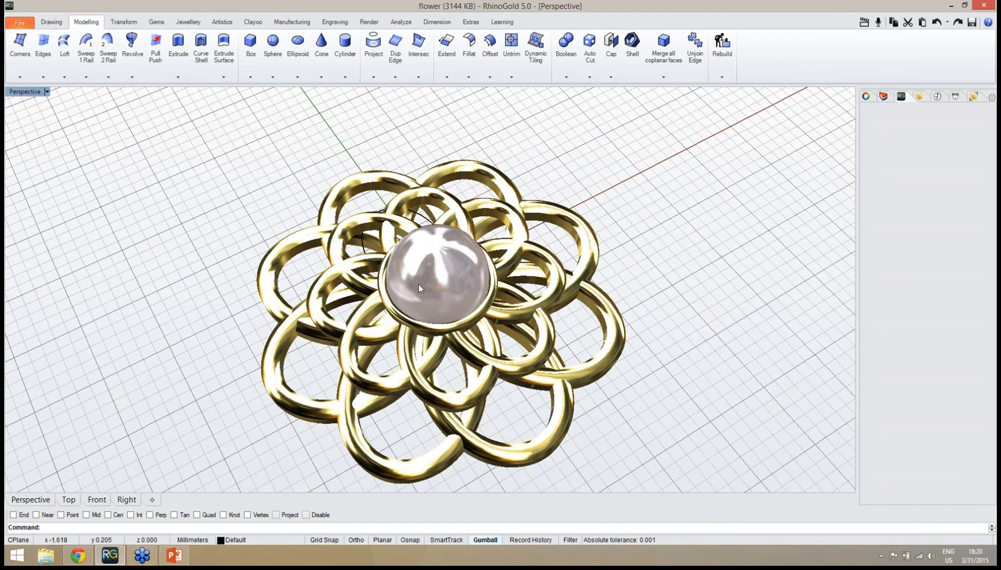
pyautogui.click(278, 67)
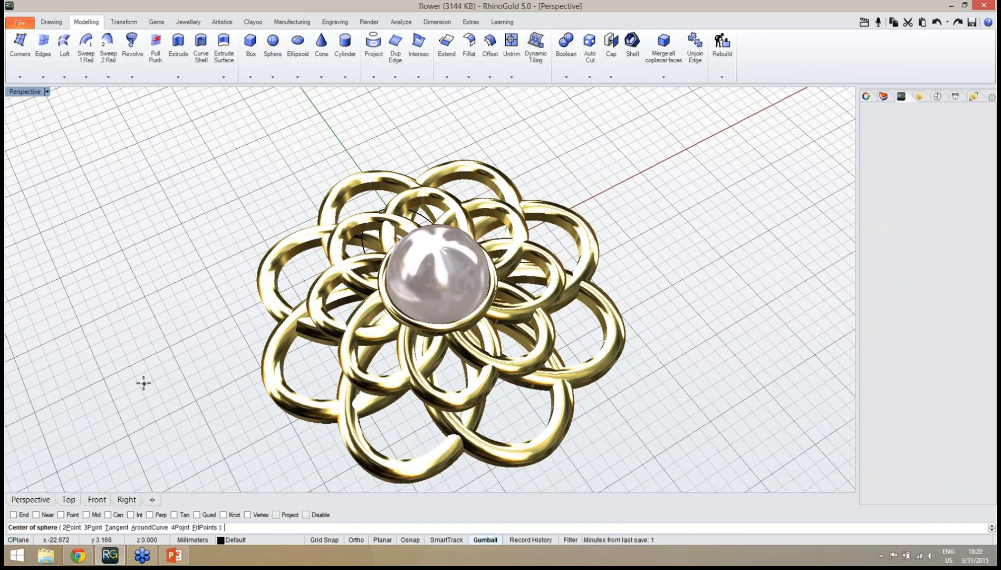
pyautogui.moveTo(334, 439); pyautogui.dragTo(332, 418, button='right')
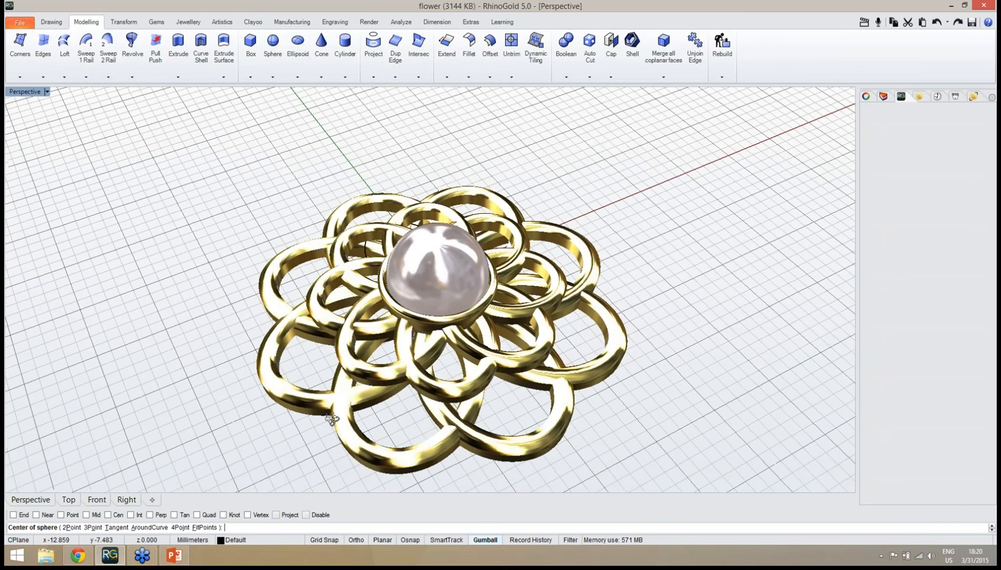
pyautogui.scroll(5, 446, 380)
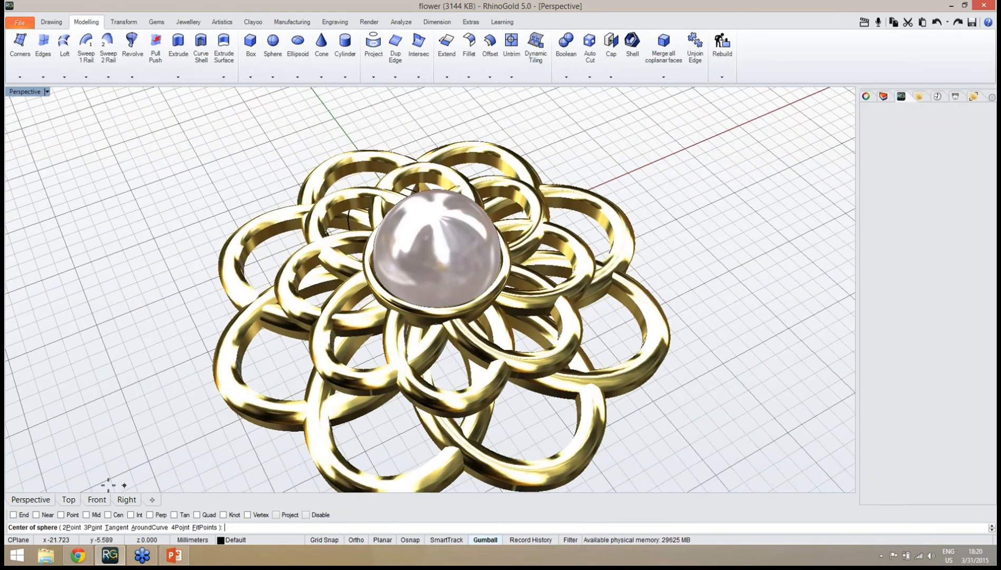
pyautogui.click(68, 500)
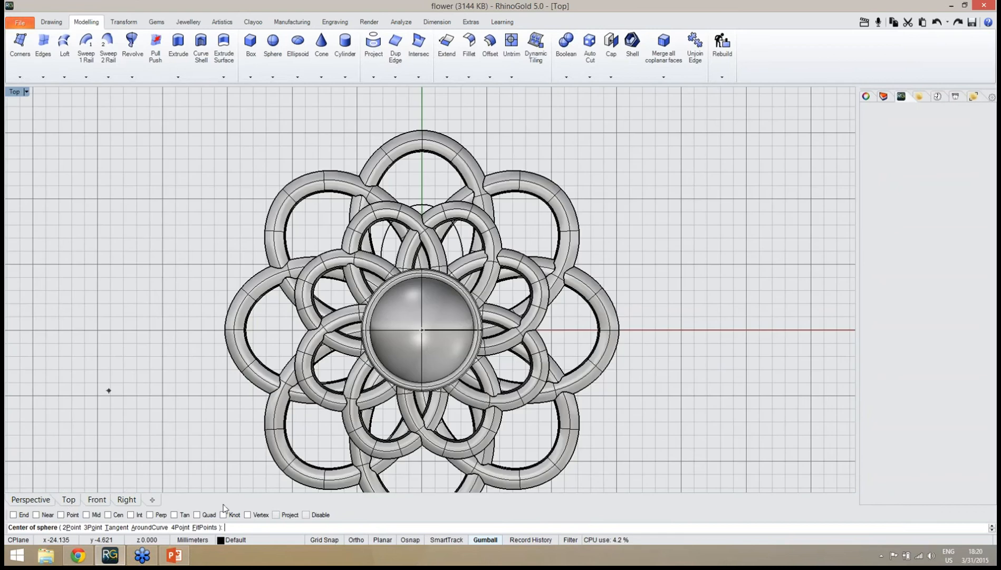
pyautogui.click(324, 540)
pyautogui.click(423, 330)
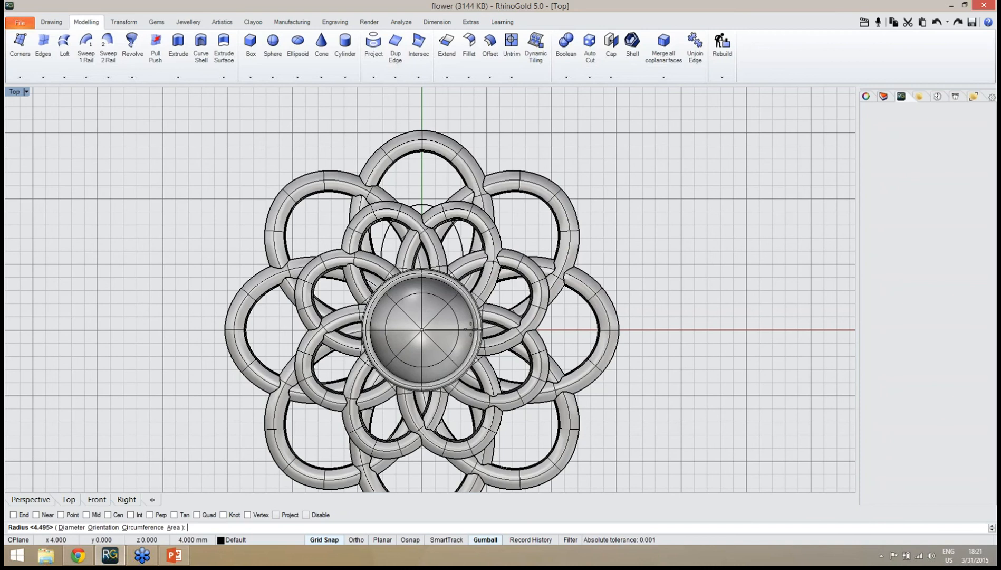
pyautogui.click(324, 540)
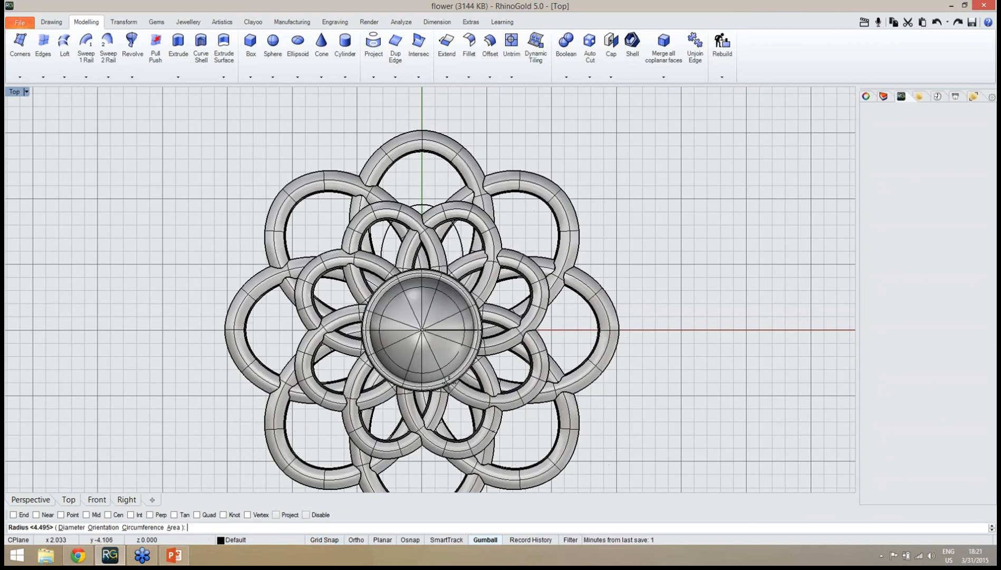
pyautogui.scroll(5, 477, 330)
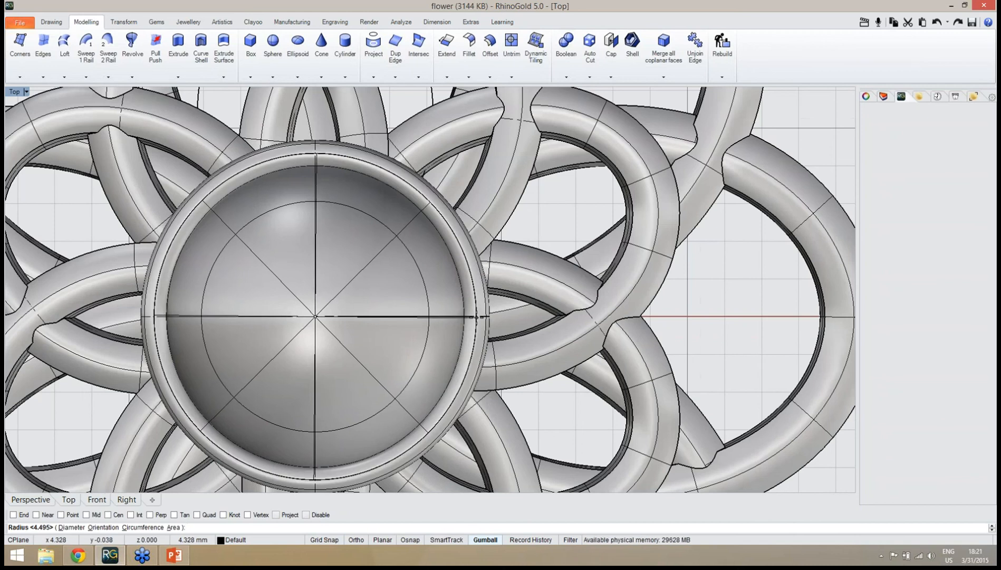
pyautogui.click(477, 318)
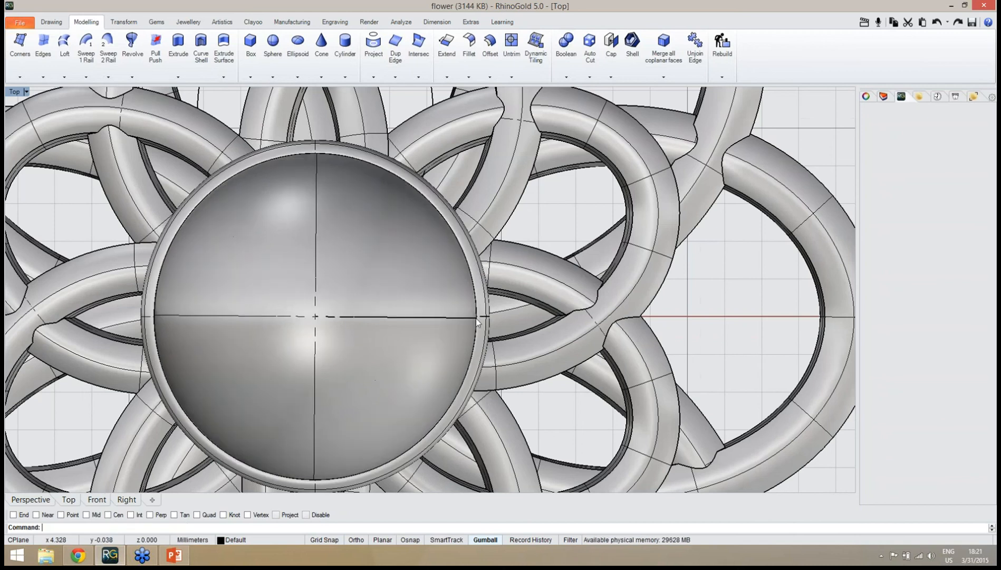
# Step: Subtract the new sphere from the joined inner petal layer with a Boolean difference
pyautogui.click(43, 503)
pyautogui.moveTo(377, 393); pyautogui.dragTo(445, 382, button='right')
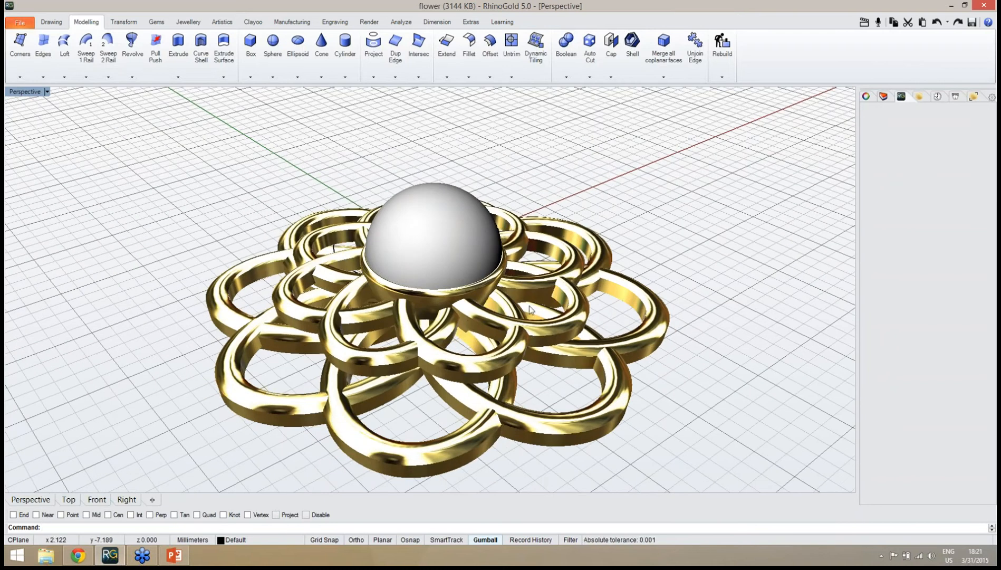
pyautogui.moveTo(520, 330); pyautogui.dragTo(594, 192, button='right')
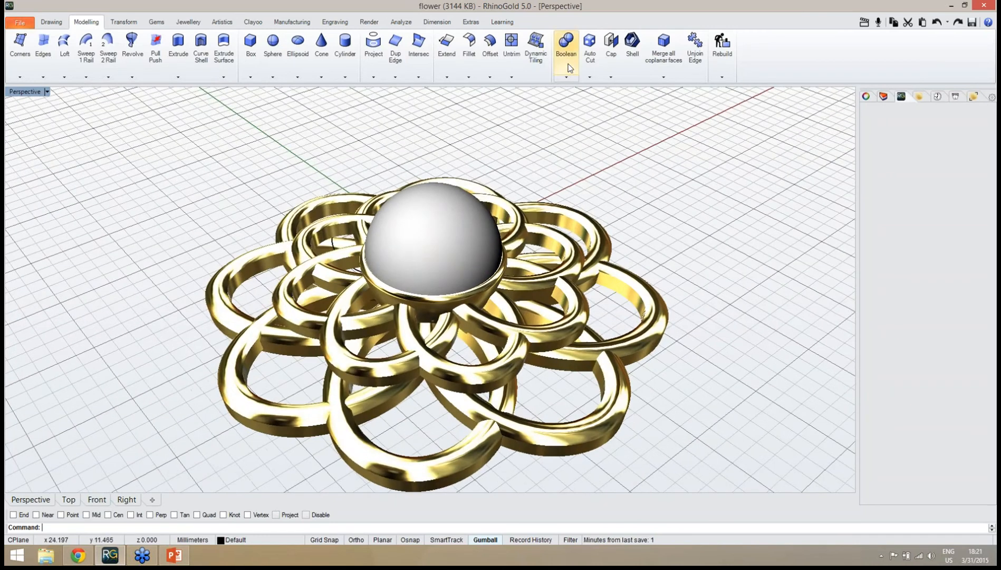
pyautogui.click(566, 45)
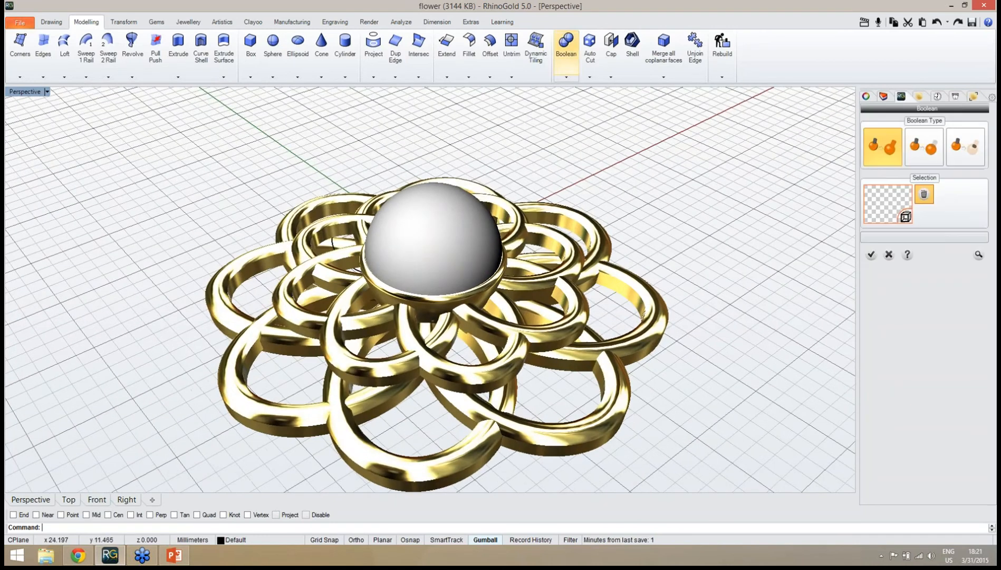
pyautogui.click(924, 148)
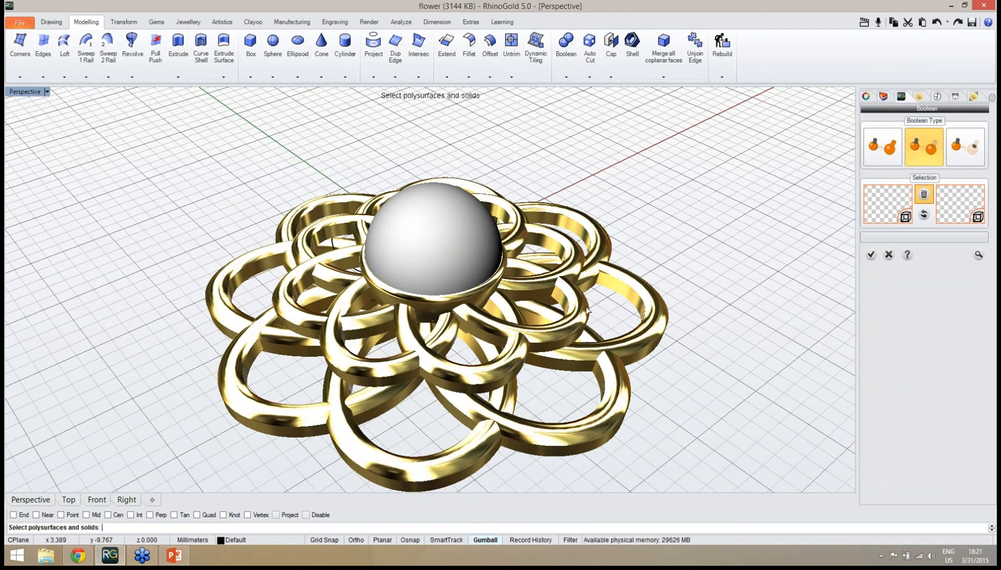
pyautogui.click(587, 312)
pyautogui.rightClick(675, 285)
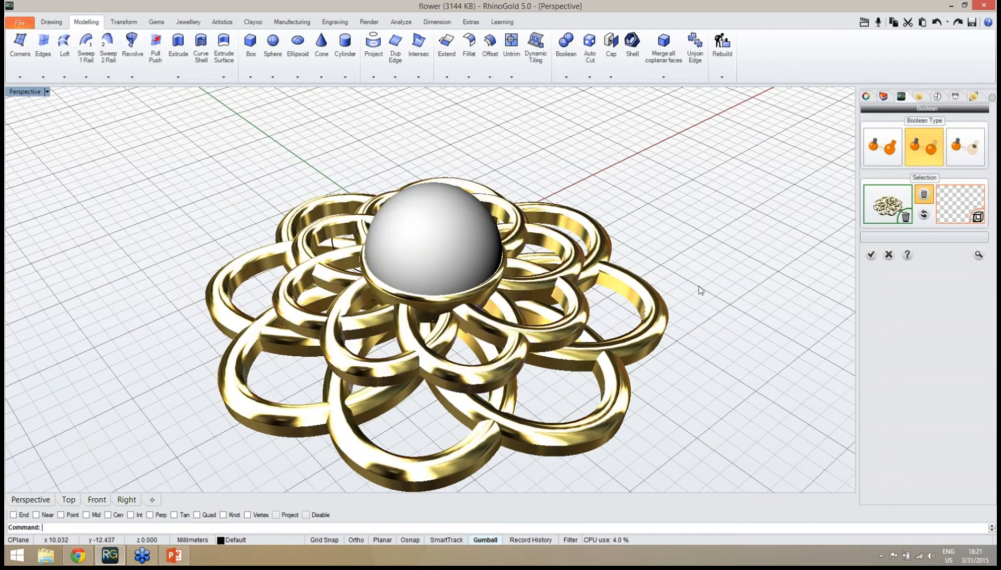
pyautogui.click(961, 207)
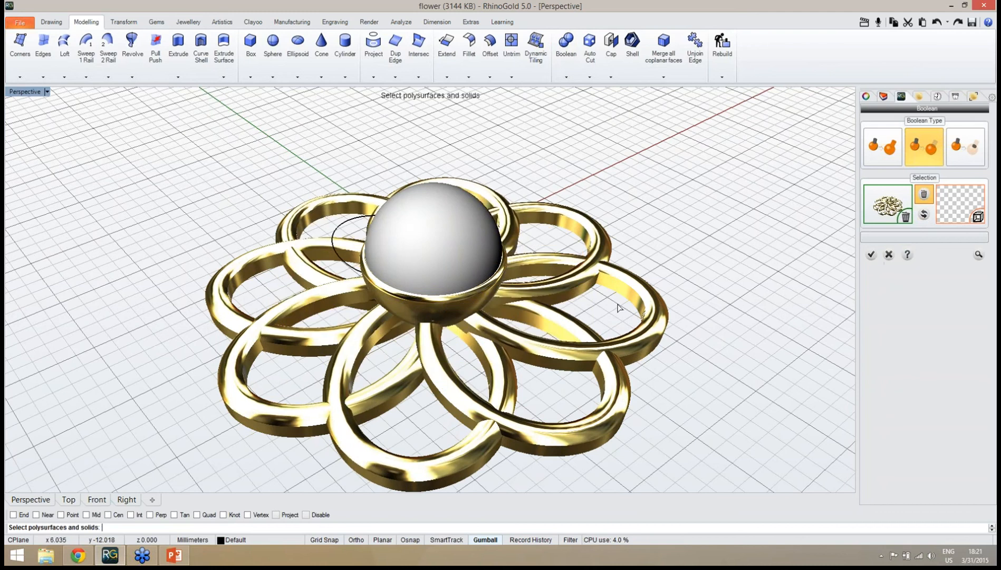
pyautogui.click(465, 225)
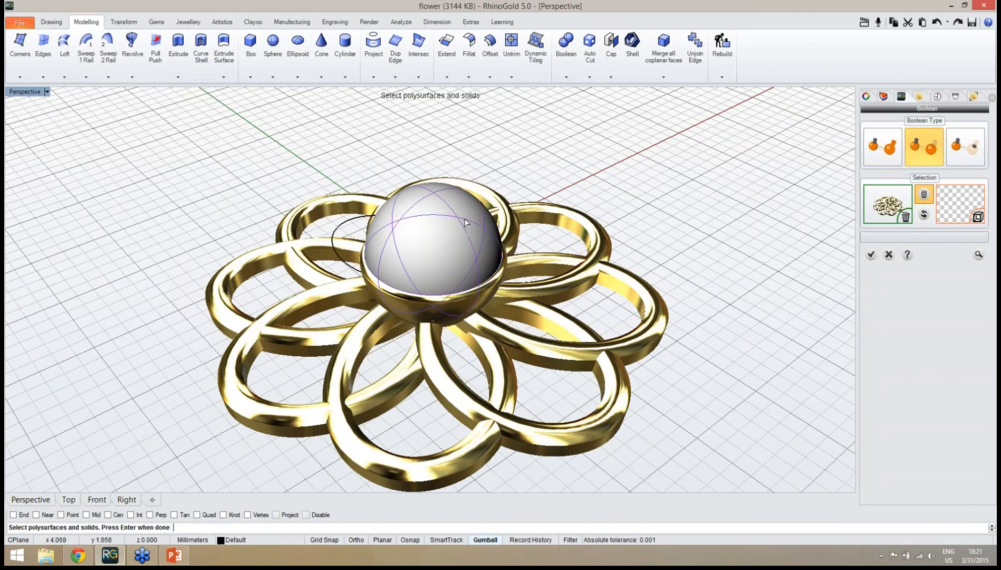
pyautogui.rightClick(642, 204)
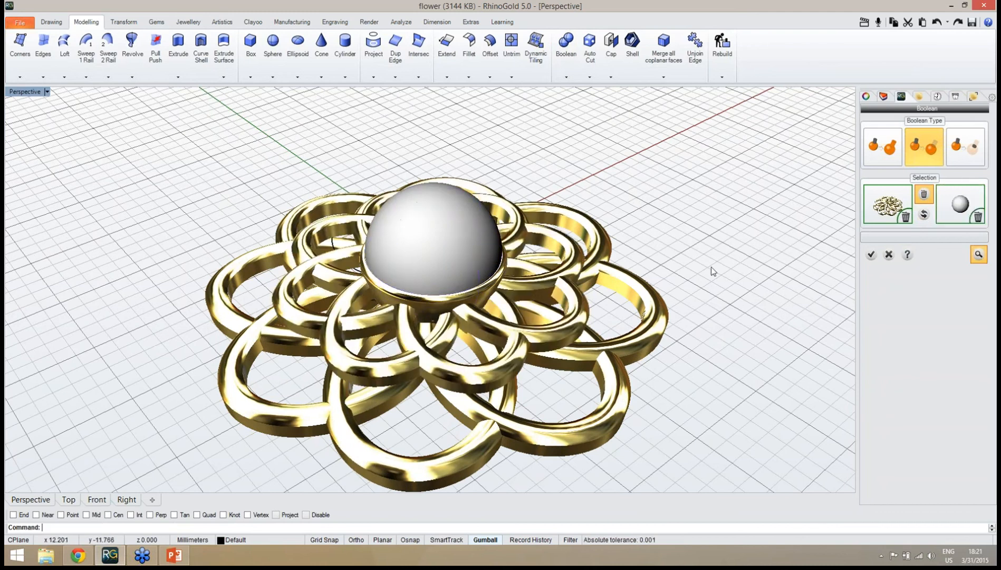
pyautogui.click(978, 256)
pyautogui.moveTo(743, 338); pyautogui.dragTo(691, 337, button='right')
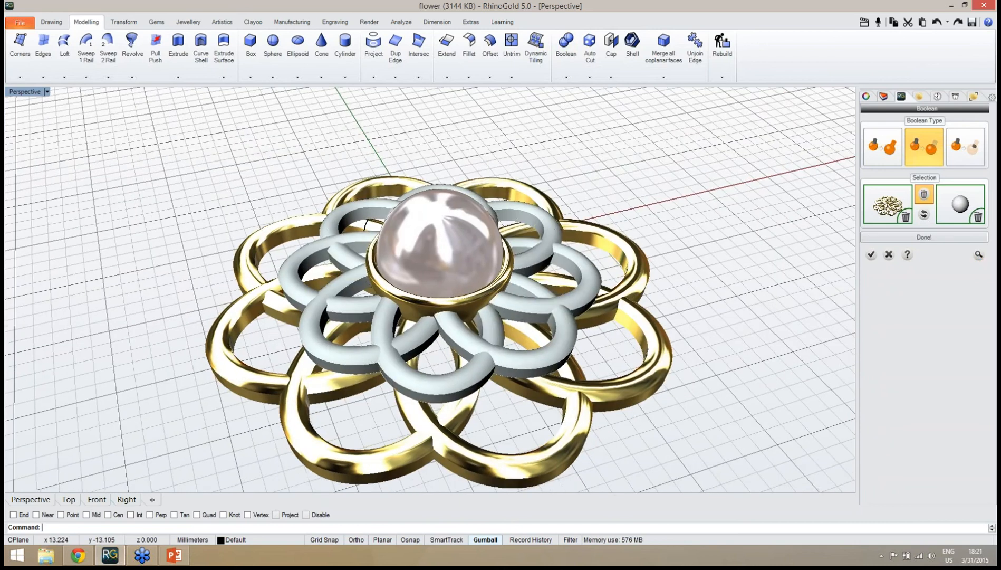
pyautogui.click(872, 255)
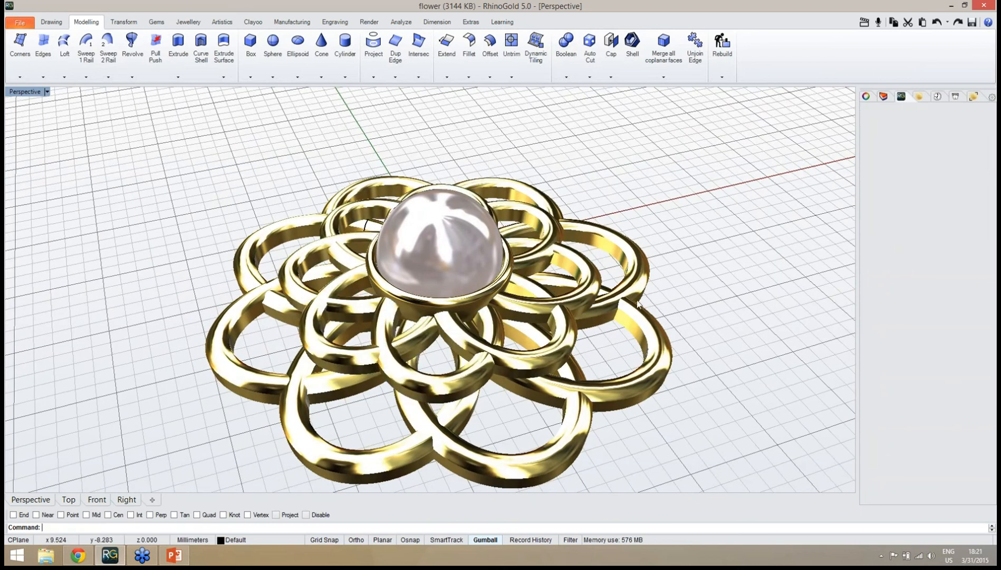
# Step: Examine the trimmed inner petal ends around the calotte, close up and from several angles in perspective
pyautogui.click(589, 298)
pyautogui.scroll(6, 463, 375)
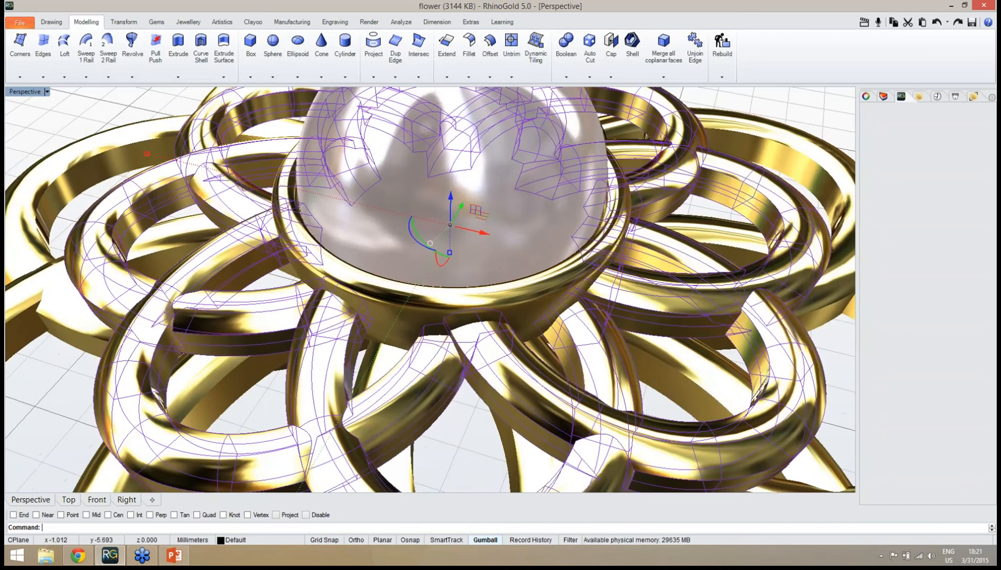
pyautogui.moveTo(338, 348); pyautogui.dragTo(396, 301, button='right')
pyautogui.scroll(-6, 395, 299)
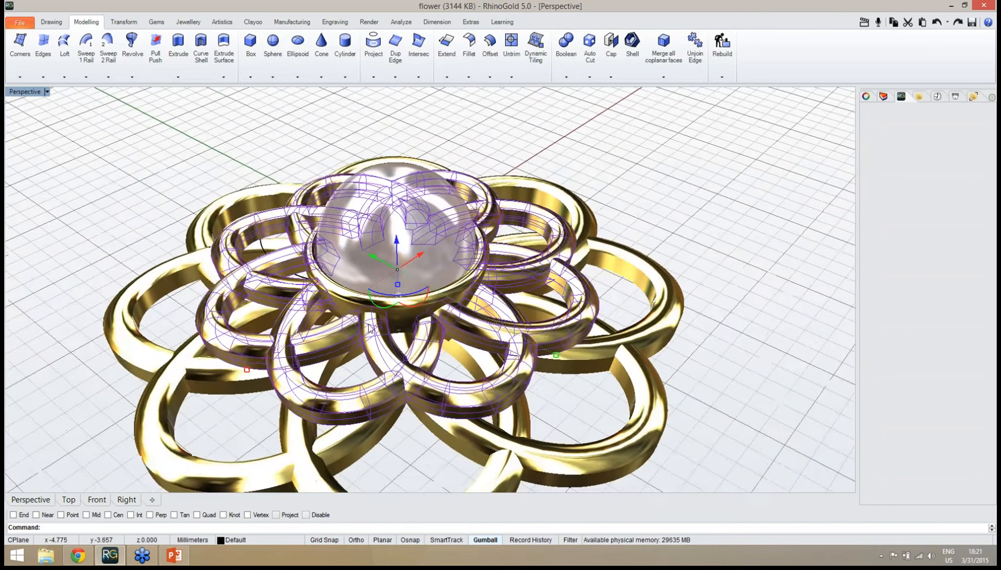
pyautogui.moveTo(517, 233); pyautogui.dragTo(723, 213, button='right')
pyautogui.click(656, 211)
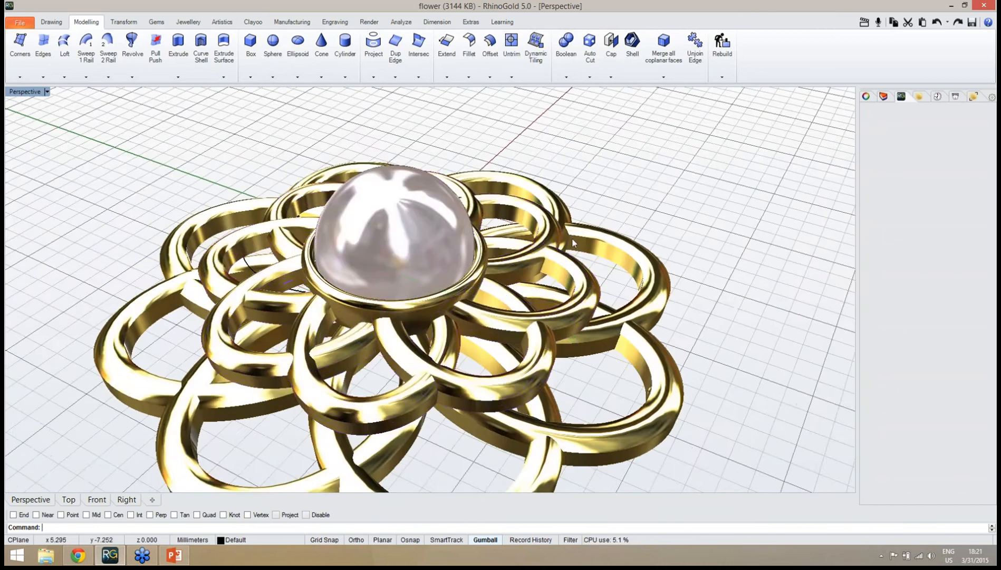
pyautogui.scroll(-6, 572, 237)
pyautogui.moveTo(572, 237); pyautogui.dragTo(549, 362, button='right')
pyautogui.scroll(4, 560, 314)
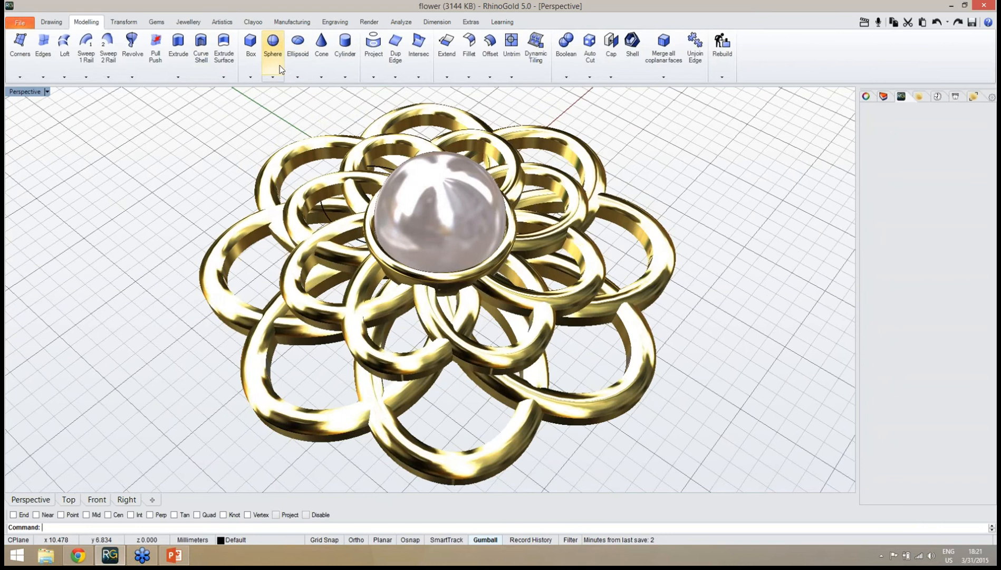
# Step: Draw another sphere of about 4.37 mm radius centred on the origin in the Top view, reaching the calotte wall
pyautogui.click(273, 48)
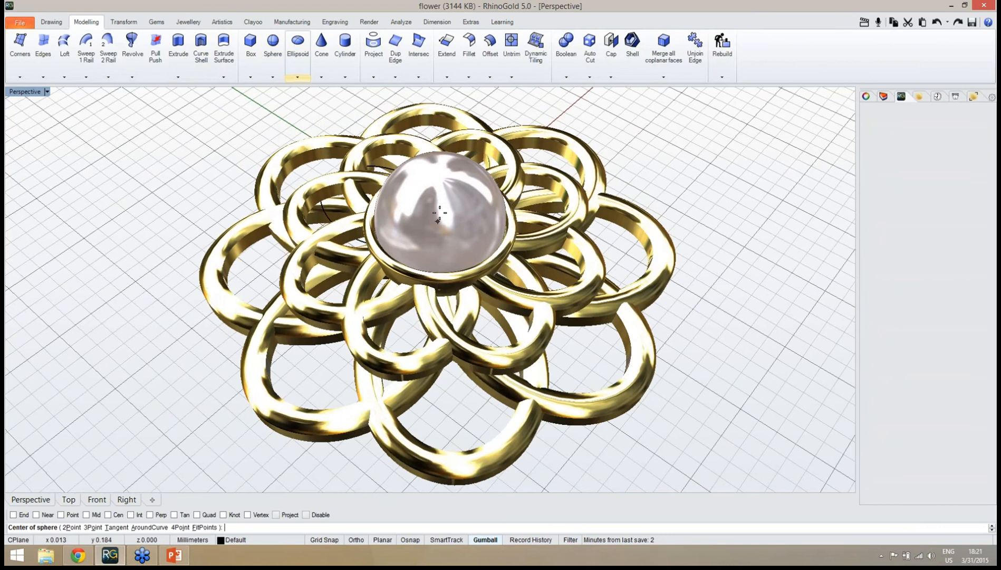
pyautogui.click(68, 500)
pyautogui.scroll(-5, 458, 354)
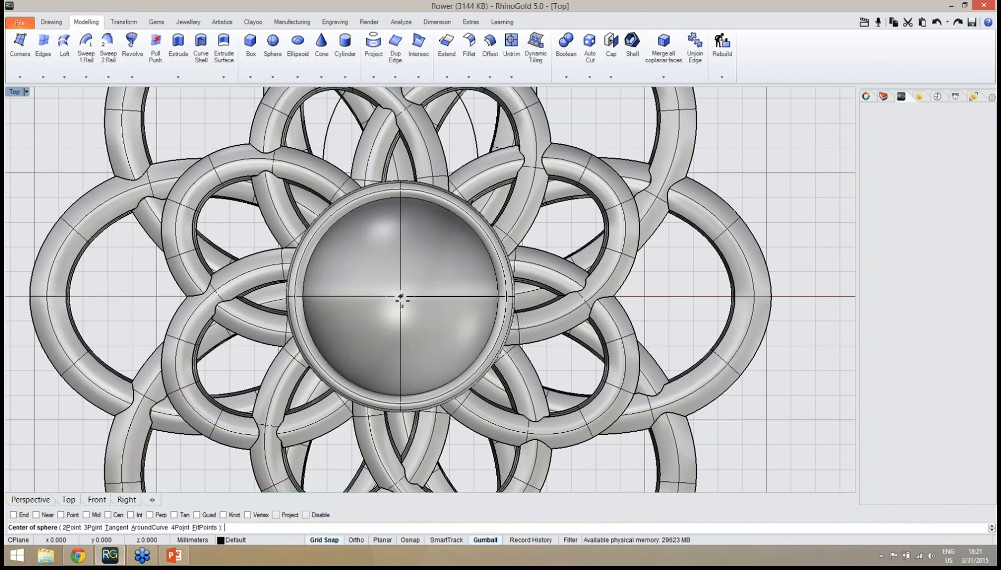
pyautogui.click(401, 297)
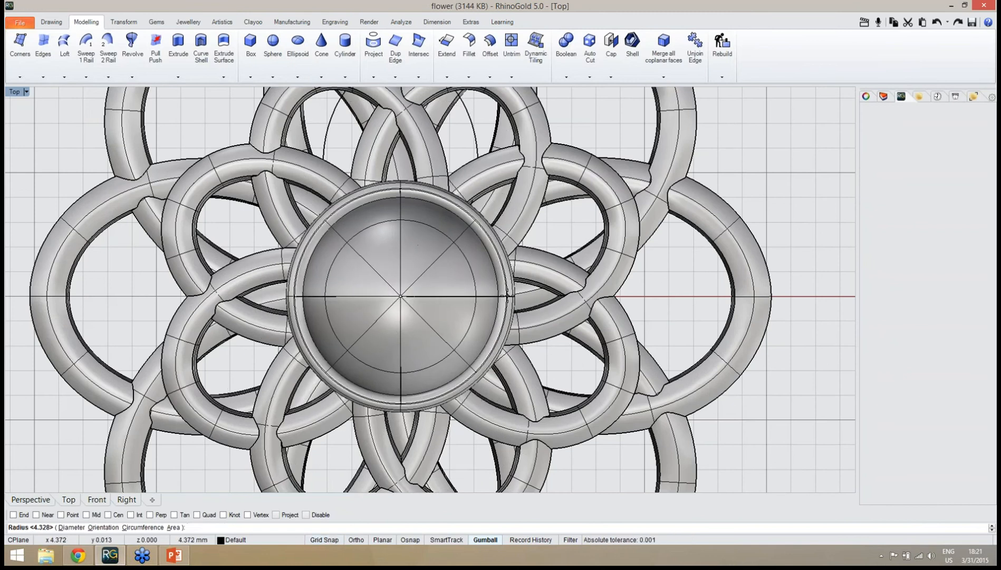
pyautogui.click(508, 296)
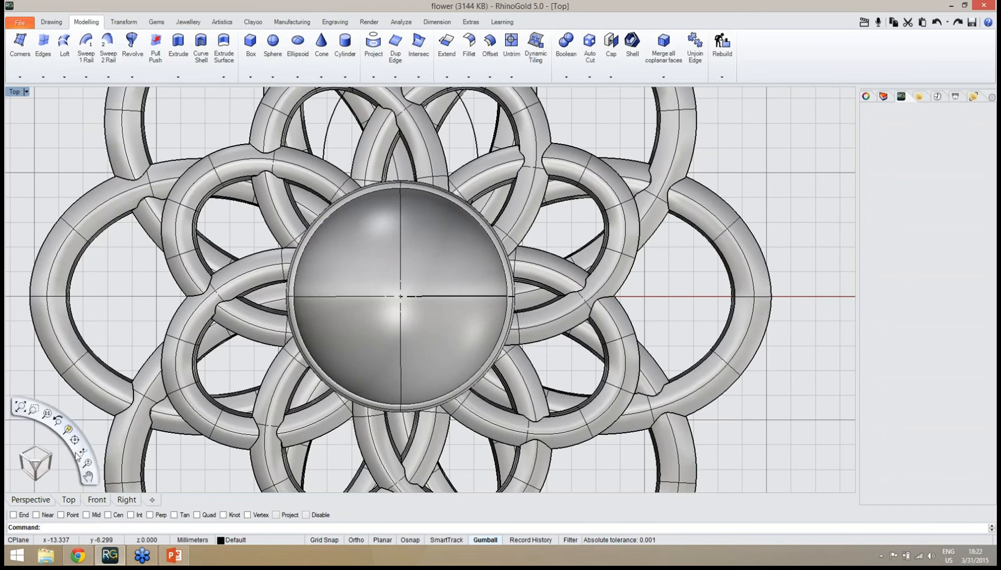
# Step: Subtract the new sphere from the joined outer petal layer with a Boolean difference
pyautogui.click(22, 500)
pyautogui.moveTo(382, 379); pyautogui.dragTo(407, 351, button='right')
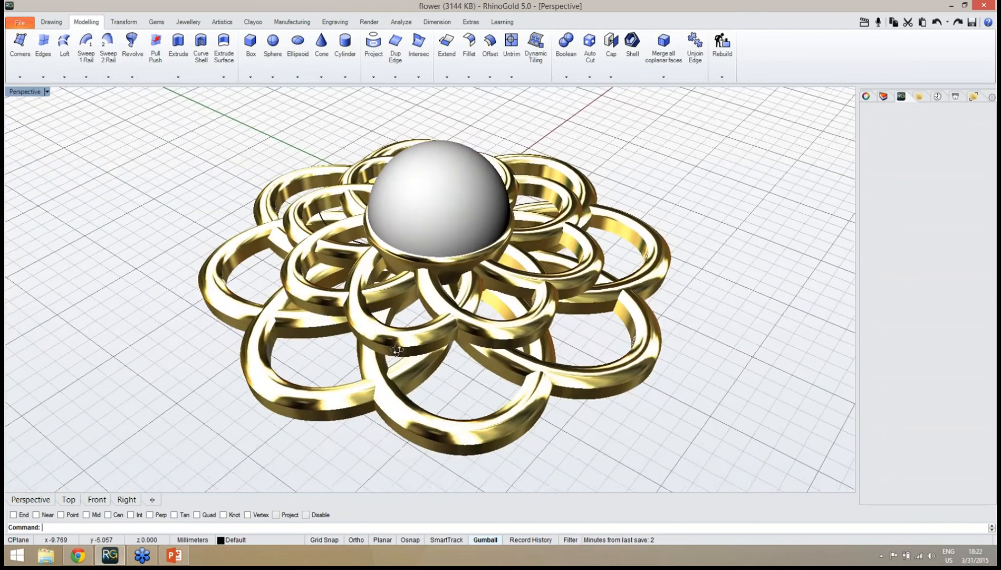
pyautogui.scroll(-2, 407, 352)
pyautogui.scroll(3, 408, 355)
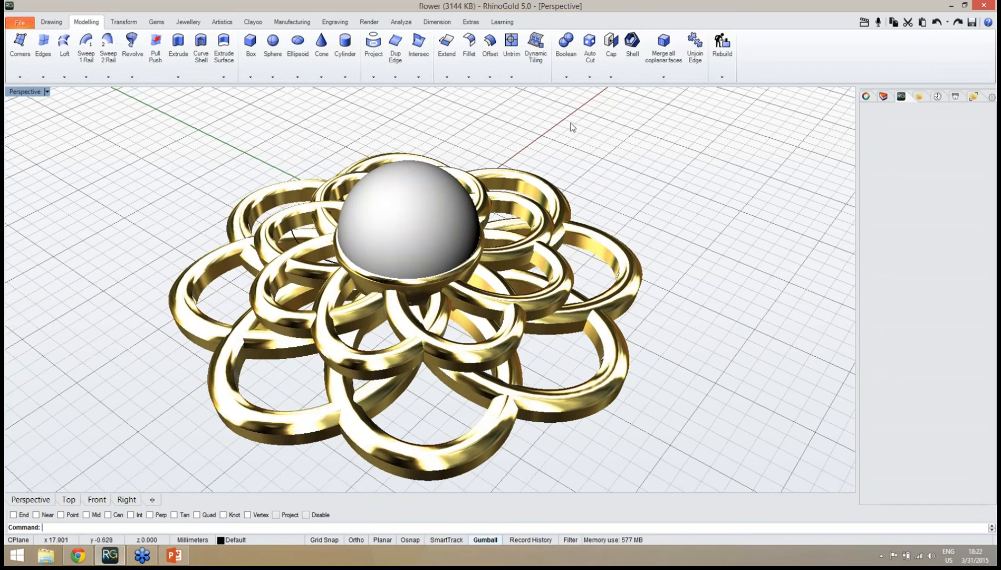
pyautogui.click(566, 42)
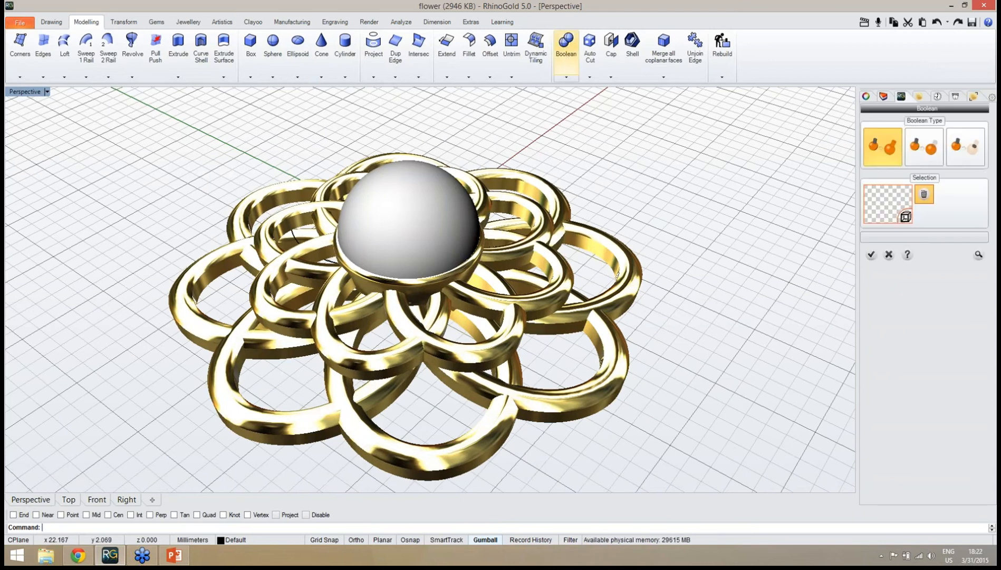
pyautogui.click(918, 156)
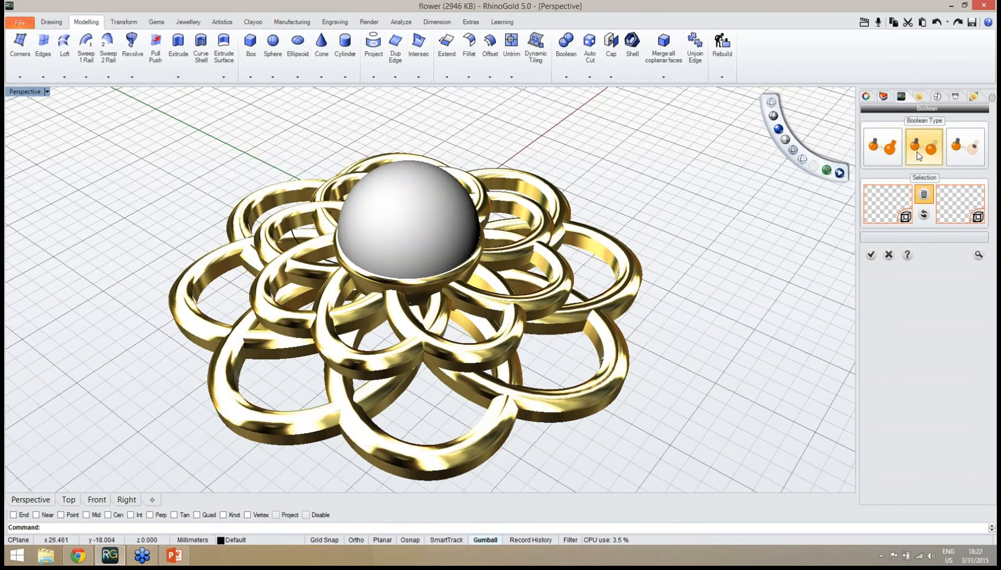
pyautogui.click(896, 200)
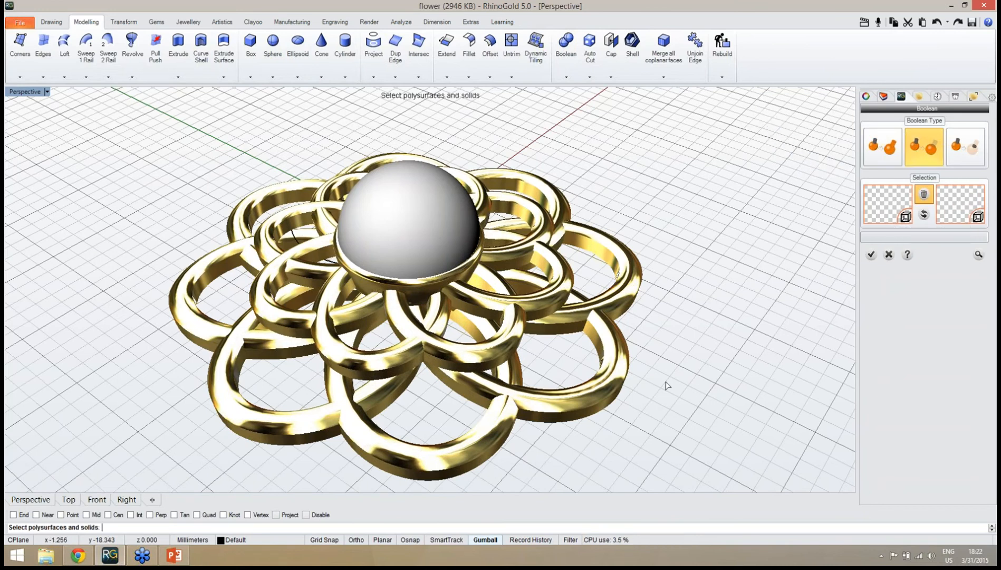
pyautogui.click(609, 383)
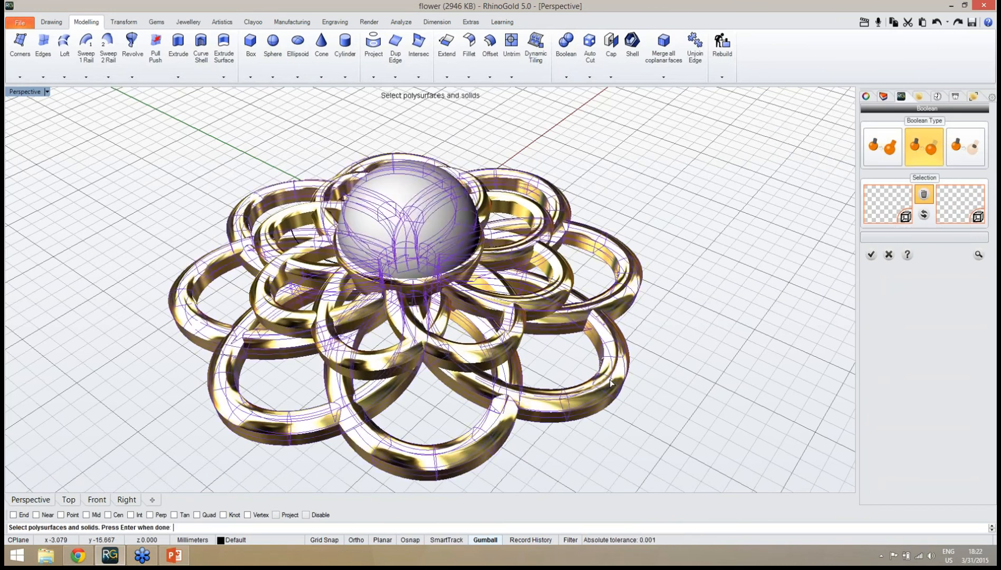
pyautogui.press('Return')
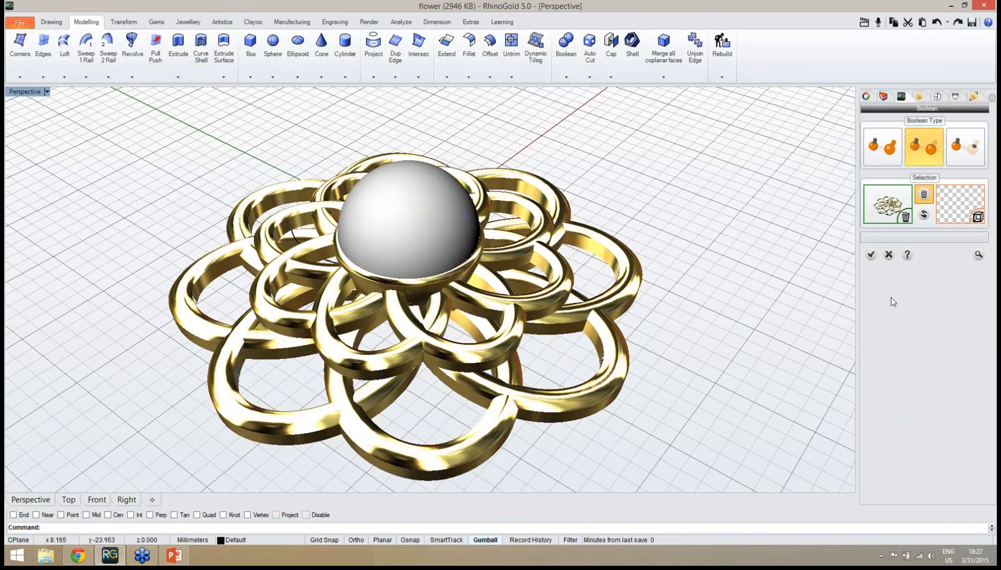
pyautogui.click(954, 215)
pyautogui.click(428, 209)
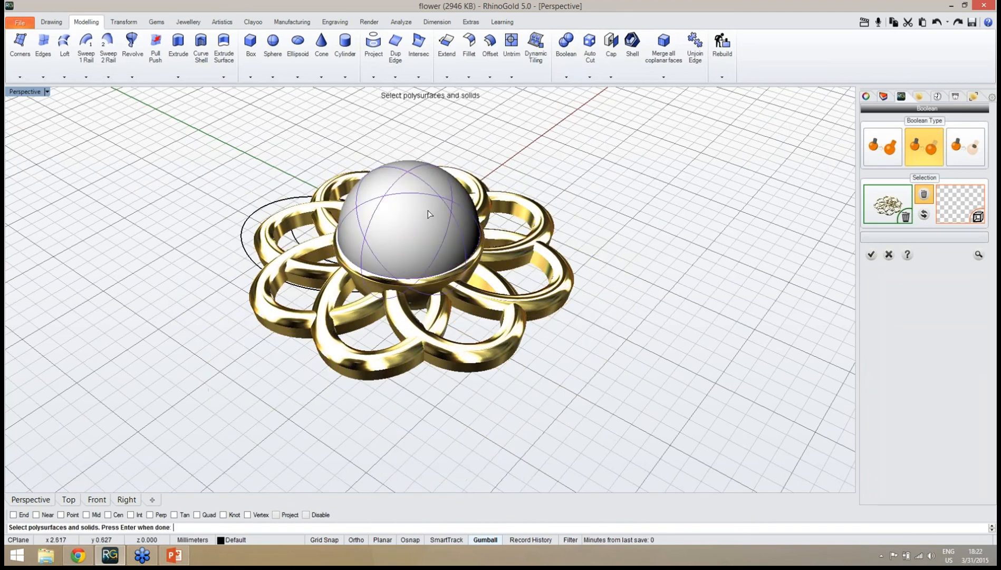
pyautogui.press('Return')
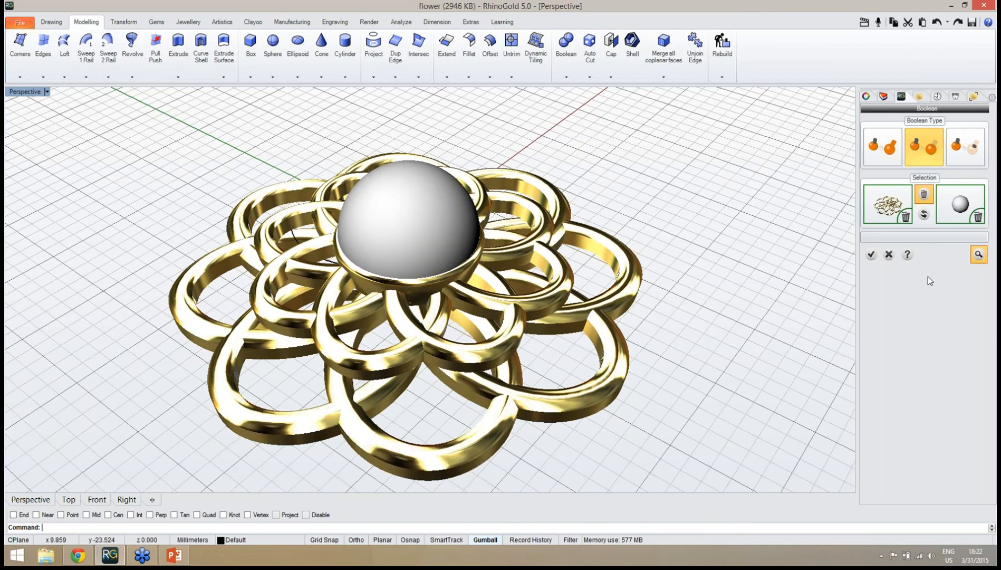
pyautogui.click(973, 256)
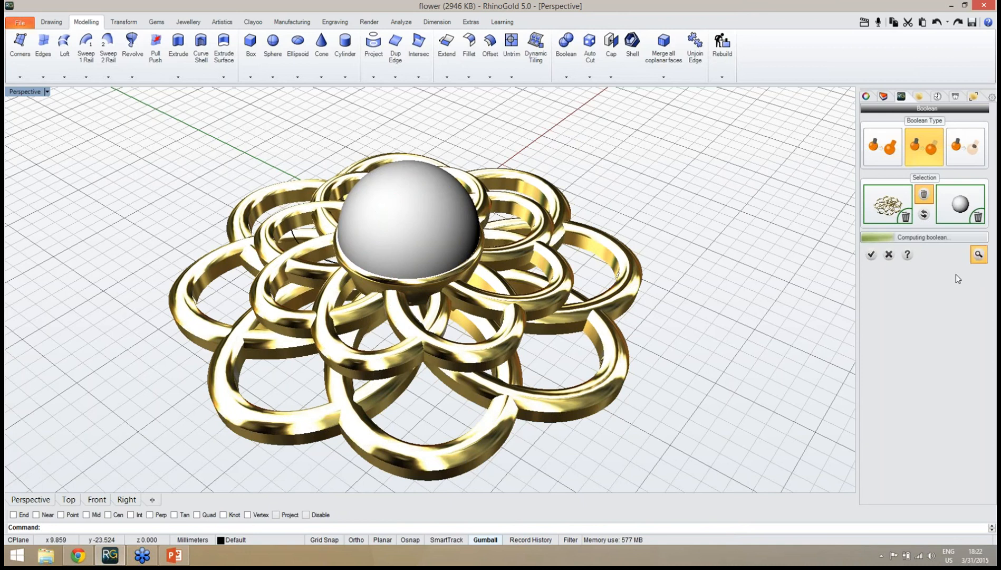
pyautogui.click(870, 256)
# Step: Hide the pearl to expose the calotte and the trimmed petal ends
pyautogui.moveTo(705, 283); pyautogui.dragTo(516, 258, button='right')
pyautogui.click(443, 250)
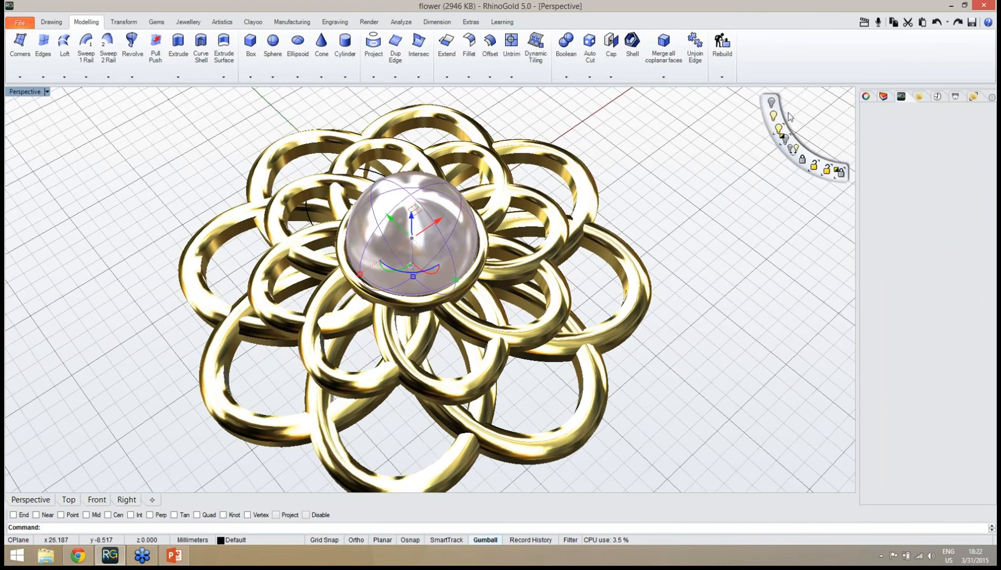
pyautogui.click(776, 109)
pyautogui.moveTo(706, 193); pyautogui.dragTo(534, 214, button='right')
# Step: Move all construction curves to a new layer named "curves" and turn that layer off
pyautogui.middleClick(502, 220)
pyautogui.click(547, 192)
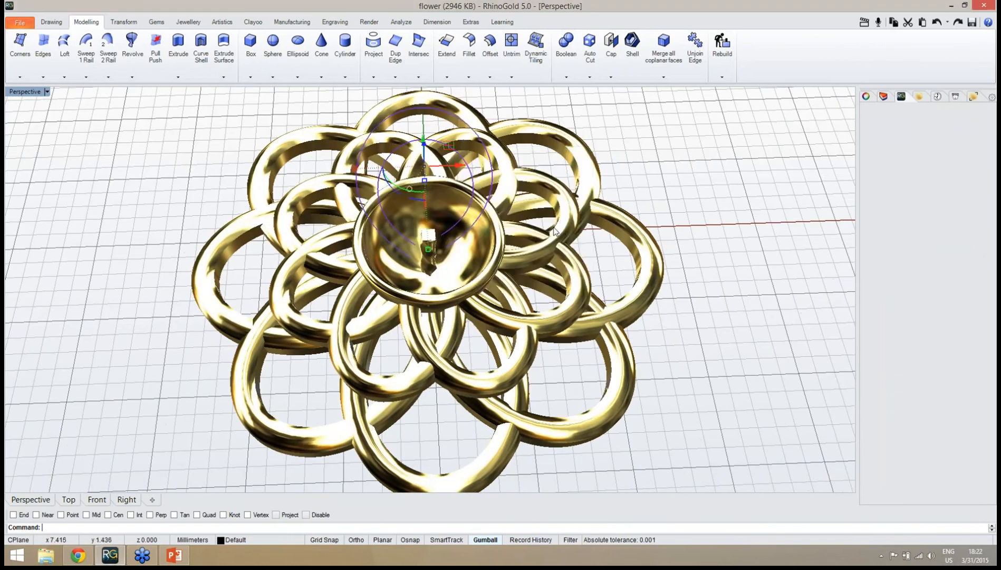
pyautogui.click(885, 97)
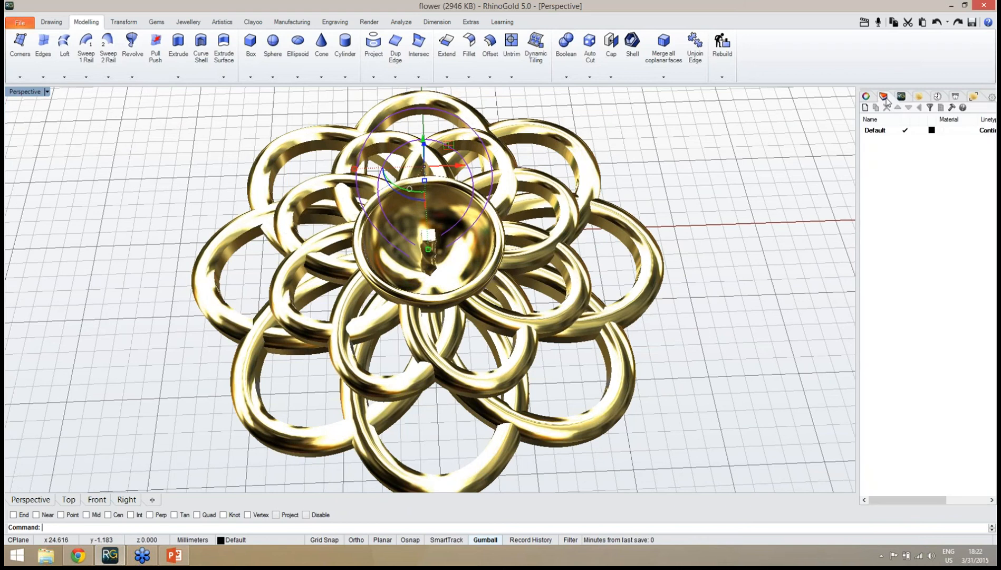
pyautogui.click(865, 107)
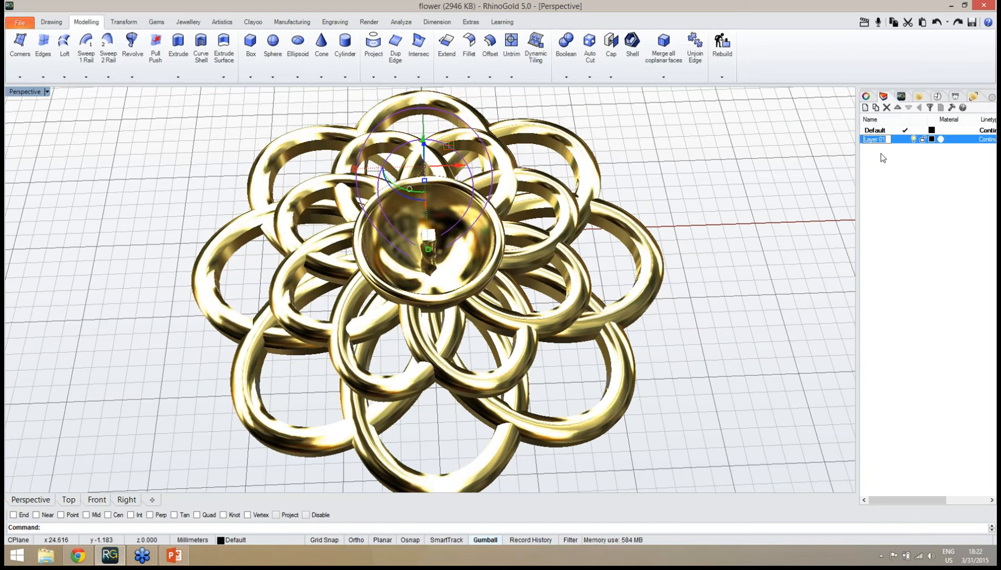
pyautogui.write('curves')
pyautogui.rightClick(899, 139)
pyautogui.click(907, 321)
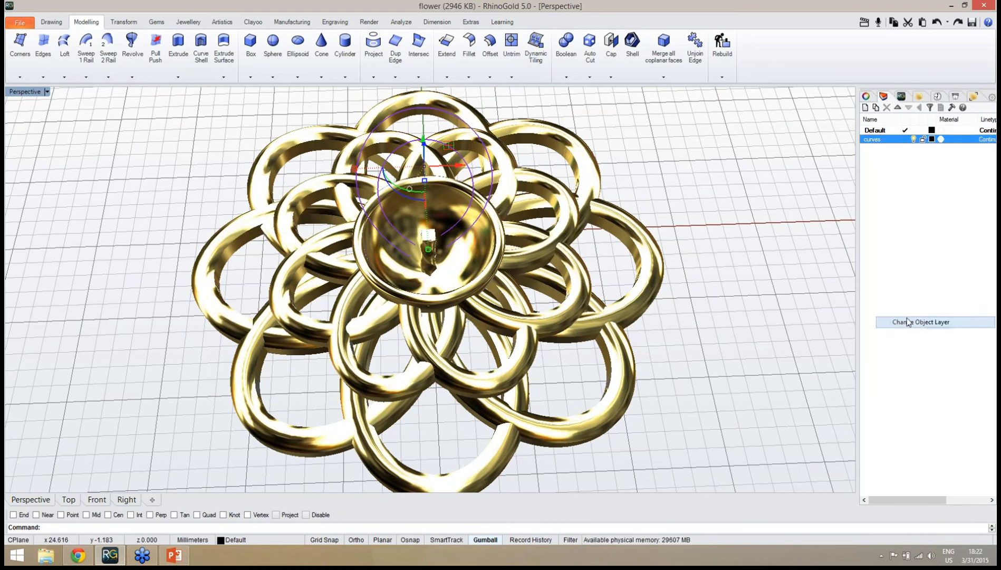
pyautogui.click(915, 140)
# Step: Show the hidden pearl in the calotte again
pyautogui.moveTo(713, 310); pyautogui.dragTo(758, 286, button='right')
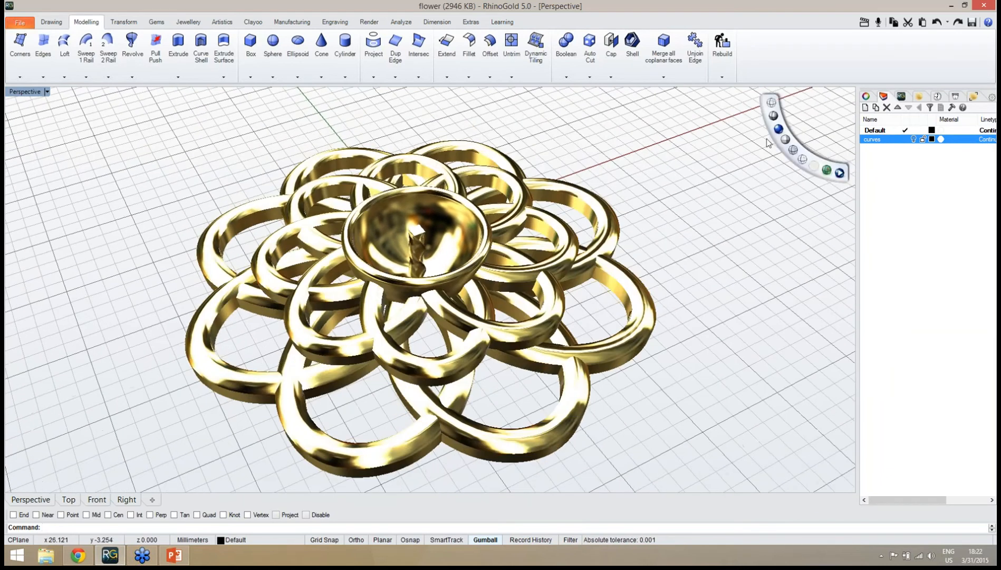
pyautogui.click(777, 124)
pyautogui.moveTo(684, 239); pyautogui.dragTo(756, 233, button='right')
# Step: Apply the Pearl - South Seas Black material to the pearl and view the flower from the side and above
pyautogui.click(923, 96)
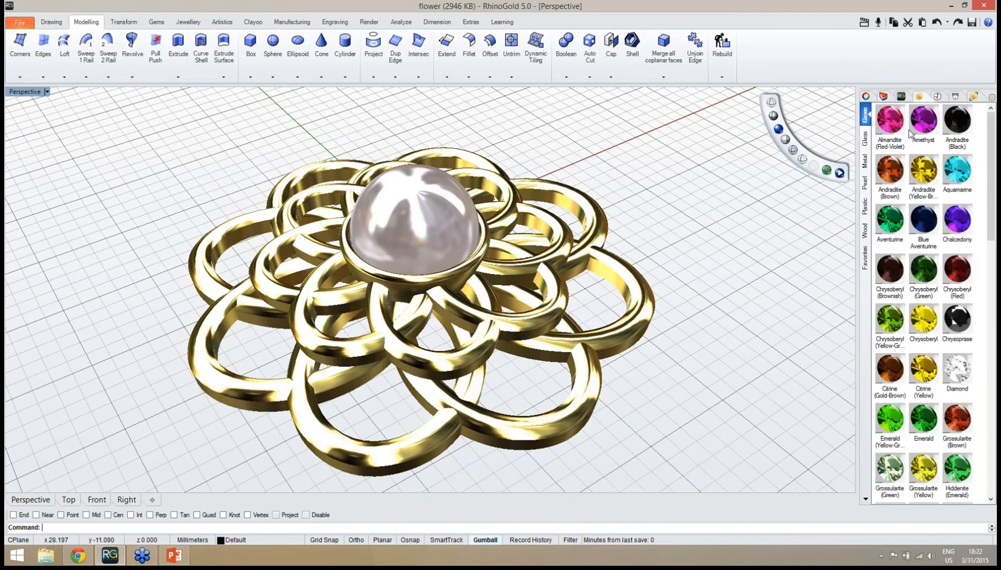
pyautogui.click(866, 182)
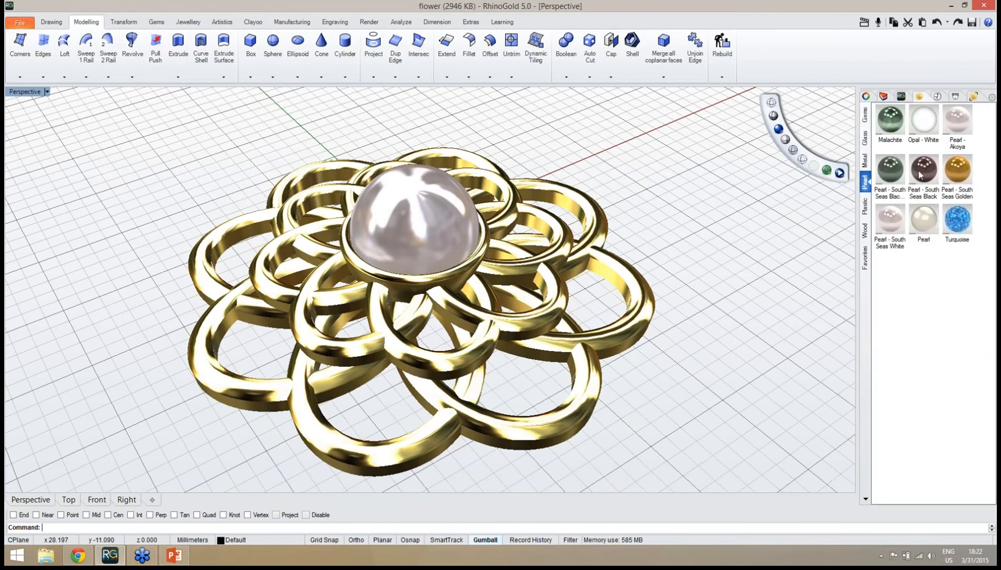
pyautogui.moveTo(921, 176); pyautogui.dragTo(444, 231)
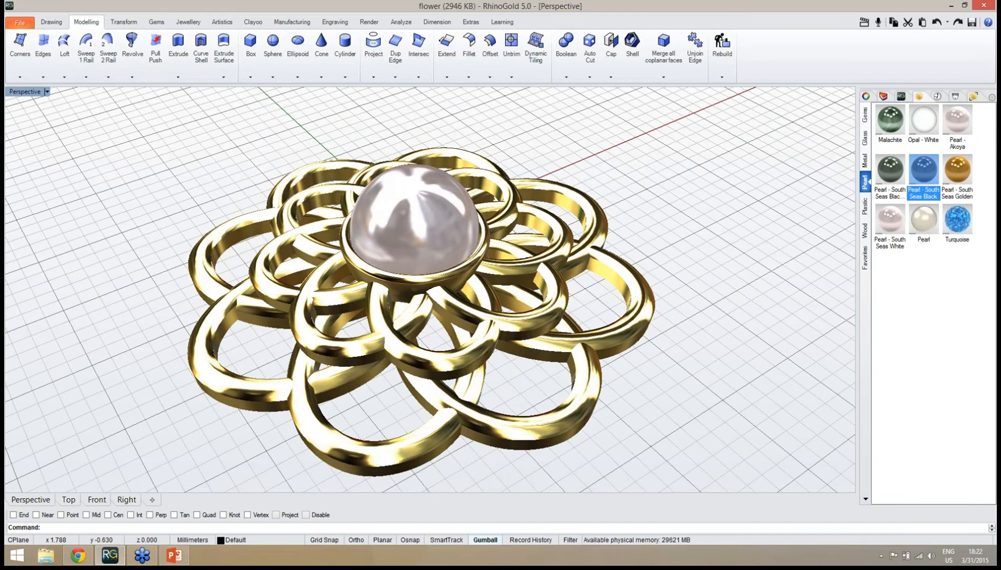
pyautogui.click(439, 227)
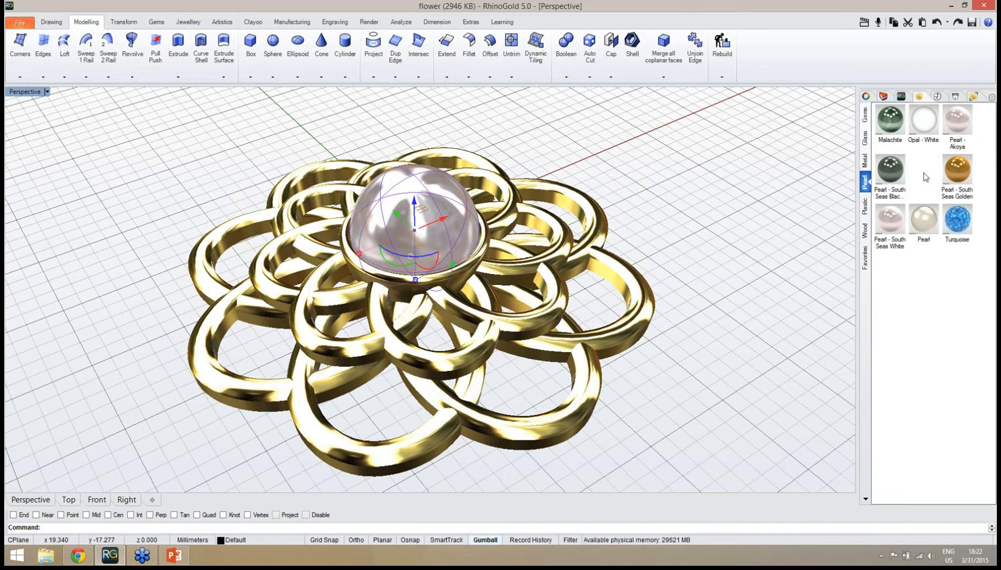
pyautogui.click(705, 262)
pyautogui.moveTo(705, 262); pyautogui.dragTo(618, 298, button='right')
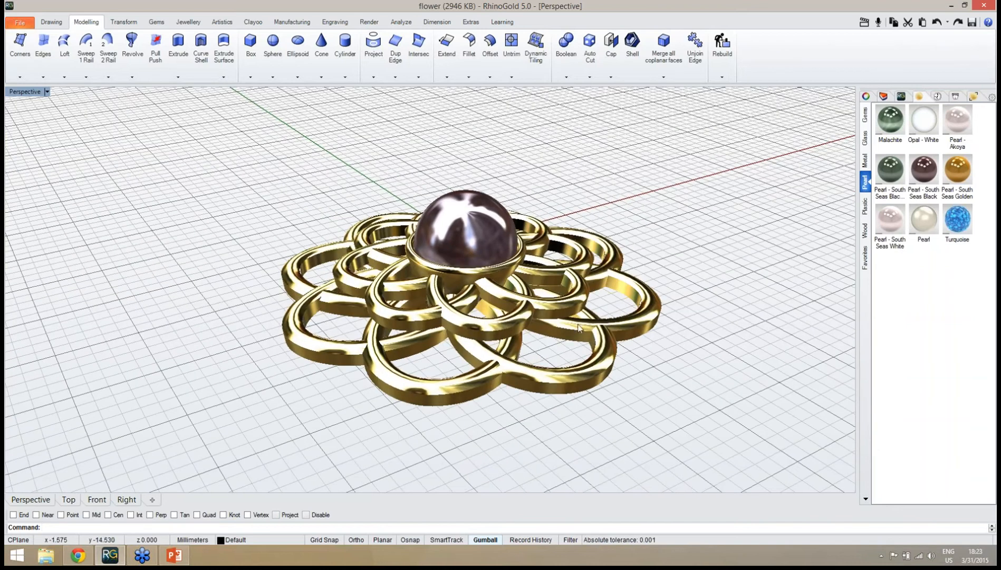
pyautogui.moveTo(581, 328); pyautogui.dragTo(551, 278, button='right')
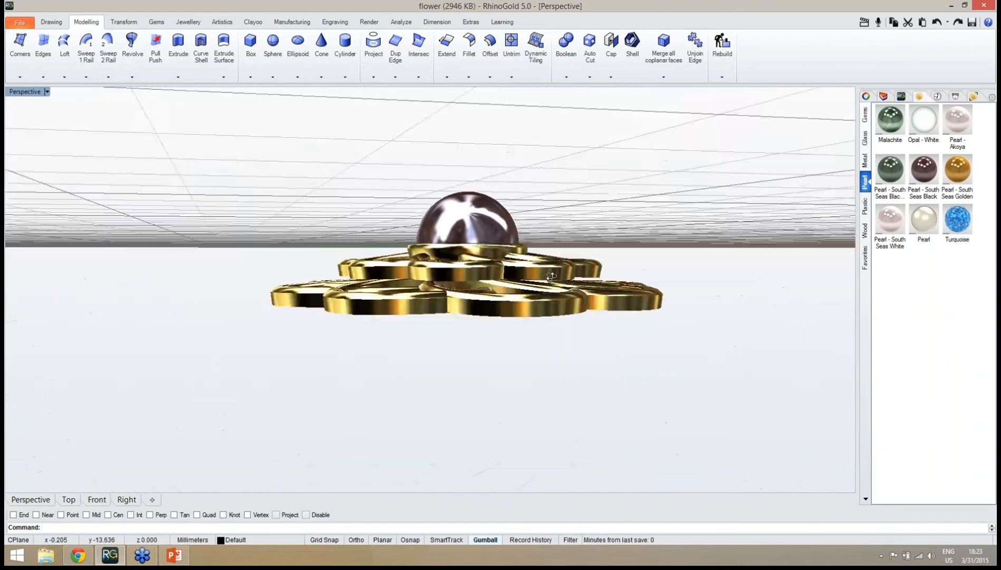
pyautogui.moveTo(373, 272); pyautogui.dragTo(157, 338, button='right')
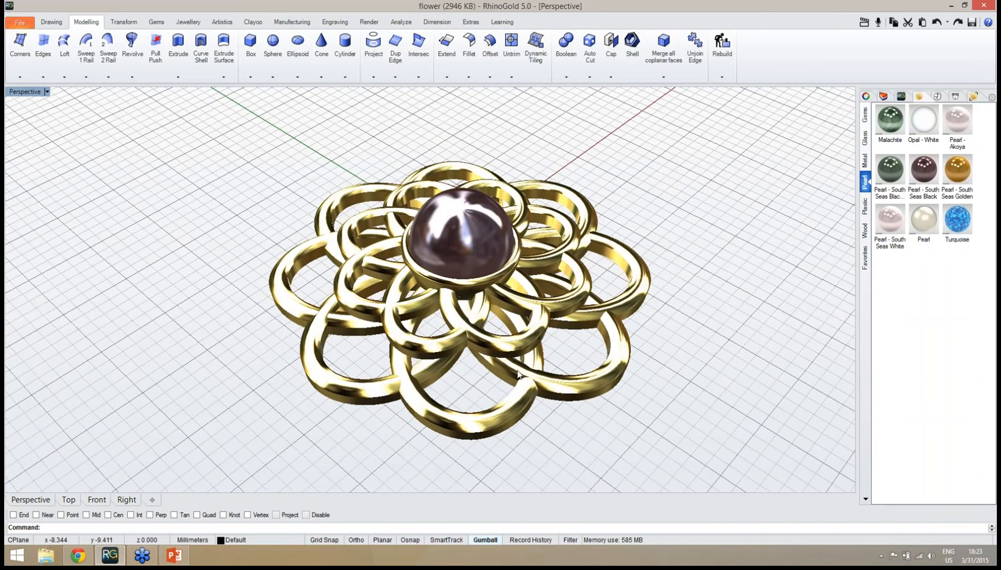
# Step: Bend the inner petal layer upward around the pearl with Dynamic Bend, using Symmetry and Replace
pyautogui.click(536, 333)
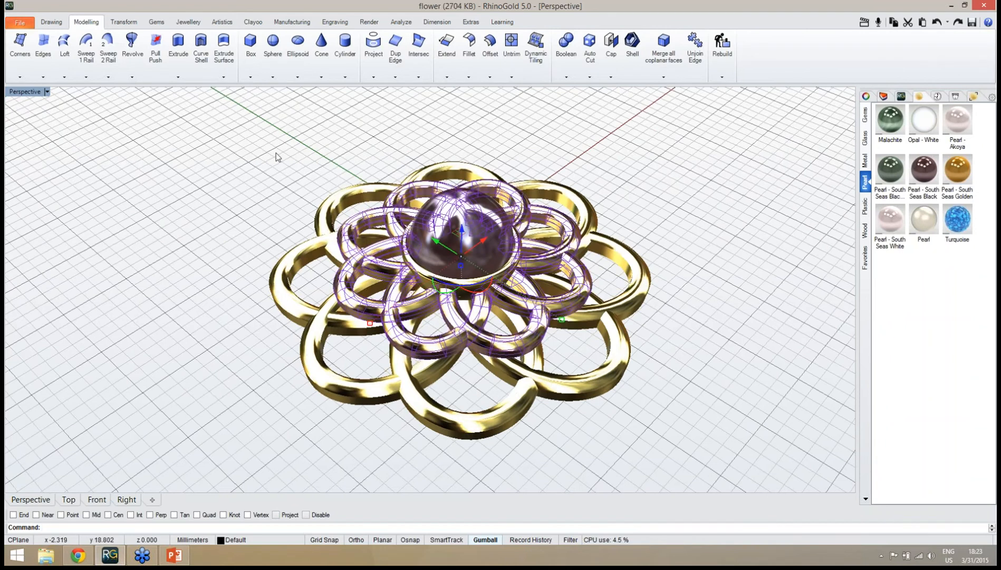
pyautogui.click(124, 23)
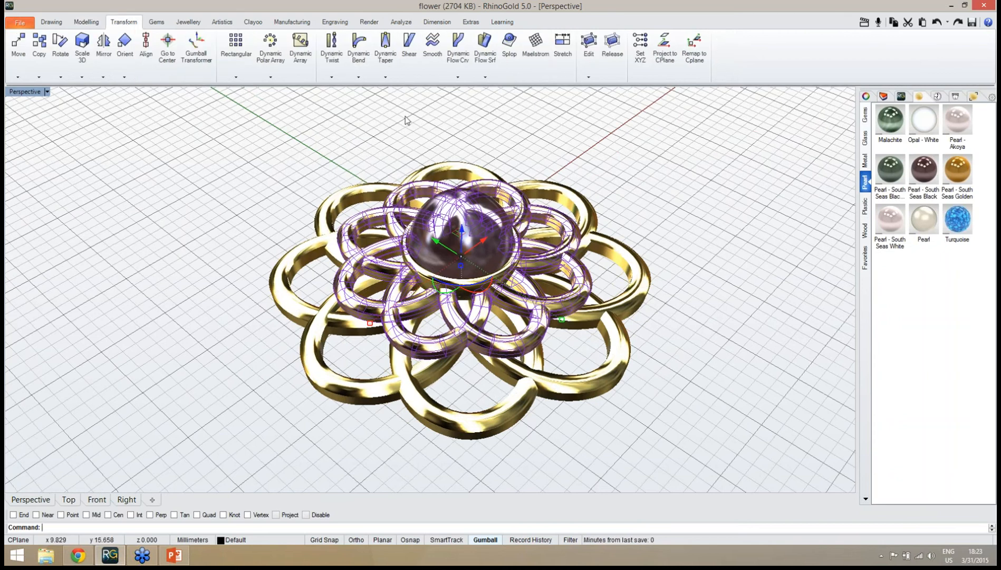
pyautogui.click(357, 58)
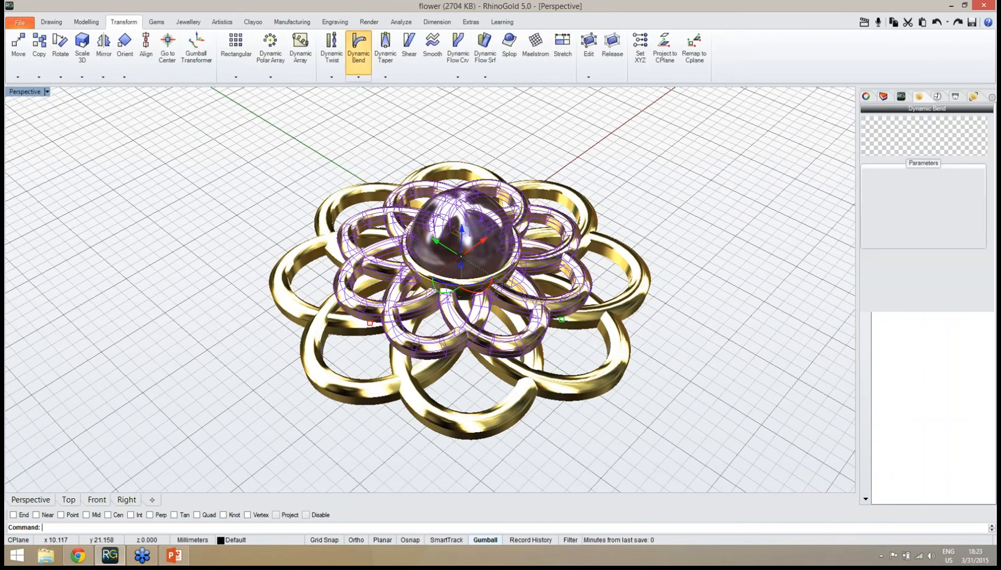
pyautogui.moveTo(692, 324); pyautogui.dragTo(601, 301, button='right')
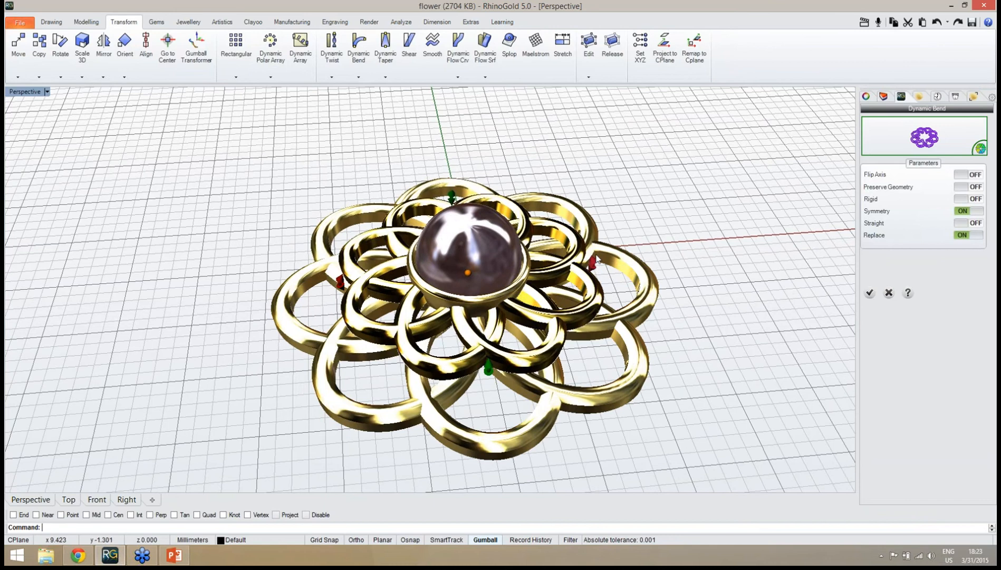
pyautogui.moveTo(597, 244); pyautogui.dragTo(595, 243)
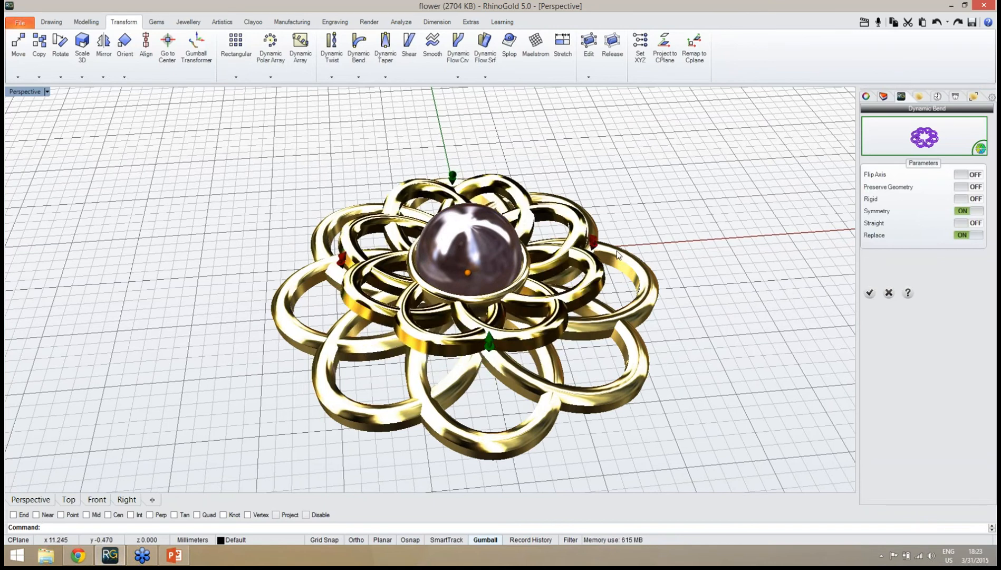
pyautogui.moveTo(621, 267); pyautogui.dragTo(609, 232, button='right')
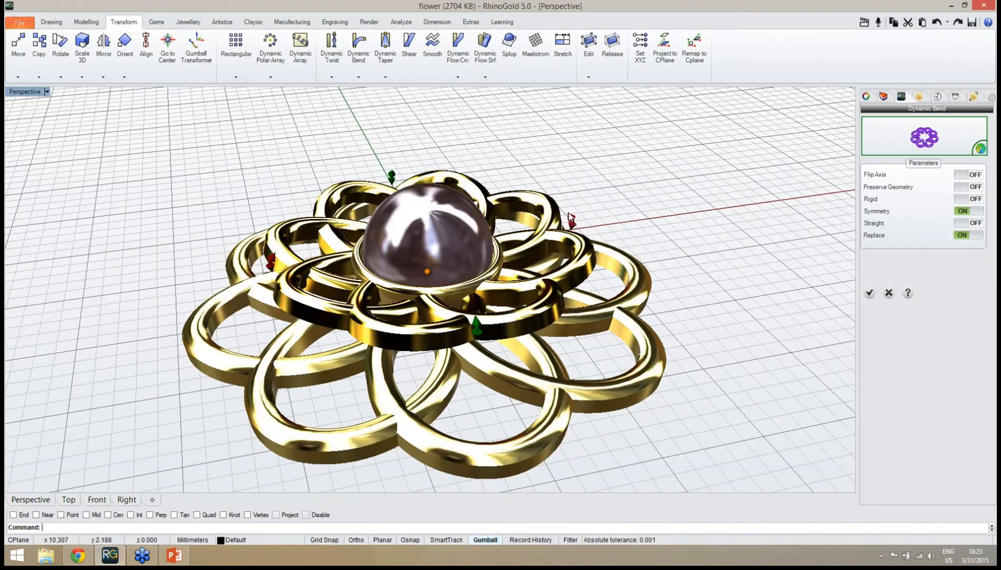
pyautogui.moveTo(571, 217); pyautogui.dragTo(570, 214)
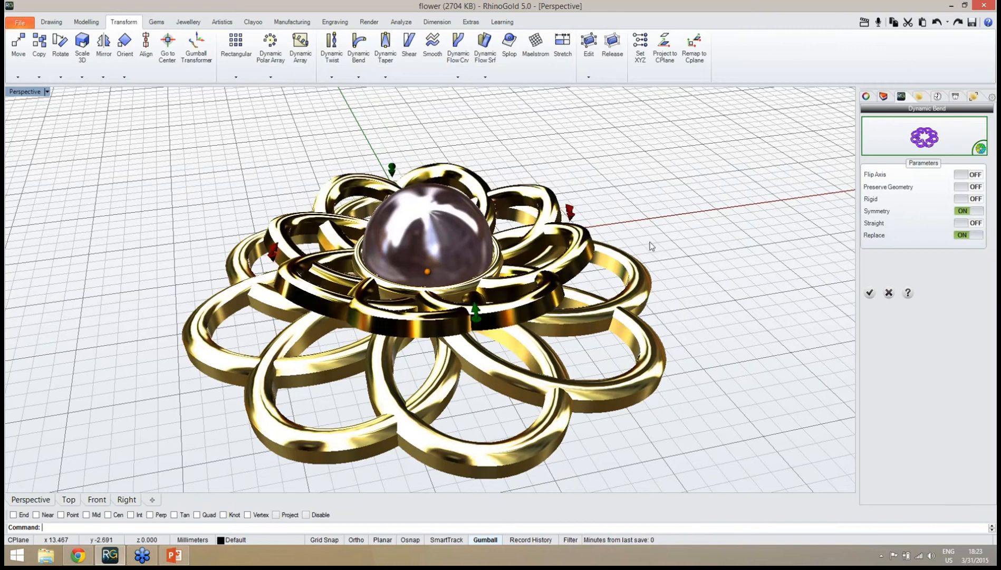
pyautogui.moveTo(651, 246); pyautogui.dragTo(640, 285, button='right')
pyautogui.moveTo(641, 284)
pyautogui.mouseDown(button='right')
pyautogui.moveTo(699, 206)
pyautogui.moveTo(672, 172)
pyautogui.moveTo(633, 275)
pyautogui.mouseUp(button='right')
pyautogui.scroll(-2, 648, 261)
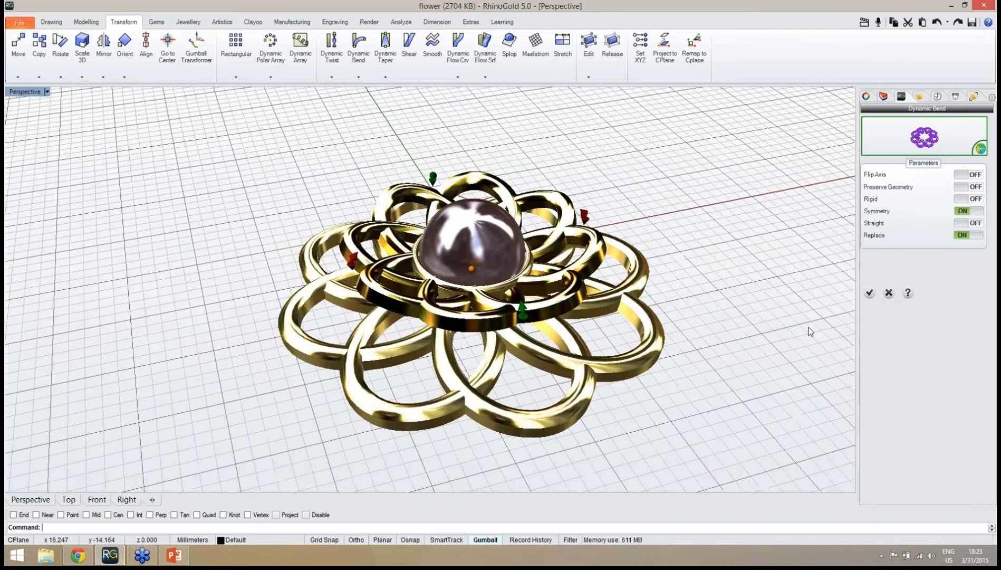
pyautogui.click(871, 296)
# Step: Bend the outer petal layer upward around the flower with Dynamic Bend, using Symmetry and Replace
pyautogui.moveTo(836, 304); pyautogui.dragTo(607, 312, button='right')
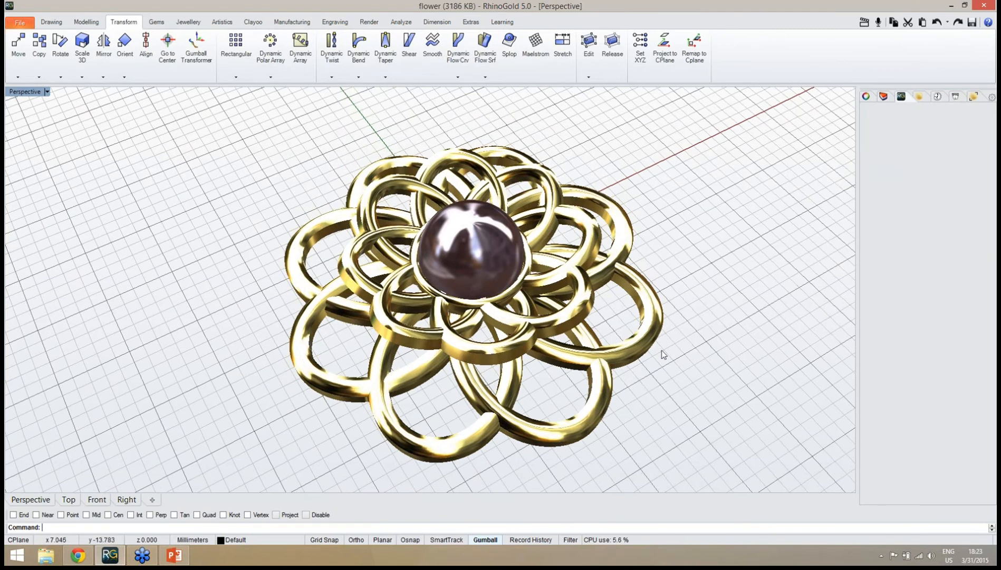
pyautogui.moveTo(660, 371); pyautogui.dragTo(659, 334, button='right')
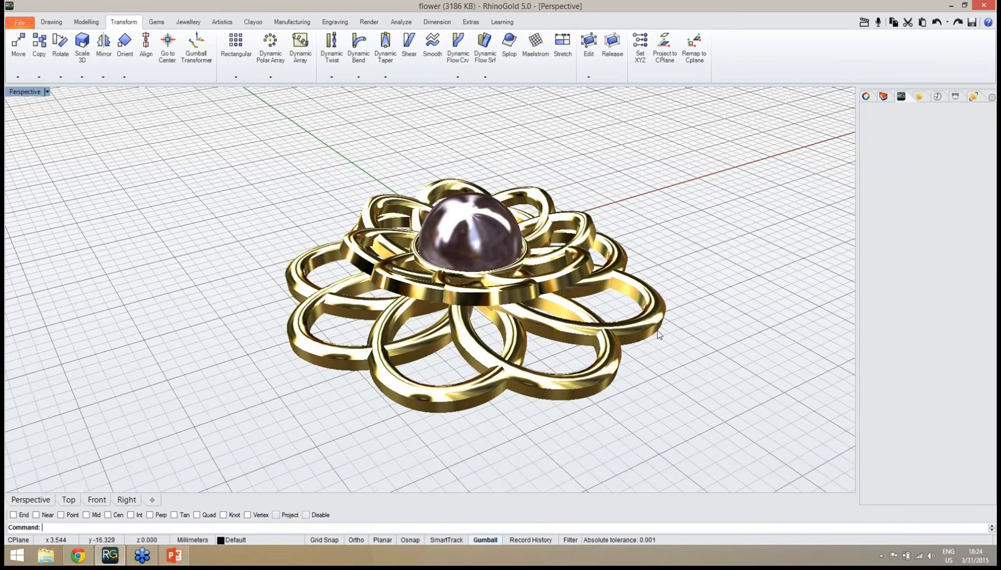
pyautogui.click(609, 367)
pyautogui.moveTo(617, 376)
pyautogui.mouseDown(button='right')
pyautogui.moveTo(600, 336)
pyautogui.moveTo(606, 384)
pyautogui.mouseUp(button='right')
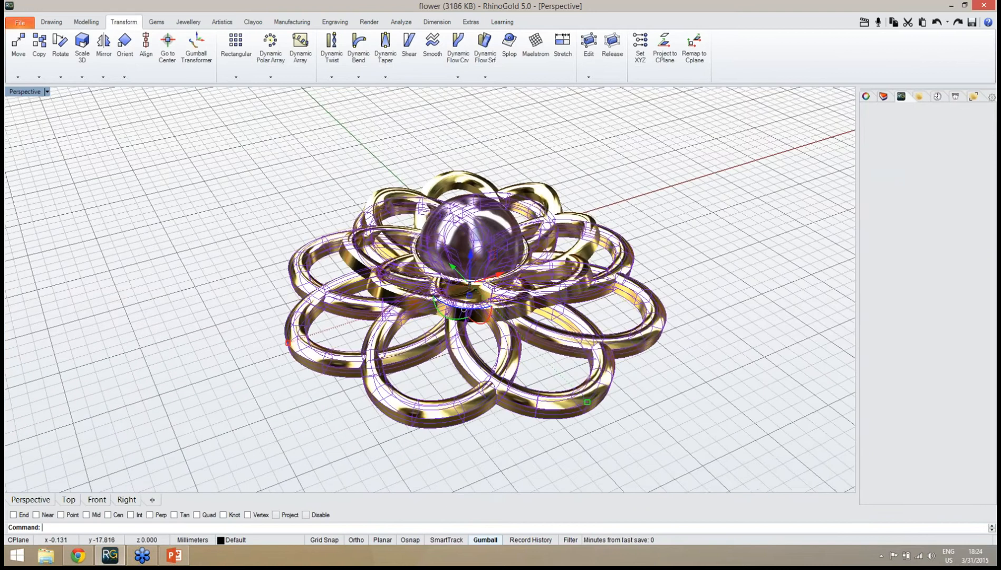
pyautogui.scroll(2, 579, 384)
pyautogui.scroll(-3, 574, 372)
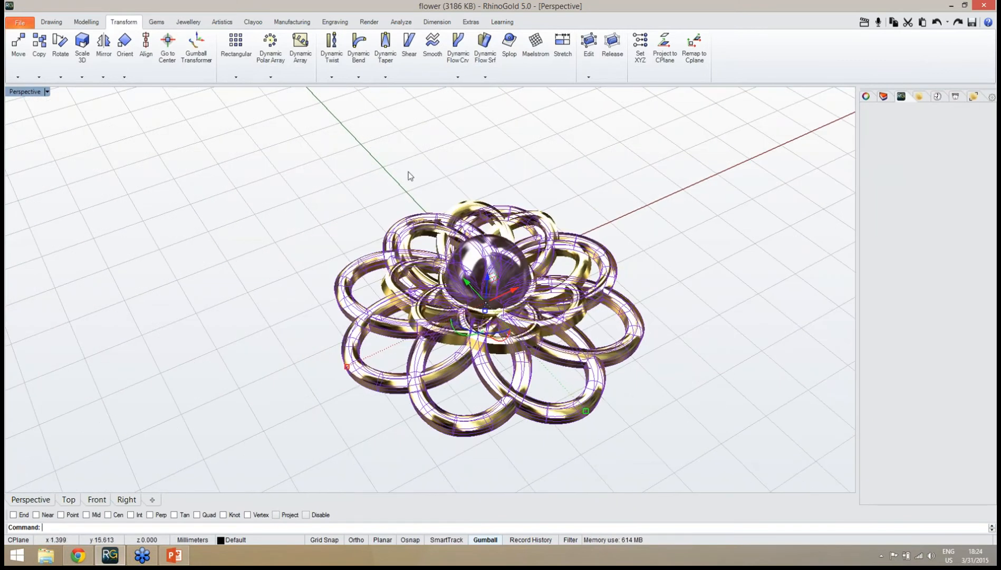
pyautogui.click(359, 50)
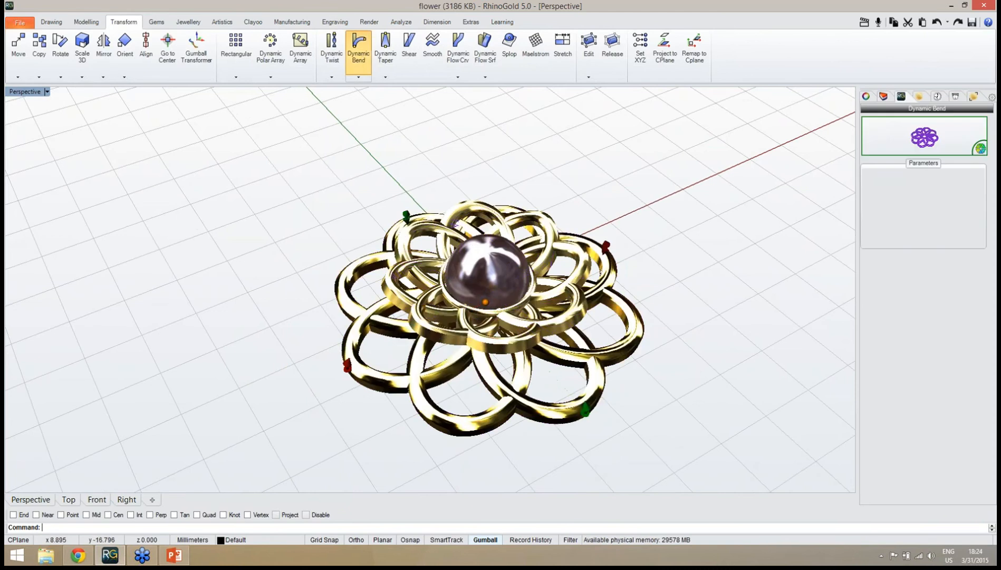
pyautogui.moveTo(645, 322); pyautogui.dragTo(639, 312, button='right')
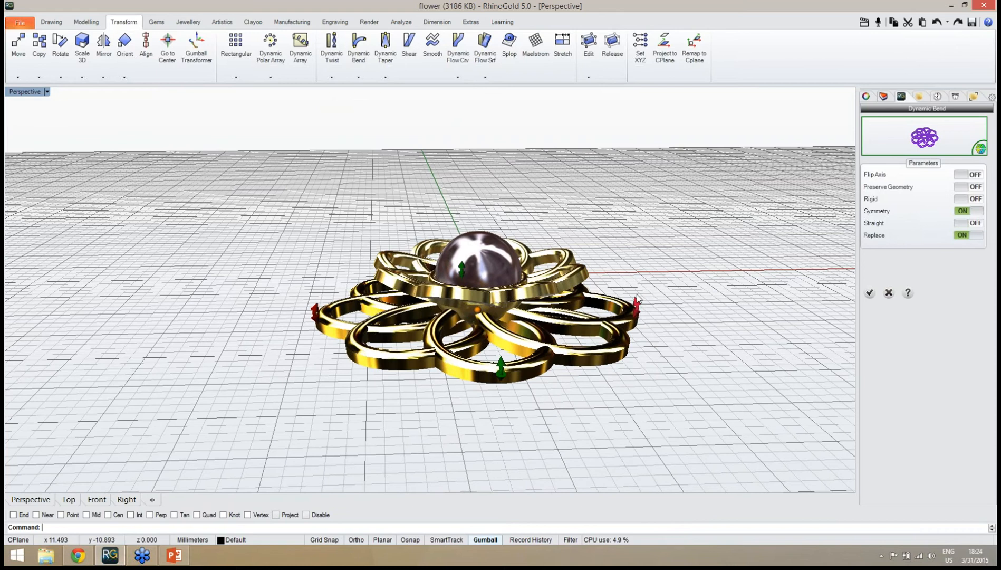
pyautogui.click(636, 274)
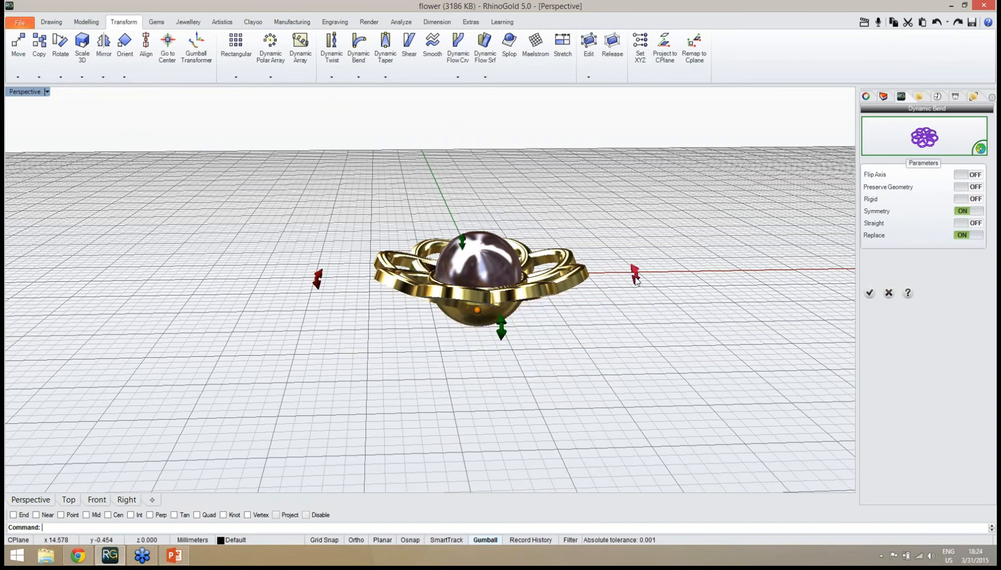
pyautogui.moveTo(647, 305)
pyautogui.mouseDown(button='right')
pyautogui.moveTo(609, 297)
pyautogui.moveTo(639, 293)
pyautogui.mouseUp(button='right')
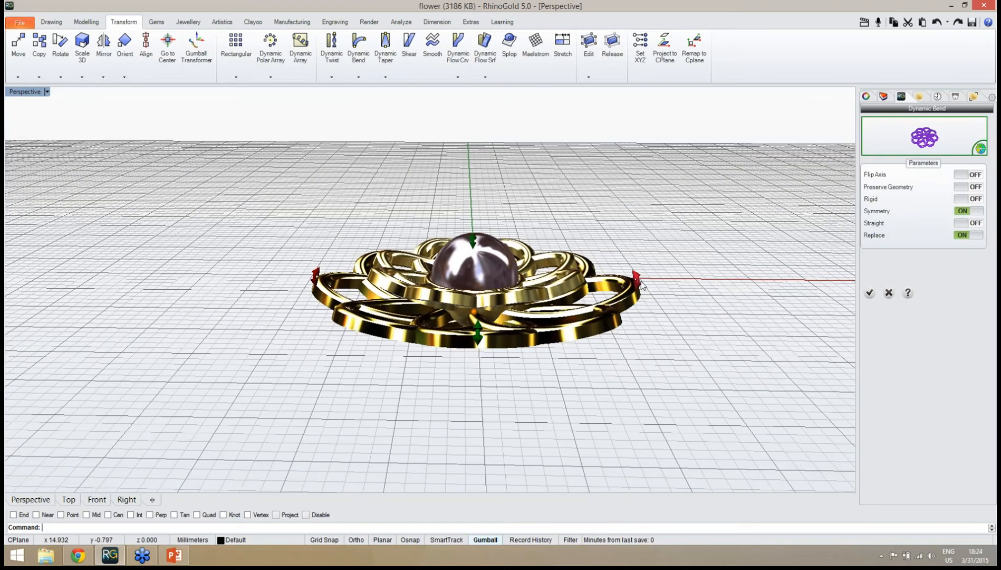
pyautogui.moveTo(634, 270); pyautogui.dragTo(634, 267)
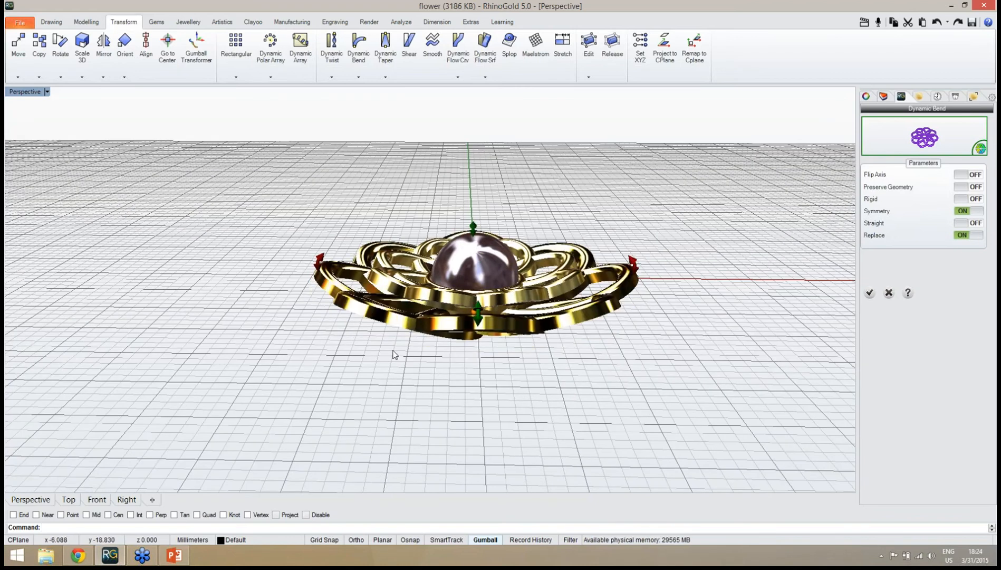
pyautogui.moveTo(394, 353); pyautogui.dragTo(678, 371, button='right')
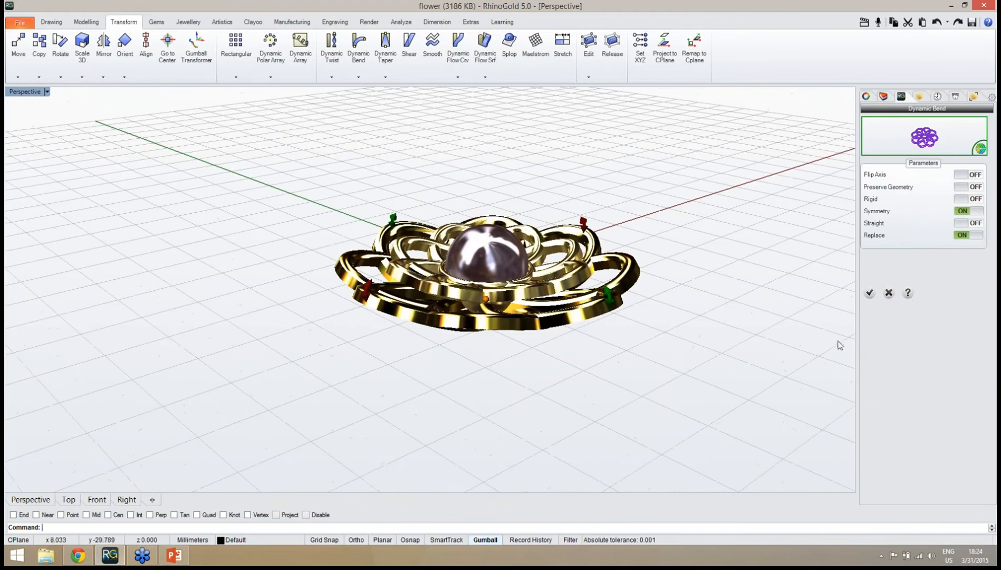
pyautogui.click(869, 293)
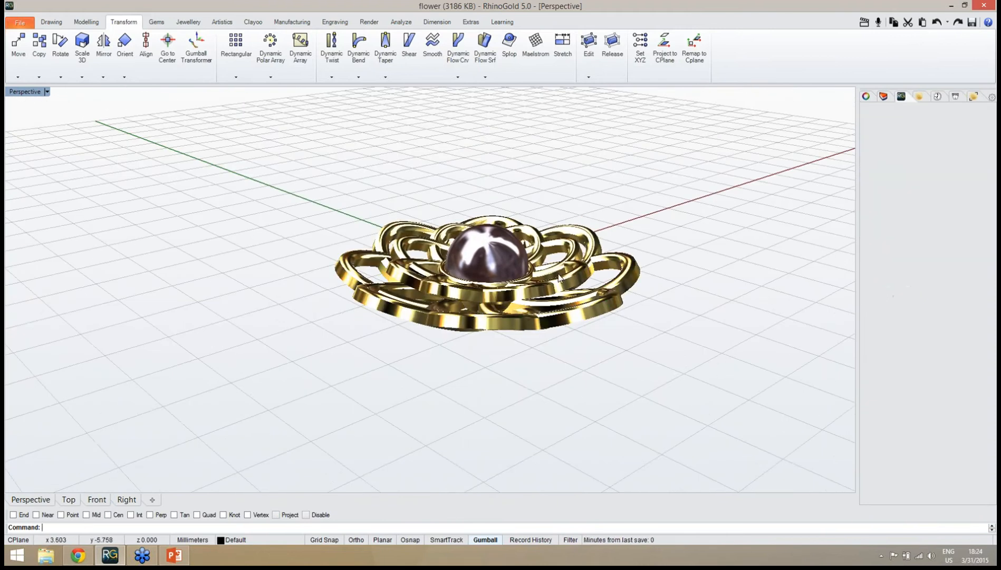
# Step: Save the model and move the inner petal layer slightly down along the vertical axis
pyautogui.moveTo(580, 238); pyautogui.dragTo(580, 370, button='right')
pyautogui.moveTo(595, 332); pyautogui.dragTo(420, 319, button='right')
pyautogui.scroll(3, 469, 302)
pyautogui.scroll(-3, 526, 325)
pyautogui.hotkey('ctrl', 's')
pyautogui.click(420, 318)
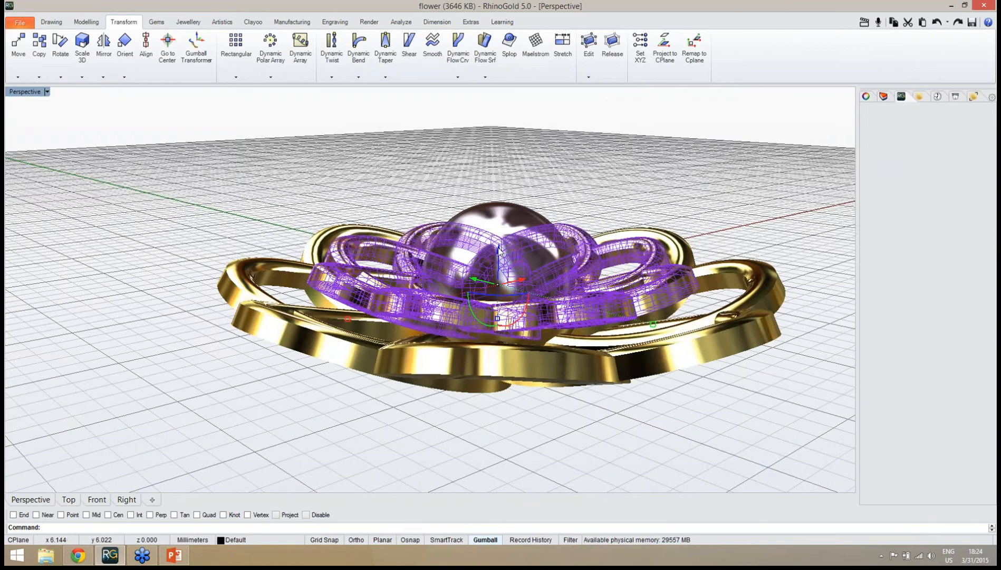
pyautogui.moveTo(499, 250); pyautogui.dragTo(499, 256)
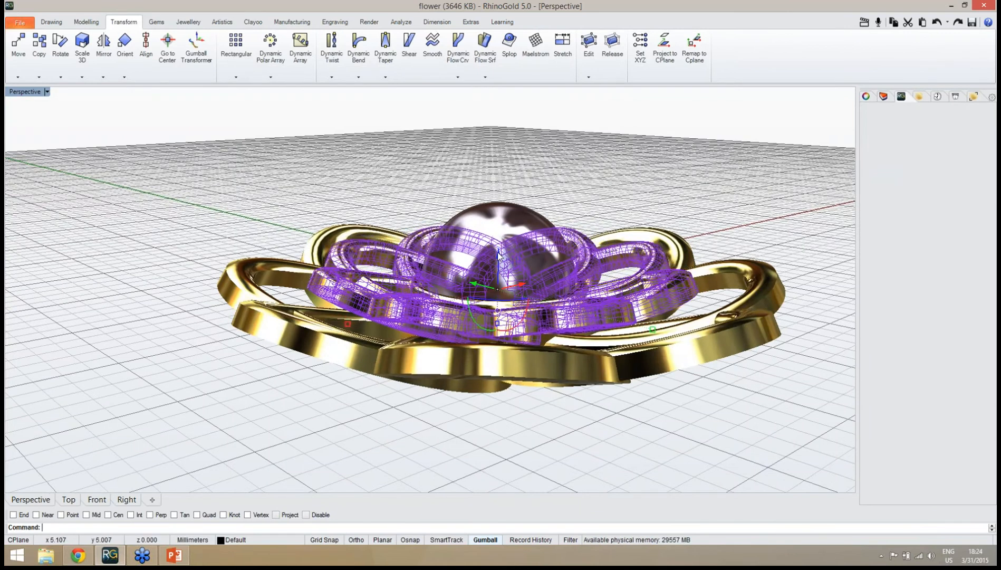
pyautogui.click(420, 177)
# Step: Raise the outer petal layer slightly along the vertical axis in two small moves toward the inner layer
pyautogui.moveTo(425, 247); pyautogui.dragTo(426, 372, button='right')
pyautogui.click(426, 372)
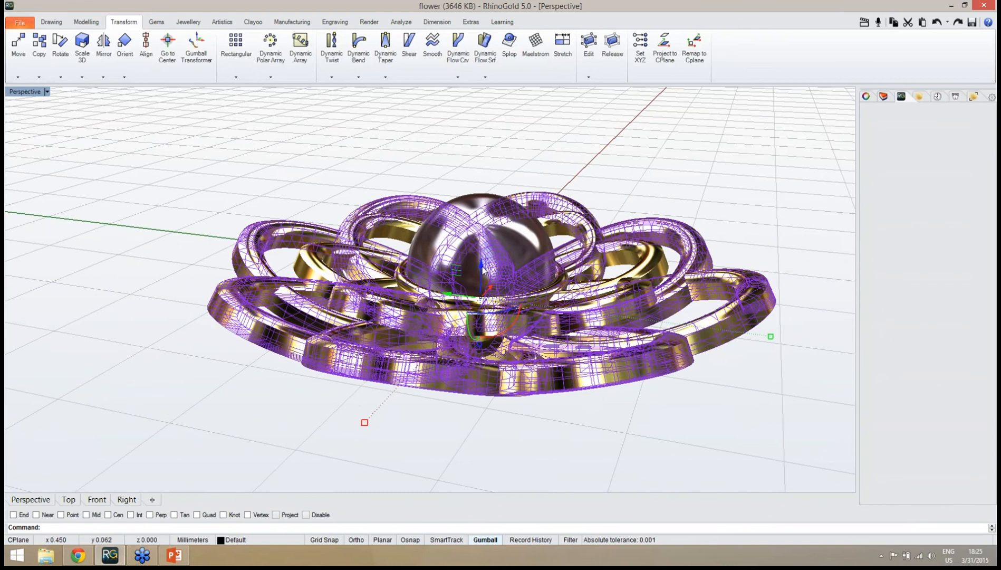
pyautogui.moveTo(482, 272); pyautogui.dragTo(482, 270)
pyautogui.click(324, 398)
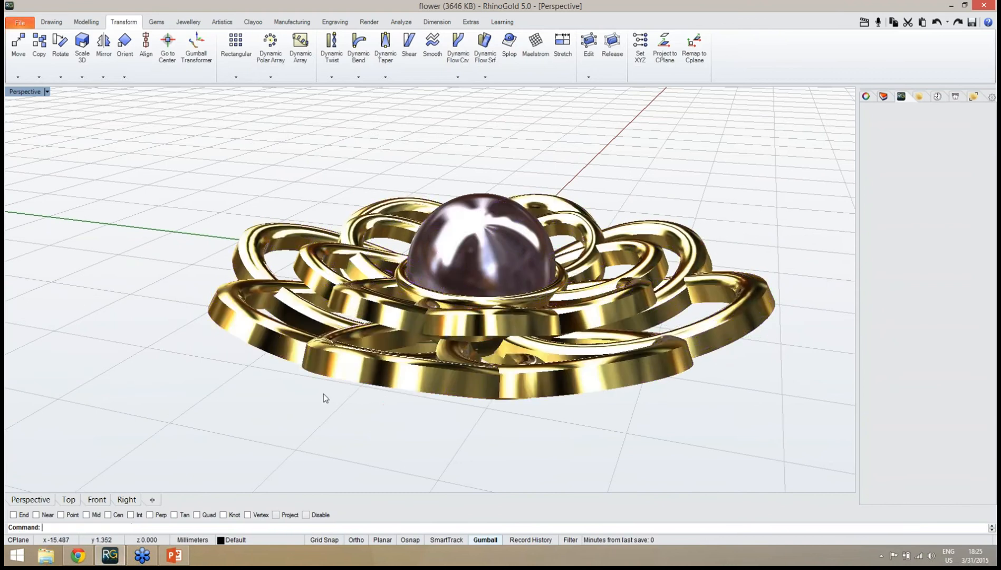
pyautogui.moveTo(324, 397); pyautogui.dragTo(416, 327, button='right')
pyautogui.scroll(4, 431, 347)
pyautogui.click(464, 372)
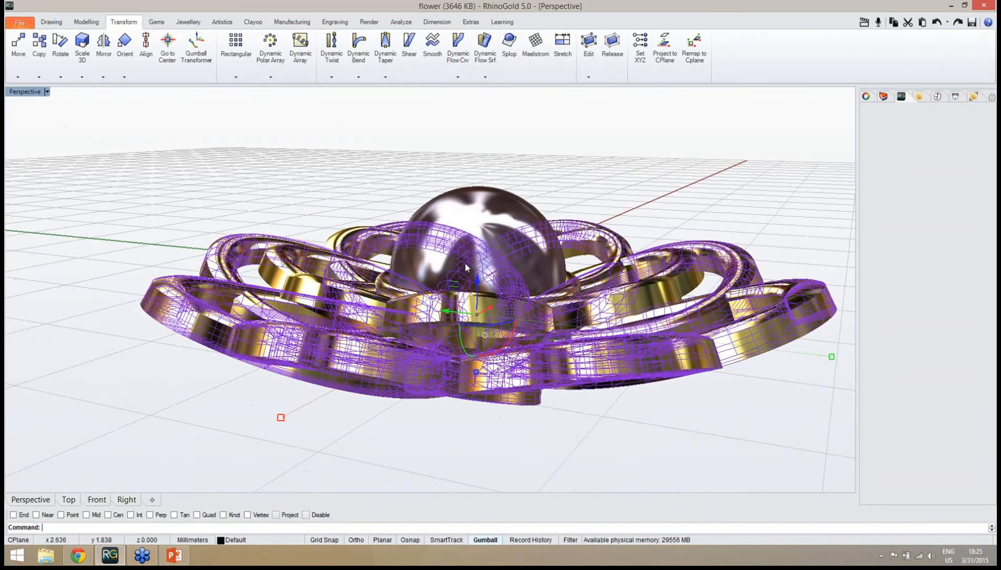
pyautogui.moveTo(476, 277); pyautogui.dragTo(477, 273)
pyautogui.click(575, 213)
# Step: In the Top view, set up a brilliant-cut diamond with a diameter of 2.50 in Gem Studio
pyautogui.moveTo(575, 213); pyautogui.dragTo(512, 280, button='right')
pyautogui.scroll(-6, 570, 232)
pyautogui.moveTo(472, 315); pyautogui.dragTo(501, 325, button='right')
pyautogui.scroll(2, 478, 317)
pyautogui.scroll(-4, 494, 346)
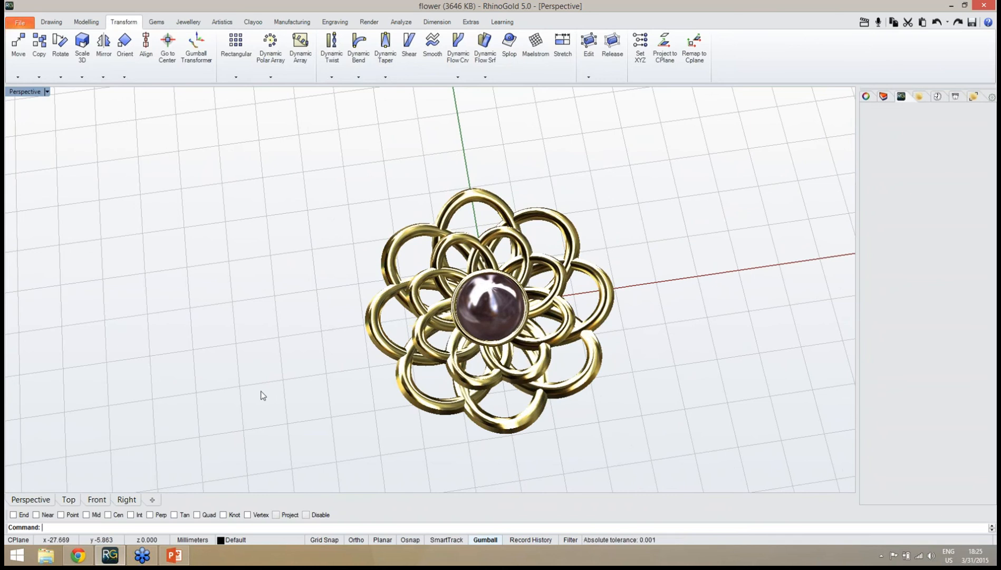
pyautogui.click(69, 499)
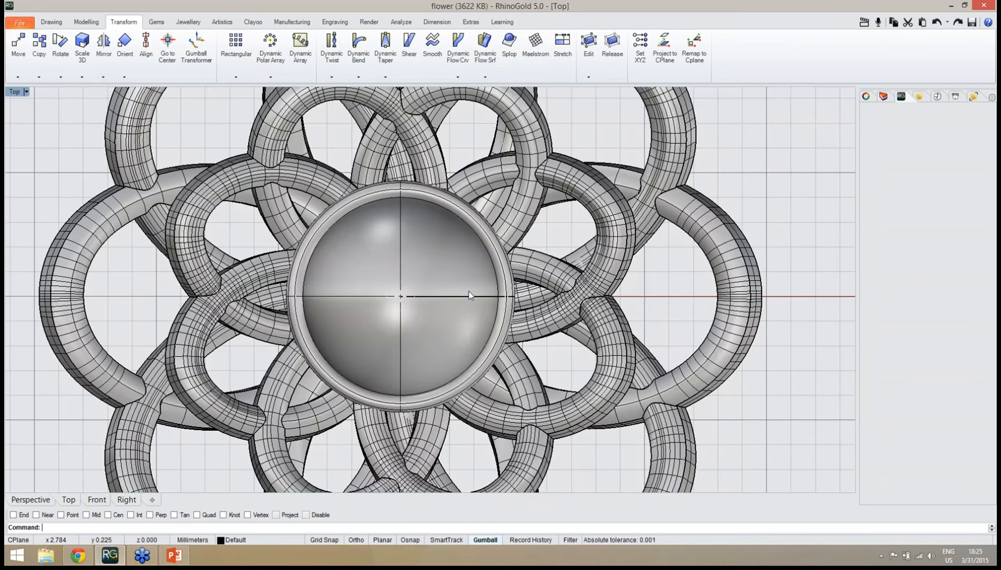
pyautogui.moveTo(472, 294); pyautogui.dragTo(513, 374, button='right')
pyautogui.scroll(-3, 500, 362)
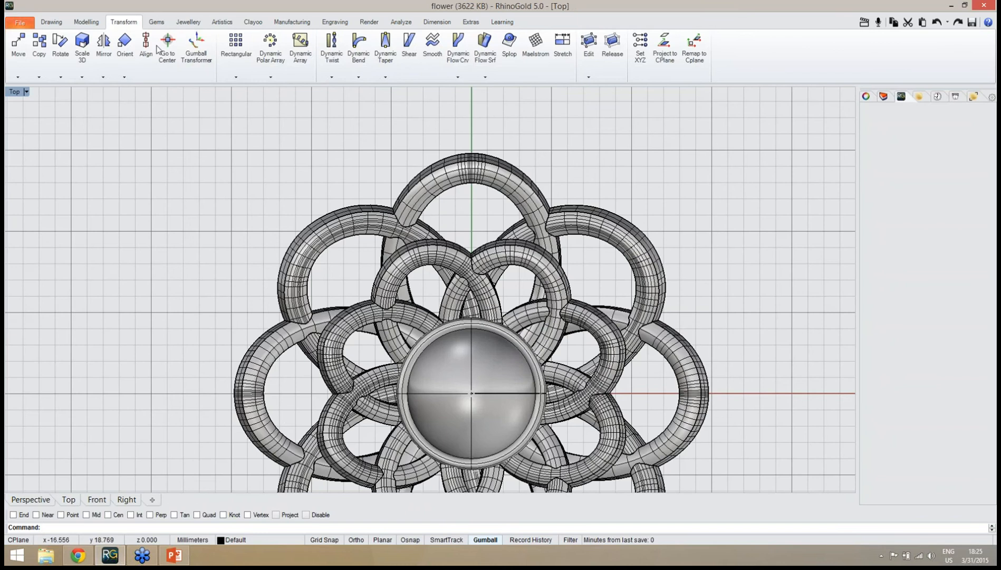
pyautogui.click(159, 23)
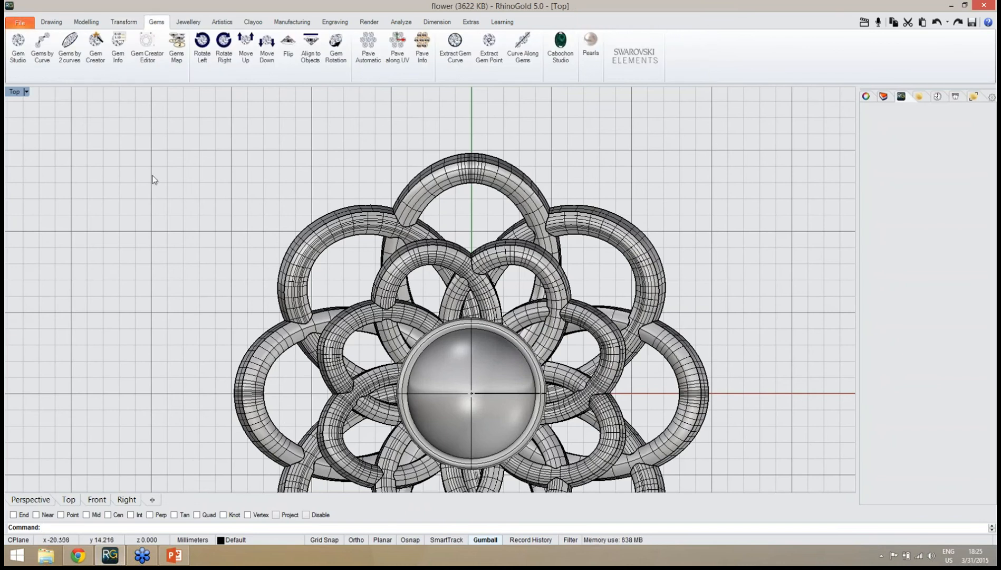
pyautogui.click(22, 56)
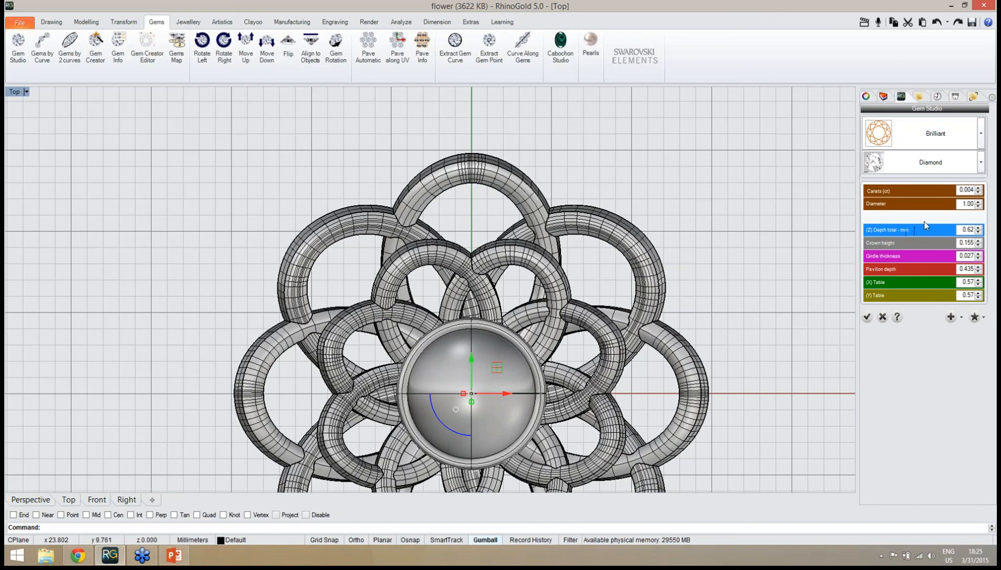
pyautogui.doubleClick(961, 203)
pyautogui.press('Return')
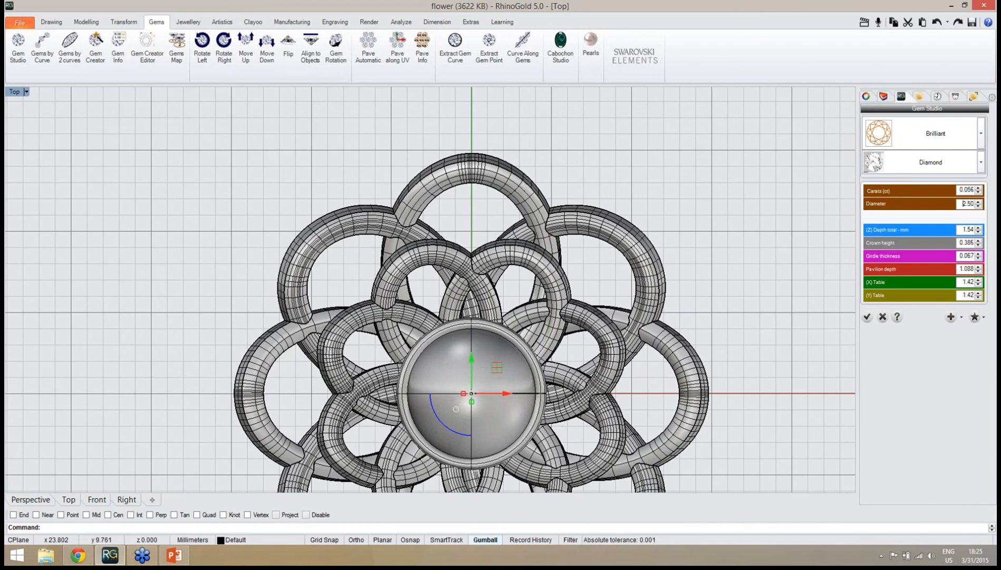
# Step: Place the 2.50 diamond at x 0, y 10.2 with Grid Snap on, inside the outer petal on the vertical centre line
pyautogui.click(962, 320)
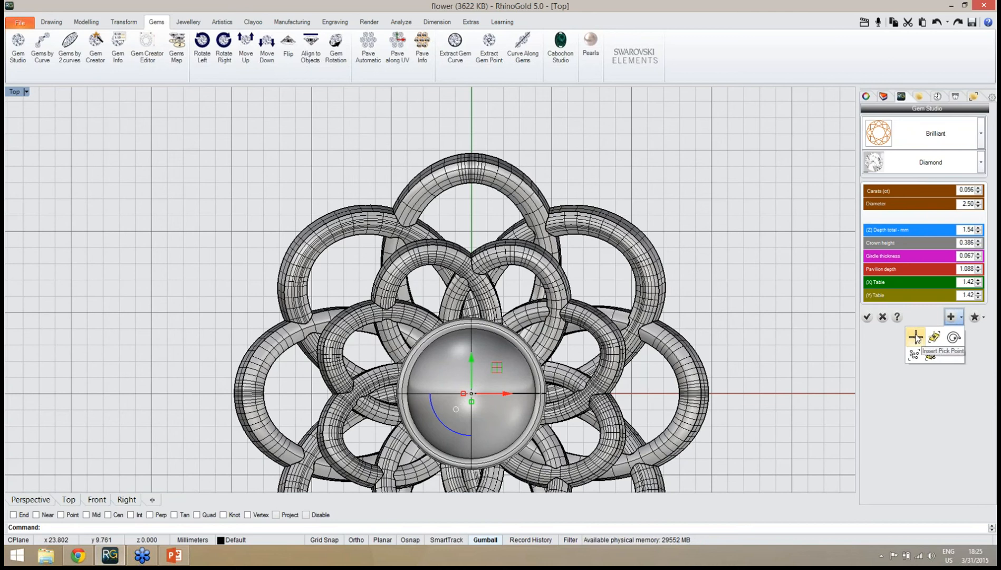
pyautogui.click(917, 337)
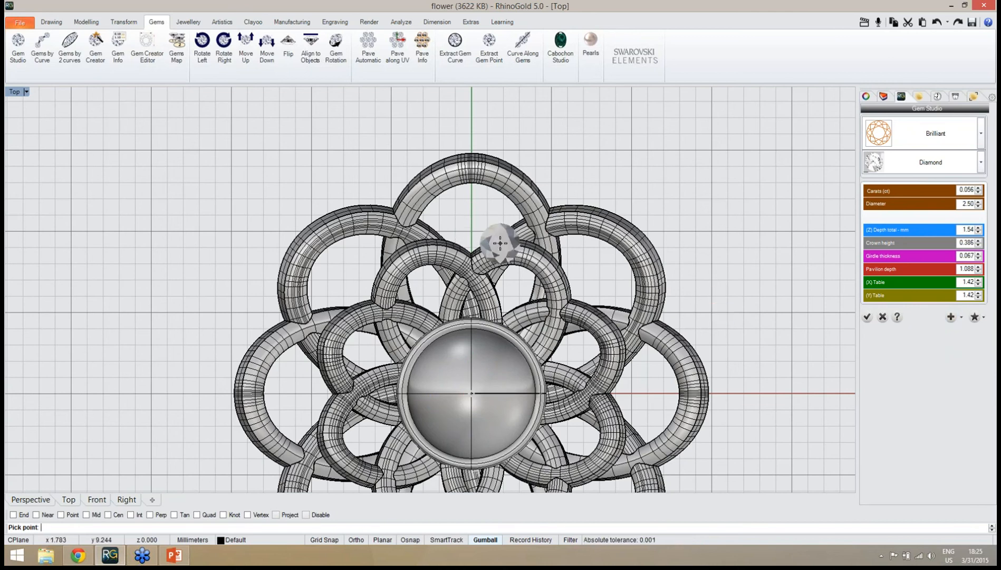
pyautogui.click(335, 541)
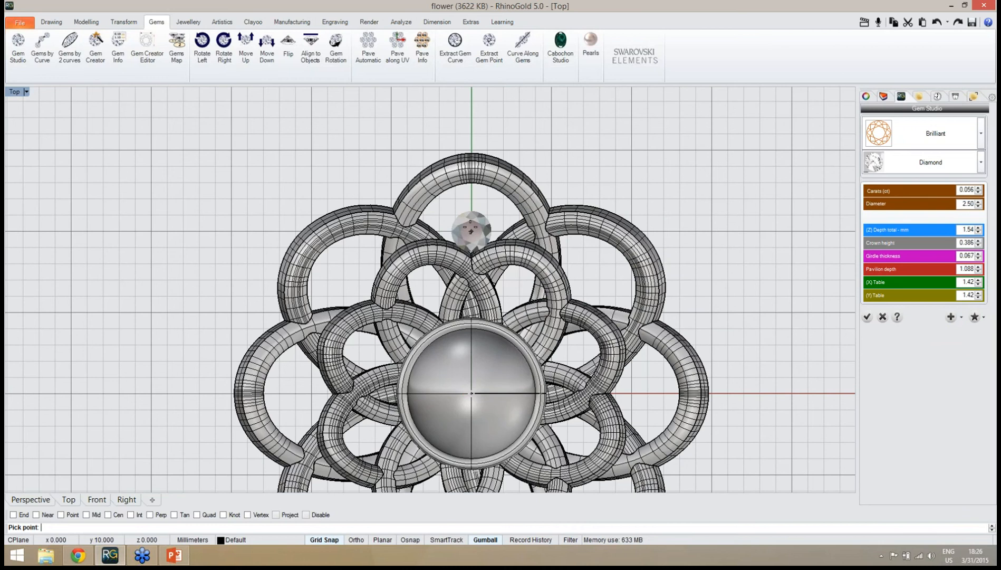
pyautogui.scroll(3, 472, 230)
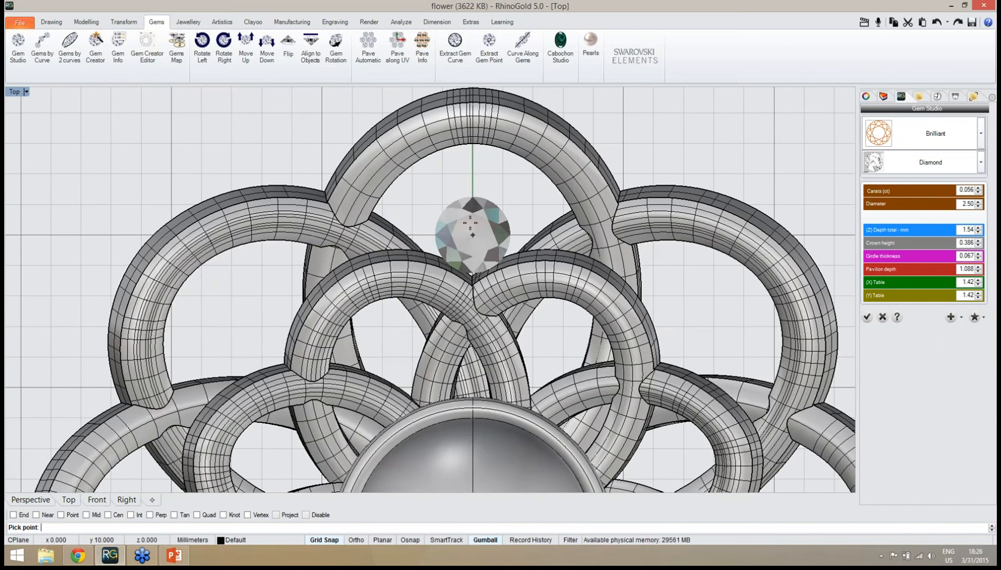
pyautogui.scroll(4, 471, 231)
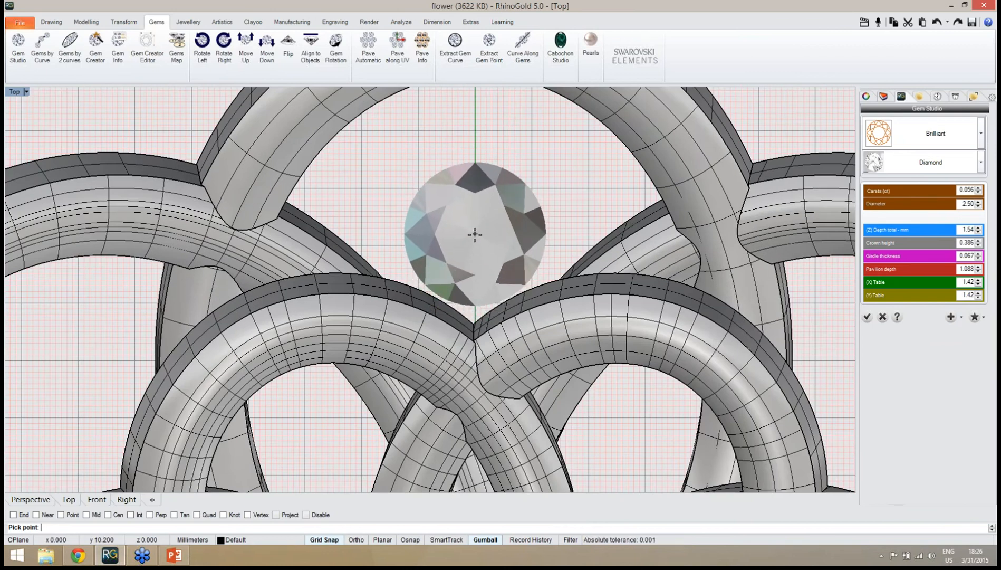
pyautogui.click(475, 234)
pyautogui.rightClick(471, 241)
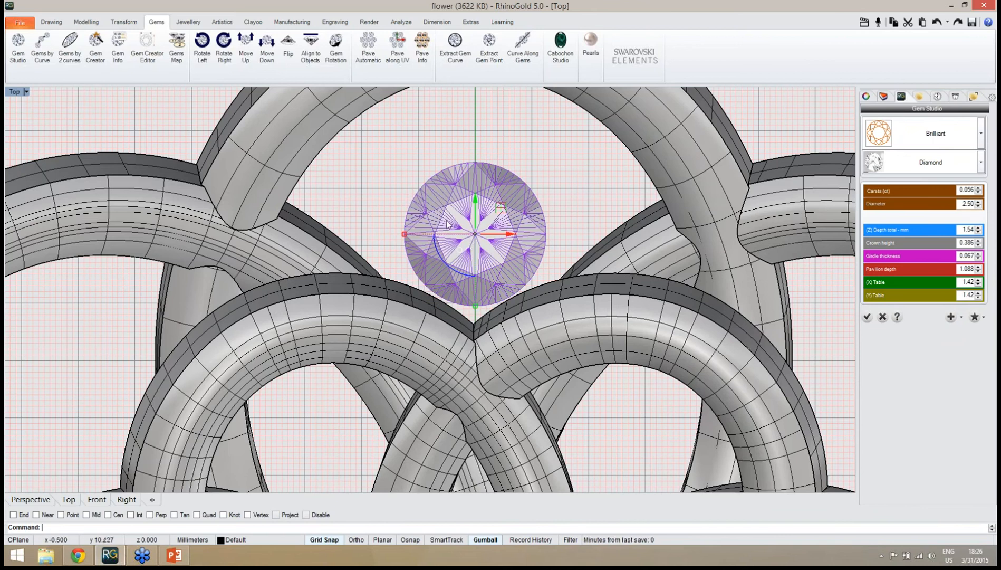
pyautogui.scroll(-10, 449, 219)
pyautogui.click(638, 191)
# Step: Insert a brilliant diamond of diameter 2.00 inside the adjacent inner petal, near x 2.6, y 6.4
pyautogui.moveTo(611, 216); pyautogui.dragTo(559, 185, button='right')
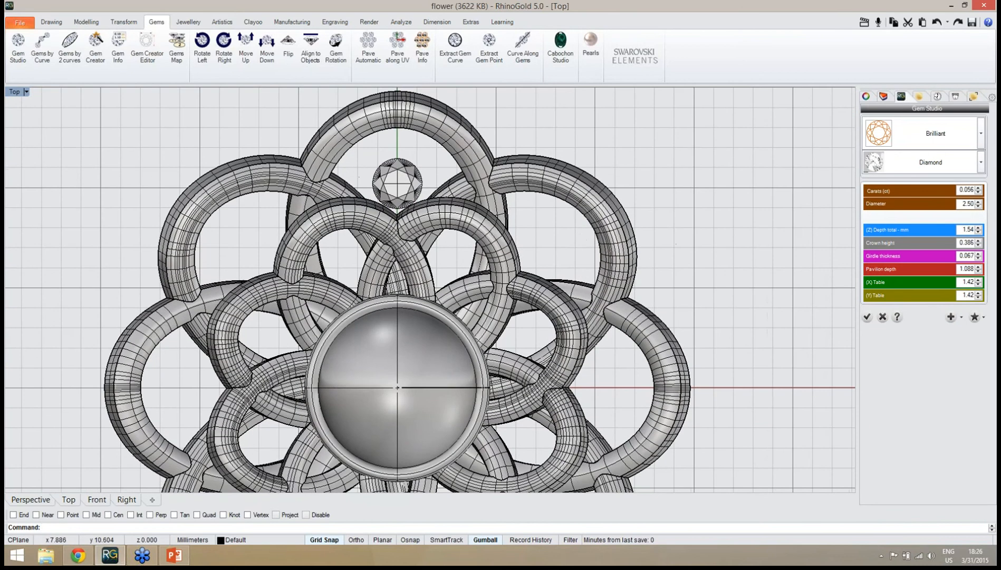
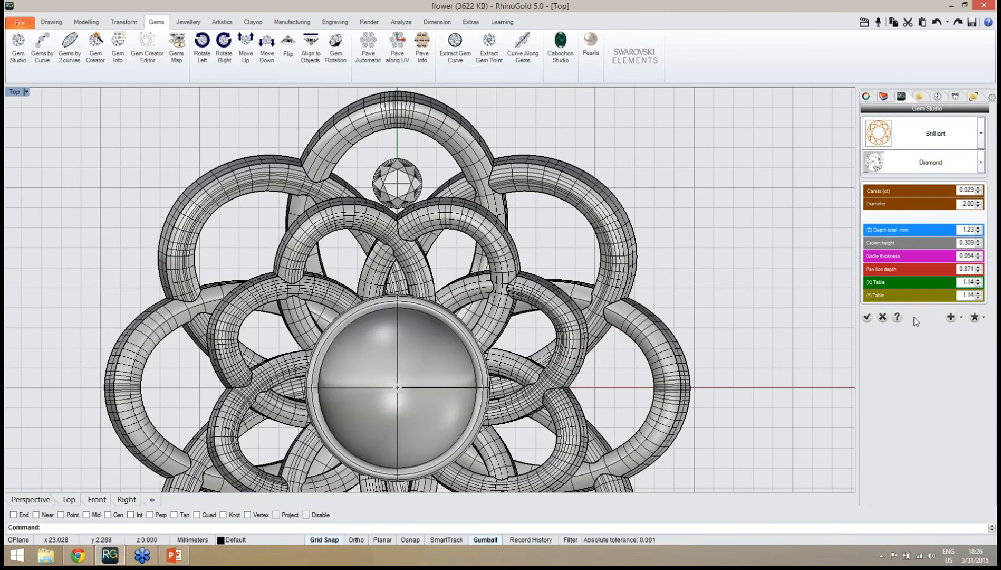
pyautogui.click(961, 318)
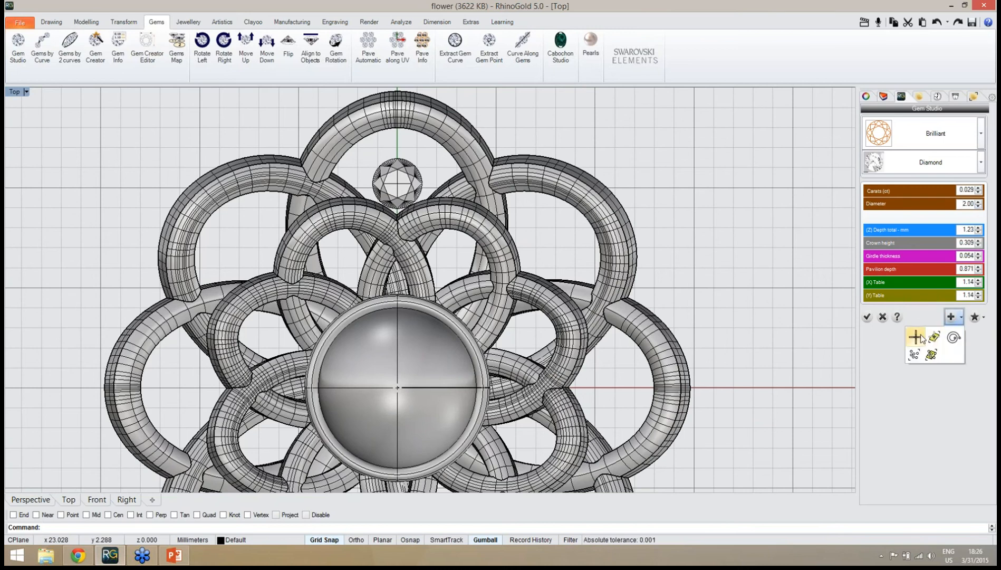
pyautogui.click(917, 337)
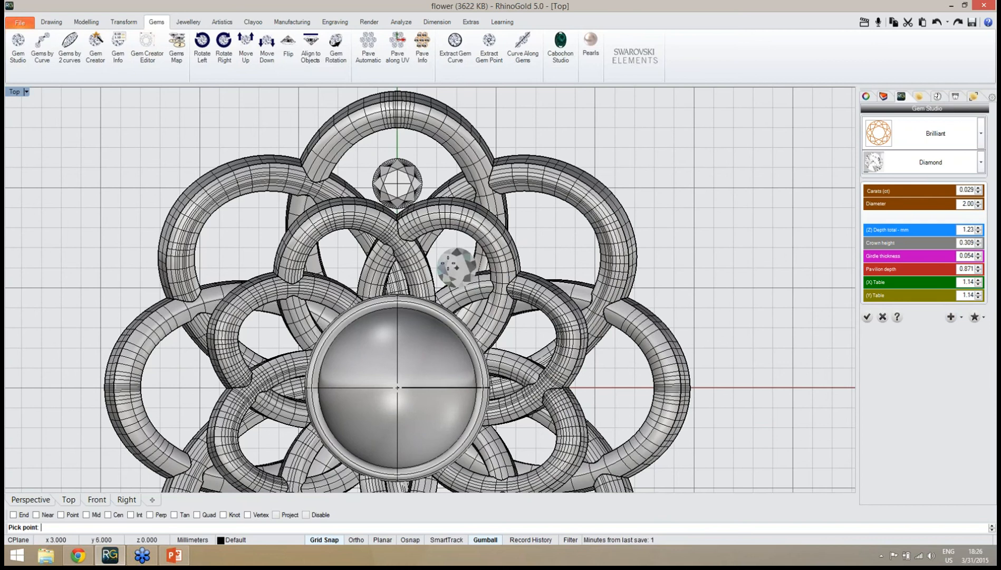
pyautogui.scroll(5, 456, 267)
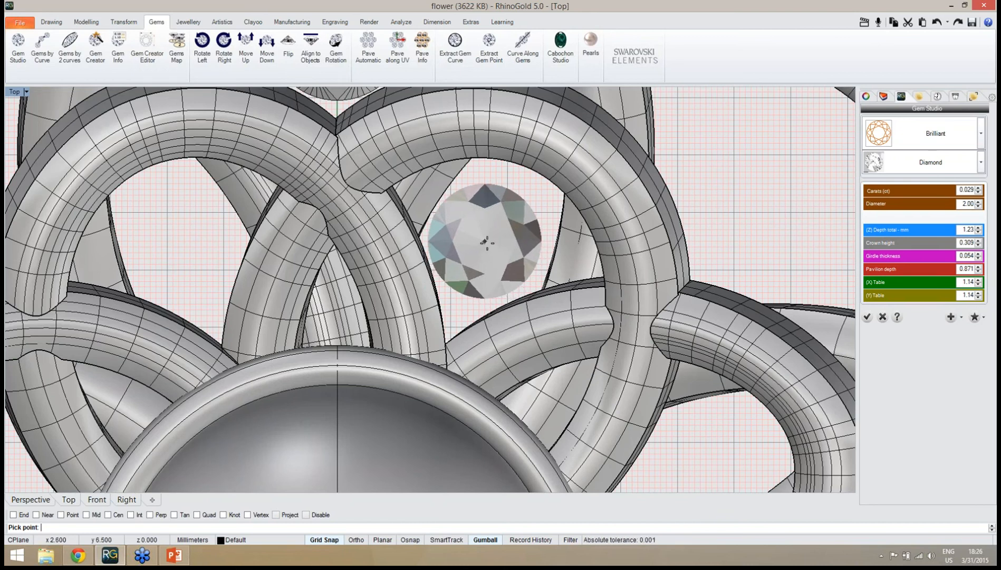
pyautogui.click(488, 246)
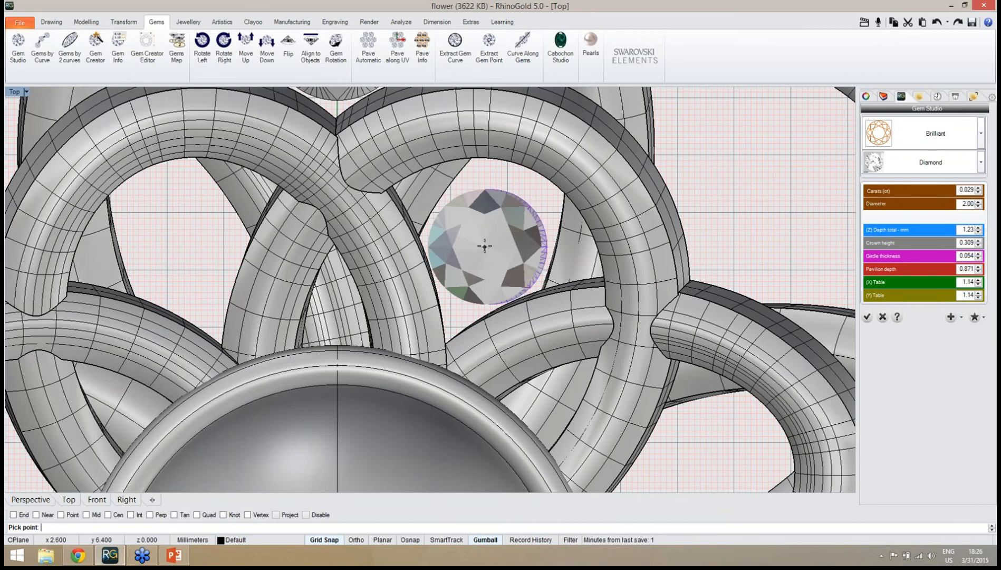
pyautogui.scroll(-3, 488, 247)
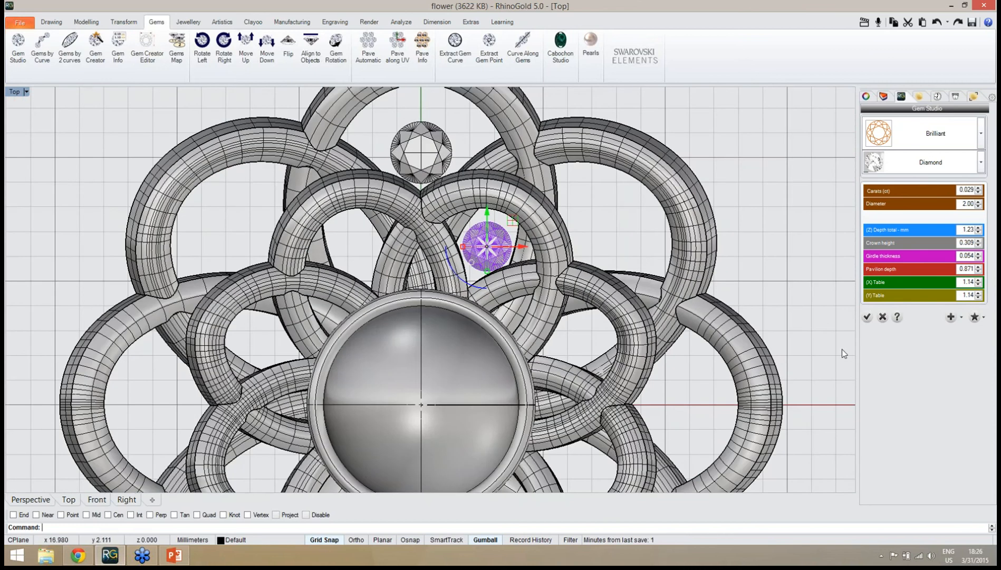
# Step: Accept the 2.00 brilliant diamond in Gem Studio and deselect it
pyautogui.click(867, 317)
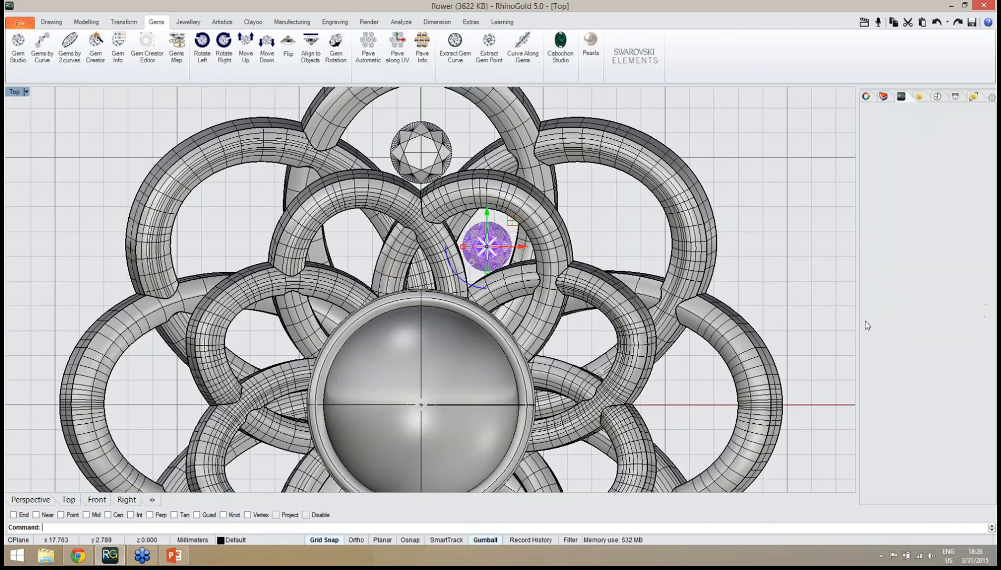
pyautogui.click(599, 251)
pyautogui.moveTo(599, 253); pyautogui.dragTo(660, 272, button='right')
pyautogui.moveTo(311, 269); pyautogui.dragTo(334, 230, button='right')
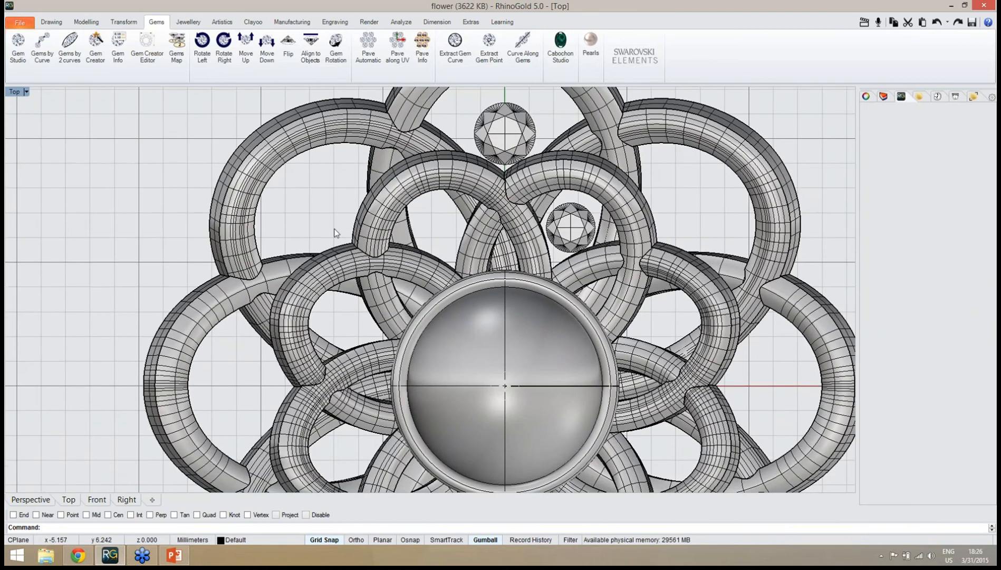
# Step: In the Perspective view, raise the larger 2.50 diamond slightly along the vertical axis inside the outer petal
pyautogui.click(40, 500)
pyautogui.moveTo(483, 233)
pyautogui.mouseDown(button='right')
pyautogui.moveTo(431, 207)
pyautogui.moveTo(442, 238)
pyautogui.mouseUp(button='right')
pyautogui.scroll(10, 442, 238)
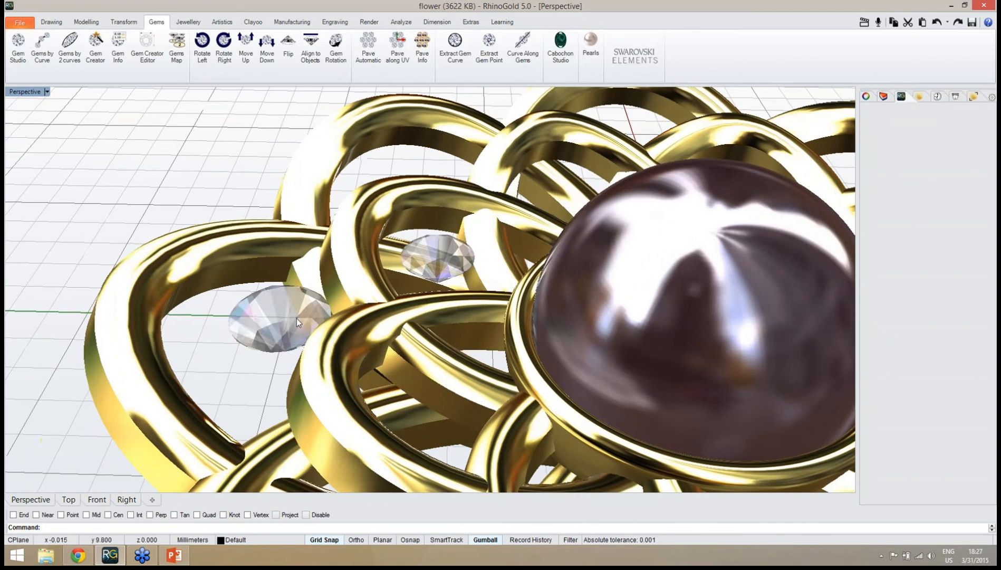
pyautogui.click(297, 319)
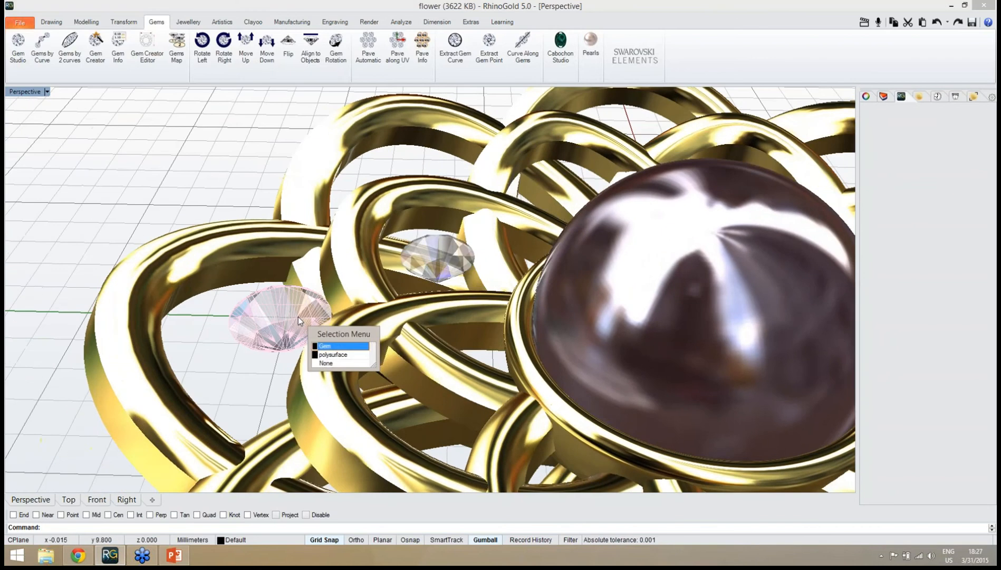
pyautogui.click(322, 344)
pyautogui.scroll(-3, 296, 338)
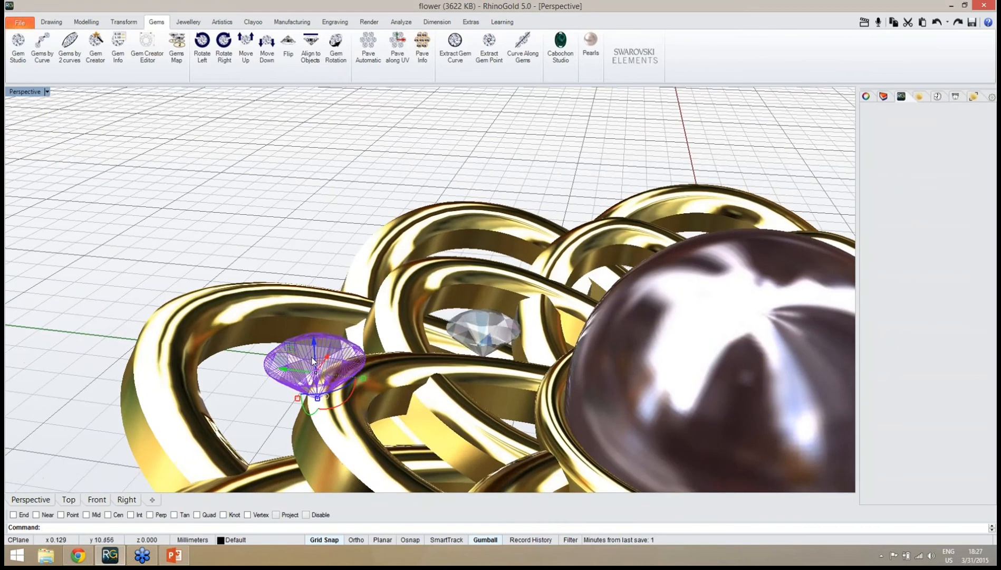
pyautogui.moveTo(315, 348); pyautogui.dragTo(321, 320)
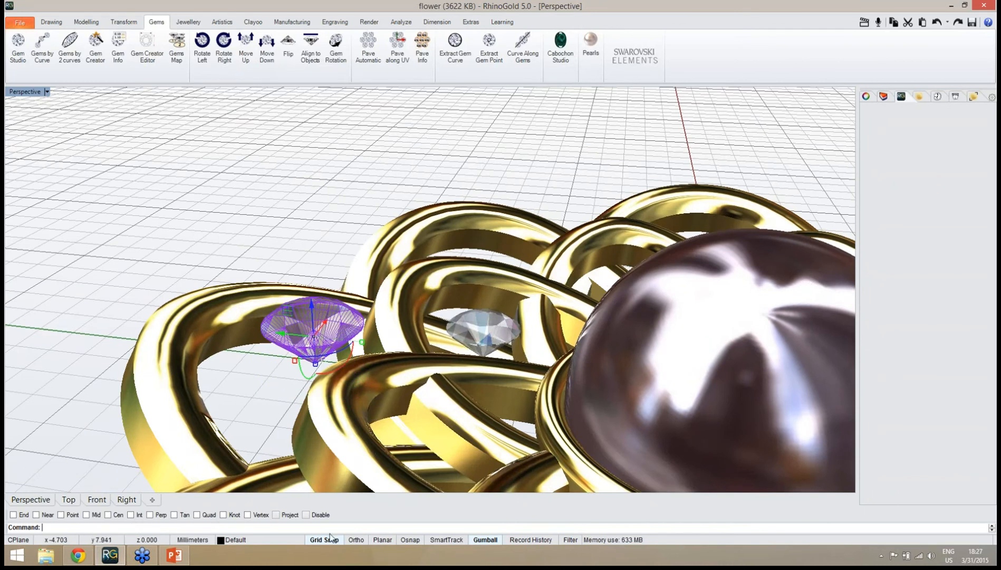
# Step: With Grid Snap off, tilt the larger diamond so its table leans toward the pearl, and deselect it
pyautogui.moveTo(349, 376); pyautogui.dragTo(393, 364, button='right')
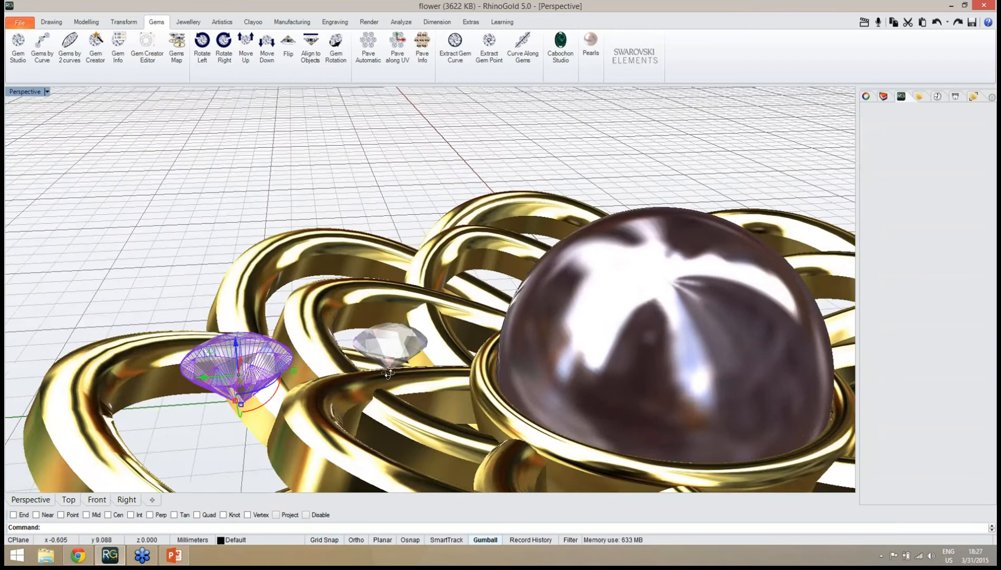
pyautogui.scroll(-5, 385, 337)
pyautogui.scroll(7, 324, 383)
pyautogui.moveTo(316, 371); pyautogui.dragTo(334, 416, button='right')
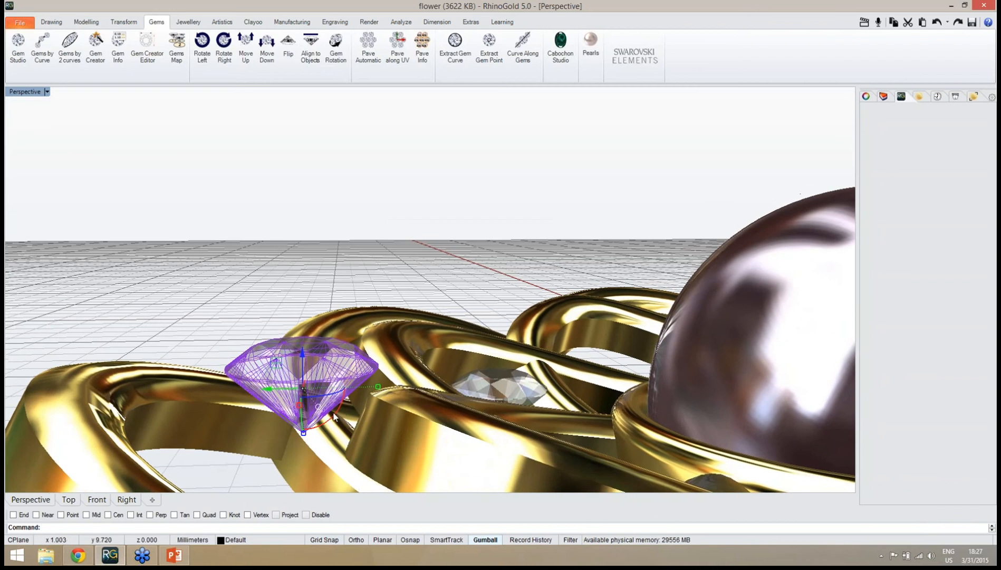
pyautogui.moveTo(342, 410); pyautogui.dragTo(336, 420)
pyautogui.click(288, 273)
pyautogui.moveTo(334, 356); pyautogui.dragTo(353, 330, button='right')
pyautogui.scroll(4, 353, 329)
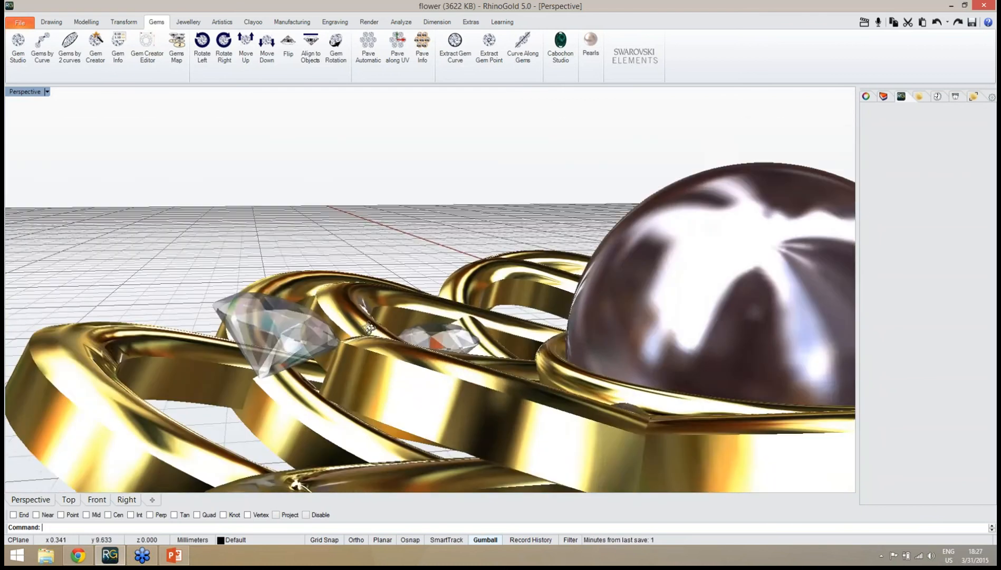
# Step: In the Top view with Grid Snap on, move the smaller 2.00 diamond horizontally from the inner petal onto the vertical centre line
pyautogui.scroll(-4, 360, 327)
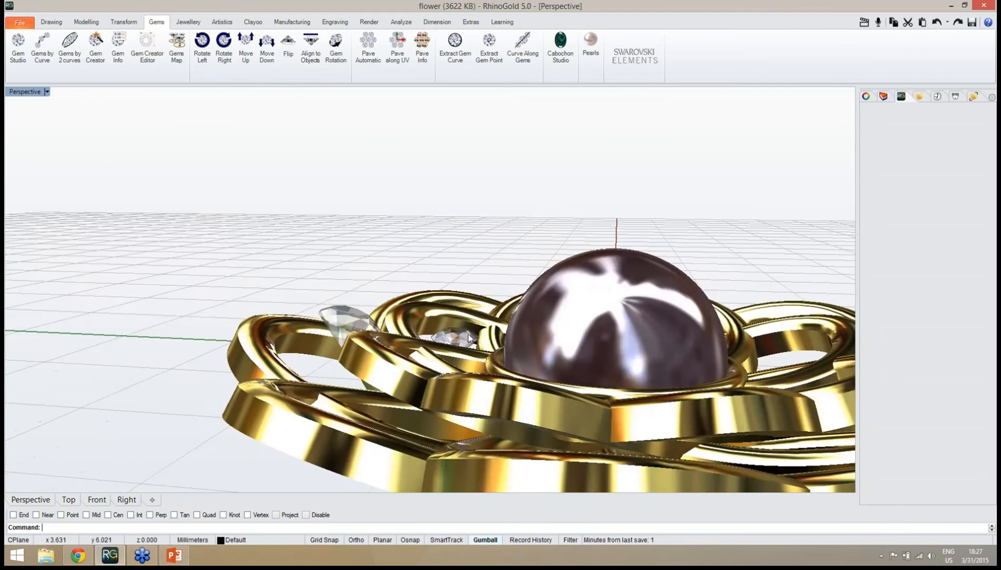
pyautogui.scroll(6, 464, 333)
pyautogui.moveTo(476, 329); pyautogui.dragTo(458, 260, button='right')
pyautogui.click(449, 204)
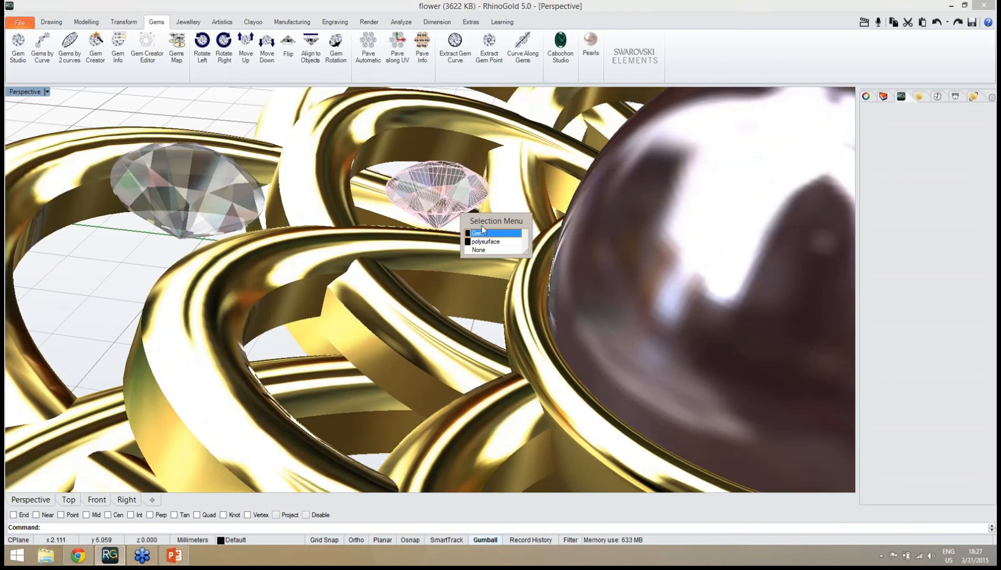
pyautogui.click(490, 234)
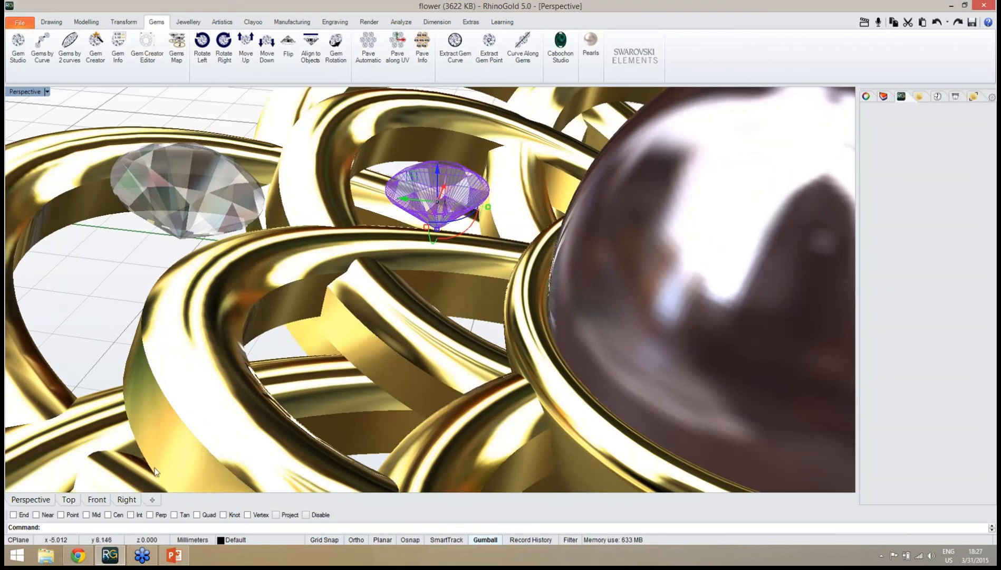
pyautogui.click(68, 499)
pyautogui.scroll(5, 542, 261)
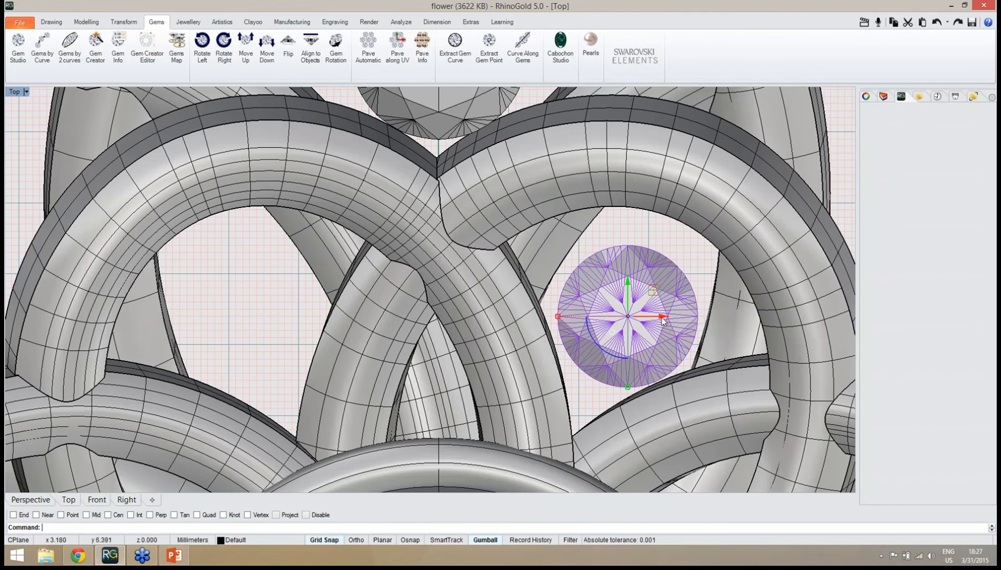
pyautogui.moveTo(663, 320); pyautogui.dragTo(475, 311)
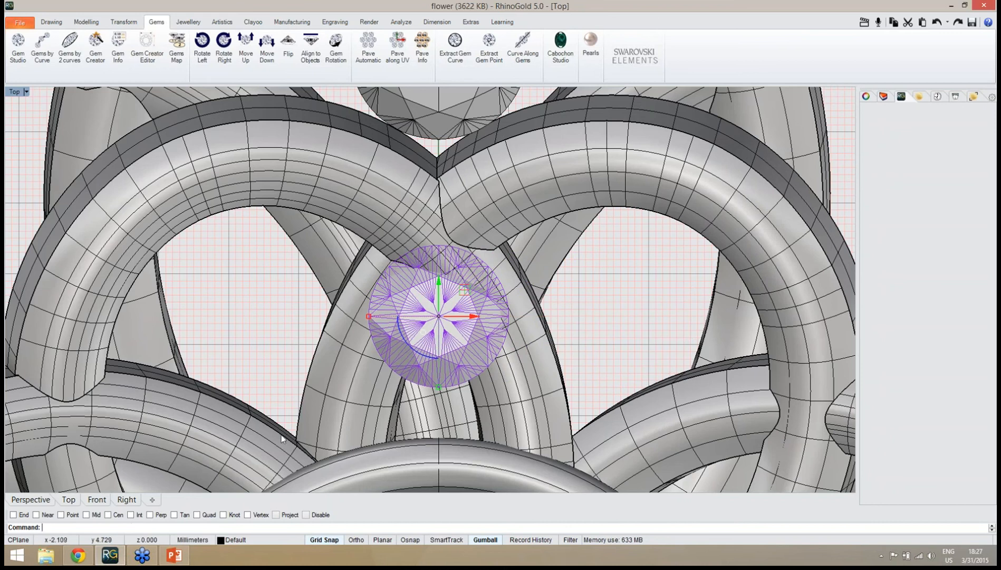
# Step: In the Perspective view with Grid Snap off, tilt the smaller diamond so its table leans toward the pearl
pyautogui.click(50, 502)
pyautogui.moveTo(435, 352); pyautogui.dragTo(411, 345, button='right')
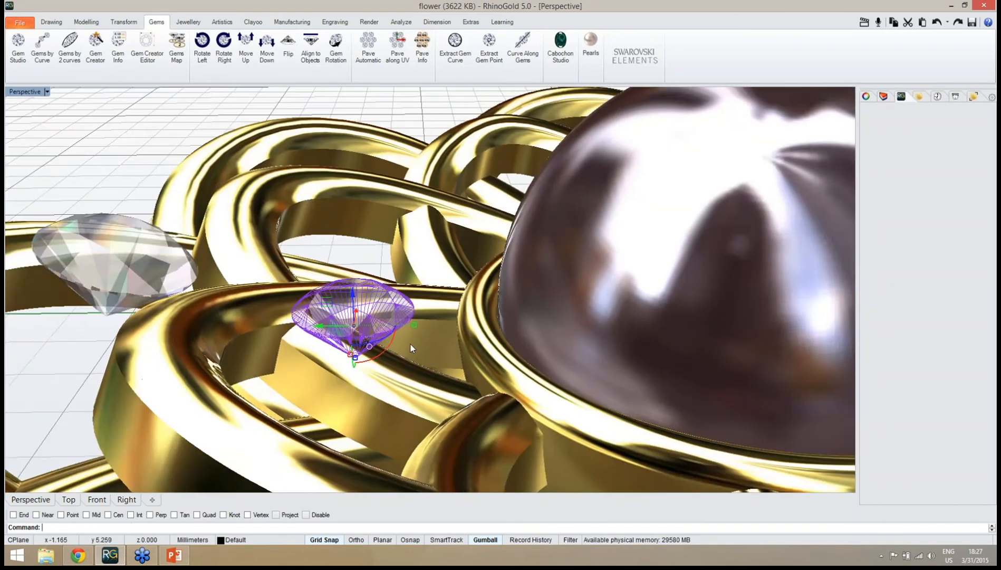
pyautogui.scroll(1, 386, 343)
pyautogui.scroll(2, 385, 342)
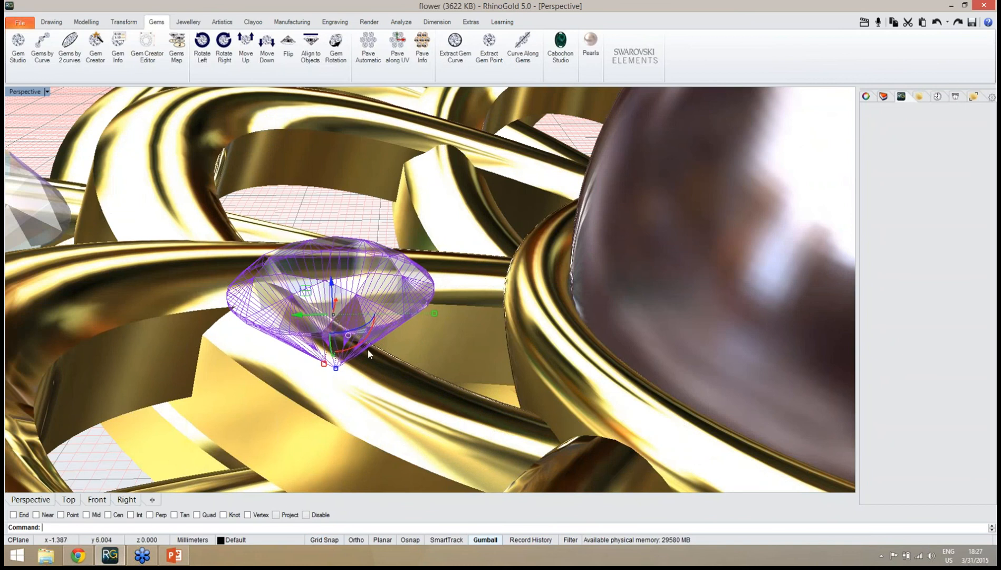
pyautogui.moveTo(369, 333); pyautogui.dragTo(362, 343)
pyautogui.moveTo(362, 343); pyautogui.dragTo(373, 344, button='right')
pyautogui.click(318, 119)
pyautogui.moveTo(318, 119); pyautogui.dragTo(355, 232, button='right')
# Step: In the Top view, move the tilted smaller diamond from the centre line back into the adjacent inner petal opening and deselect it
pyautogui.click(353, 306)
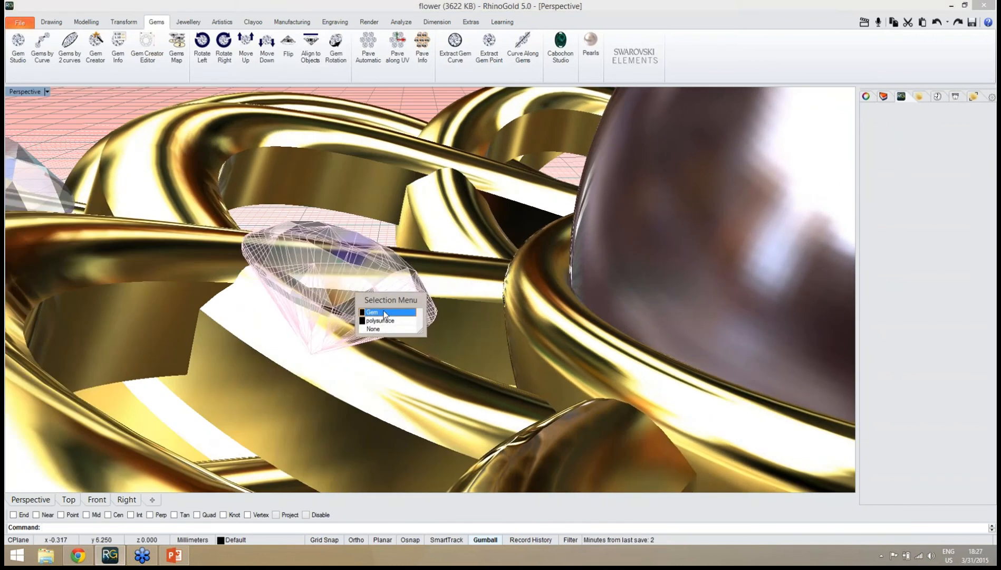
pyautogui.click(372, 312)
pyautogui.moveTo(431, 318); pyautogui.dragTo(430, 306, button='right')
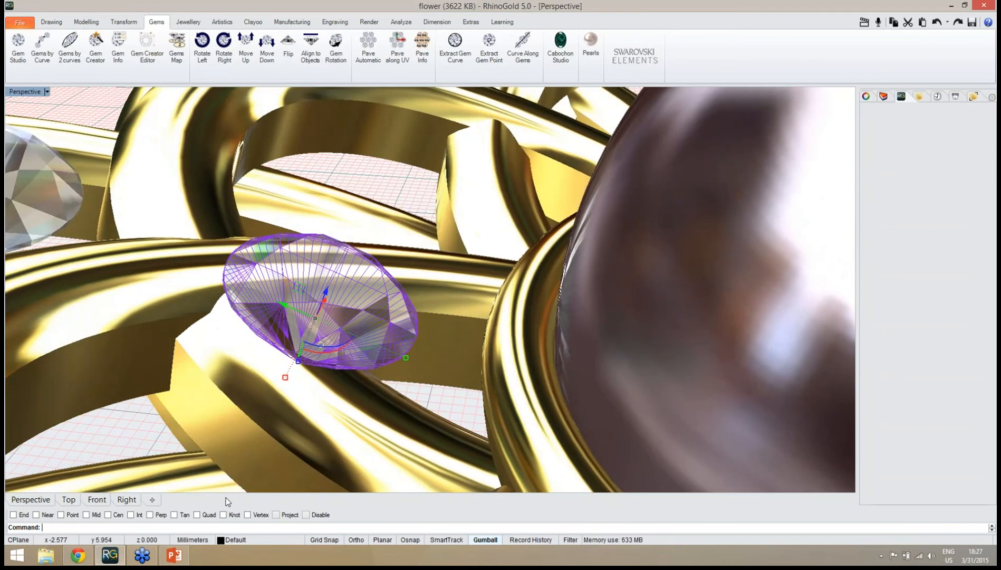
pyautogui.click(69, 500)
pyautogui.moveTo(471, 375); pyautogui.dragTo(372, 388, button='right')
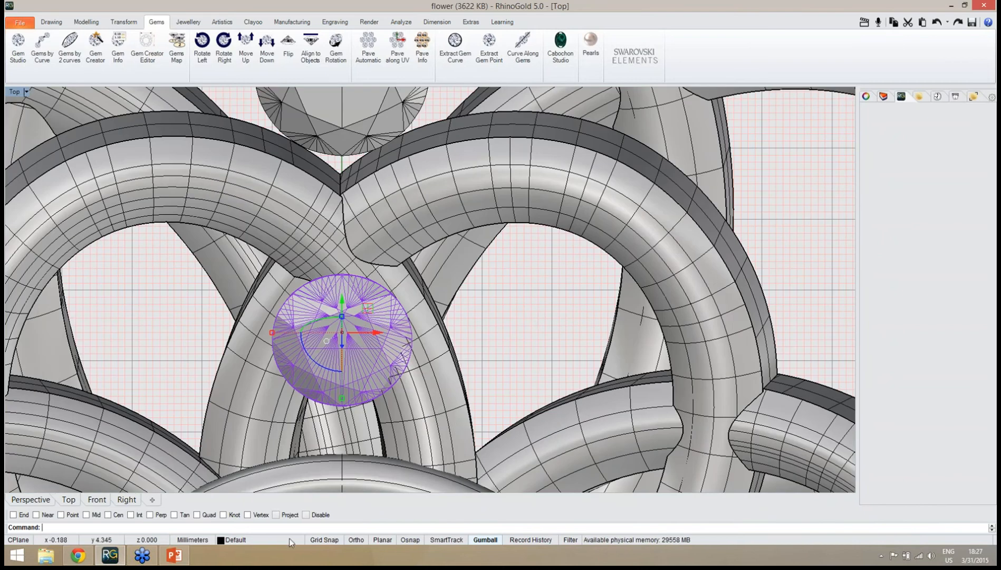
pyautogui.moveTo(368, 355); pyautogui.dragTo(553, 352)
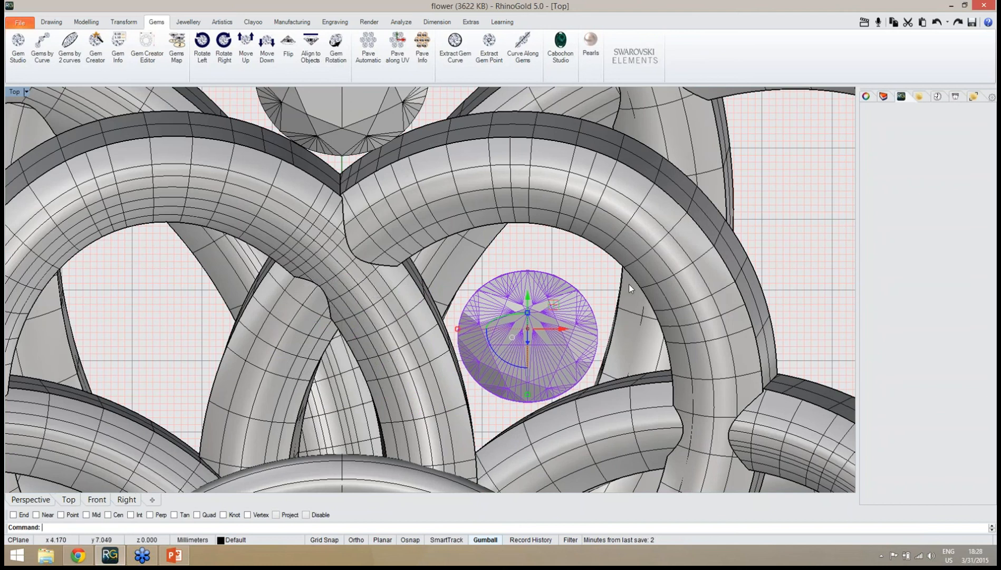
pyautogui.click(599, 275)
pyautogui.click(44, 497)
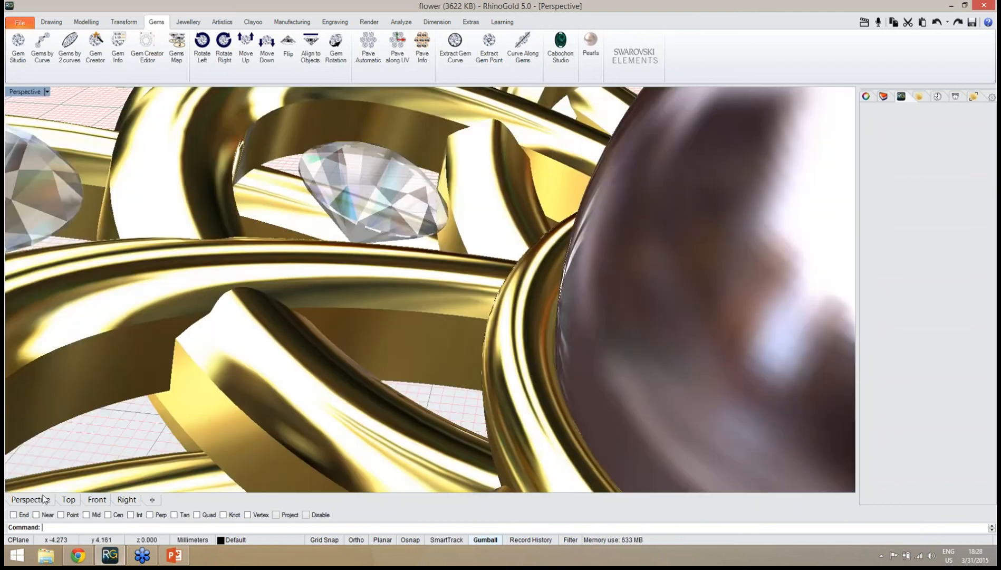
# Step: Start a Bezel setting around the larger round gem inside the outer petal
pyautogui.scroll(-6, 401, 377)
pyautogui.moveTo(369, 348); pyautogui.dragTo(549, 329, button='right')
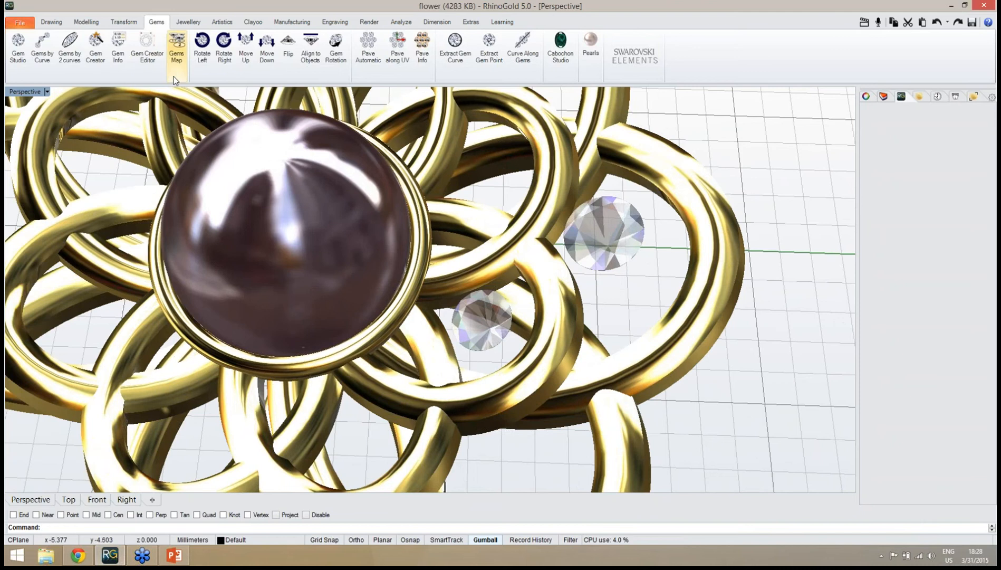
pyautogui.click(191, 24)
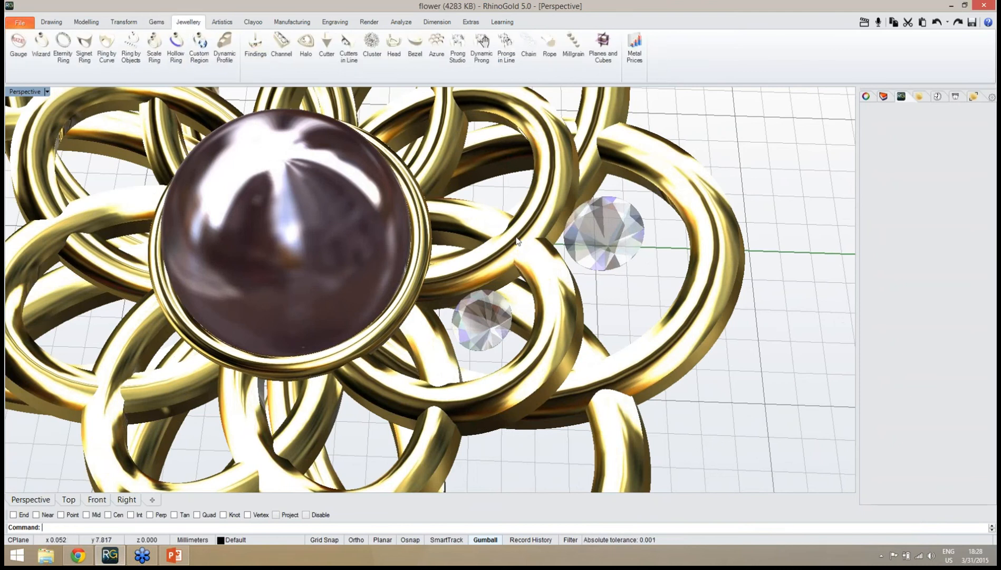
pyautogui.click(415, 62)
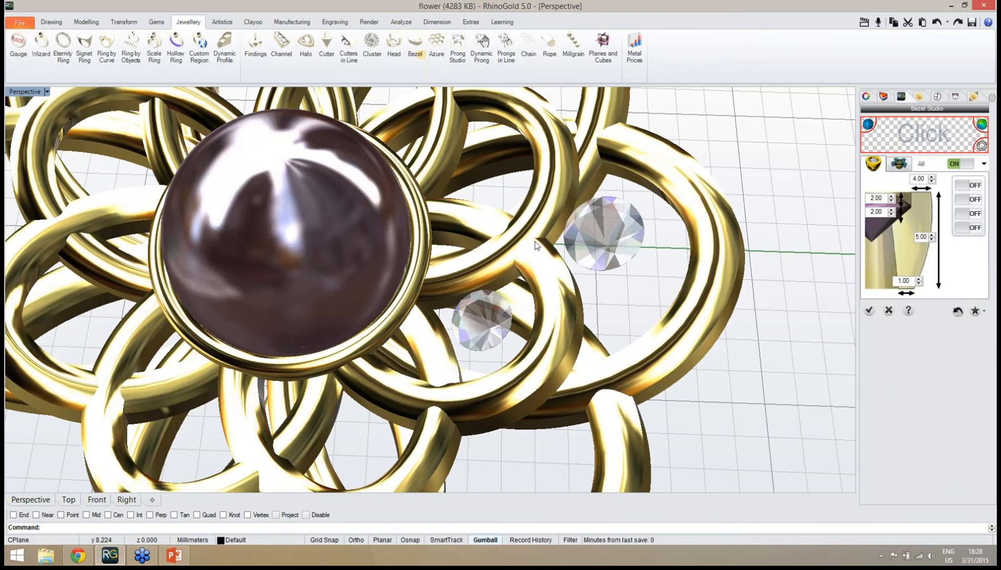
pyautogui.click(929, 142)
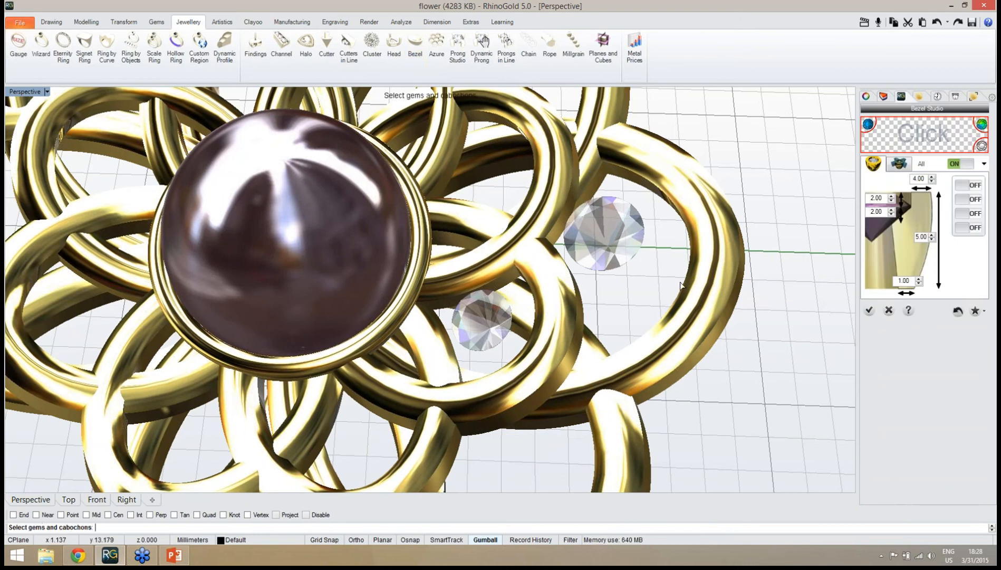
pyautogui.click(615, 259)
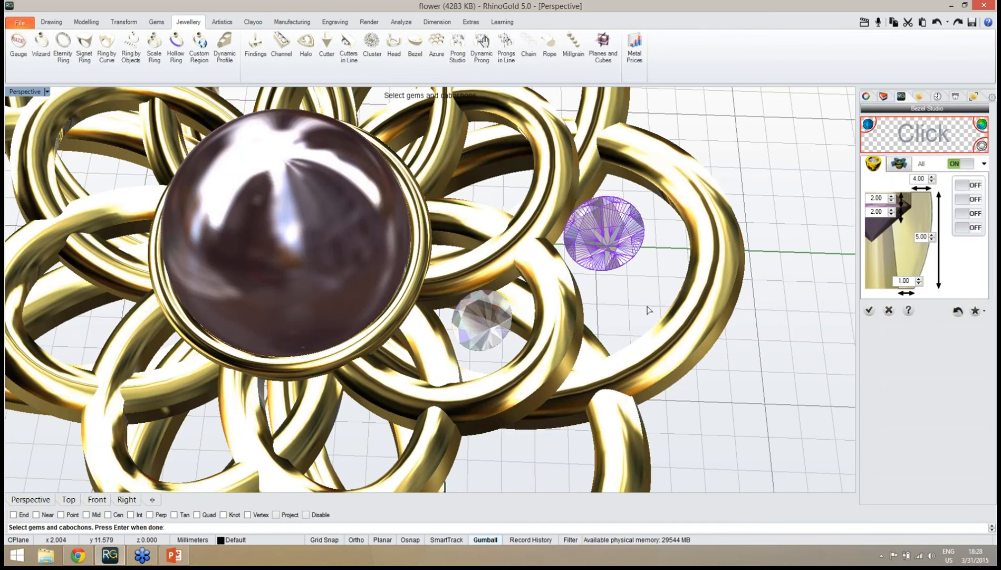
pyautogui.press('Return')
# Step: Examine the bezel preview on the outer gem from several angles, checking how it fits between the petals
pyautogui.moveTo(650, 308); pyautogui.dragTo(576, 236, button='right')
pyautogui.scroll(6, 588, 346)
pyautogui.moveTo(587, 346); pyautogui.dragTo(569, 383, button='right')
pyautogui.scroll(-7, 546, 273)
pyautogui.moveTo(546, 273); pyautogui.dragTo(637, 319, button='right')
pyautogui.scroll(3, 530, 261)
pyautogui.scroll(6, 559, 269)
pyautogui.scroll(-1, 557, 304)
pyautogui.scroll(-6, 638, 319)
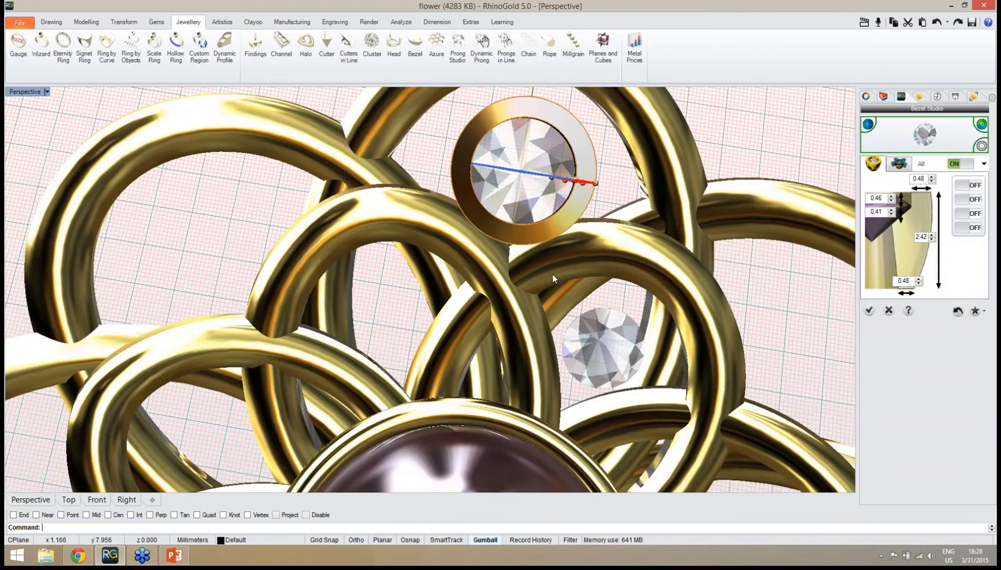
pyautogui.moveTo(555, 249); pyautogui.dragTo(575, 264, button='right')
pyautogui.scroll(4, 512, 230)
pyautogui.moveTo(512, 230); pyautogui.dragTo(418, 203, button='right')
pyautogui.scroll(-6, 496, 208)
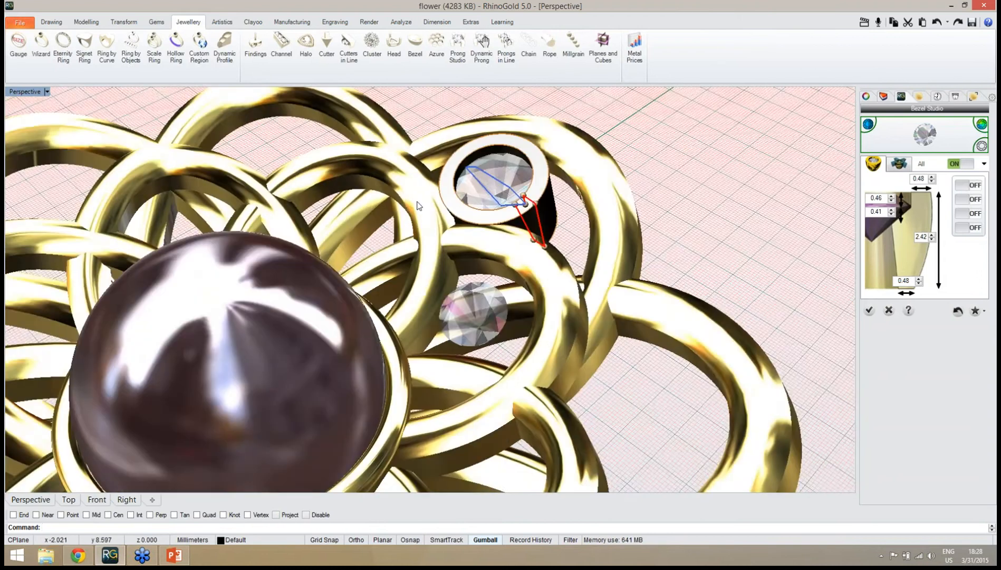
# Step: Move the bezel profile's lower inner corner inward for a 0.94 mm base thickness and reduce the bezel height to 1.62 mm
pyautogui.moveTo(590, 279); pyautogui.dragTo(514, 267, button='right')
pyautogui.scroll(6, 514, 266)
pyautogui.moveTo(531, 314); pyautogui.dragTo(484, 321, button='right')
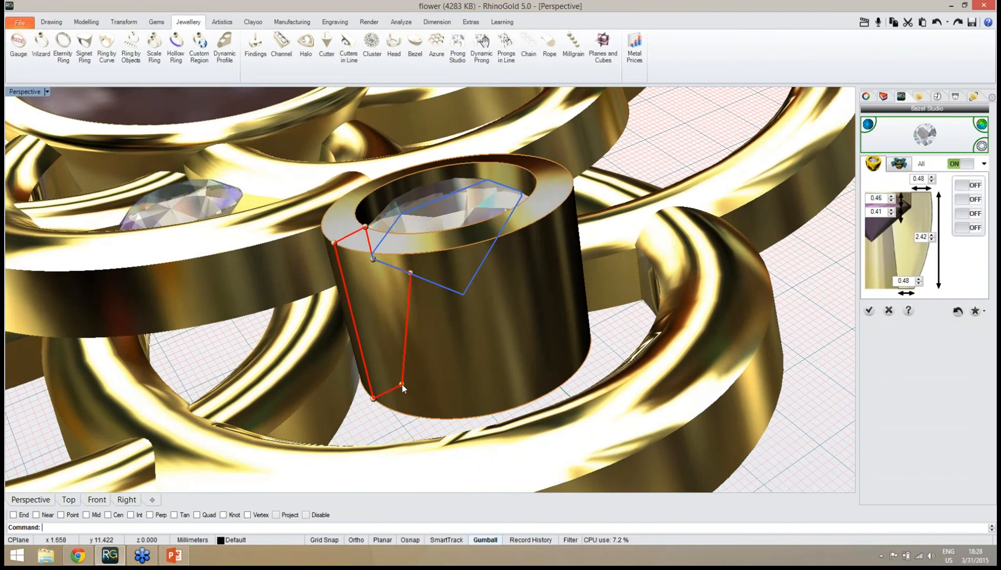
pyautogui.moveTo(417, 377); pyautogui.dragTo(431, 371)
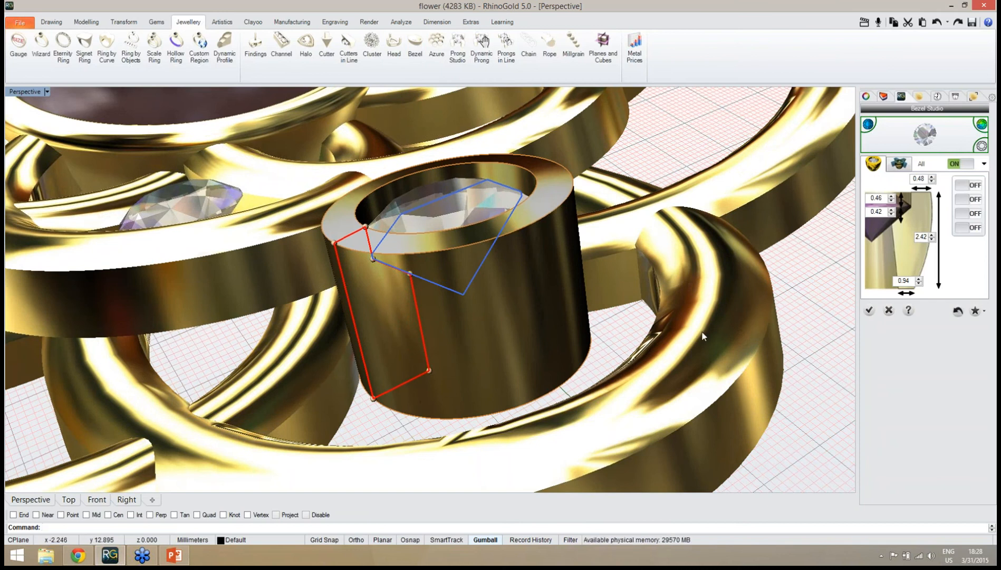
pyautogui.click(933, 239)
pyautogui.click(932, 239)
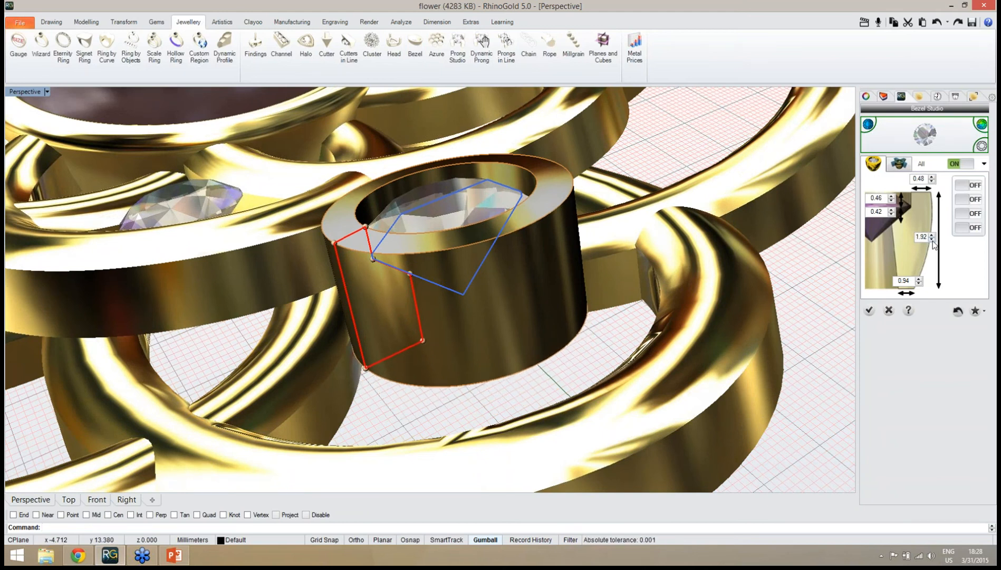
pyautogui.click(933, 239)
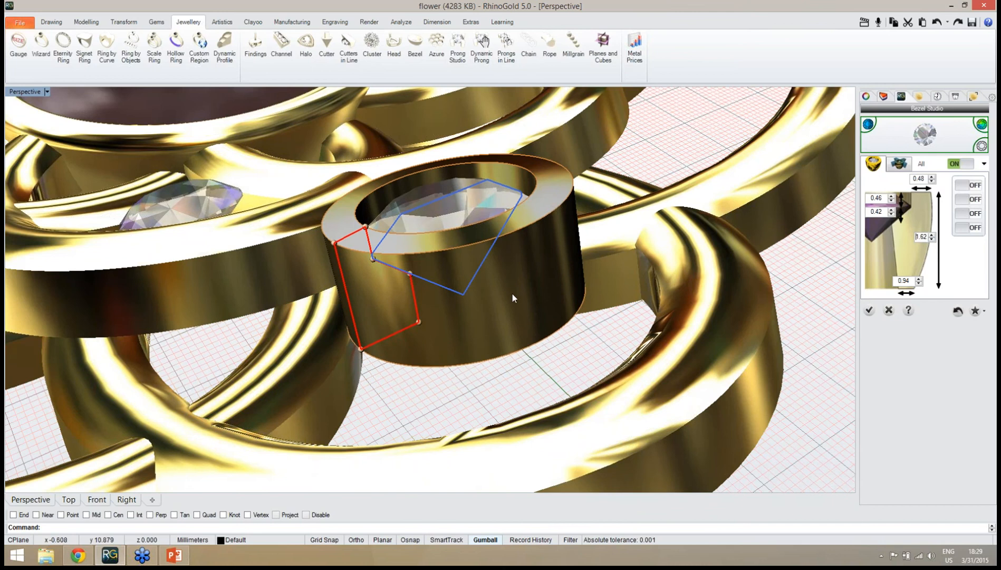
# Step: Enable the extra profile points on the bezel's rim and outer wall, and pull the lower outer corner in to a 0.62 mm base thickness
pyautogui.moveTo(512, 298); pyautogui.dragTo(466, 351, button='right')
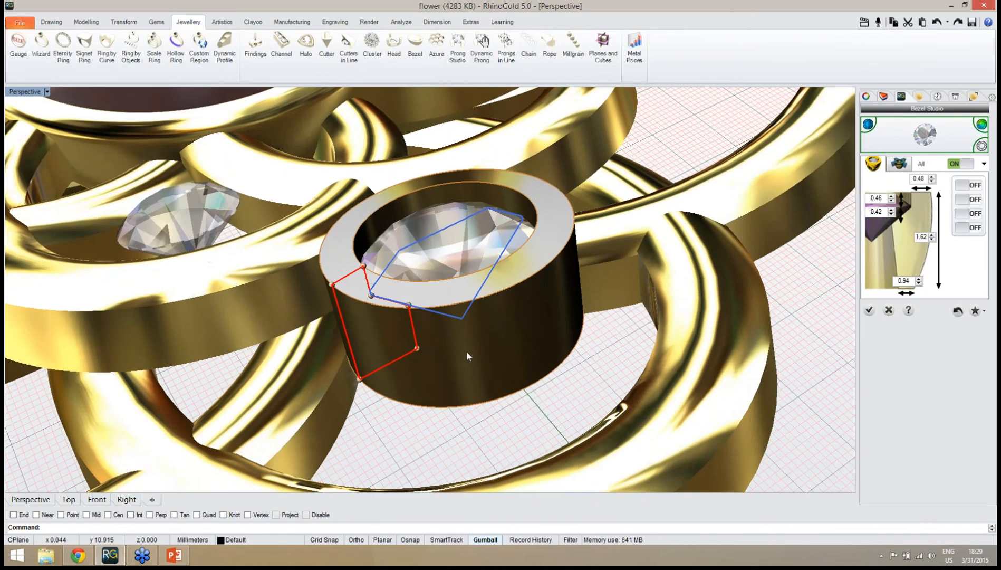
pyautogui.click(972, 186)
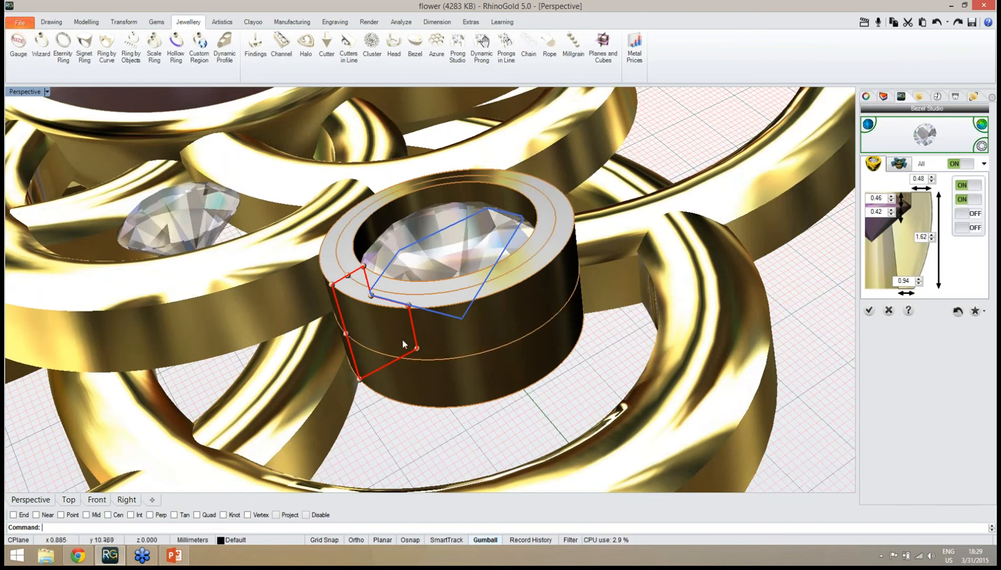
pyautogui.moveTo(362, 380); pyautogui.dragTo(375, 373)
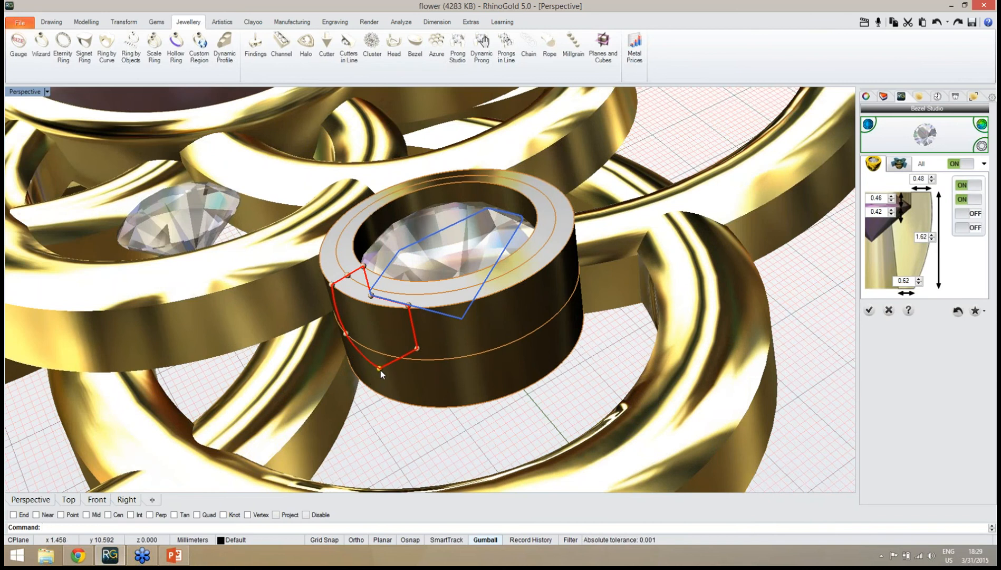
# Step: Round the bezel's rim by raising its middle profile point and pulling the upper outer corner in to a 0.39 mm top thickness
pyautogui.scroll(5, 369, 309)
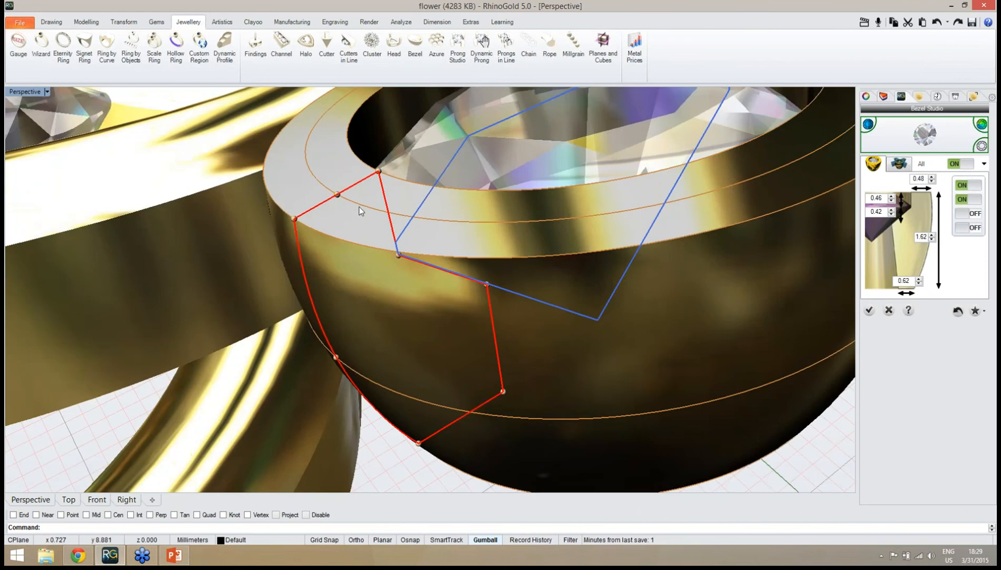
pyautogui.moveTo(337, 195); pyautogui.dragTo(338, 173)
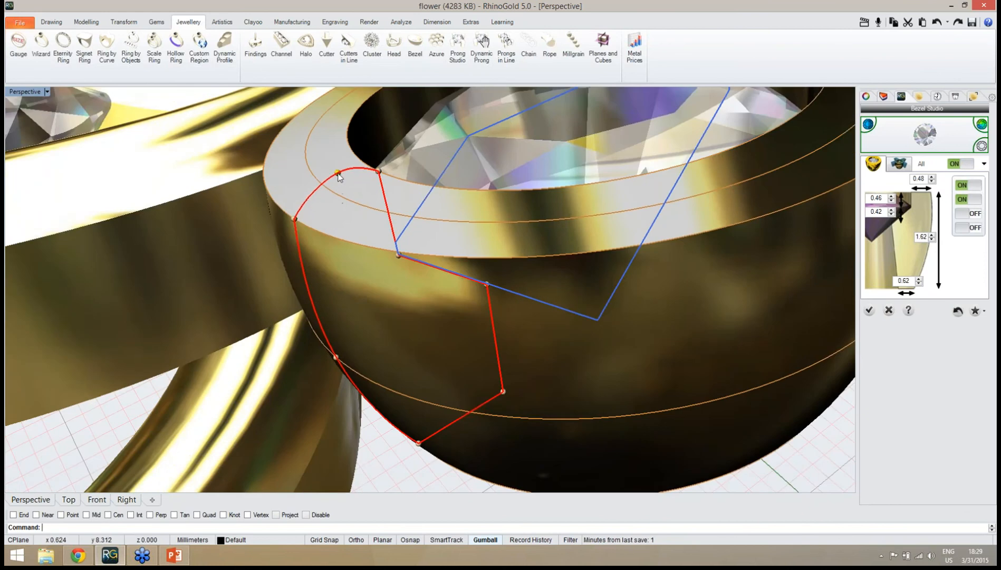
pyautogui.moveTo(295, 219); pyautogui.dragTo(316, 230)
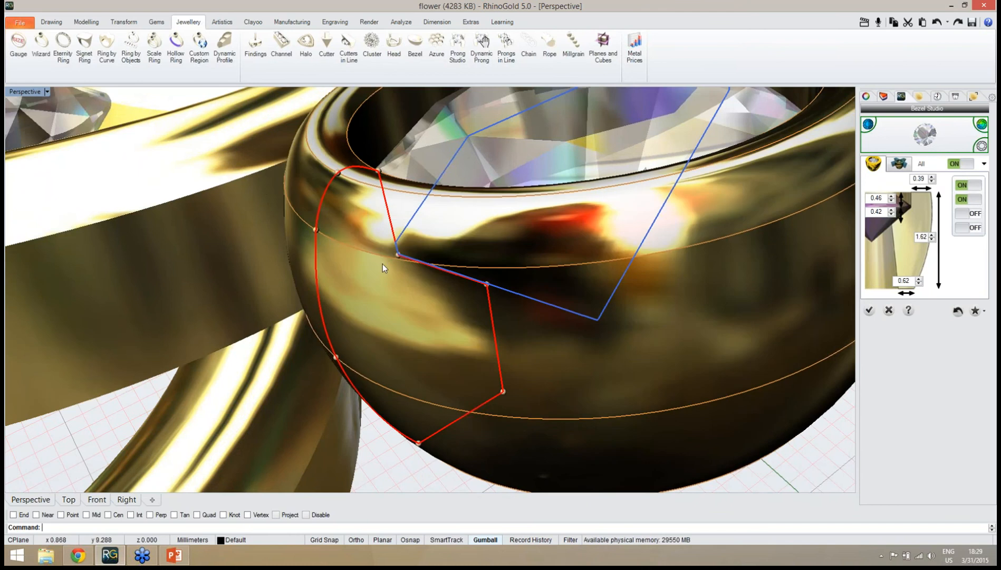
# Step: Pull the profile's lower outer corner further inward to narrow the bezel's base thickness to 0.47 mm
pyautogui.moveTo(382, 265); pyautogui.dragTo(382, 277, button='right')
pyautogui.scroll(-12, 384, 277)
pyautogui.scroll(7, 413, 310)
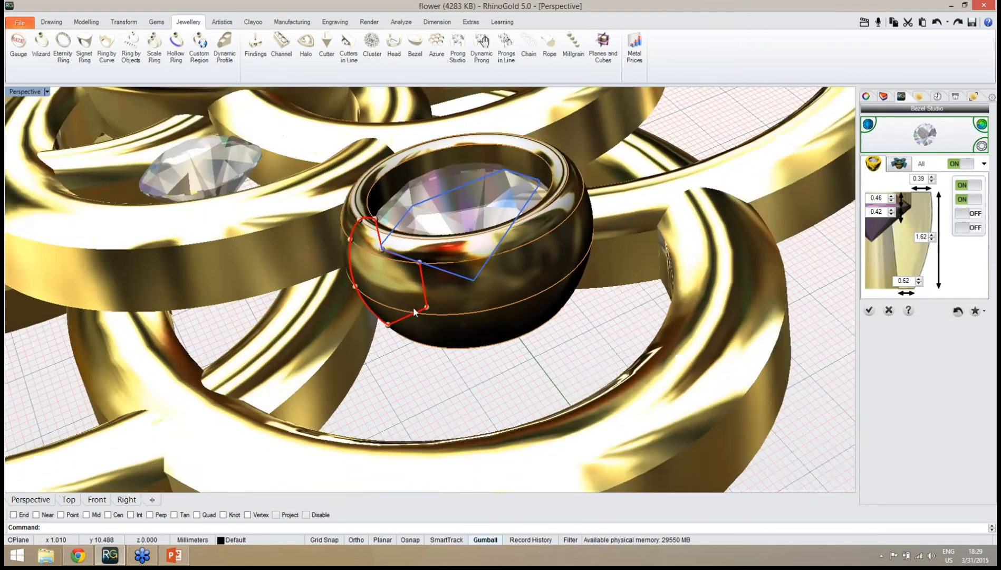
pyautogui.moveTo(382, 330); pyautogui.dragTo(394, 325)
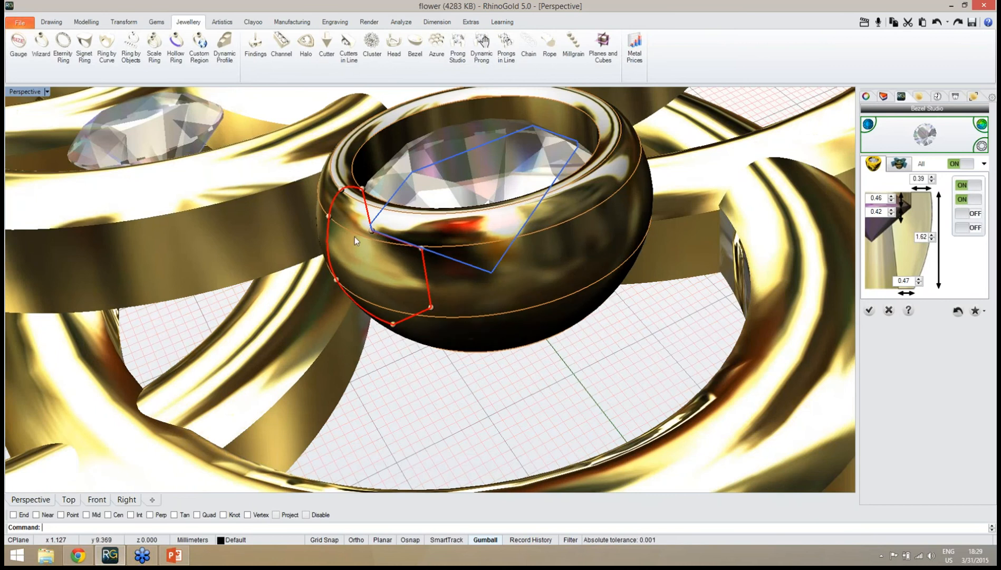
# Step: Check the rounded bezel against the petals from several angles and accept it as the outer gem's setting
pyautogui.moveTo(350, 240); pyautogui.dragTo(405, 184, button='right')
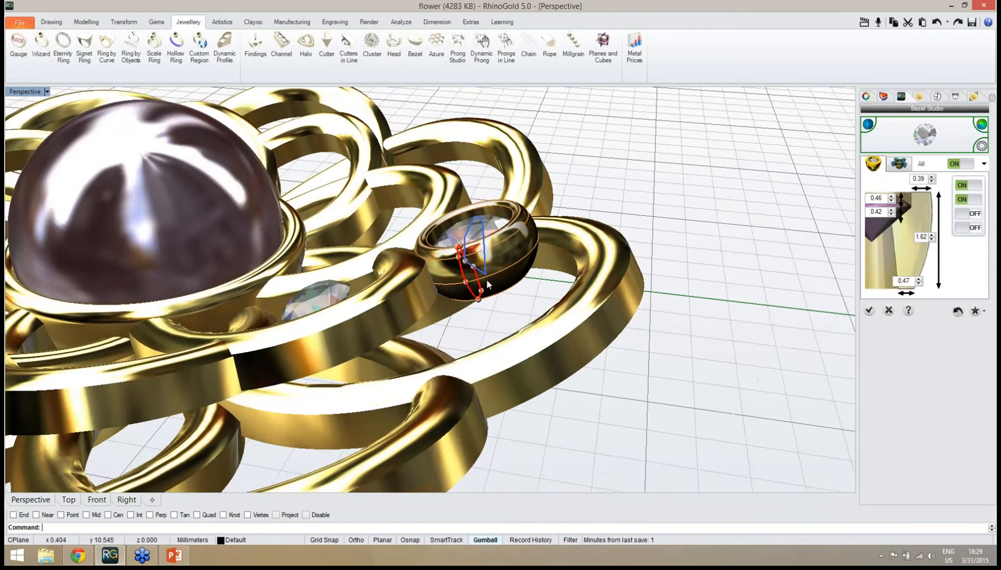
pyautogui.scroll(8, 493, 282)
pyautogui.moveTo(496, 291); pyautogui.dragTo(432, 314, button='right')
pyautogui.scroll(5, 252, 325)
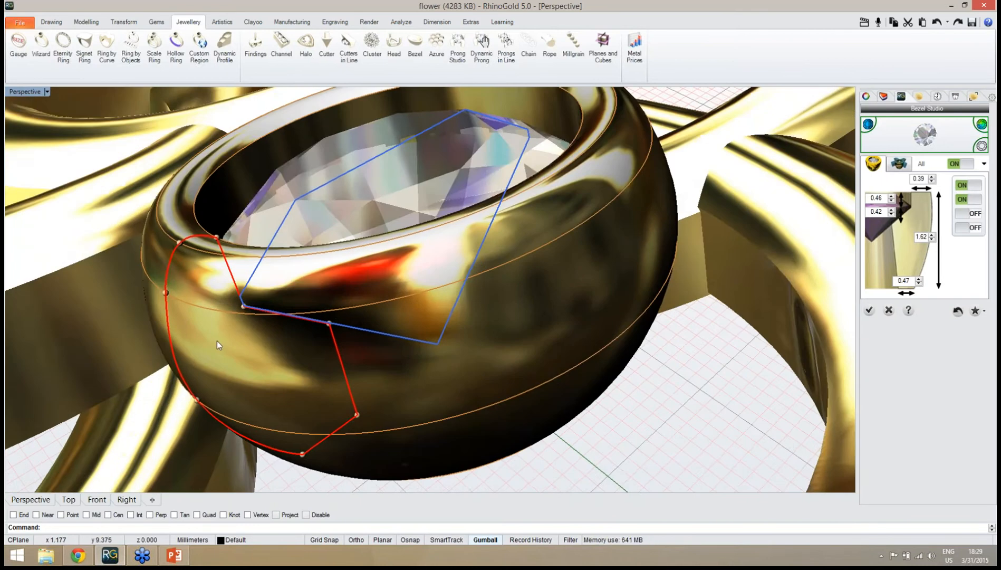
pyautogui.moveTo(210, 342); pyautogui.dragTo(186, 333, button='right')
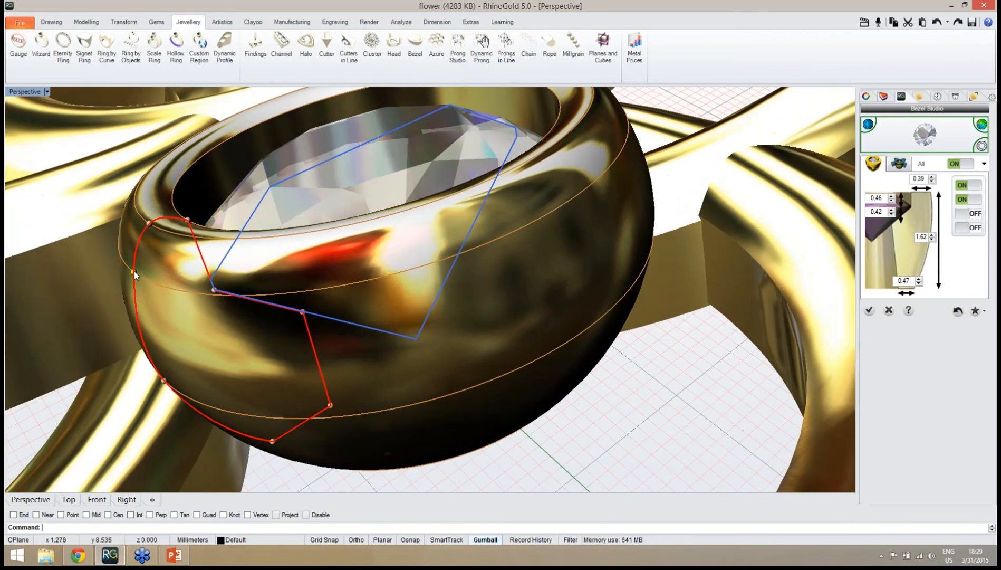
pyautogui.scroll(-10, 347, 351)
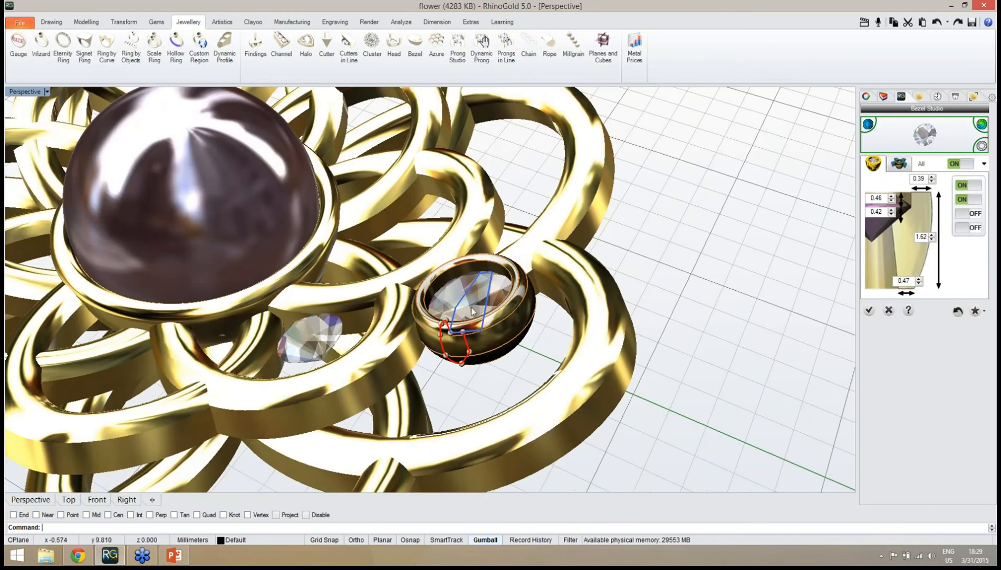
pyautogui.moveTo(472, 312); pyautogui.dragTo(644, 354, button='right')
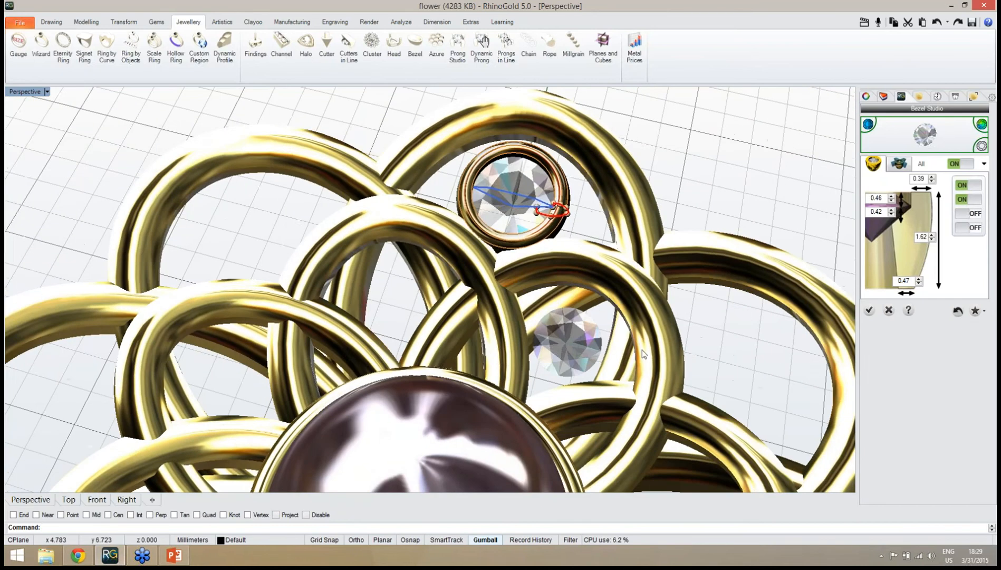
pyautogui.click(868, 312)
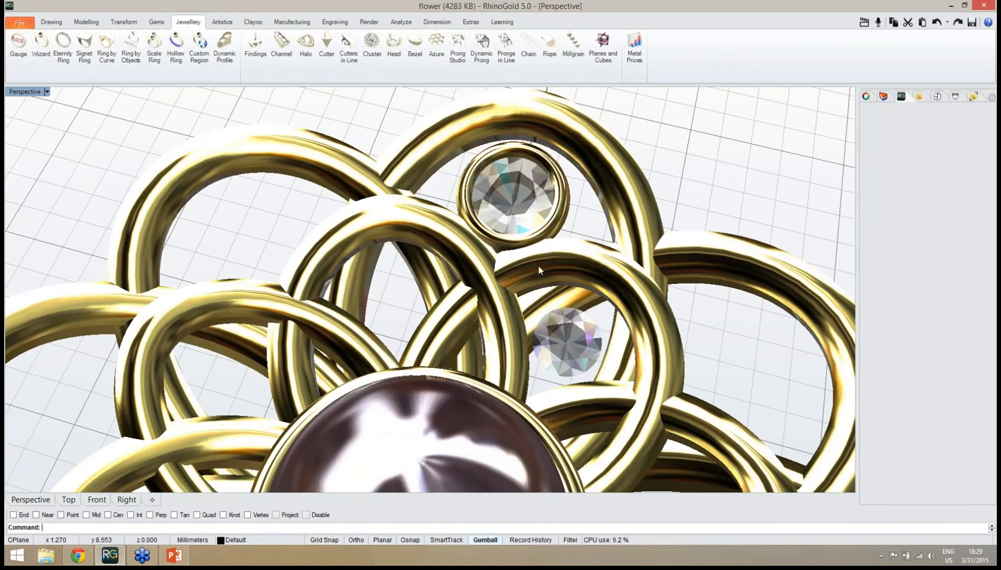
# Step: Save the flower model
pyautogui.moveTo(337, 227); pyautogui.dragTo(384, 209, button='right')
pyautogui.scroll(-5, 385, 211)
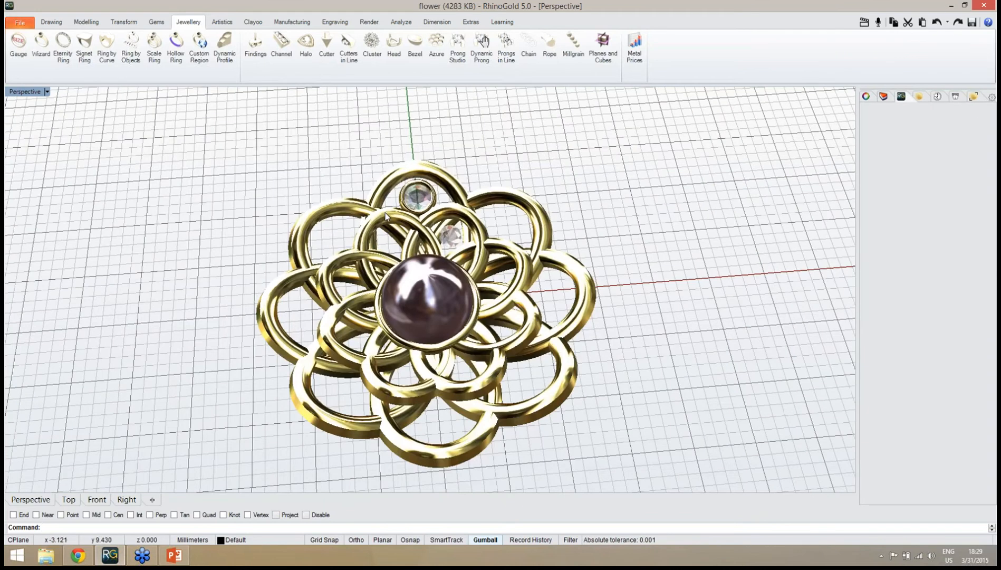
pyautogui.hotkey('ctrl', 's')
# Step: Select the smaller gem inside the inner petal and start a Bezel setting around it
pyautogui.moveTo(401, 232); pyautogui.dragTo(347, 233, button='right')
pyautogui.scroll(7, 414, 207)
pyautogui.moveTo(416, 208); pyautogui.dragTo(644, 248, button='right')
pyautogui.moveTo(495, 346); pyautogui.dragTo(490, 170, button='right')
pyautogui.click(556, 296)
pyautogui.click(592, 320)
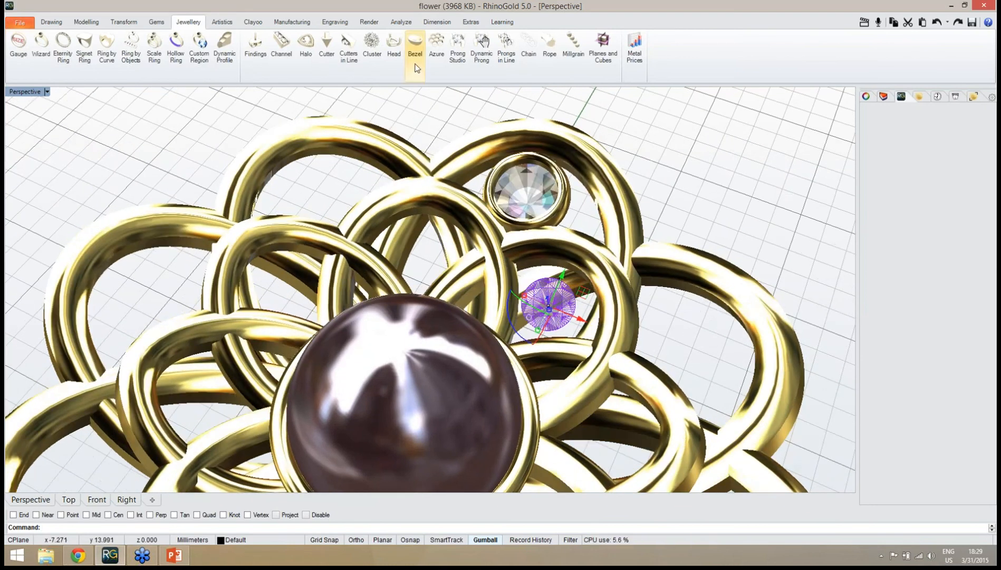
pyautogui.click(415, 45)
pyautogui.scroll(10, 543, 371)
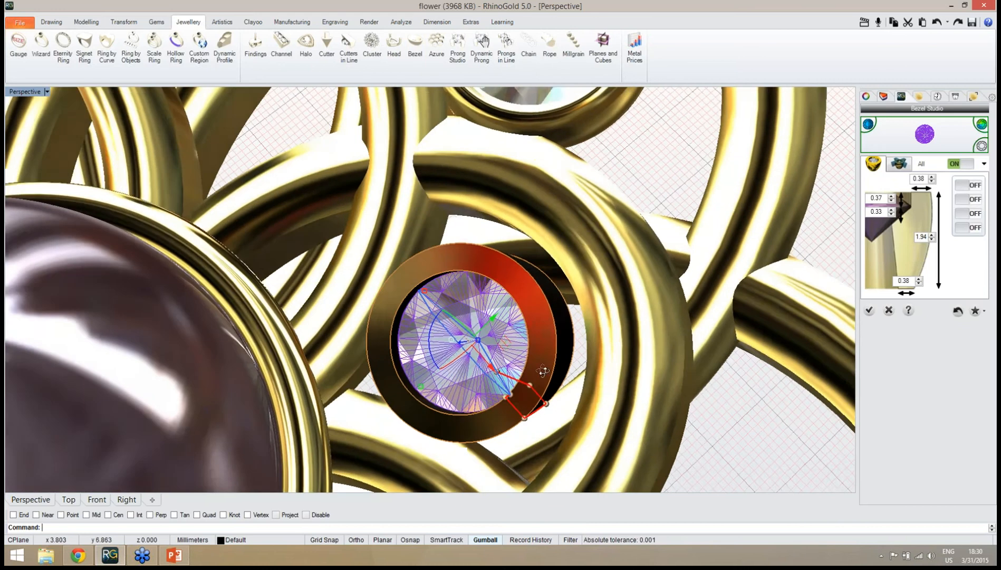
# Step: Reduce the small gem's bezel height to 1.34 mm
pyautogui.moveTo(544, 371); pyautogui.dragTo(394, 304, button='right')
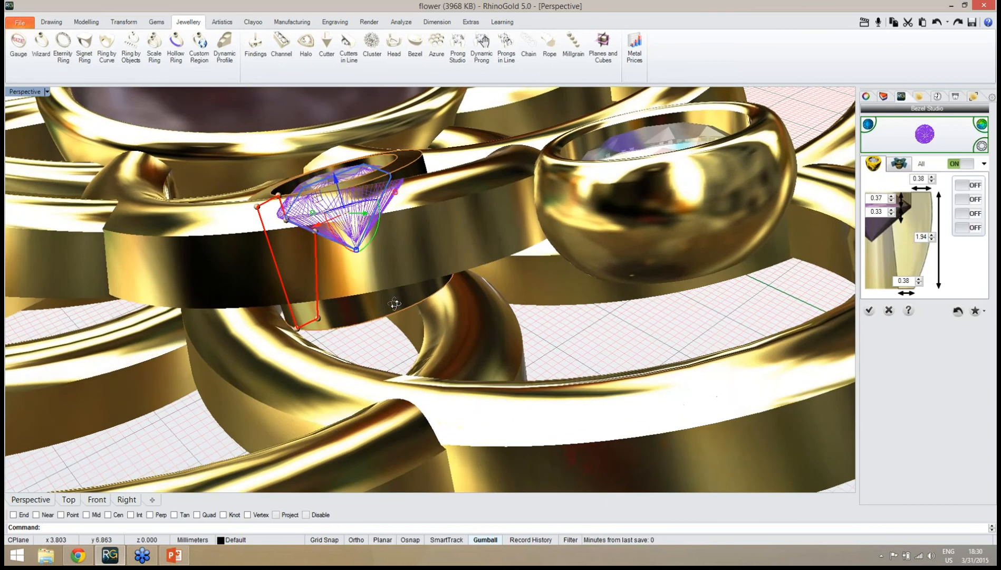
pyautogui.click(602, 353)
pyautogui.moveTo(548, 315); pyautogui.dragTo(533, 327, button='right')
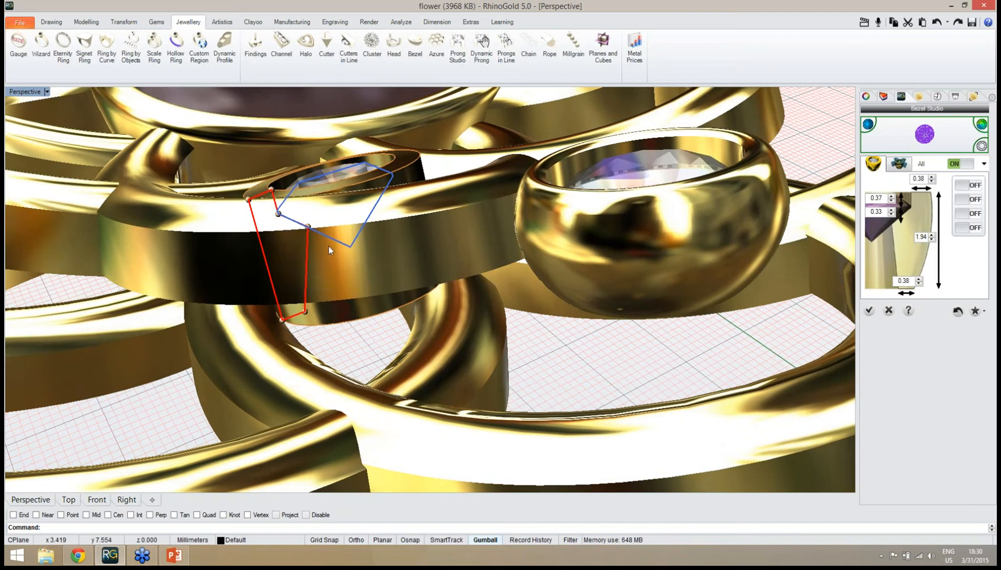
pyautogui.click(932, 240)
pyautogui.click(932, 240)
pyautogui.click(932, 240)
pyautogui.click(932, 240)
pyautogui.click(932, 240)
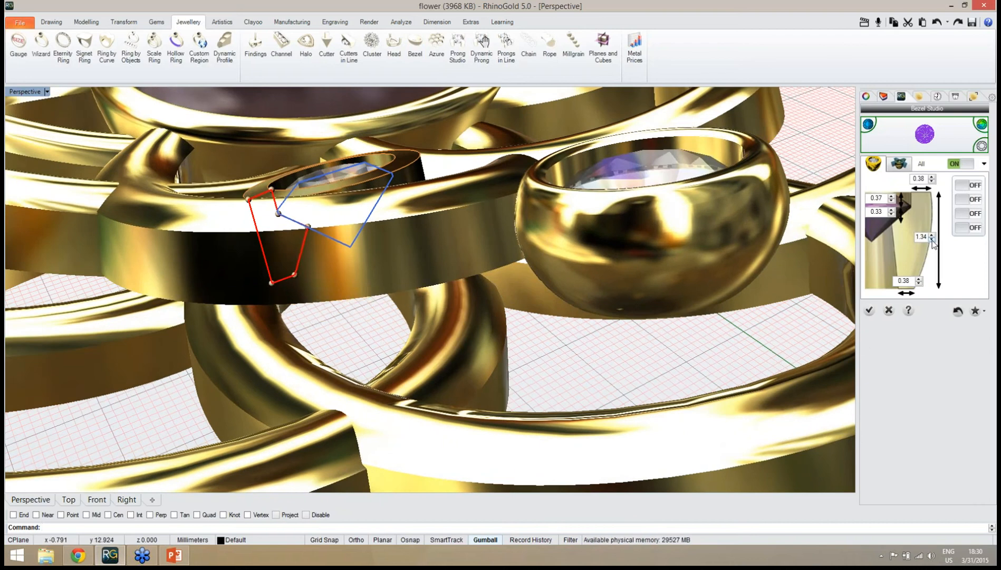
pyautogui.click(932, 241)
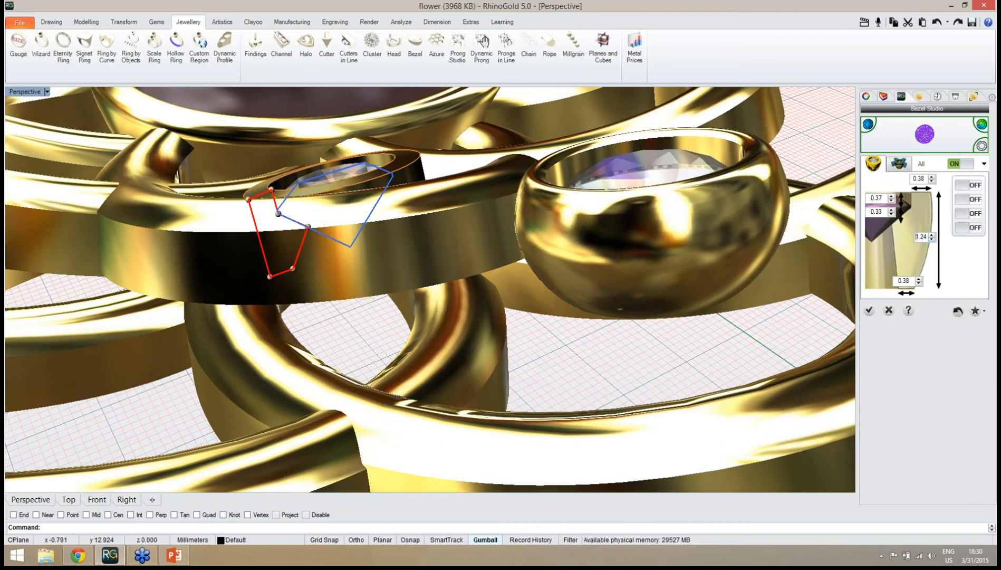
pyautogui.click(932, 234)
# Step: Set the small bezel's base thickness to 0.79 mm and lower gem-seat value to 0.36 mm, and enable its rim and outer-wall profile points
pyautogui.moveTo(592, 295); pyautogui.dragTo(581, 293, button='right')
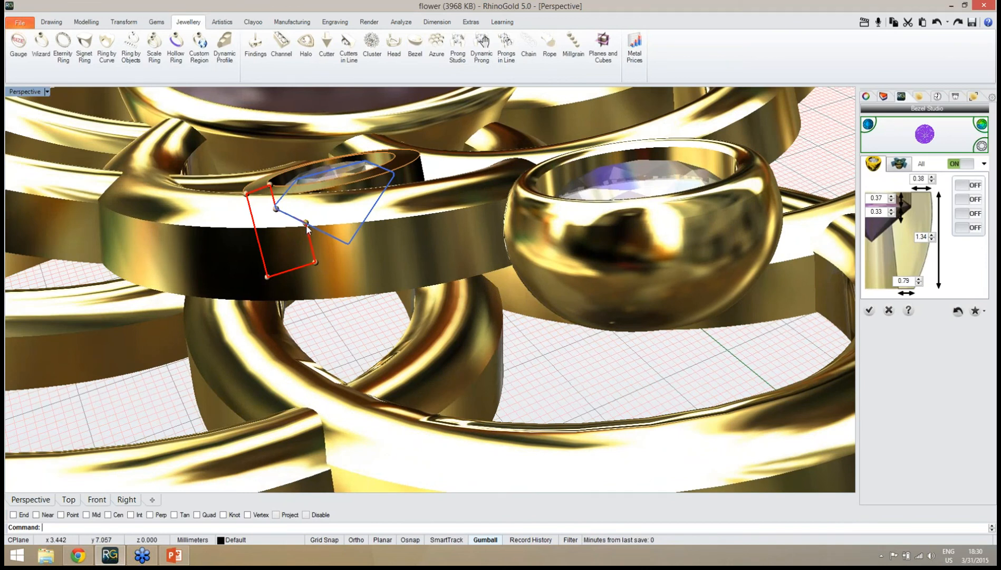
pyautogui.moveTo(306, 225); pyautogui.dragTo(307, 225)
pyautogui.click(965, 199)
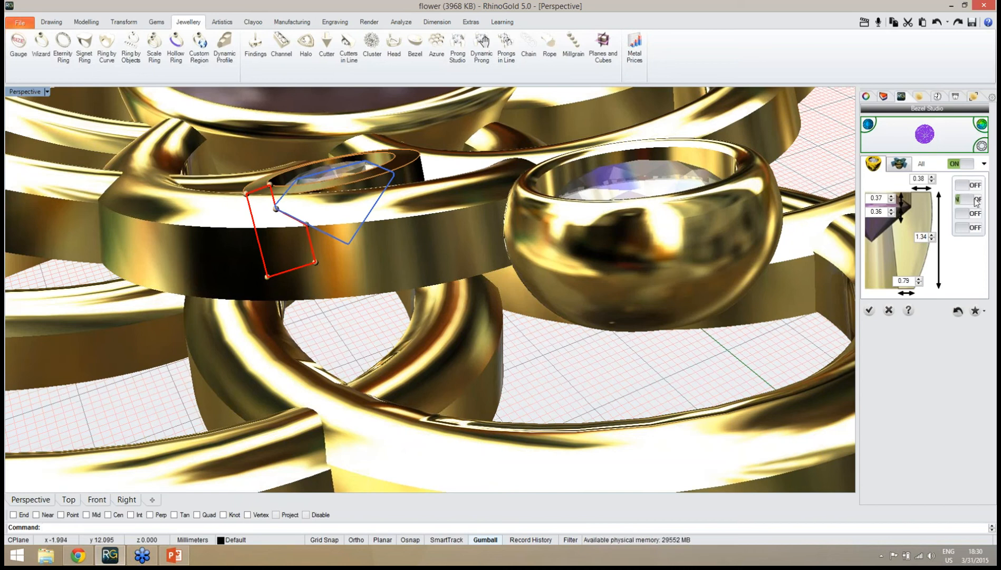
pyautogui.click(976, 186)
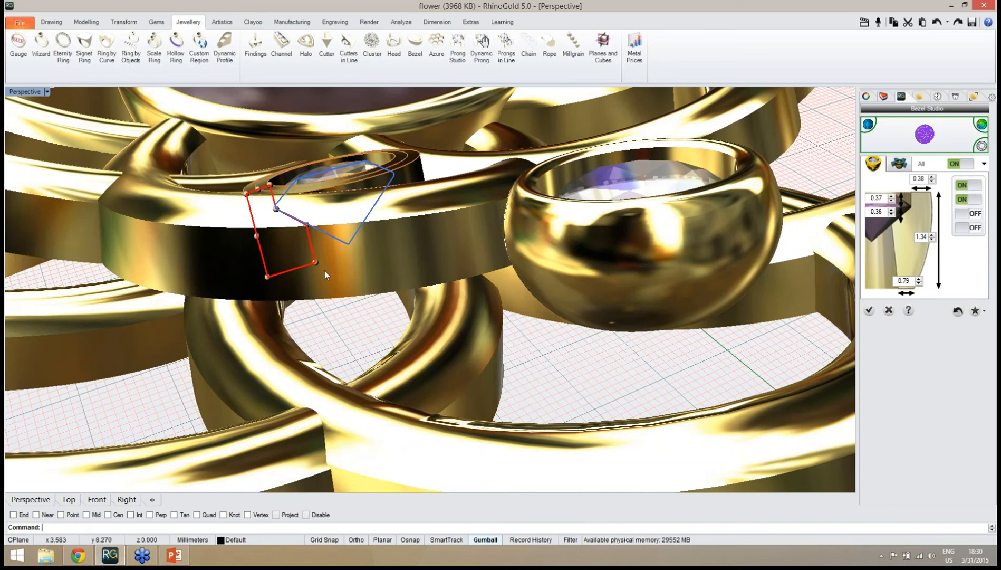
# Step: Round the small bezel's rim and lower outer edge, with a 0.48 mm base and 0.34 mm rim width, and create the bezel
pyautogui.scroll(5, 325, 271)
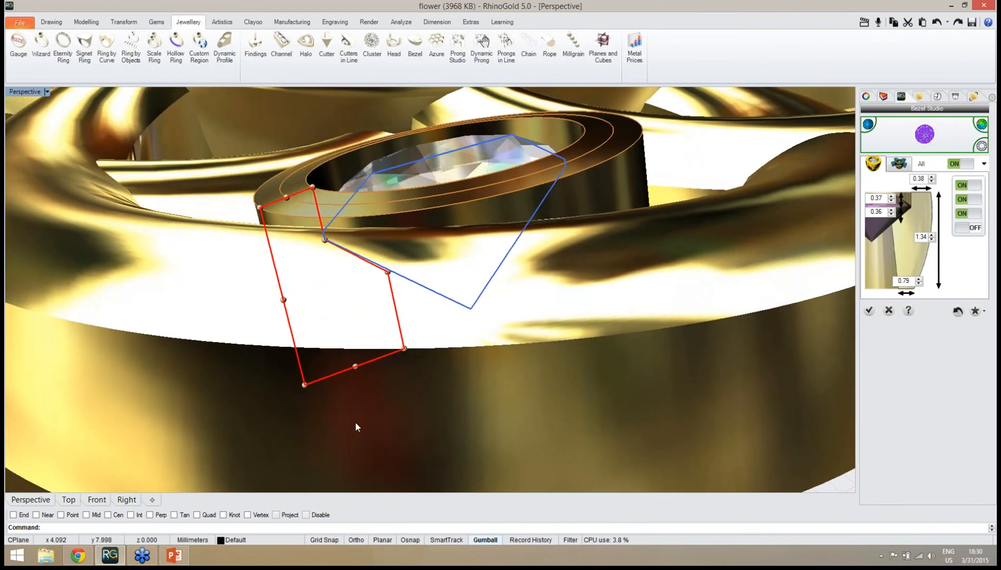
pyautogui.moveTo(305, 384); pyautogui.dragTo(345, 372)
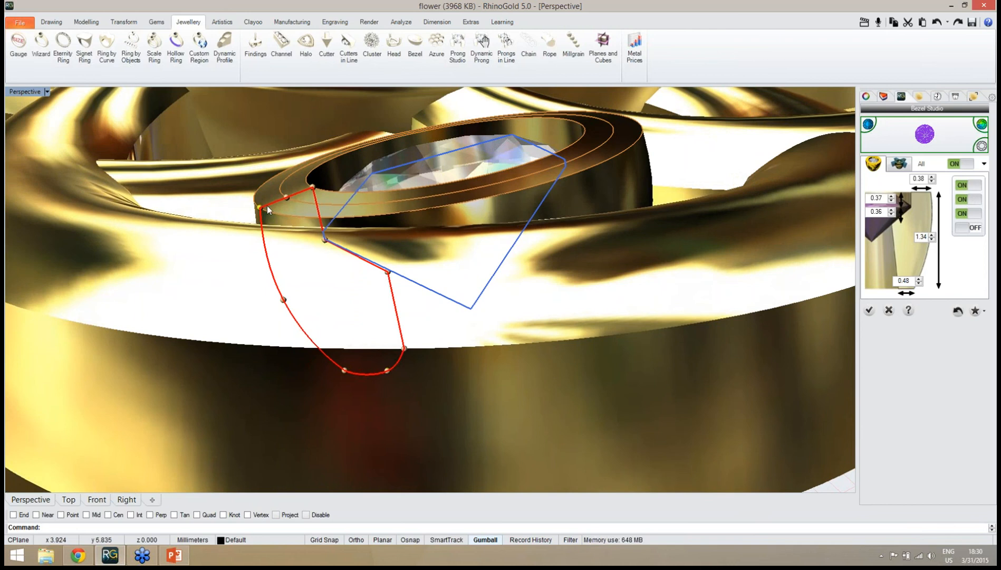
pyautogui.moveTo(290, 201); pyautogui.dragTo(288, 194)
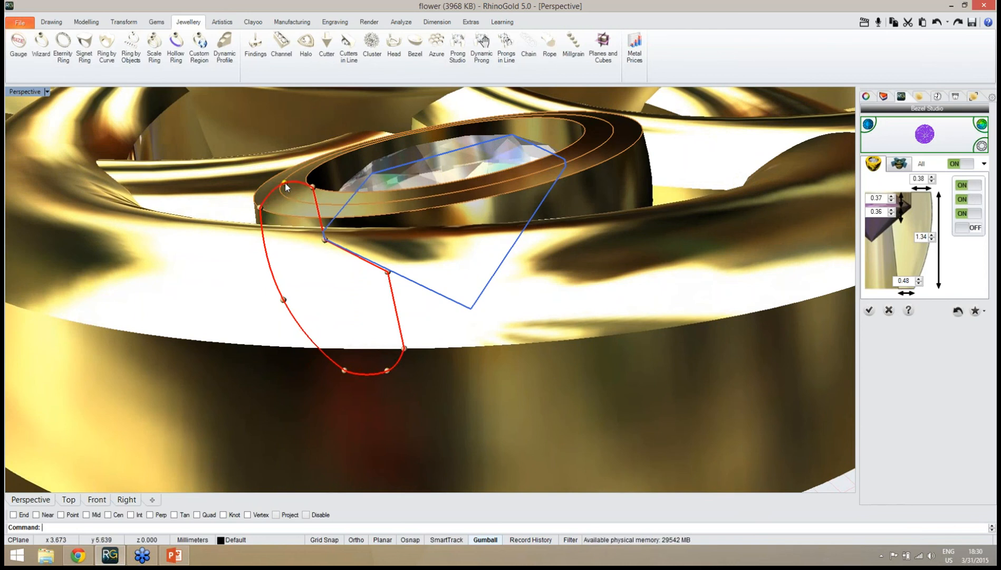
pyautogui.moveTo(263, 213); pyautogui.dragTo(268, 218)
pyautogui.moveTo(302, 243); pyautogui.dragTo(479, 287, button='right')
pyautogui.scroll(-6, 399, 285)
pyautogui.scroll(-6, 472, 299)
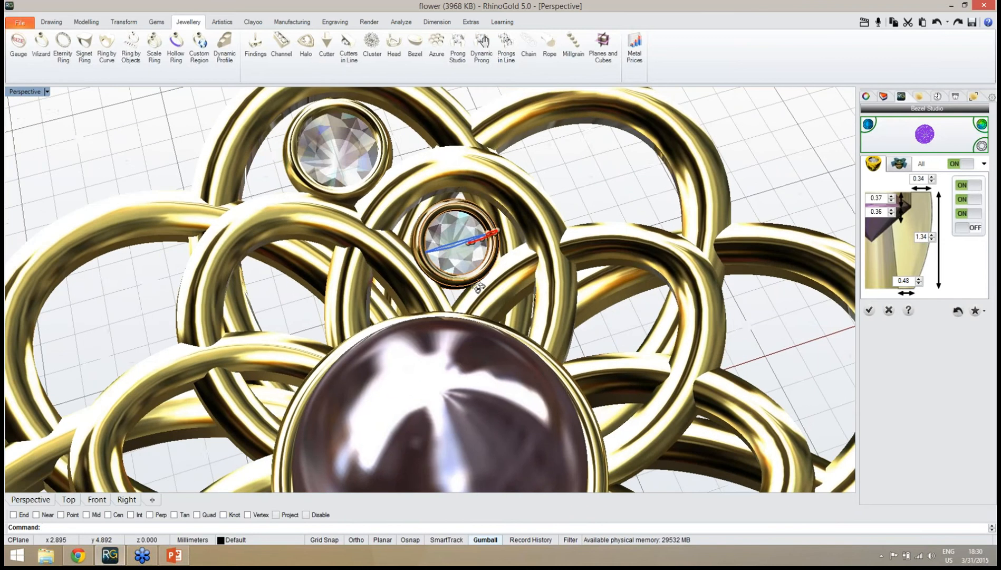
pyautogui.click(869, 310)
# Step: Examine the flower with its two bezel-set gems from several angles
pyautogui.moveTo(741, 358); pyautogui.dragTo(697, 364, button='right')
pyautogui.scroll(-5, 590, 312)
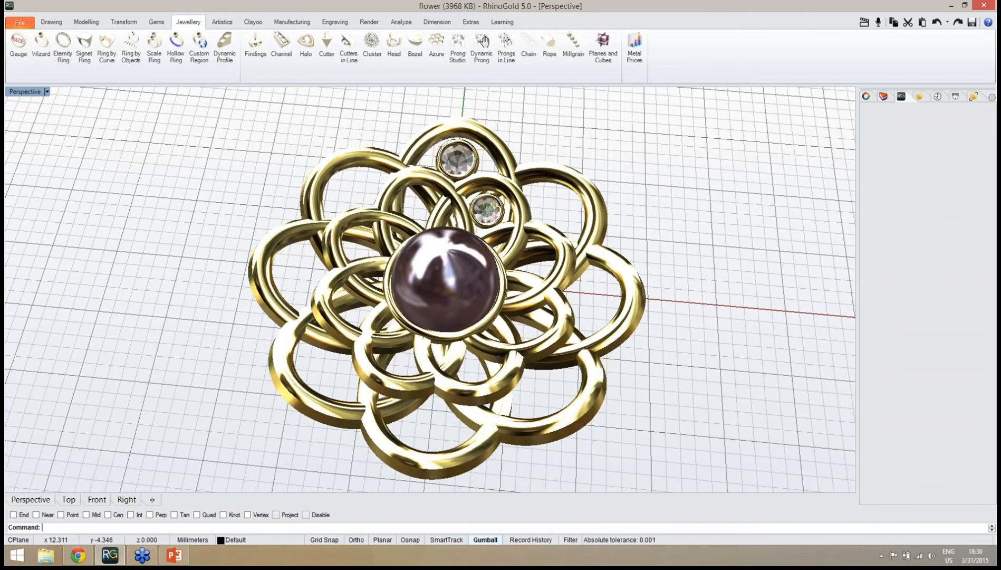
pyautogui.moveTo(556, 345); pyautogui.dragTo(606, 356, button='right')
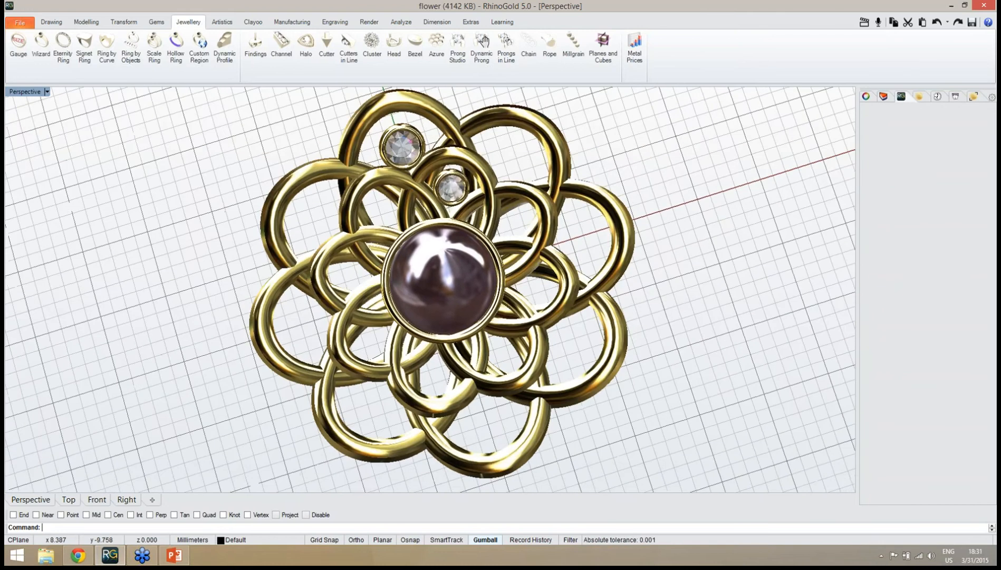
pyautogui.scroll(-4, 596, 343)
pyautogui.moveTo(470, 301); pyautogui.dragTo(423, 261, button='right')
pyautogui.scroll(2, 486, 258)
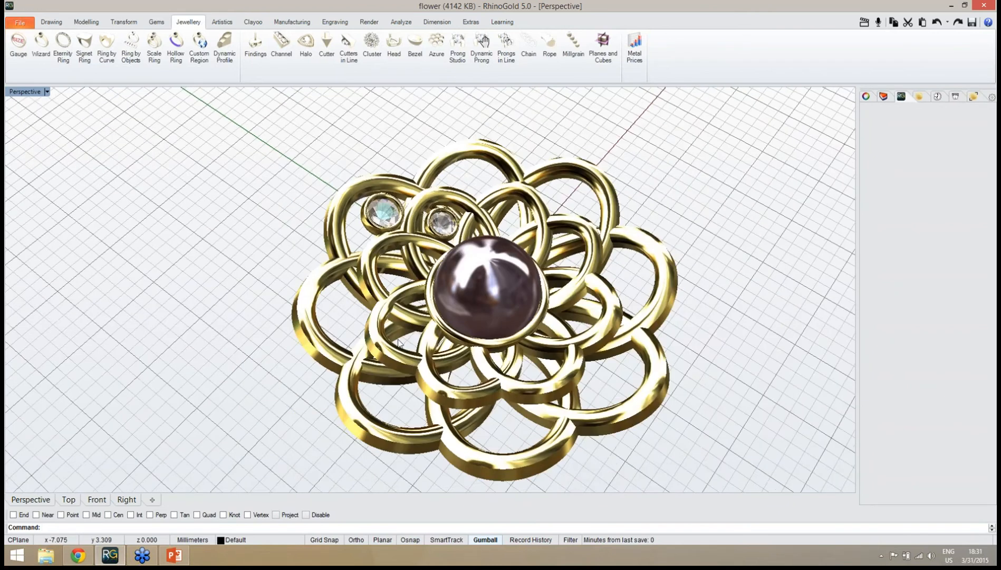
pyautogui.moveTo(465, 354); pyautogui.dragTo(459, 418, button='right')
pyautogui.scroll(-3, 415, 348)
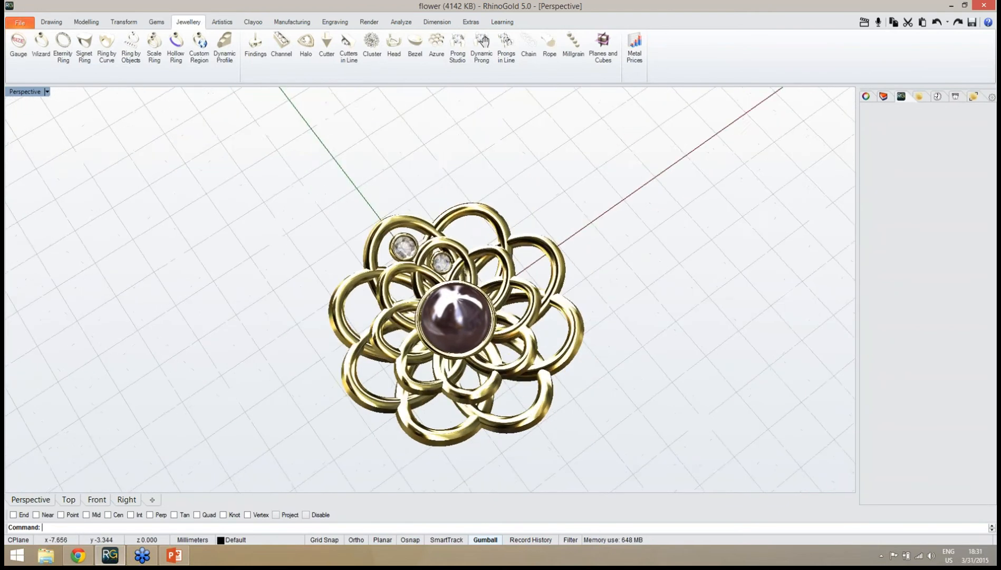
pyautogui.moveTo(507, 380); pyautogui.dragTo(505, 293, button='right')
pyautogui.moveTo(466, 379); pyautogui.dragTo(496, 263, button='right')
# Step: Select both gems with their bezels and start a Dynamic Polar Array around the flower's center
pyautogui.scroll(5, 496, 264)
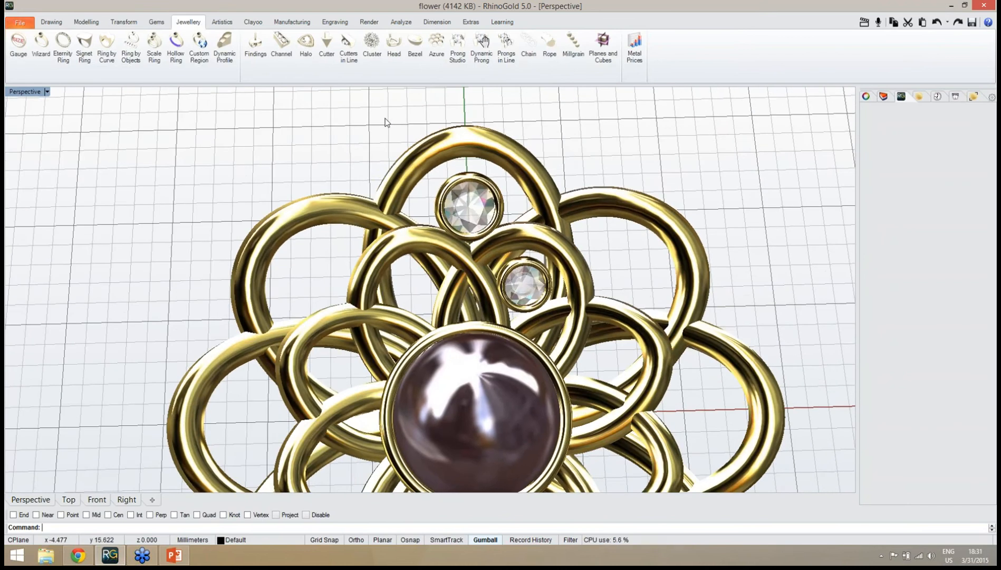
pyautogui.moveTo(379, 114); pyautogui.dragTo(625, 320)
pyautogui.moveTo(537, 314); pyautogui.dragTo(671, 237, button='right')
pyautogui.scroll(6, 489, 241)
pyautogui.moveTo(489, 241); pyautogui.dragTo(434, 267, button='right')
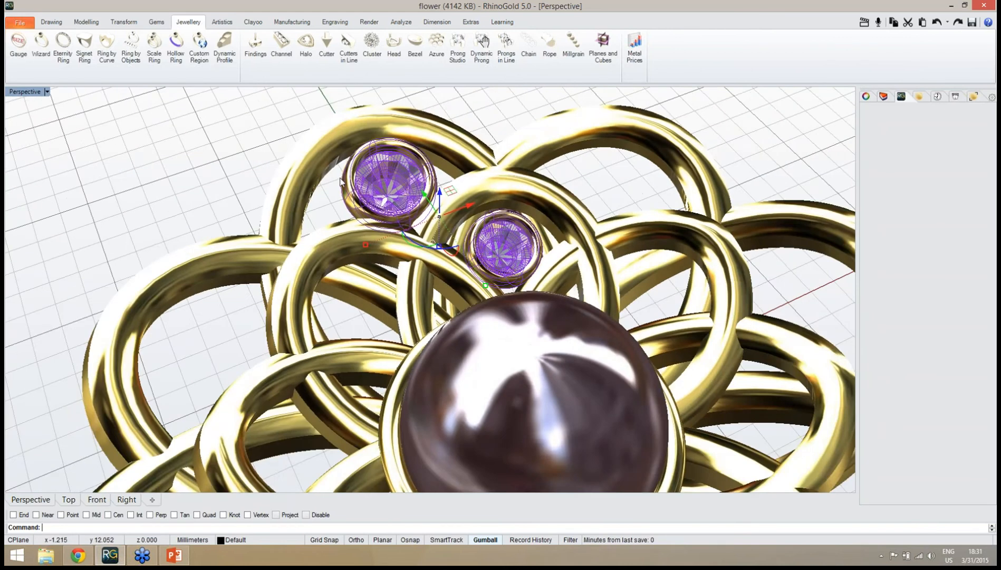
pyautogui.click(123, 21)
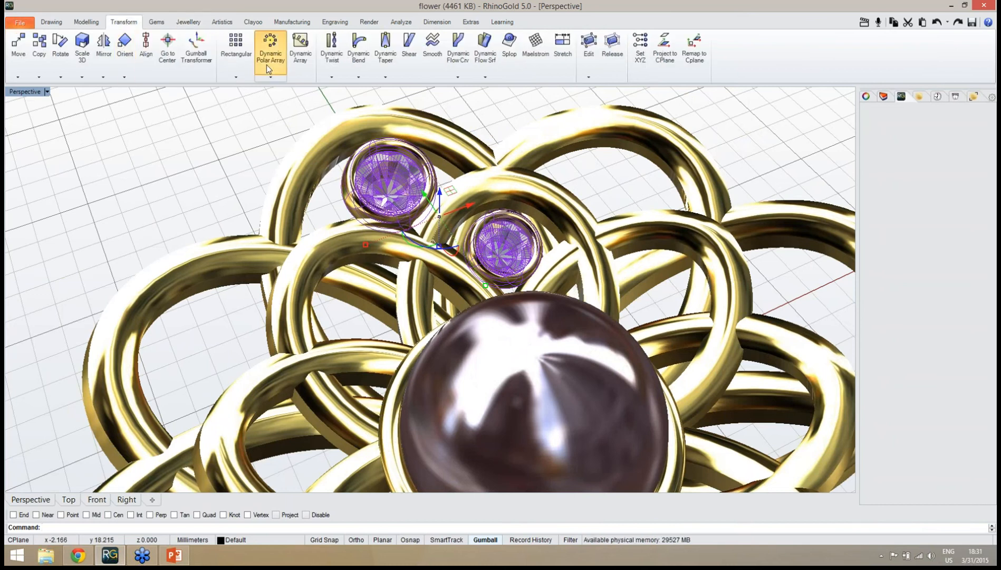
pyautogui.click(268, 50)
pyautogui.scroll(2, 423, 214)
pyautogui.scroll(-3, 422, 213)
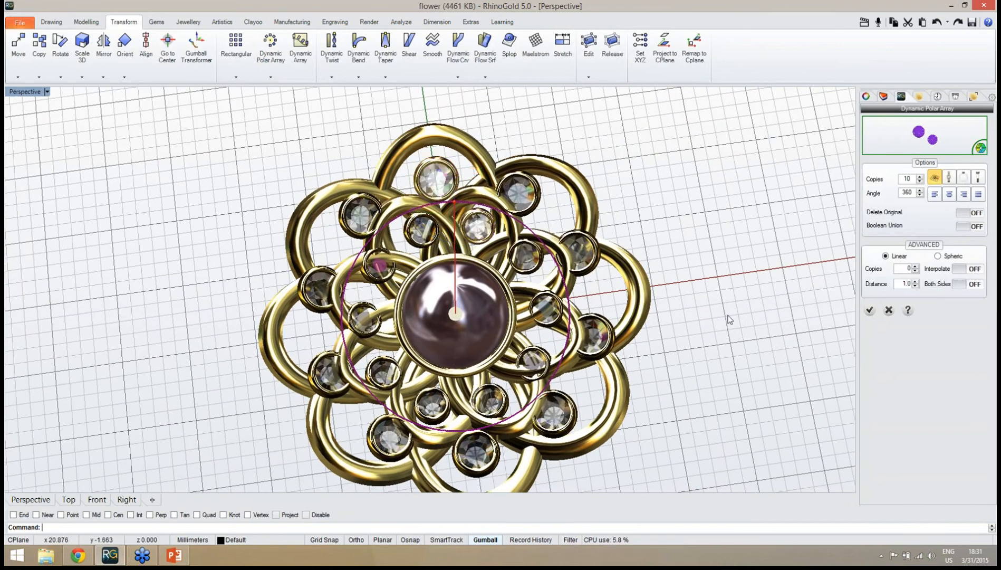
pyautogui.moveTo(727, 317); pyautogui.dragTo(714, 343, button='right')
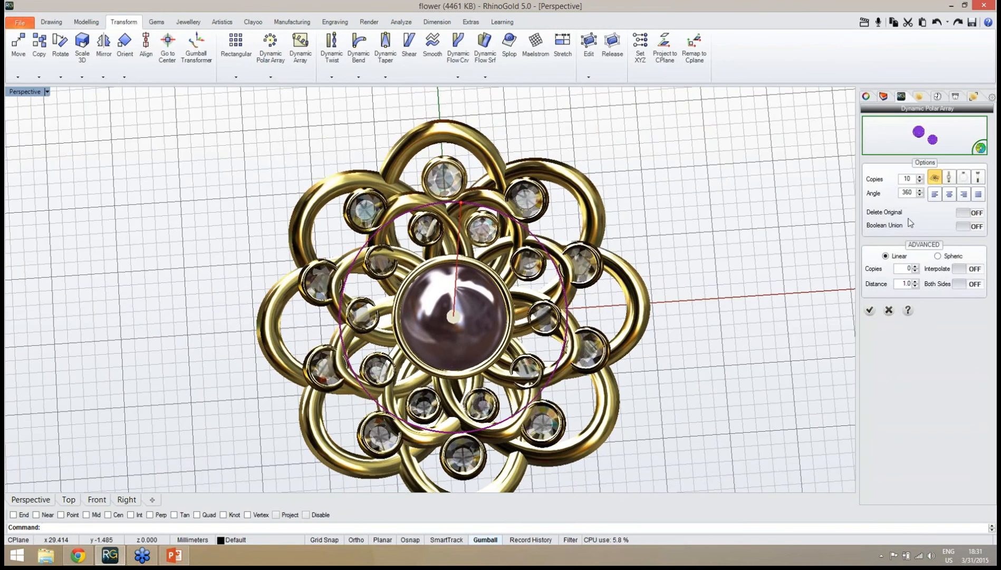
# Step: Set the polar array to 8 copies and create the arrayed gems and bezels
pyautogui.doubleClick(921, 181)
pyautogui.click(920, 181)
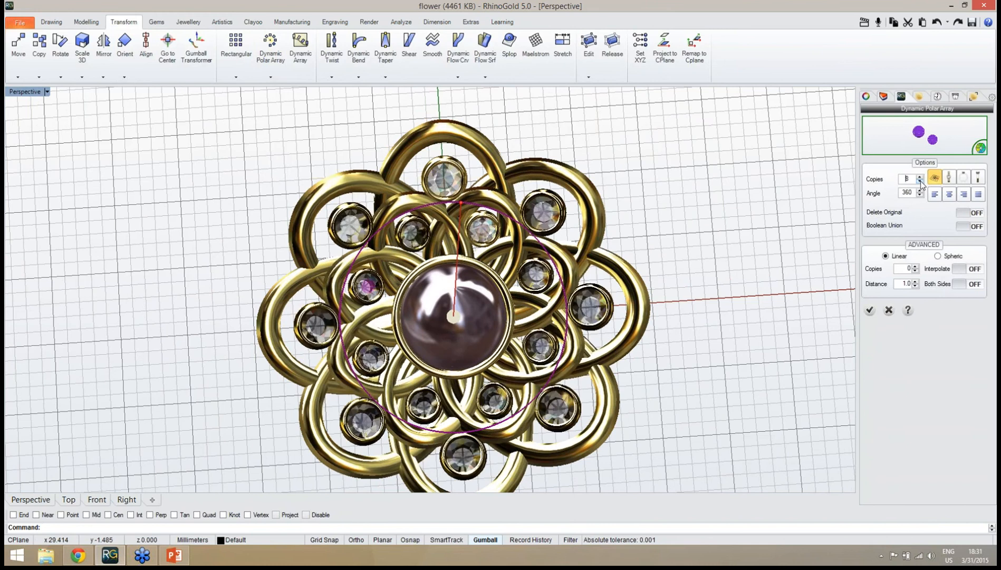
pyautogui.moveTo(700, 397)
pyautogui.mouseDown(button='right')
pyautogui.moveTo(702, 382)
pyautogui.moveTo(651, 405)
pyautogui.moveTo(689, 335)
pyautogui.moveTo(722, 409)
pyautogui.moveTo(612, 409)
pyautogui.moveTo(691, 396)
pyautogui.mouseUp(button='right')
pyautogui.scroll(3, 649, 402)
pyautogui.moveTo(607, 289); pyautogui.dragTo(651, 346, button='right')
pyautogui.click(870, 311)
# Step: Check the arrayed gems and bezels within the outer and inner petals, up close and from a distance
pyautogui.scroll(-6, 719, 368)
pyautogui.scroll(-5, 551, 367)
pyautogui.scroll(-3, 538, 373)
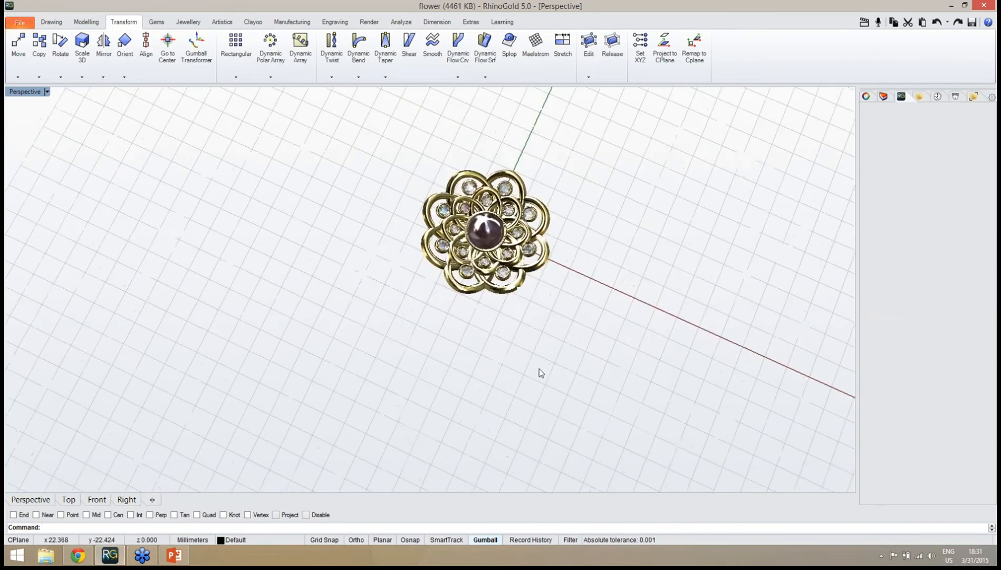
pyautogui.moveTo(539, 373); pyautogui.dragTo(578, 393, button='right')
pyautogui.scroll(8, 492, 263)
pyautogui.moveTo(565, 327); pyautogui.dragTo(523, 377, button='right')
pyautogui.scroll(-4, 539, 421)
pyautogui.scroll(5, 534, 363)
pyautogui.scroll(-2, 543, 390)
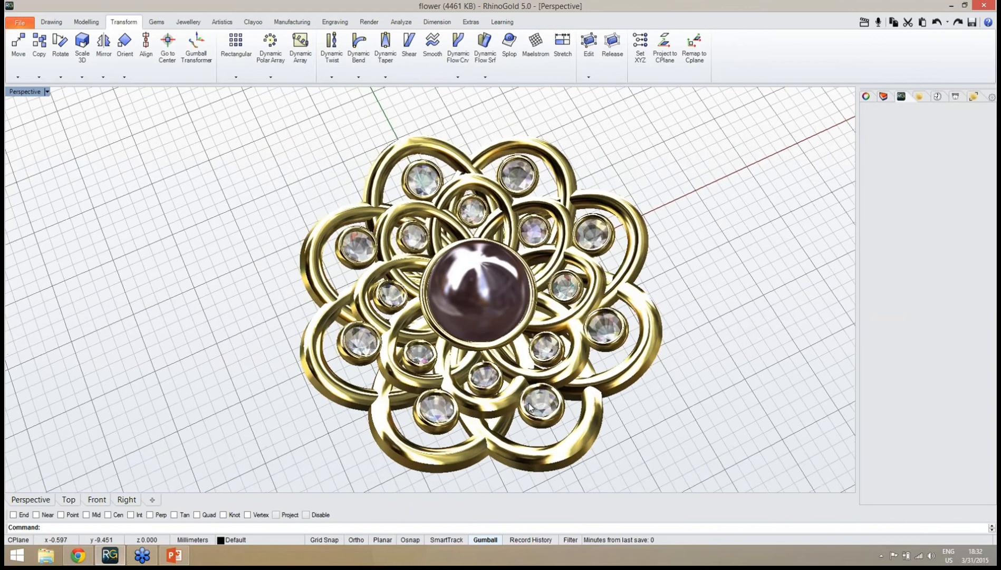
pyautogui.scroll(4, 534, 379)
pyautogui.click(550, 413)
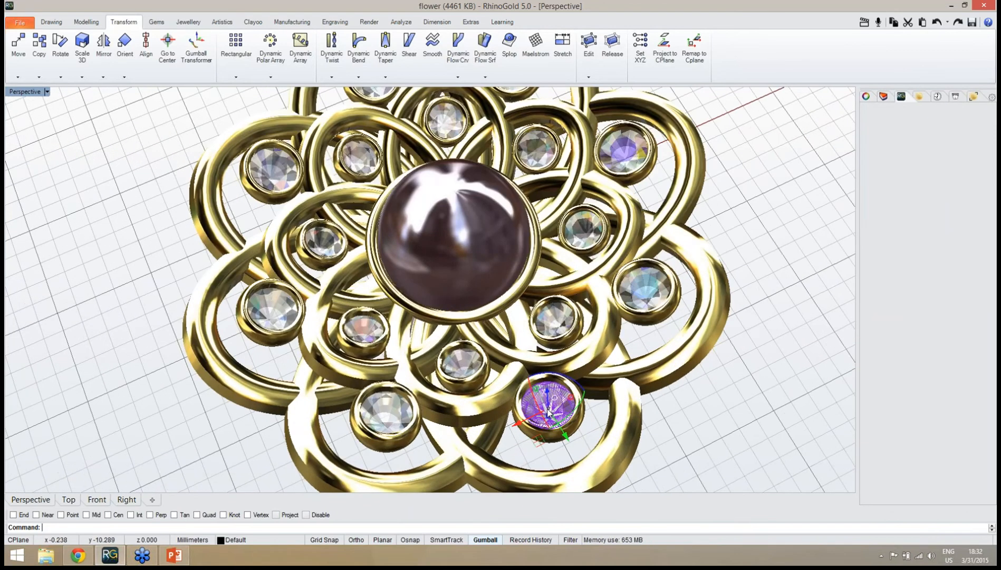
pyautogui.click(658, 445)
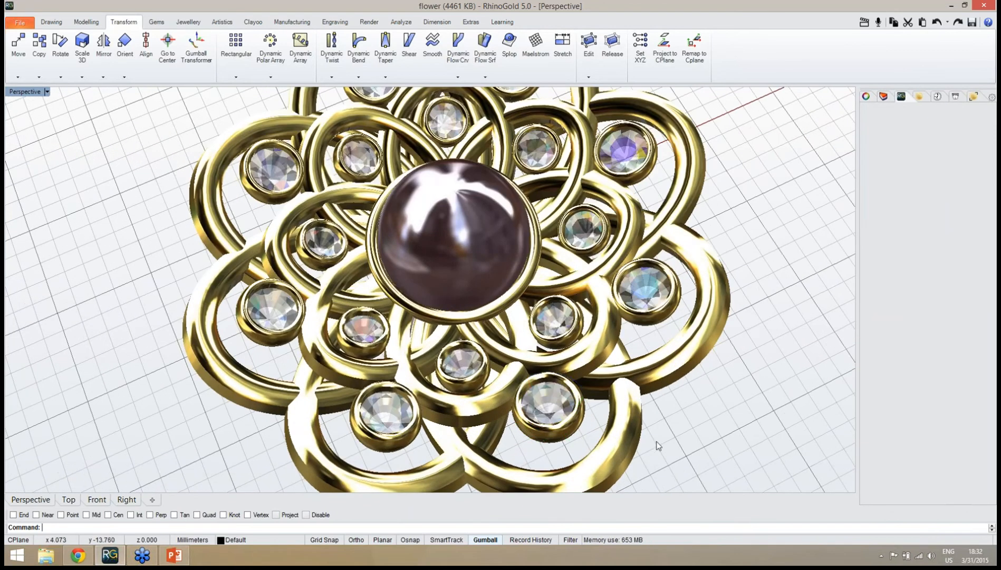
pyautogui.moveTo(670, 408)
pyautogui.mouseDown(button='right')
pyautogui.moveTo(662, 402)
pyautogui.moveTo(672, 397)
pyautogui.mouseUp(button='right')
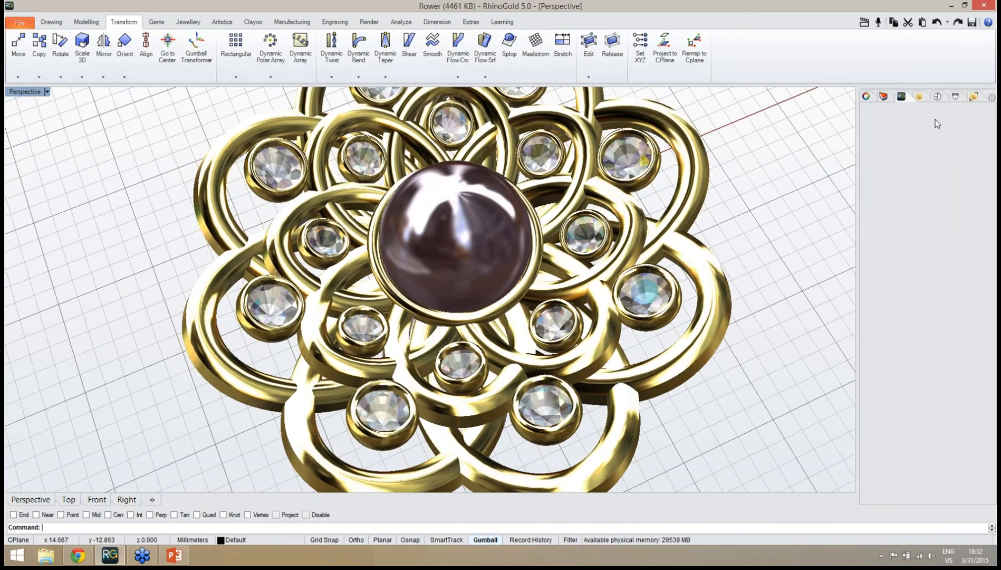
# Step: Expand the model's gem list down to the diamond sizes and select all 2.5 mm diamonds
pyautogui.click(936, 98)
pyautogui.click(878, 126)
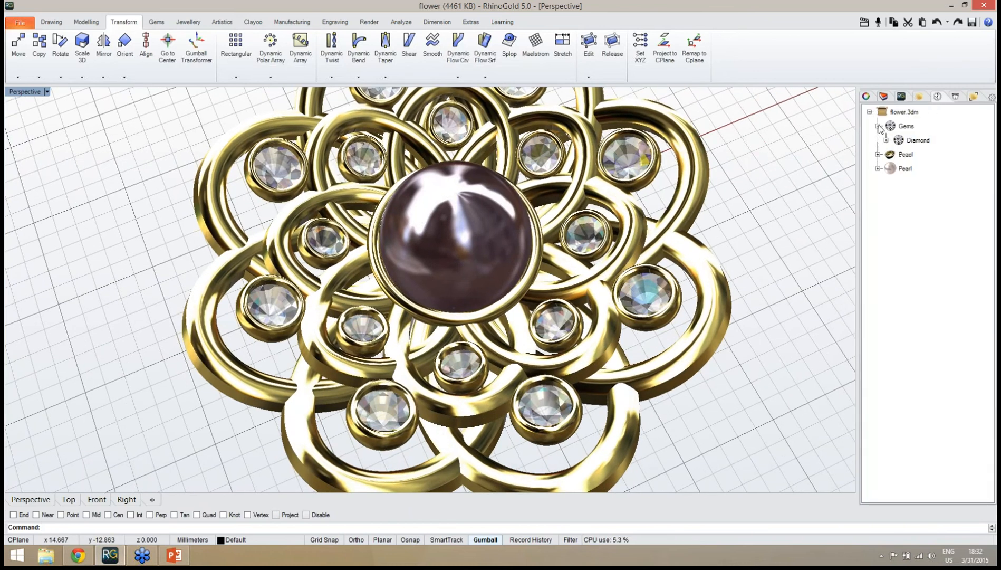
pyautogui.click(887, 141)
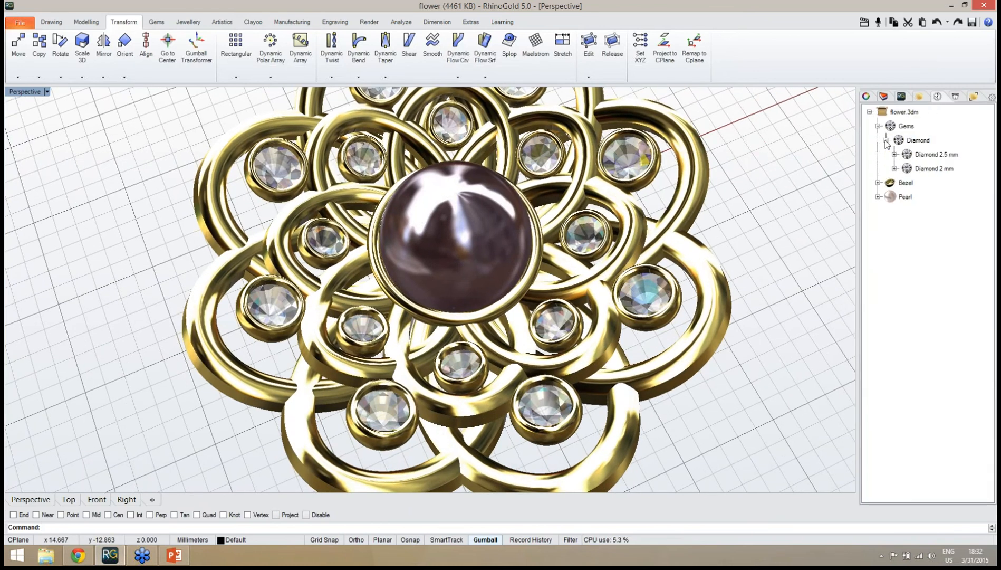
pyautogui.click(932, 155)
pyautogui.moveTo(798, 321); pyautogui.dragTo(786, 336, button='right')
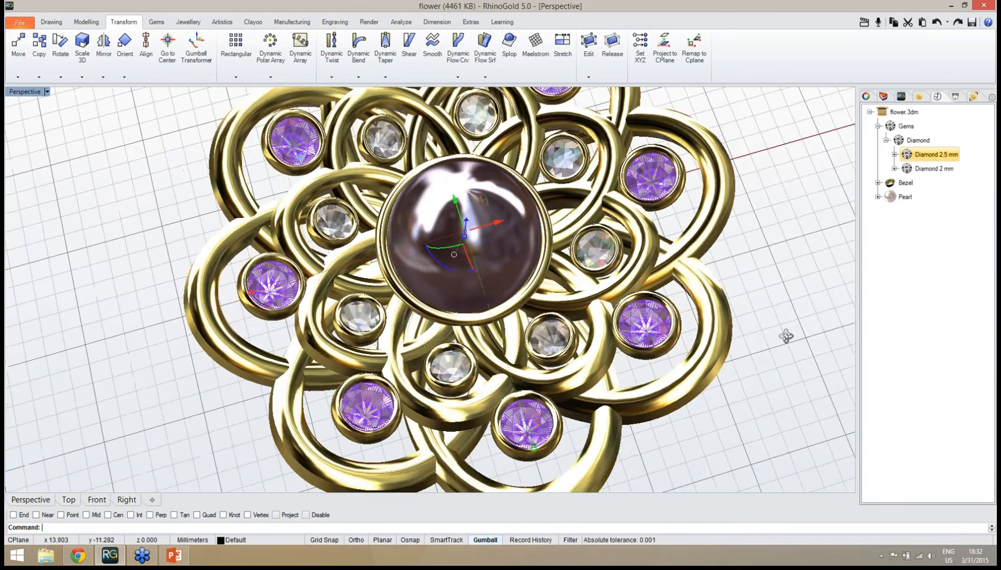
pyautogui.scroll(-4, 713, 354)
pyautogui.moveTo(646, 363); pyautogui.dragTo(669, 328, button='right')
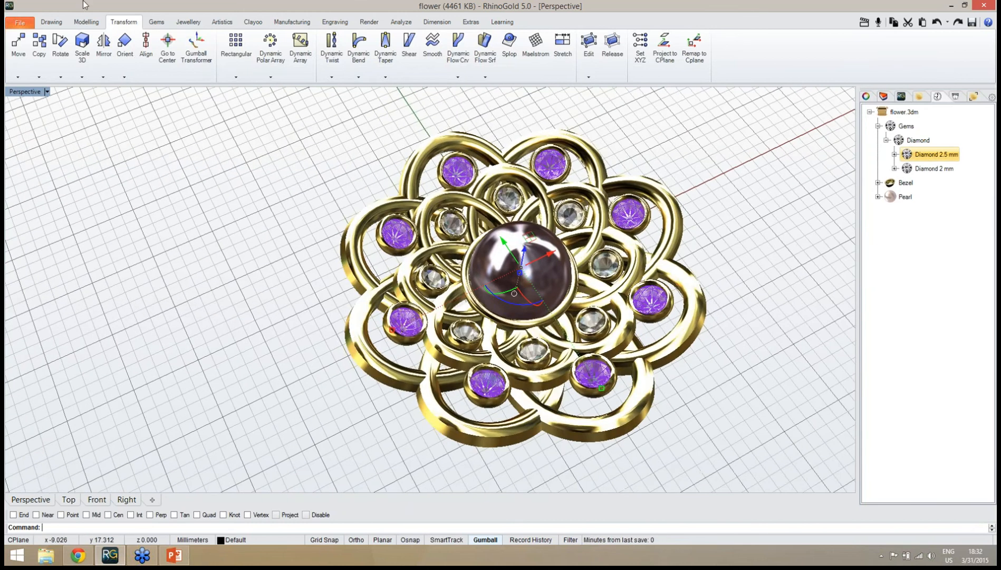
pyautogui.click(52, 22)
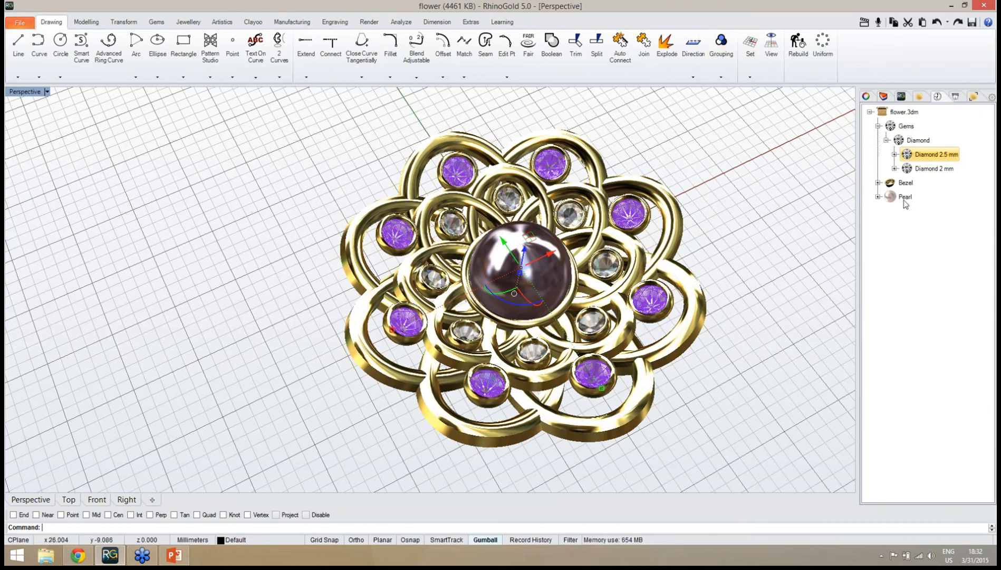
# Step: Select all 2 mm diamonds through the gem list, and clear the selection
pyautogui.click(930, 171)
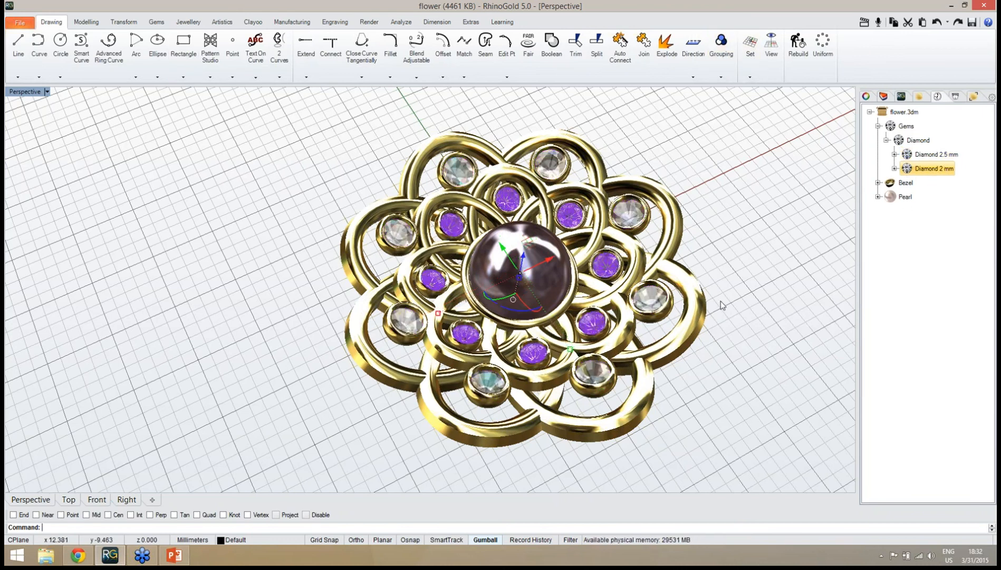
pyautogui.moveTo(720, 302); pyautogui.dragTo(636, 259, button='right')
pyautogui.scroll(2, 712, 265)
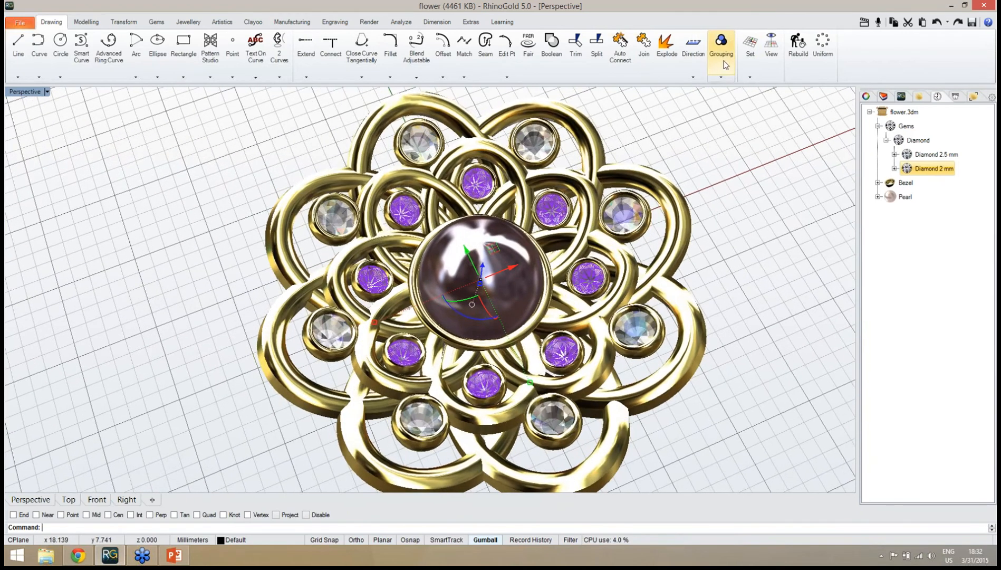
pyautogui.click(718, 268)
# Step: Inspect from low and high angles how the bezels touch the surrounding petals
pyautogui.moveTo(707, 301); pyautogui.dragTo(531, 289, button='right')
pyautogui.scroll(-4, 494, 219)
pyautogui.scroll(6, 478, 282)
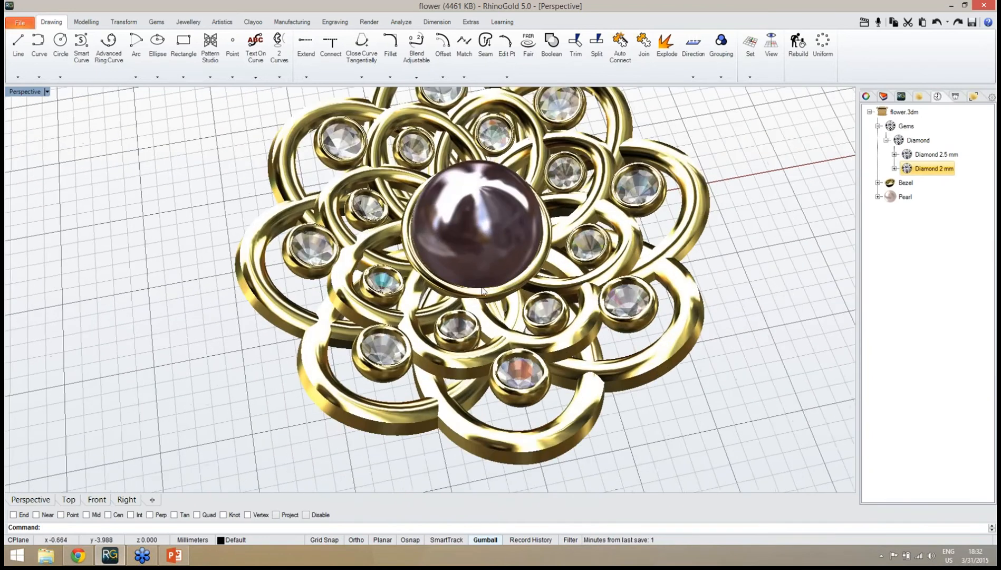
pyautogui.moveTo(492, 335); pyautogui.dragTo(510, 270, button='right')
pyautogui.scroll(-4, 490, 315)
pyautogui.scroll(2, 445, 248)
pyautogui.scroll(-5, 472, 235)
pyautogui.scroll(4, 517, 291)
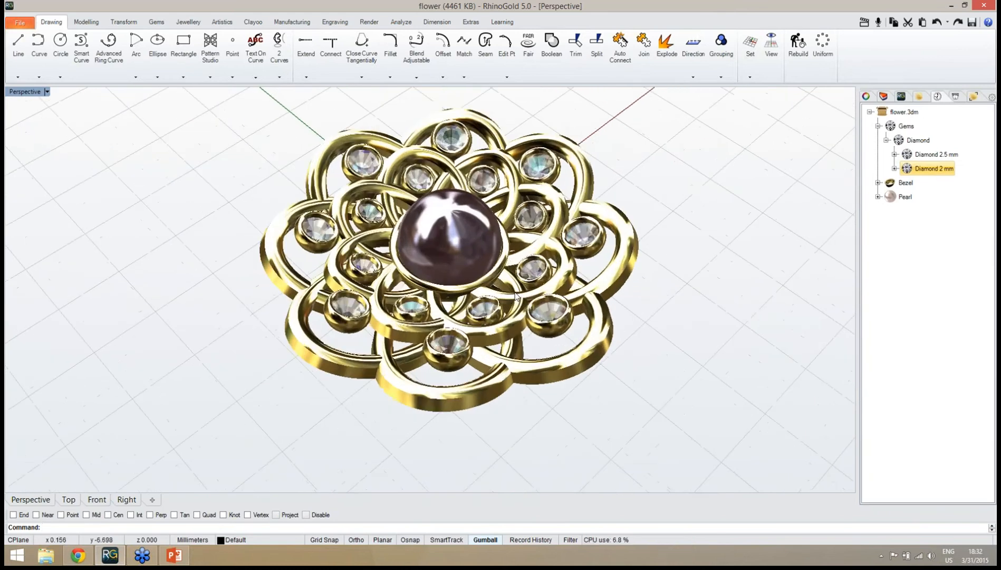
pyautogui.click(518, 341)
pyautogui.click(668, 402)
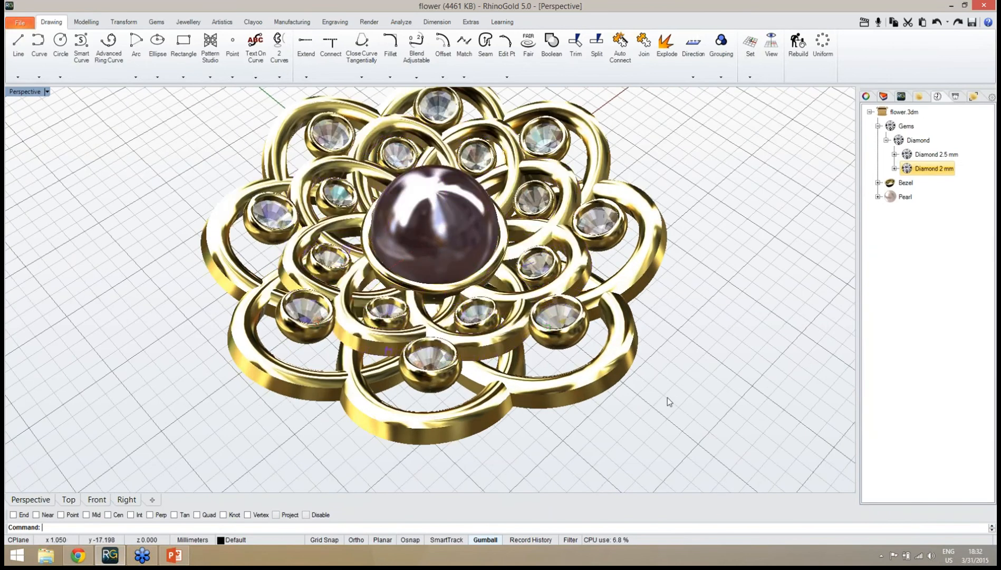
pyautogui.moveTo(668, 395); pyautogui.dragTo(665, 393, button='right')
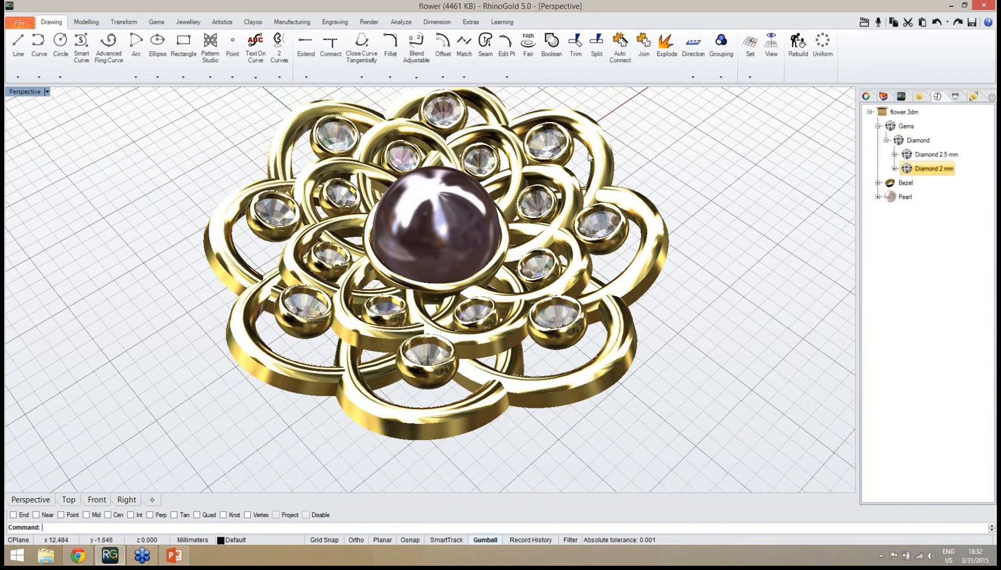
# Step: Start a Boolean union and try picking the inner petals and one outer bezel as its solids
pyautogui.click(86, 22)
pyautogui.click(564, 70)
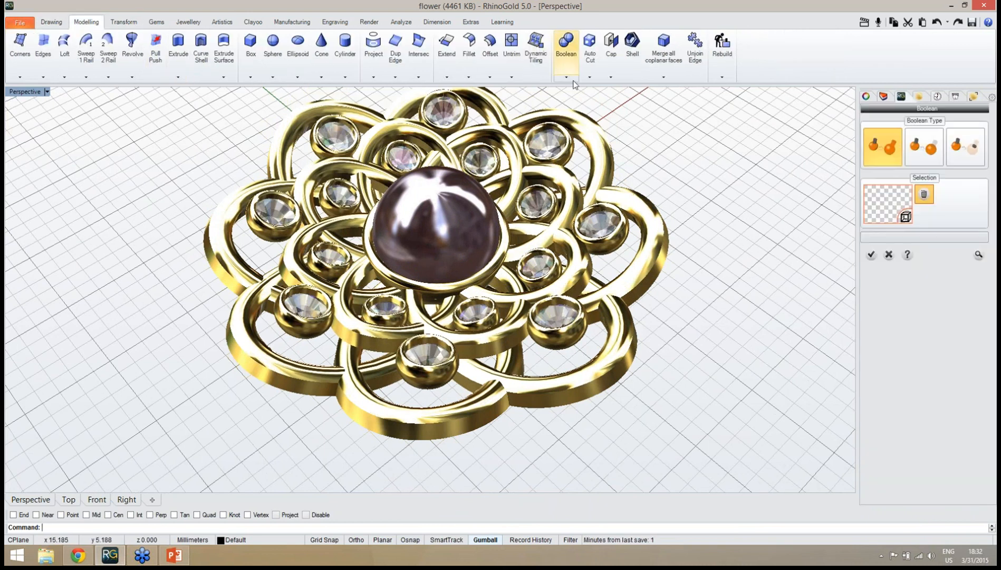
pyautogui.click(880, 214)
pyautogui.click(587, 267)
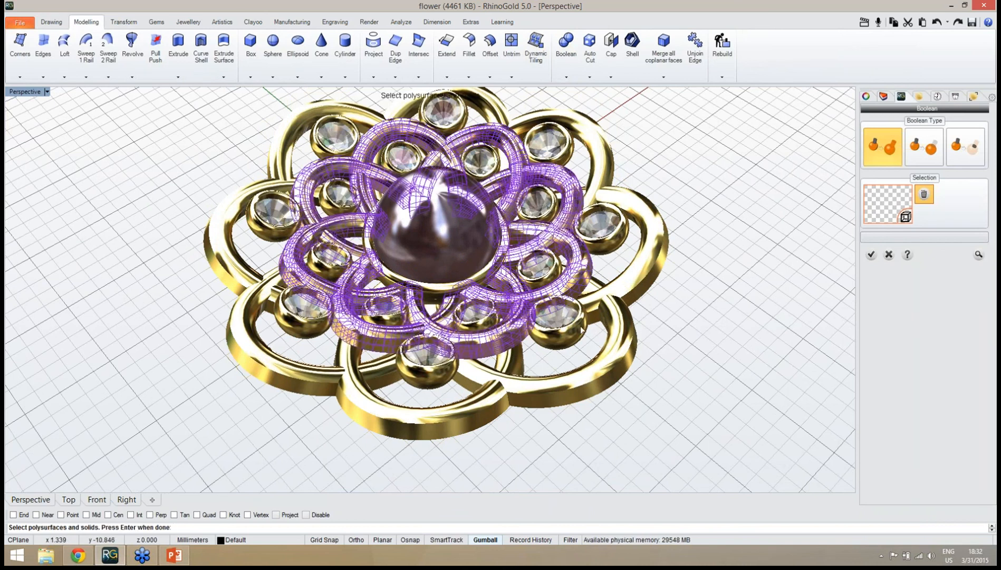
pyautogui.click(581, 341)
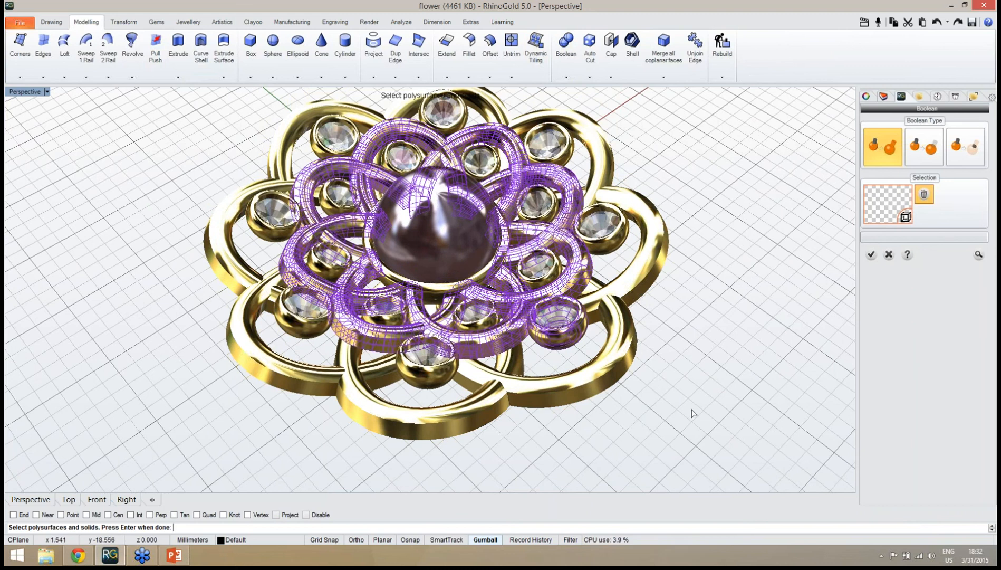
pyautogui.press('Return')
# Step: Select all the diamond bezels together with the inner petals and load them as the solids for the Boolean union
pyautogui.middleClick(663, 384)
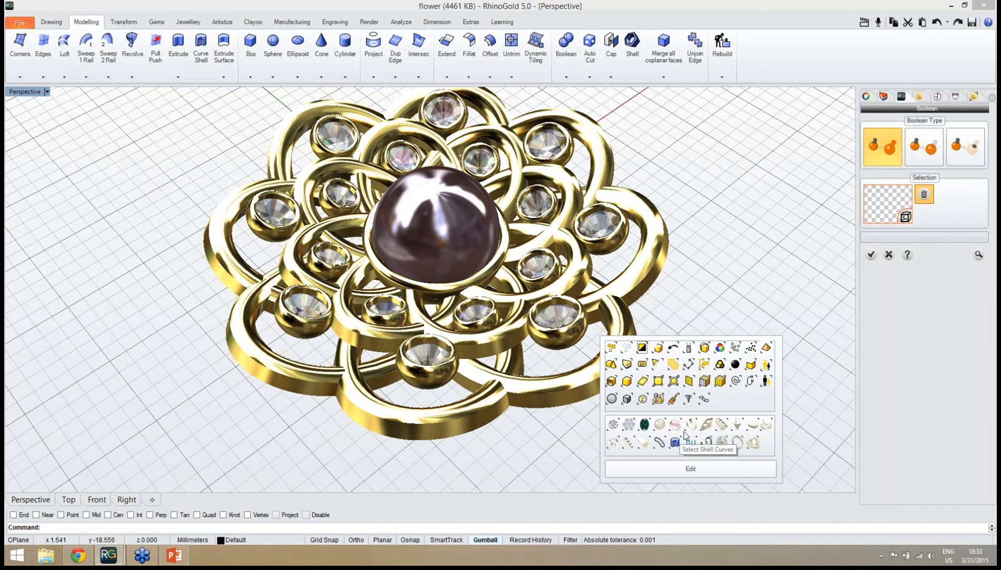
pyautogui.click(749, 428)
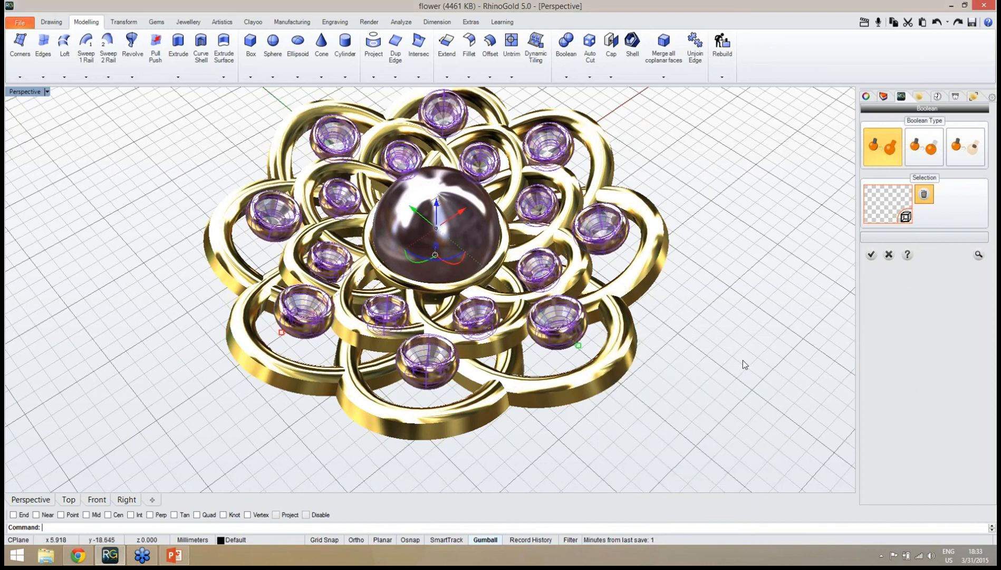
pyautogui.moveTo(742, 360); pyautogui.dragTo(729, 373, button='right')
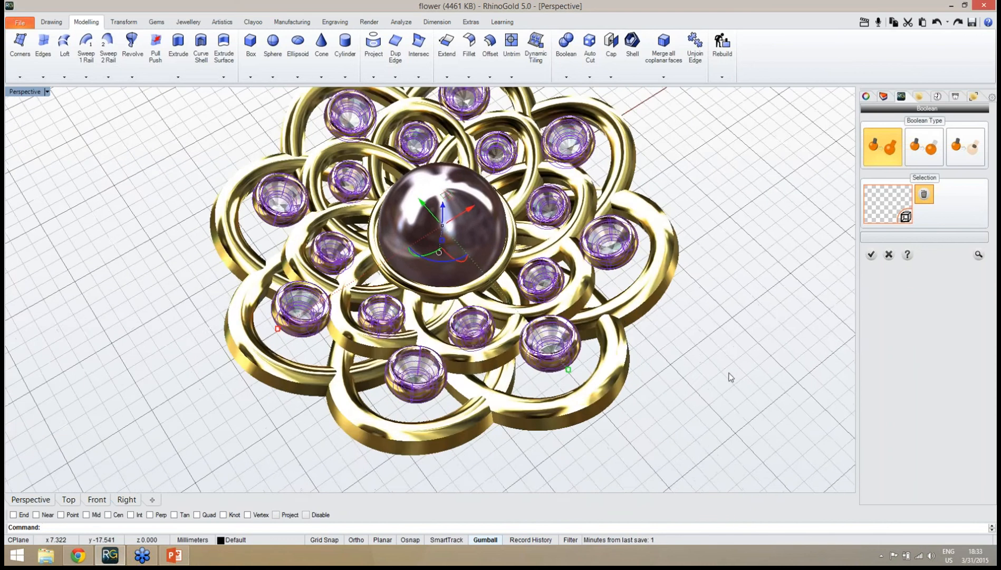
pyautogui.keyDown('shift'); pyautogui.click(587, 288); pyautogui.keyUp('shift')
pyautogui.moveTo(639, 324)
pyautogui.mouseDown(button='right')
pyautogui.moveTo(620, 349)
pyautogui.moveTo(631, 326)
pyautogui.mouseUp(button='right')
pyautogui.click(885, 214)
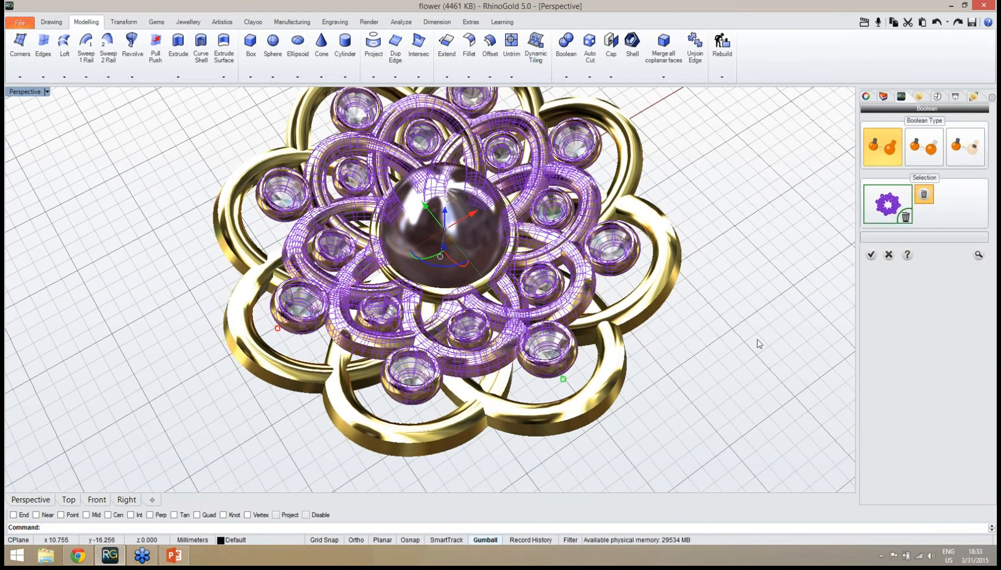
# Step: Compute the Boolean union of the bezels and inner petals, check the preview, and accept it
pyautogui.click(742, 365)
pyautogui.moveTo(733, 368)
pyautogui.mouseDown(button='right')
pyautogui.moveTo(722, 400)
pyautogui.moveTo(719, 365)
pyautogui.mouseUp(button='right')
pyautogui.click(978, 254)
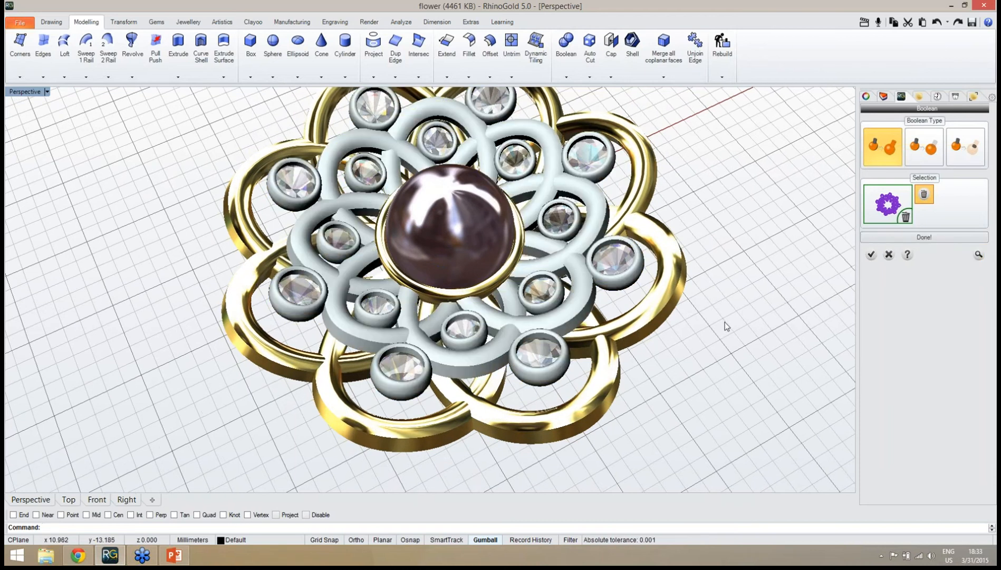
pyautogui.moveTo(724, 330); pyautogui.dragTo(643, 311, button='right')
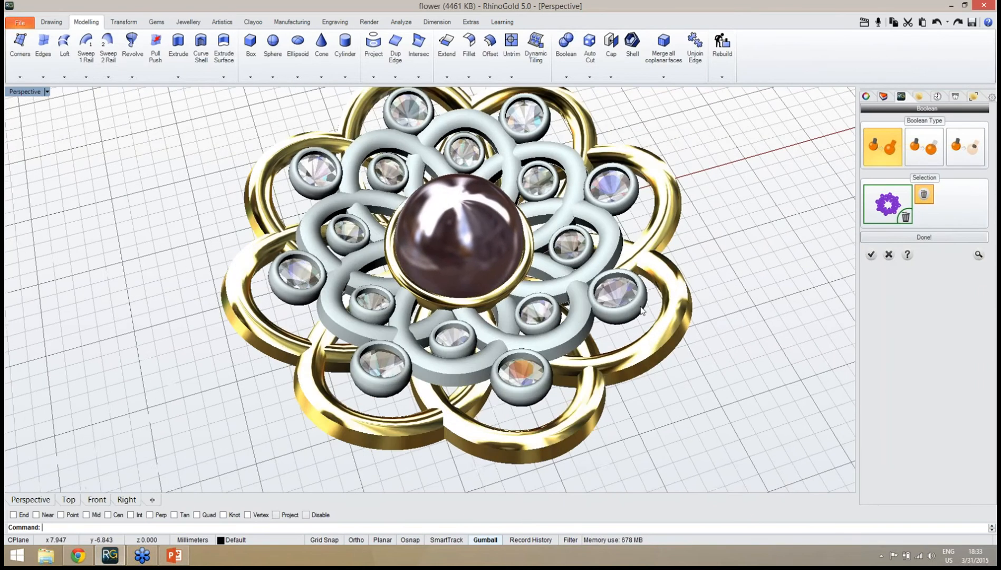
pyautogui.click(871, 256)
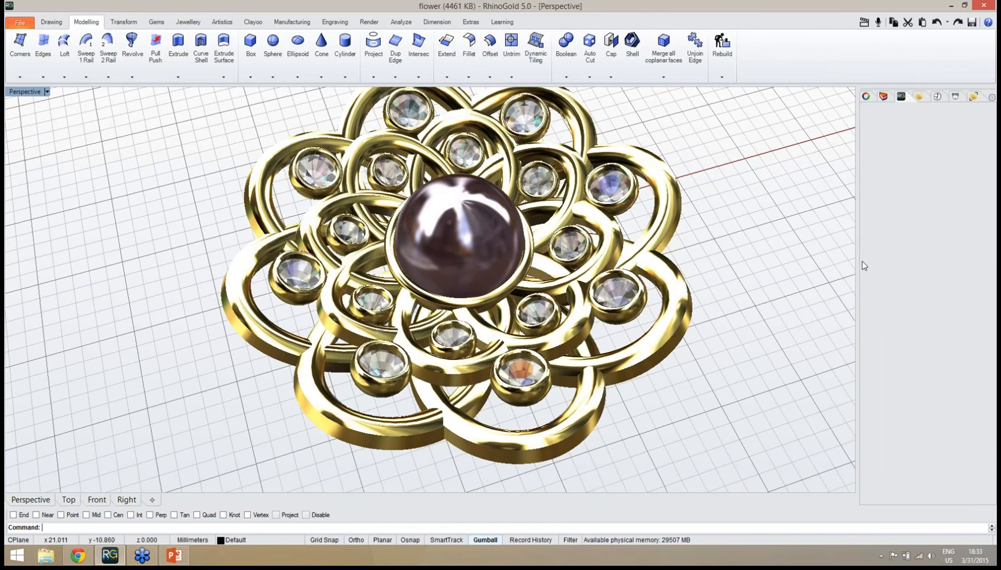
# Step: Select the united inner petals and bezels to check them, and inspect the flower from above and from underneath
pyautogui.moveTo(781, 311); pyautogui.dragTo(655, 357, button='right')
pyautogui.click(623, 366)
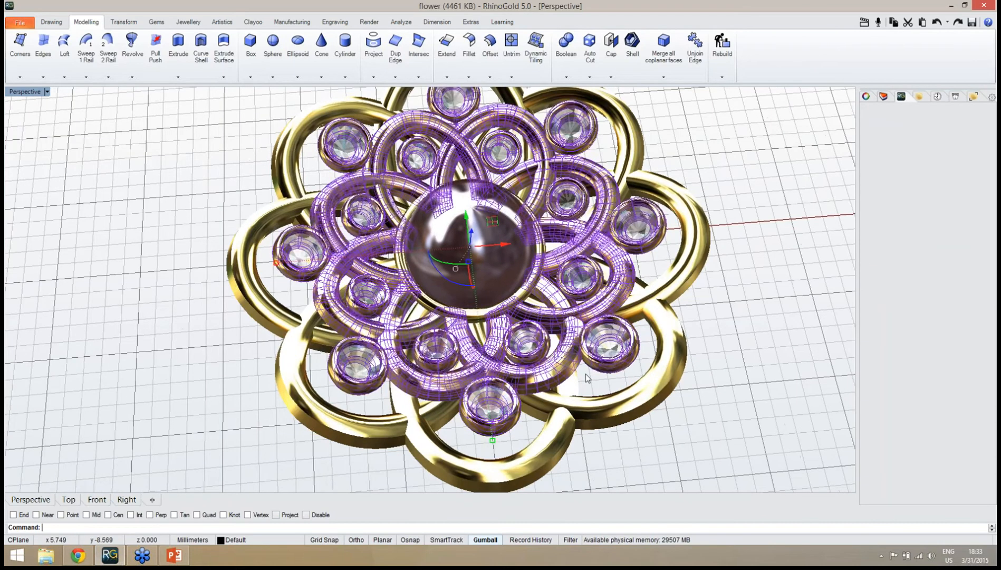
pyautogui.scroll(-6, 586, 370)
pyautogui.moveTo(587, 370); pyautogui.dragTo(592, 334, button='right')
pyautogui.click(703, 302)
pyautogui.click(590, 378)
pyautogui.moveTo(593, 393); pyautogui.dragTo(597, 312, button='right')
pyautogui.click(626, 368)
pyautogui.moveTo(573, 357); pyautogui.dragTo(490, 344, button='right')
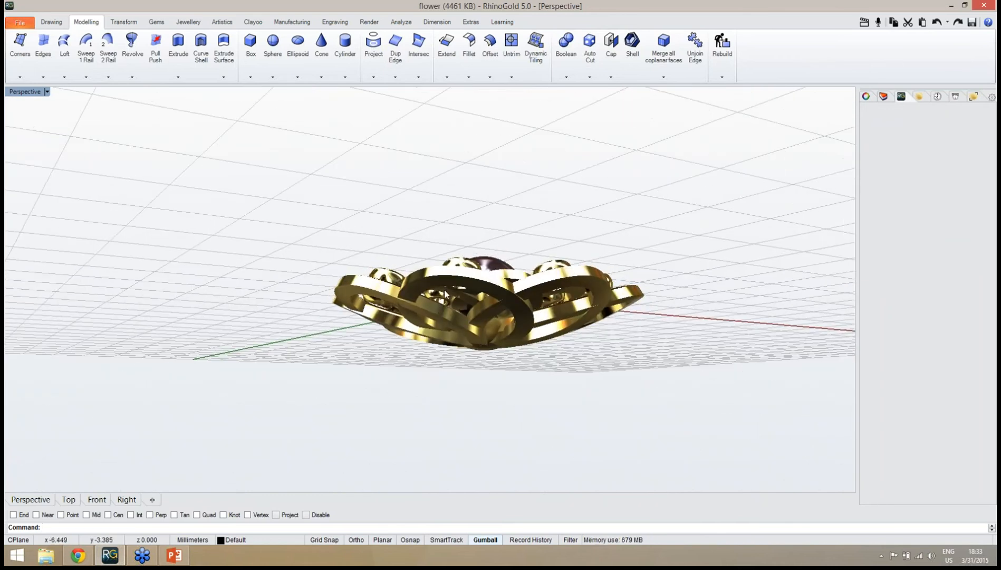
pyautogui.moveTo(489, 331); pyautogui.dragTo(538, 393, button='right')
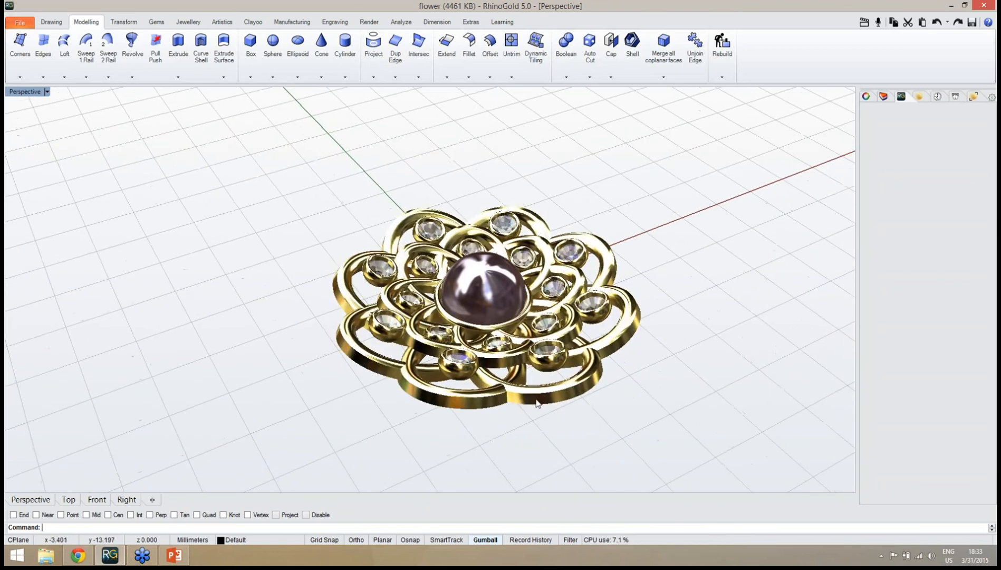
# Step: Apply the White Gold 18k Polish metal material to the outer petals
pyautogui.click(538, 395)
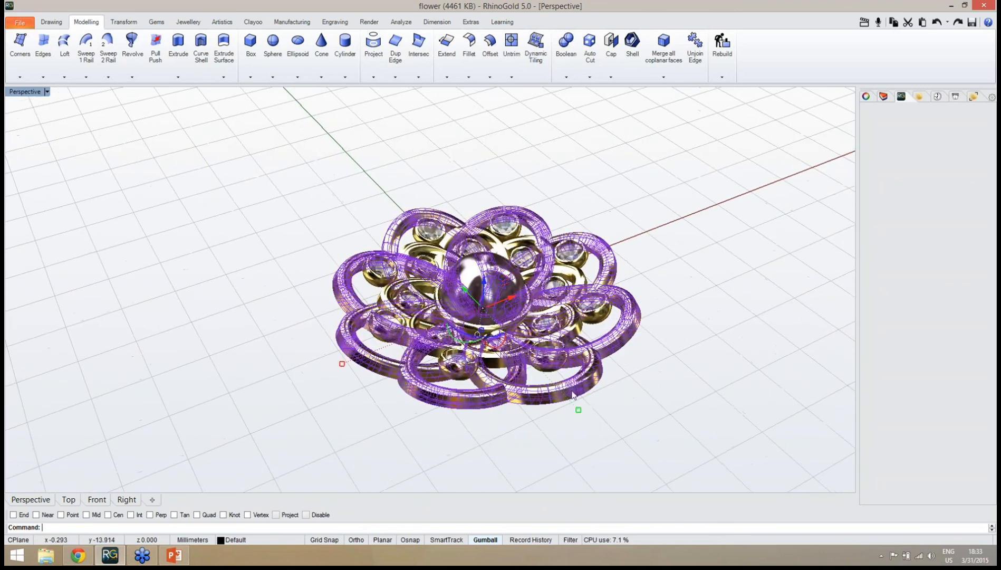
pyautogui.click(922, 97)
pyautogui.click(866, 166)
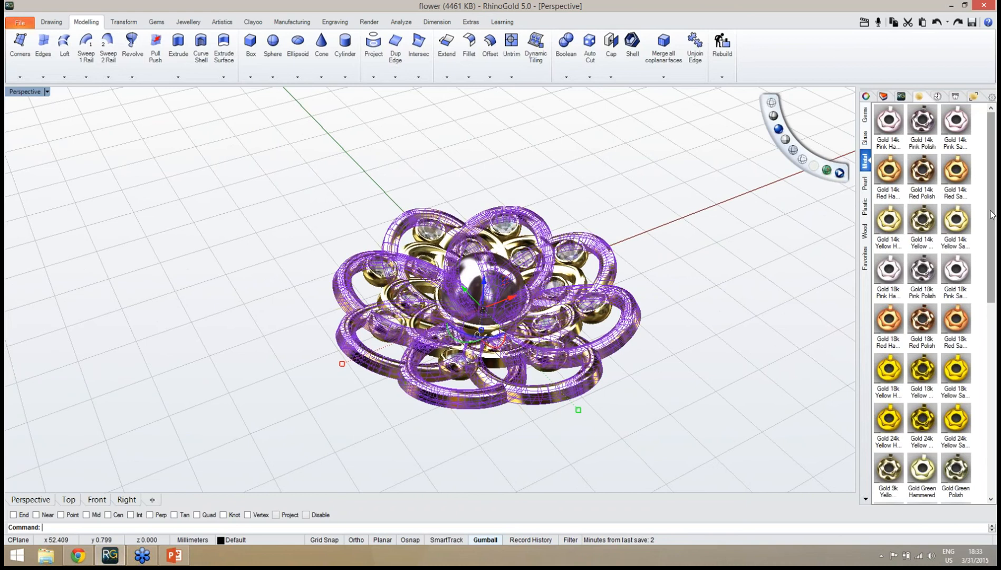
pyautogui.moveTo(991, 211); pyautogui.dragTo(991, 329)
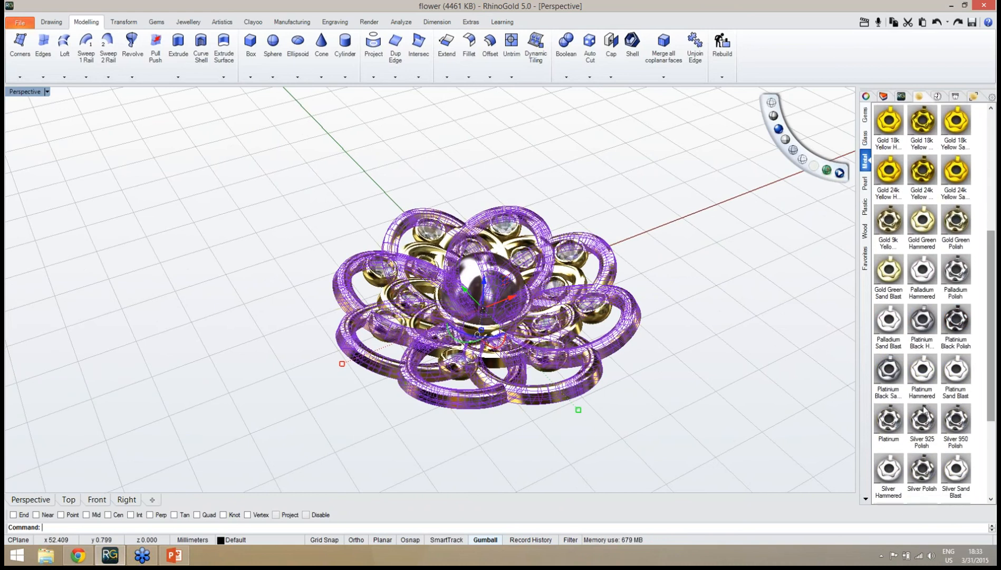
pyautogui.moveTo(992, 264); pyautogui.dragTo(995, 353)
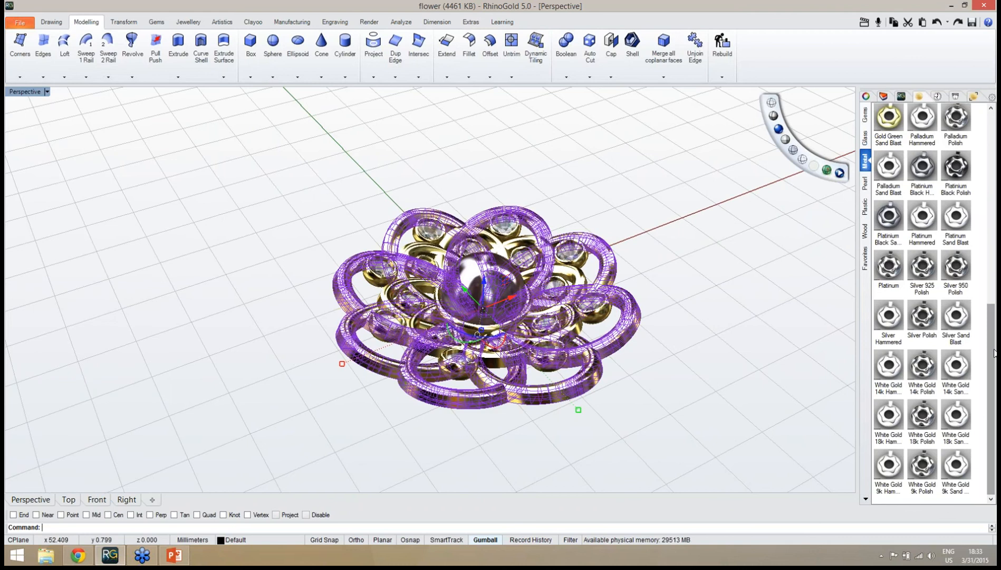
pyautogui.click(923, 416)
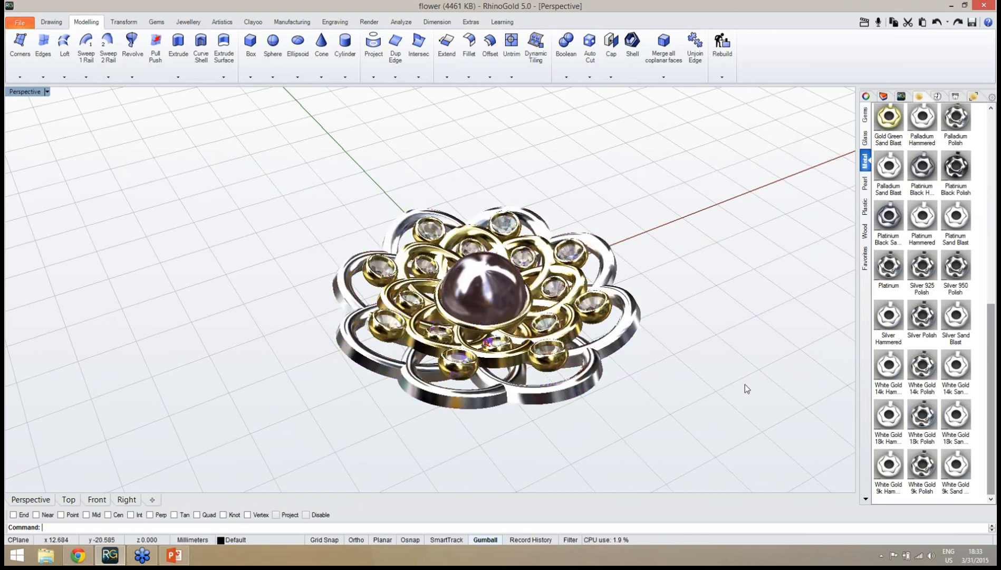
# Step: Inspect the two-tone flower from above, from the side and from underneath at several zoom levels
pyautogui.moveTo(700, 346); pyautogui.dragTo(565, 315, button='right')
pyautogui.scroll(2, 580, 364)
pyautogui.scroll(-4, 515, 301)
pyautogui.scroll(2, 515, 303)
pyautogui.scroll(2, 516, 306)
pyautogui.moveTo(528, 347); pyautogui.dragTo(551, 355, button='right')
pyautogui.scroll(-2, 506, 337)
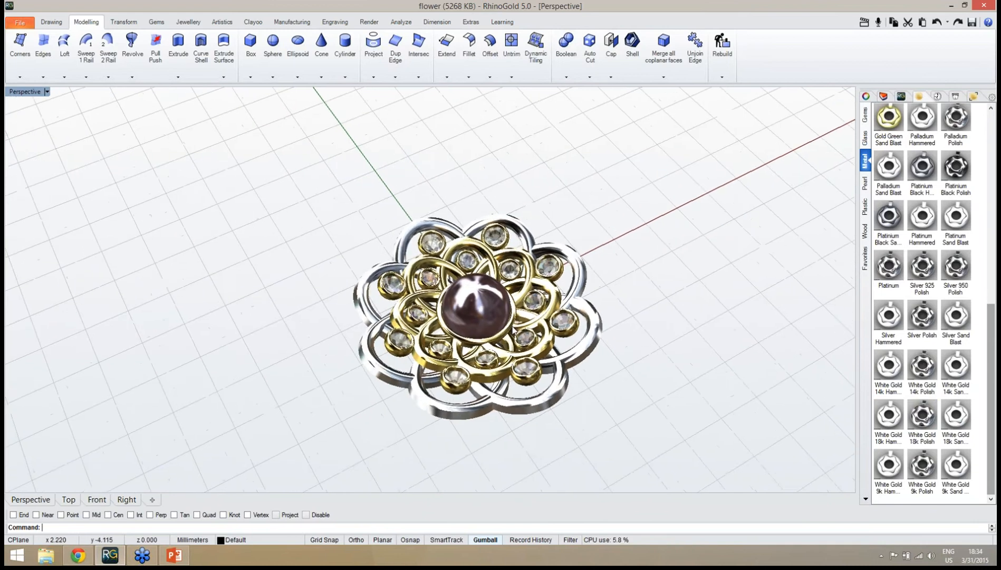
pyautogui.scroll(2, 513, 328)
pyautogui.moveTo(517, 323); pyautogui.dragTo(520, 306, button='right')
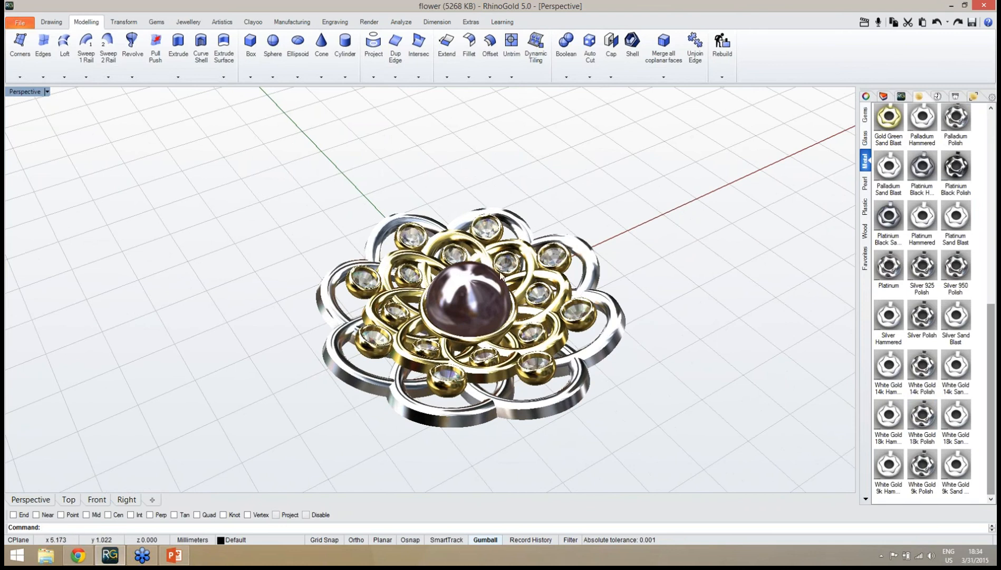
pyautogui.moveTo(500, 273); pyautogui.dragTo(501, 306, button='right')
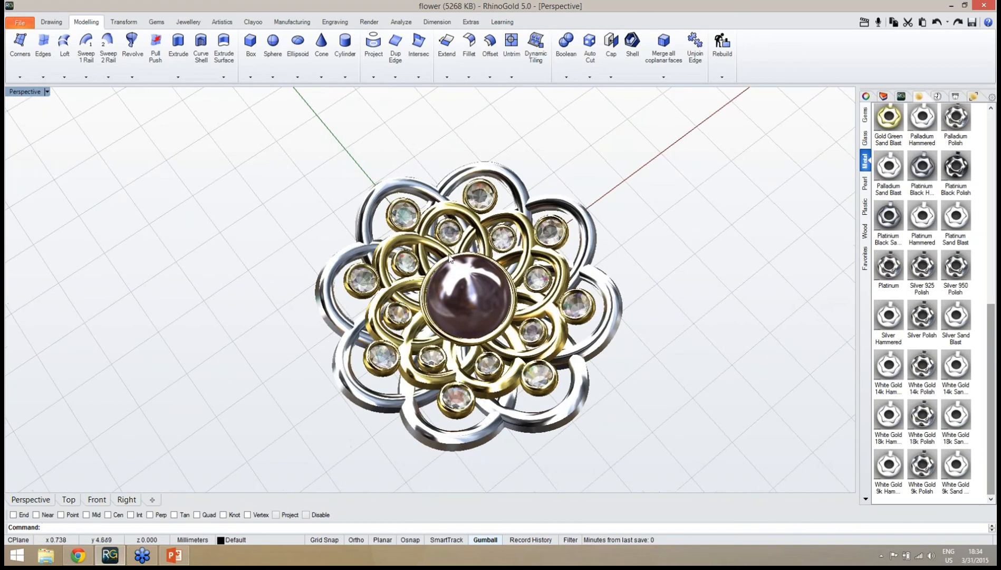
pyautogui.moveTo(450, 296); pyautogui.dragTo(441, 267, button='right')
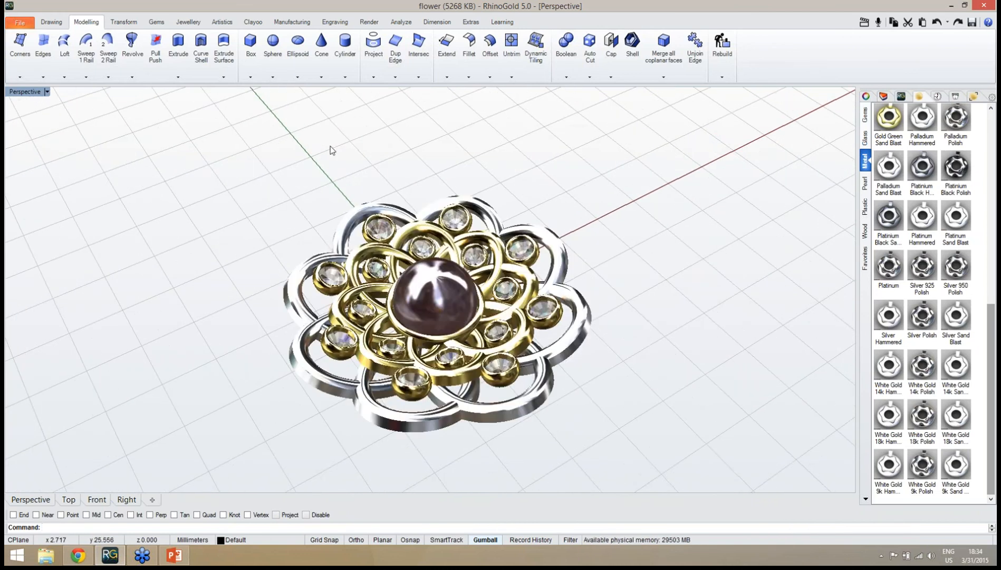
pyautogui.moveTo(339, 176); pyautogui.dragTo(343, 236, button='right')
pyautogui.scroll(-8, 343, 236)
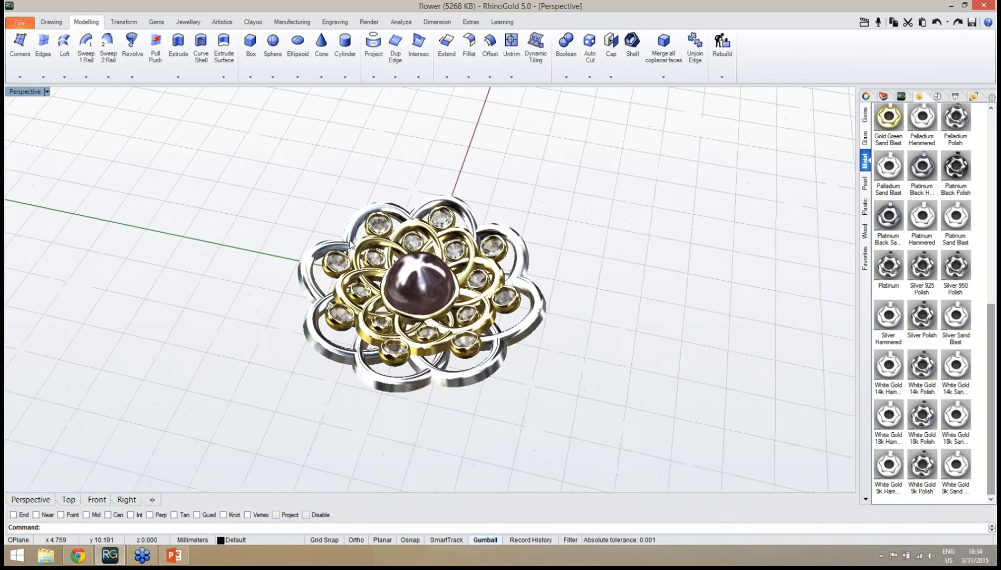
pyautogui.moveTo(464, 300); pyautogui.dragTo(397, 272, button='right')
pyautogui.scroll(5, 476, 329)
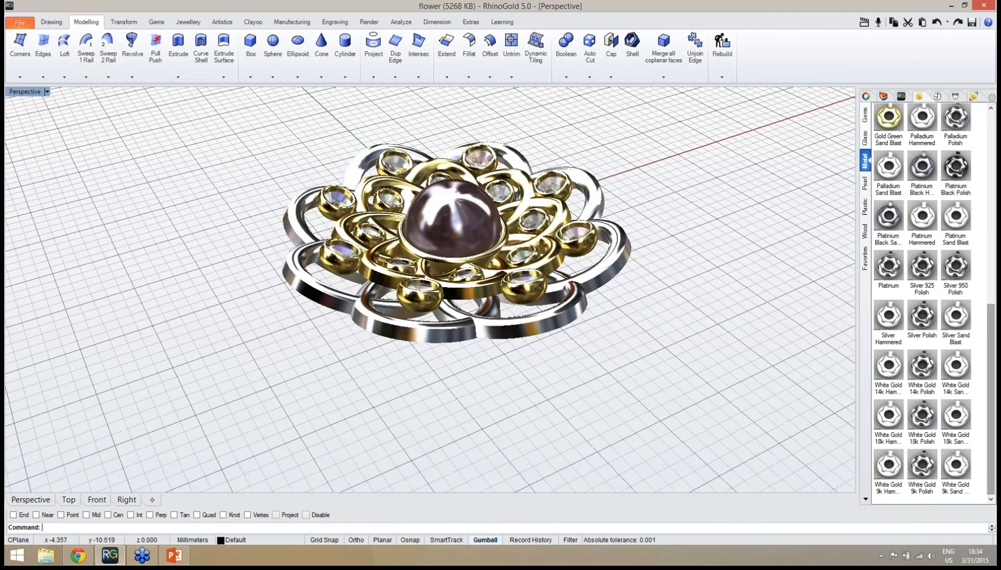
pyautogui.moveTo(477, 329); pyautogui.dragTo(461, 385, button='right')
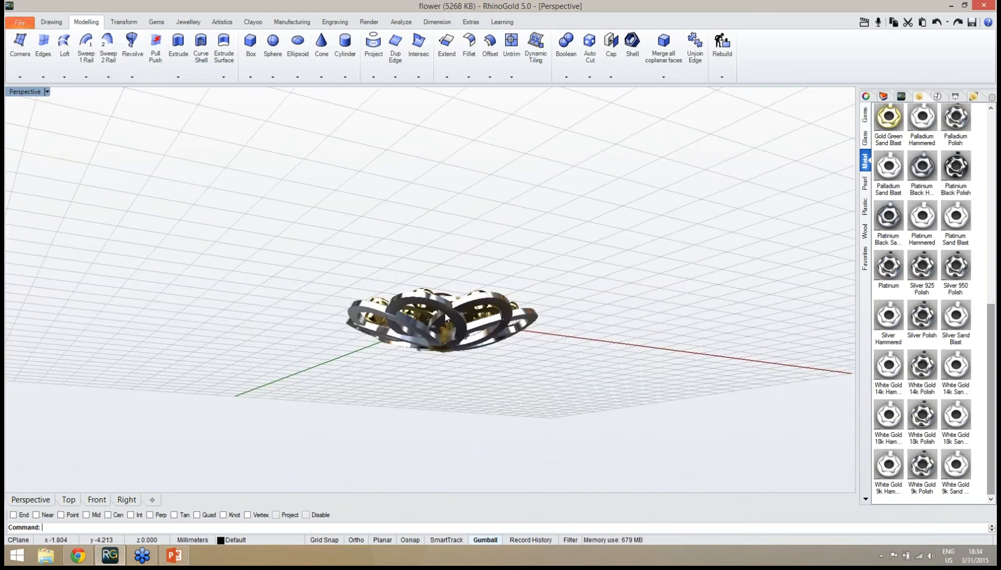
pyautogui.moveTo(446, 313)
pyautogui.mouseDown(button='right')
pyautogui.moveTo(440, 291)
pyautogui.moveTo(455, 278)
pyautogui.moveTo(449, 294)
pyautogui.mouseUp(button='right')
pyautogui.scroll(5, 457, 278)
pyautogui.scroll(-5, 449, 294)
pyautogui.scroll(4, 448, 294)
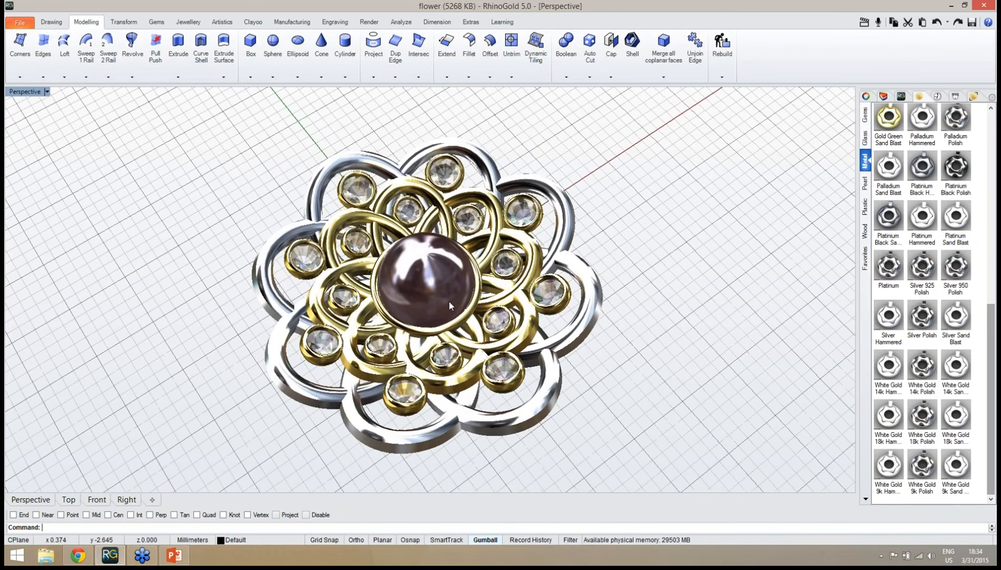
pyautogui.moveTo(455, 352); pyautogui.dragTo(452, 343, button='right')
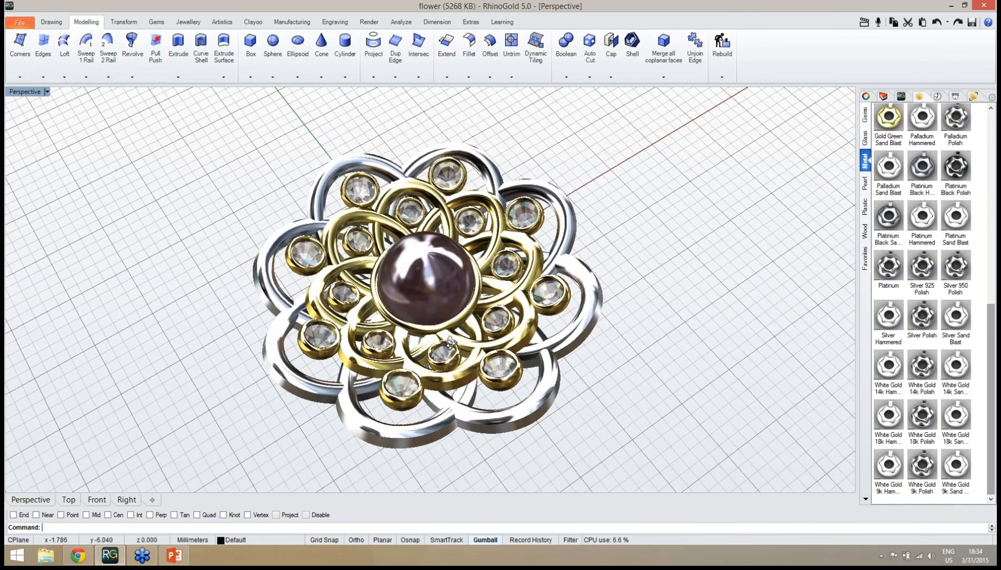
pyautogui.scroll(-4, 393, 314)
pyautogui.moveTo(392, 314); pyautogui.dragTo(412, 286, button='right')
pyautogui.scroll(-4, 366, 326)
pyautogui.scroll(2, 381, 275)
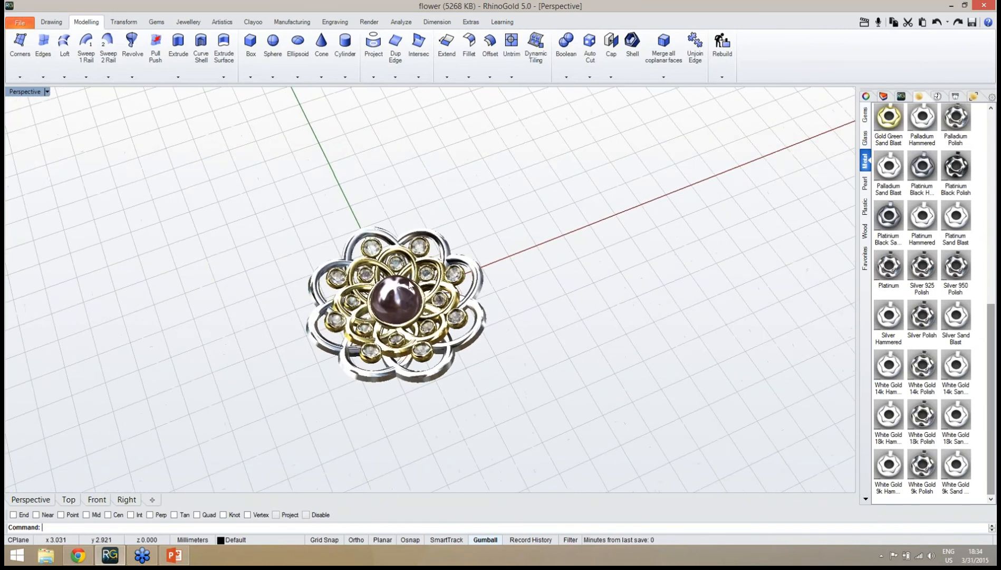
# Step: Insert the Bail 2 finding from the Findings library into the model
pyautogui.click(190, 23)
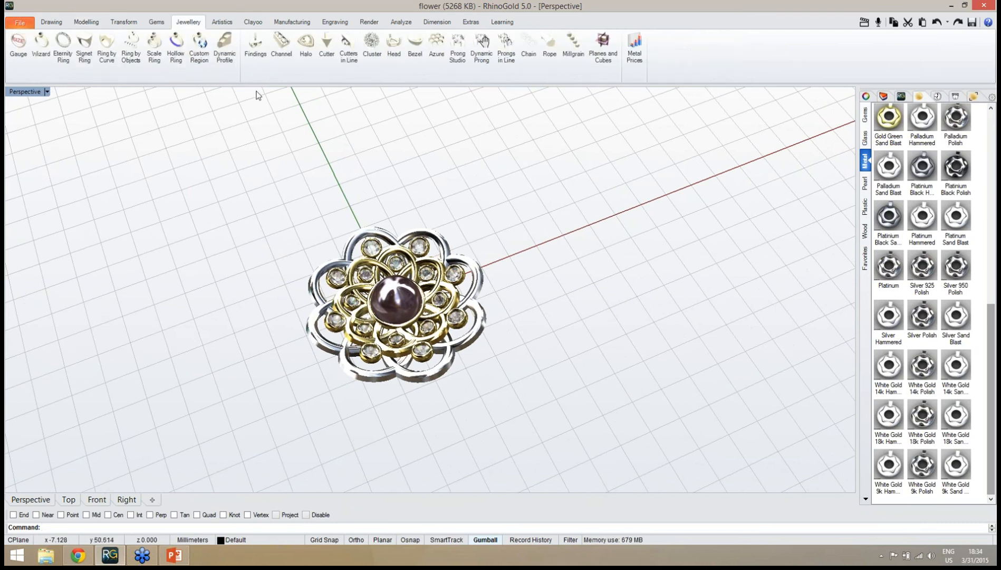
pyautogui.click(255, 46)
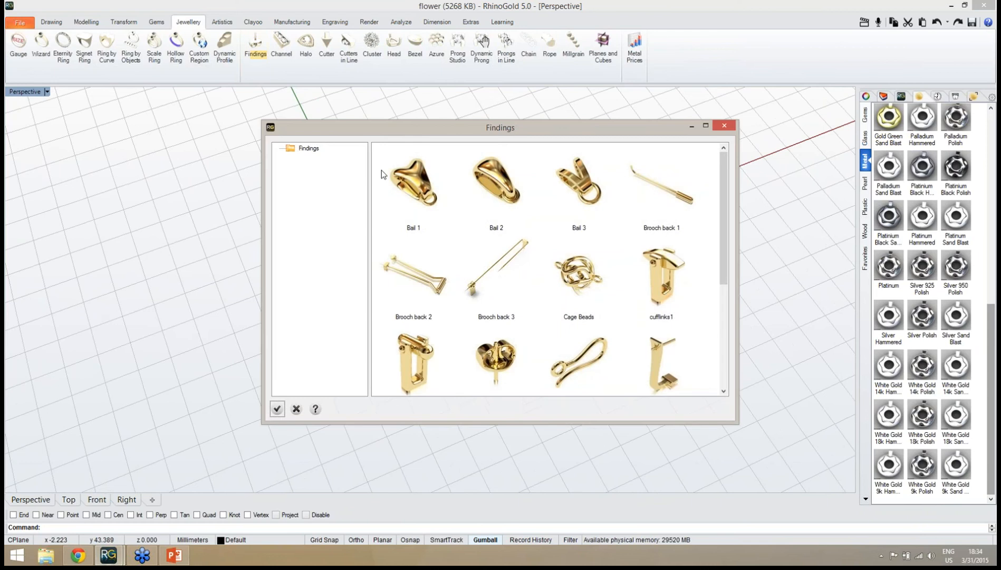
pyautogui.moveTo(723, 210)
pyautogui.mouseDown()
pyautogui.moveTo(723, 251)
pyautogui.moveTo(721, 200)
pyautogui.mouseUp()
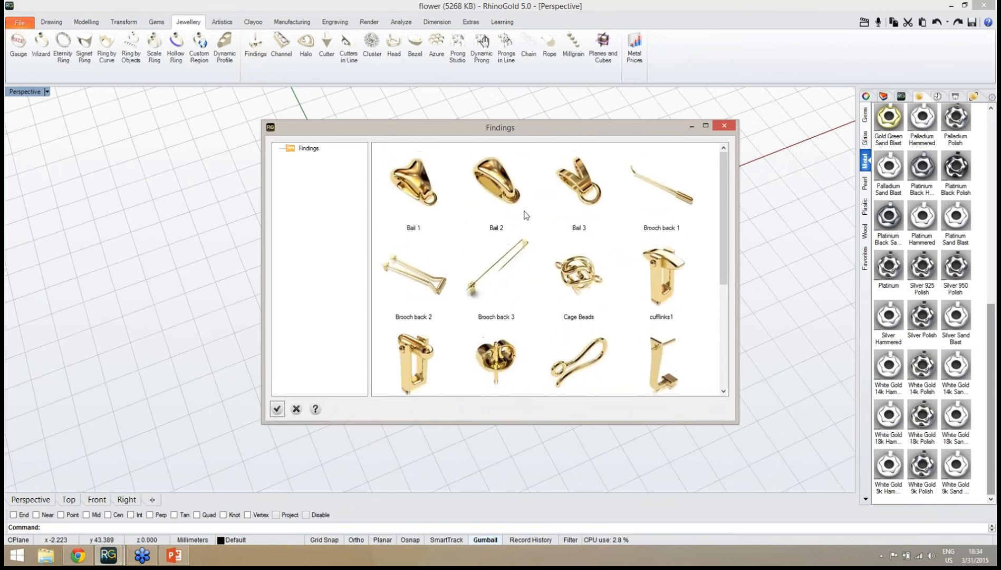
pyautogui.doubleClick(500, 183)
# Step: Raise the bail about 2.4 mm and shift it slightly outward so its small ring meets the outer petal's edge
pyautogui.moveTo(501, 203); pyautogui.dragTo(604, 181, button='right')
pyautogui.scroll(-7, 518, 237)
pyautogui.scroll(15, 440, 270)
pyautogui.moveTo(408, 285); pyautogui.dragTo(373, 244, button='right')
pyautogui.click(309, 277)
pyautogui.moveTo(314, 268); pyautogui.dragTo(343, 278, button='right')
pyautogui.scroll(5, 346, 288)
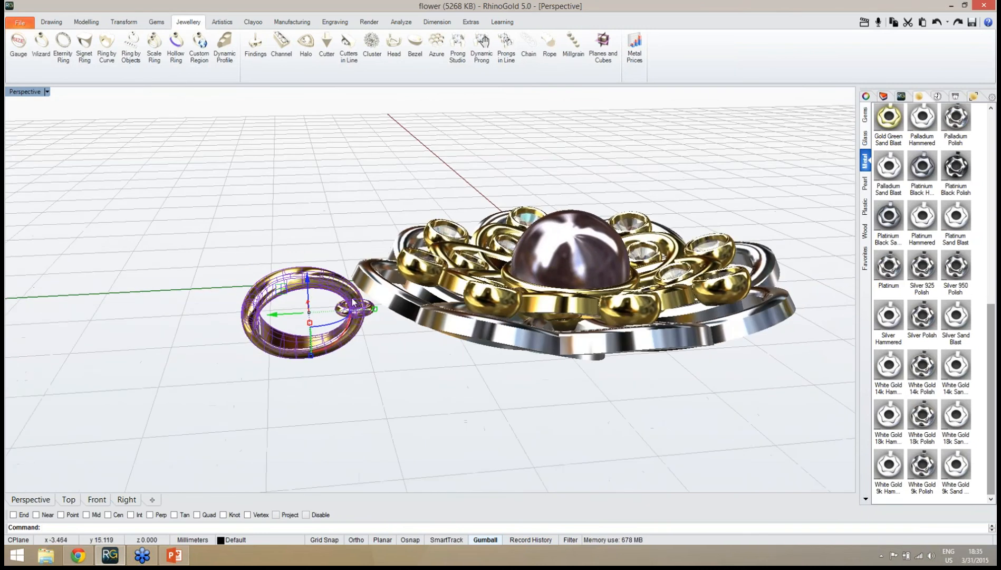
pyautogui.moveTo(285, 318); pyautogui.dragTo(268, 320, button='right')
pyautogui.moveTo(266, 303); pyautogui.dragTo(266, 236)
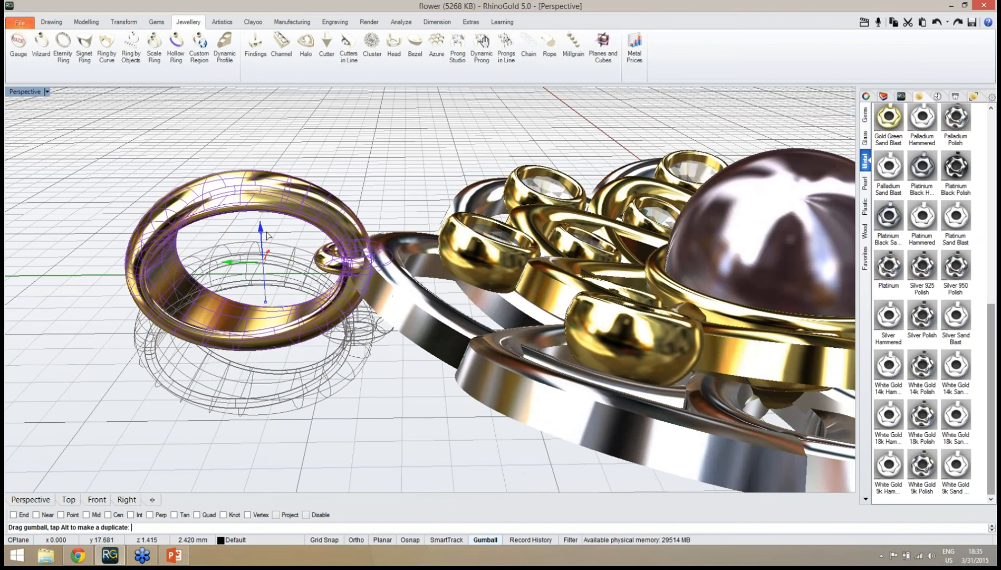
pyautogui.moveTo(235, 267); pyautogui.dragTo(210, 267)
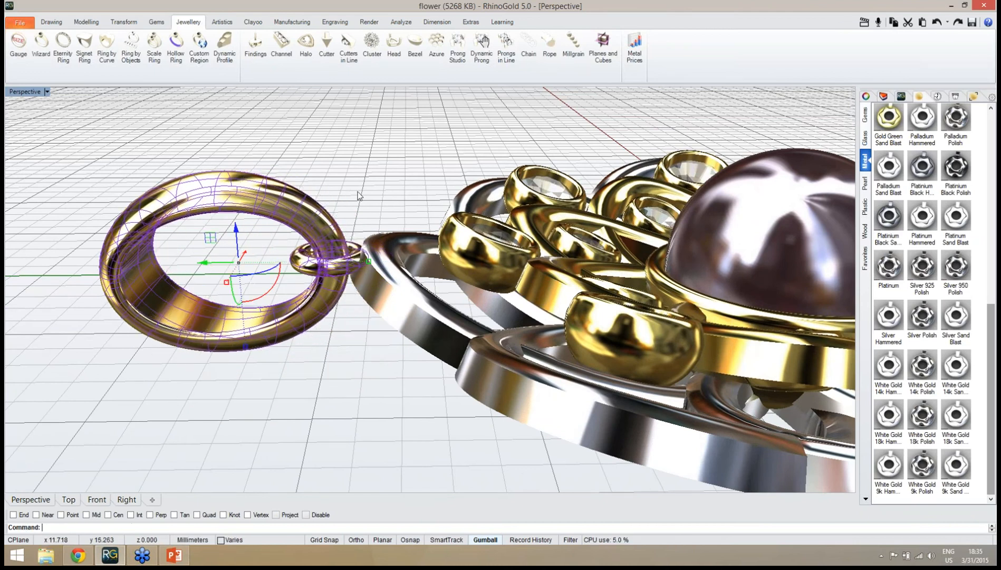
pyautogui.click(416, 192)
pyautogui.scroll(5, 454, 276)
pyautogui.moveTo(454, 277); pyautogui.dragTo(463, 285, button='right')
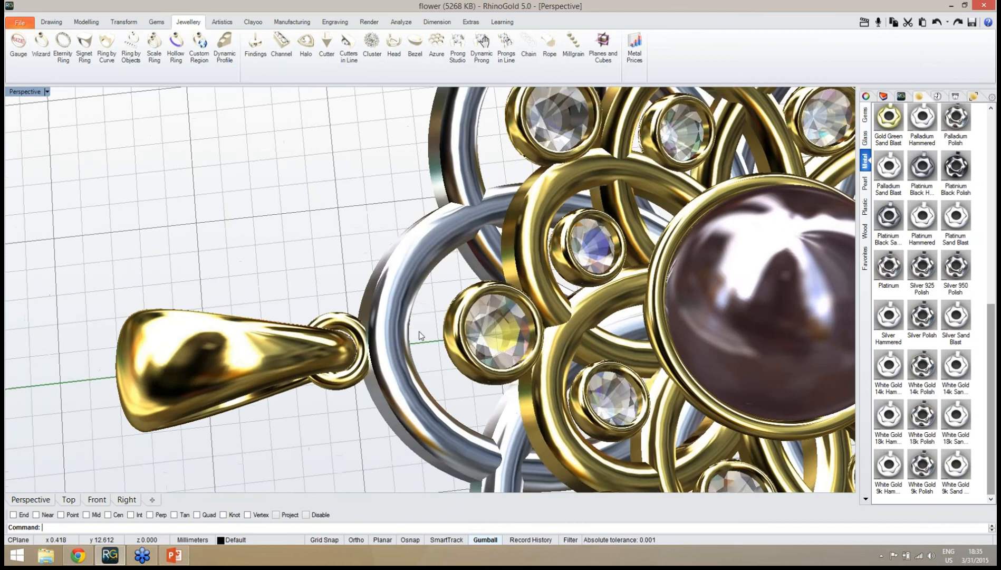
# Step: Apply the White Gold 18k Polish material to the bail and view the whole pendant
pyautogui.moveTo(419, 335); pyautogui.dragTo(452, 320, button='right')
pyautogui.scroll(-4, 452, 320)
pyautogui.moveTo(443, 355); pyautogui.dragTo(399, 250, button='right')
pyautogui.click(372, 253)
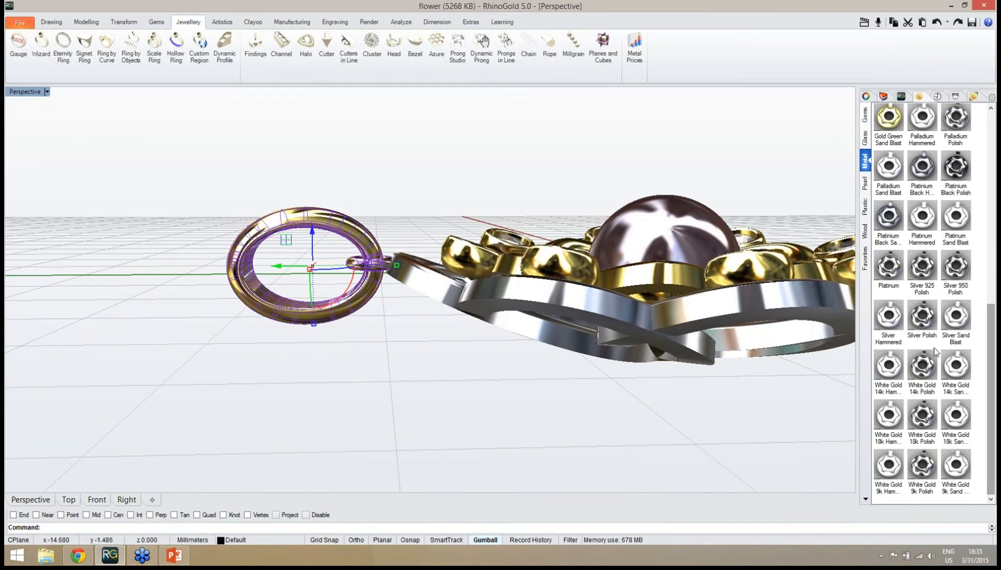
pyautogui.click(924, 414)
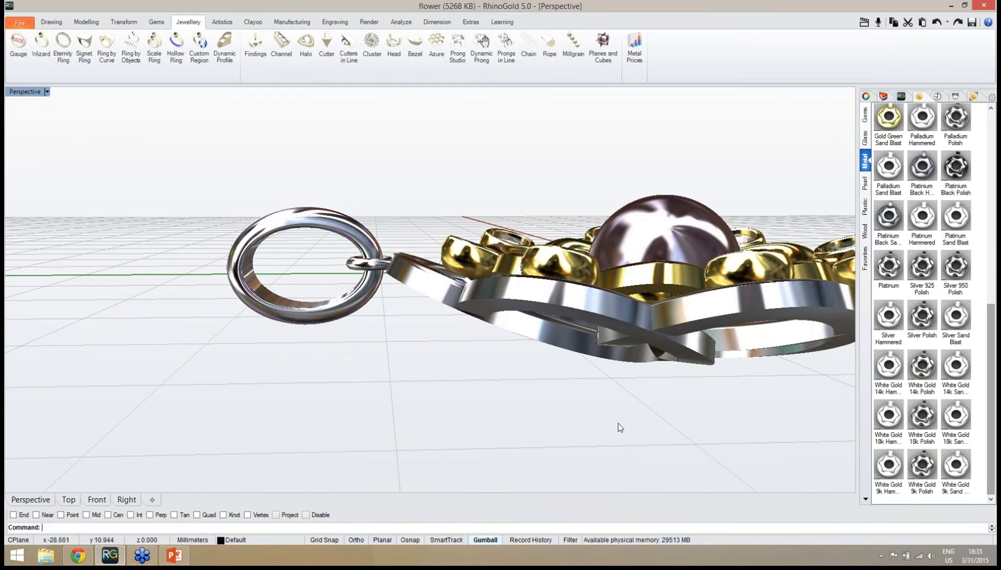
pyautogui.moveTo(639, 313); pyautogui.dragTo(546, 401, button='right')
pyautogui.scroll(-8, 496, 247)
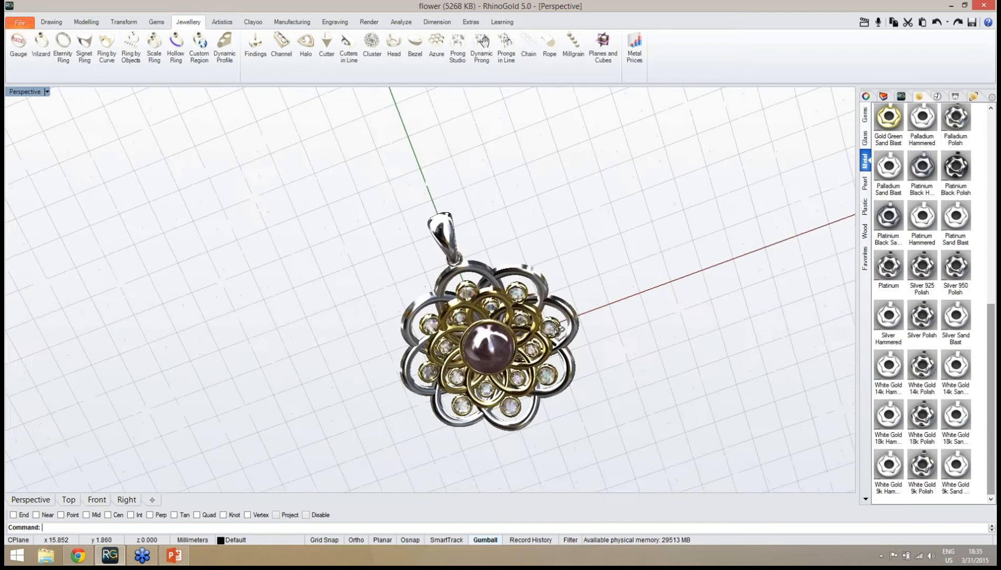
# Step: Copy the whole flower without its bail about 40 mm along the X axis as a second flower
pyautogui.moveTo(577, 301); pyautogui.dragTo(541, 243, button='right')
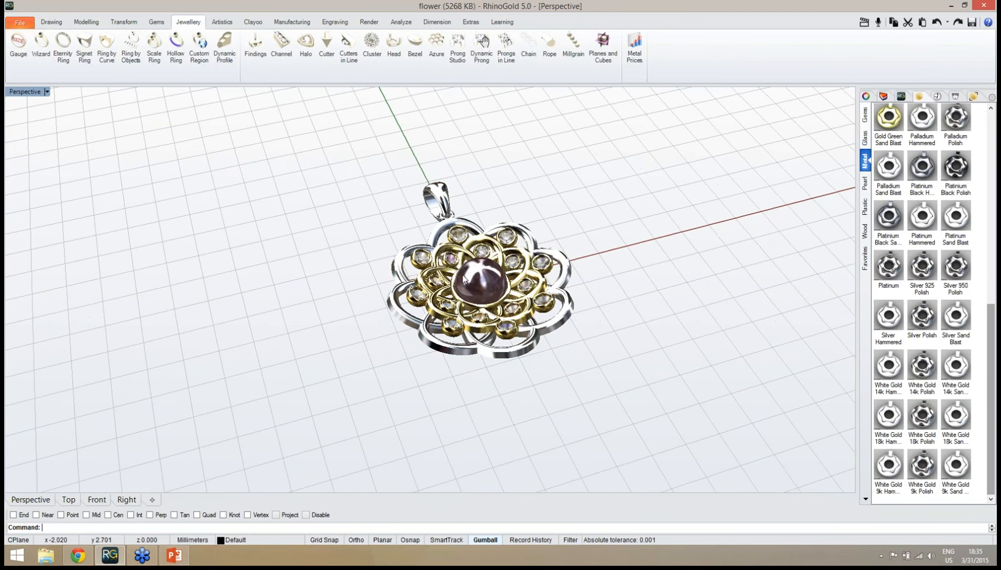
pyautogui.scroll(3, 546, 238)
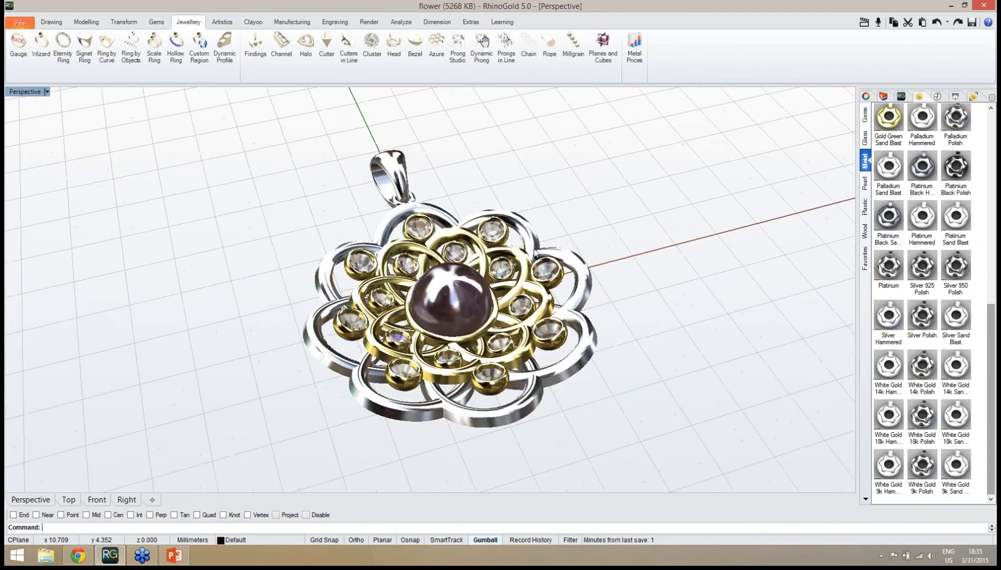
pyautogui.moveTo(501, 269); pyautogui.dragTo(466, 302, button='right')
pyautogui.scroll(2, 471, 297)
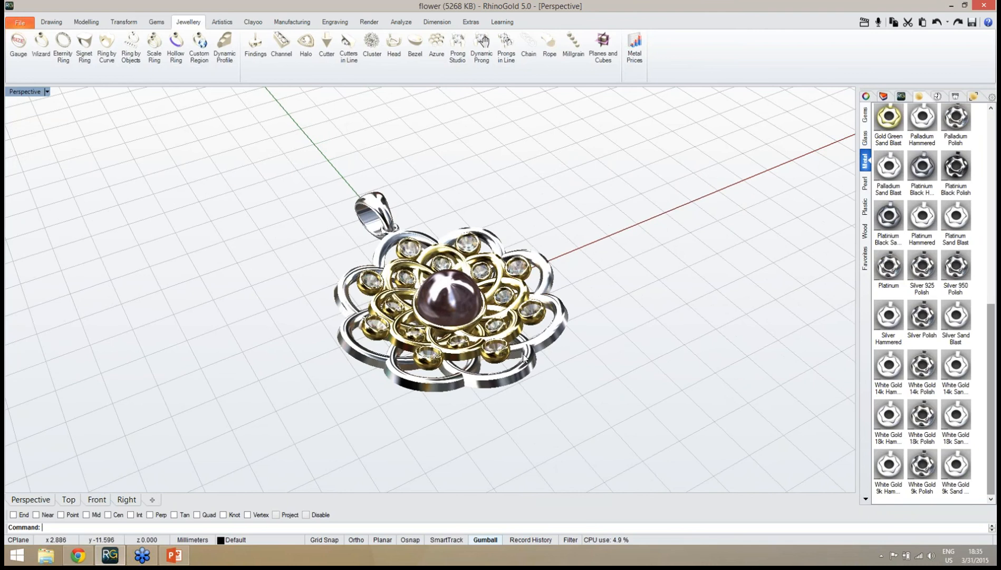
pyautogui.moveTo(527, 350); pyautogui.dragTo(483, 398, button='right')
pyautogui.moveTo(241, 125); pyautogui.dragTo(656, 467)
pyautogui.keyDown('ctrl'); pyautogui.click(411, 181); pyautogui.keyUp('ctrl')
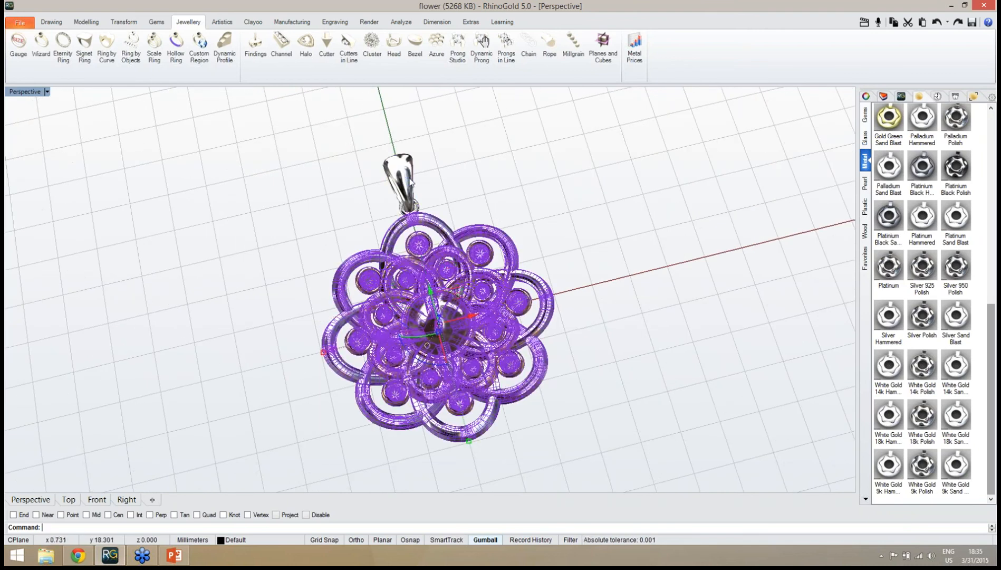
pyautogui.scroll(-4, 374, 197)
pyautogui.moveTo(362, 247); pyautogui.dragTo(349, 198, button='right')
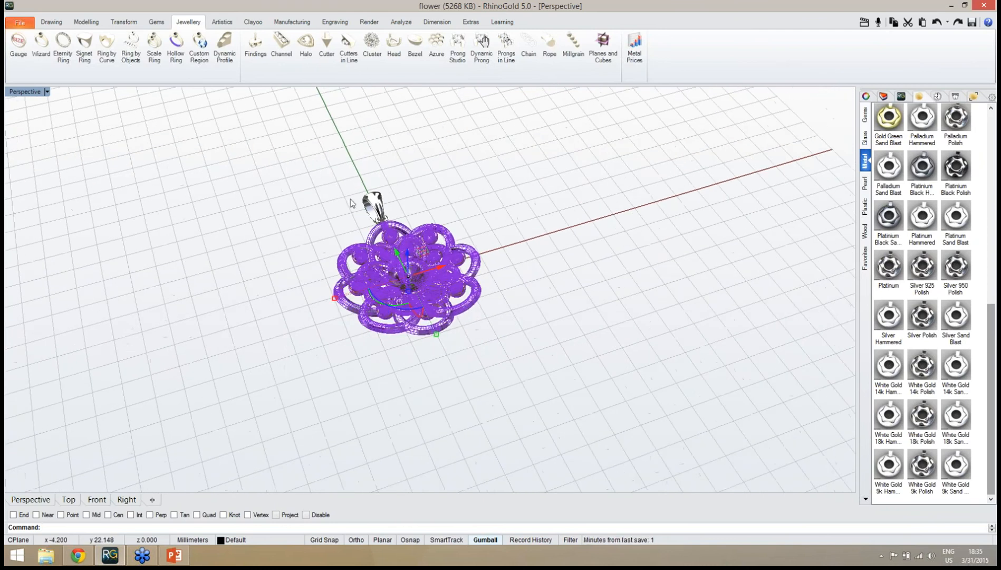
pyautogui.click(126, 22)
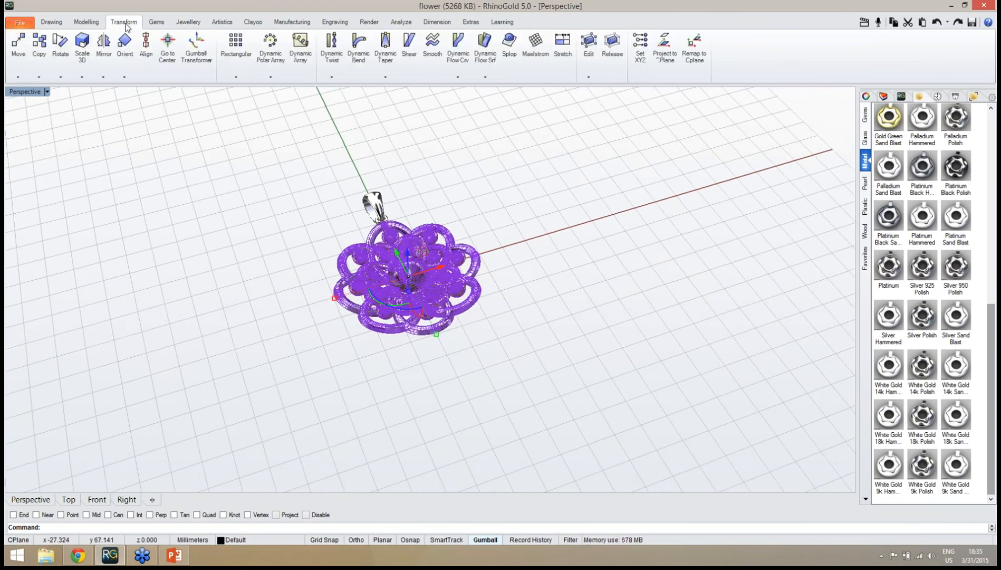
pyautogui.click(40, 47)
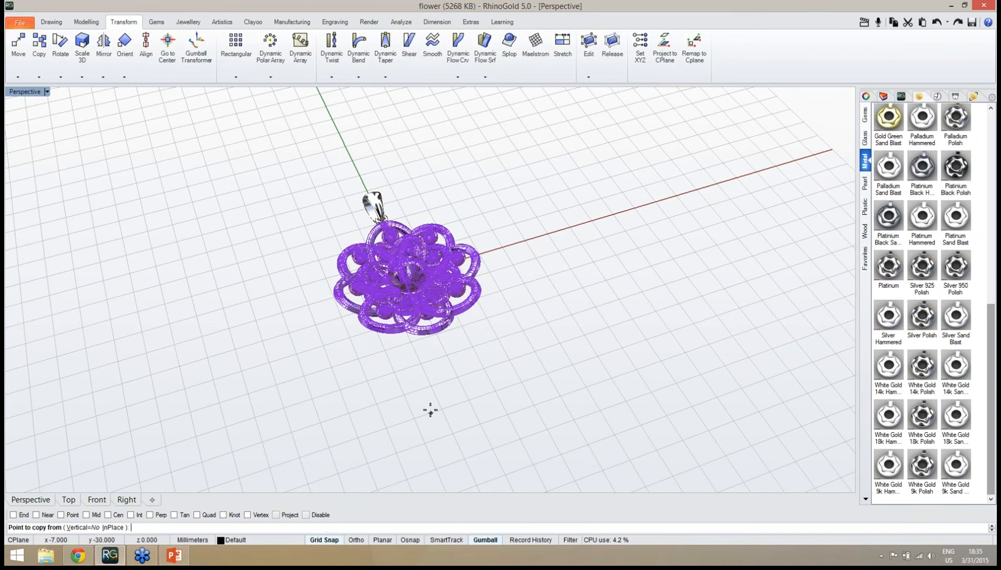
pyautogui.click(432, 386)
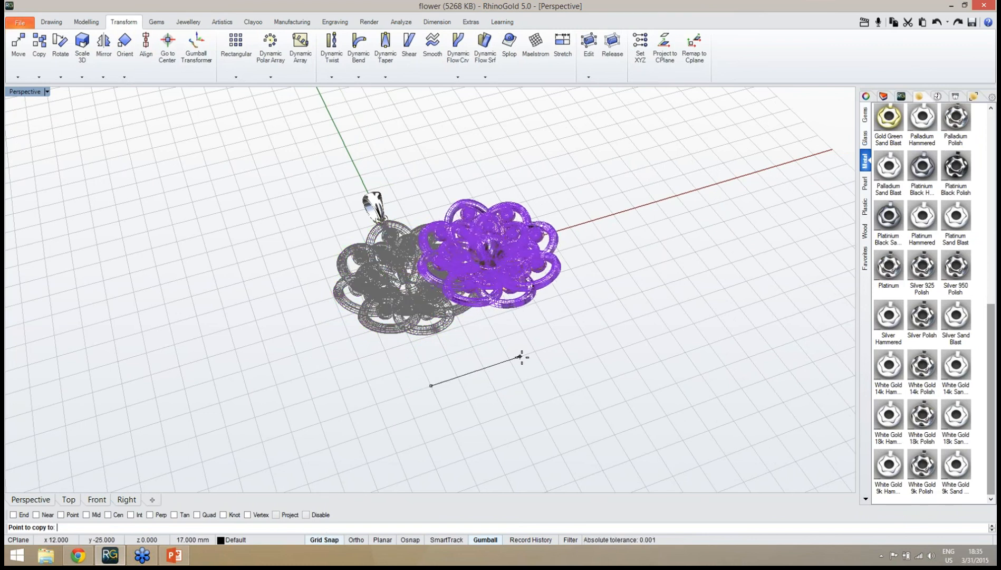
pyautogui.click(633, 317)
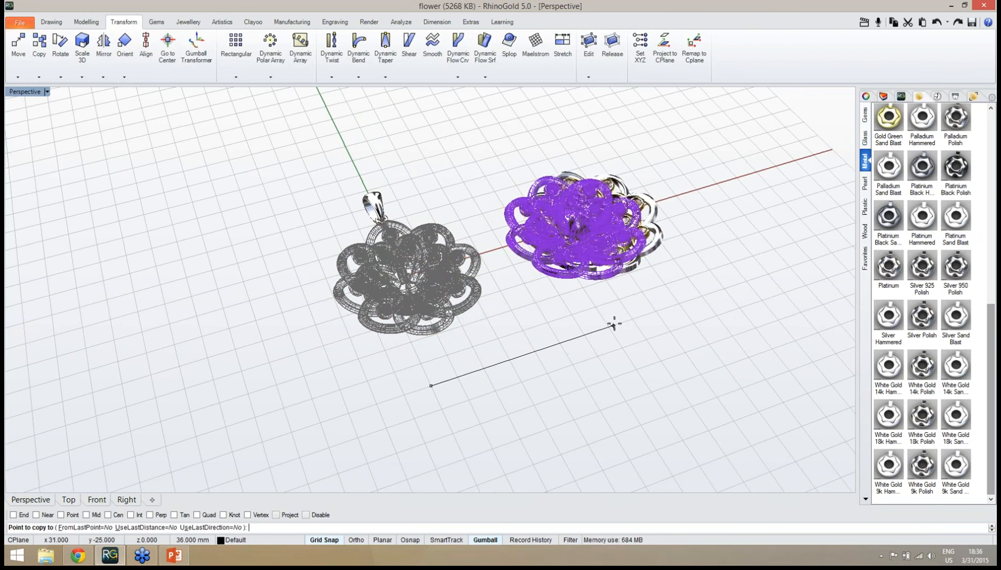
pyautogui.rightClick(614, 324)
pyautogui.moveTo(606, 322); pyautogui.dragTo(600, 365, button='right')
pyautogui.press('Escape')
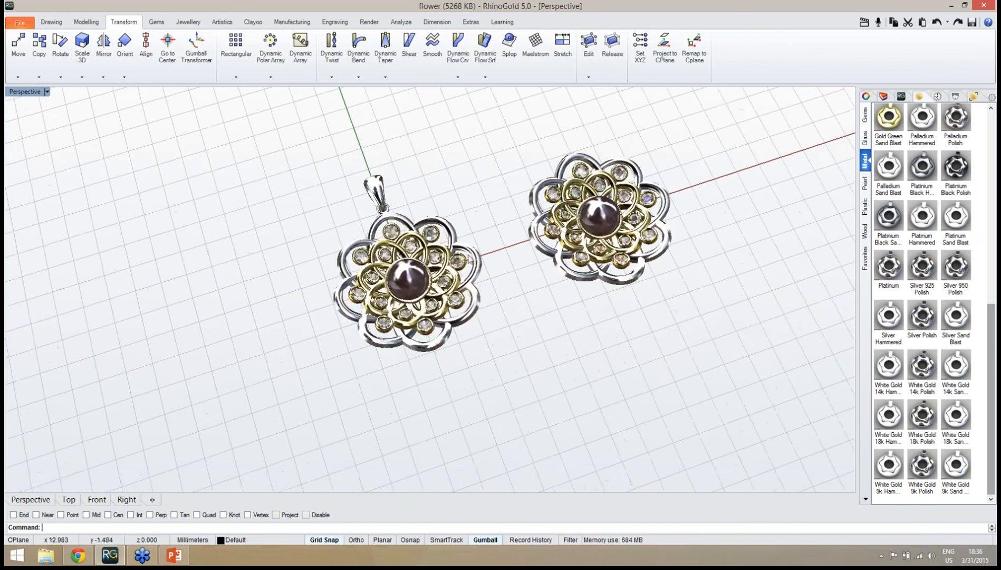
# Step: Move the bail along the X axis from the original flower onto the top petal of the copied flower
pyautogui.moveTo(469, 256); pyautogui.dragTo(403, 283, button='right')
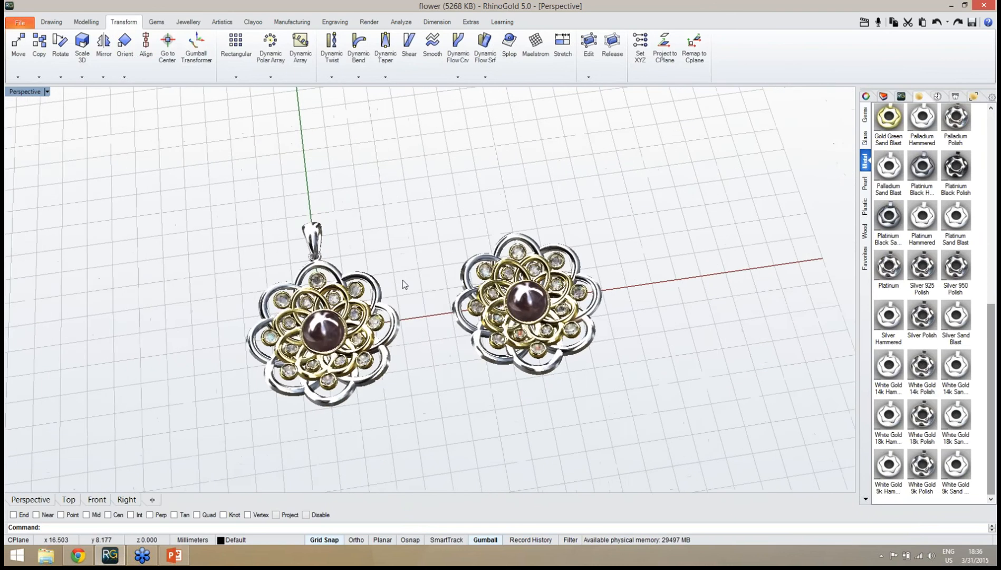
pyautogui.scroll(3, 402, 283)
pyautogui.click(246, 211)
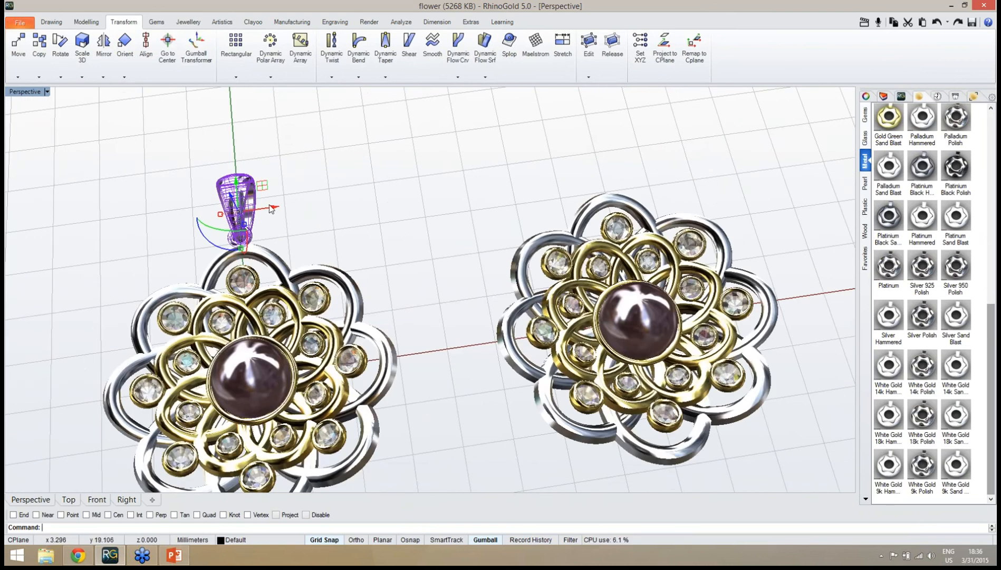
pyautogui.moveTo(270, 208); pyautogui.dragTo(635, 201)
pyautogui.click(515, 217)
# Step: Inspect the bail on the copied flower and both flowers together, and save the file
pyautogui.moveTo(515, 317)
pyautogui.mouseDown(button='right')
pyautogui.moveTo(502, 320)
pyautogui.moveTo(554, 311)
pyautogui.mouseUp(button='right')
pyautogui.scroll(-4, 502, 329)
pyautogui.scroll(8, 541, 225)
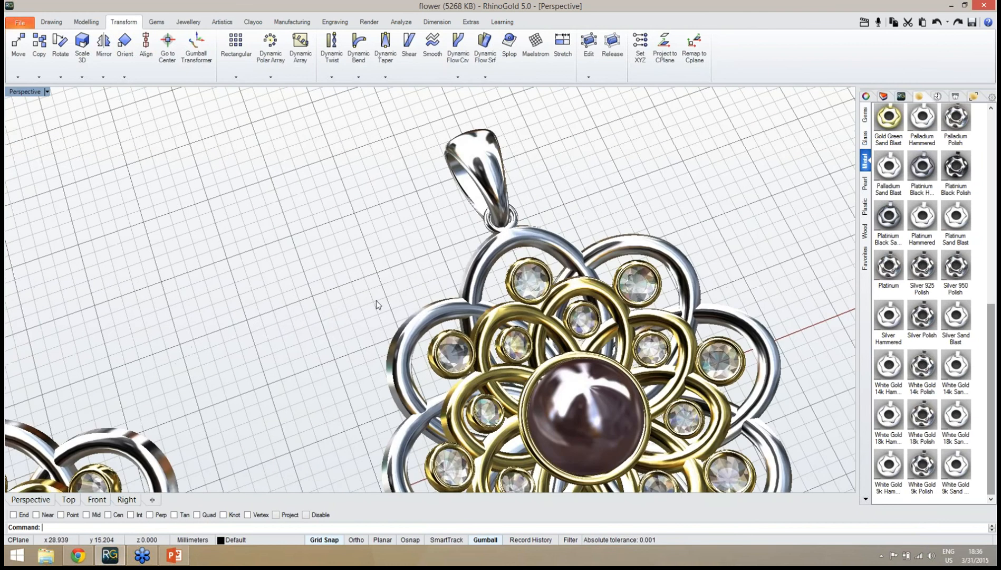
pyautogui.moveTo(367, 363); pyautogui.dragTo(460, 264, button='right')
pyautogui.scroll(-7, 508, 255)
pyautogui.scroll(-7, 502, 282)
pyautogui.scroll(6, 449, 311)
pyautogui.moveTo(448, 322); pyautogui.dragTo(471, 364, button='right')
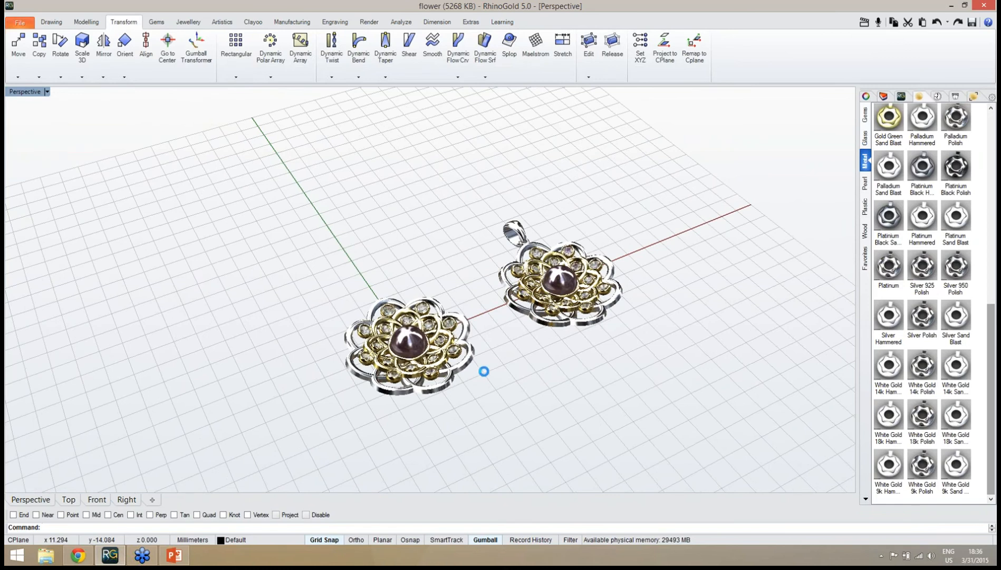
pyautogui.moveTo(483, 394); pyautogui.dragTo(493, 395, button='right')
pyautogui.scroll(2, 381, 337)
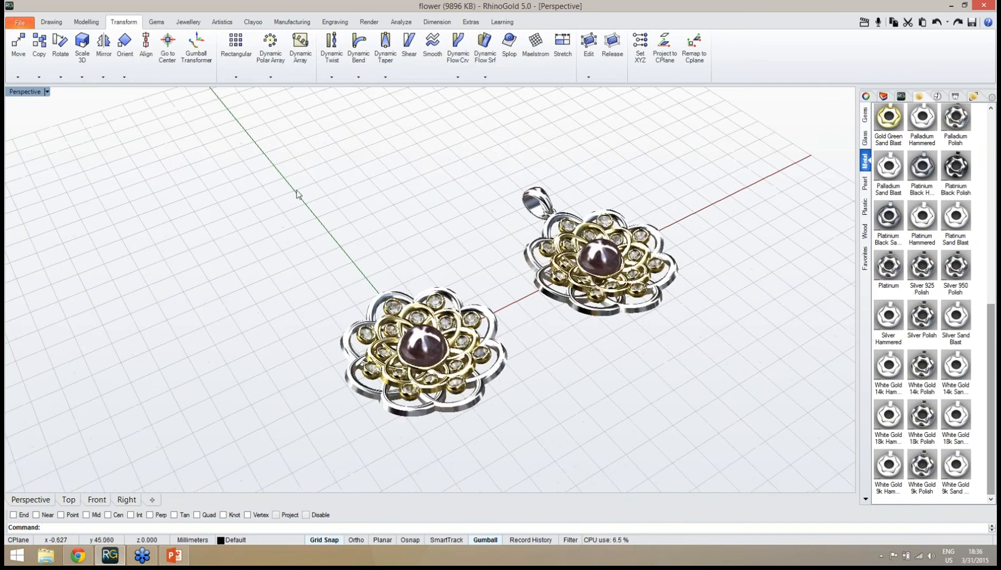
# Step: Start a Ring Wizard band around the original flower with the Europe region and size 20
pyautogui.click(189, 22)
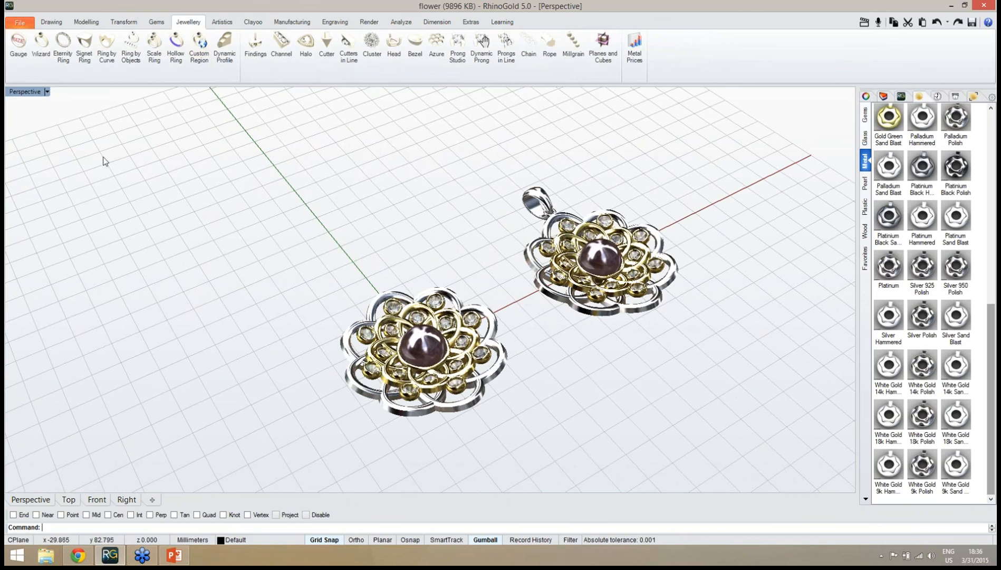
pyautogui.click(49, 75)
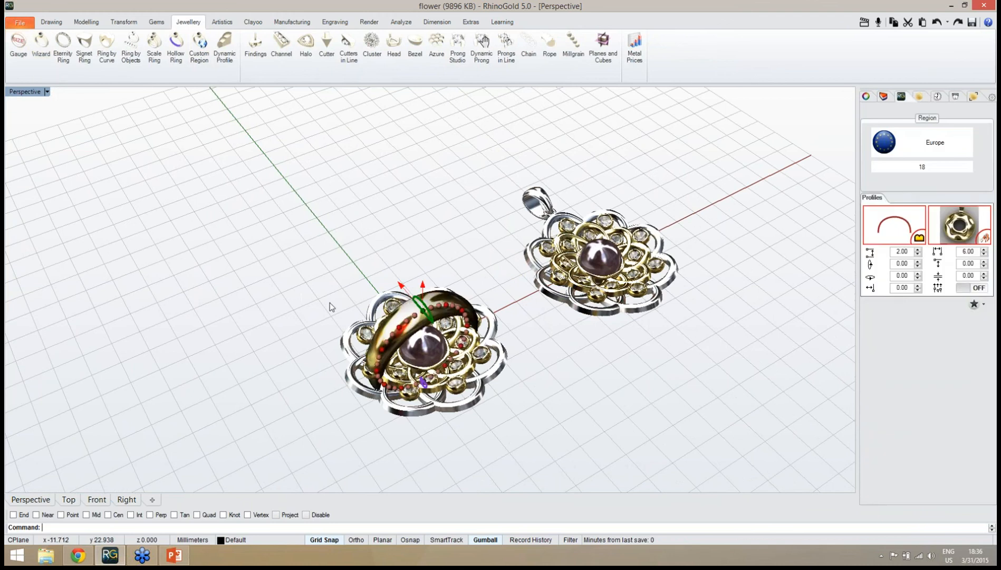
pyautogui.moveTo(548, 373); pyautogui.dragTo(554, 332, button='right')
pyautogui.scroll(5, 554, 332)
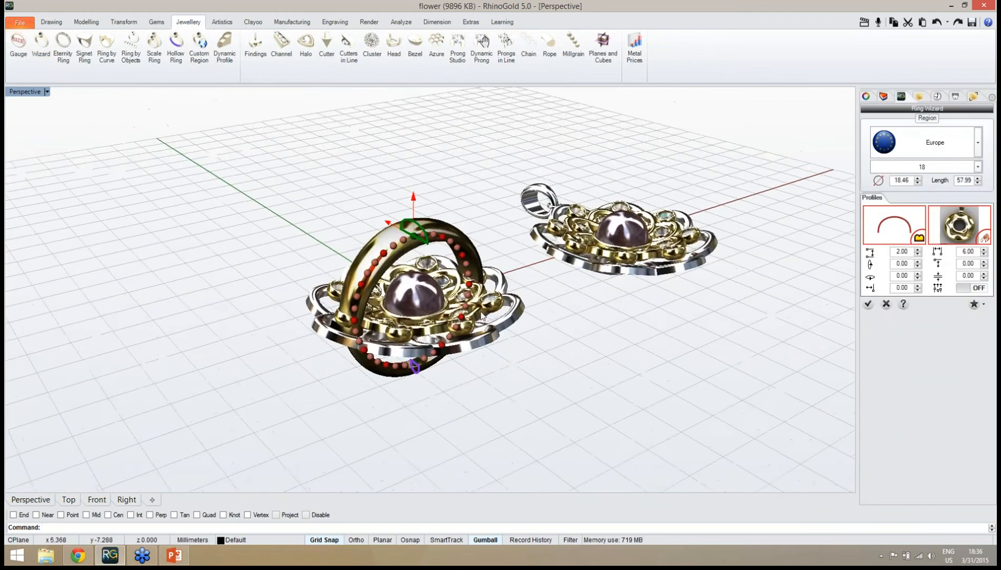
pyautogui.click(916, 154)
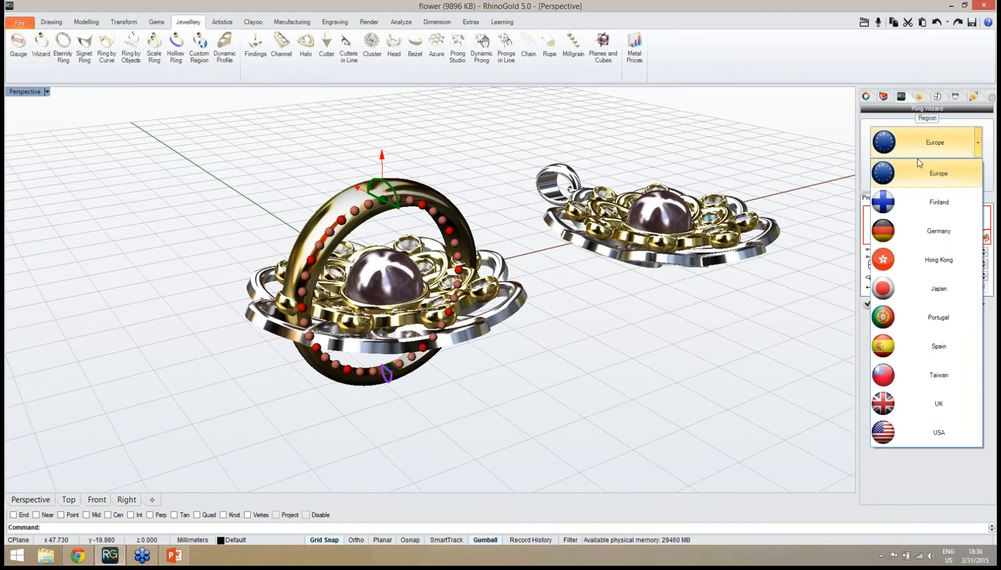
pyautogui.click(920, 173)
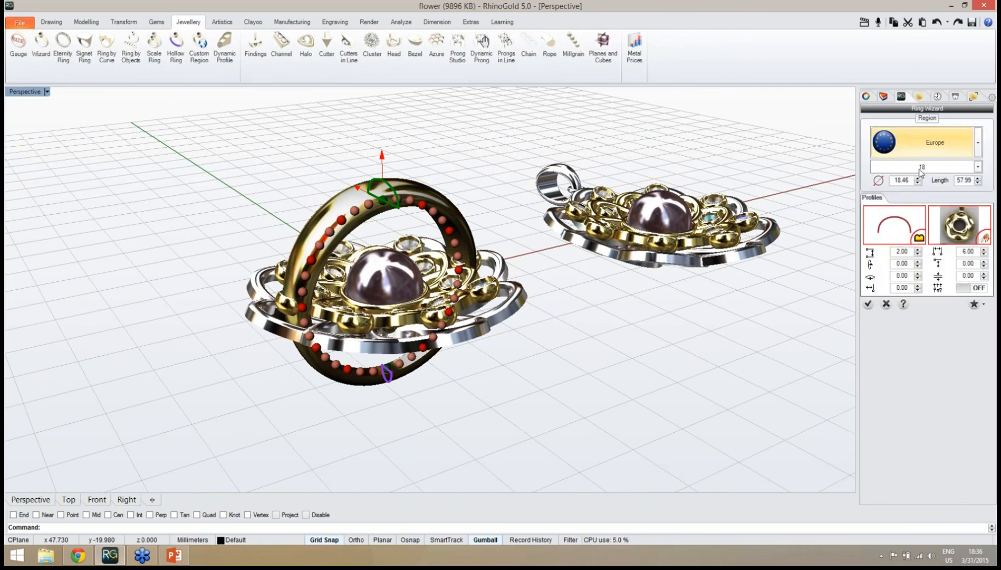
pyautogui.click(939, 167)
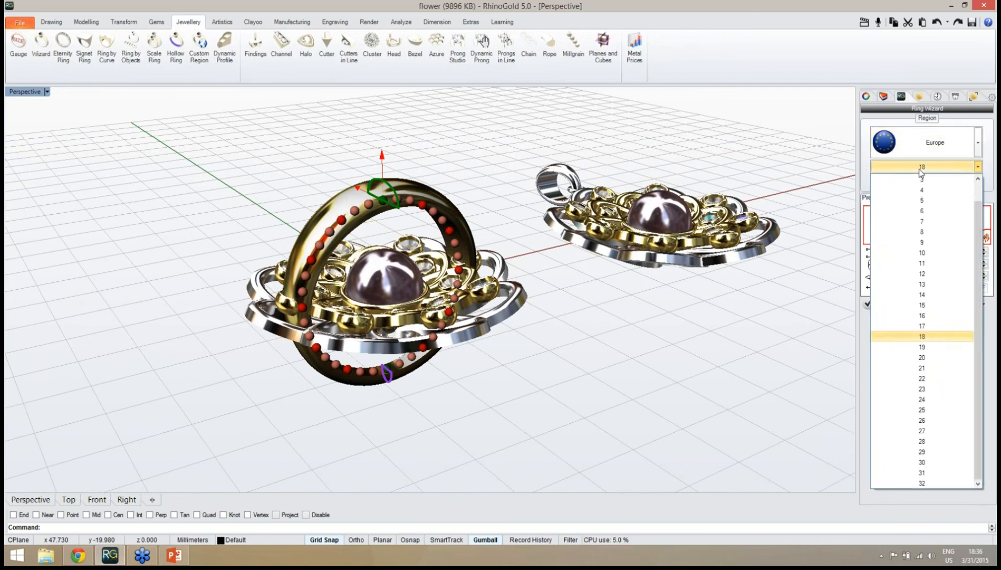
pyautogui.click(948, 362)
# Step: Set the width of the profile at the bottom of the ring band to 4.00 mm
pyautogui.moveTo(418, 269); pyautogui.dragTo(426, 312, button='right')
pyautogui.moveTo(500, 401); pyautogui.dragTo(503, 387, button='right')
pyautogui.scroll(4, 500, 389)
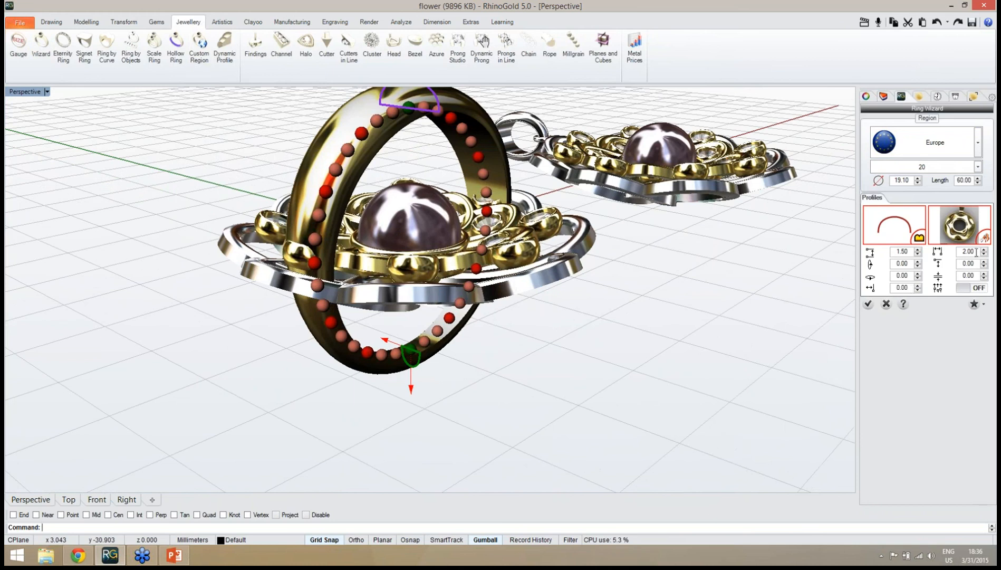
pyautogui.click(908, 252)
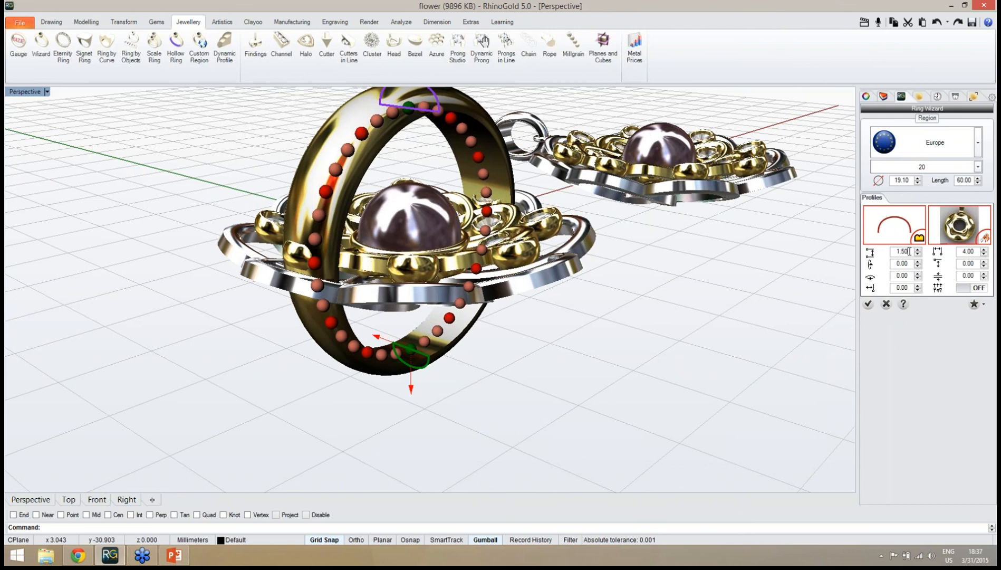
pyautogui.moveTo(486, 372)
pyautogui.mouseDown(button='right')
pyautogui.moveTo(499, 347)
pyautogui.moveTo(487, 373)
pyautogui.moveTo(532, 383)
pyautogui.moveTo(490, 380)
pyautogui.mouseUp(button='right')
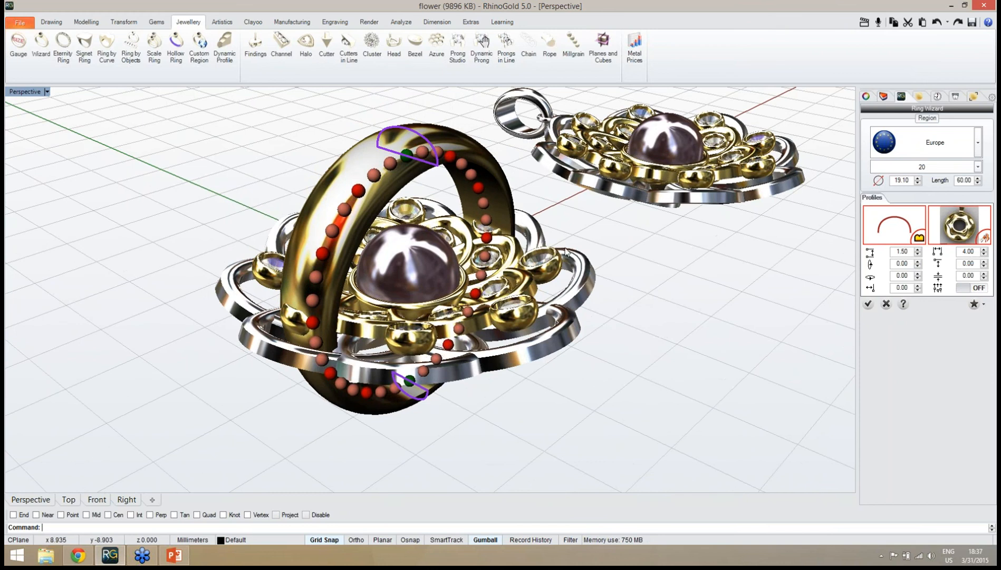
# Step: Set the width of the profile at the top of the ring band to 2.50 mm and create the ring
pyautogui.click(411, 132)
pyautogui.moveTo(505, 181); pyautogui.dragTo(798, 238, button='right')
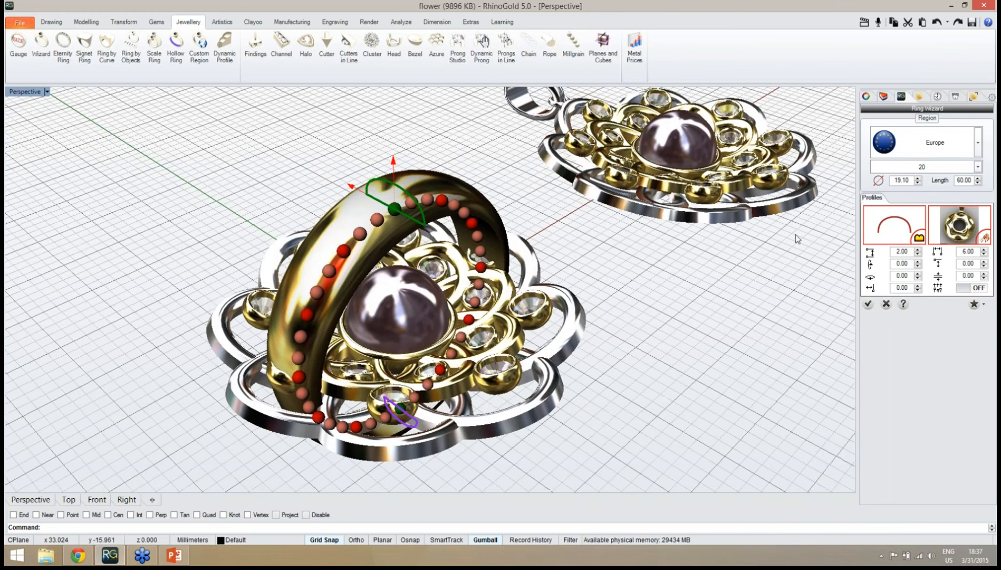
pyautogui.click(985, 255)
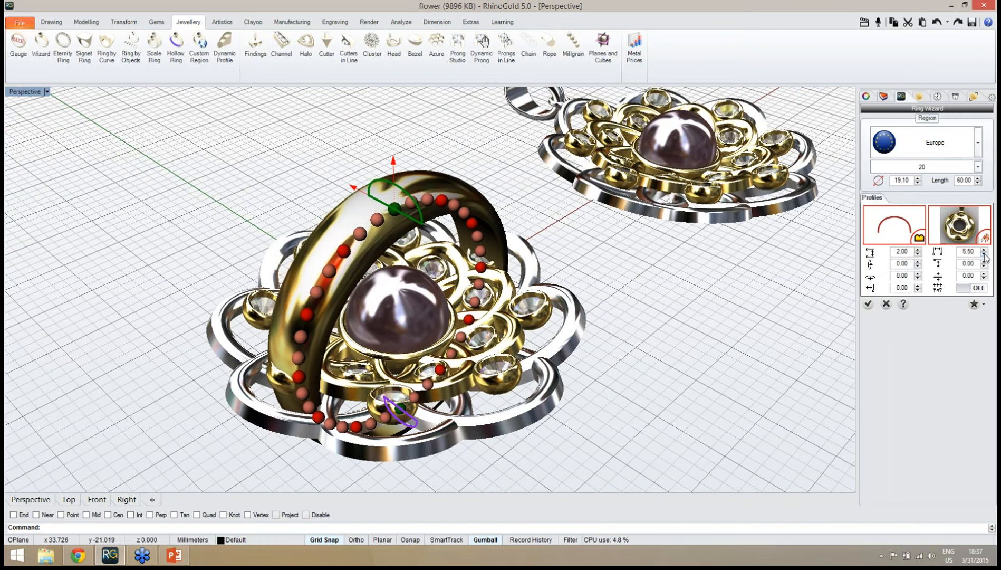
pyautogui.click(985, 255)
pyautogui.click(984, 255)
pyautogui.click(984, 255)
pyautogui.click(984, 255)
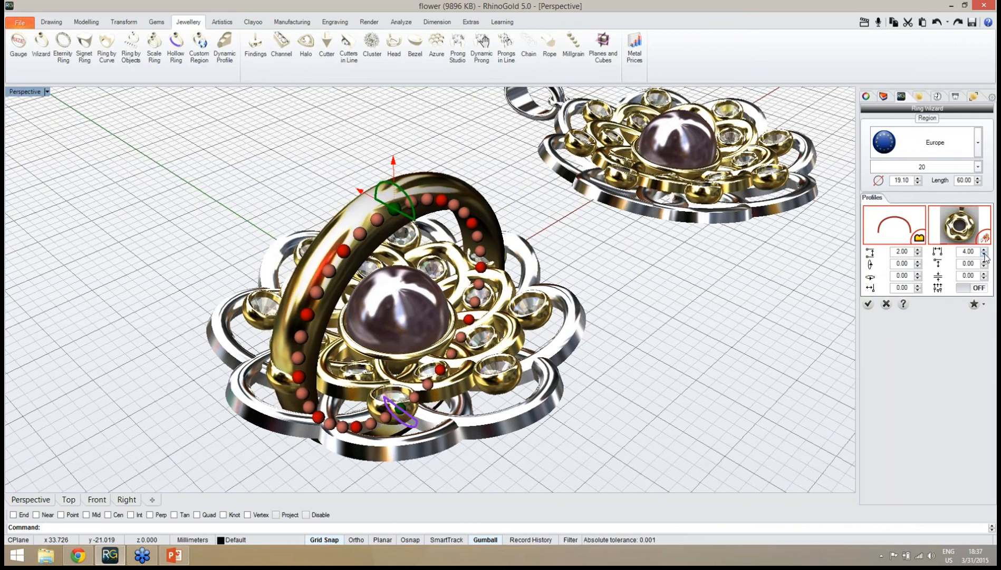
pyautogui.click(985, 254)
pyautogui.click(984, 255)
pyautogui.click(985, 255)
pyautogui.click(984, 255)
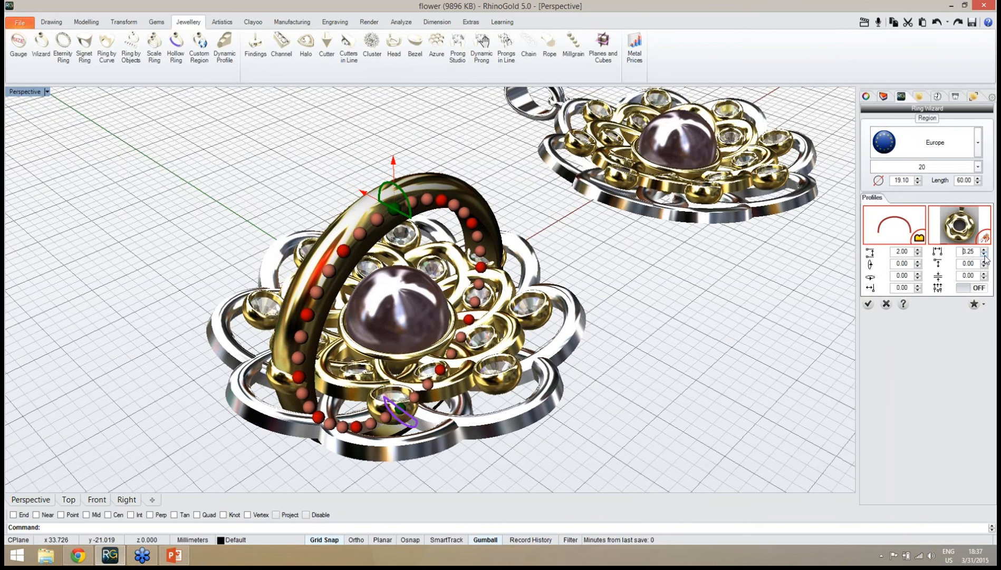
pyautogui.click(984, 255)
pyautogui.click(985, 255)
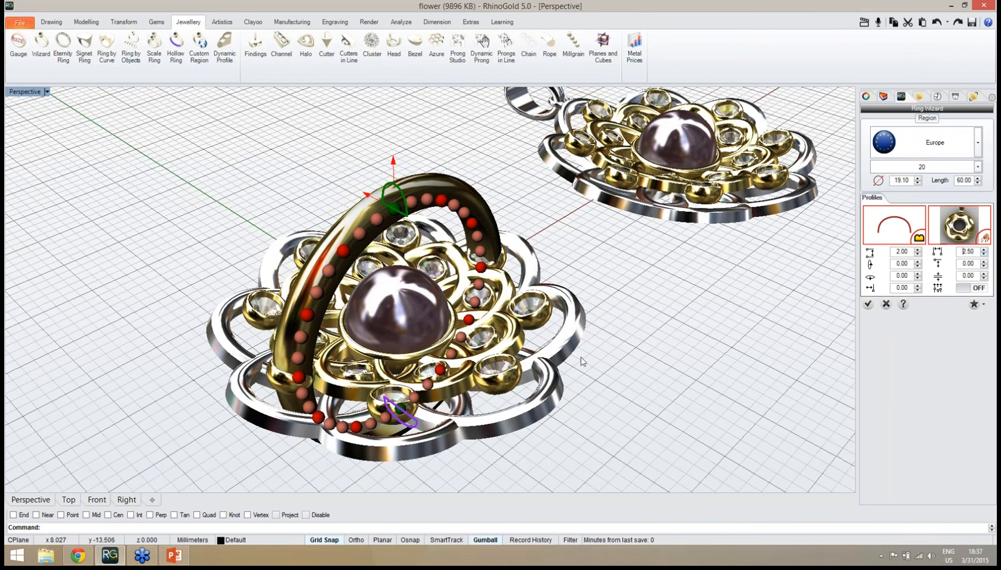
pyautogui.moveTo(617, 337)
pyautogui.mouseDown(button='right')
pyautogui.moveTo(622, 306)
pyautogui.moveTo(564, 339)
pyautogui.moveTo(494, 252)
pyautogui.moveTo(591, 264)
pyautogui.moveTo(525, 294)
pyautogui.moveTo(622, 339)
pyautogui.mouseUp(button='right')
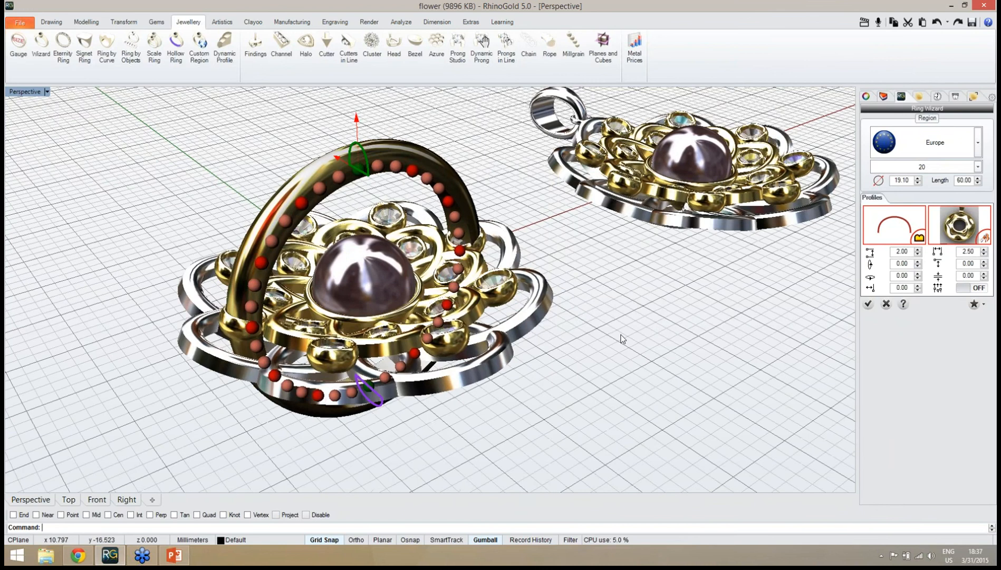
pyautogui.click(869, 305)
# Step: Raise the original flower about 15 mm in the Front view so it sits on top of the ring band
pyautogui.moveTo(788, 349)
pyautogui.mouseDown(button='right')
pyautogui.moveTo(659, 353)
pyautogui.moveTo(690, 346)
pyautogui.moveTo(425, 321)
pyautogui.moveTo(226, 202)
pyautogui.mouseUp(button='right')
pyautogui.moveTo(212, 191)
pyautogui.mouseDown()
pyautogui.moveTo(499, 306)
pyautogui.moveTo(522, 326)
pyautogui.moveTo(496, 336)
pyautogui.mouseUp()
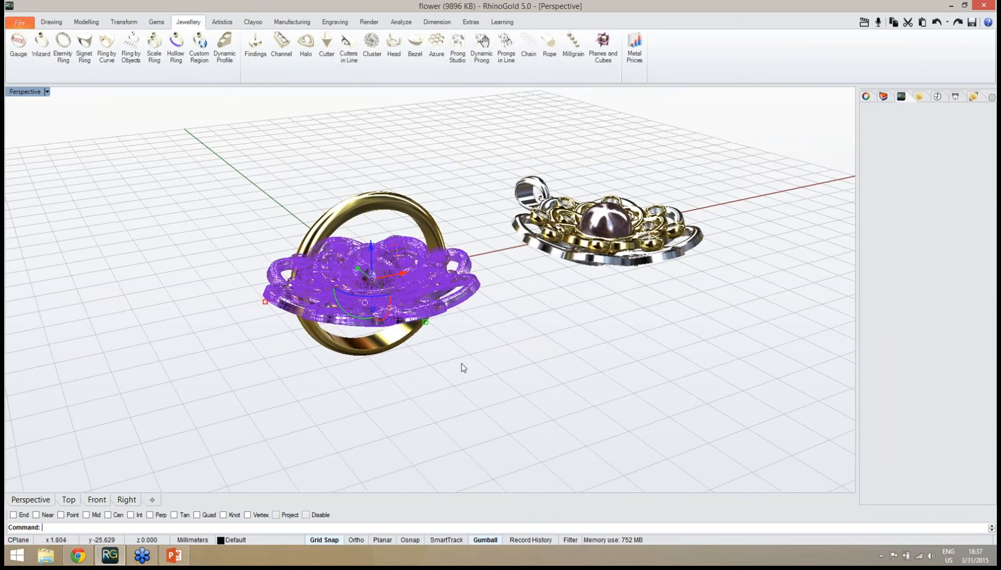
pyautogui.click(97, 499)
pyautogui.scroll(-3, 422, 380)
pyautogui.scroll(-2, 422, 404)
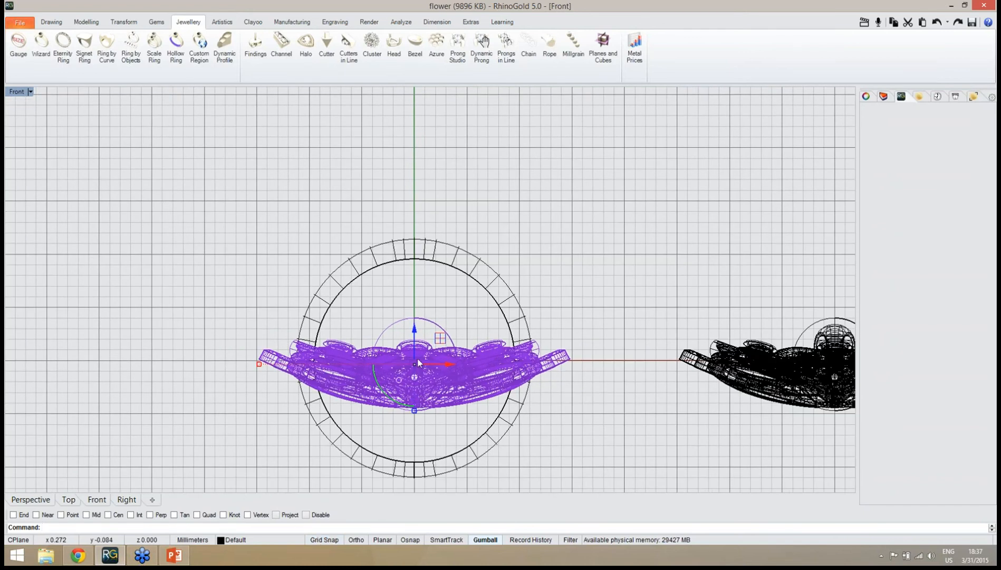
pyautogui.moveTo(415, 333); pyautogui.dragTo(440, 176)
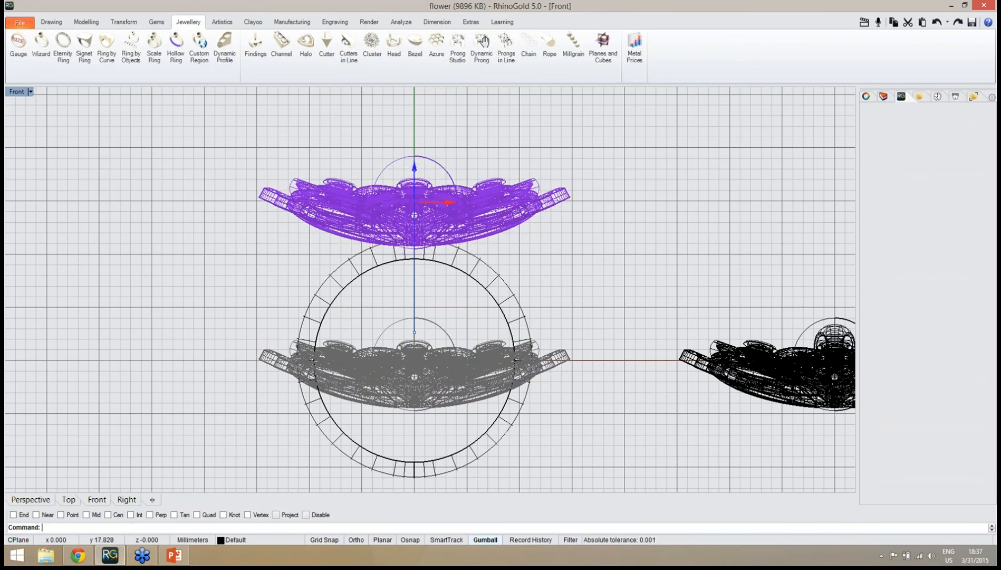
pyautogui.click(527, 268)
pyautogui.click(31, 499)
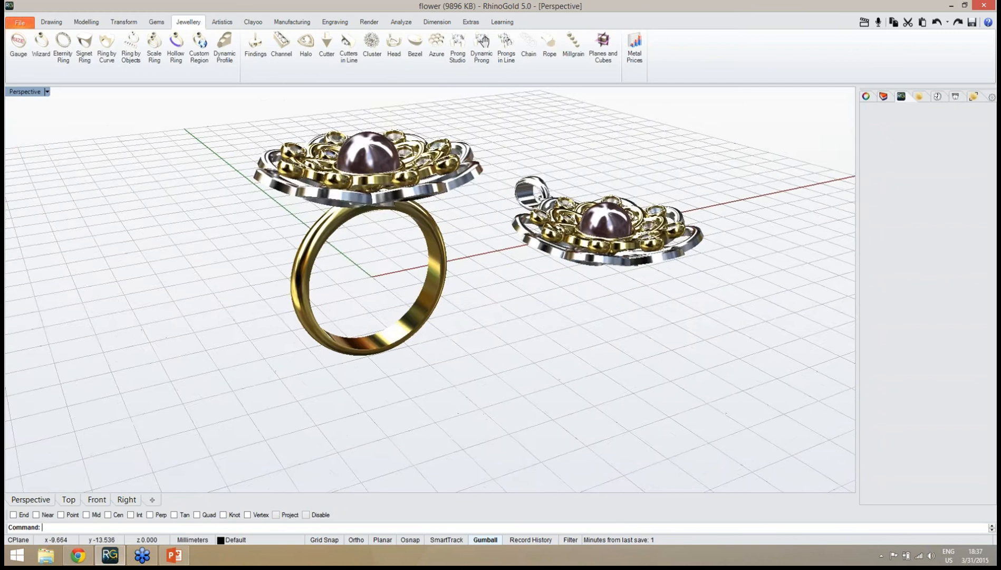
pyautogui.moveTo(370, 268); pyautogui.dragTo(464, 302, button='right')
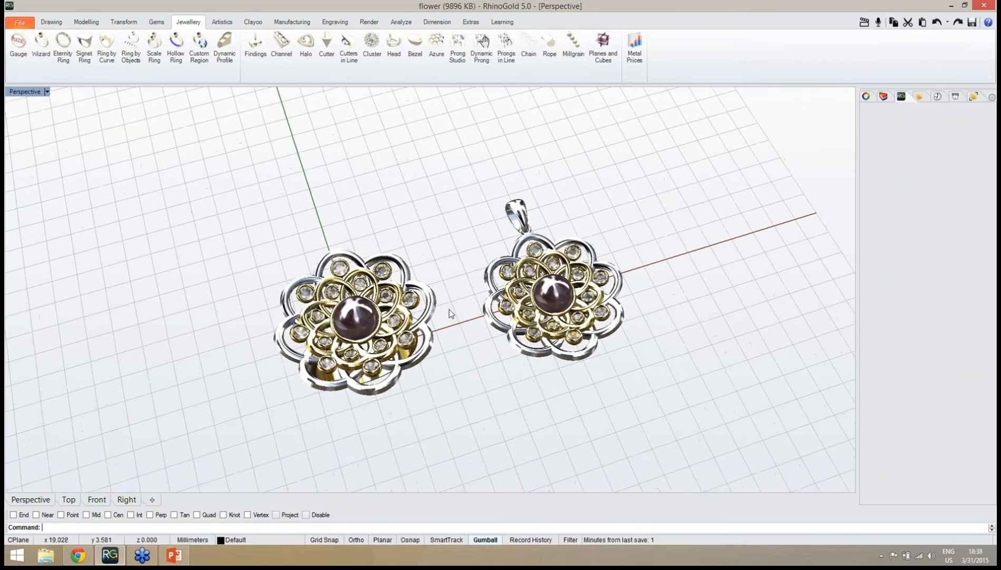
# Step: Examine the flower ring and the pendant from several angles in the rendered Perspective view
pyautogui.moveTo(449, 351); pyautogui.dragTo(439, 311, button='right')
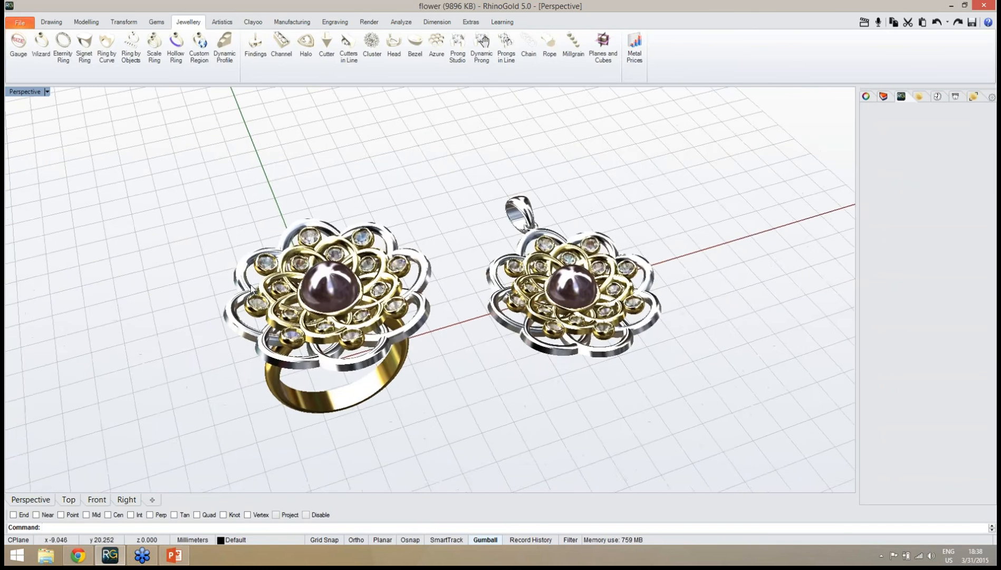
pyautogui.scroll(2, 253, 290)
pyautogui.moveTo(323, 346); pyautogui.dragTo(342, 324, button='right')
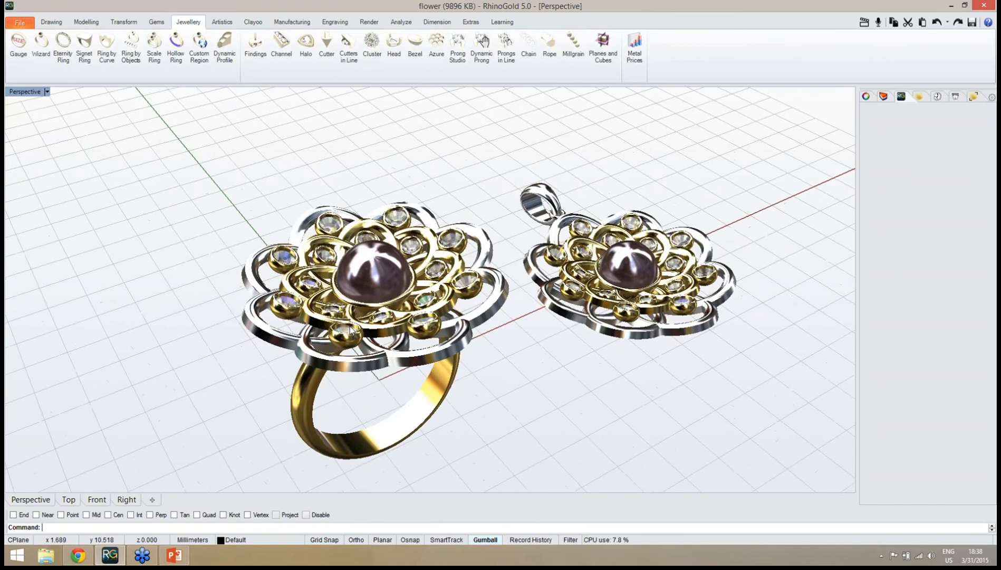
pyautogui.moveTo(429, 422); pyautogui.dragTo(502, 382, button='right')
pyautogui.moveTo(387, 368); pyautogui.dragTo(372, 400, button='right')
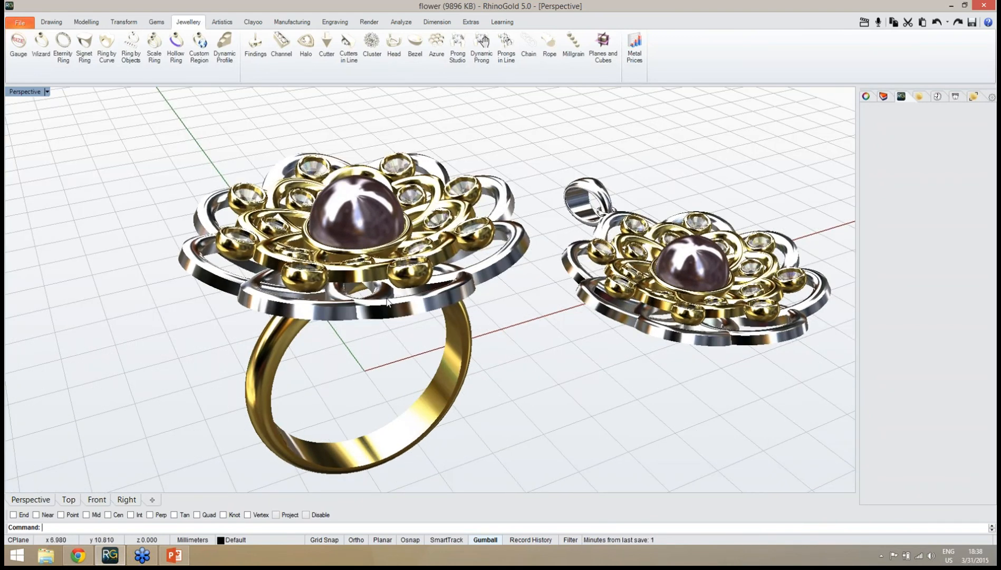
pyautogui.moveTo(384, 325); pyautogui.dragTo(409, 391, button='right')
# Step: Switch the viewport to shaded display and apply a Variable Fillet of radius 0.3 to one inner edge of the ring band
pyautogui.scroll(5, 443, 418)
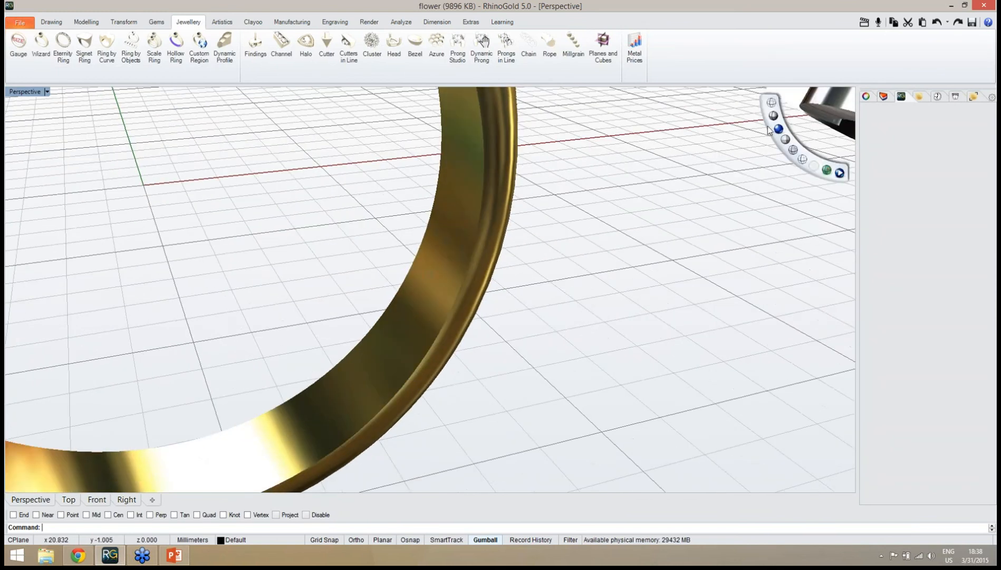
pyautogui.click(774, 120)
pyautogui.moveTo(423, 316)
pyautogui.mouseDown(button='right')
pyautogui.moveTo(405, 286)
pyautogui.moveTo(483, 311)
pyautogui.moveTo(438, 324)
pyautogui.mouseUp(button='right')
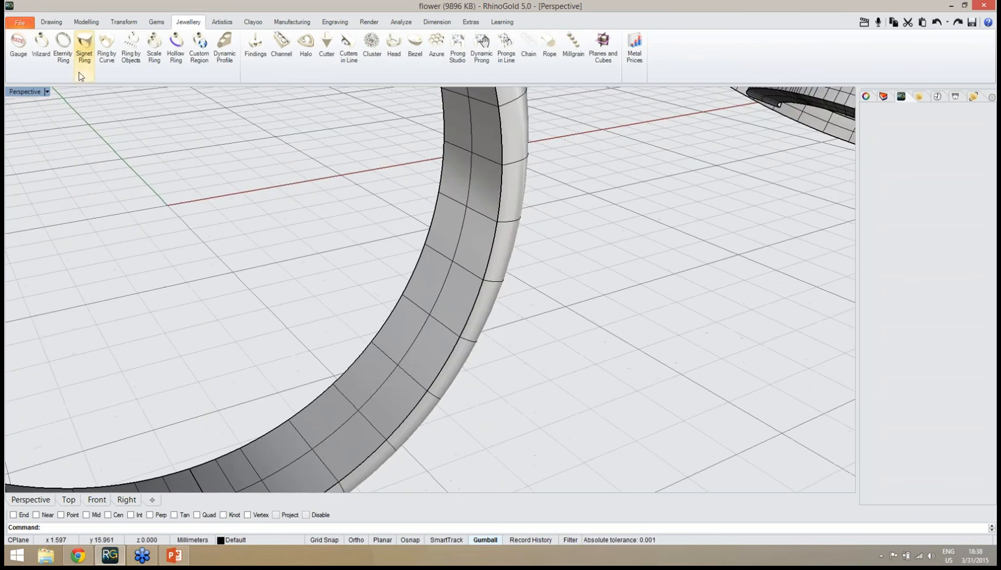
pyautogui.click(86, 22)
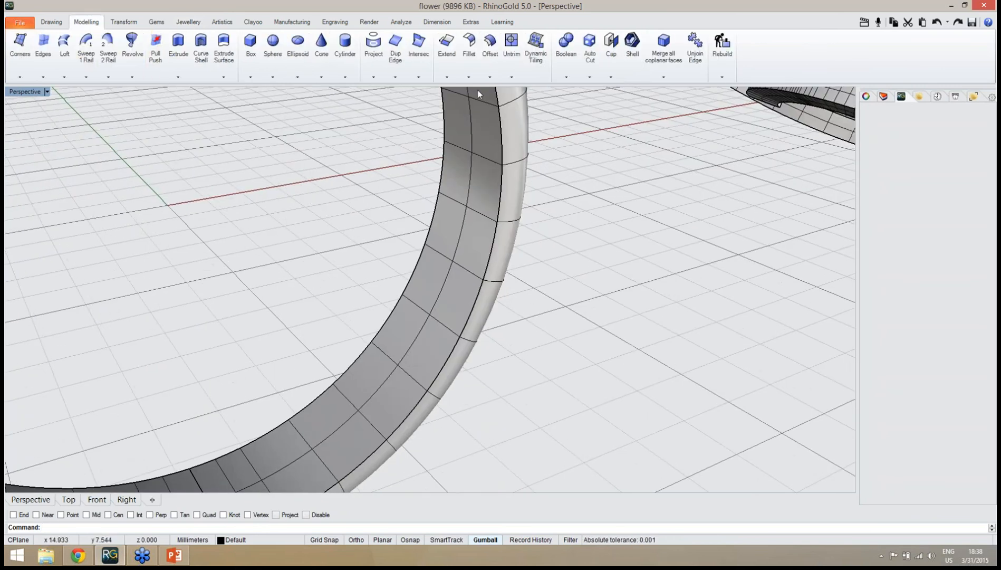
pyautogui.click(469, 78)
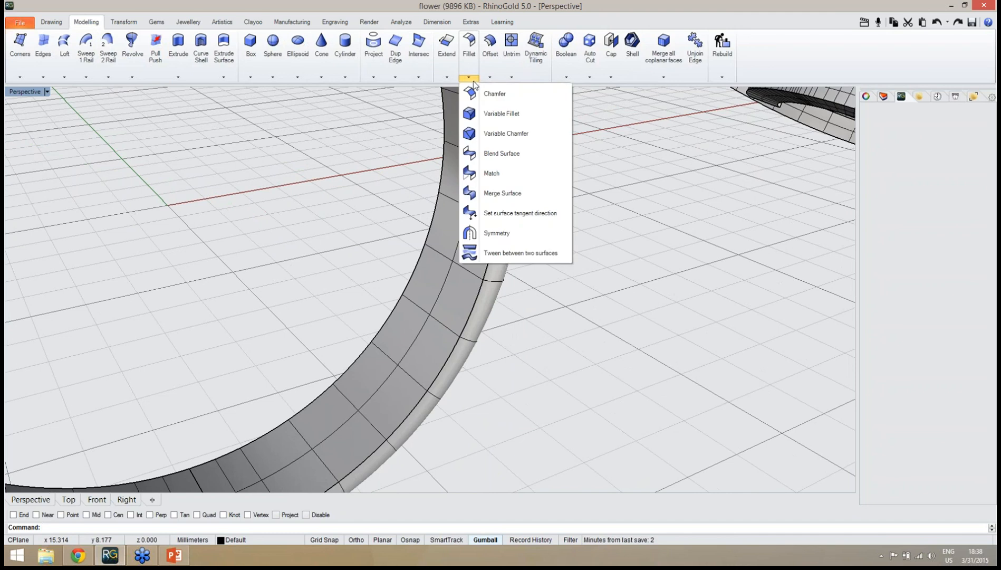
pyautogui.click(494, 121)
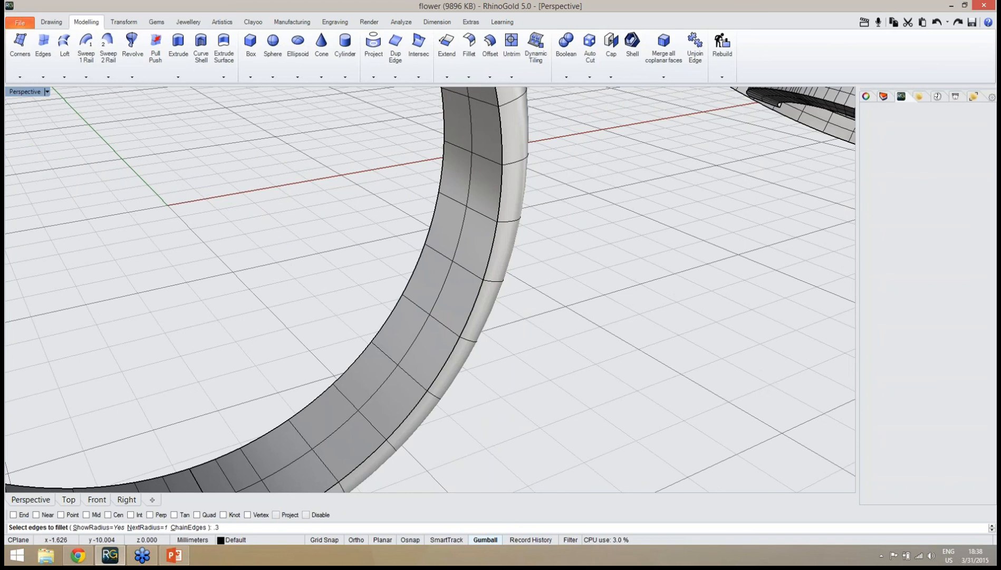
pyautogui.press('Return')
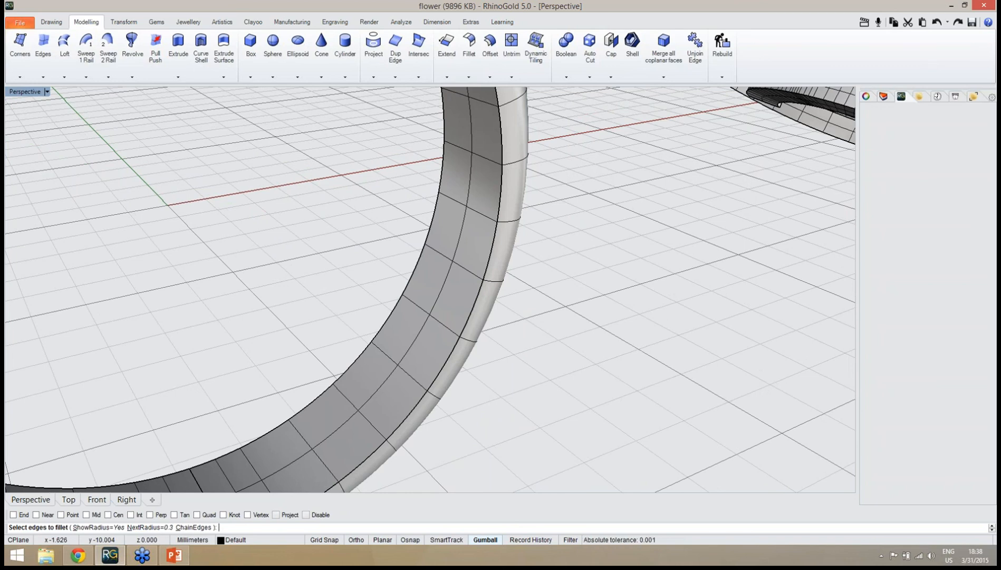
pyautogui.click(393, 432)
pyautogui.scroll(-5, 496, 385)
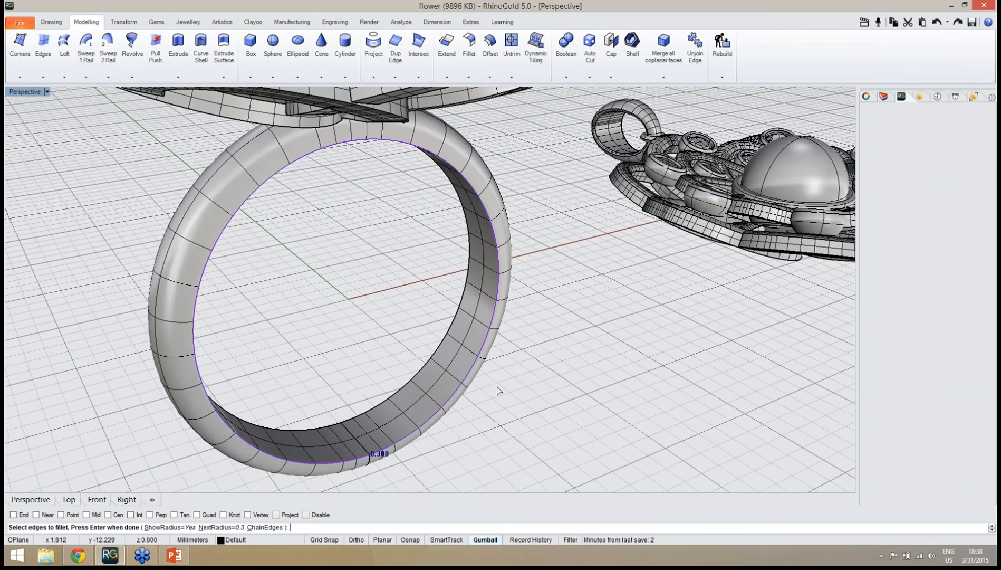
pyautogui.press('Return')
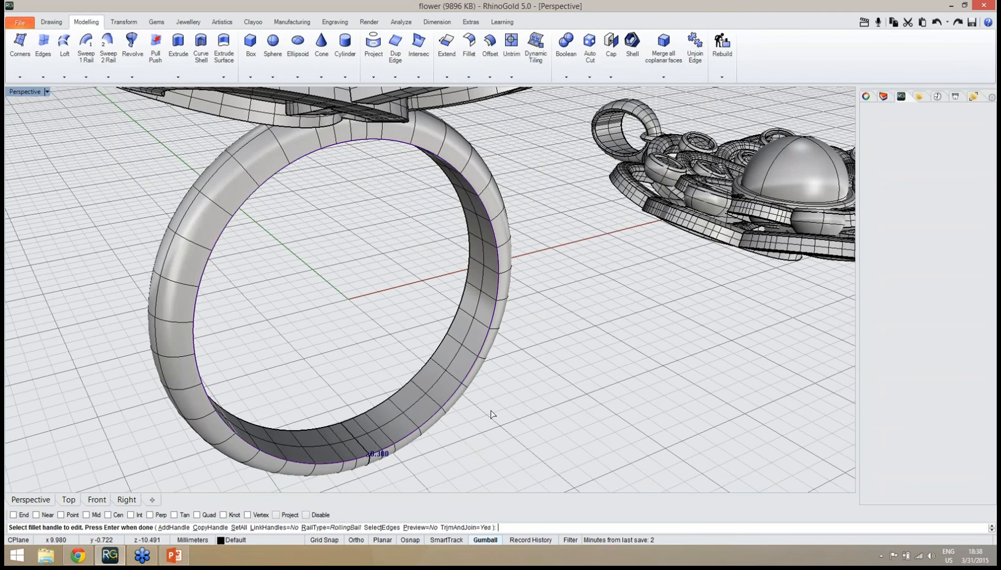
pyautogui.press('Return')
# Step: Apply a Variable Fillet of radius 0.3 to the opposite inner edge of the ring band
pyautogui.scroll(5, 440, 376)
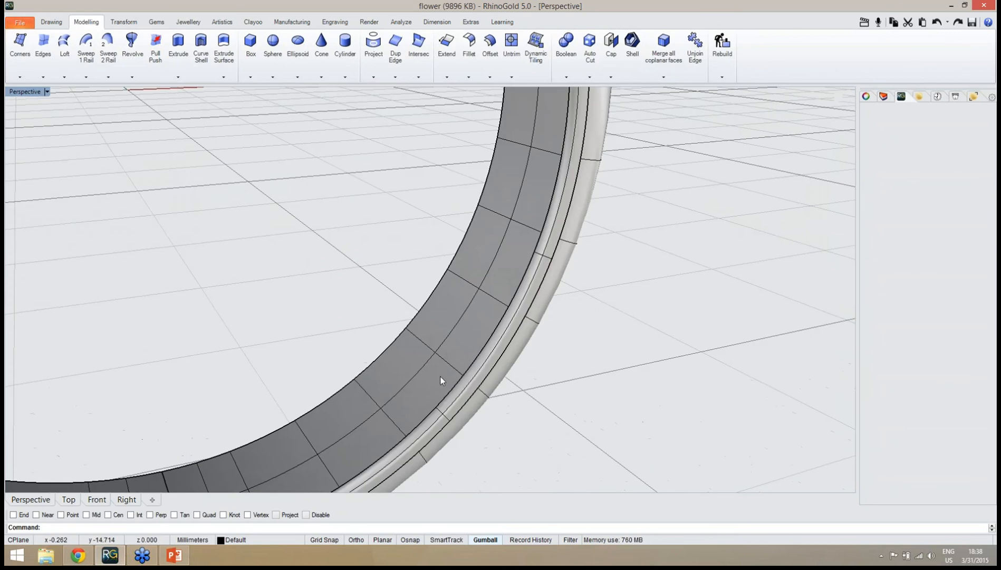
pyautogui.moveTo(446, 386); pyautogui.dragTo(566, 394, button='right')
pyautogui.moveTo(432, 343); pyautogui.dragTo(555, 376, button='right')
pyautogui.scroll(5, 556, 374)
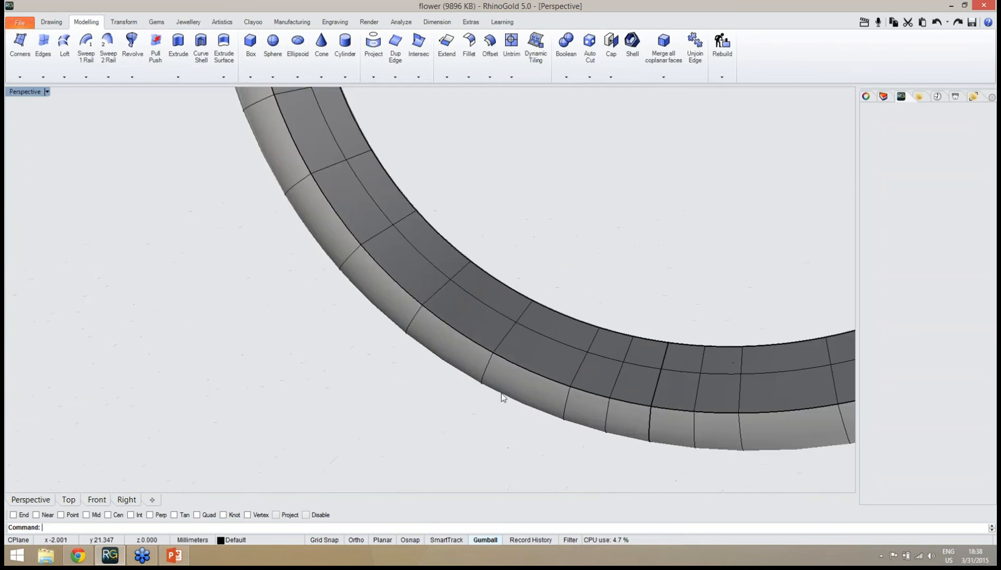
pyautogui.click(469, 78)
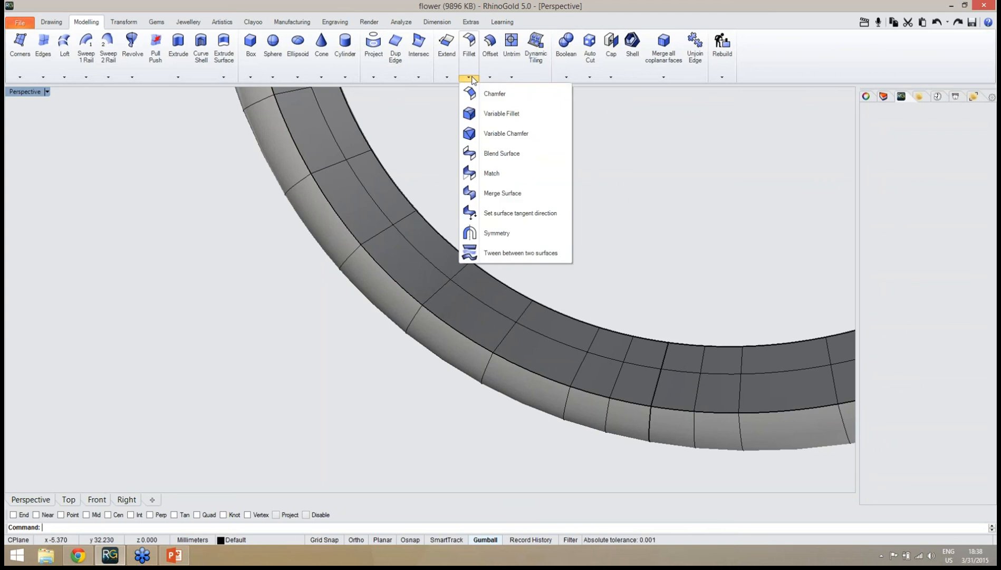
pyautogui.click(502, 121)
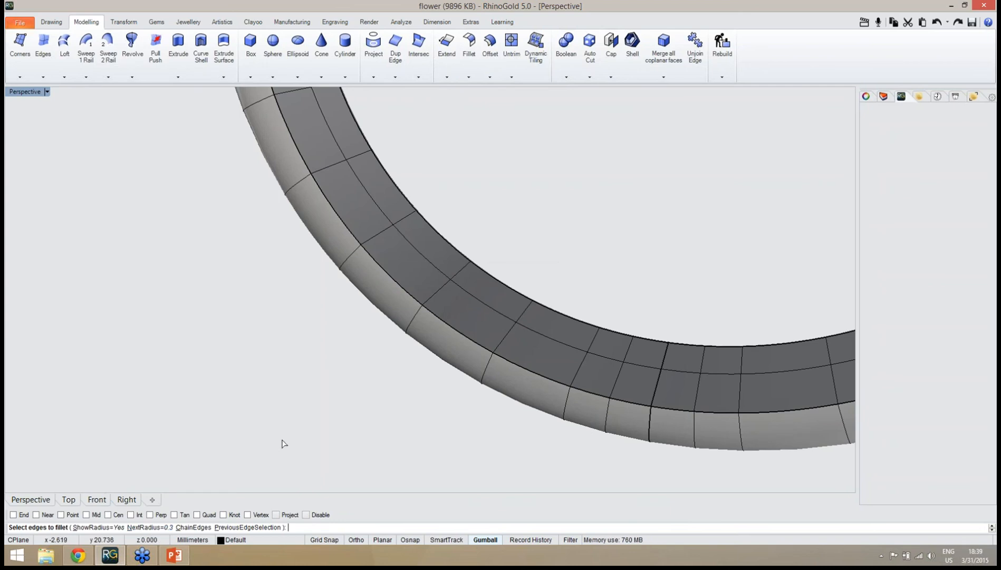
pyautogui.click(457, 334)
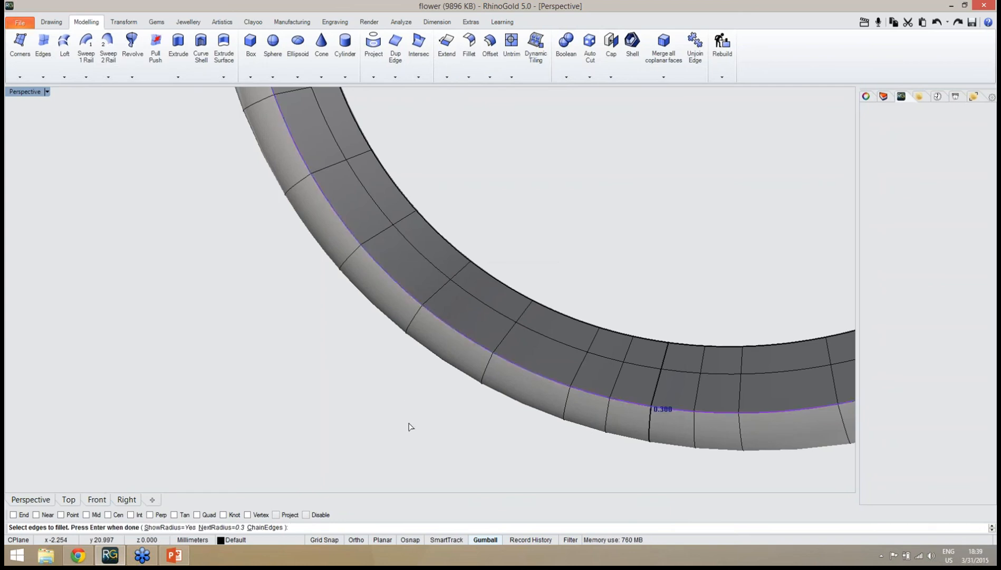
pyautogui.scroll(-5, 401, 430)
pyautogui.press('Return')
pyautogui.press('Return')
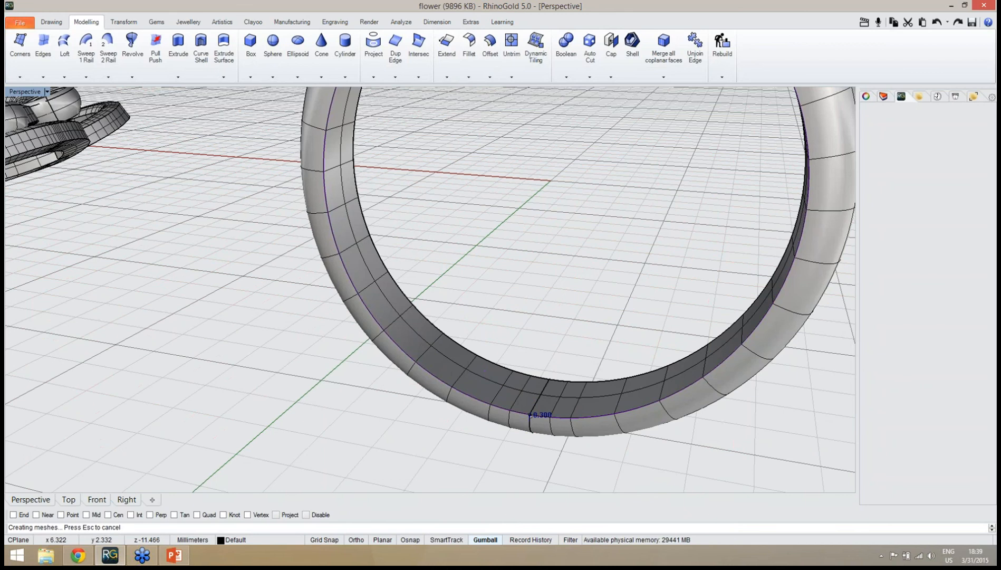
# Step: Examine the filleted ring and the pendant side by side, including the pendant's bail
pyautogui.moveTo(393, 436); pyautogui.dragTo(401, 436, button='right')
pyautogui.scroll(-8, 402, 435)
pyautogui.moveTo(484, 393); pyautogui.dragTo(353, 337, button='right')
pyautogui.scroll(3, 319, 294)
pyautogui.moveTo(320, 294); pyautogui.dragTo(324, 320, button='right')
pyautogui.scroll(-5, 284, 329)
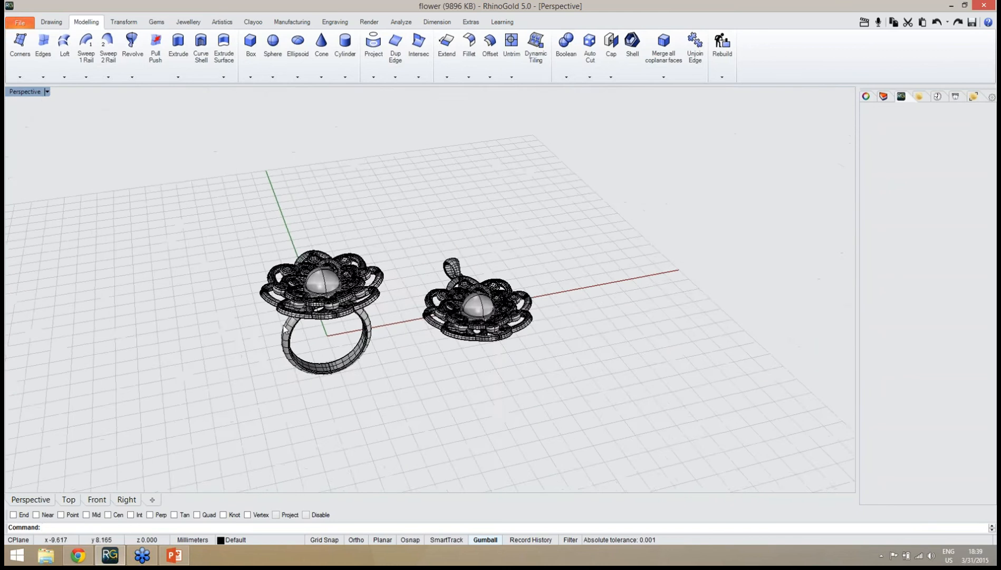
pyautogui.moveTo(476, 284)
pyautogui.mouseDown(button='right')
pyautogui.moveTo(477, 214)
pyautogui.moveTo(491, 275)
pyautogui.mouseUp(button='right')
pyautogui.scroll(6, 493, 277)
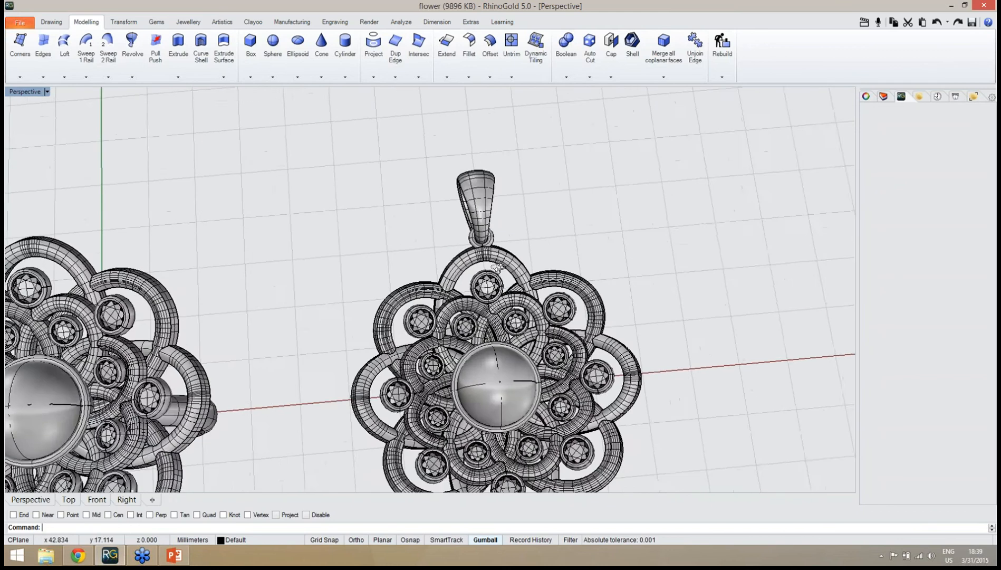
pyautogui.scroll(-3, 493, 277)
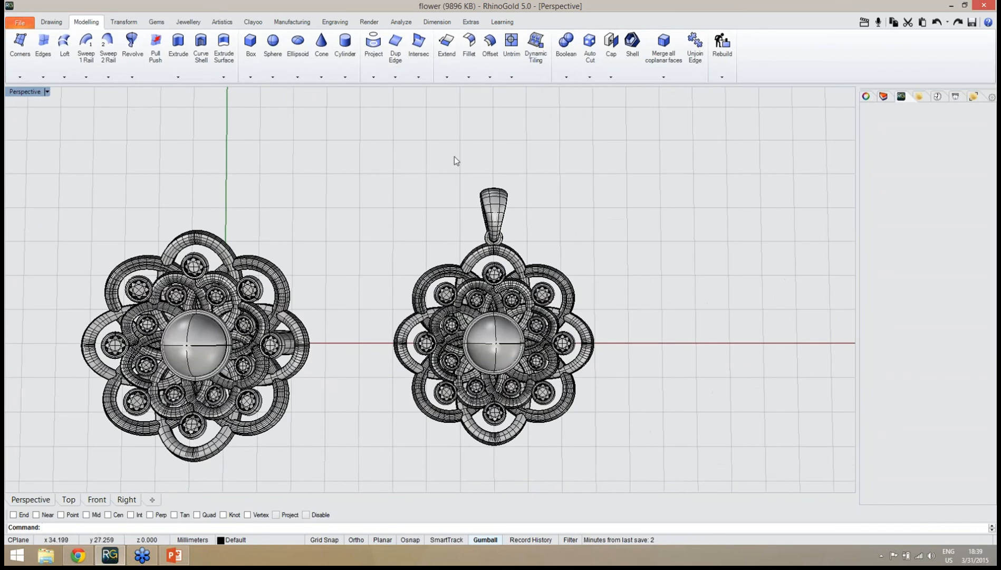
pyautogui.moveTo(561, 201); pyautogui.dragTo(513, 228, button='right')
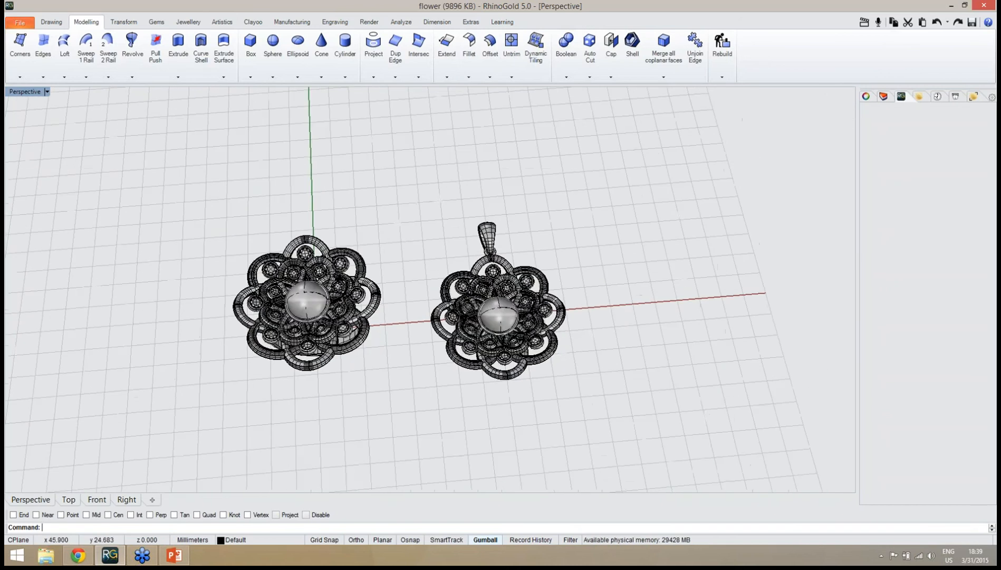
# Step: Draw an open Smart Curve with vertical symmetry in the Top view, a long U-shaped necklace outline ending just above the ring's flower
pyautogui.click(68, 499)
pyautogui.scroll(-2, 413, 313)
pyautogui.scroll(-12, 413, 313)
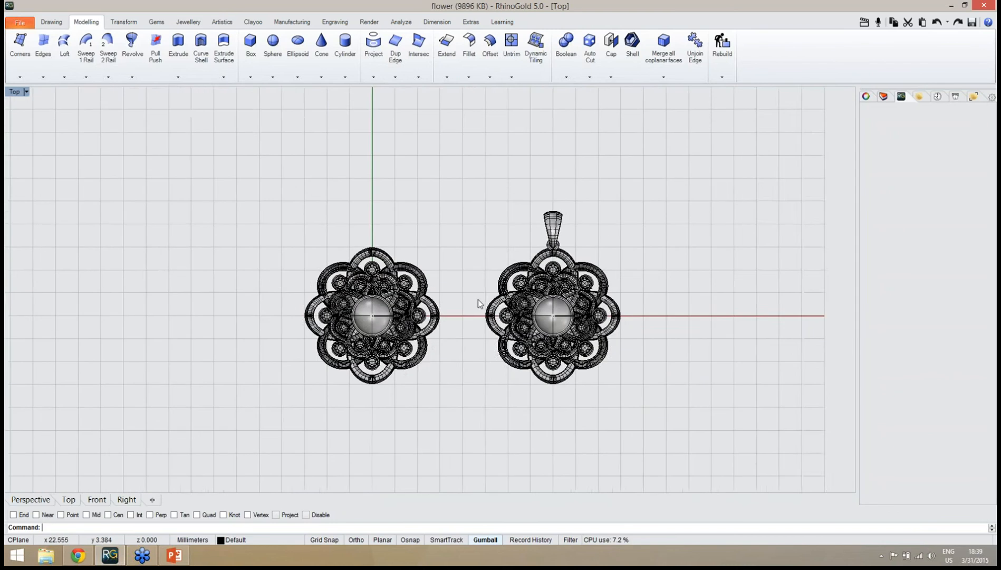
pyautogui.moveTo(478, 298); pyautogui.dragTo(407, 300, button='right')
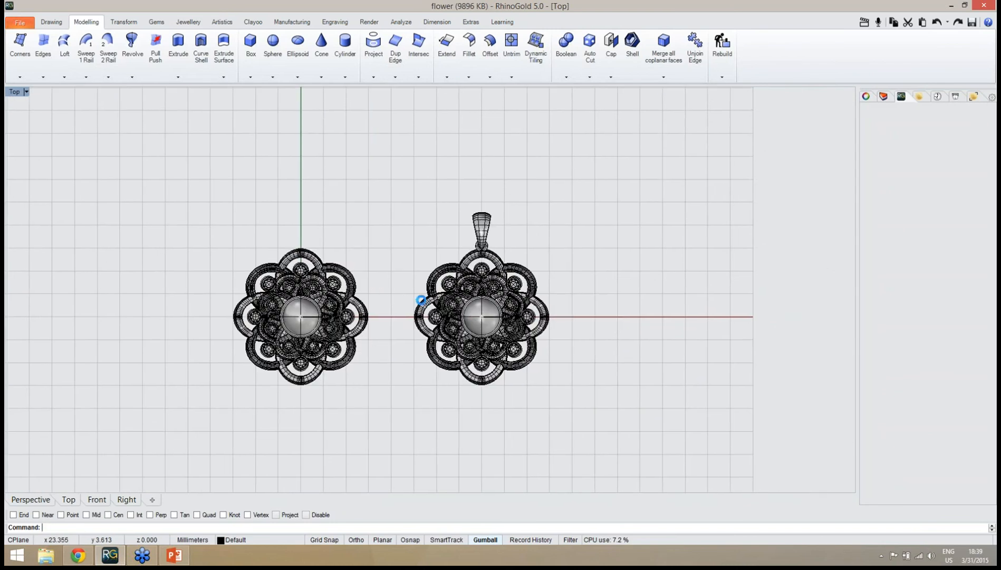
pyautogui.moveTo(448, 236); pyautogui.dragTo(412, 337, button='right')
pyautogui.click(60, 24)
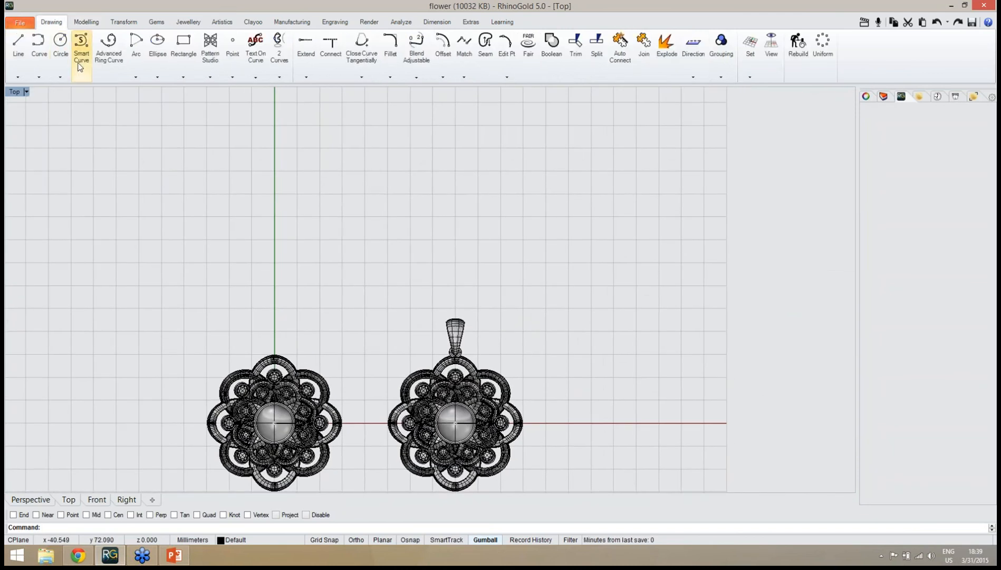
pyautogui.click(80, 66)
pyautogui.click(232, 268)
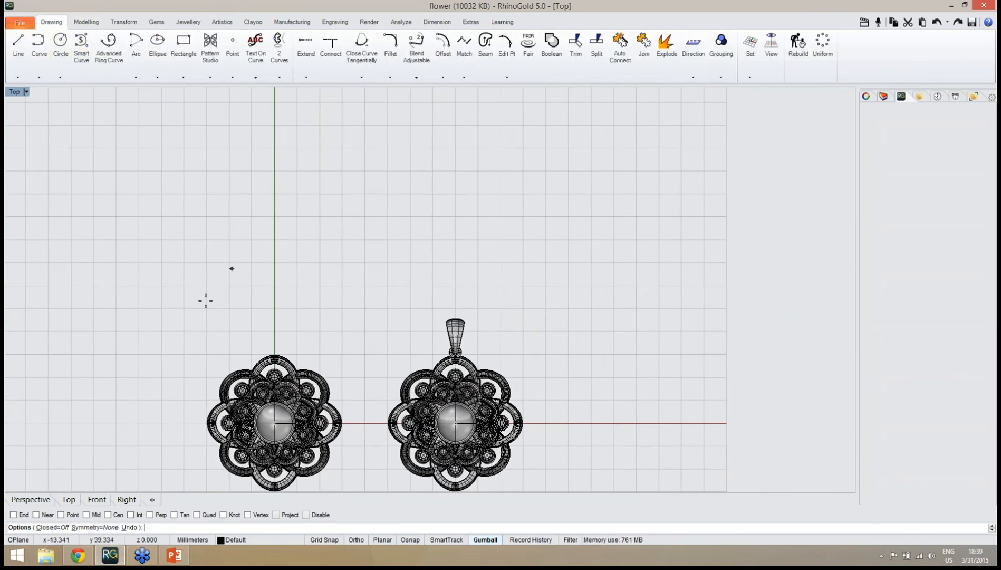
pyautogui.click(105, 528)
pyautogui.click(62, 527)
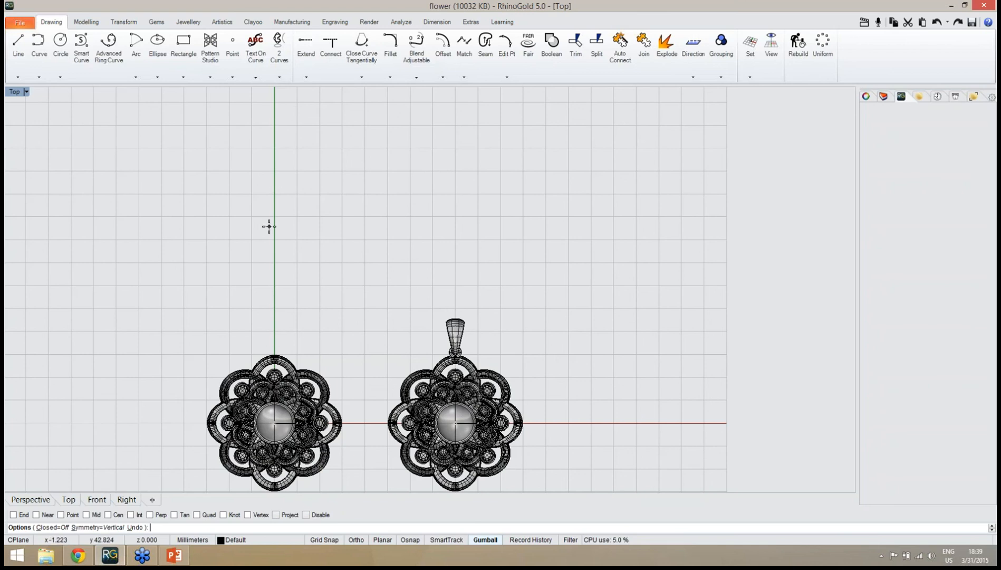
pyautogui.moveTo(269, 226); pyautogui.dragTo(274, 291, button='right')
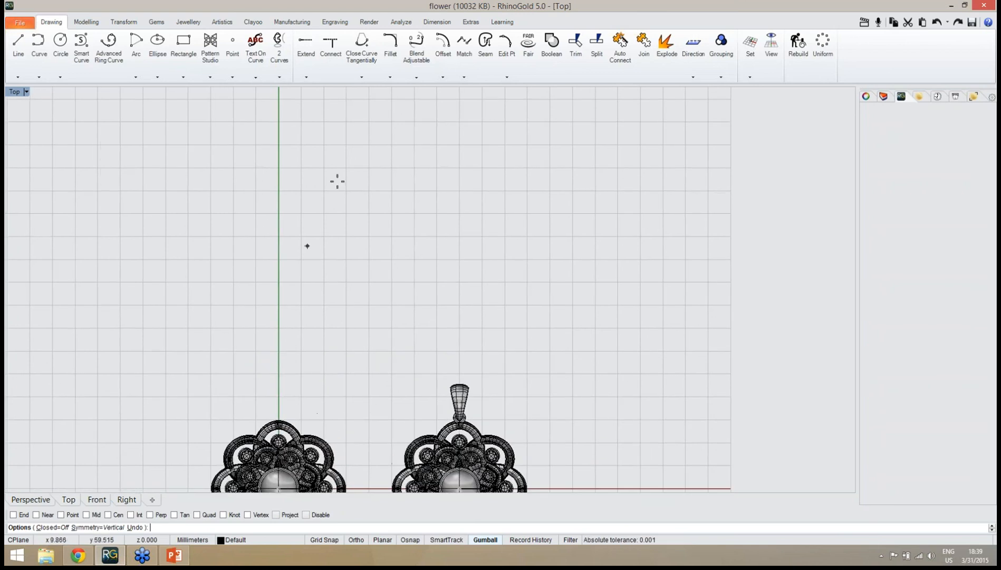
pyautogui.click(333, 103)
pyautogui.click(303, 209)
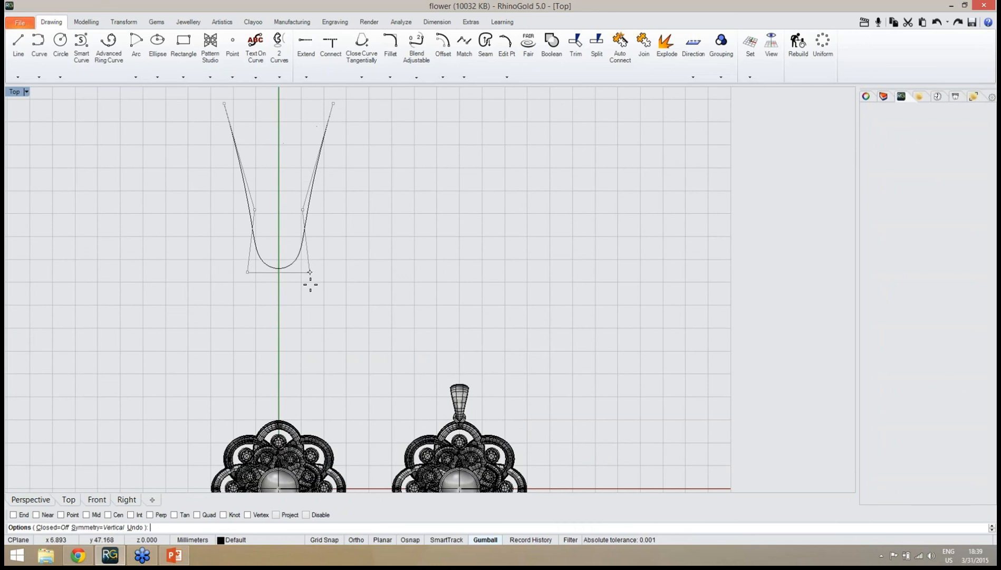
pyautogui.click(319, 346)
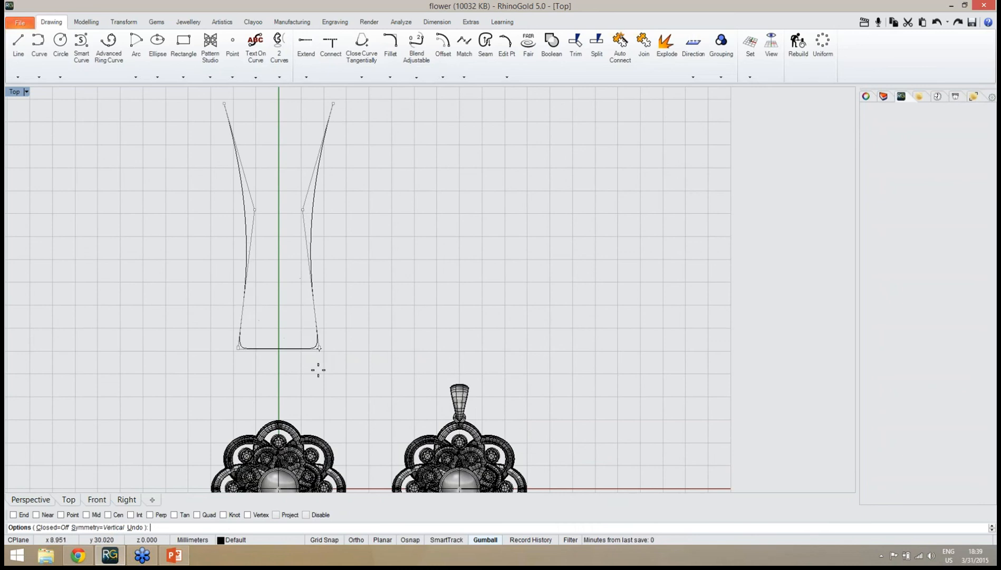
pyautogui.click(301, 416)
pyautogui.rightClick(300, 416)
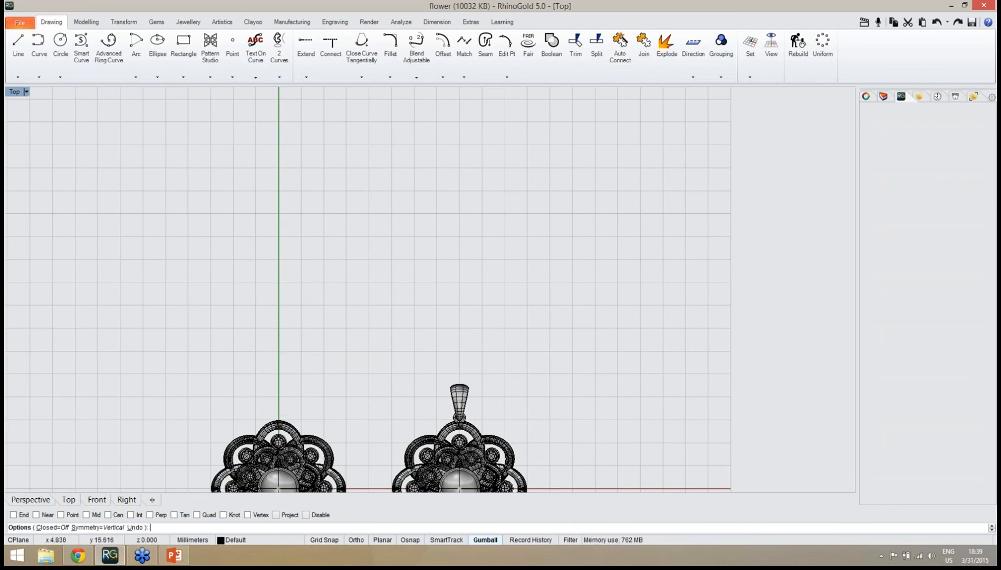
# Step: Move the U-shaped curve sideways to centre it on the pendant, and shift it slightly upward into the bail
pyautogui.click(311, 384)
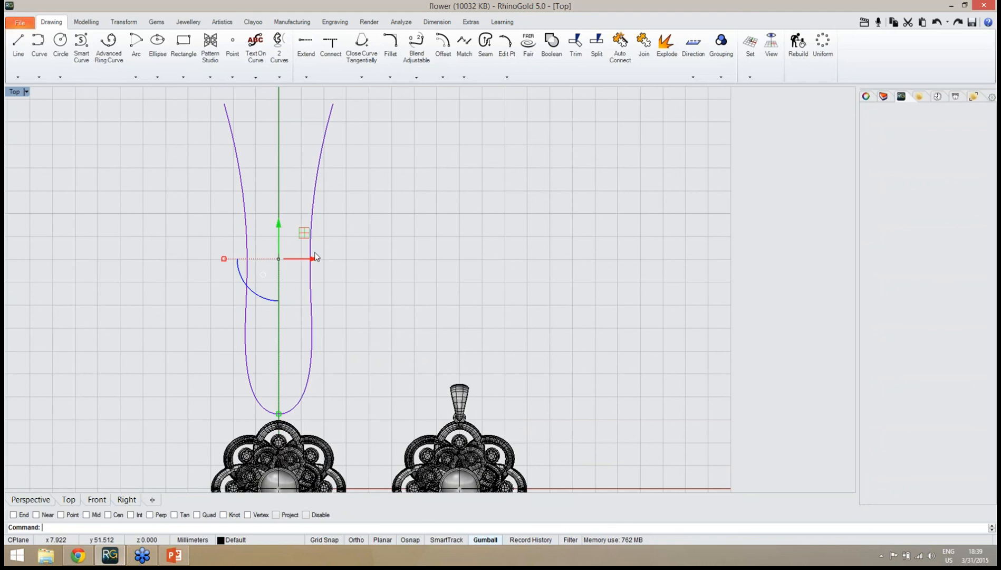
pyautogui.press('alt')
pyautogui.moveTo(316, 257); pyautogui.dragTo(494, 276)
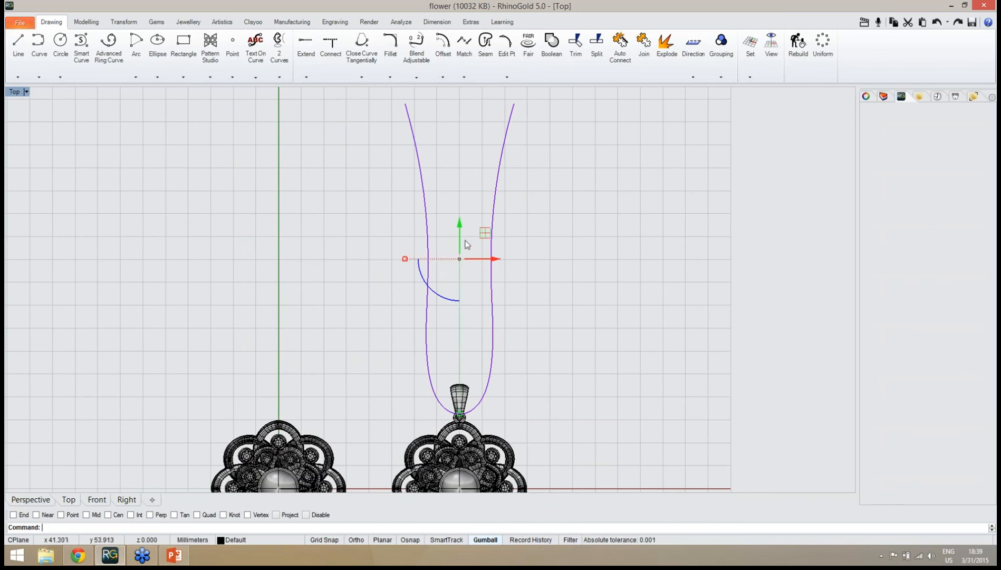
pyautogui.moveTo(462, 234); pyautogui.dragTo(459, 216)
# Step: Raise the necklace curve slightly in the Right view to the mid-height of the bail's opening
pyautogui.click(127, 499)
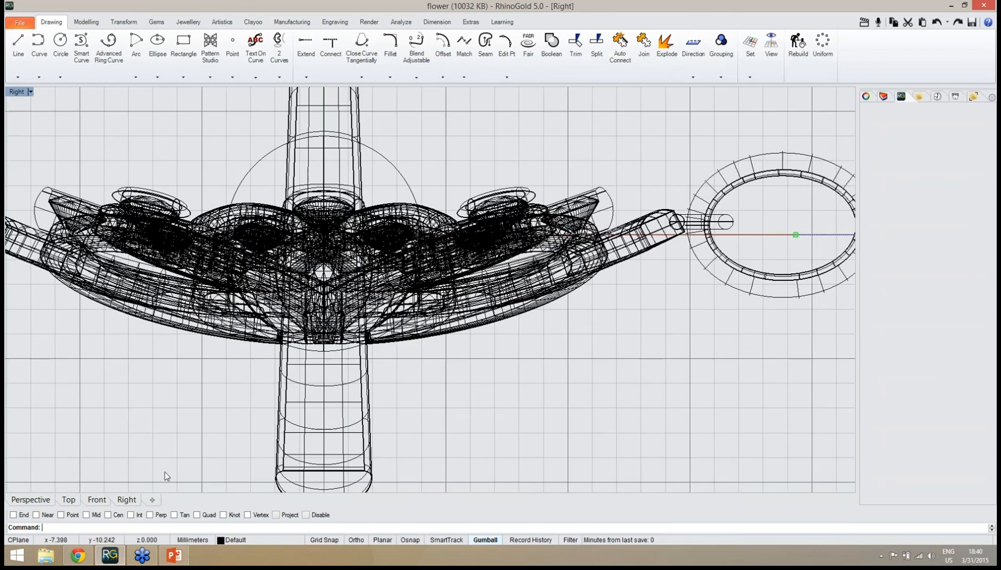
pyautogui.moveTo(678, 303); pyautogui.dragTo(239, 353, button='right')
pyautogui.scroll(-8, 217, 335)
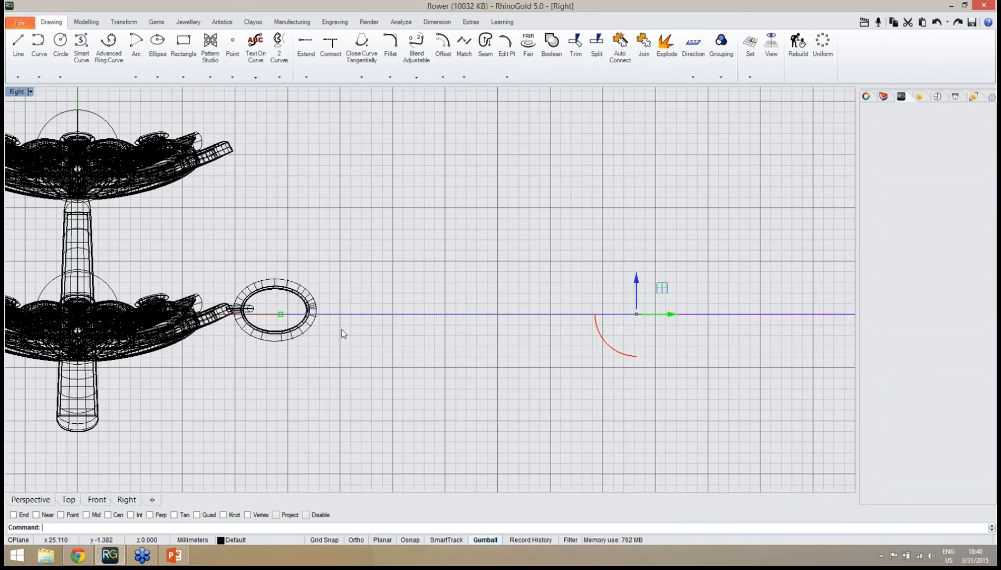
pyautogui.moveTo(339, 328); pyautogui.dragTo(342, 341, button='right')
pyautogui.moveTo(639, 293); pyautogui.dragTo(638, 289)
pyautogui.click(480, 426)
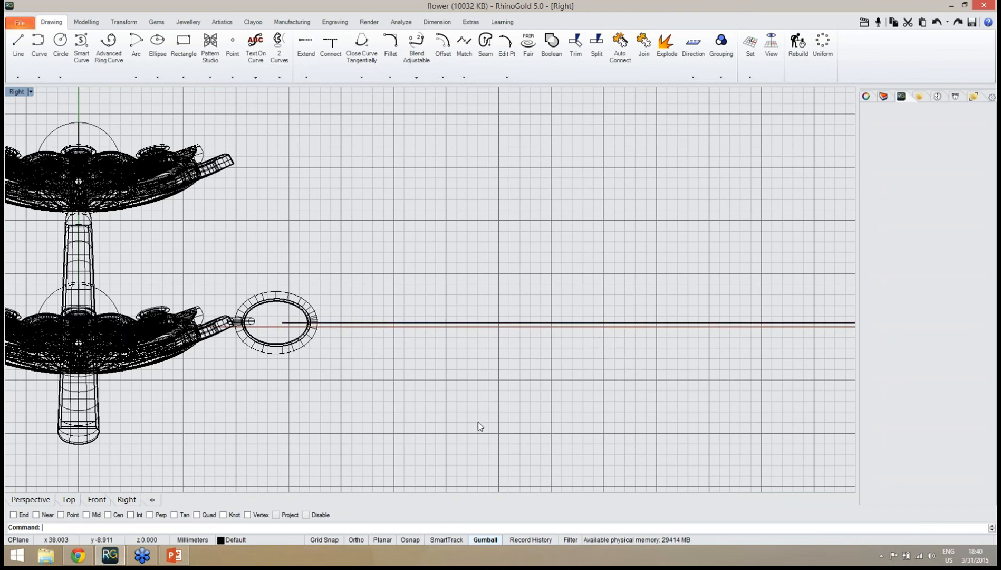
# Step: Show the ring, pendant and necklace curve in the Perspective view using a rendered display mode
pyautogui.click(31, 499)
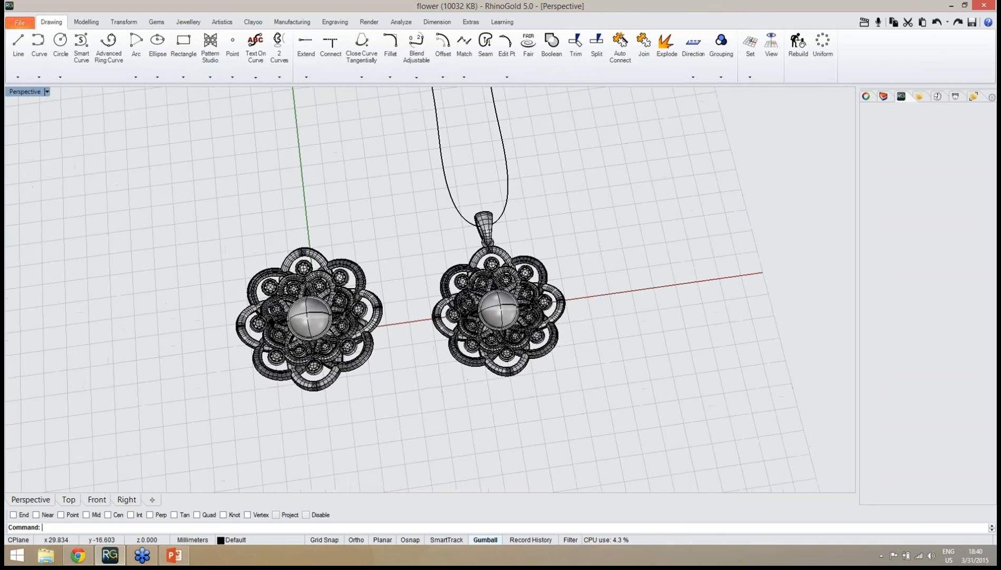
pyautogui.moveTo(793, 150)
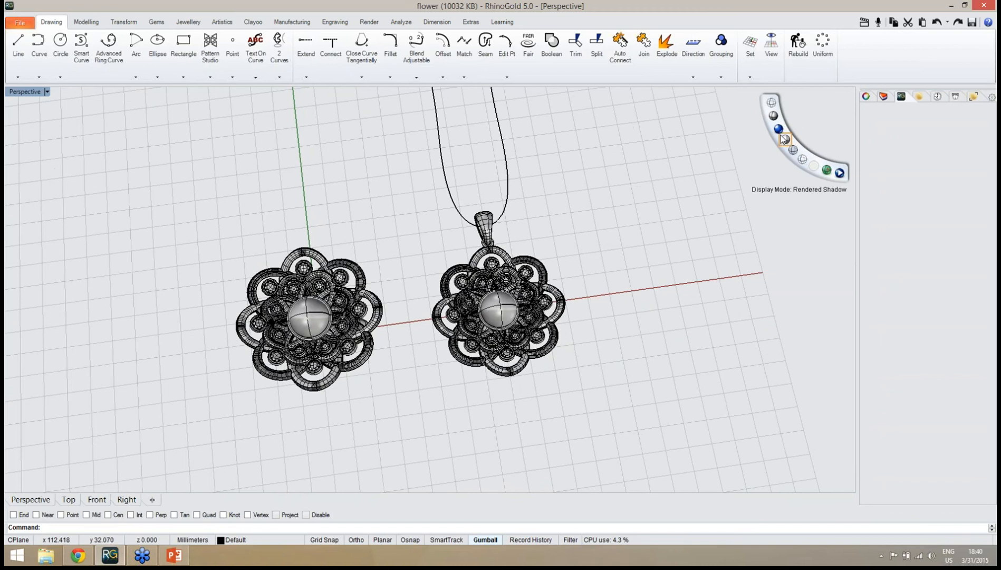
pyautogui.click(780, 129)
pyautogui.moveTo(591, 381); pyautogui.dragTo(618, 381, button='right')
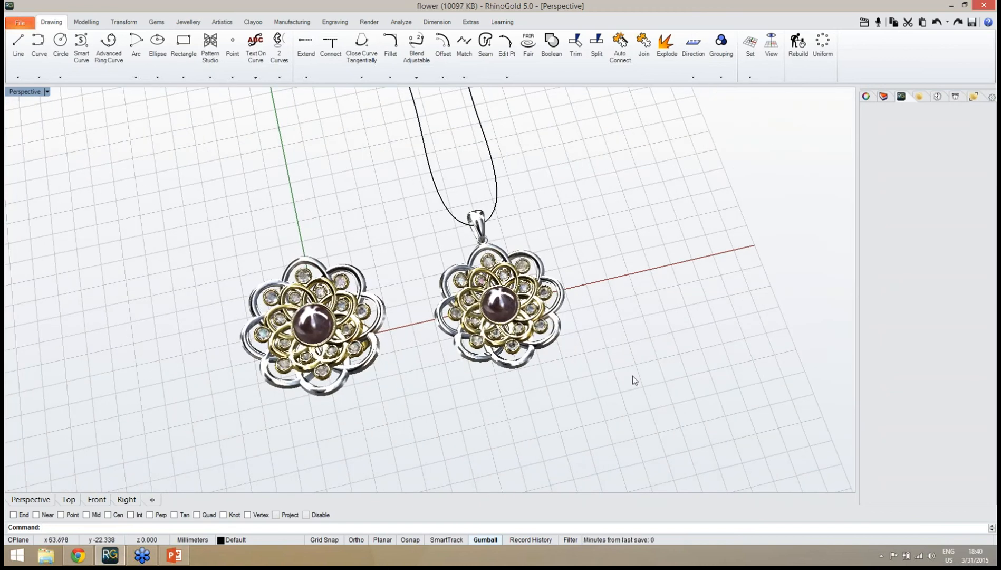
pyautogui.moveTo(632, 361); pyautogui.dragTo(624, 359, button='right')
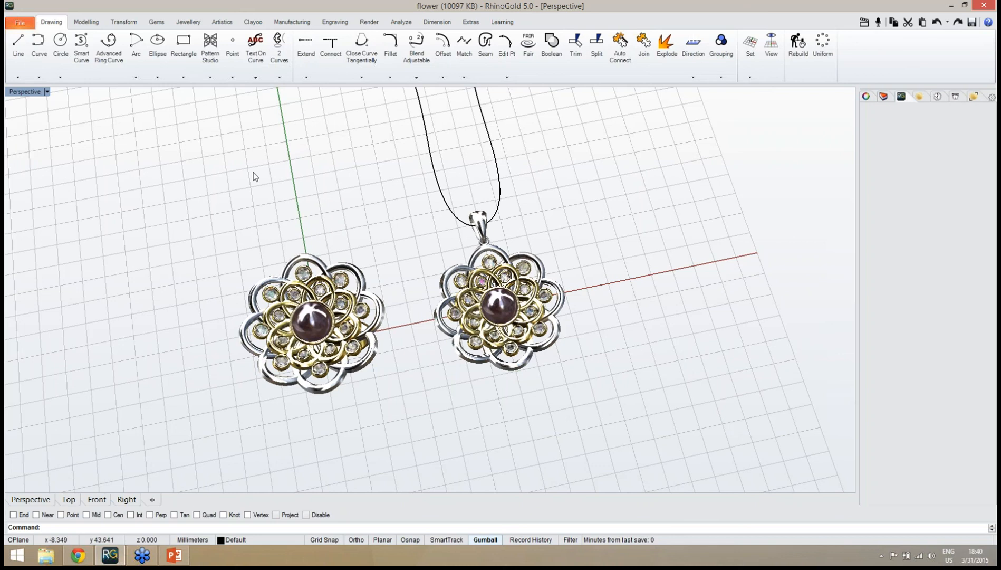
# Step: Apply the Rope tool with 3 threads along the U-shaped necklace curve
pyautogui.click(188, 22)
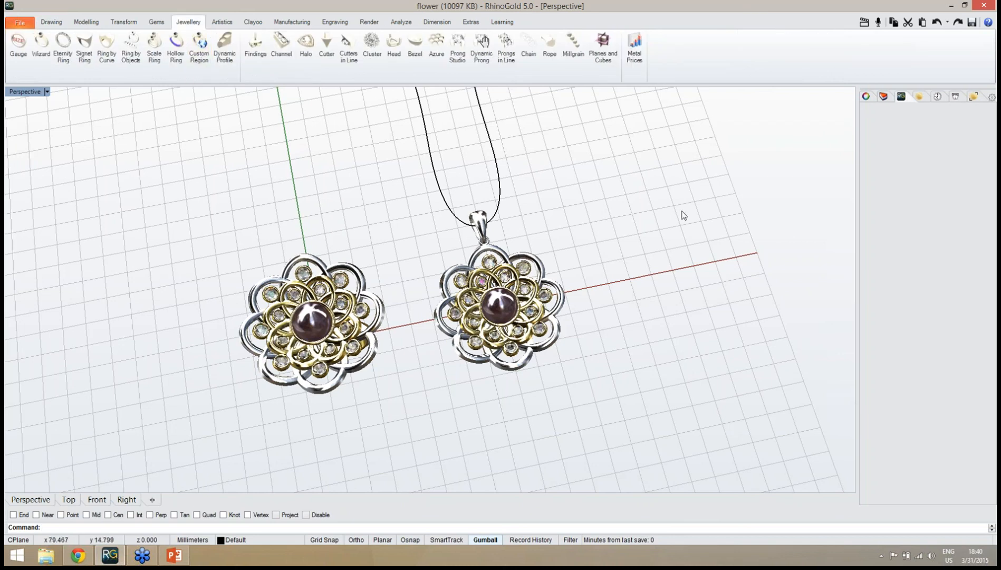
pyautogui.click(549, 46)
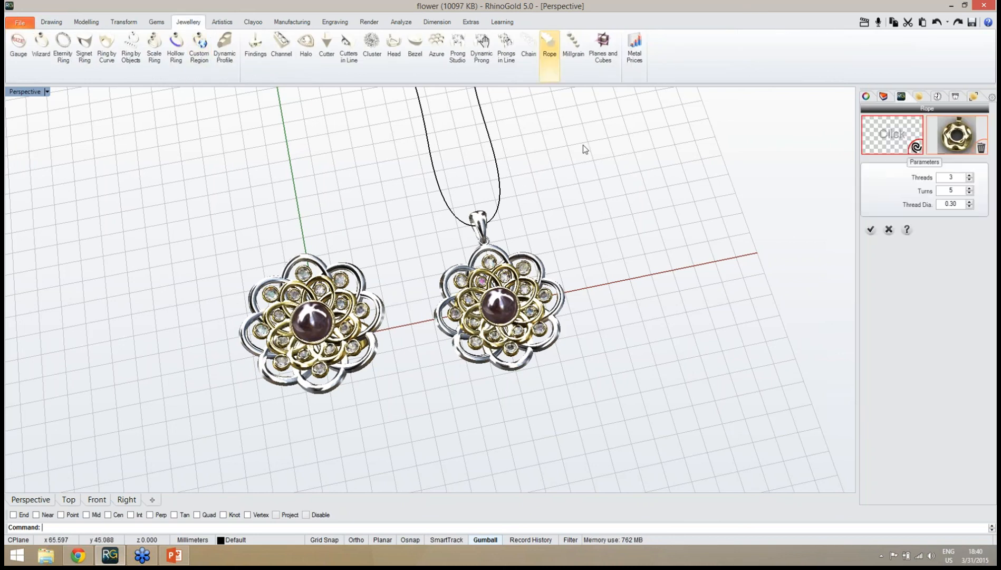
pyautogui.click(874, 146)
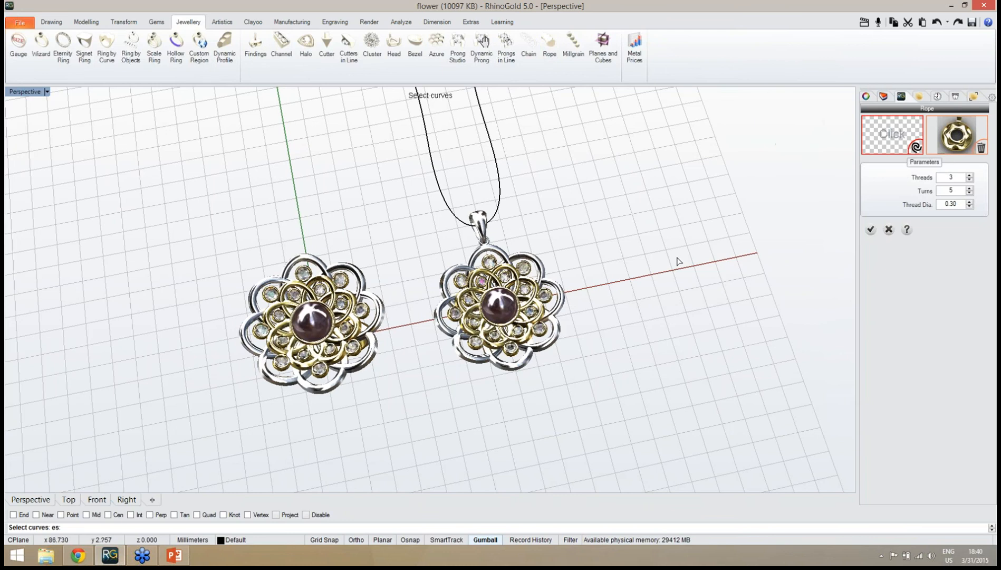
pyautogui.click(498, 179)
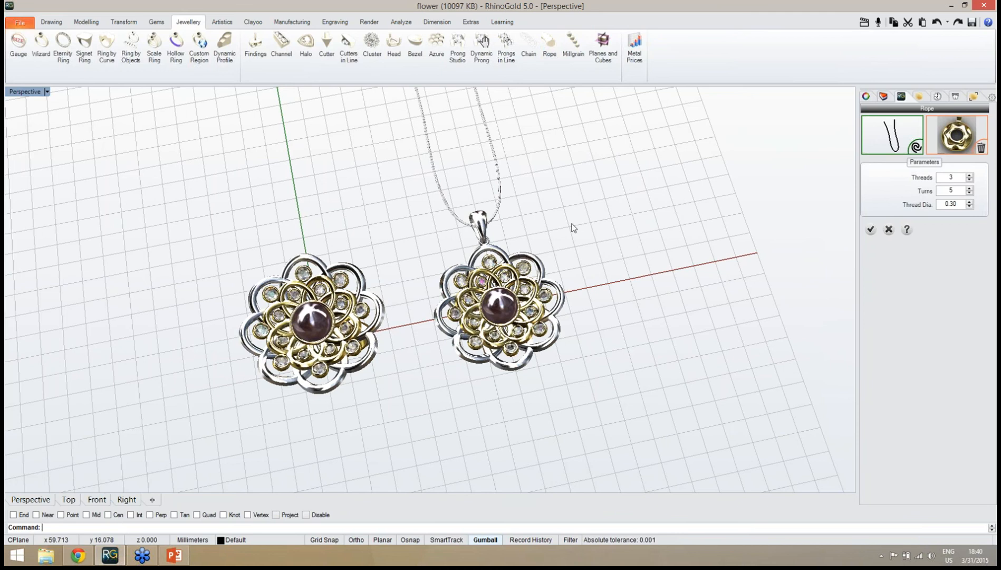
pyautogui.scroll(5, 581, 225)
pyautogui.moveTo(515, 210); pyautogui.dragTo(739, 260, button='right')
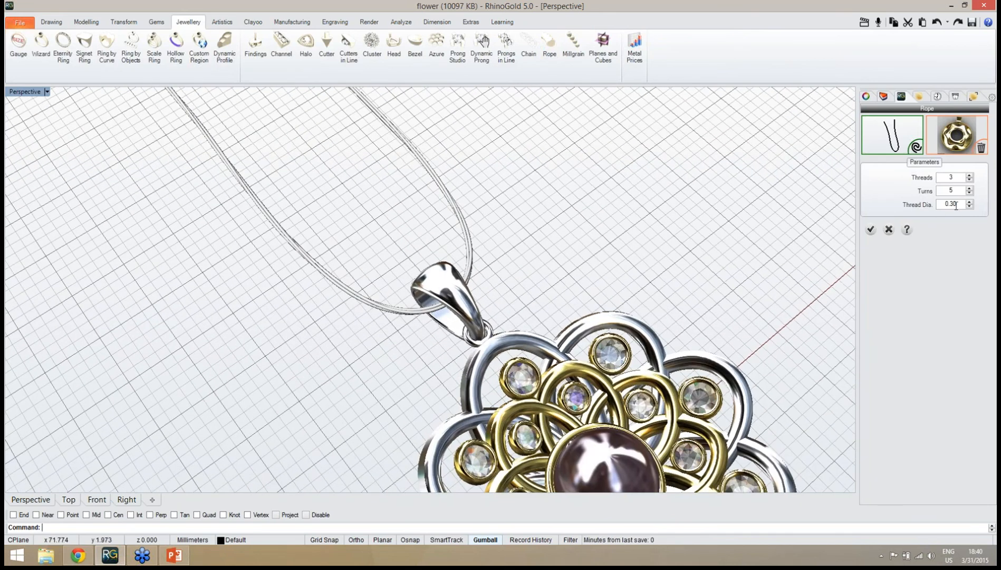
# Step: Set the rope's thread diameter to 1.00 and its turns to 15, and create the rope
pyautogui.moveTo(960, 204); pyautogui.dragTo(929, 204)
pyautogui.write('1')
pyautogui.press('Return')
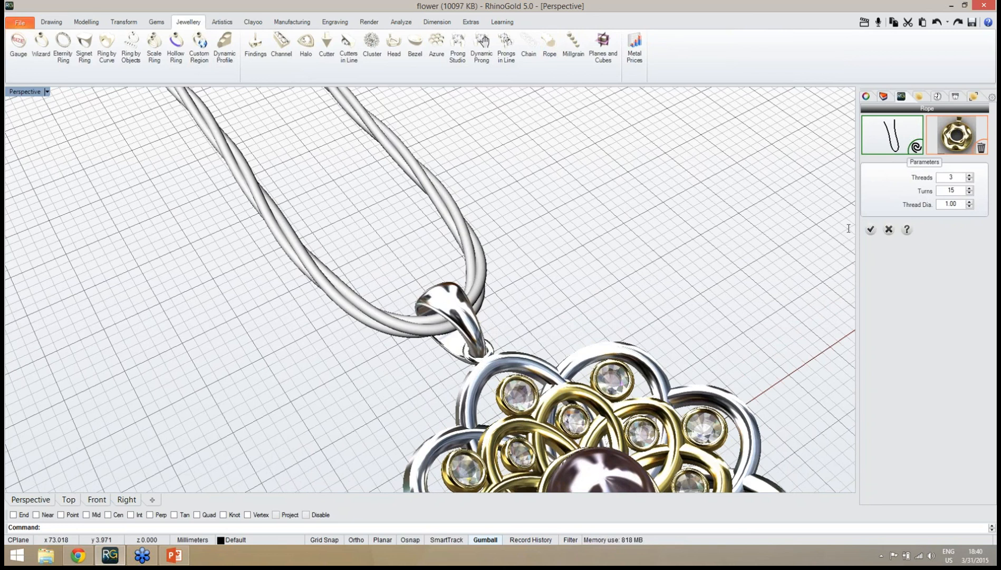
pyautogui.moveTo(666, 266); pyautogui.dragTo(536, 283, button='right')
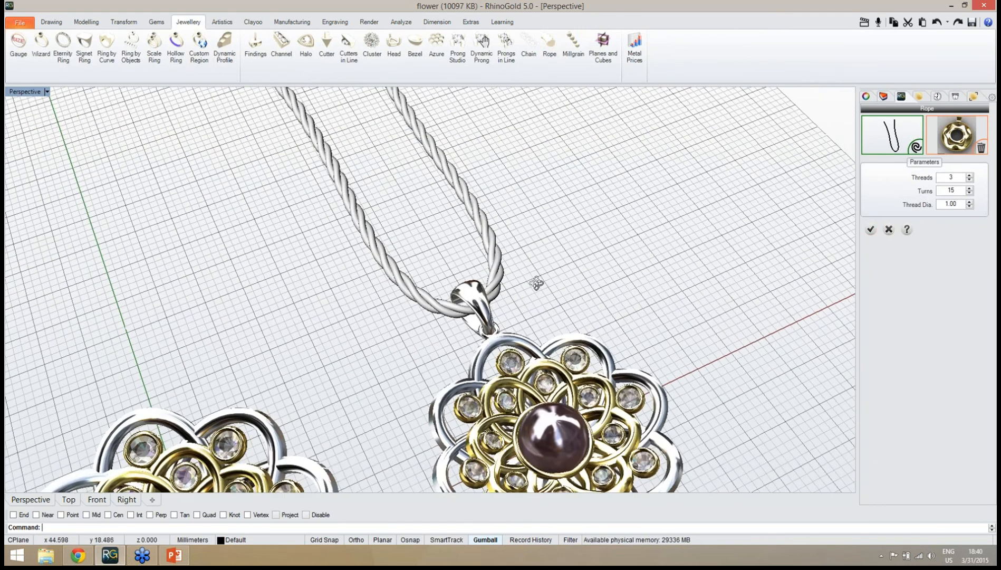
pyautogui.click(871, 230)
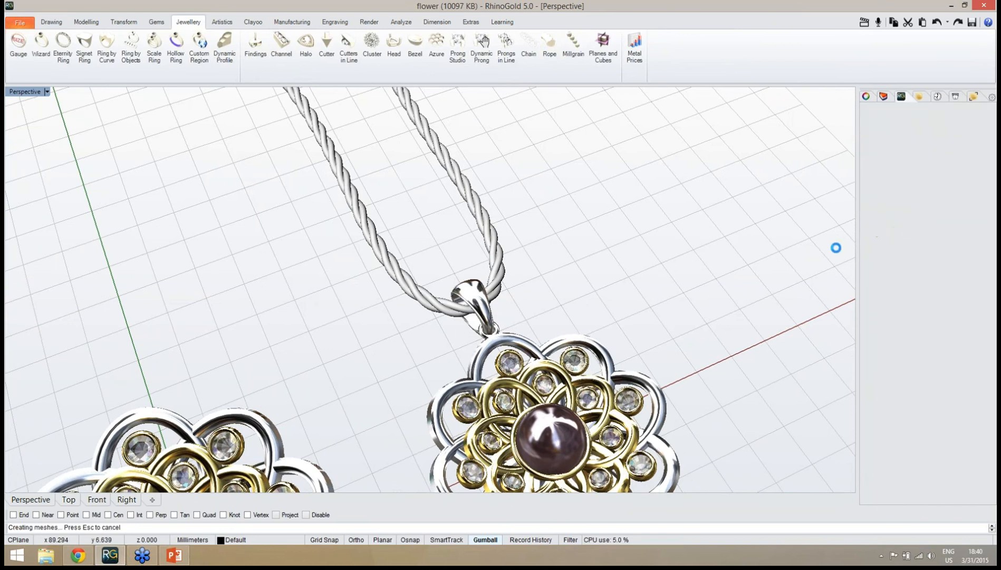
pyautogui.moveTo(805, 283); pyautogui.dragTo(565, 400, button='right')
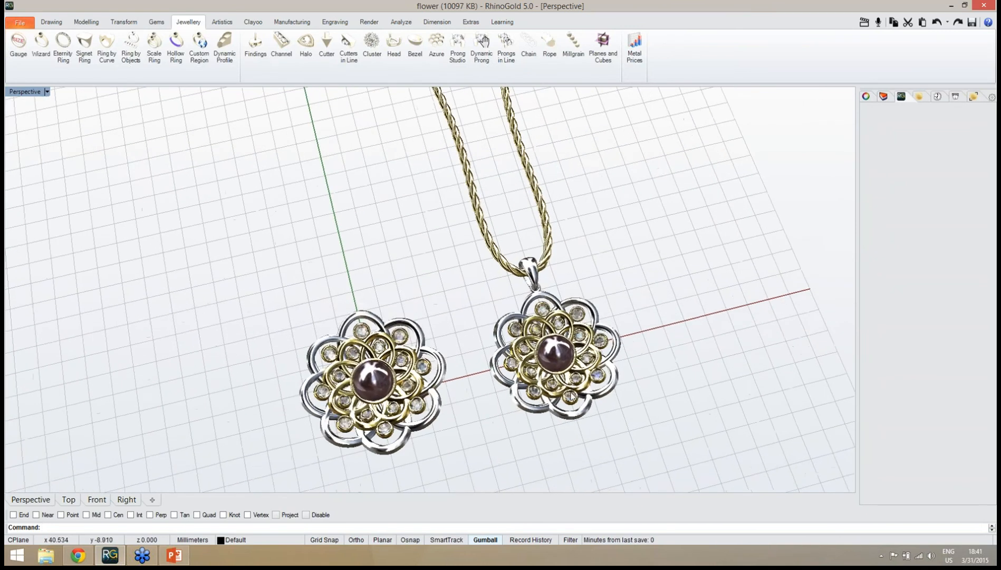
# Step: Select the pendant with its rope necklace and rotate them upright in the Right view so the flower hangs below the rope
pyautogui.scroll(2, 565, 399)
pyautogui.scroll(-3, 566, 399)
pyautogui.scroll(3, 506, 372)
pyautogui.moveTo(507, 374); pyautogui.dragTo(458, 368, button='right')
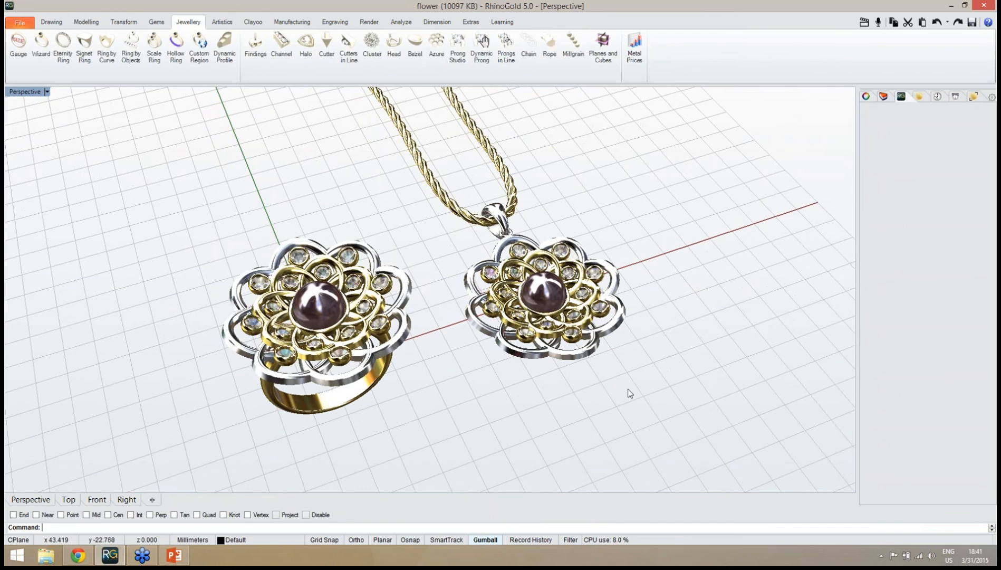
pyautogui.moveTo(631, 393); pyautogui.dragTo(605, 380, button='right')
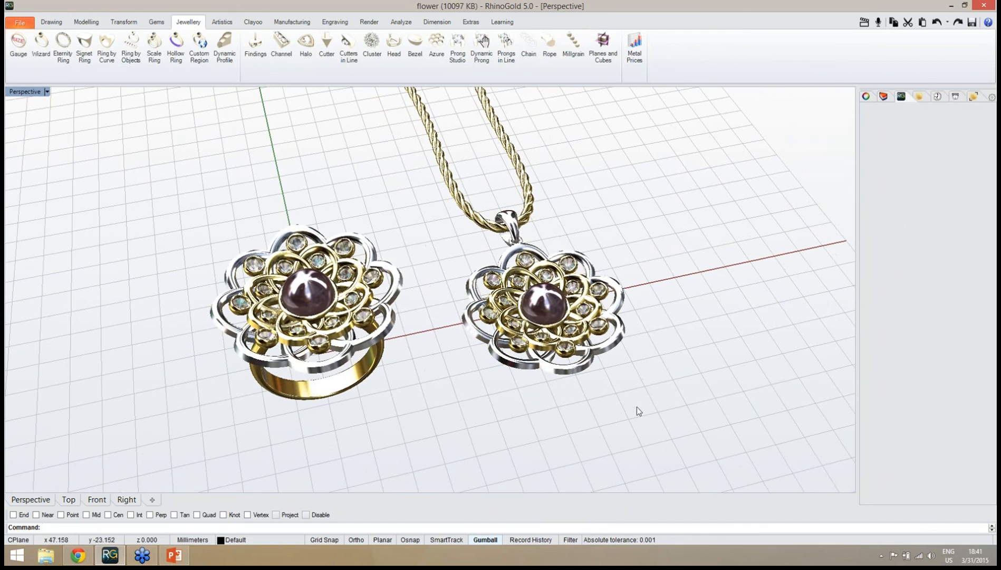
pyautogui.moveTo(449, 238); pyautogui.dragTo(434, 162)
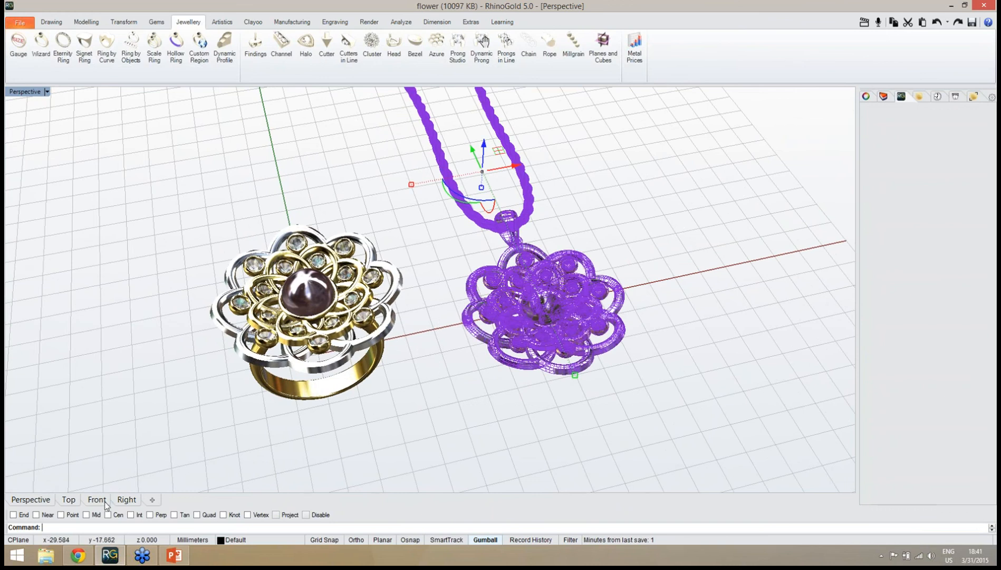
pyautogui.click(126, 500)
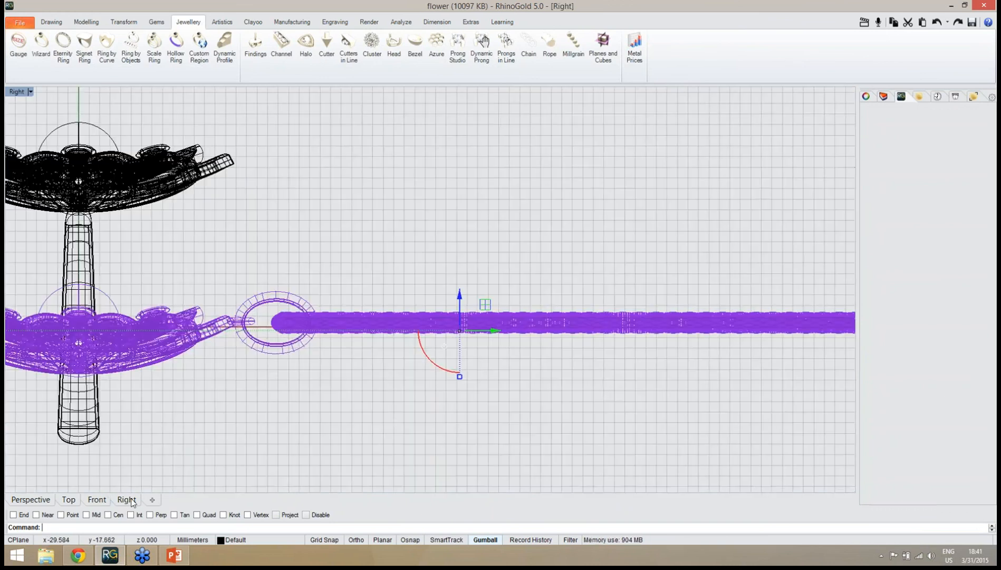
pyautogui.scroll(-3, 431, 343)
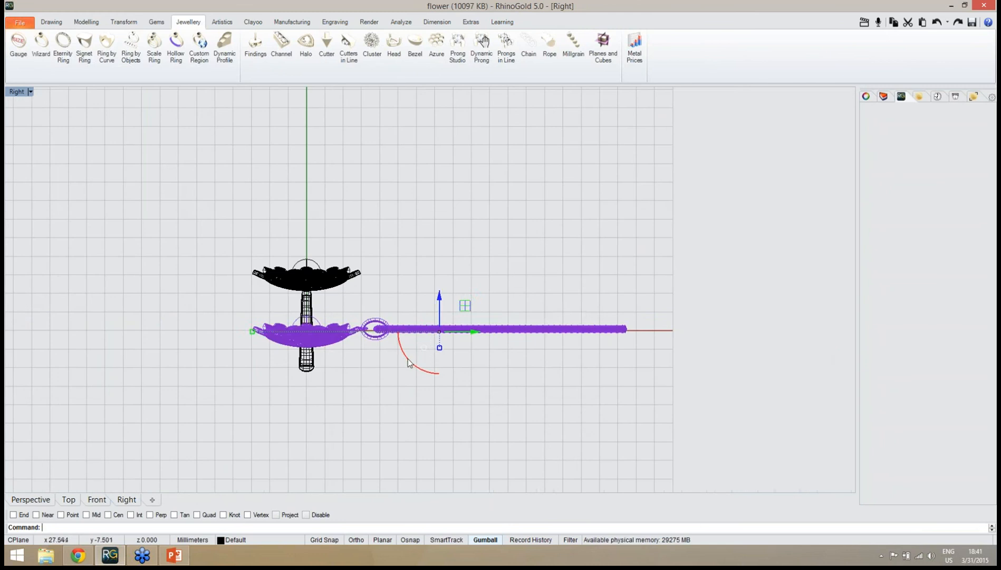
pyautogui.moveTo(415, 357); pyautogui.dragTo(448, 372)
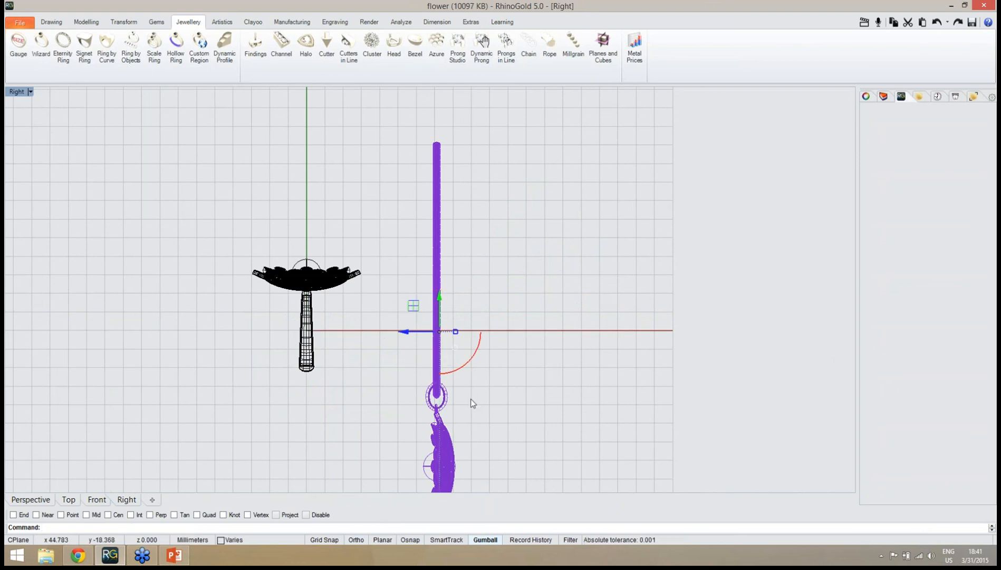
pyautogui.moveTo(474, 400); pyautogui.dragTo(496, 380, button='right')
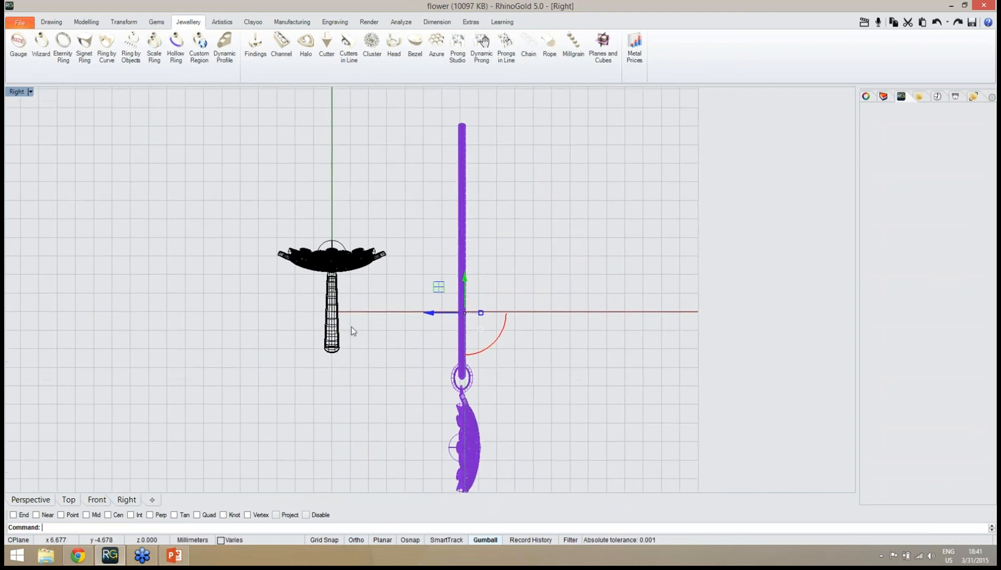
# Step: Rotate the whole ring about 63° counterclockwise in the Right view so it leans on its flower's edge and its band
pyautogui.moveTo(351, 327); pyautogui.dragTo(424, 328, button='right')
pyautogui.scroll(10, 410, 291)
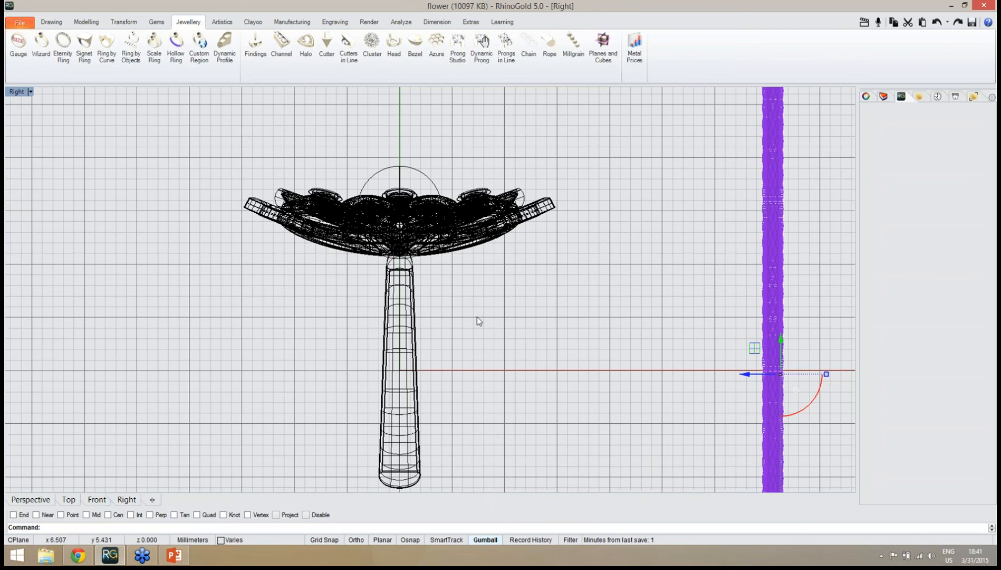
pyautogui.moveTo(556, 351); pyautogui.dragTo(196, 132)
pyautogui.moveTo(368, 357); pyautogui.dragTo(408, 368)
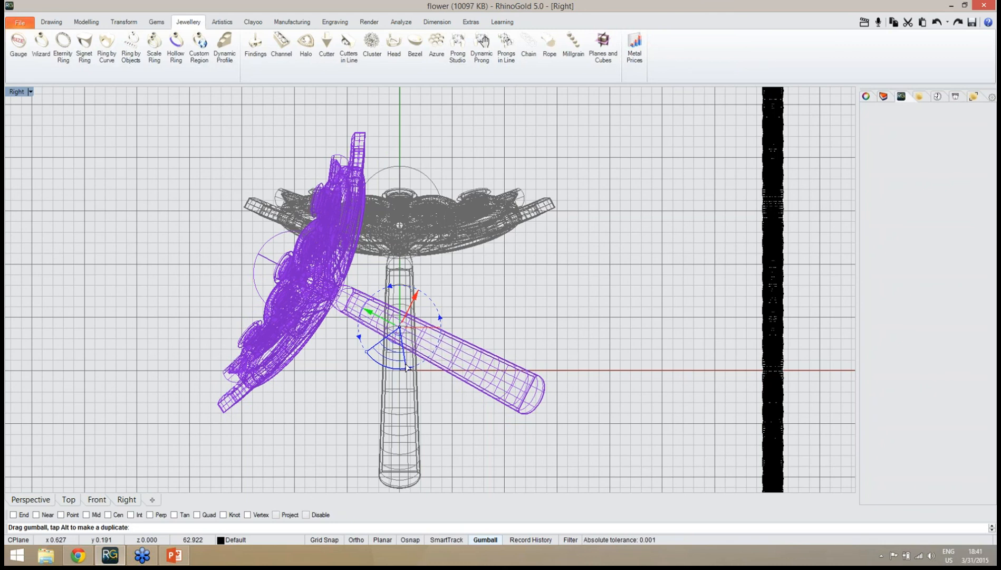
pyautogui.moveTo(408, 369); pyautogui.dragTo(409, 369)
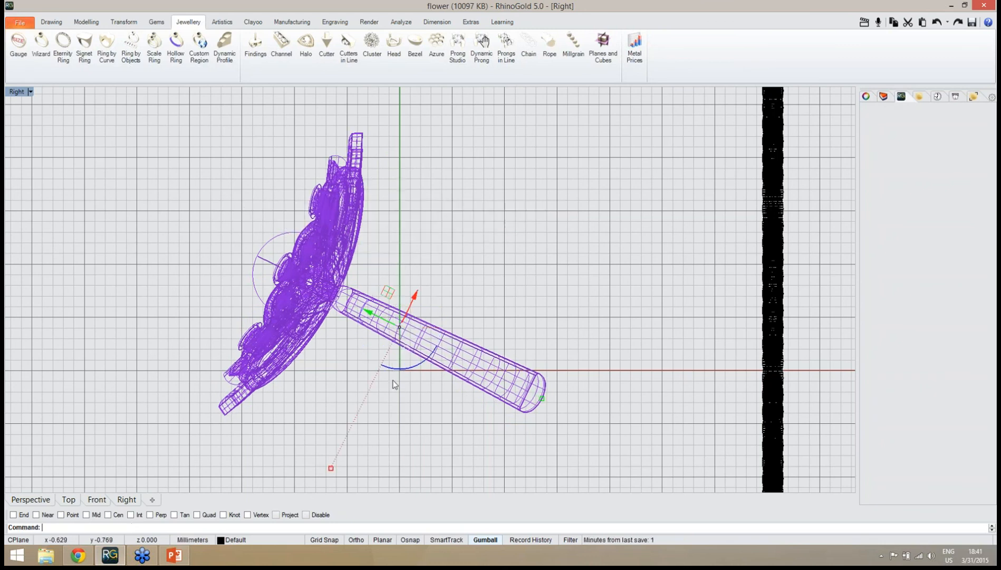
pyautogui.scroll(5, 408, 369)
pyautogui.scroll(2, 452, 367)
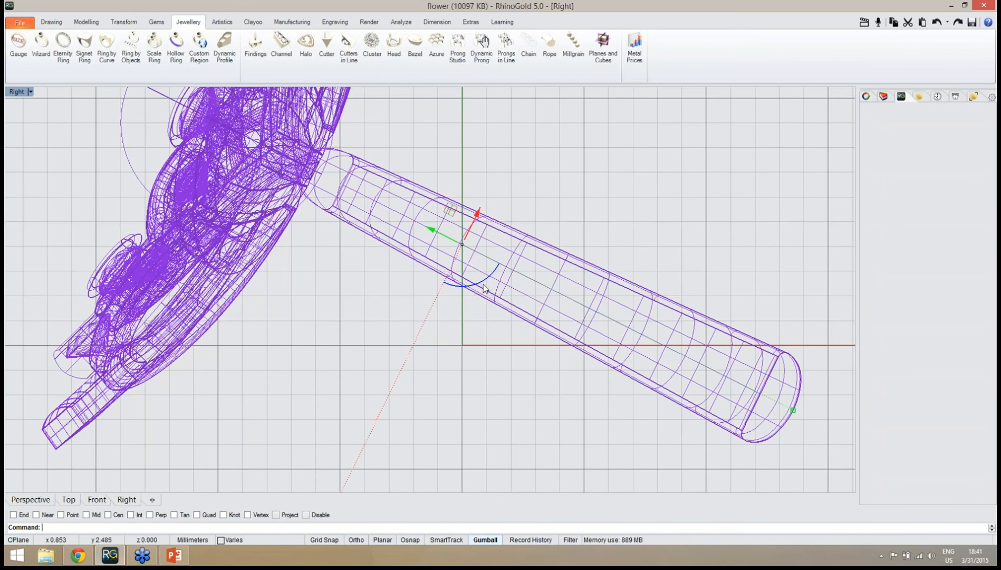
pyautogui.moveTo(488, 283); pyautogui.dragTo(489, 285)
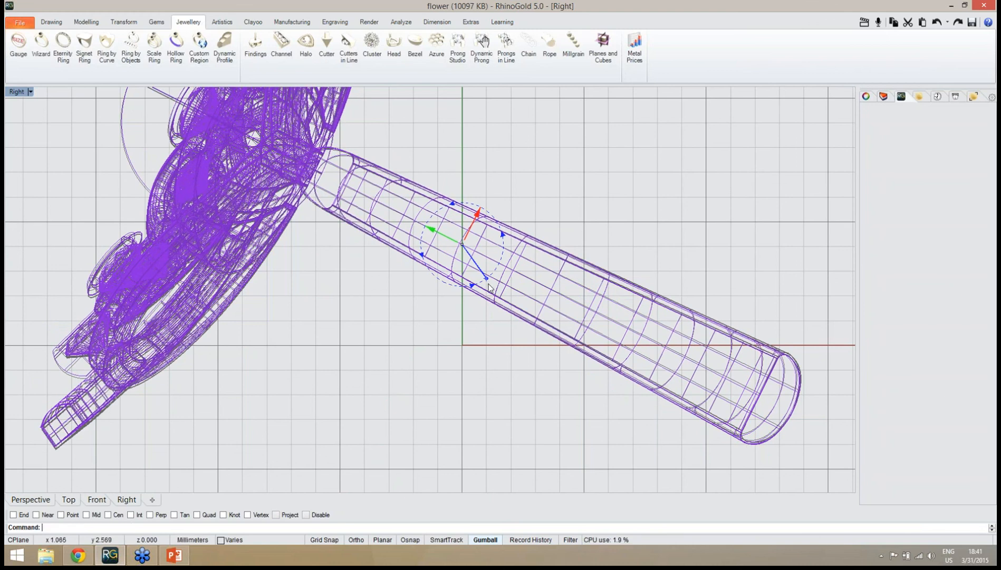
pyautogui.scroll(-5, 362, 359)
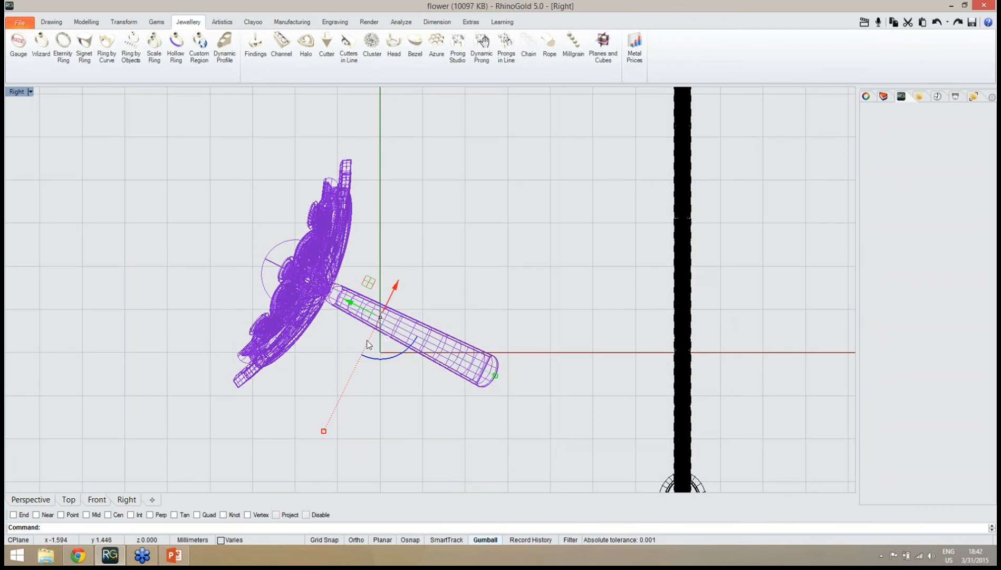
# Step: Raise the pendant and necklace in the Right view until the flower's lowest edge is level with the bottom of the tilted ring
pyautogui.moveTo(517, 344); pyautogui.dragTo(427, 302, button='right')
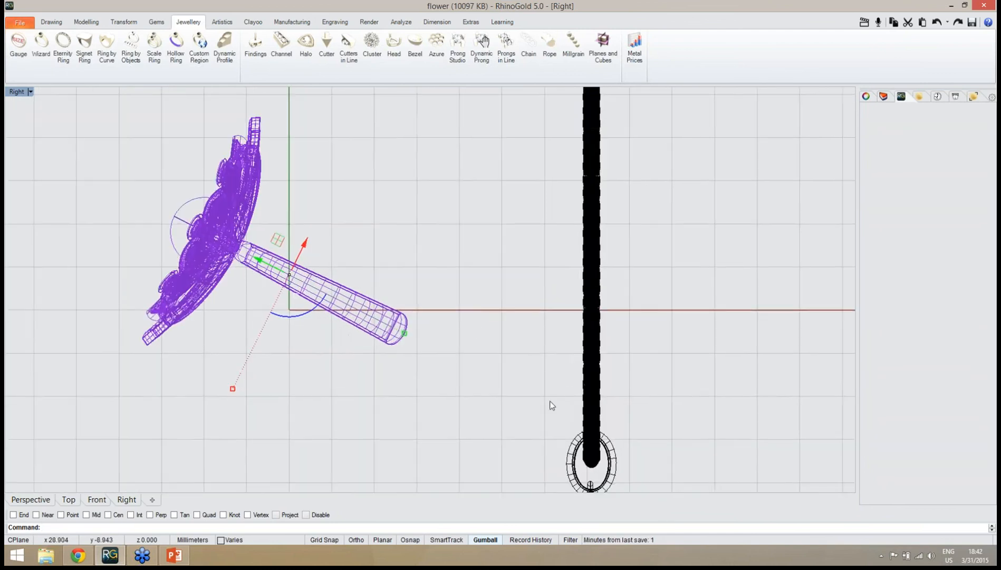
pyautogui.scroll(-4, 522, 314)
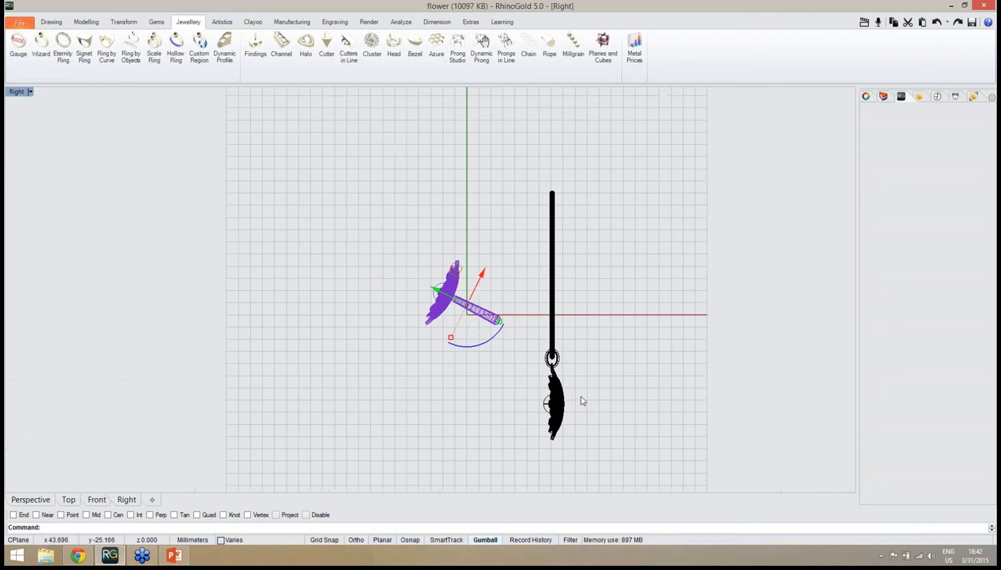
pyautogui.click(581, 397)
pyautogui.click(551, 316)
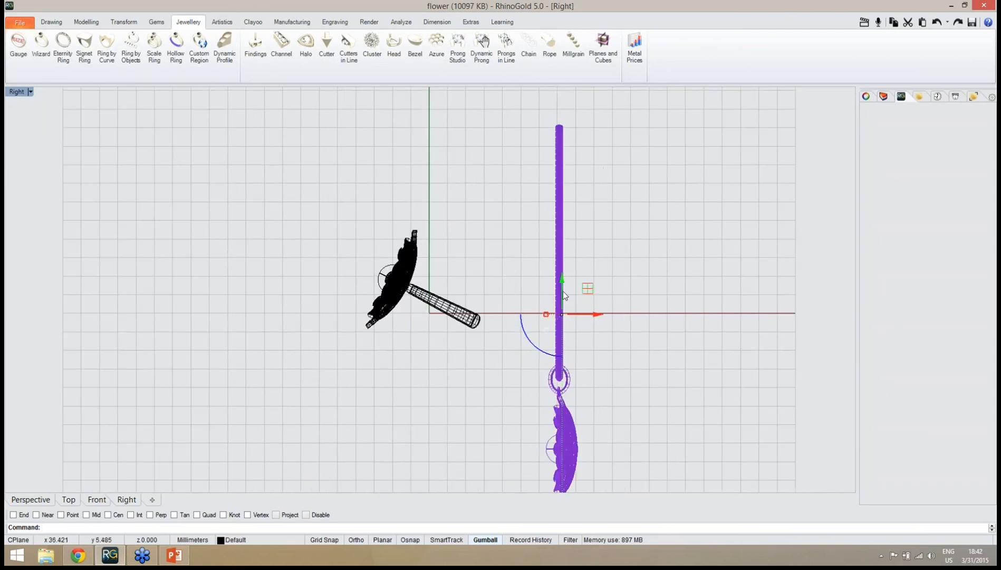
pyautogui.moveTo(563, 285); pyautogui.dragTo(564, 107)
pyautogui.scroll(5, 569, 272)
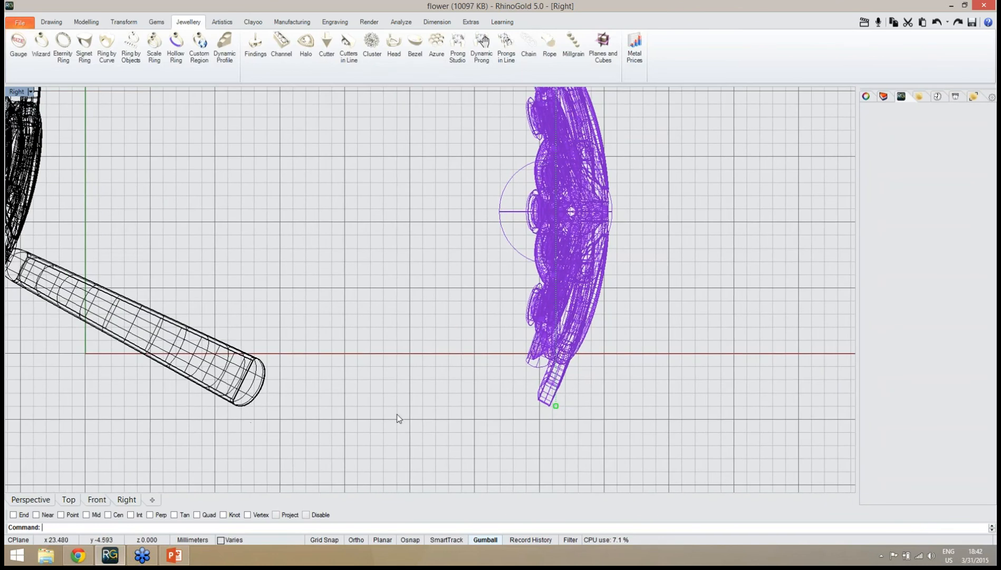
pyautogui.scroll(2, 536, 411)
pyautogui.scroll(-7, 541, 410)
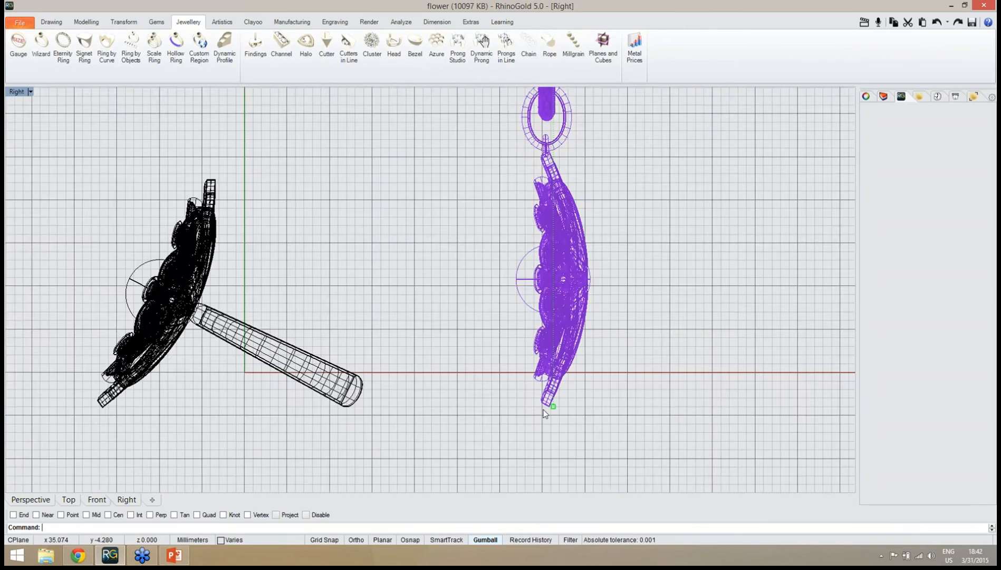
# Step: Move the pendant and necklace sideways beside the ring in the Perspective view, and turn them about the vertical axis to face forward
pyautogui.click(34, 500)
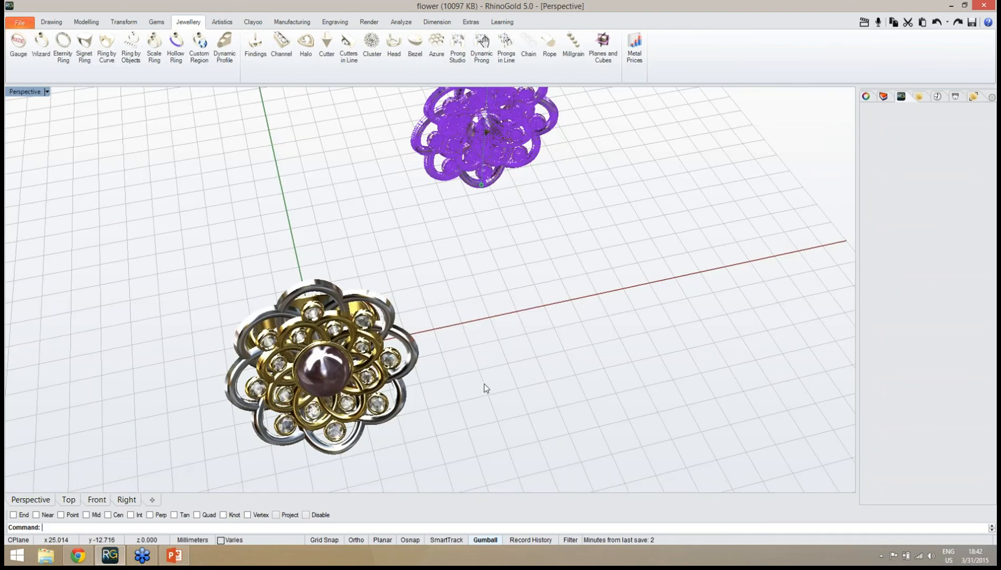
pyautogui.moveTo(449, 396); pyautogui.dragTo(536, 365, button='right')
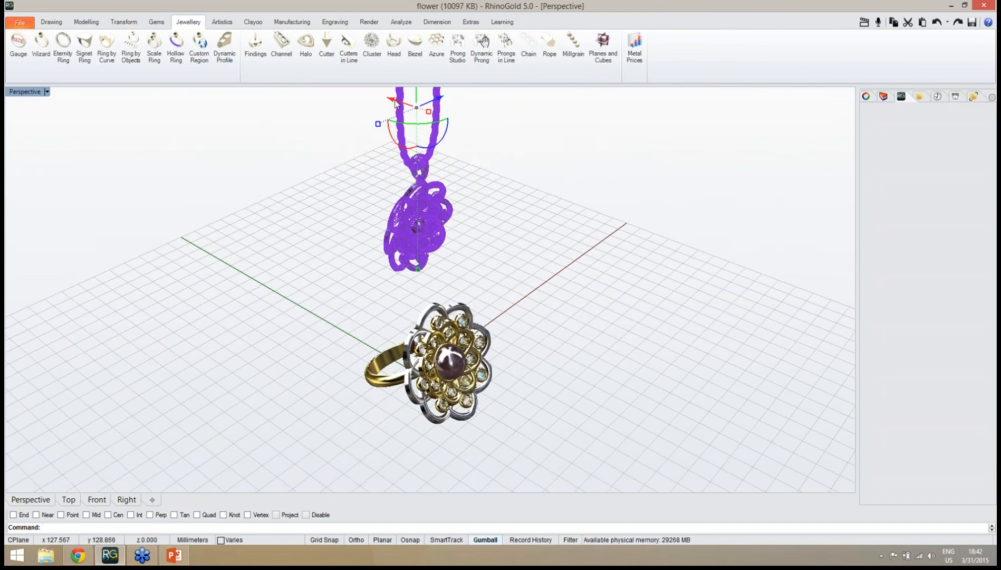
pyautogui.moveTo(396, 103); pyautogui.dragTo(588, 225)
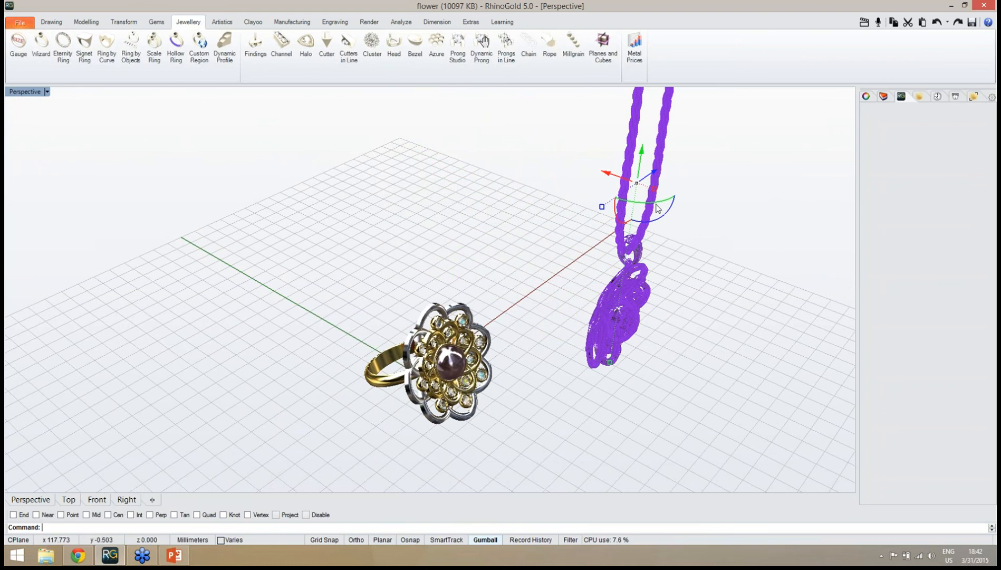
pyautogui.moveTo(658, 208); pyautogui.dragTo(593, 214)
pyautogui.click(548, 271)
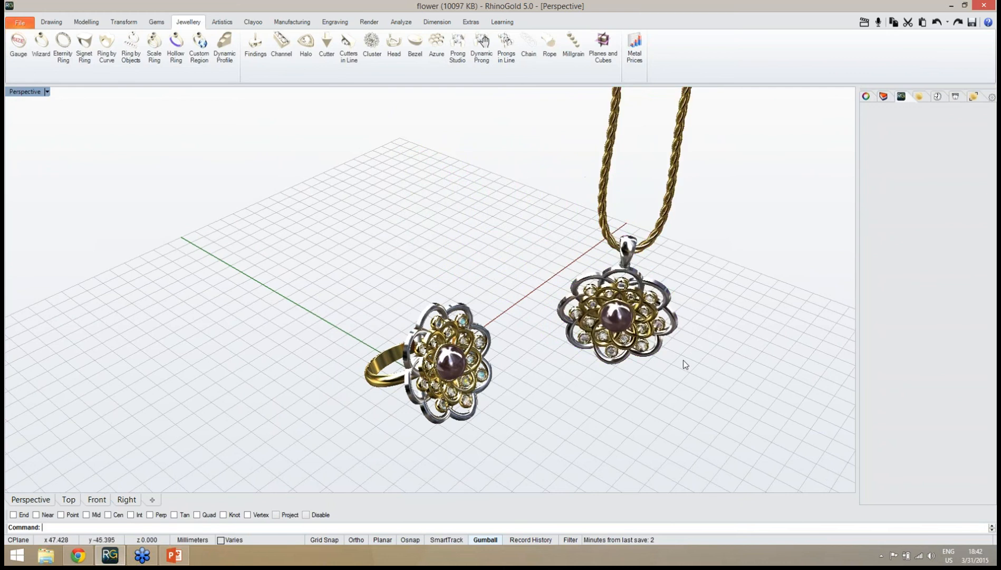
# Step: Select the pendant with its rope necklace and lower it in the Perspective view so the flower hangs nearly level with the ring
pyautogui.scroll(4, 686, 365)
pyautogui.moveTo(665, 378); pyautogui.dragTo(672, 377, button='right')
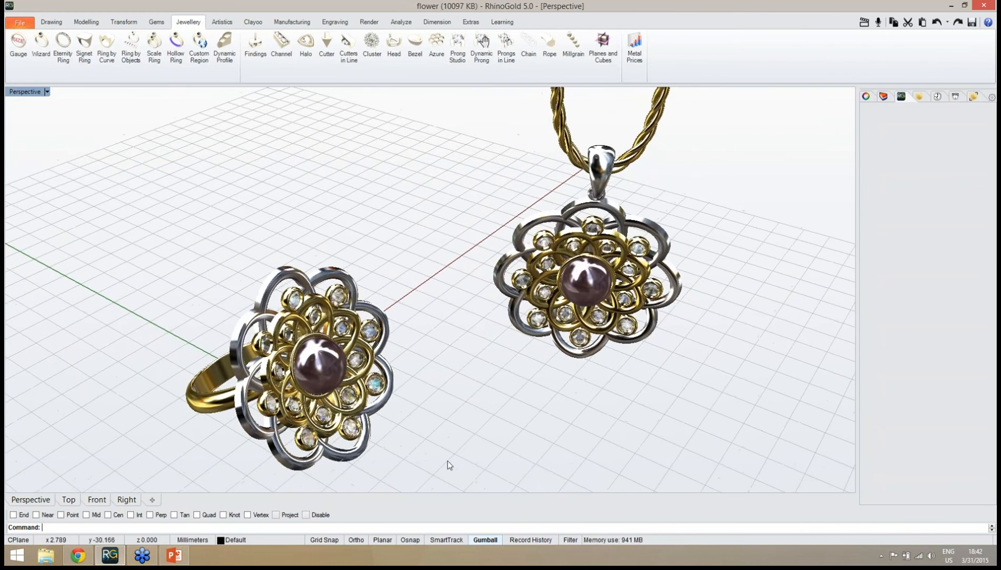
pyautogui.moveTo(710, 425); pyautogui.dragTo(459, 126)
pyautogui.moveTo(491, 138); pyautogui.dragTo(591, 128, button='right')
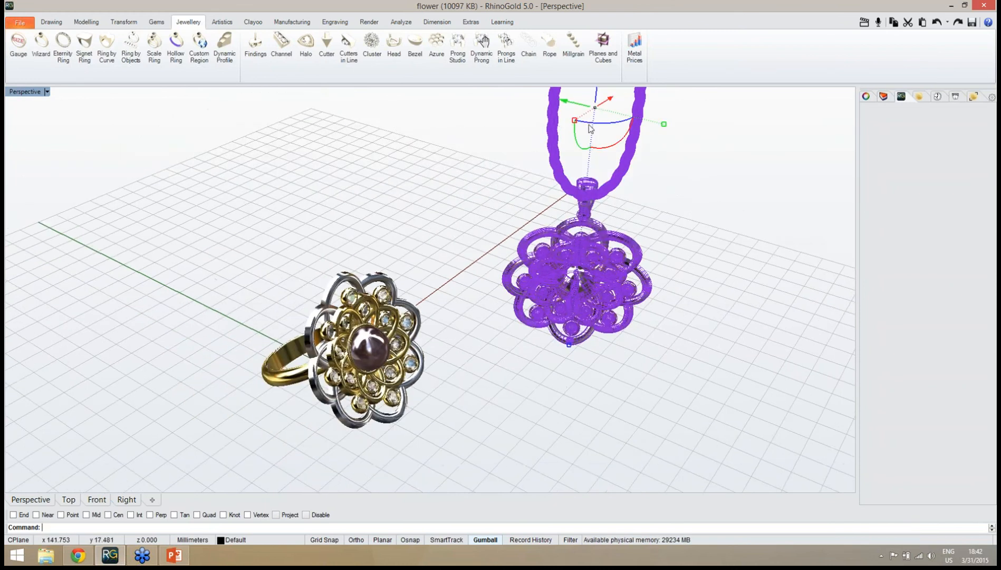
pyautogui.moveTo(572, 106); pyautogui.dragTo(583, 141)
pyautogui.click(472, 358)
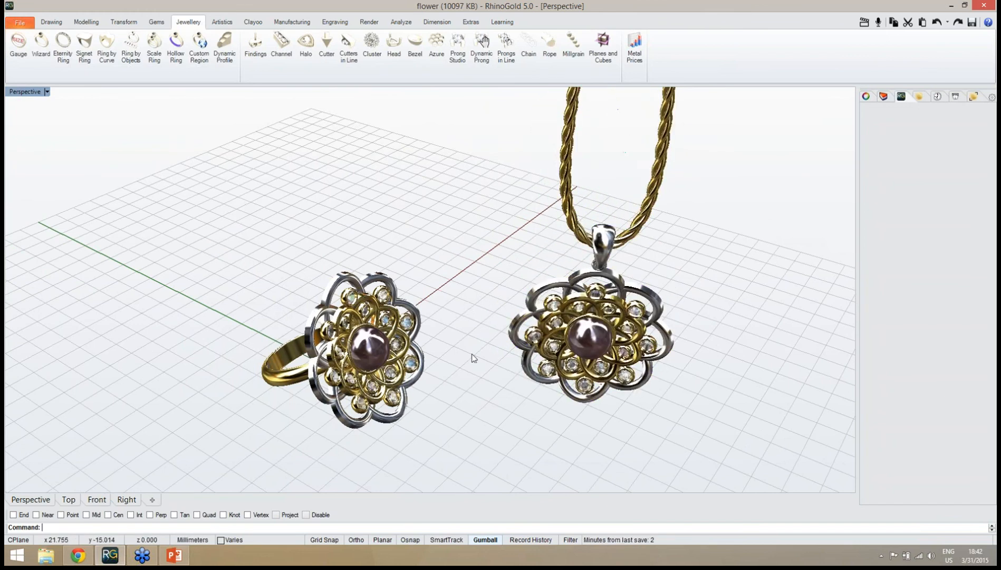
# Step: Frame the ring and pendant flowers together in the Perspective view and open Render Studio
pyautogui.moveTo(521, 383); pyautogui.dragTo(530, 374, button='right')
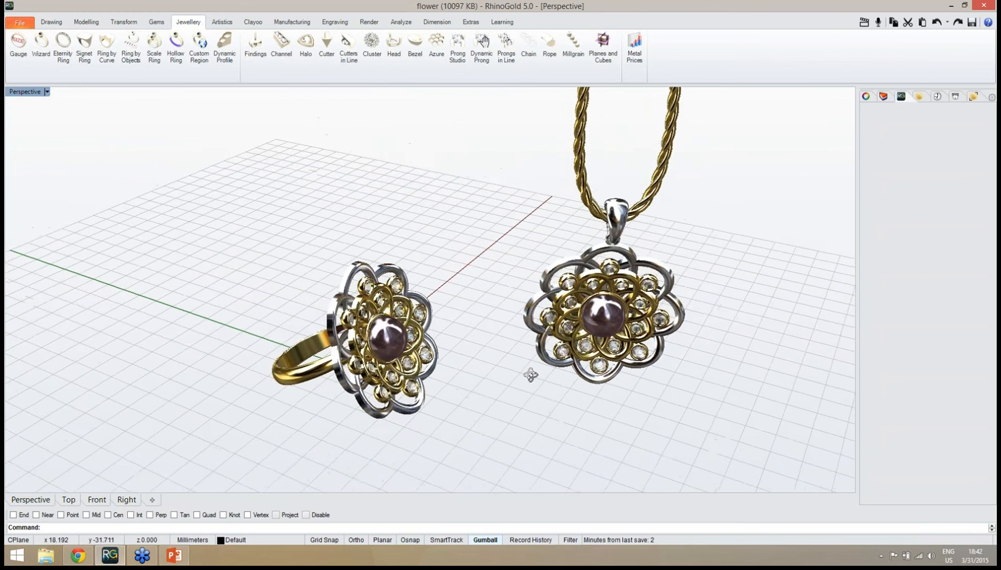
pyautogui.scroll(3, 649, 405)
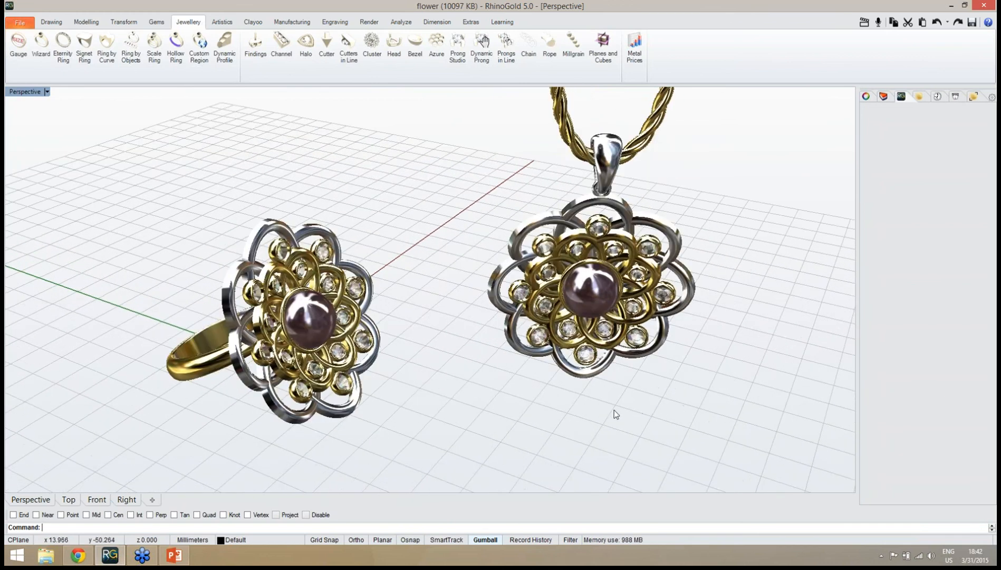
pyautogui.moveTo(614, 410); pyautogui.dragTo(607, 420, button='right')
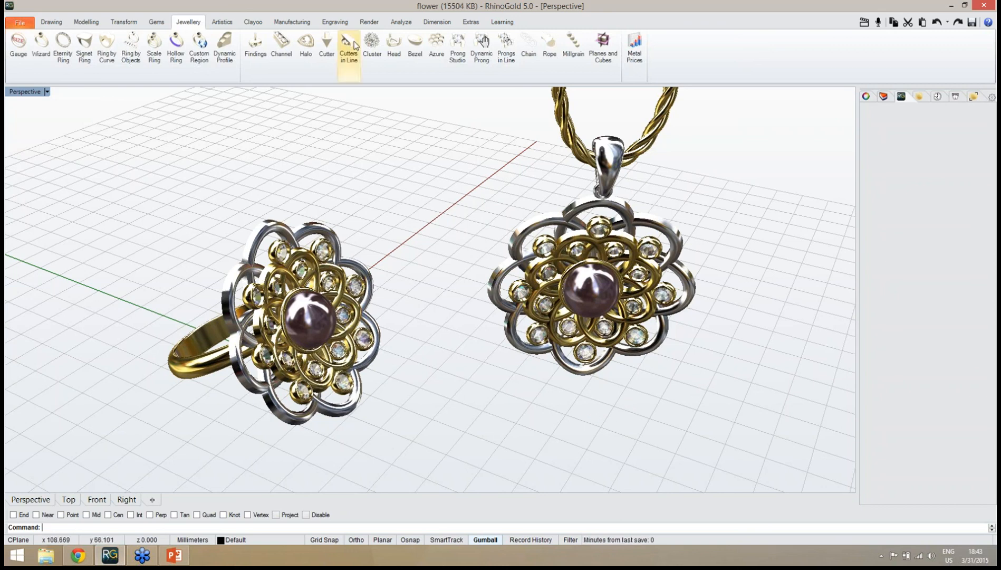
pyautogui.click(369, 22)
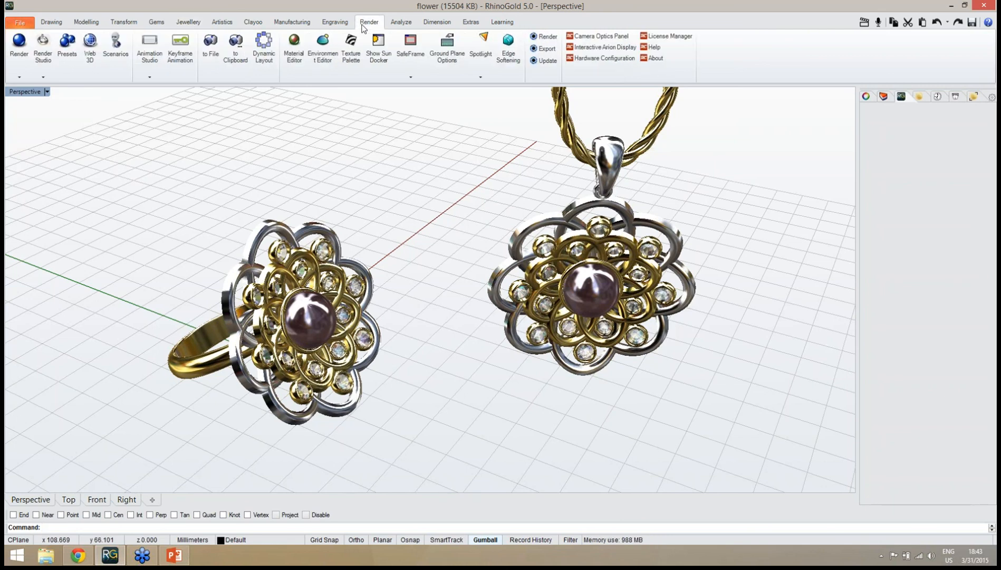
pyautogui.click(41, 50)
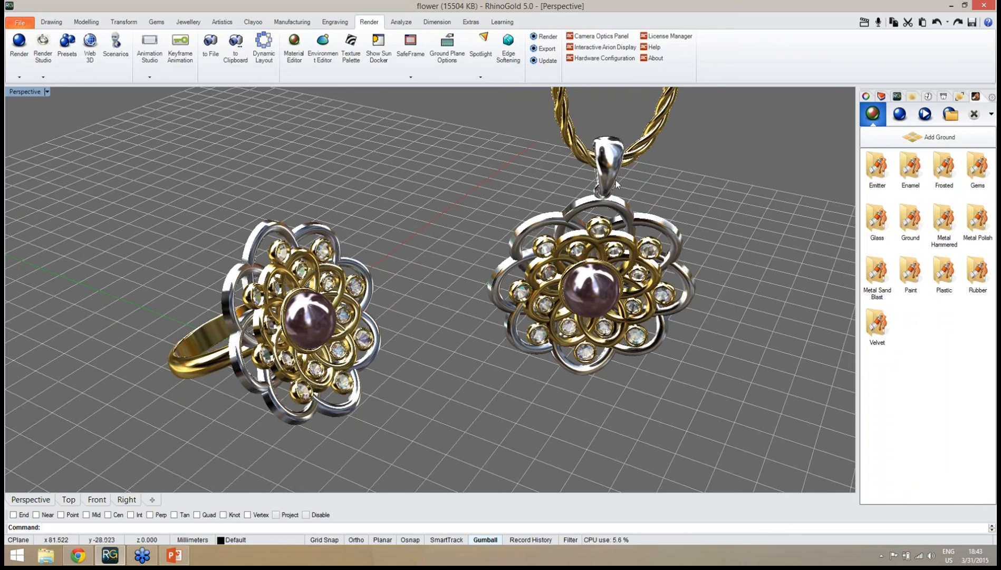
# Step: Apply the Velvet Black material to the pendant's rope necklace
pyautogui.click(656, 138)
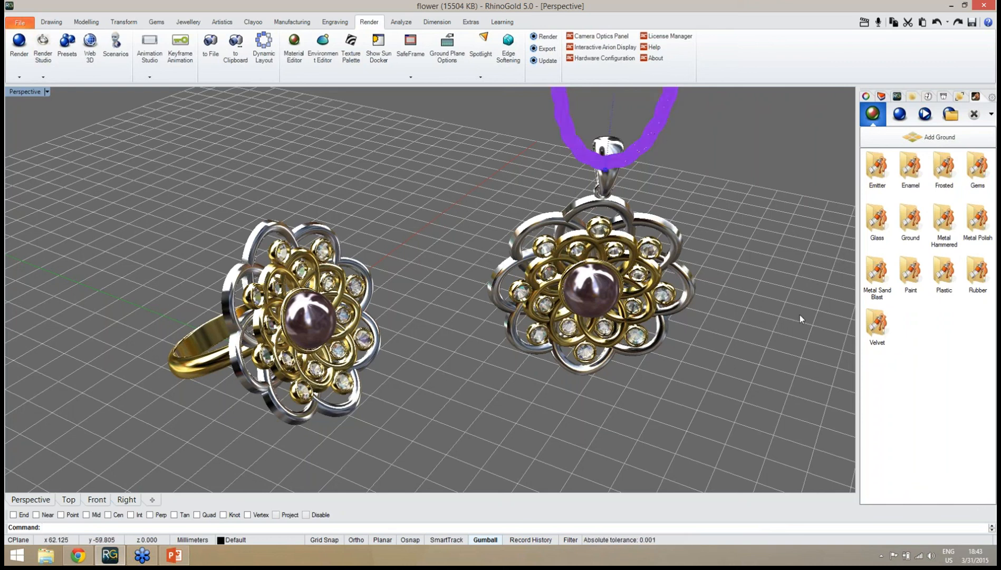
pyautogui.doubleClick(877, 331)
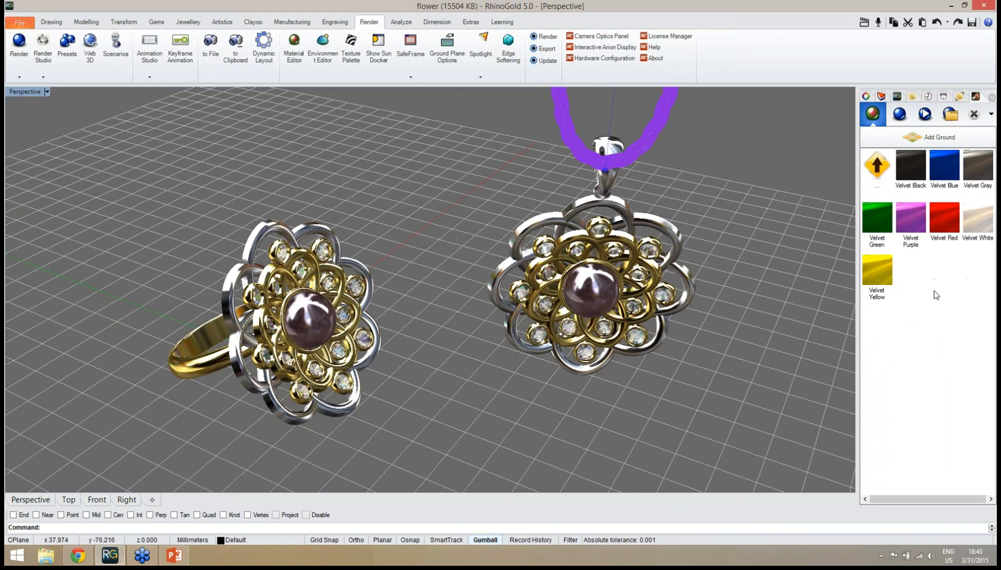
pyautogui.click(910, 178)
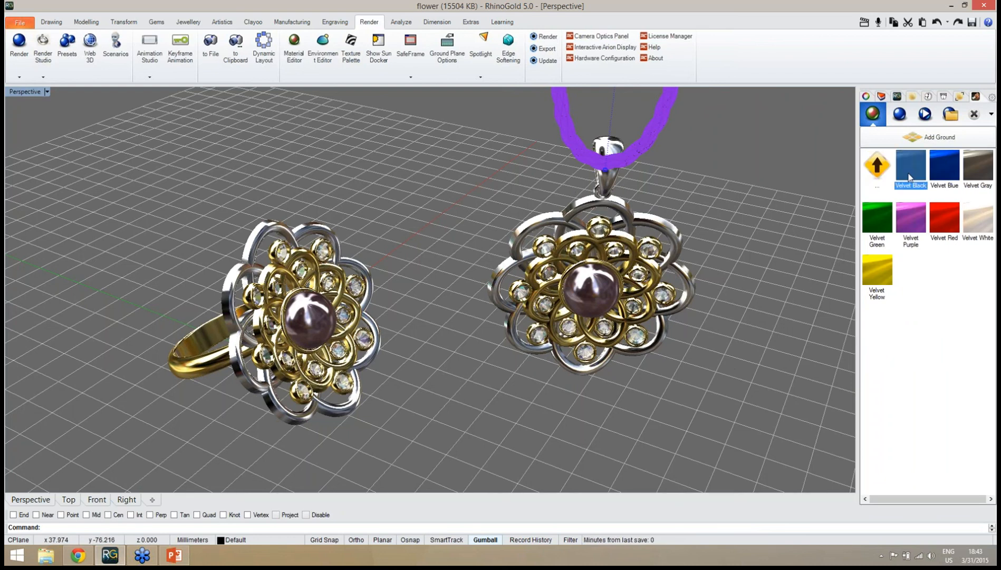
pyautogui.click(765, 266)
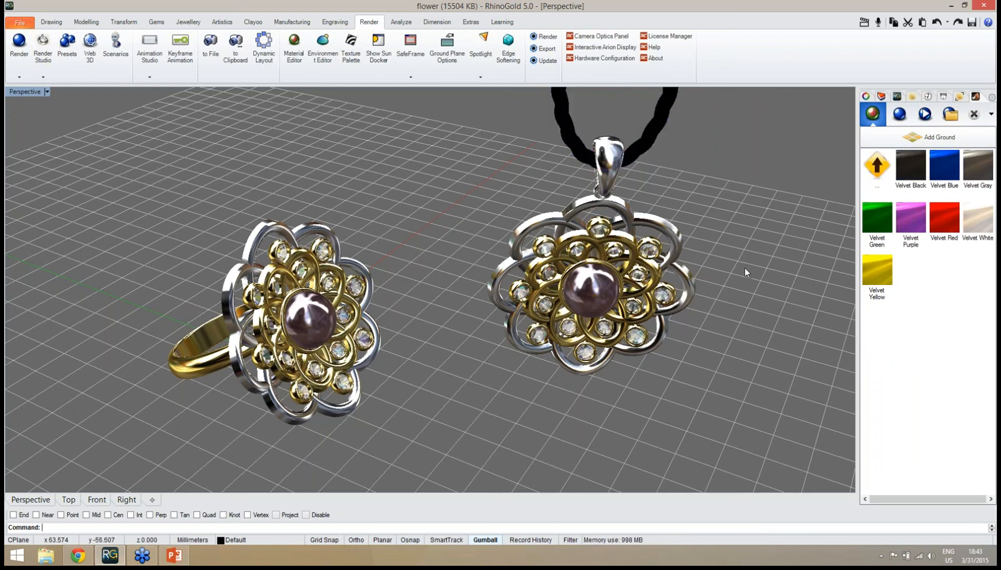
# Step: Select the outer groups of bezel-set stones on both the pendant and the ring and apply the Emerald gem material
pyautogui.click(628, 255)
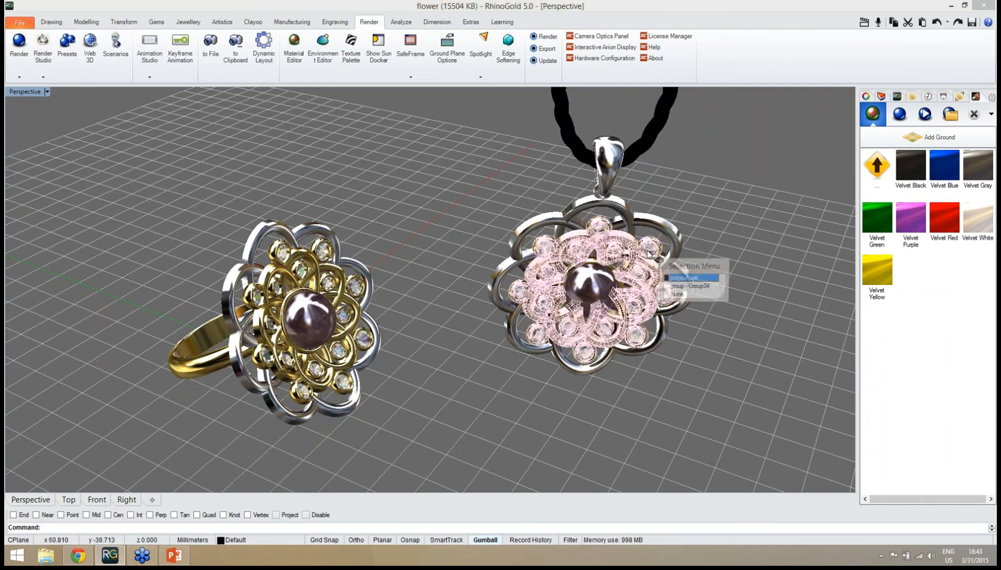
pyautogui.click(693, 284)
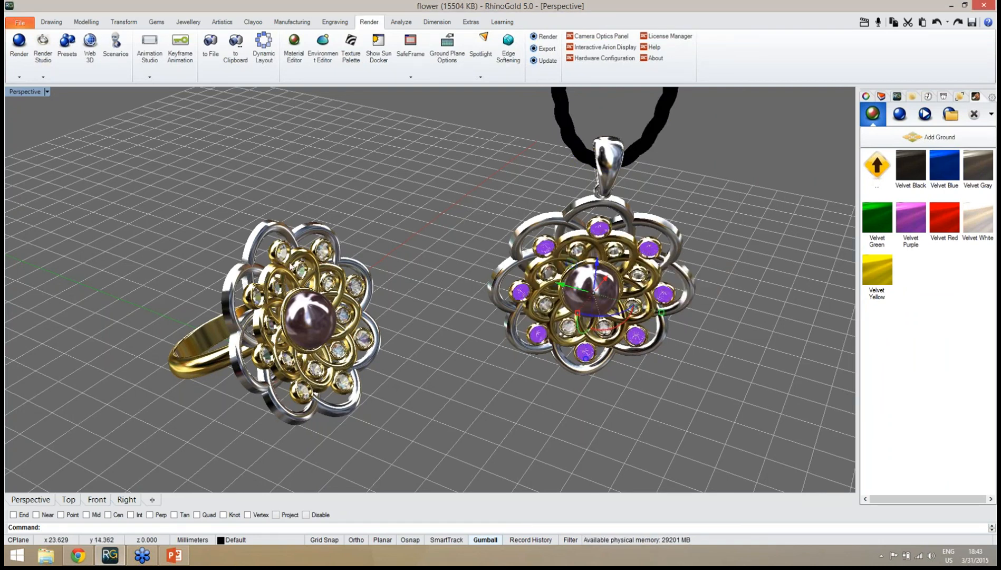
pyautogui.click(287, 258)
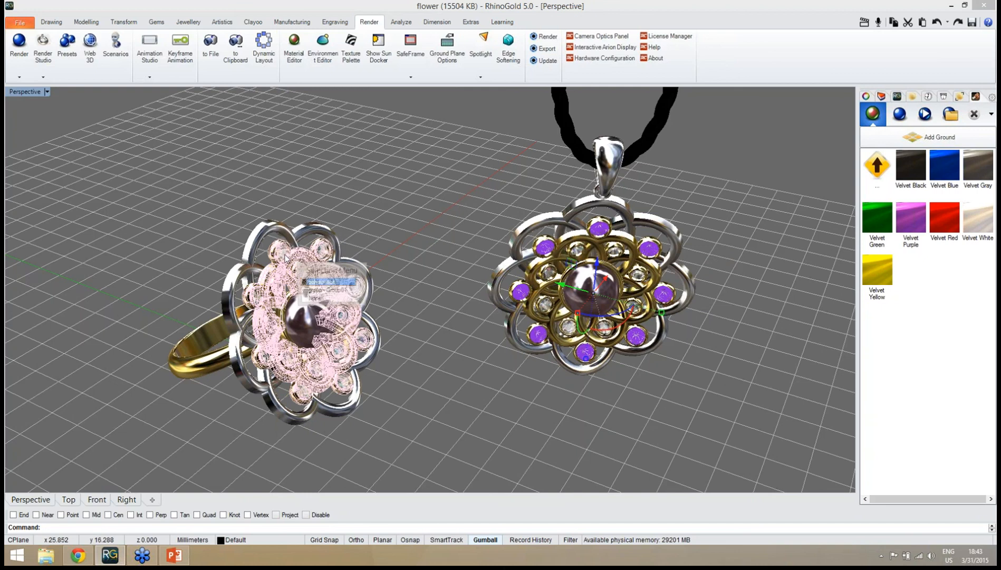
pyautogui.click(311, 291)
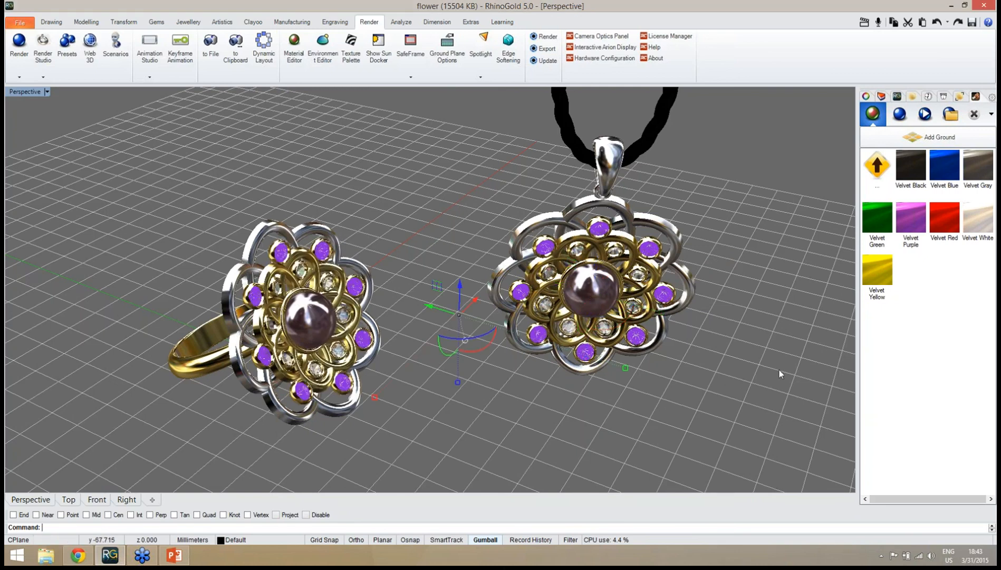
pyautogui.click(876, 168)
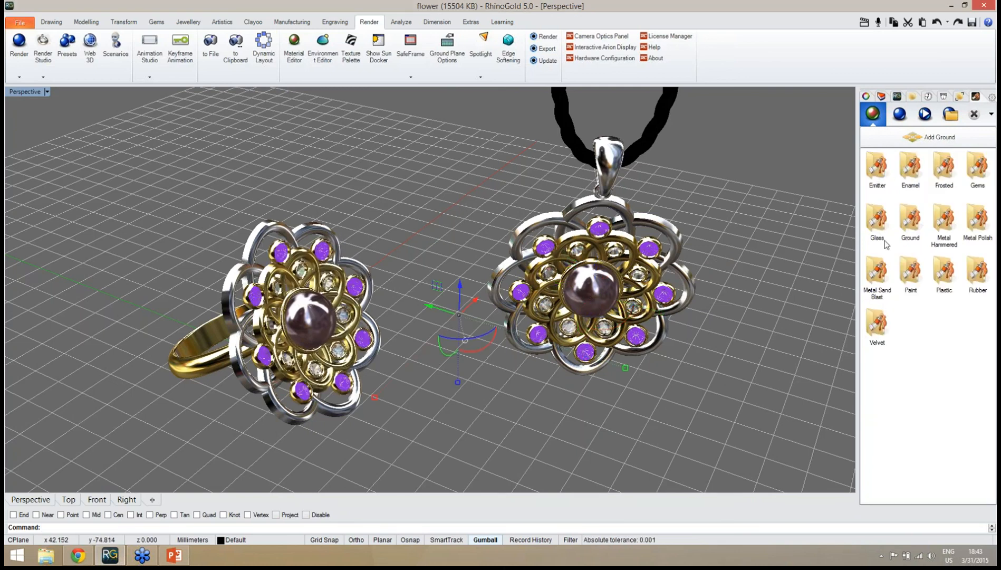
pyautogui.doubleClick(977, 167)
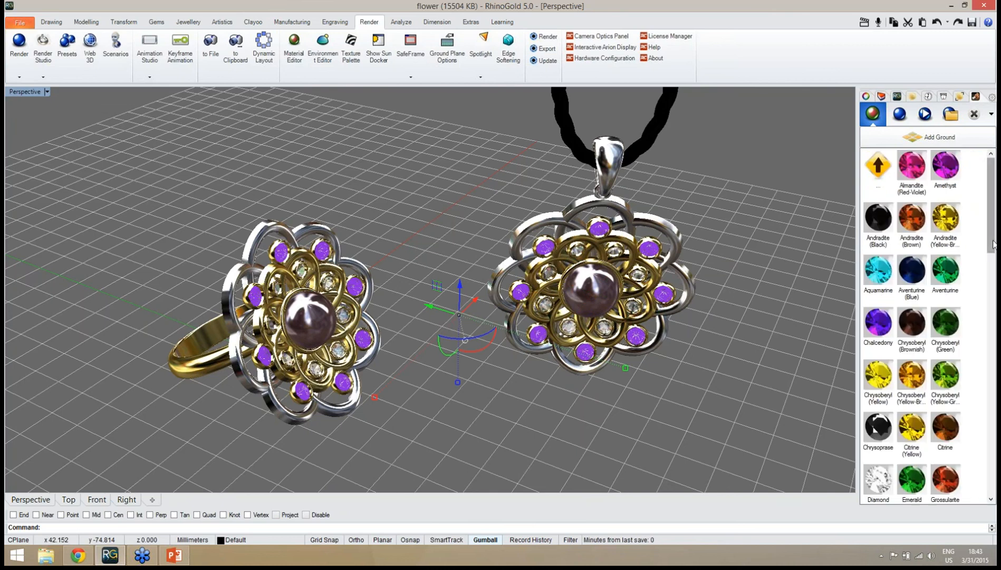
pyautogui.scroll(-3, 950, 311)
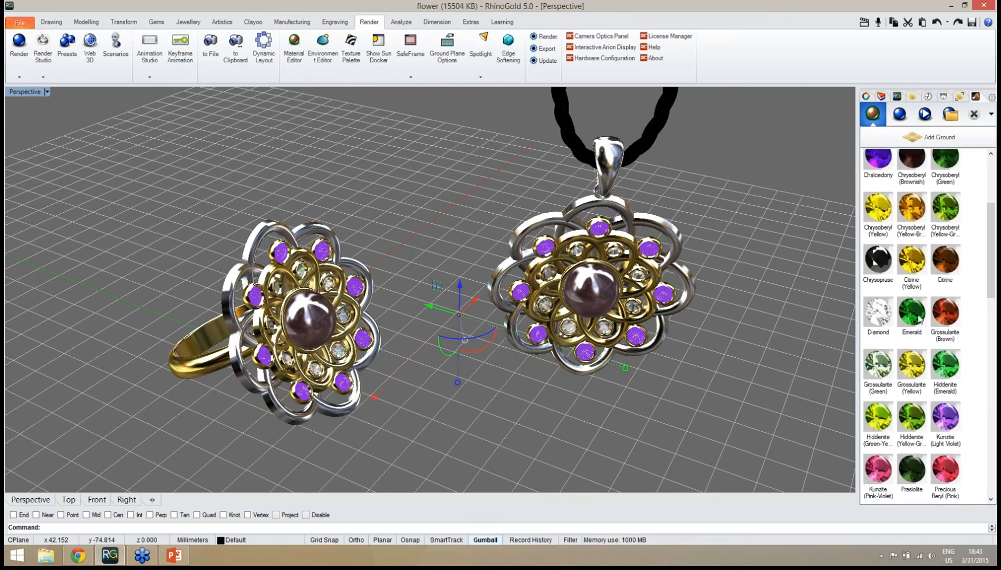
pyautogui.click(916, 318)
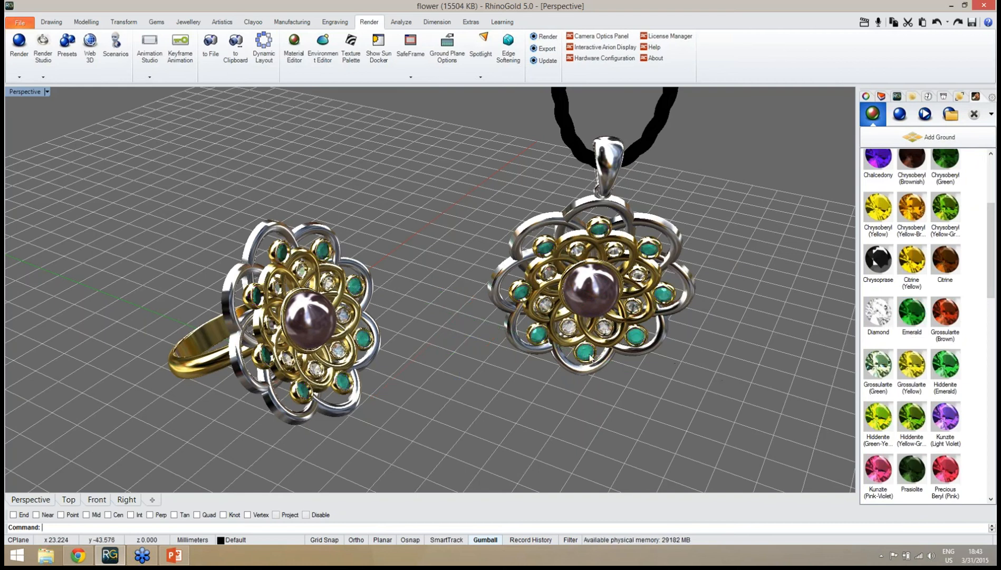
# Step: Select the inner groups of small stones on both the pendant and the ring and apply the Ruby gem material
pyautogui.click(560, 340)
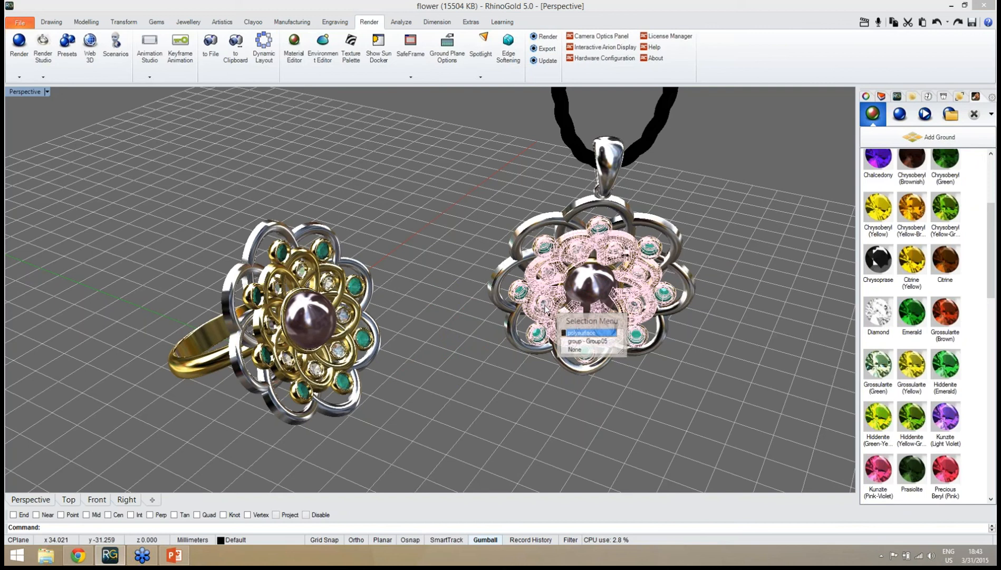
pyautogui.click(581, 342)
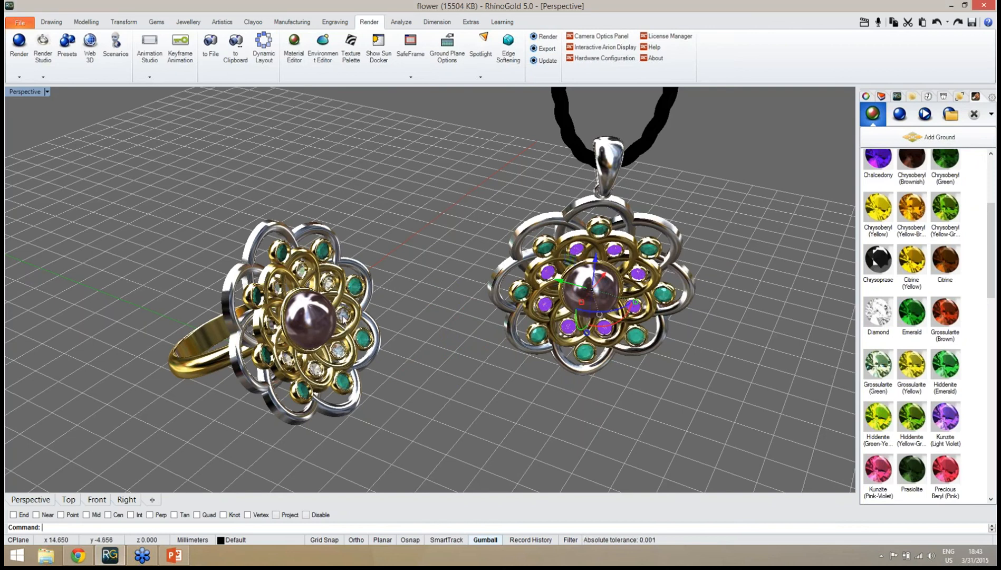
pyautogui.click(344, 315)
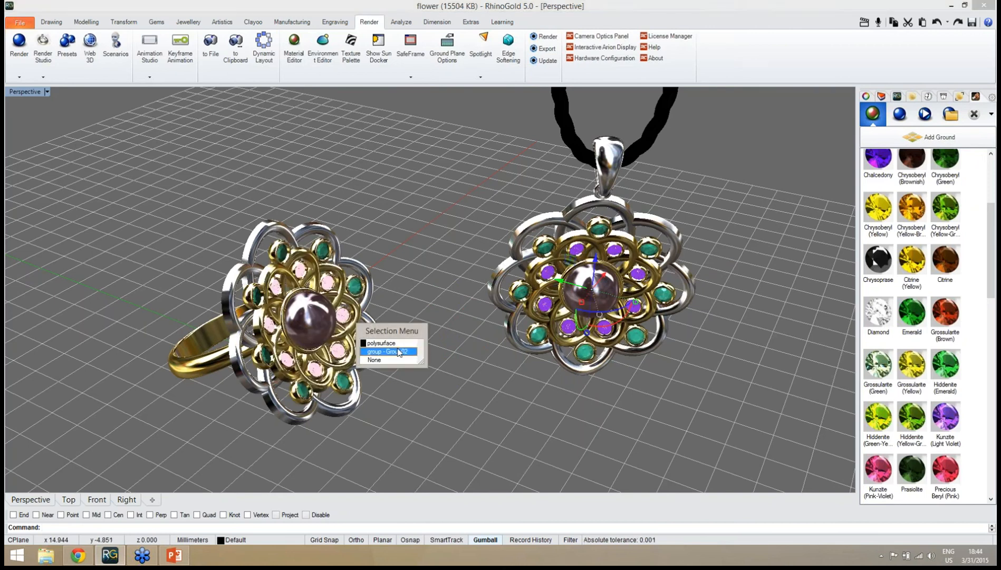
pyautogui.click(397, 351)
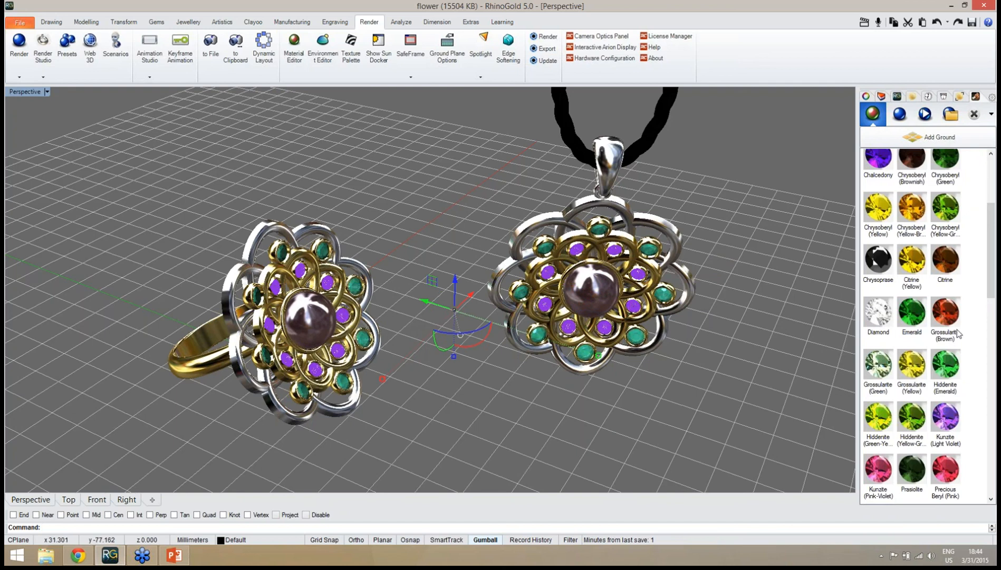
pyautogui.moveTo(993, 257); pyautogui.dragTo(993, 333)
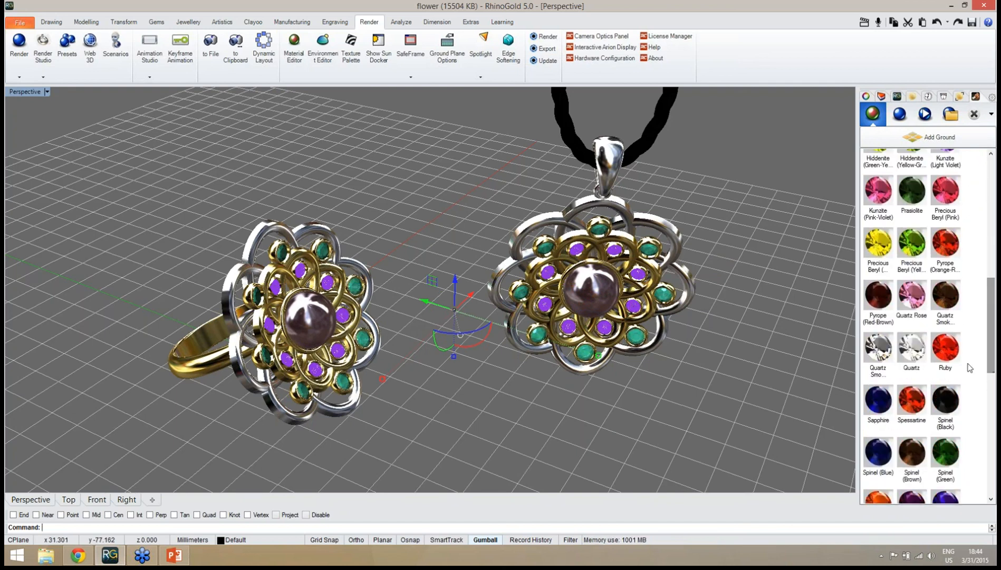
pyautogui.click(946, 348)
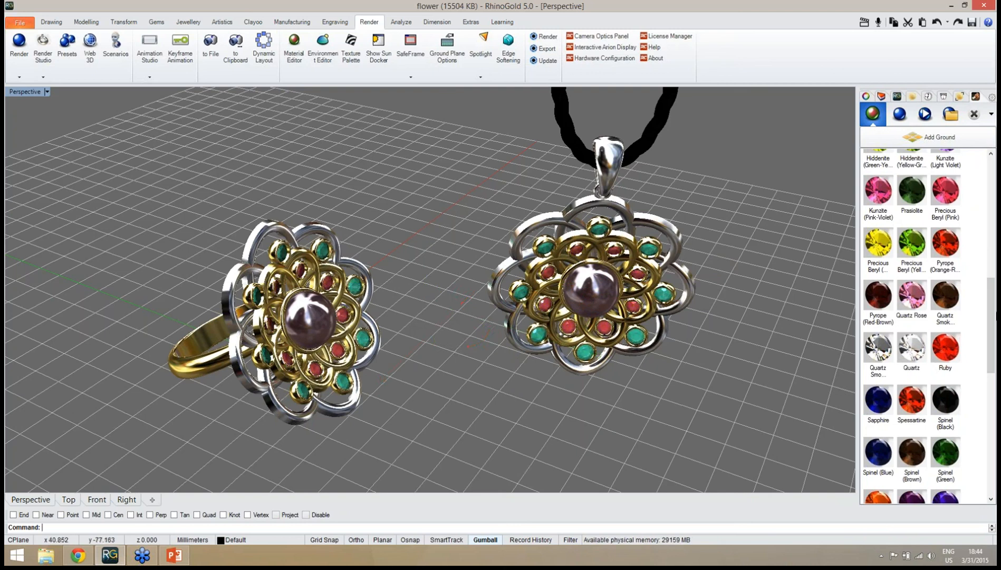
# Step: Select the central pearls of the pendant and the ring and apply the Spinel (Black) gem material
pyautogui.moveTo(993, 289); pyautogui.dragTo(993, 316)
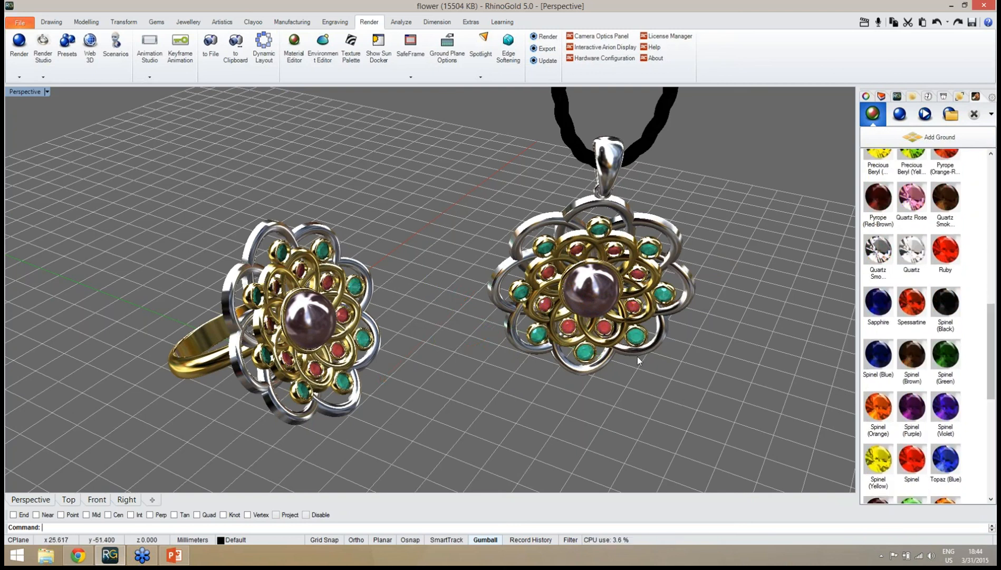
pyautogui.click(608, 313)
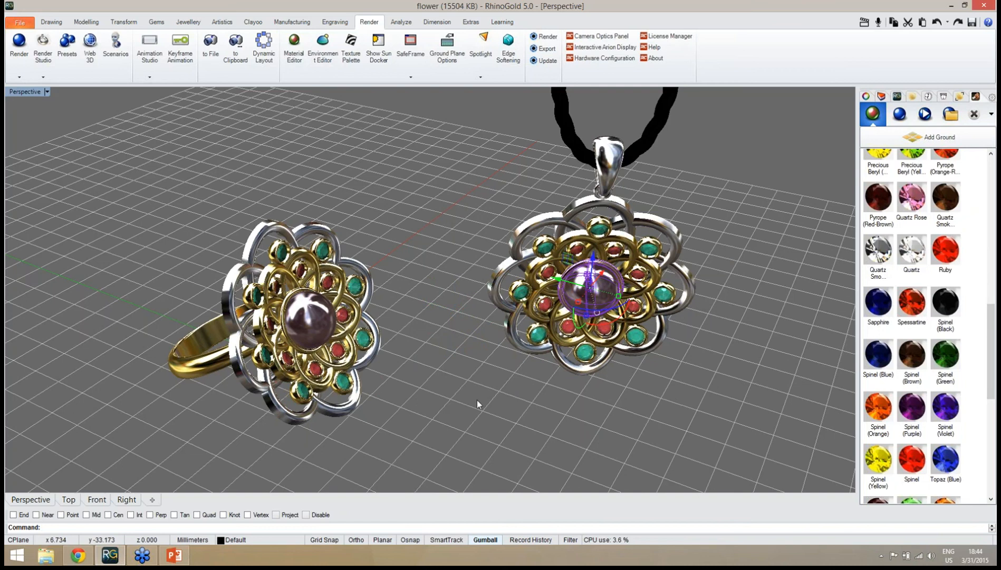
pyautogui.click(607, 372)
pyautogui.click(555, 317)
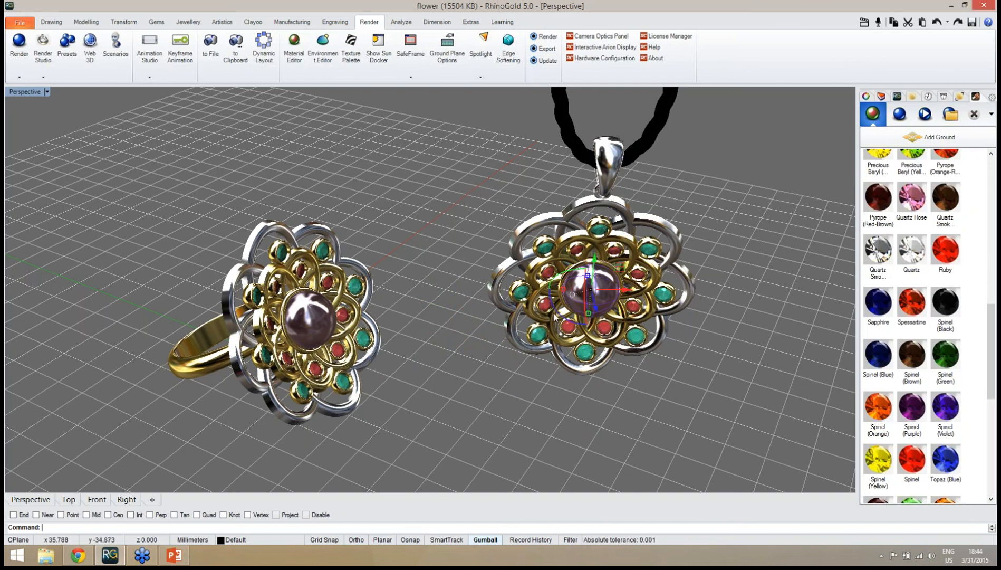
pyautogui.keyDown('shift'); pyautogui.click(327, 325); pyautogui.keyUp('shift')
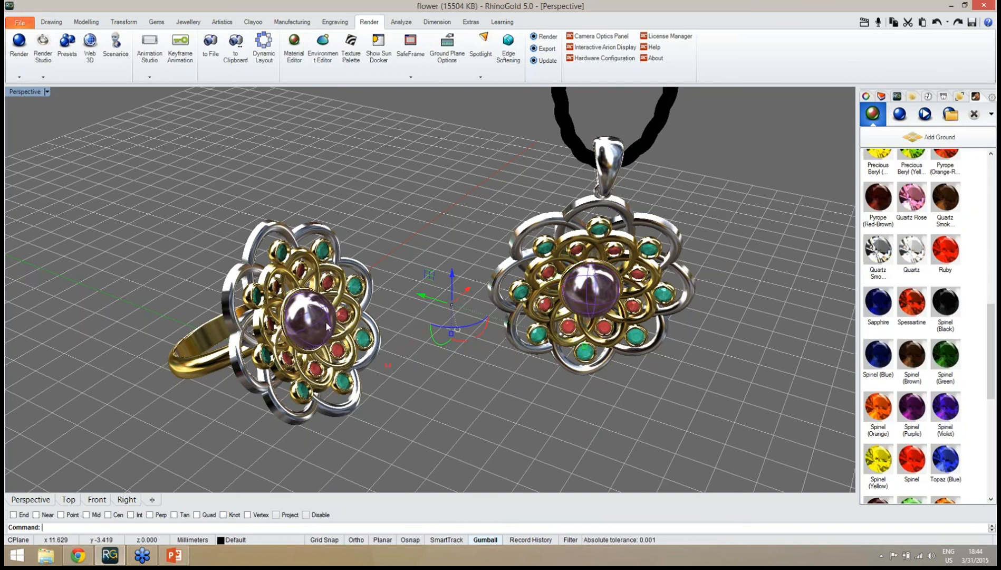
pyautogui.click(947, 306)
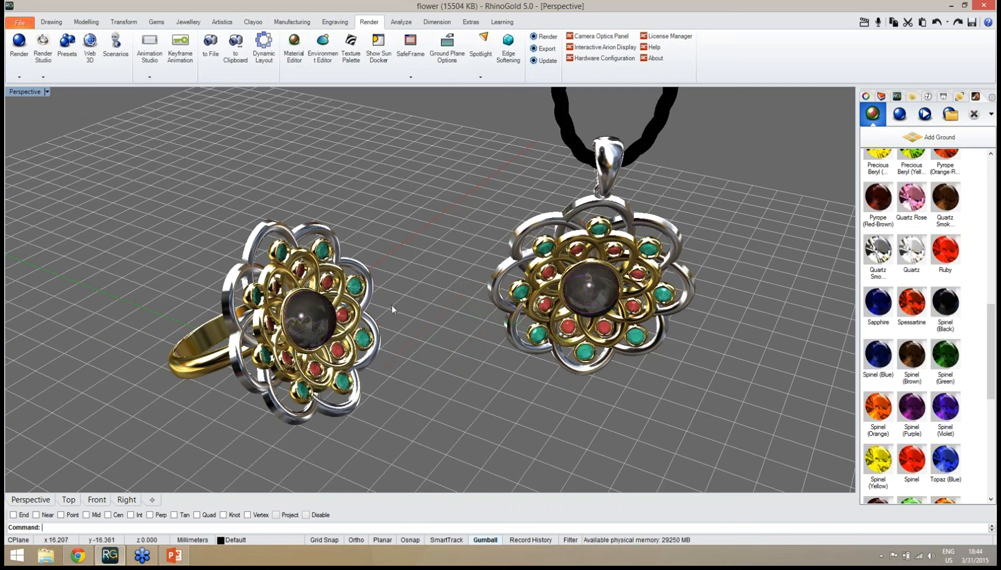
# Step: Apply the White Gold polished metal material to the outer petals of the ring and pendant and to the pendant's bail
pyautogui.click(323, 233)
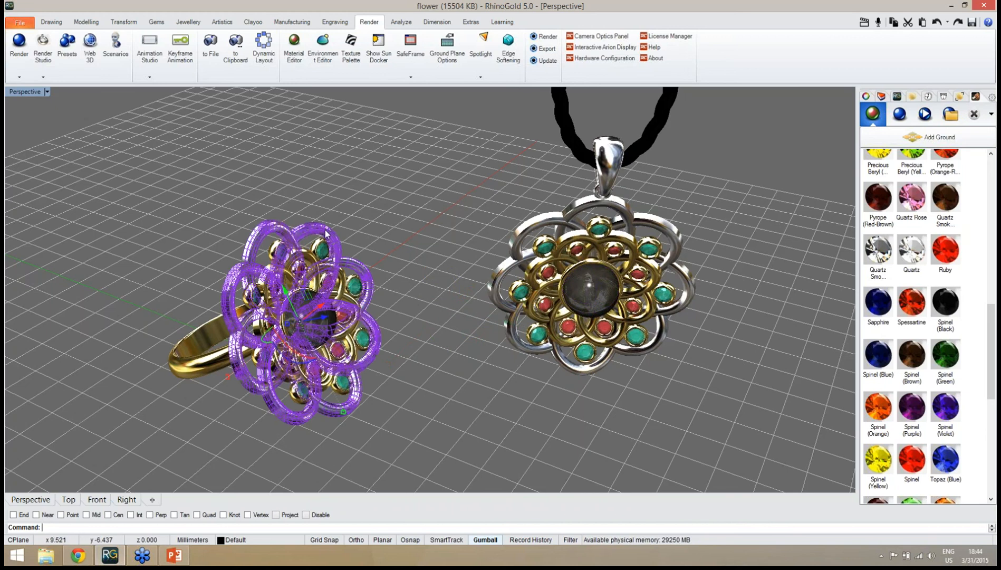
pyautogui.keyDown('shift'); pyautogui.click(526, 226); pyautogui.keyUp('shift')
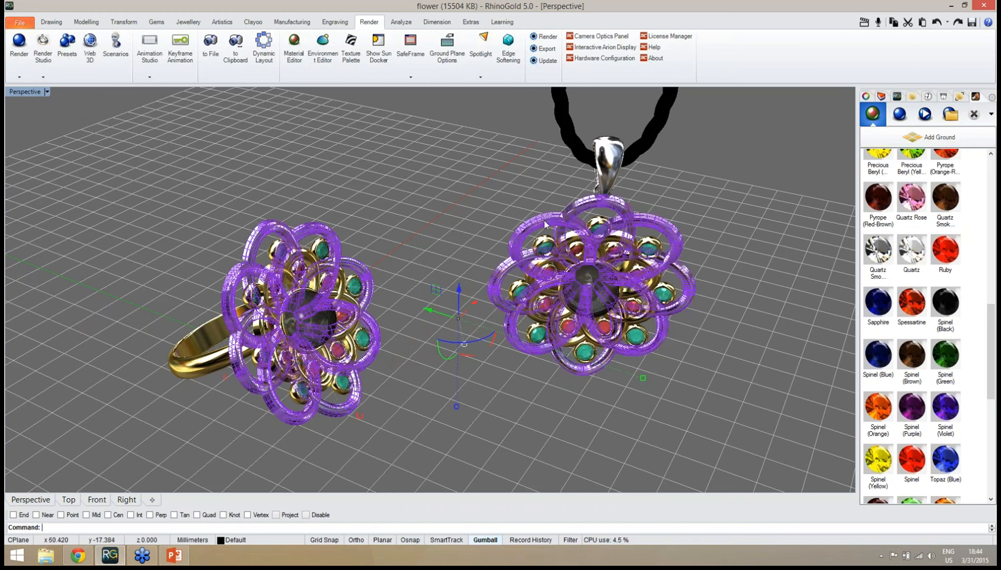
pyautogui.keyDown('shift'); pyautogui.click(611, 156); pyautogui.keyUp('shift')
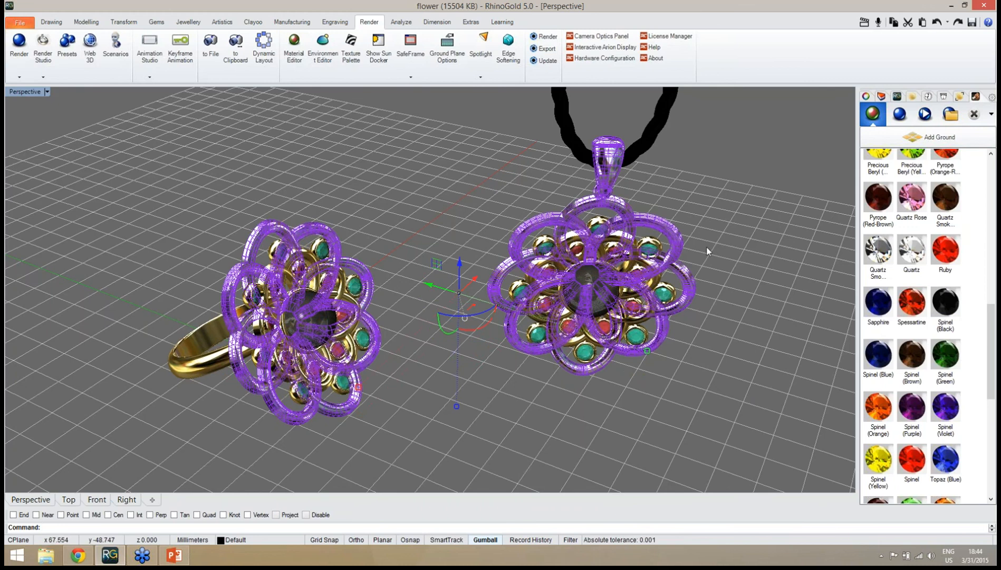
pyautogui.moveTo(993, 311); pyautogui.dragTo(993, 164)
pyautogui.doubleClick(891, 169)
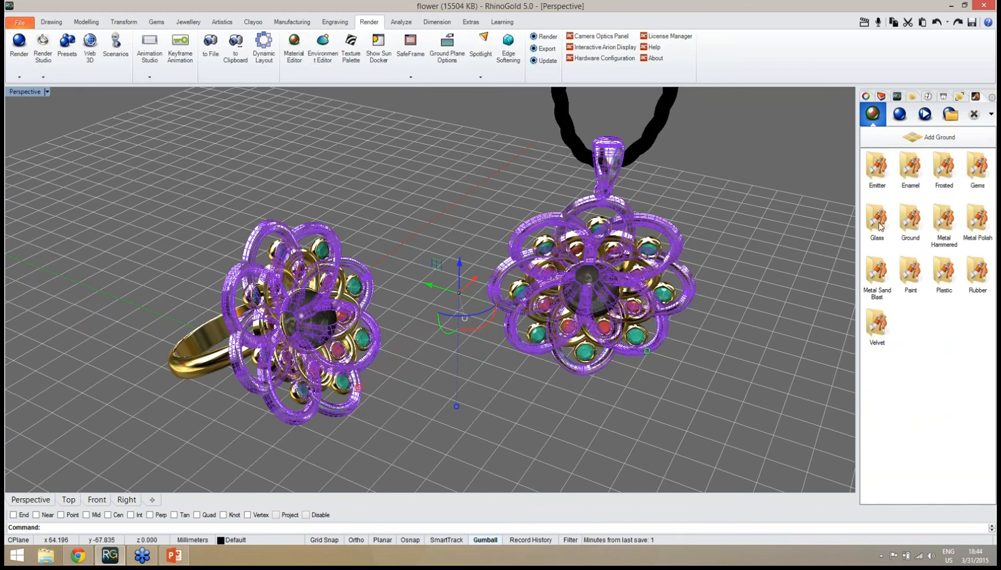
pyautogui.doubleClick(974, 224)
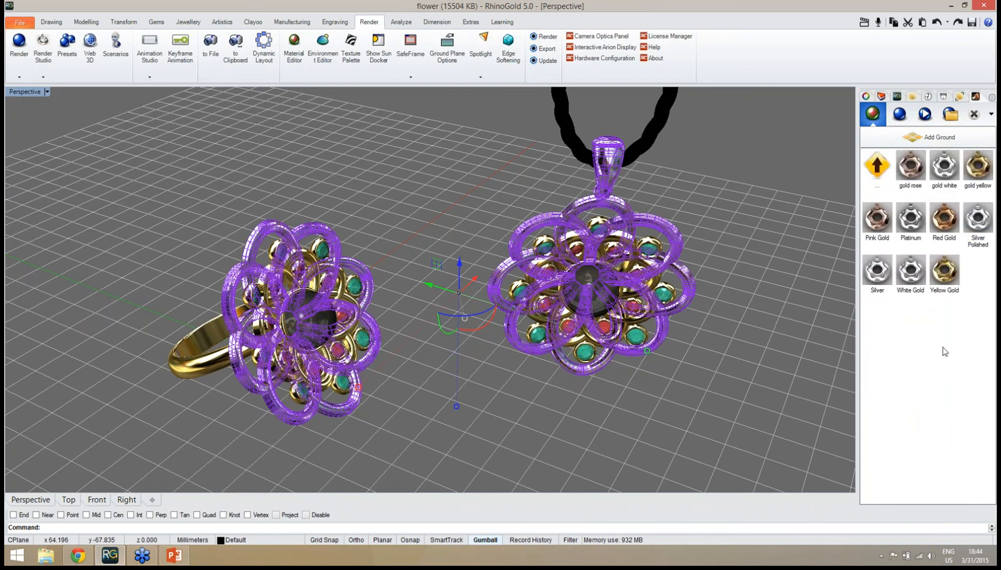
pyautogui.click(911, 277)
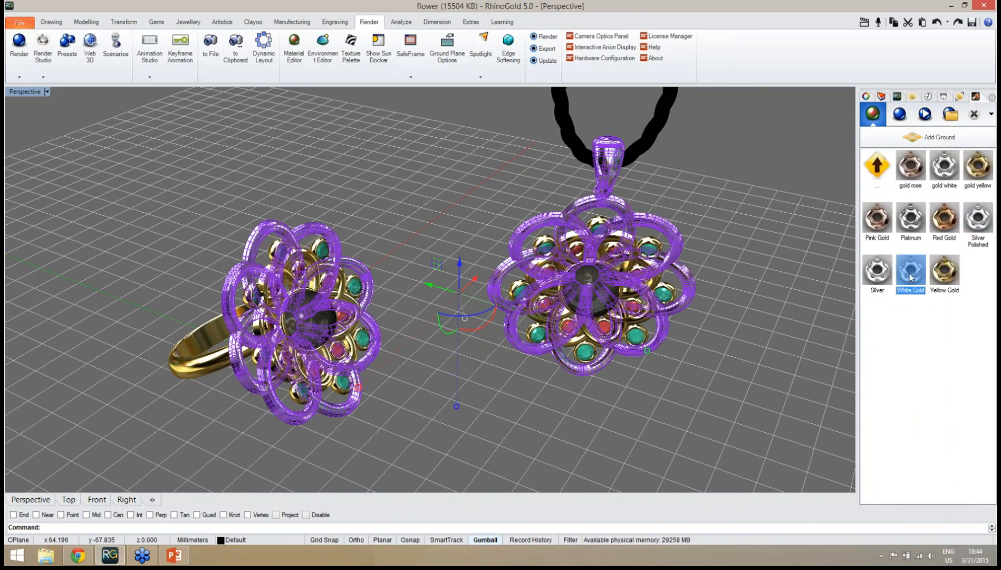
pyautogui.doubleClick(911, 277)
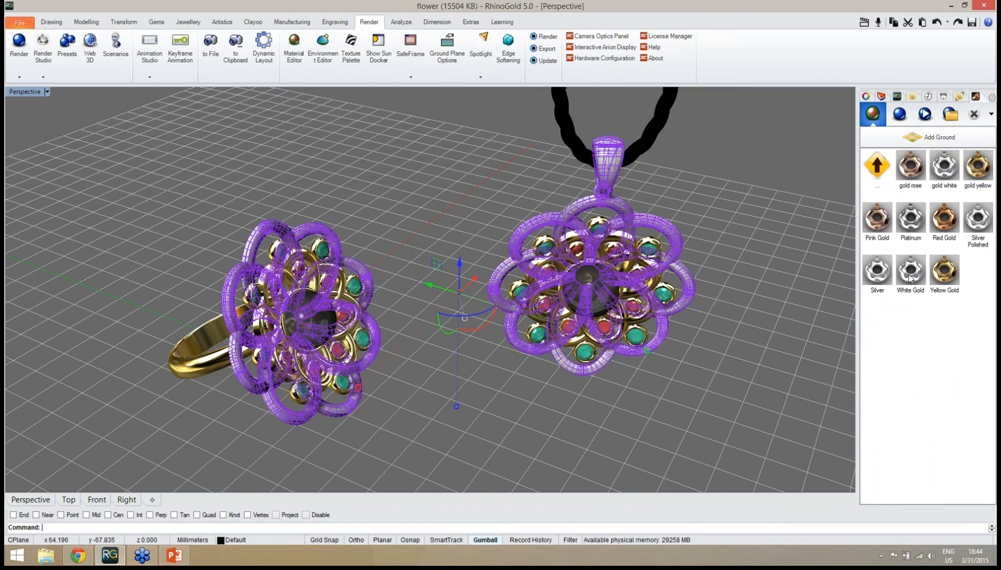
pyautogui.click(772, 356)
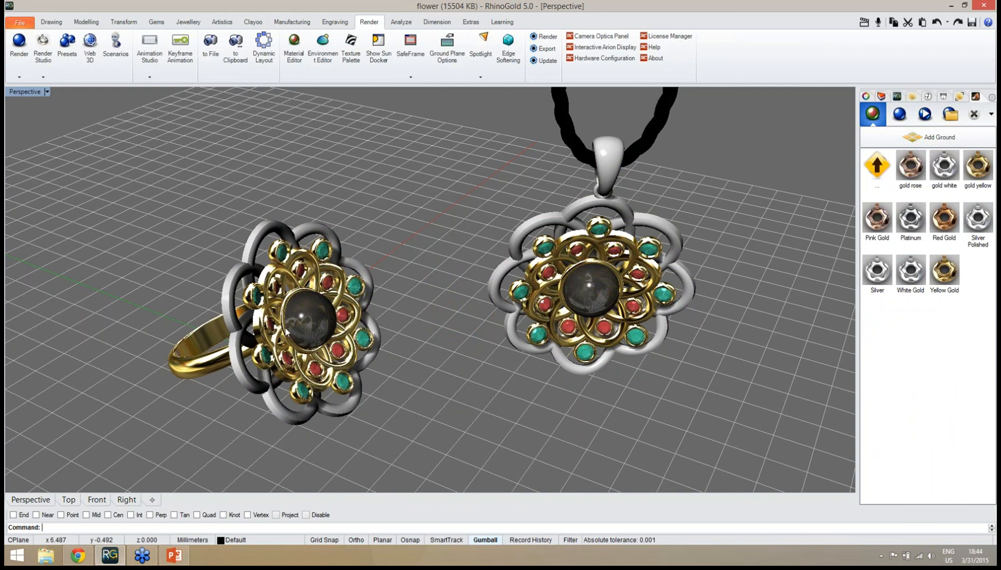
pyautogui.click(226, 373)
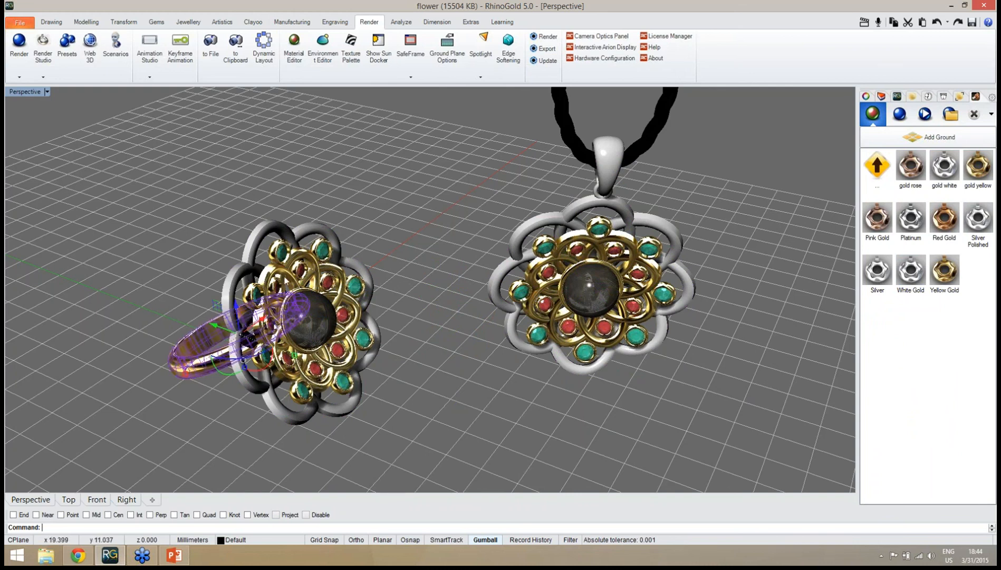
pyautogui.click(320, 281)
pyautogui.click(474, 398)
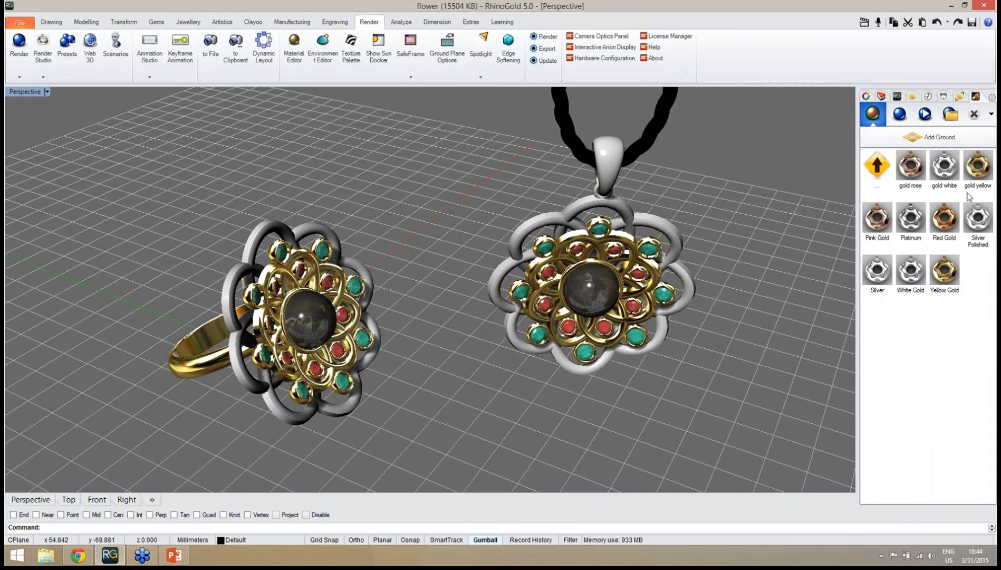
# Step: Select every object that uses the Gold 14k Yellow Polish material and apply the Yellow Gold polished metal material to them
pyautogui.click(960, 98)
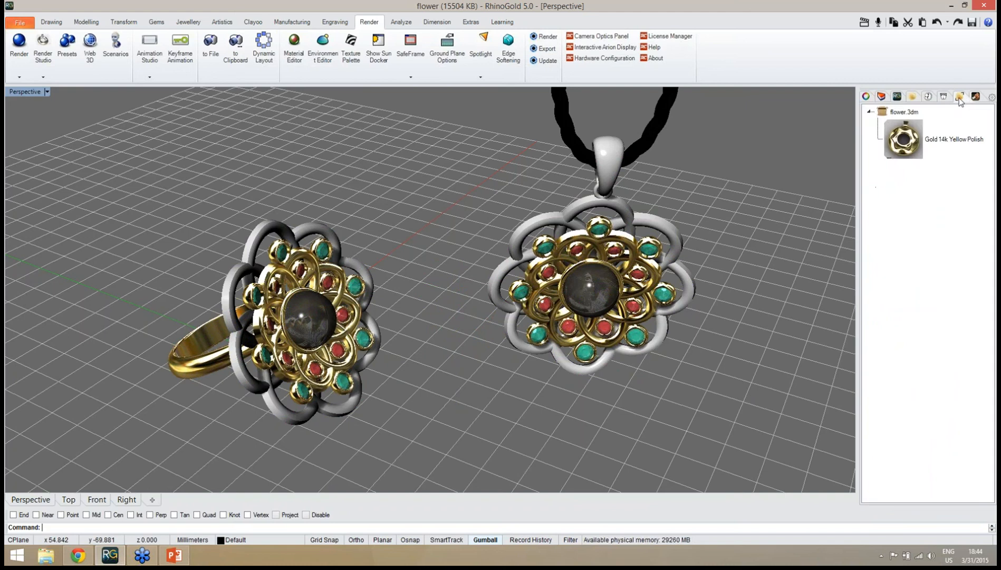
pyautogui.click(909, 151)
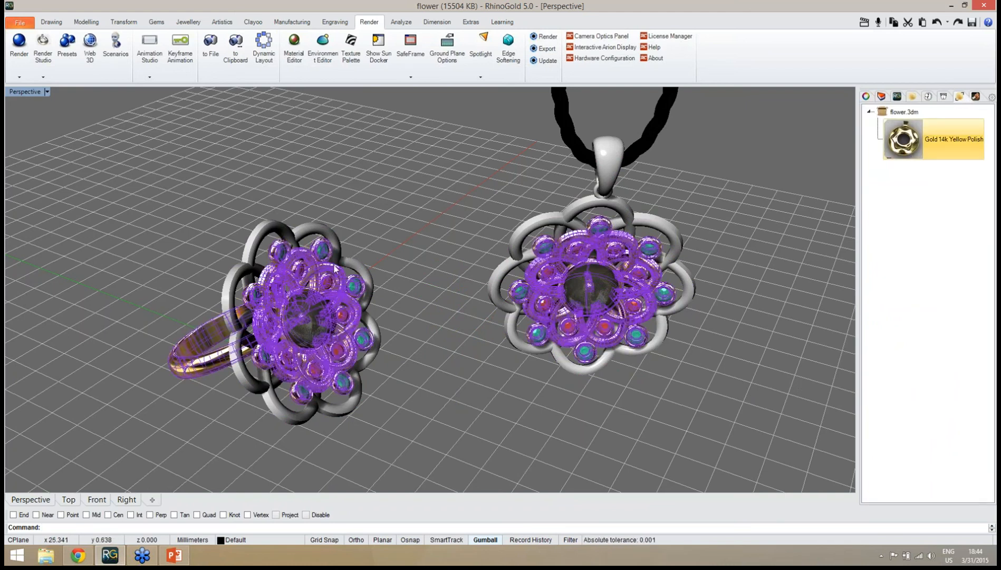
pyautogui.click(749, 373)
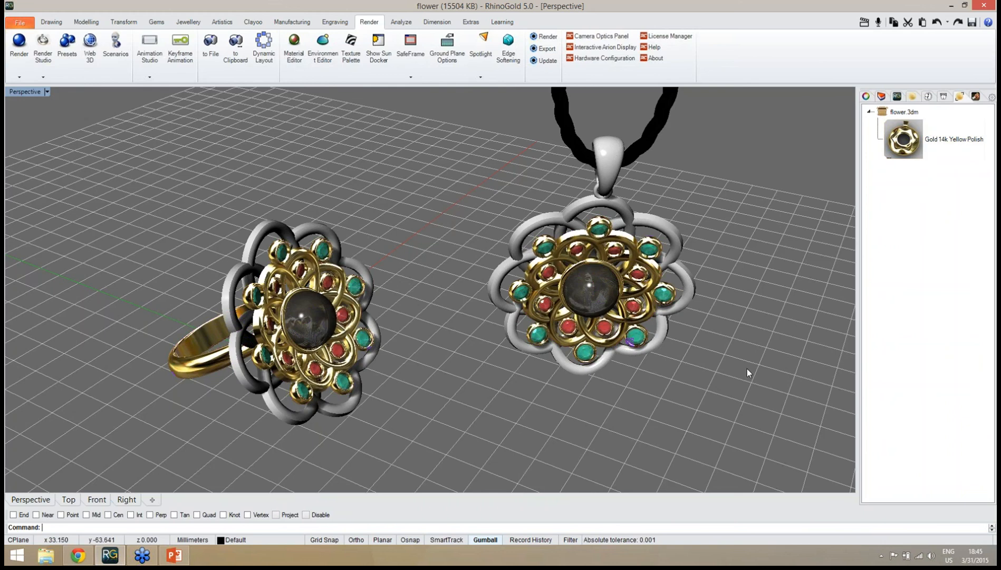
pyautogui.rightClick(906, 140)
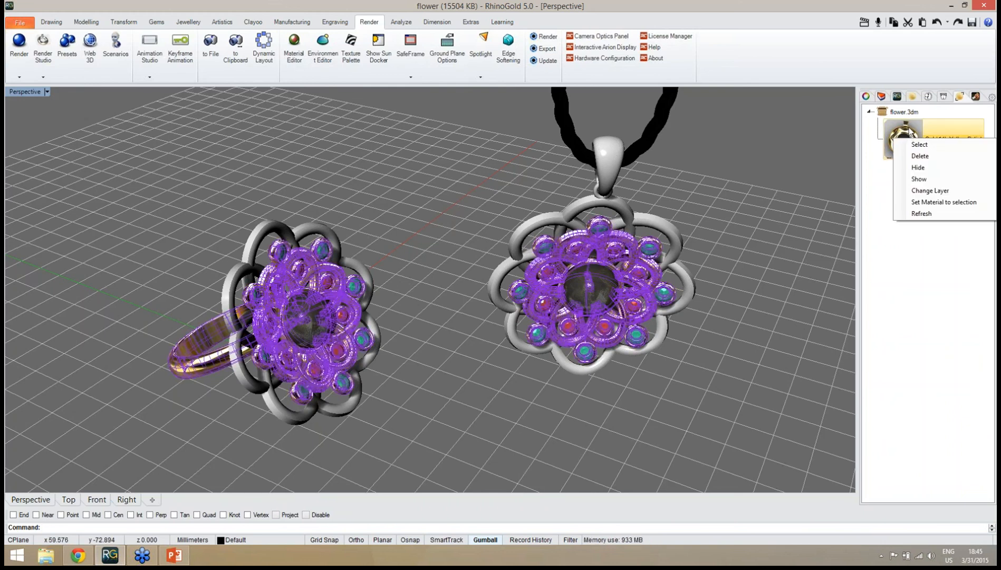
pyautogui.click(920, 144)
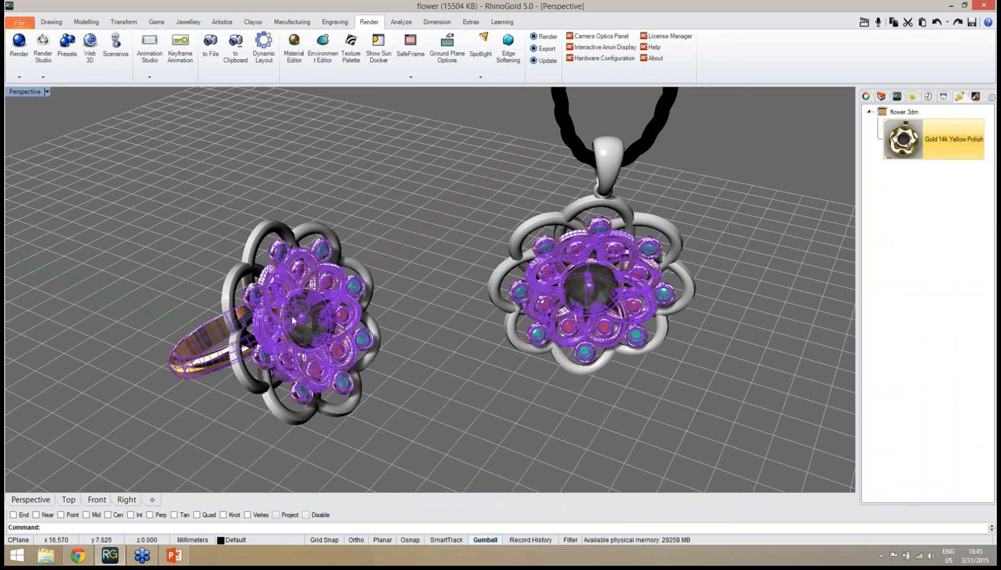
pyautogui.click(975, 98)
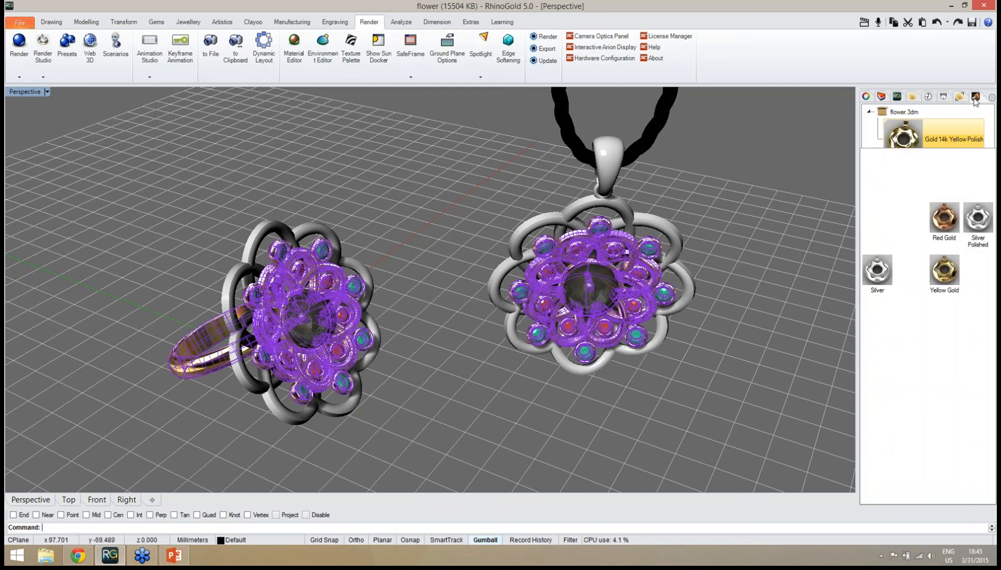
pyautogui.click(953, 275)
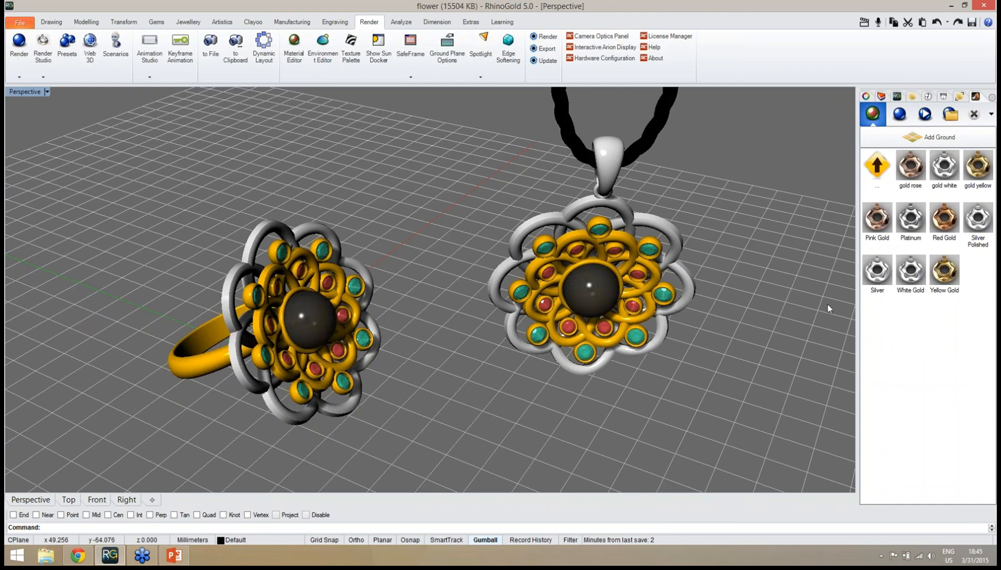
# Step: Add a ground plane beneath the jewellery and apply the Lead ground material to it
pyautogui.doubleClick(873, 174)
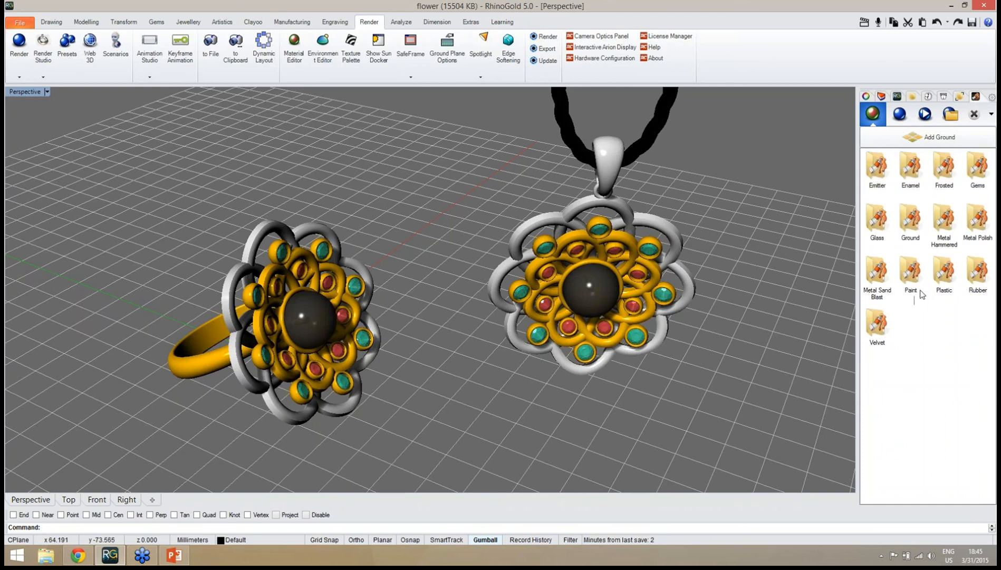
pyautogui.click(911, 139)
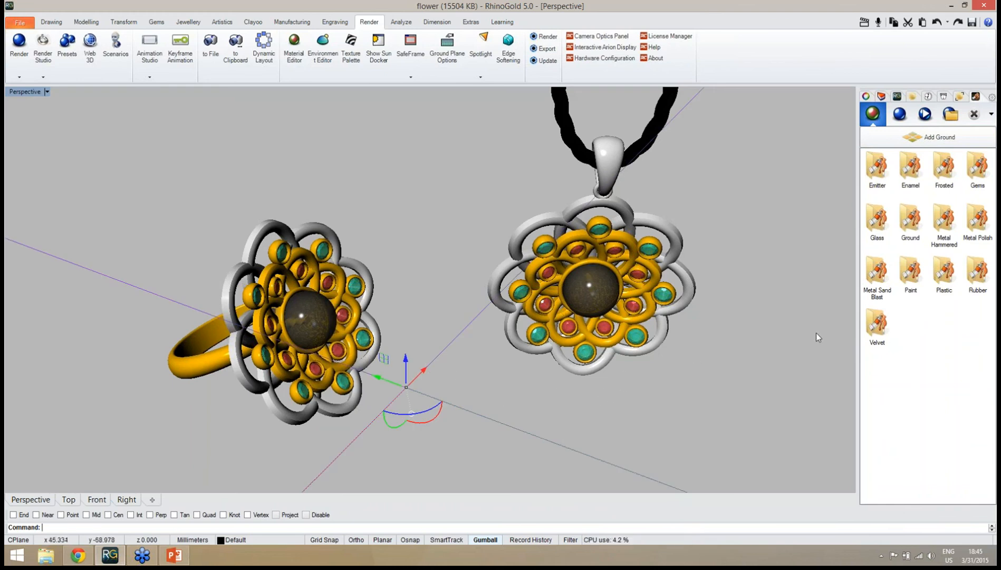
pyautogui.doubleClick(911, 219)
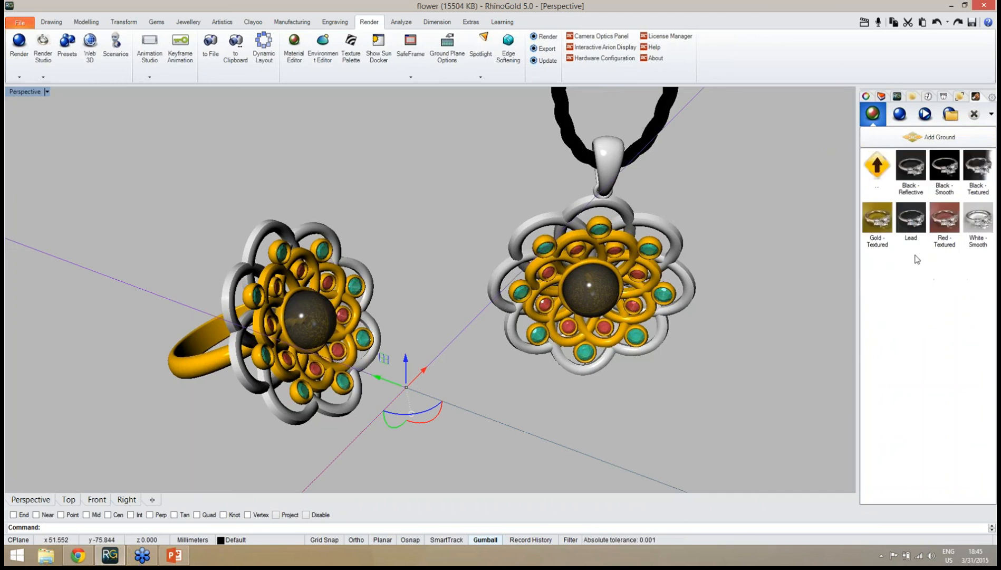
pyautogui.doubleClick(912, 222)
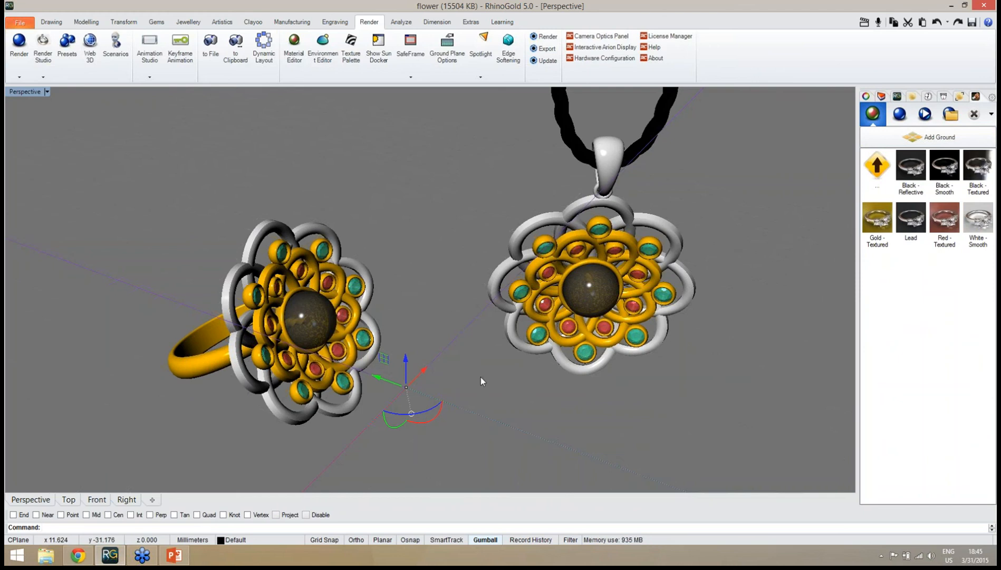
pyautogui.click(913, 224)
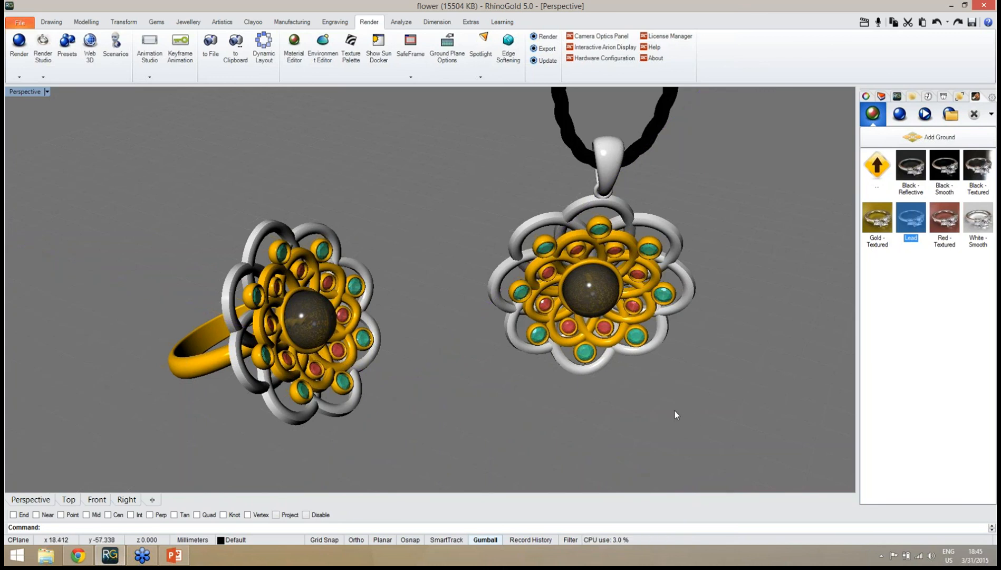
# Step: Set the render resolution to 1280x720 and frame the ring and pendant within the safe frame
pyautogui.click(899, 116)
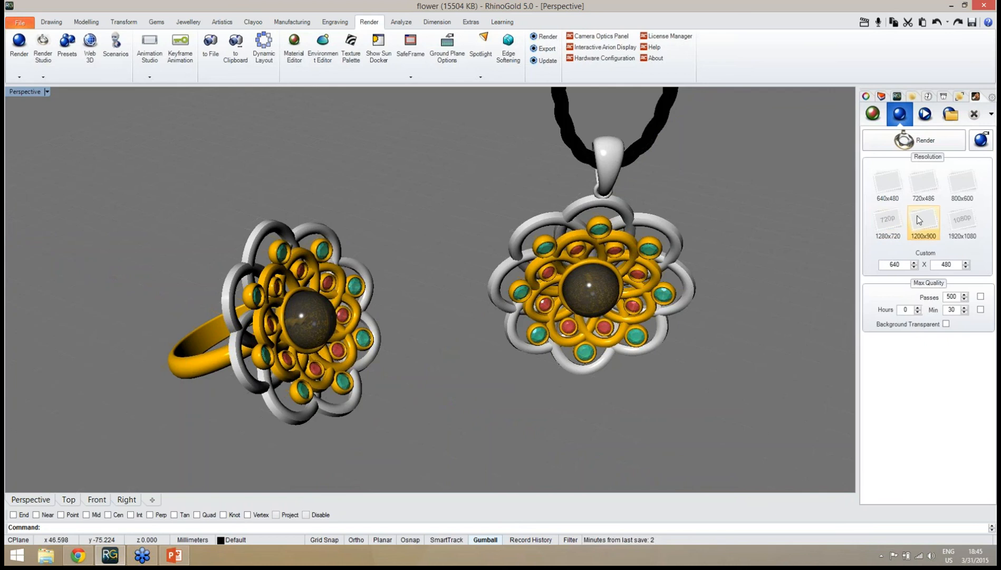
pyautogui.click(892, 224)
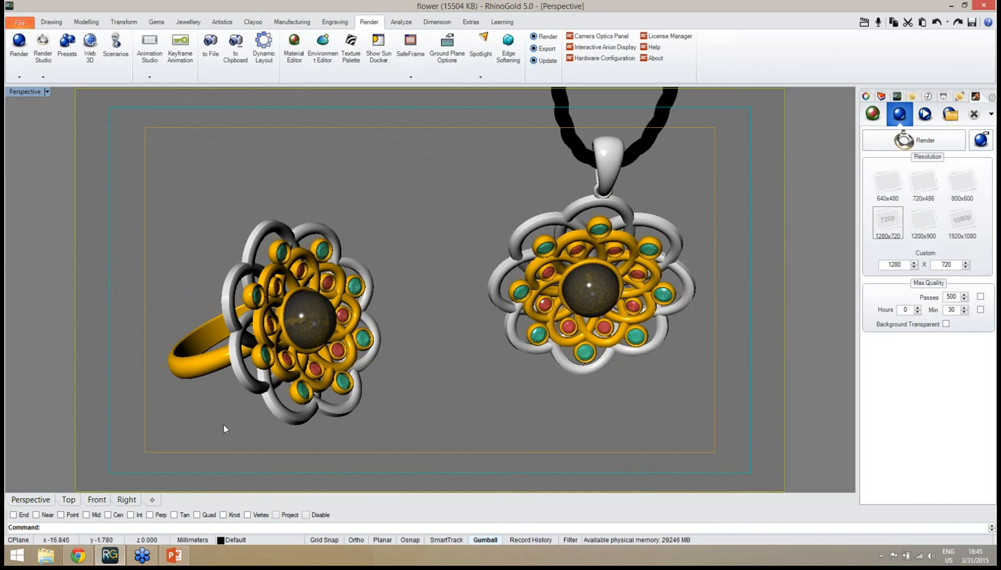
pyautogui.click(888, 182)
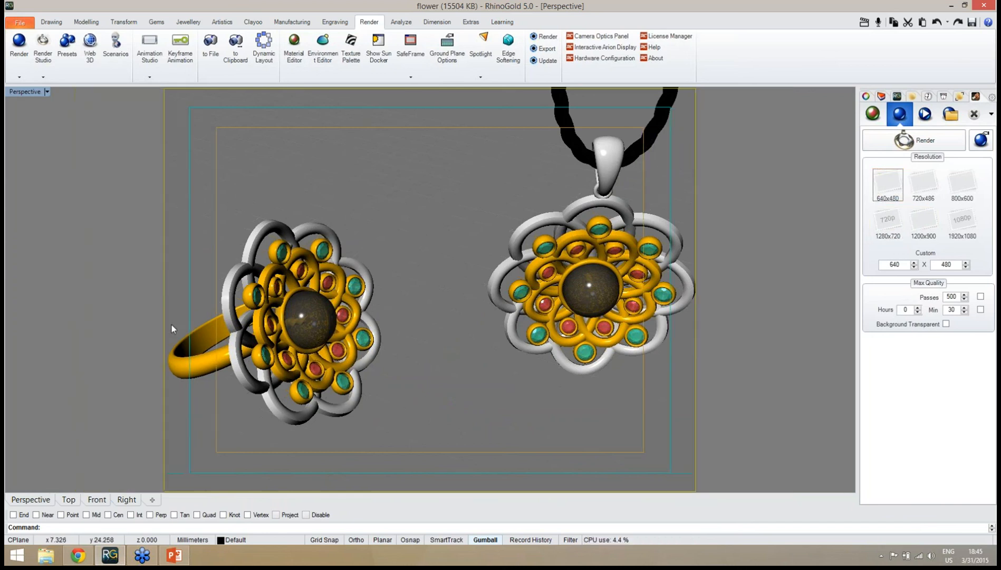
pyautogui.click(884, 227)
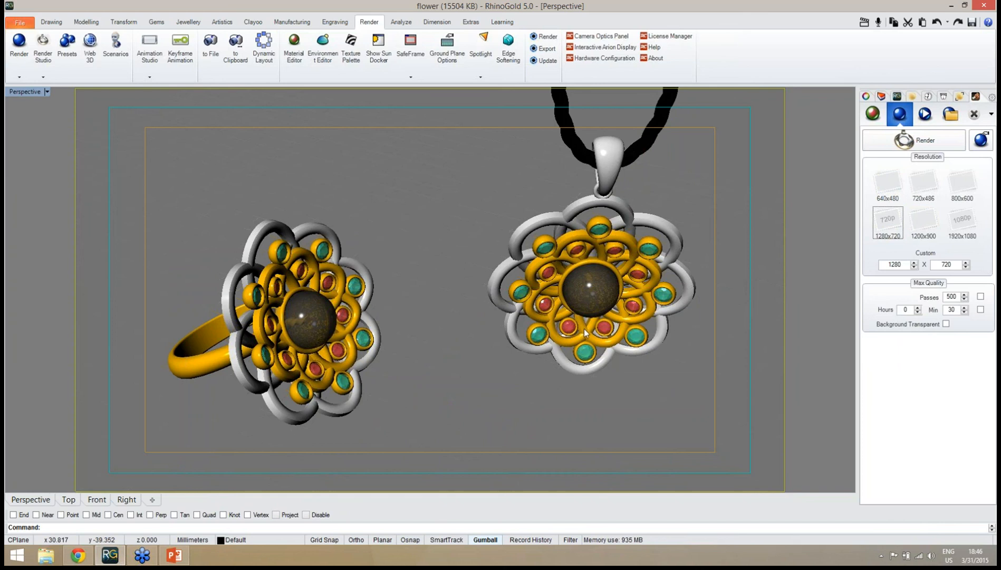
pyautogui.keyDown('shift'); pyautogui.moveTo(484, 309); pyautogui.dragTo(479, 313, button='right'); pyautogui.keyUp('shift')
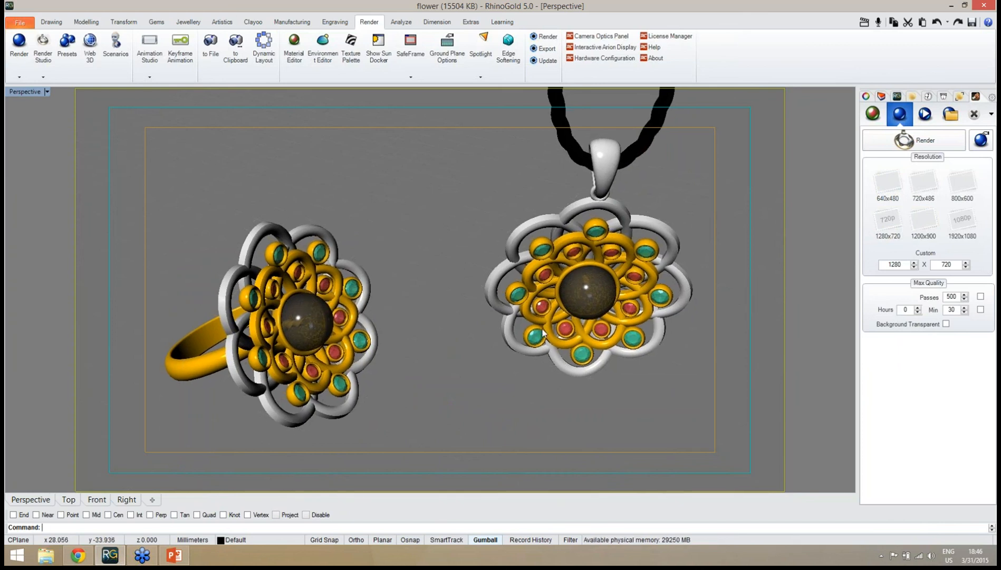
# Step: Render the ring and pendant scene, let the passes refine the image, and stop the rendering
pyautogui.click(904, 140)
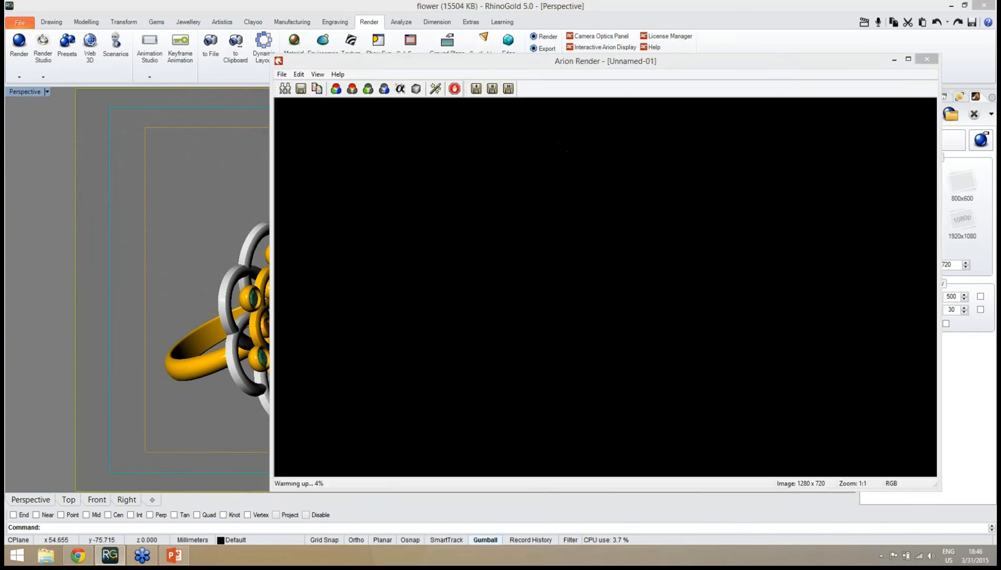
pyautogui.moveTo(783, 62); pyautogui.dragTo(801, 49)
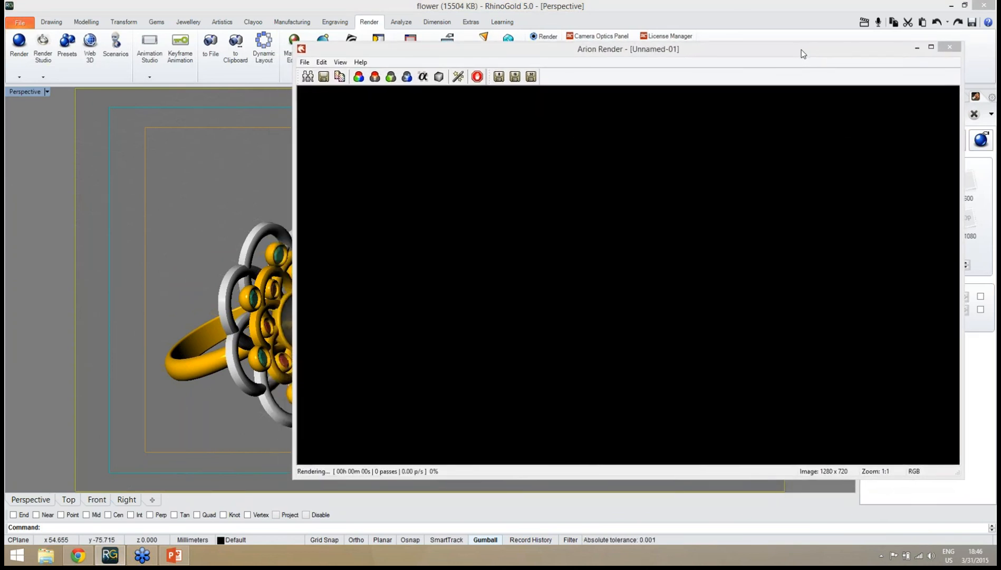
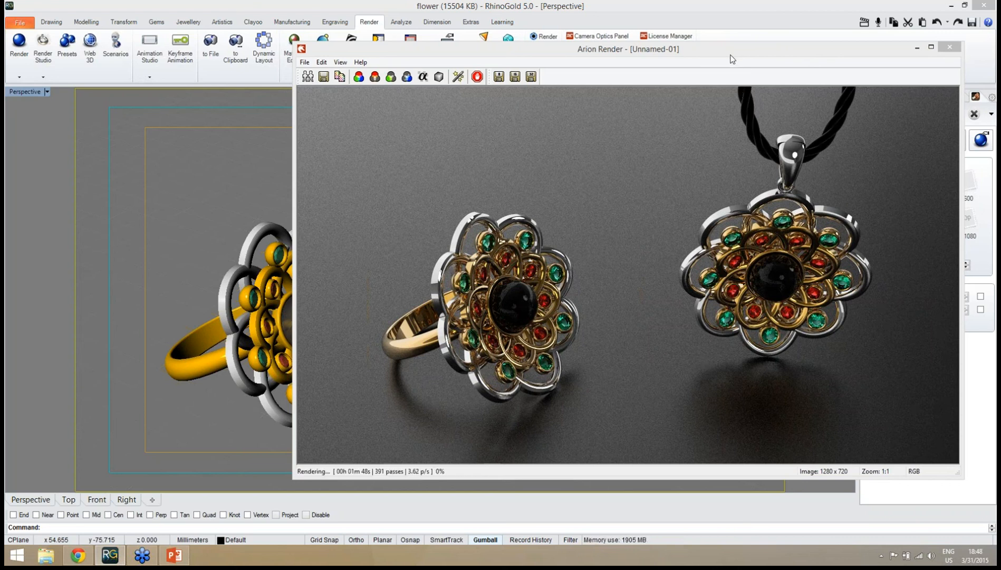
pyautogui.moveTo(741, 53); pyautogui.dragTo(721, 60)
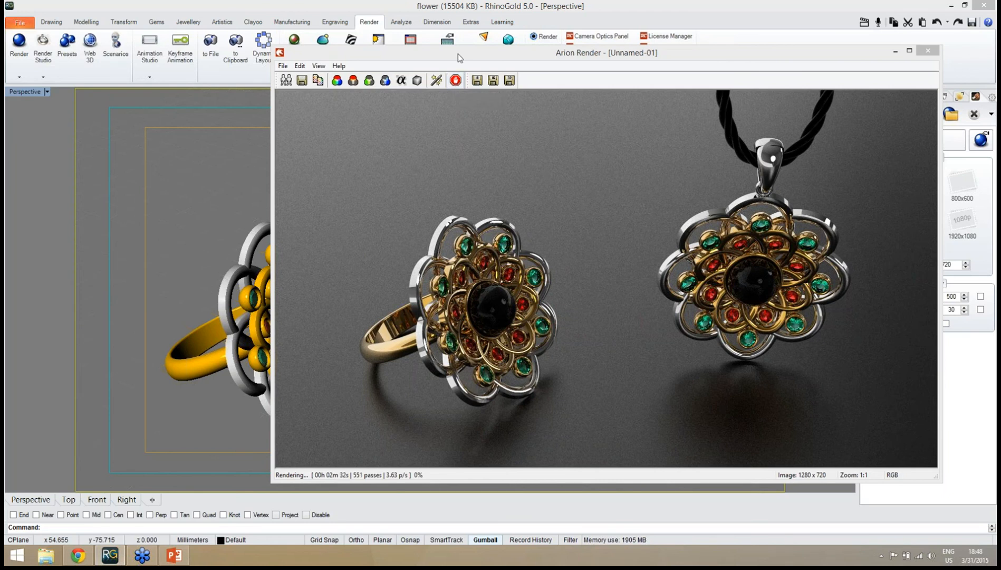
pyautogui.moveTo(457, 54); pyautogui.dragTo(455, 53)
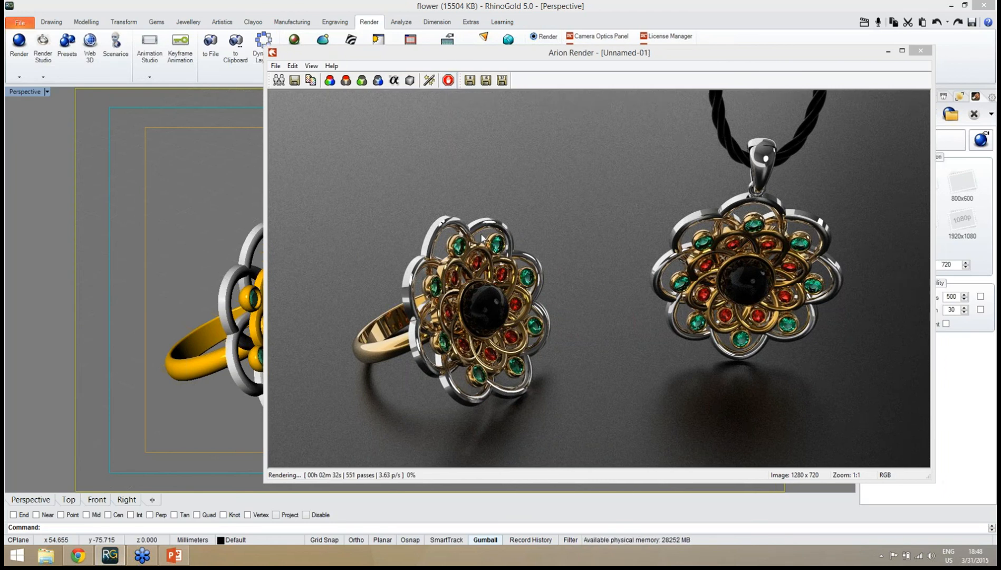
pyautogui.click(448, 80)
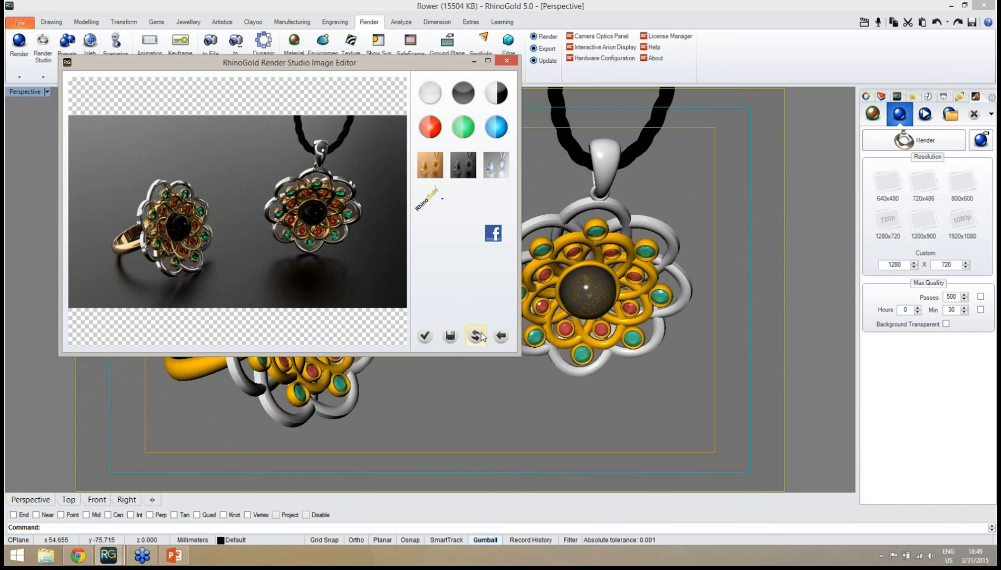
# Step: Save the rendered image to the Desktop as a JPEG named render
pyautogui.click(450, 335)
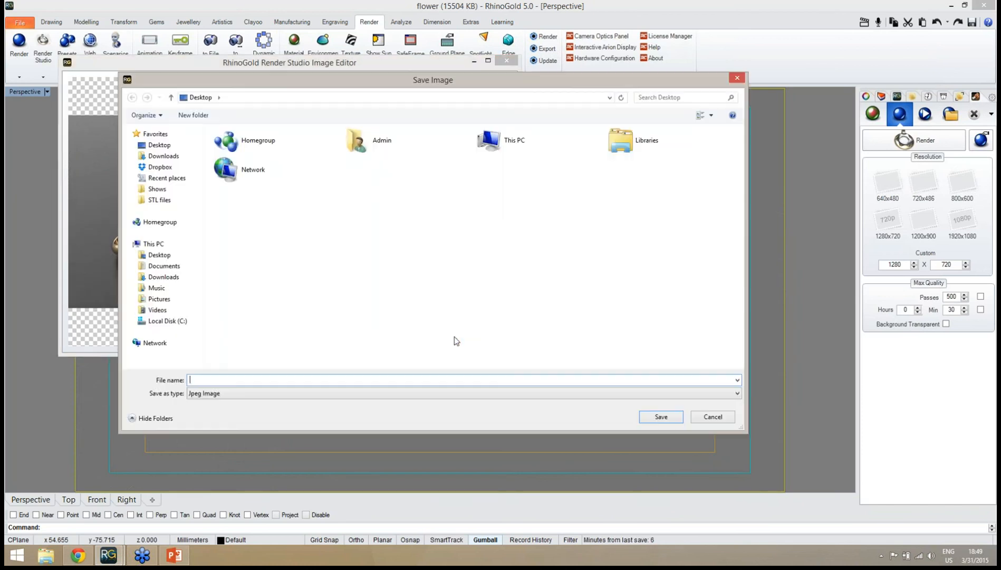
pyautogui.write('render')
pyautogui.click(652, 420)
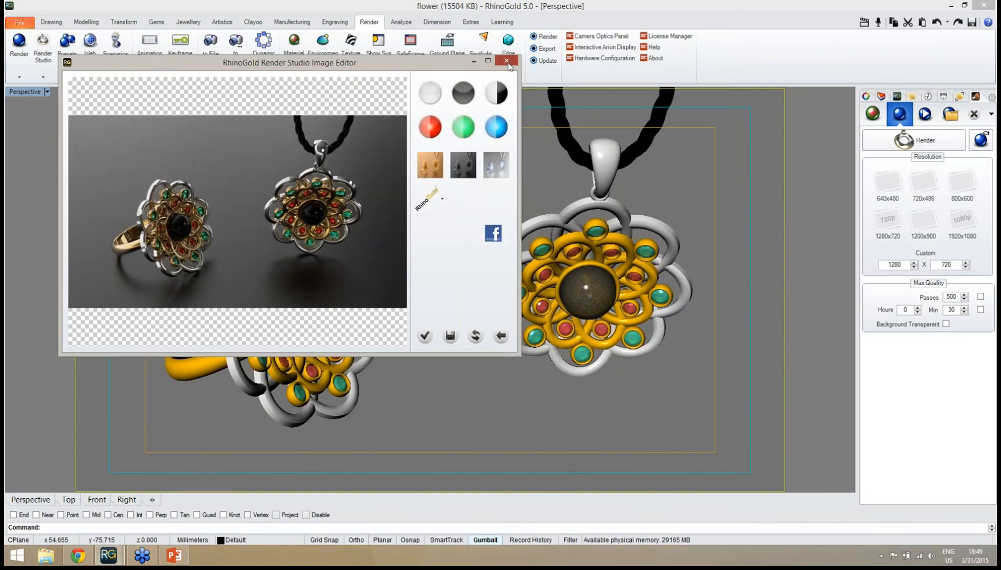
# Step: Close the rendered image and start a new, empty model
pyautogui.click(507, 60)
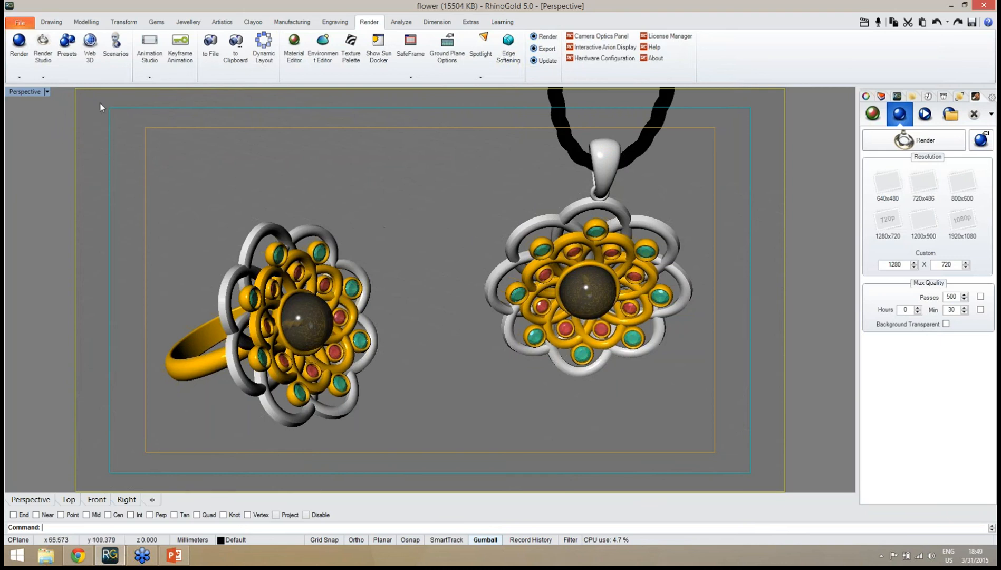
pyautogui.click(19, 22)
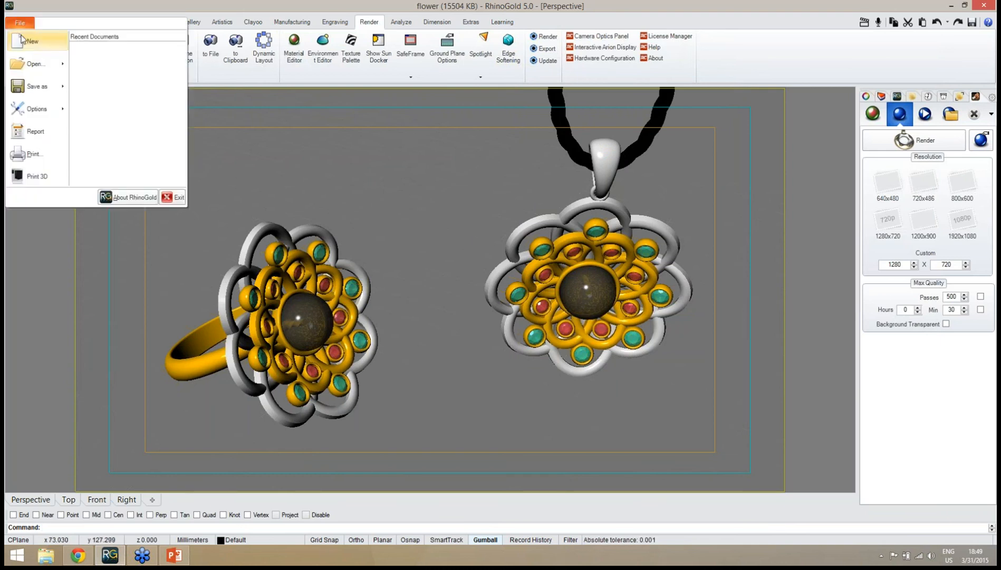
pyautogui.click(24, 42)
pyautogui.click(459, 301)
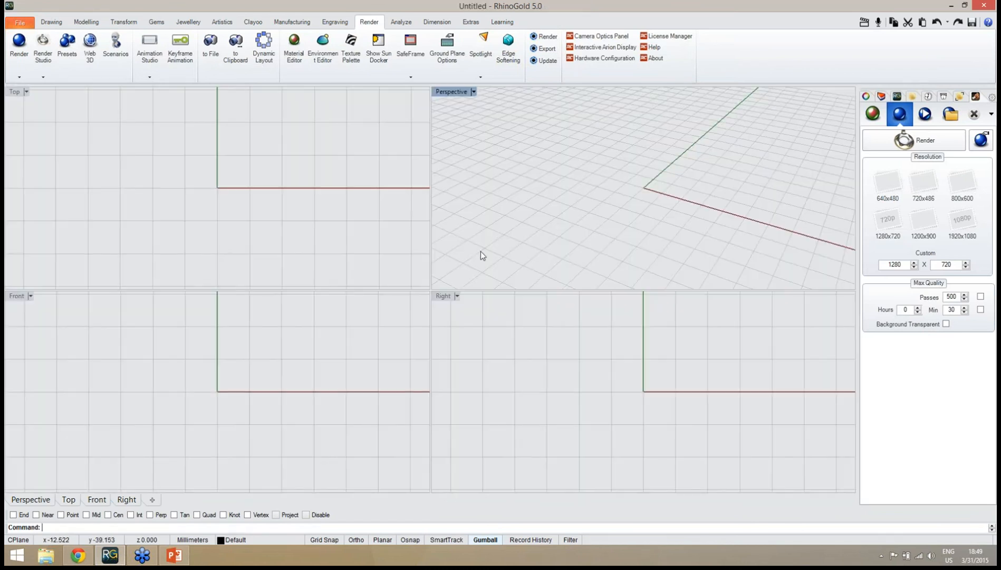
# Step: Start a ring with the Ring Wizard in a maximised Perspective view and display its preview shaded
pyautogui.doubleClick(450, 92)
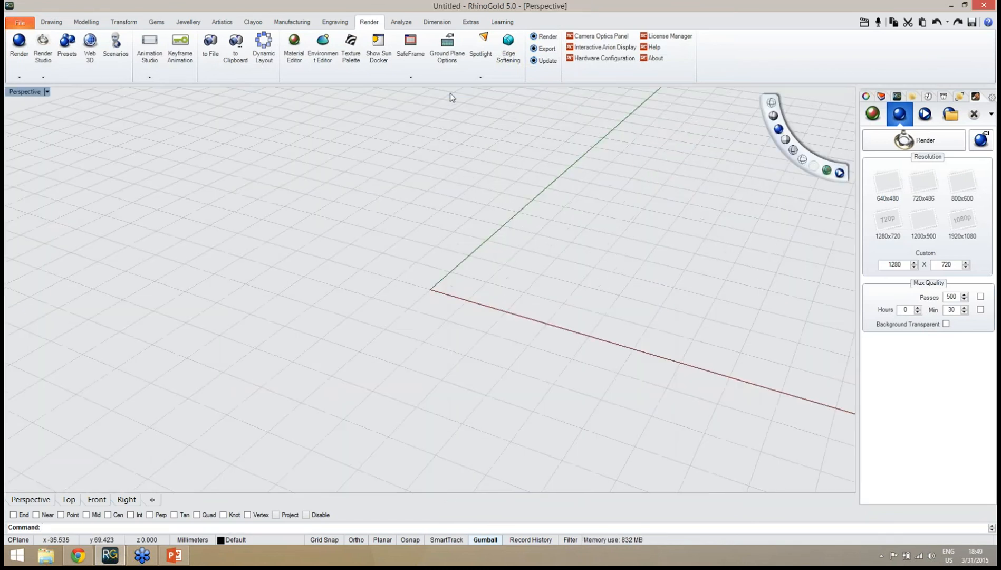
pyautogui.moveTo(408, 283); pyautogui.dragTo(414, 304, button='right')
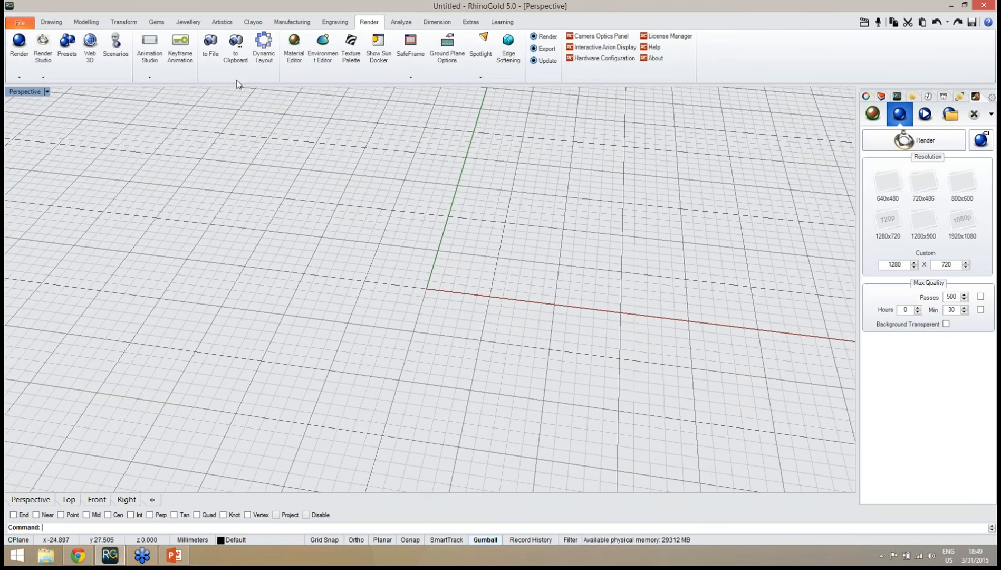
pyautogui.click(134, 22)
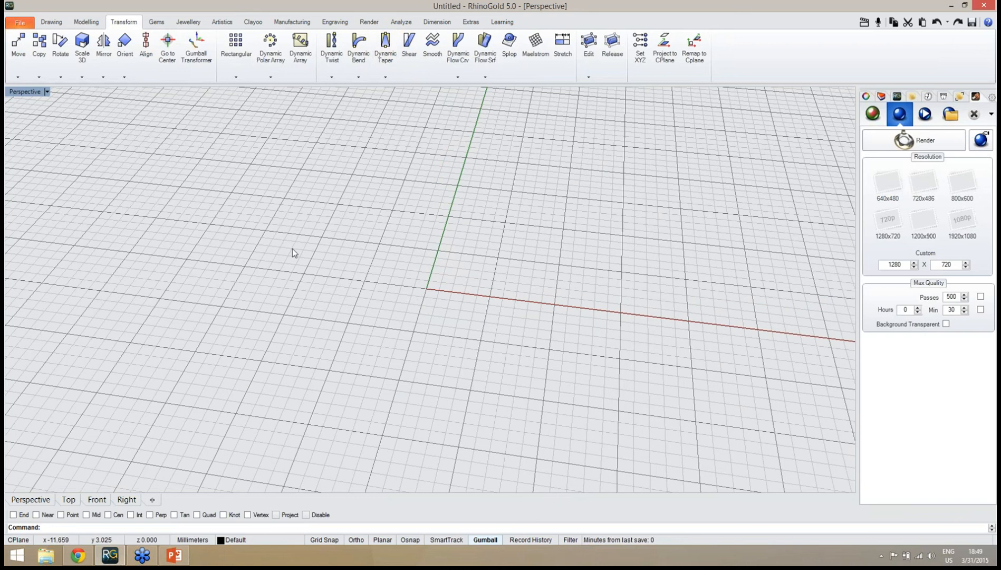
pyautogui.click(192, 24)
pyautogui.click(51, 75)
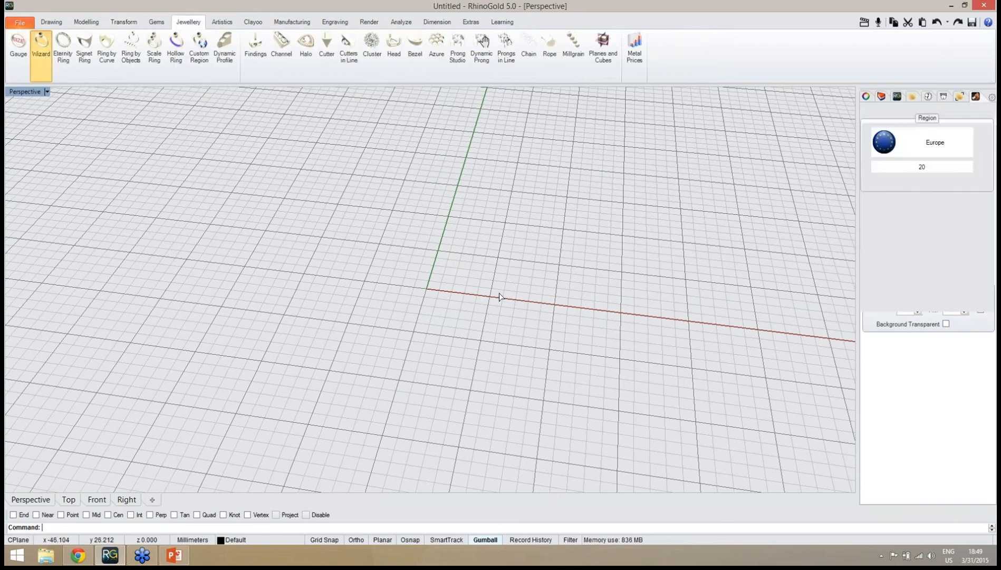
pyautogui.moveTo(516, 304); pyautogui.dragTo(551, 295, button='right')
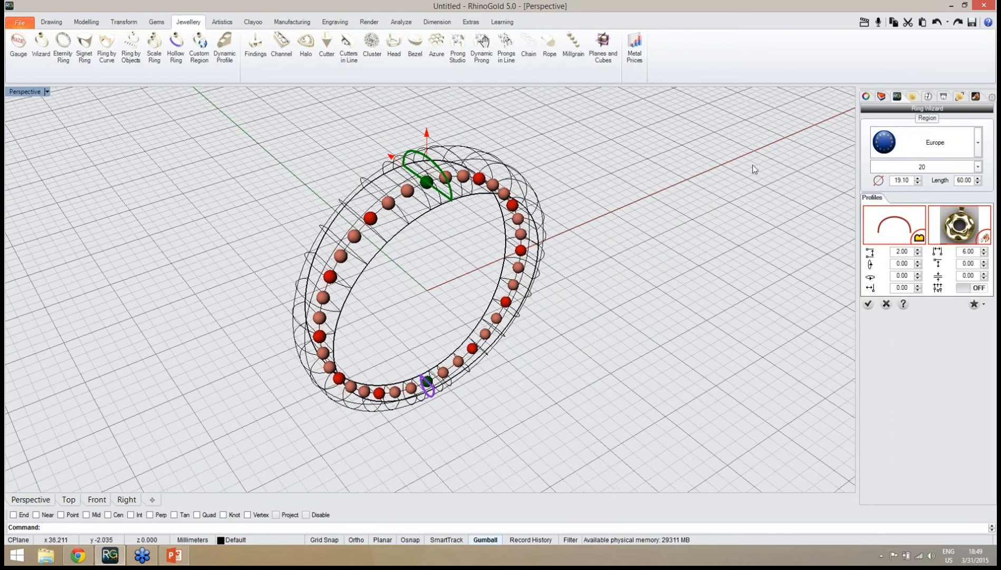
pyautogui.moveTo(763, 154)
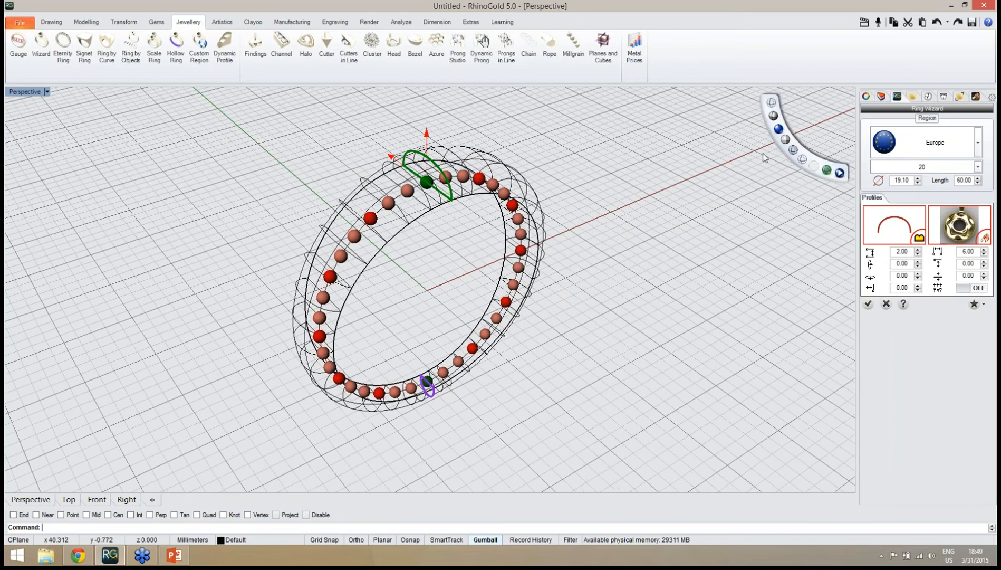
pyautogui.click(774, 115)
pyautogui.moveTo(595, 263)
pyautogui.mouseDown(button='right')
pyautogui.moveTo(690, 225)
pyautogui.moveTo(632, 226)
pyautogui.moveTo(624, 264)
pyautogui.mouseUp(button='right')
# Step: Widen the ring's top profile to about 16 mm, raise its height to 2.42 mm, and narrow it to about 8.65 mm
pyautogui.moveTo(373, 167); pyautogui.dragTo(345, 167)
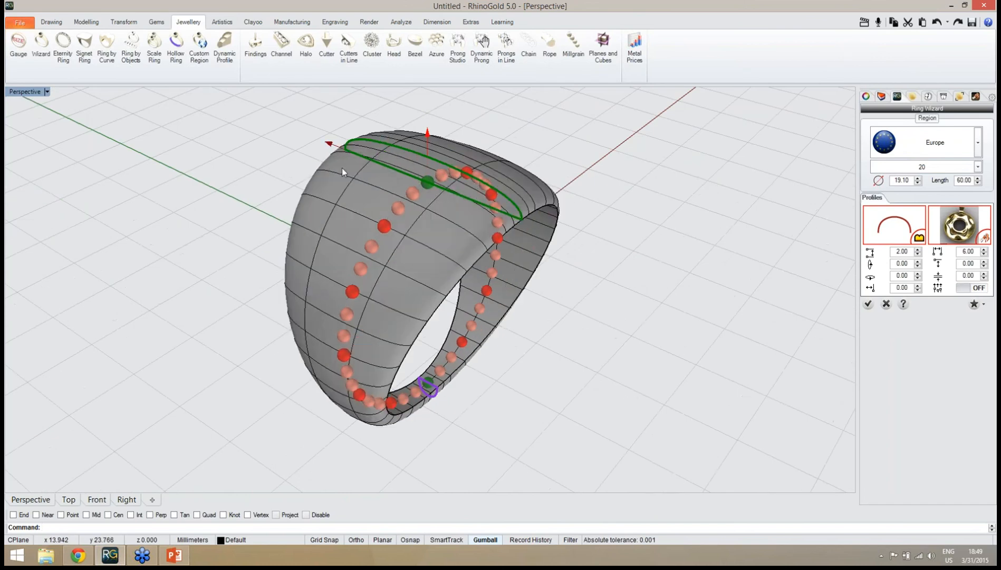
pyautogui.moveTo(406, 261); pyautogui.dragTo(470, 254, button='right')
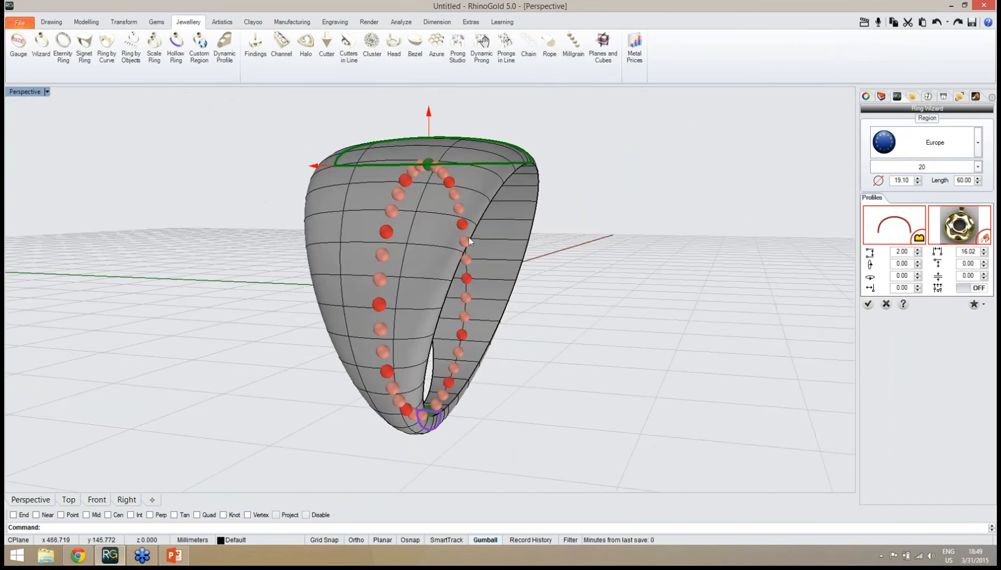
pyautogui.moveTo(453, 409); pyautogui.dragTo(434, 446, button='right')
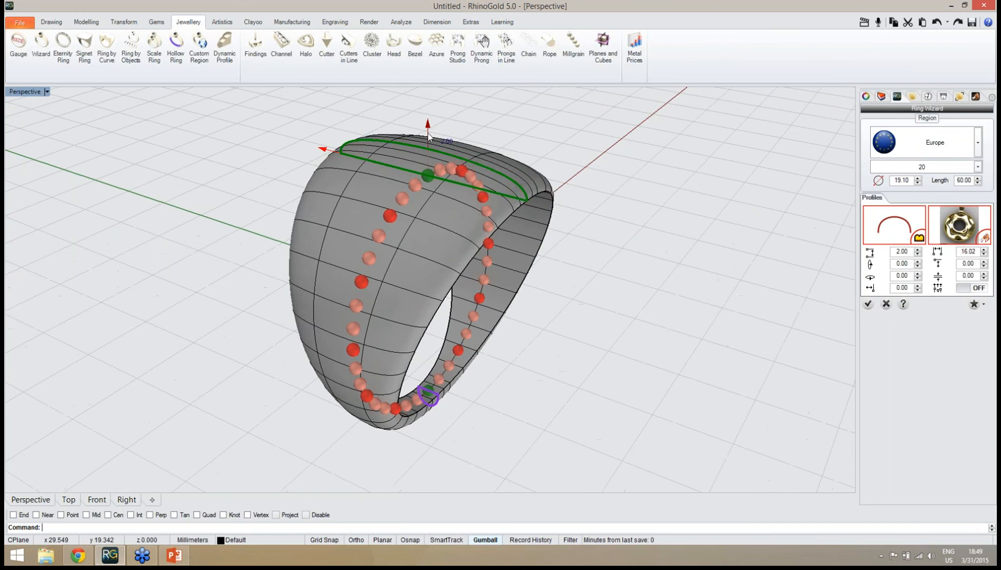
pyautogui.moveTo(428, 133); pyautogui.dragTo(428, 127)
pyautogui.moveTo(417, 201); pyautogui.dragTo(435, 195, button='right')
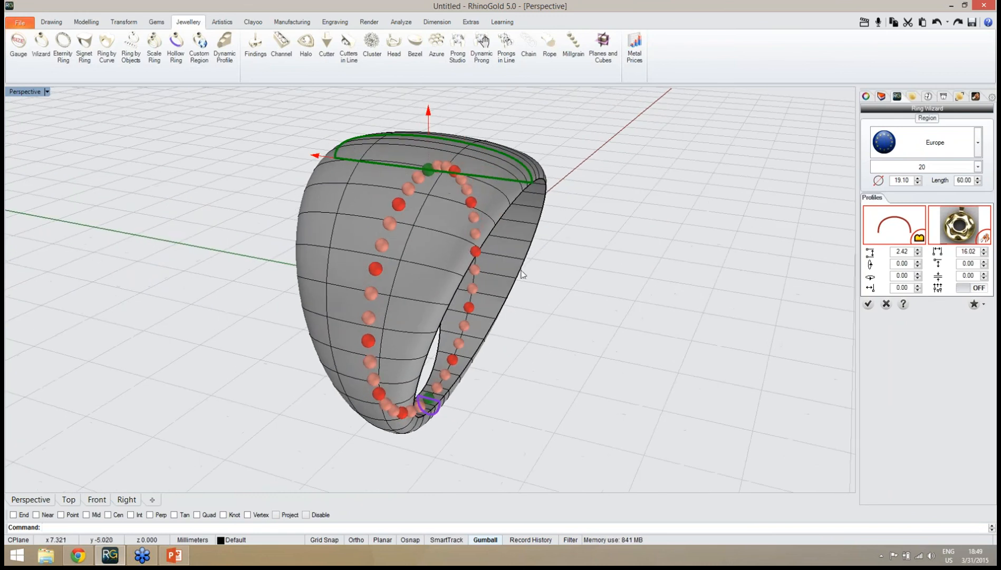
pyautogui.moveTo(538, 319); pyautogui.dragTo(591, 232, button='right')
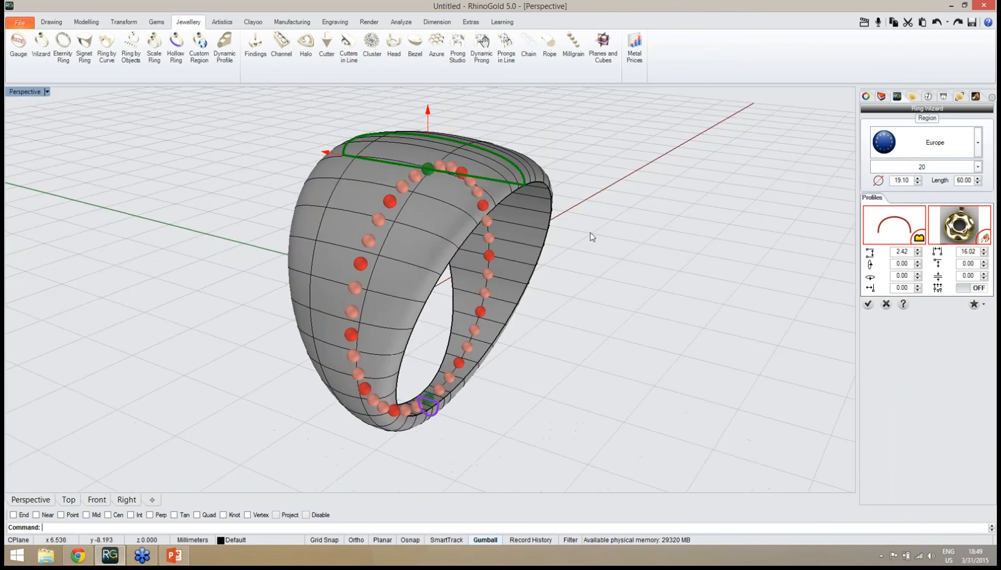
pyautogui.moveTo(316, 155); pyautogui.dragTo(362, 165)
pyautogui.click(589, 288)
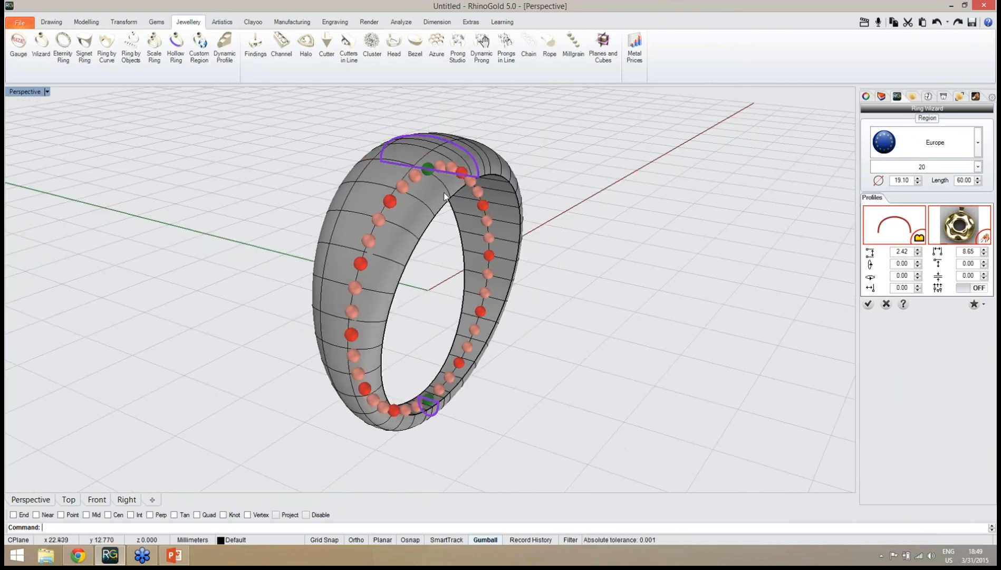
# Step: Remove the ring's top profile and create a uniform band from the bottom profile, about 3.93 mm wide and 1.84 mm thick
pyautogui.click(429, 175)
pyautogui.moveTo(623, 277); pyautogui.dragTo(524, 390, button='right')
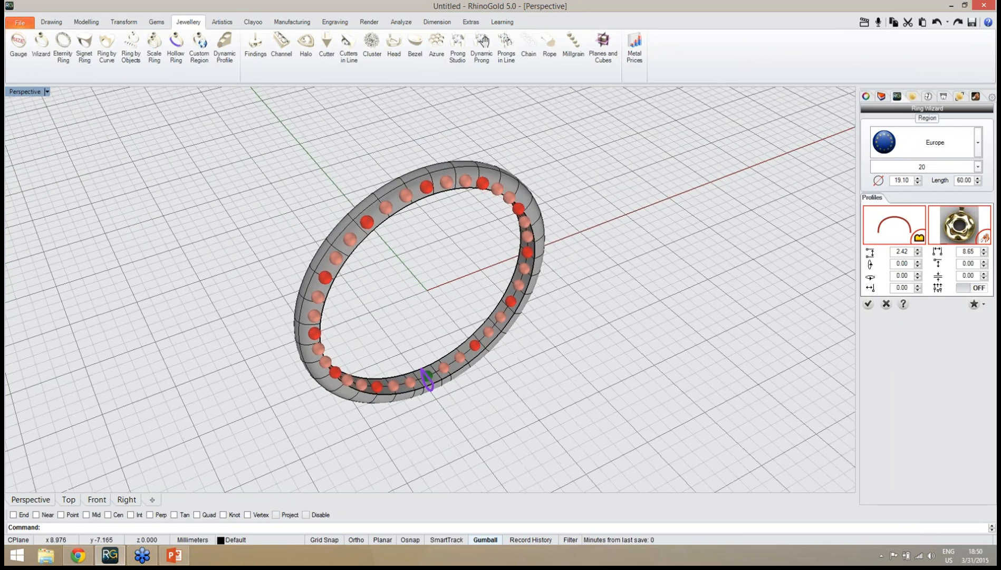
pyautogui.click(426, 379)
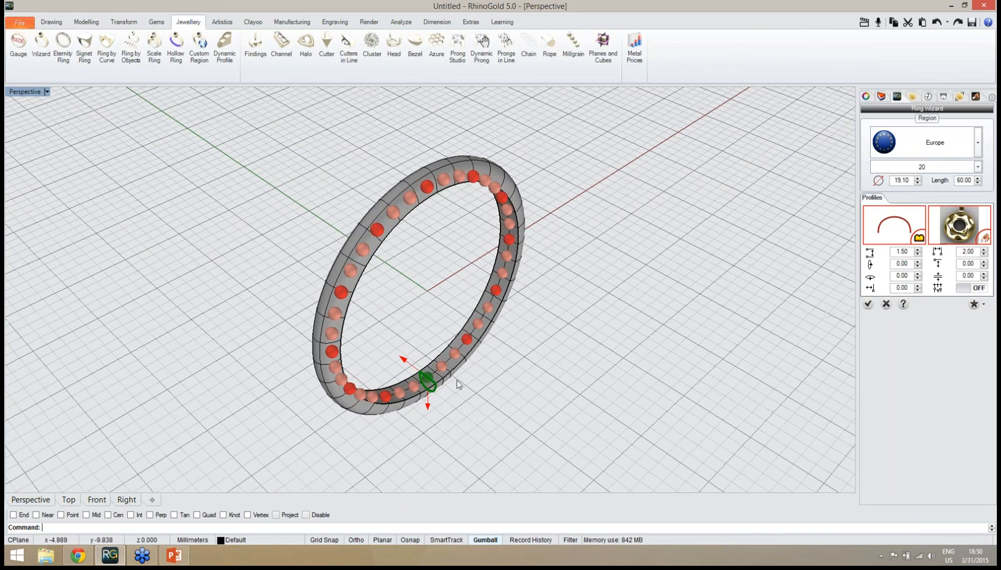
pyautogui.moveTo(414, 365); pyautogui.dragTo(407, 359)
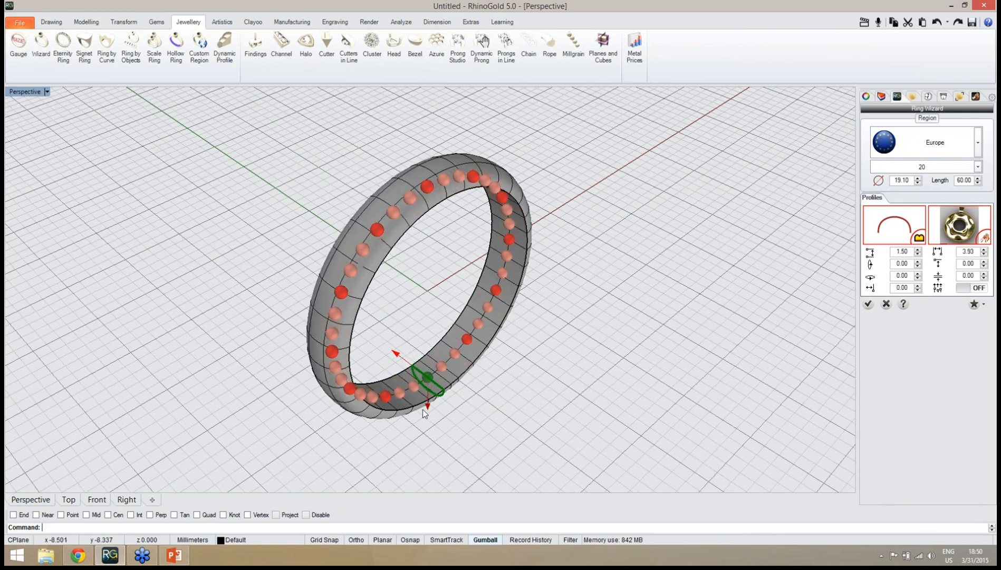
pyautogui.moveTo(429, 407); pyautogui.dragTo(428, 412)
pyautogui.moveTo(583, 454); pyautogui.dragTo(585, 400, button='right')
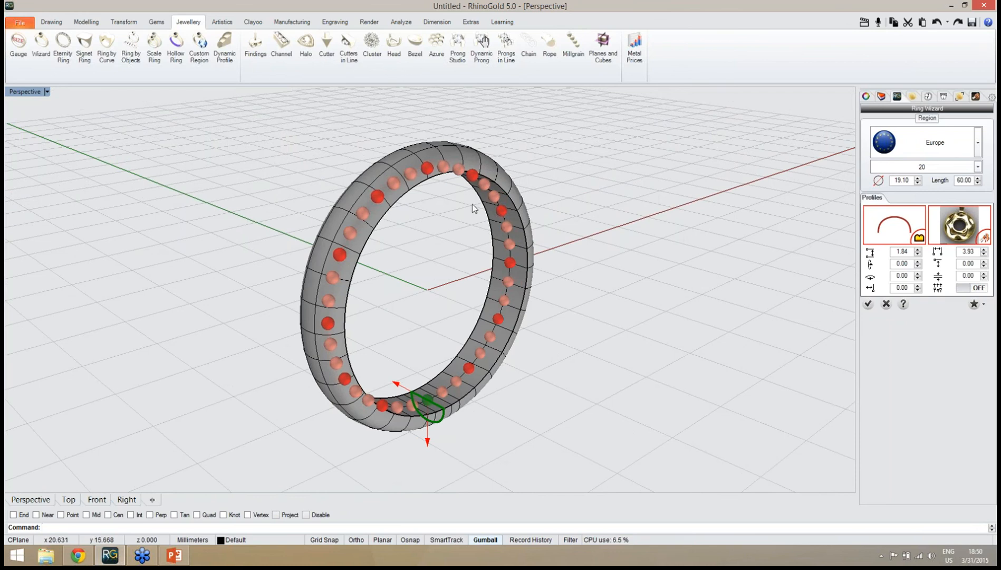
pyautogui.click(868, 304)
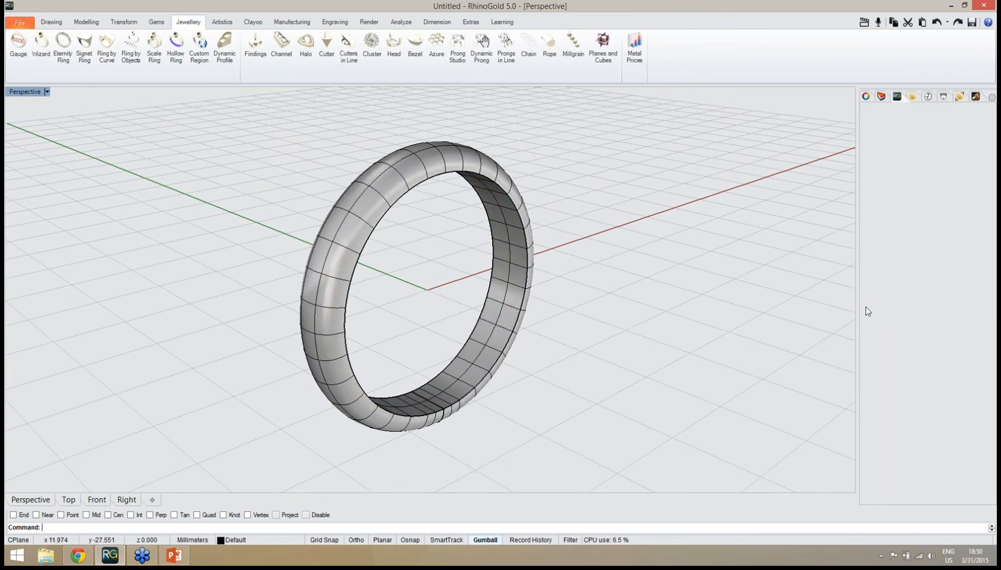
# Step: Start a Dynamic Taper on the ring along its vertical axis, picking the axis at the base of the band
pyautogui.moveTo(664, 300); pyautogui.dragTo(641, 272, button='right')
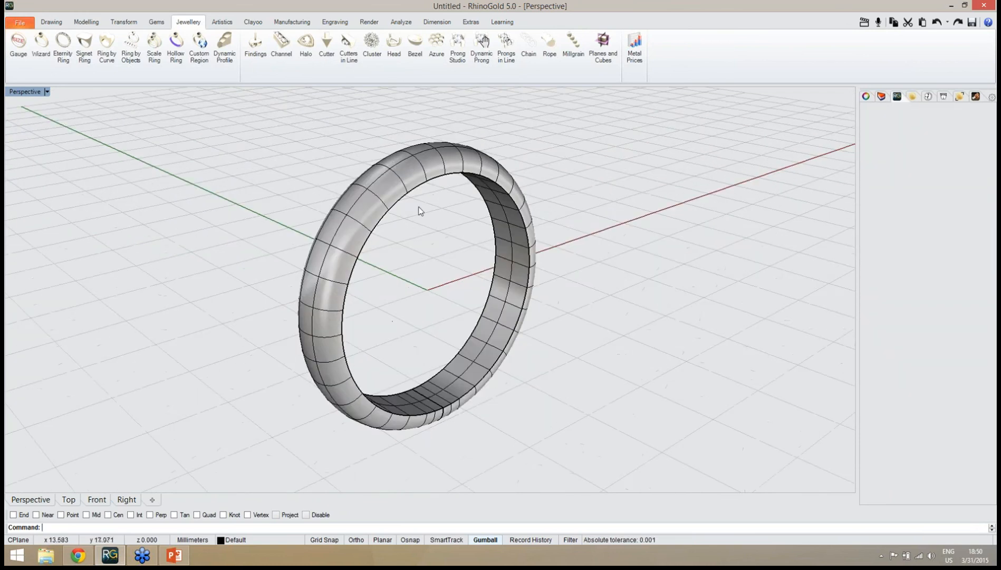
pyautogui.click(131, 25)
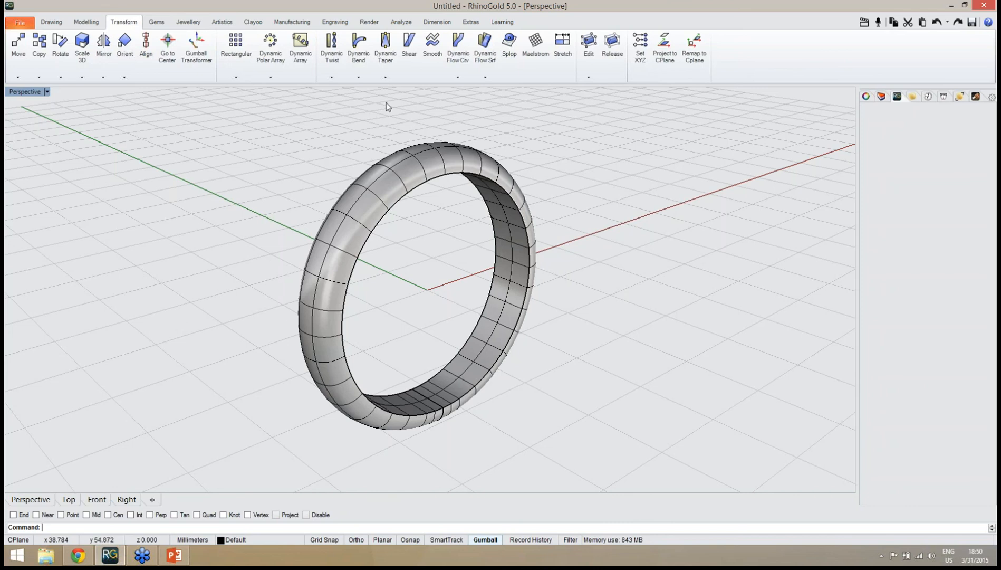
pyautogui.click(385, 60)
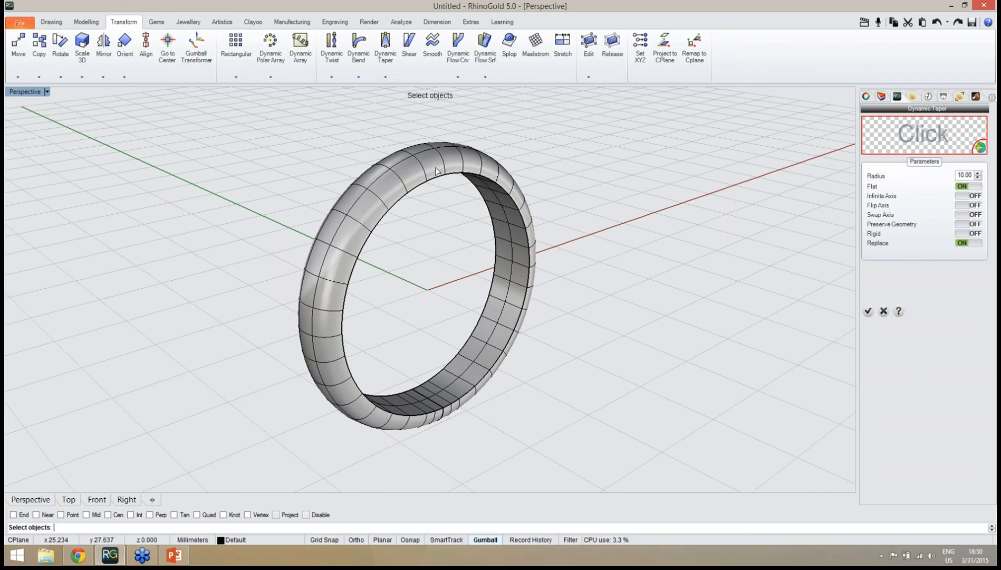
pyautogui.click(473, 190)
pyautogui.press('Return')
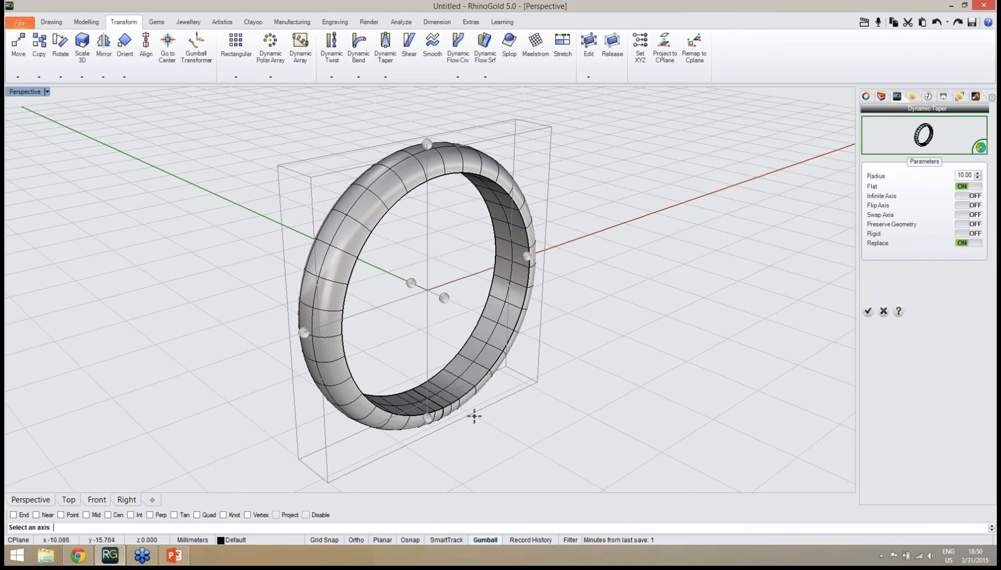
pyautogui.moveTo(474, 414); pyautogui.dragTo(436, 432, button='right')
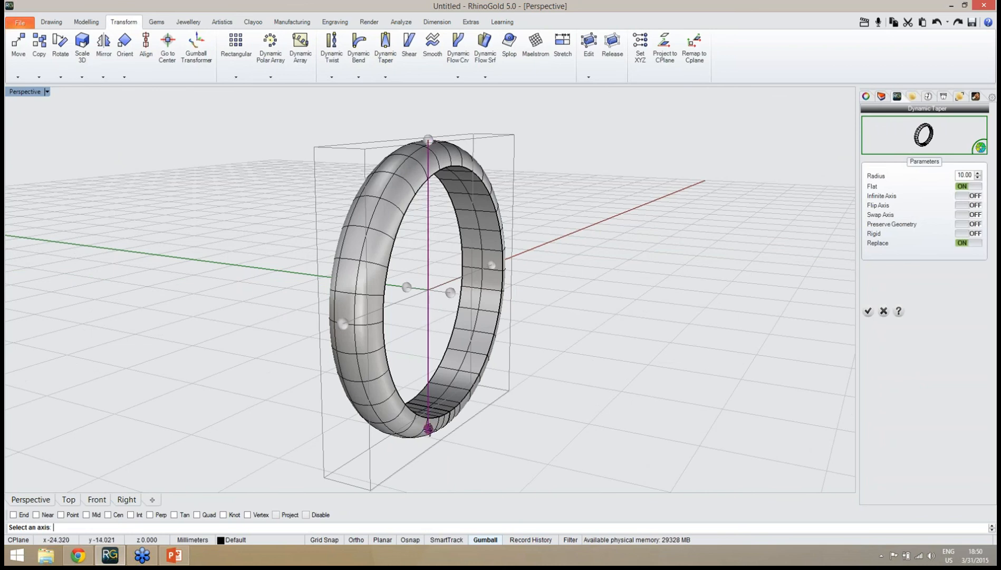
pyautogui.click(429, 430)
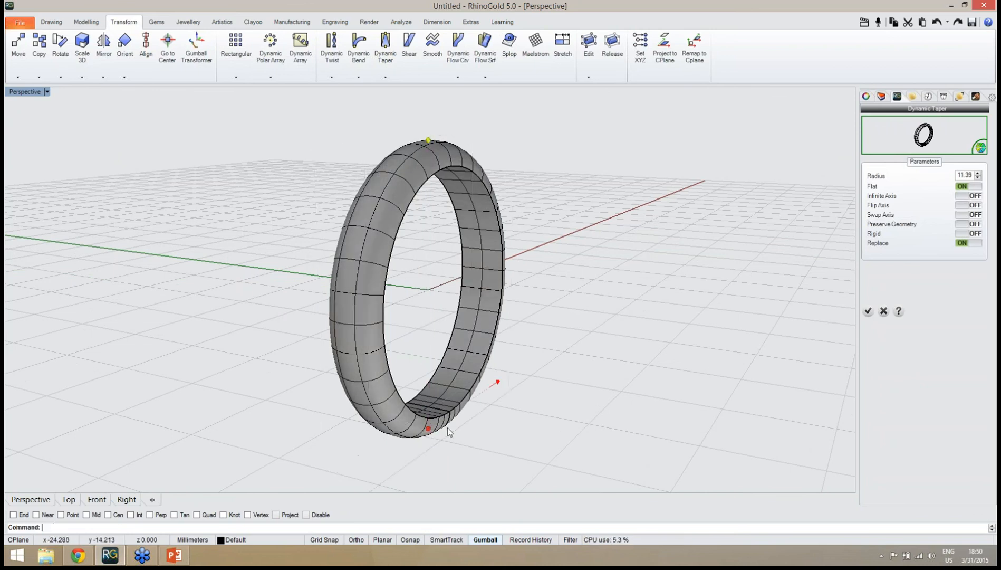
pyautogui.moveTo(469, 424); pyautogui.dragTo(446, 434, button='right')
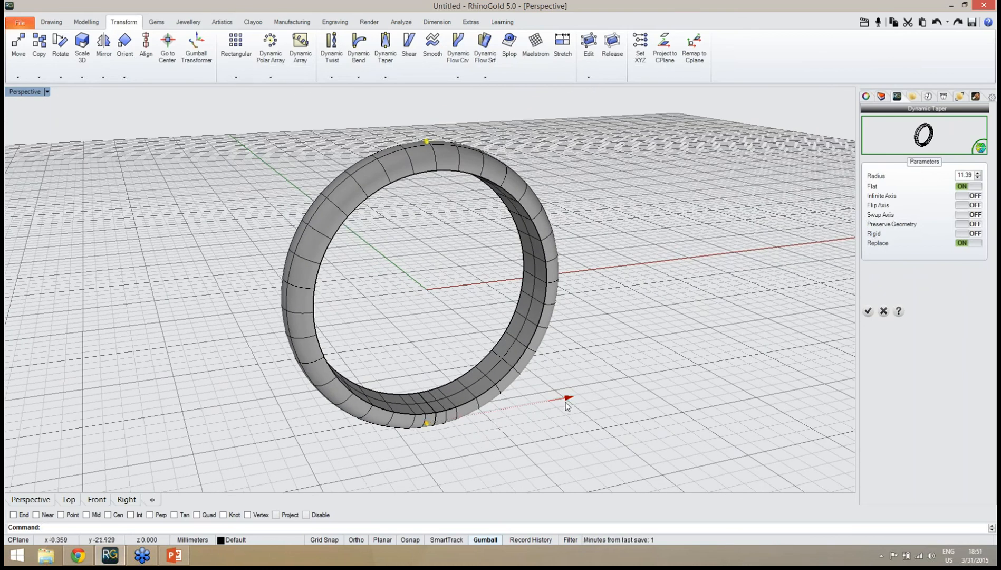
pyautogui.moveTo(475, 422); pyautogui.dragTo(483, 416, button='right')
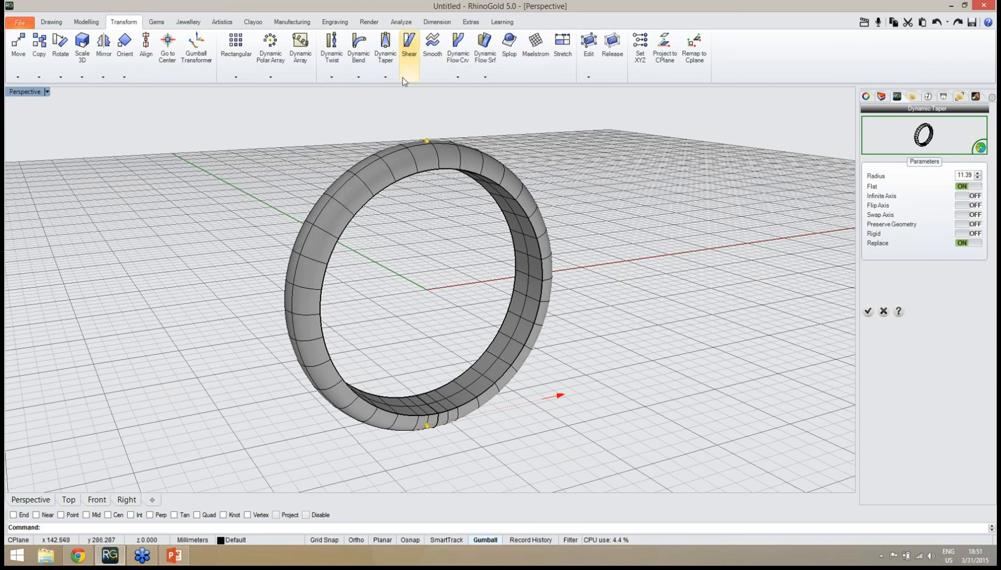
pyautogui.moveTo(524, 383)
pyautogui.mouseDown(button='right')
pyautogui.moveTo(548, 384)
pyautogui.moveTo(543, 409)
pyautogui.moveTo(534, 385)
pyautogui.moveTo(510, 393)
pyautogui.mouseUp(button='right')
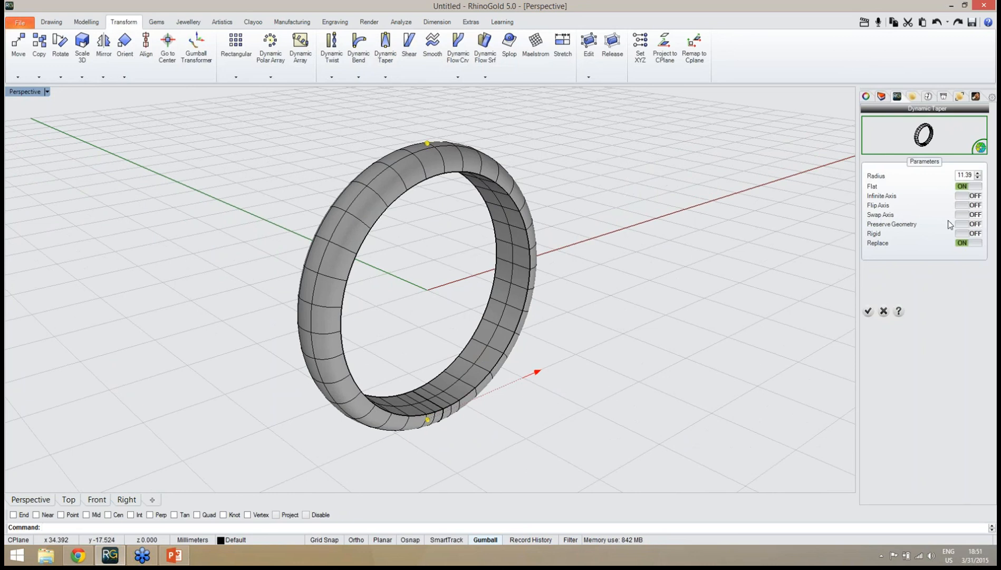
# Step: Turn on Swap Axis for the taper and adjust the lower radius to about 6.13, 4.76 and 0.74 mm
pyautogui.click(975, 216)
pyautogui.moveTo(533, 406); pyautogui.dragTo(617, 393, button='right')
pyautogui.moveTo(400, 439); pyautogui.dragTo(330, 440)
pyautogui.moveTo(466, 414); pyautogui.dragTo(351, 442, button='right')
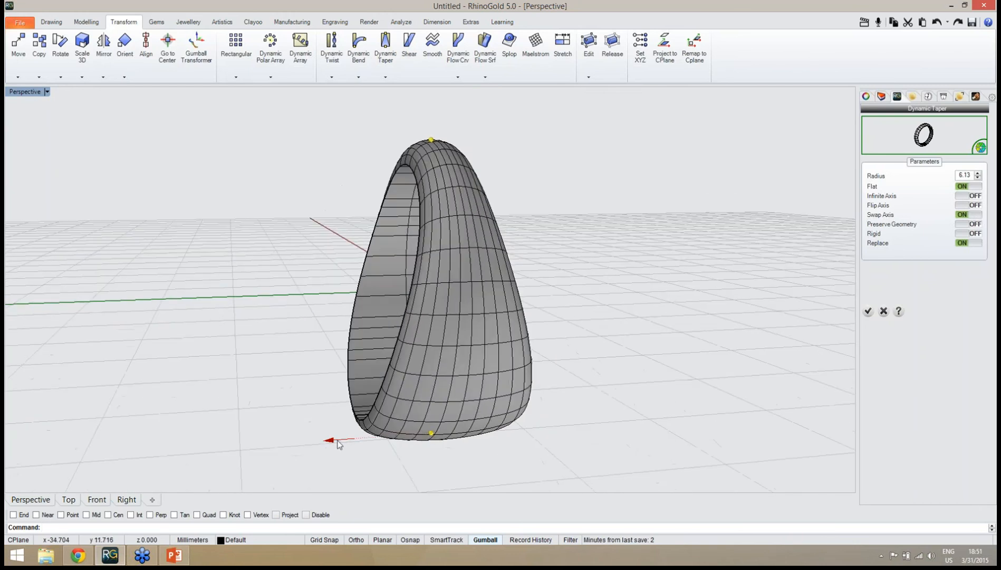
pyautogui.moveTo(338, 441); pyautogui.dragTo(353, 441)
pyautogui.moveTo(428, 449); pyautogui.dragTo(375, 442, button='right')
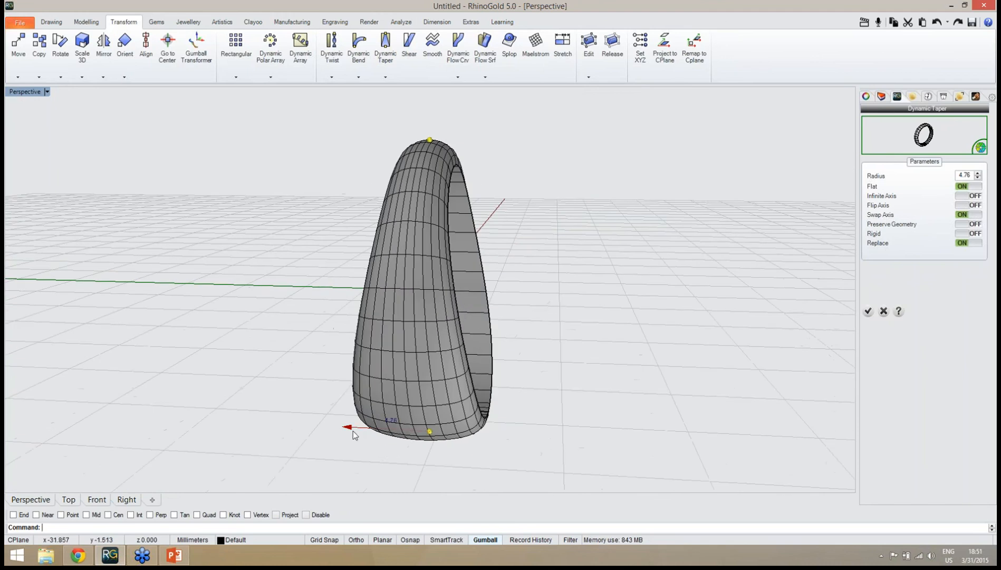
pyautogui.moveTo(367, 432); pyautogui.dragTo(397, 432)
# Step: Widen the band's base with the taper radius at about 7.82 mm, reduce it to about 1.22 mm, and apply the Dynamic Taper
pyautogui.moveTo(398, 431); pyautogui.dragTo(573, 423, button='right')
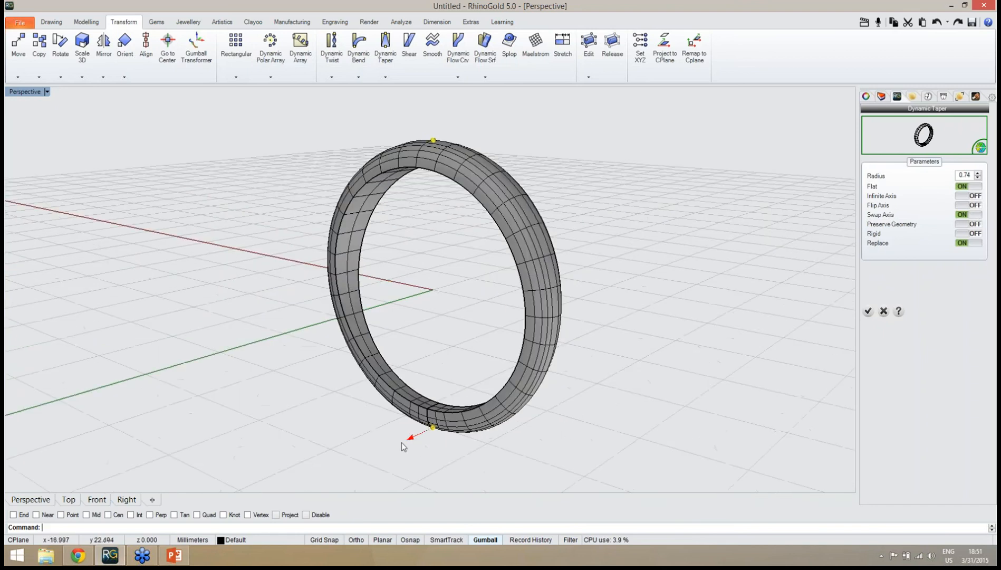
pyautogui.moveTo(427, 430); pyautogui.dragTo(403, 416, button='right')
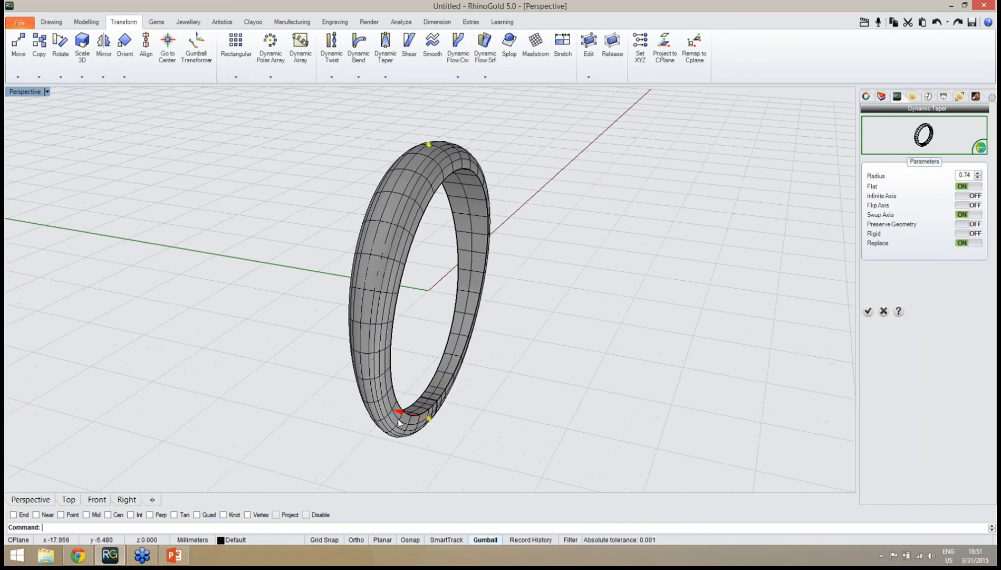
pyautogui.moveTo(401, 419); pyautogui.dragTo(336, 383)
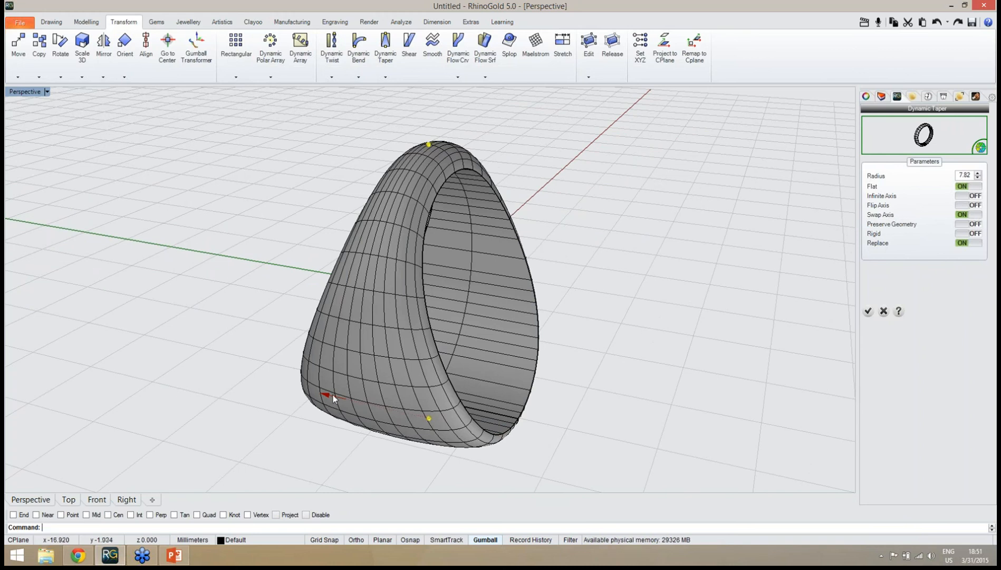
pyautogui.moveTo(334, 394); pyautogui.dragTo(460, 413)
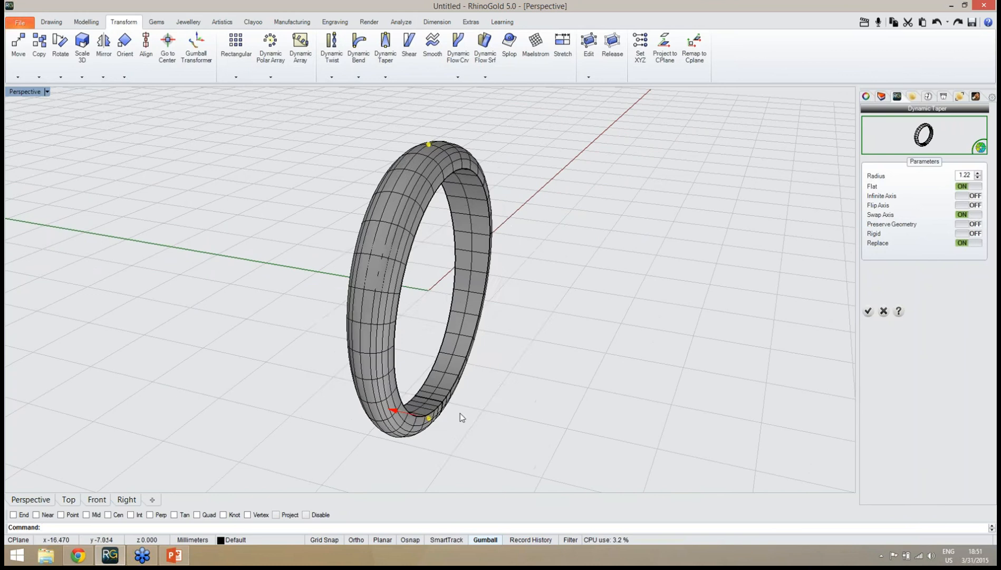
pyautogui.moveTo(460, 413)
pyautogui.mouseDown(button='right')
pyautogui.moveTo(520, 402)
pyautogui.moveTo(418, 421)
pyautogui.moveTo(449, 426)
pyautogui.moveTo(476, 415)
pyautogui.moveTo(561, 362)
pyautogui.moveTo(573, 340)
pyautogui.moveTo(460, 422)
pyautogui.mouseUp(button='right')
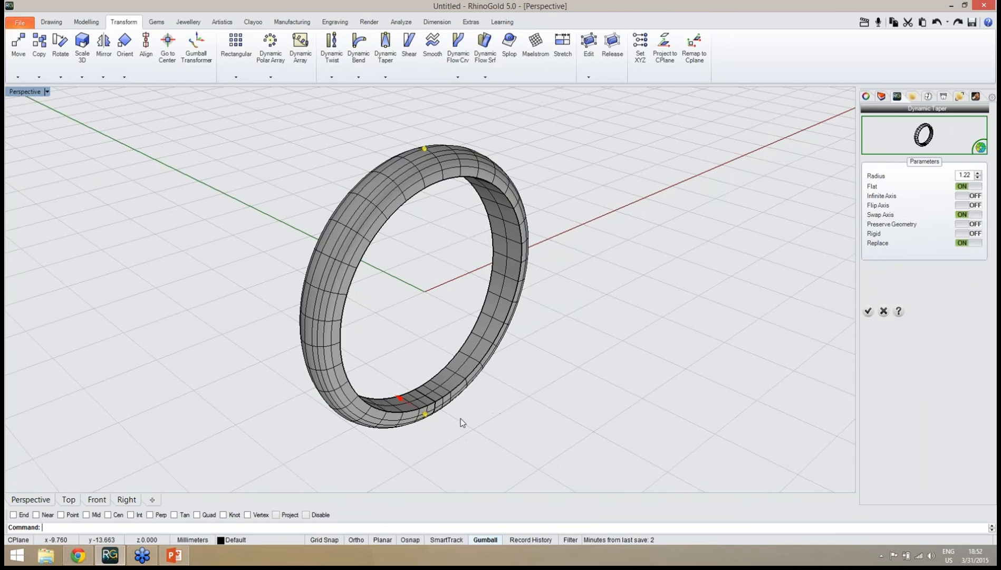
pyautogui.click(870, 312)
pyautogui.moveTo(646, 335)
pyautogui.mouseDown(button='right')
pyautogui.moveTo(634, 351)
pyautogui.moveTo(751, 353)
pyautogui.moveTo(754, 321)
pyautogui.moveTo(731, 313)
pyautogui.mouseUp(button='right')
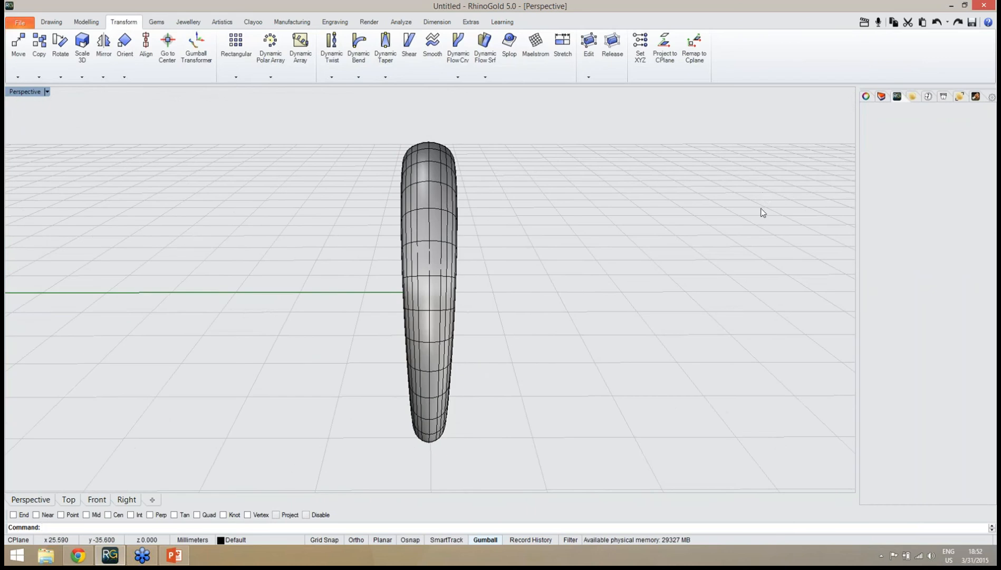
pyautogui.moveTo(759, 197); pyautogui.dragTo(431, 293, button='right')
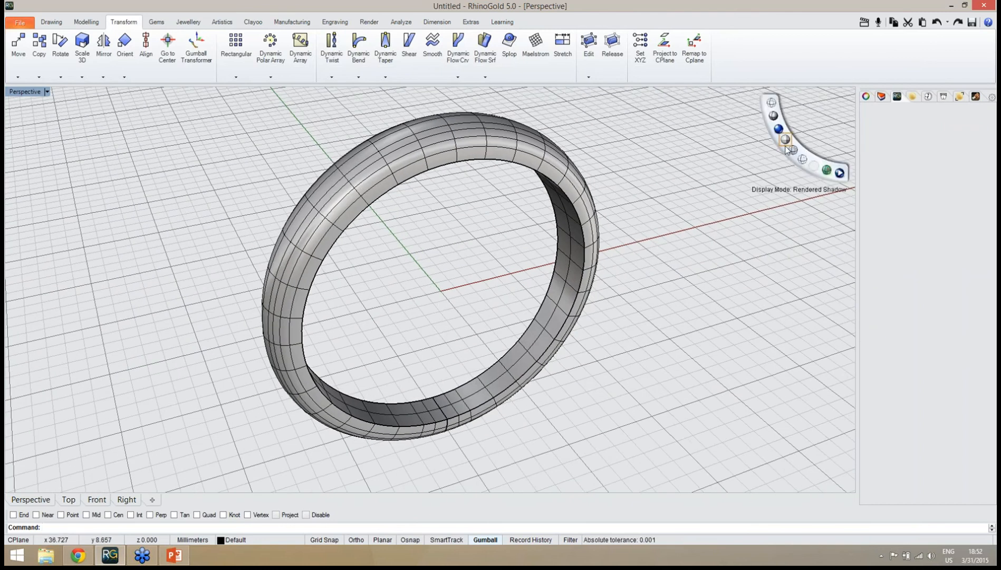
# Step: Open the render image from the desktop to view the finished flower ring and pendant, and hide the image viewer
pyautogui.click(952, 6)
pyautogui.doubleClick(23, 132)
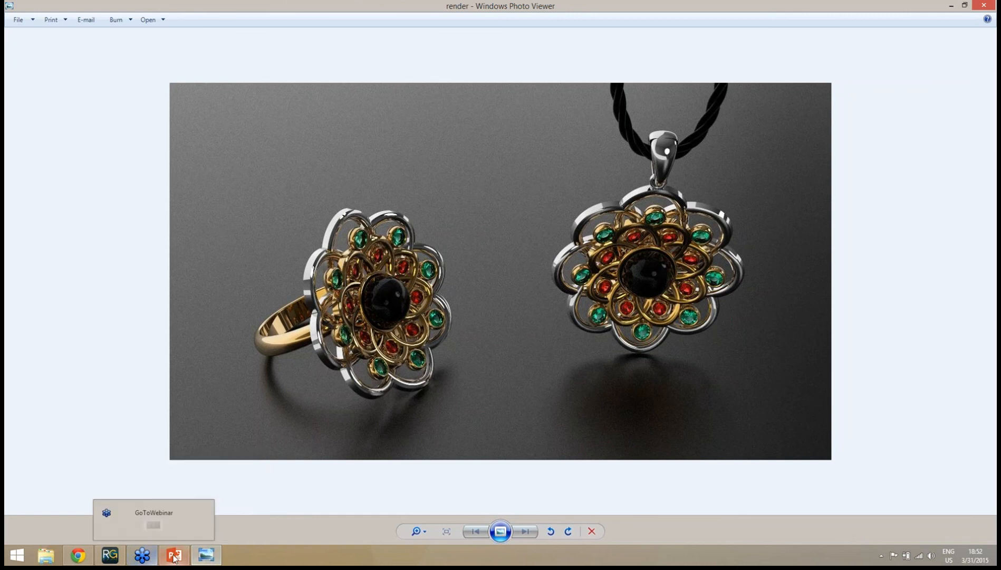
pyautogui.click(206, 558)
# Step: Switch to the Webinar March 31 presentation in PowerPoint, start the slide show from slide 7, and advance to the Back to School slide
pyautogui.moveTo(181, 563)
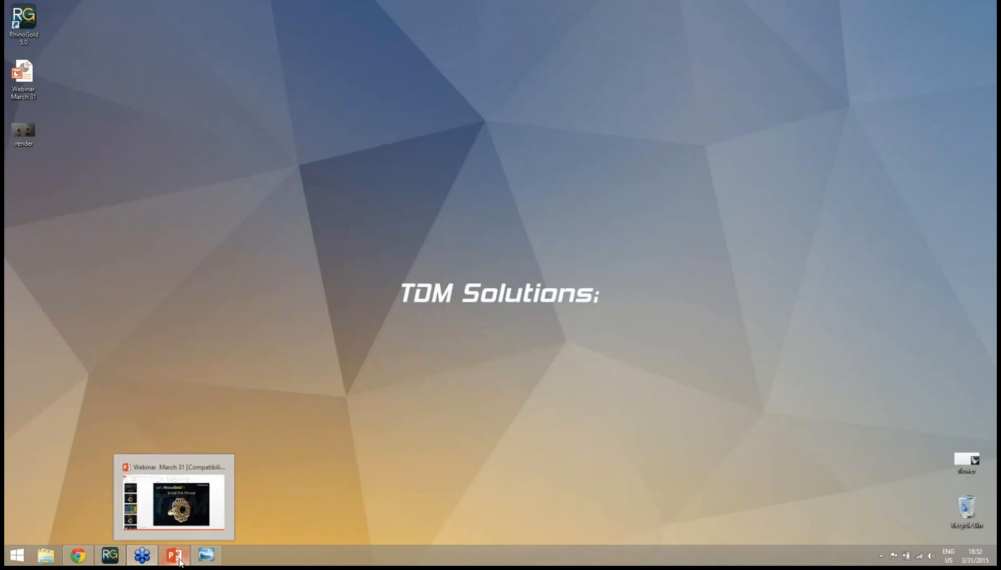
pyautogui.click(179, 562)
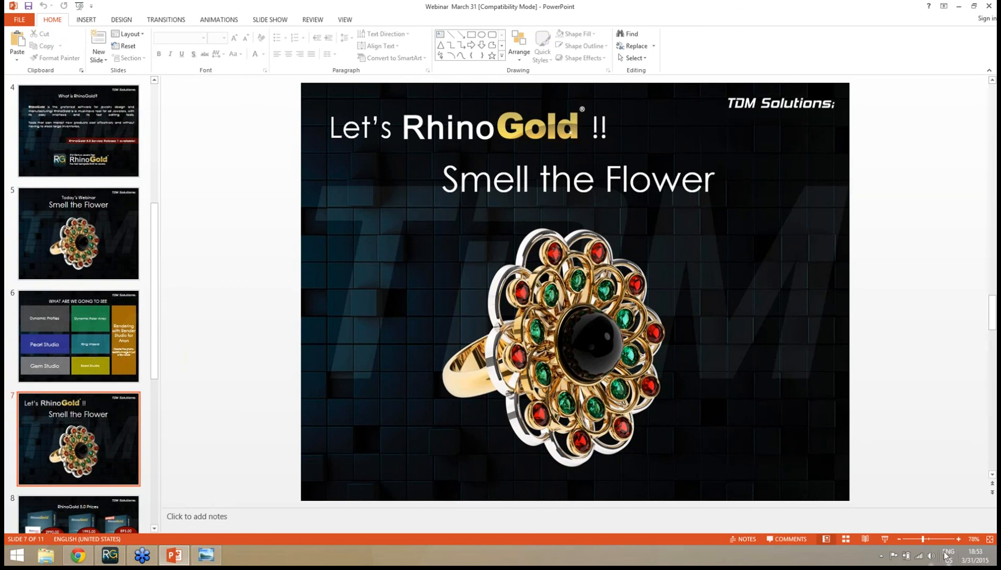
pyautogui.click(886, 539)
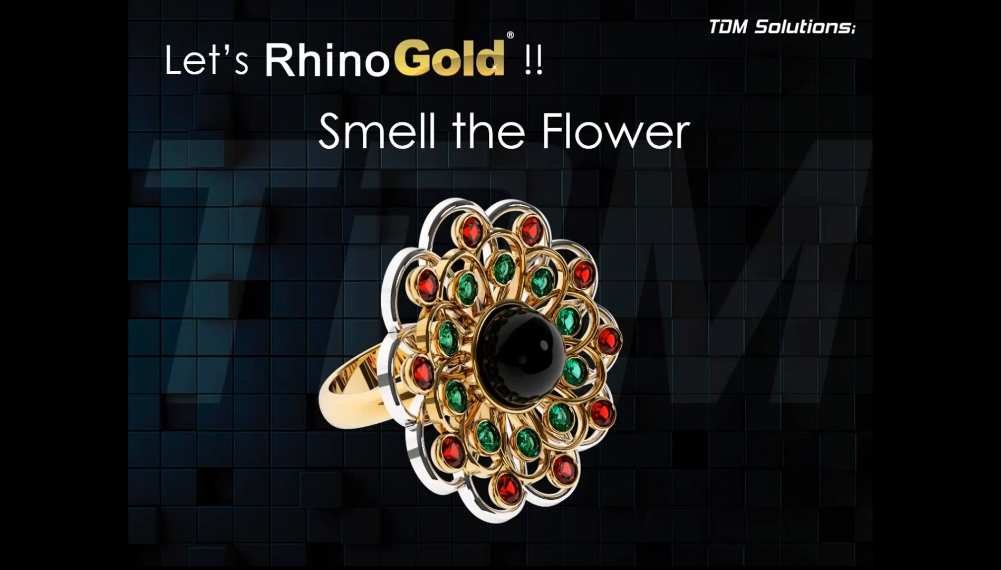
pyautogui.click(535, 437)
pyautogui.click(535, 437)
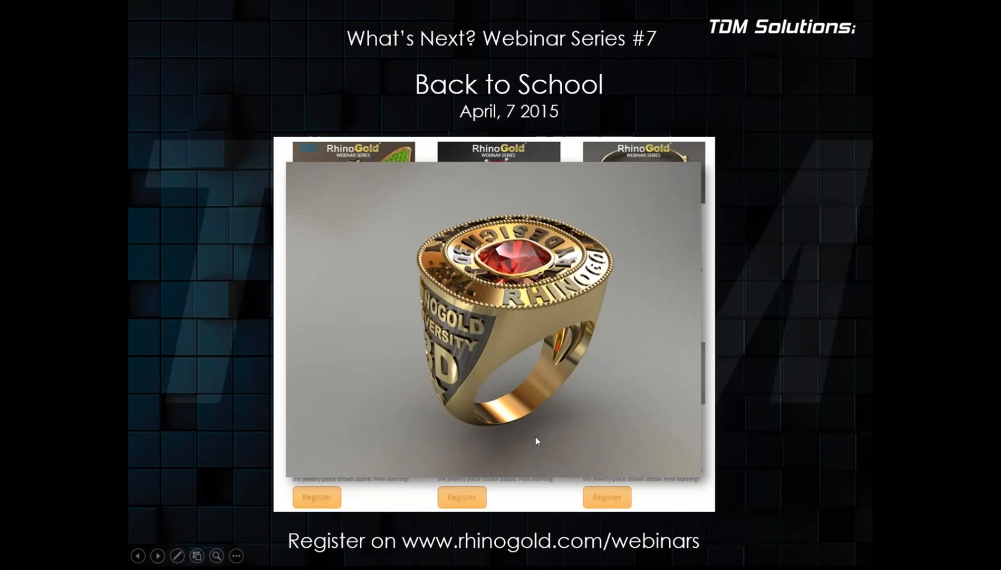